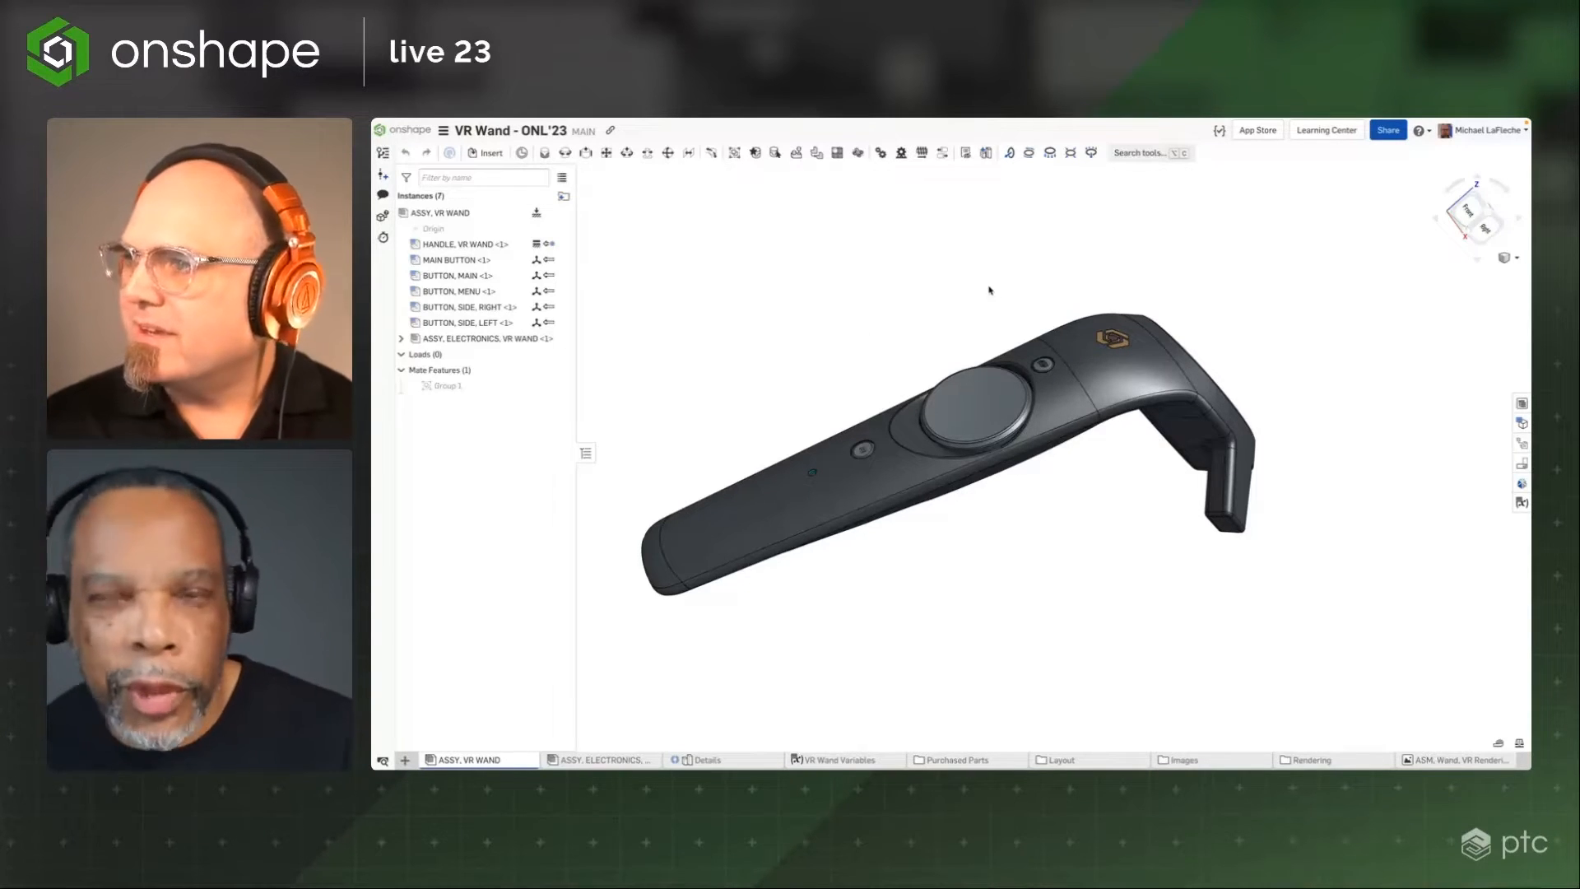
# Open the version history panel and inspect the VR Wand assembly
pyautogui.click(382, 153)
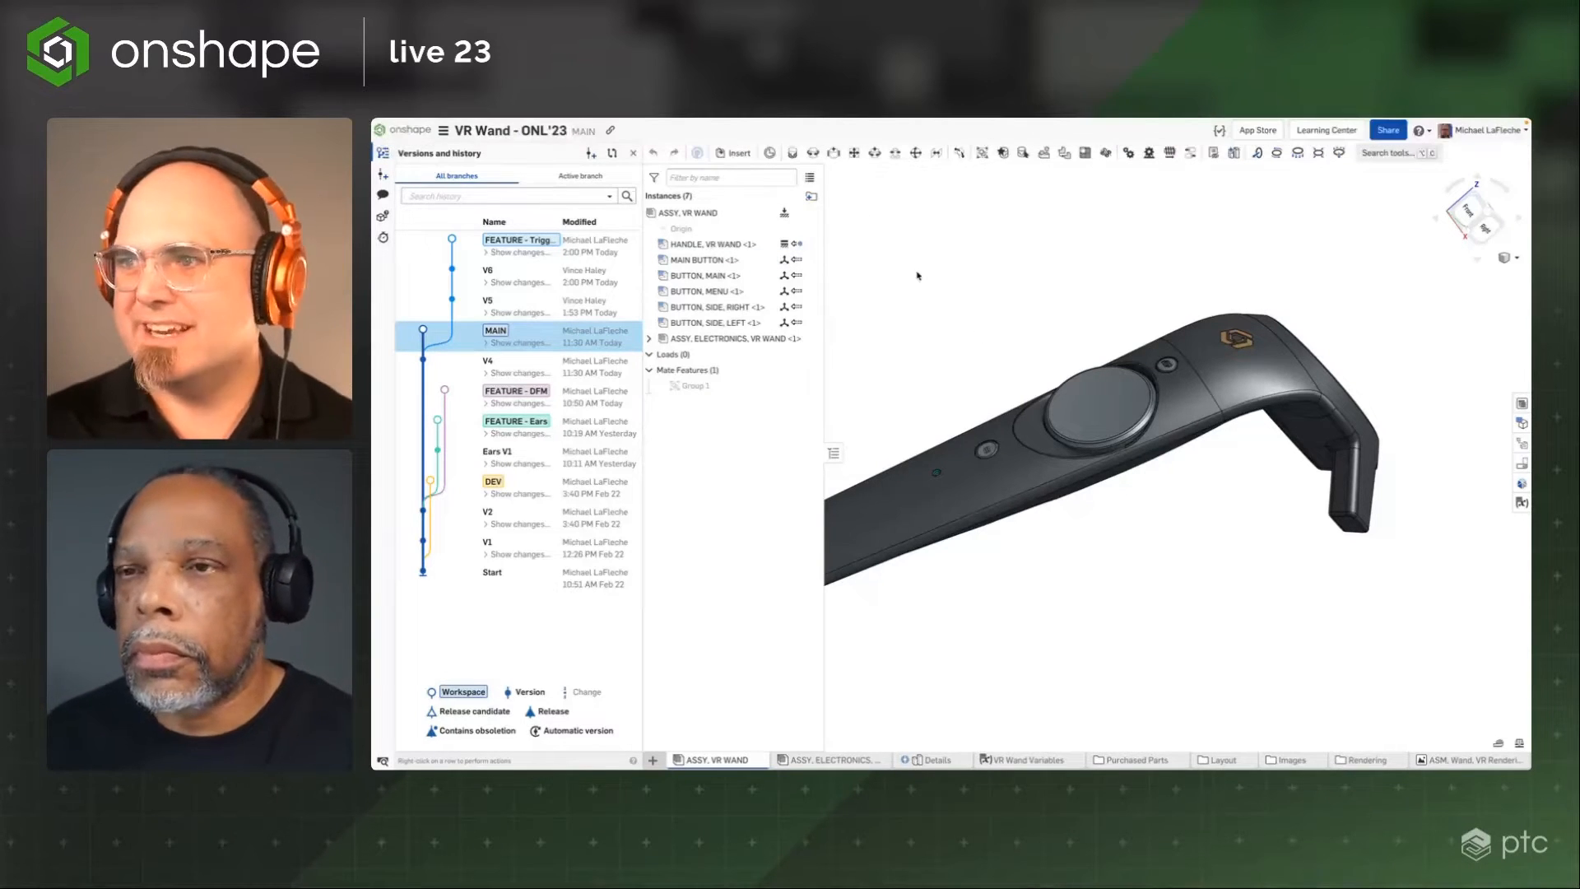
pyautogui.click(632, 156)
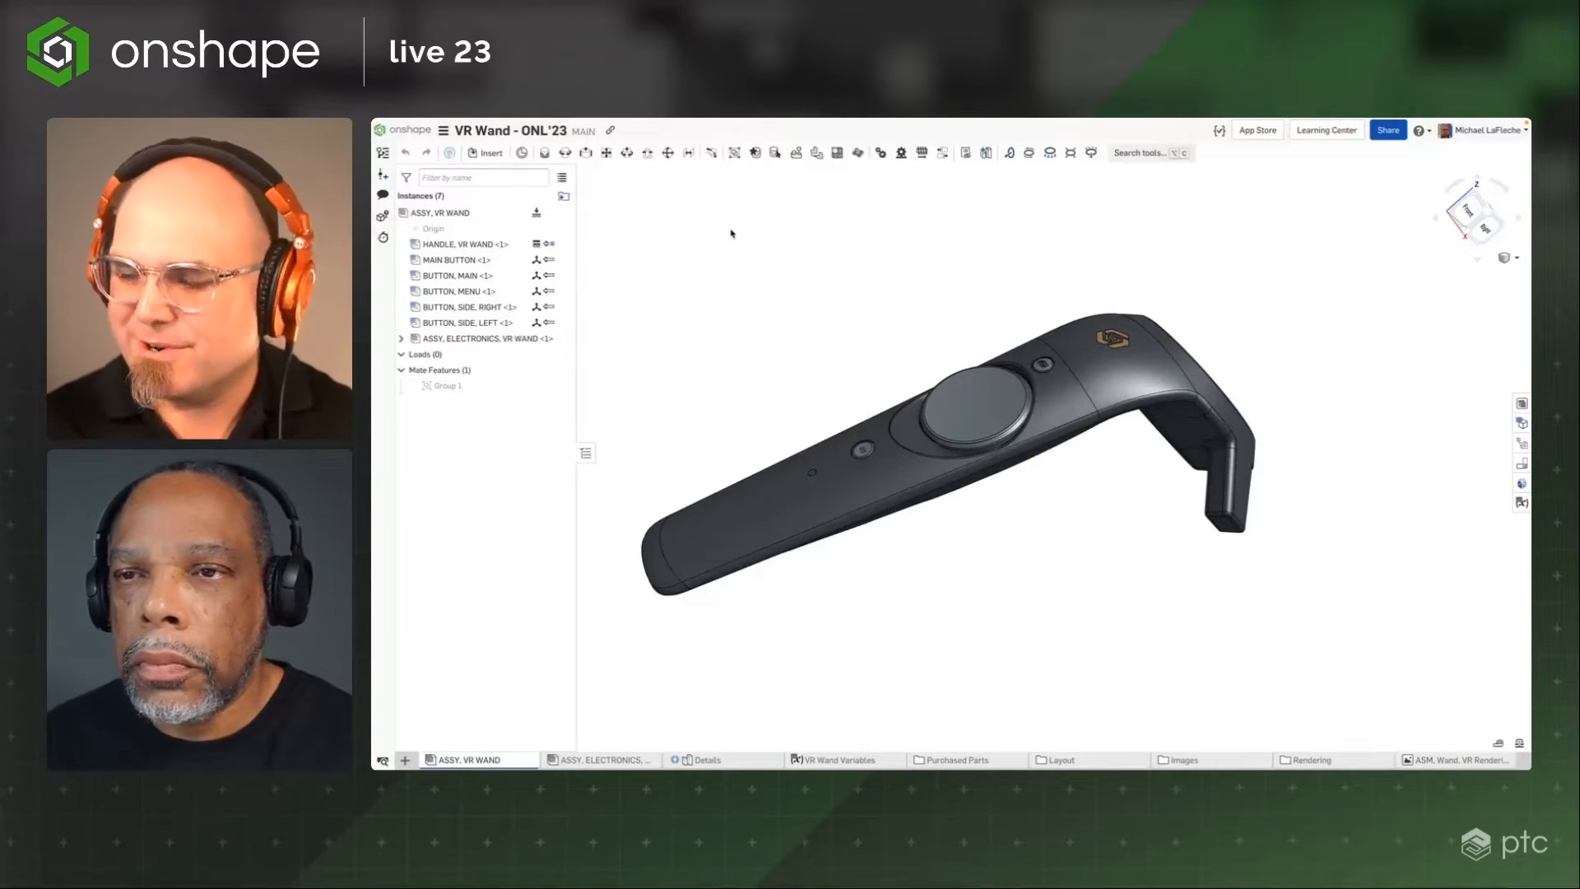
pyautogui.moveTo(740, 335); pyautogui.dragTo(854, 388, button='right')
pyautogui.scroll(3, 853, 388)
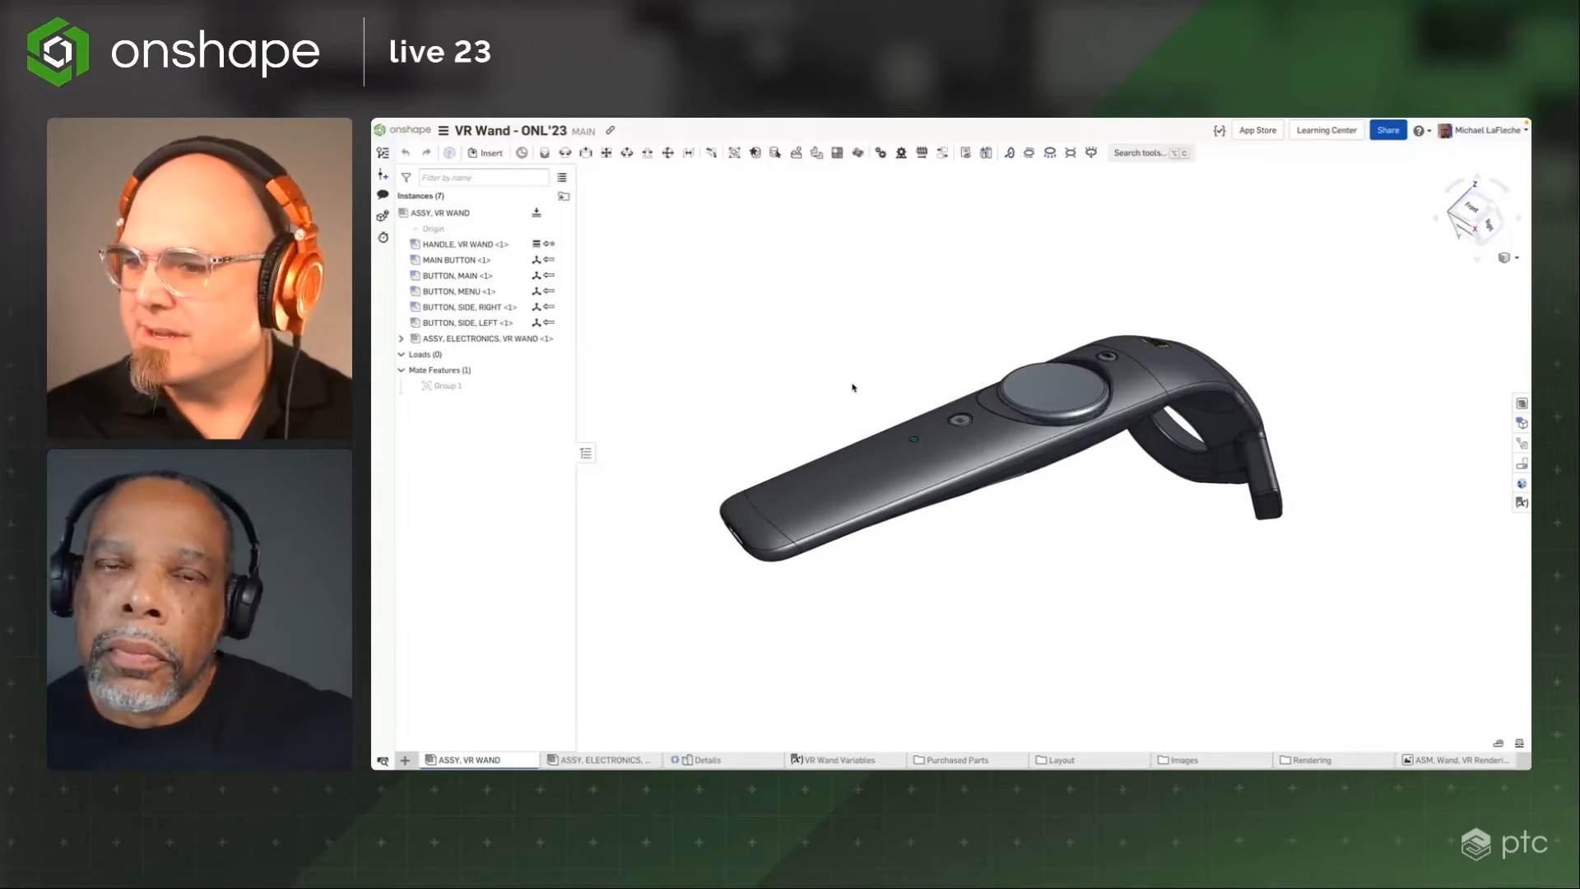
# Switch the document to the FEATURE - DFM branch from the version history
pyautogui.click(383, 153)
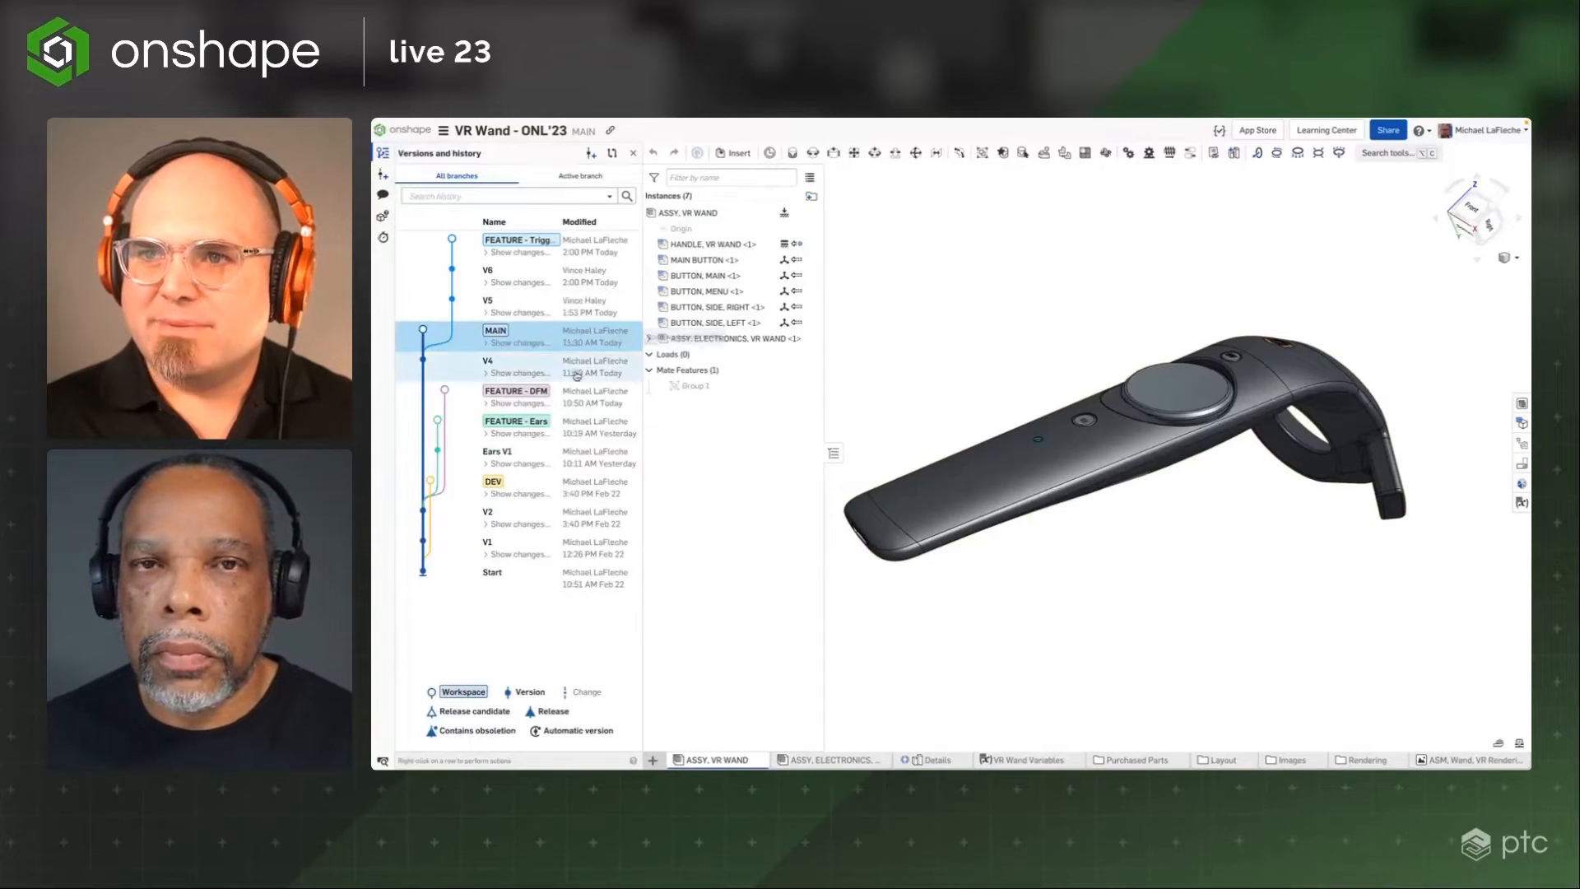
pyautogui.click(535, 396)
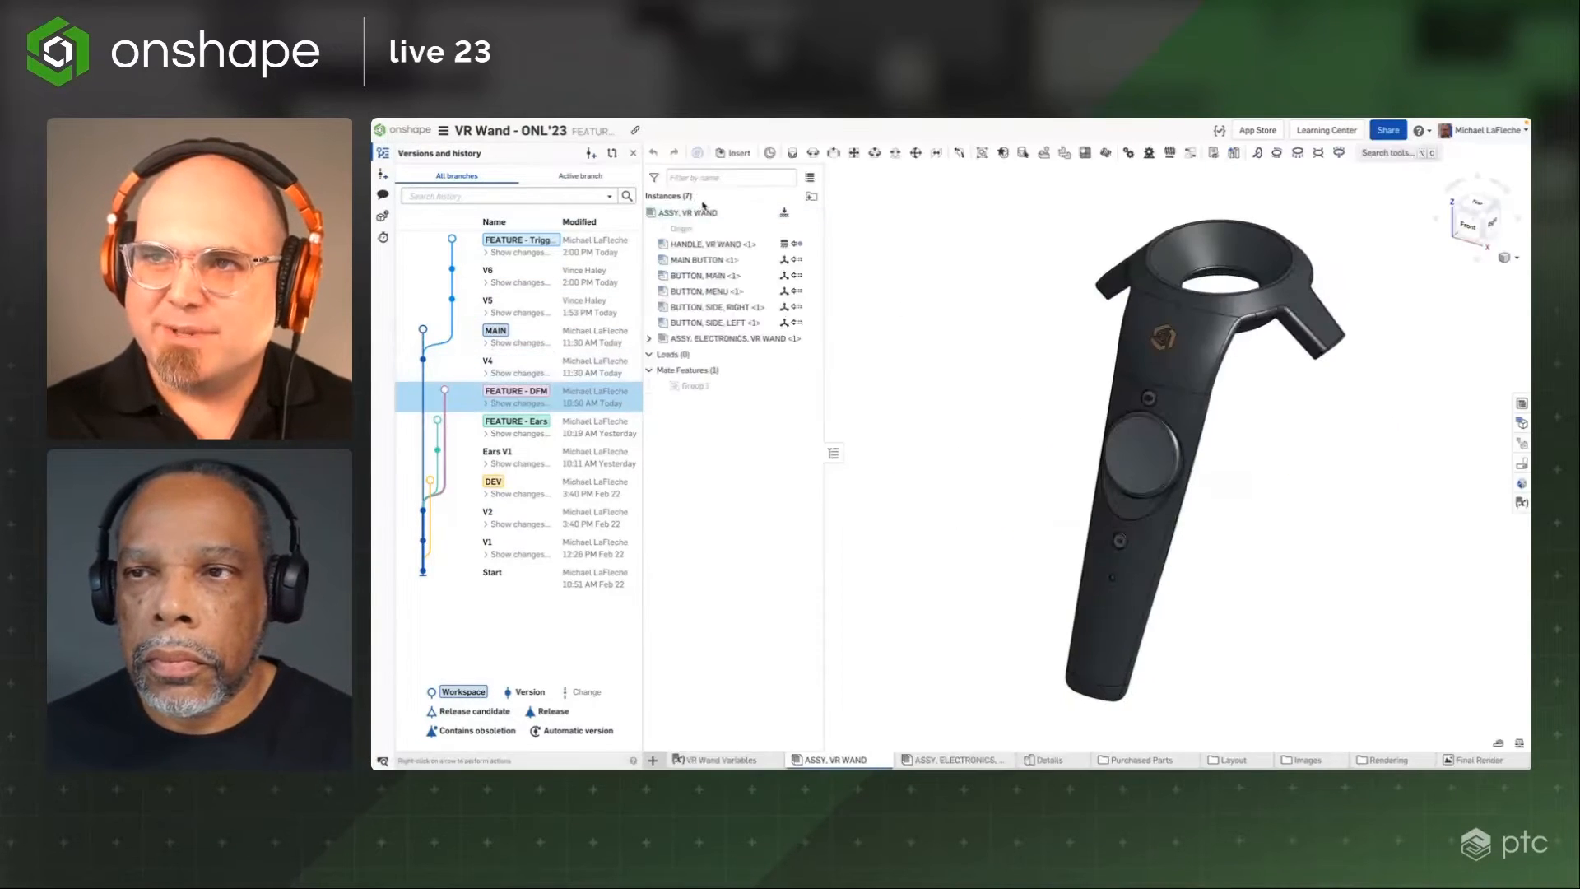
pyautogui.click(634, 154)
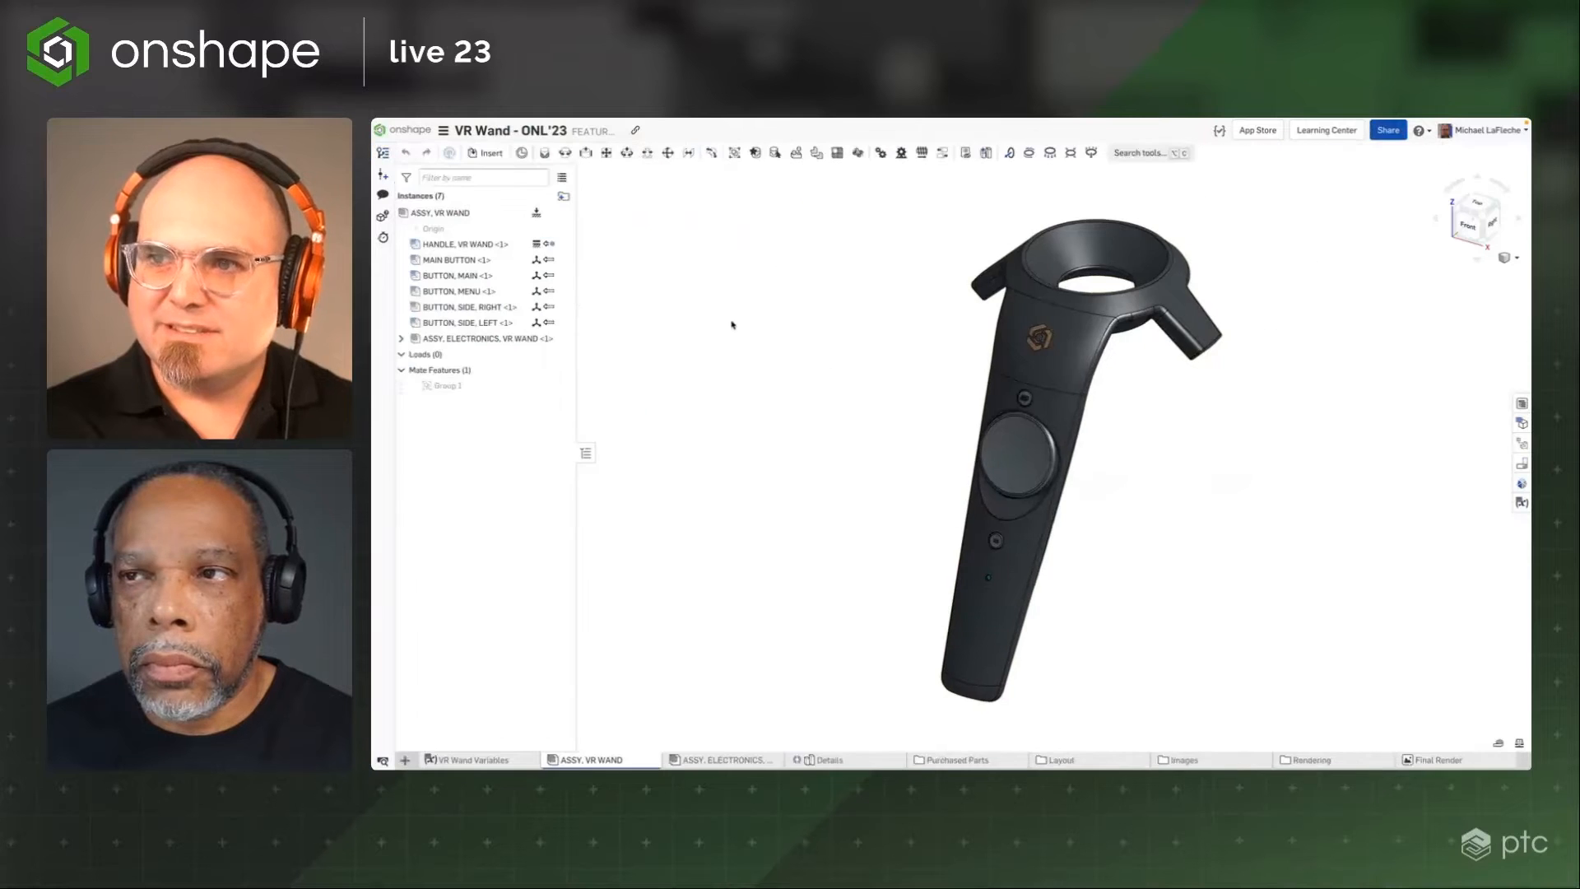
# Open the comments panel and review the markup comments about the wand
pyautogui.moveTo(788, 413)
pyautogui.mouseDown(button='right')
pyautogui.moveTo(782, 381)
pyautogui.moveTo(773, 411)
pyautogui.mouseUp(button='right')
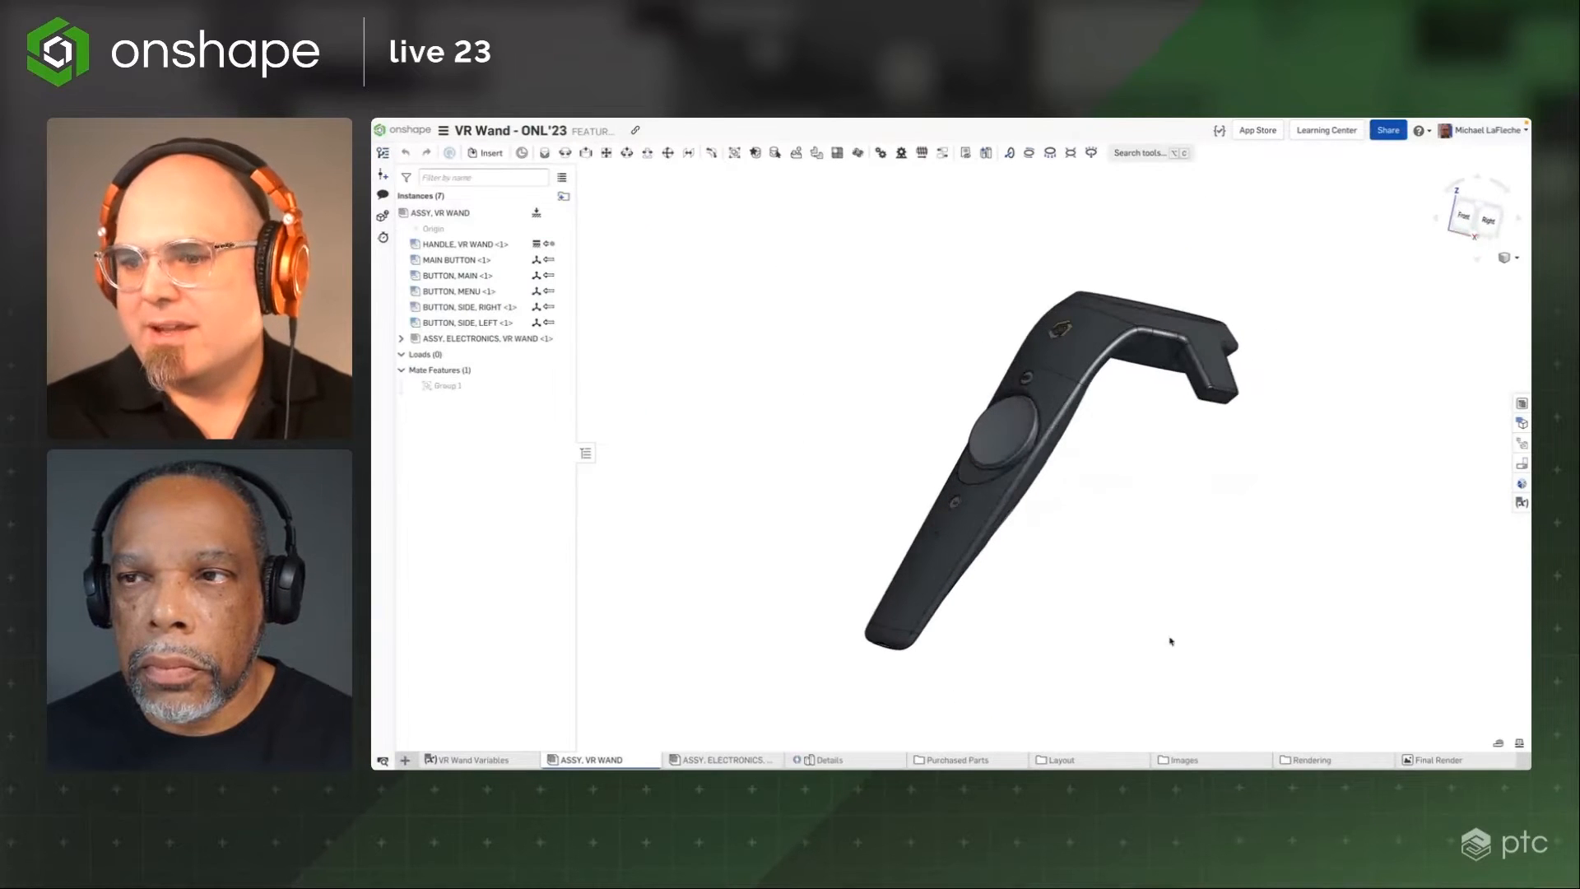
pyautogui.moveTo(1171, 641)
pyautogui.mouseDown(button='right')
pyautogui.moveTo(1199, 627)
pyautogui.moveTo(1183, 661)
pyautogui.mouseUp(button='right')
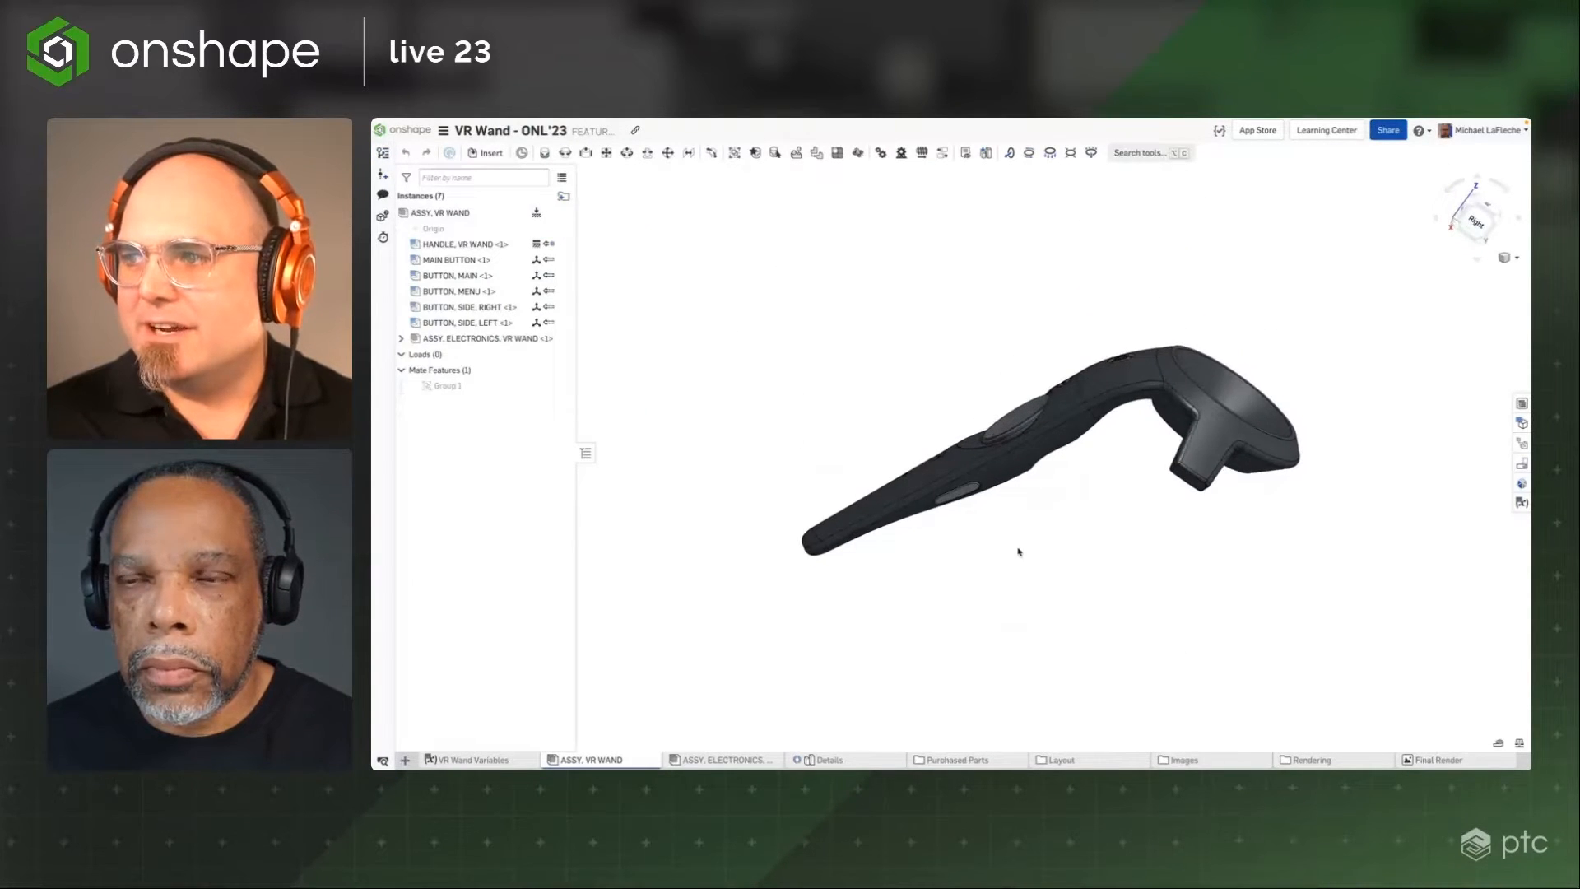
pyautogui.moveTo(1019, 552); pyautogui.dragTo(1051, 554, button='right')
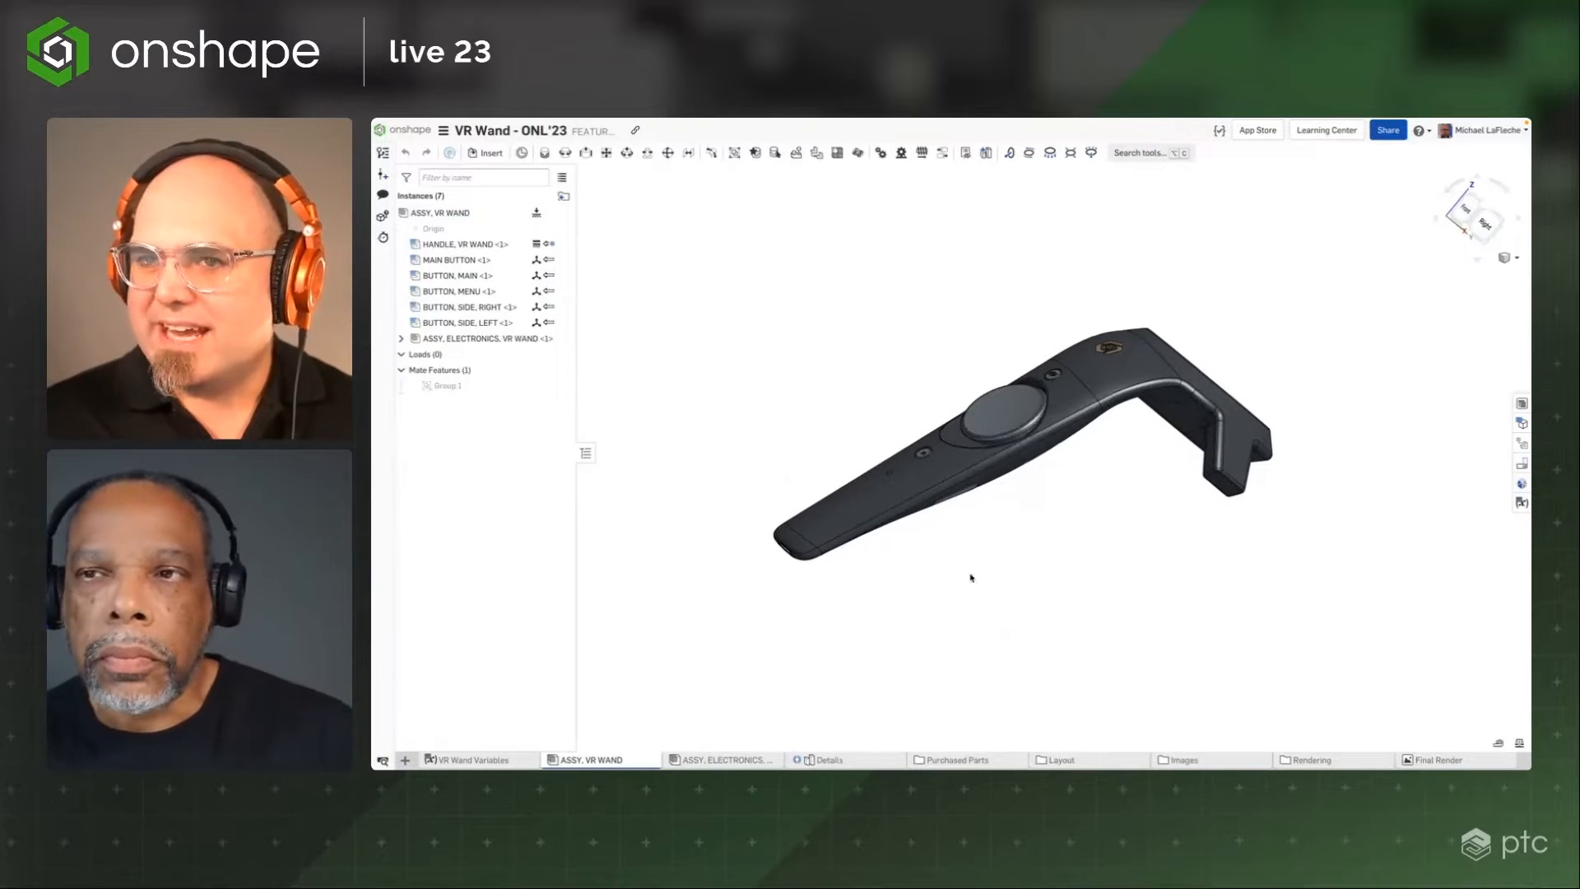
pyautogui.click(383, 194)
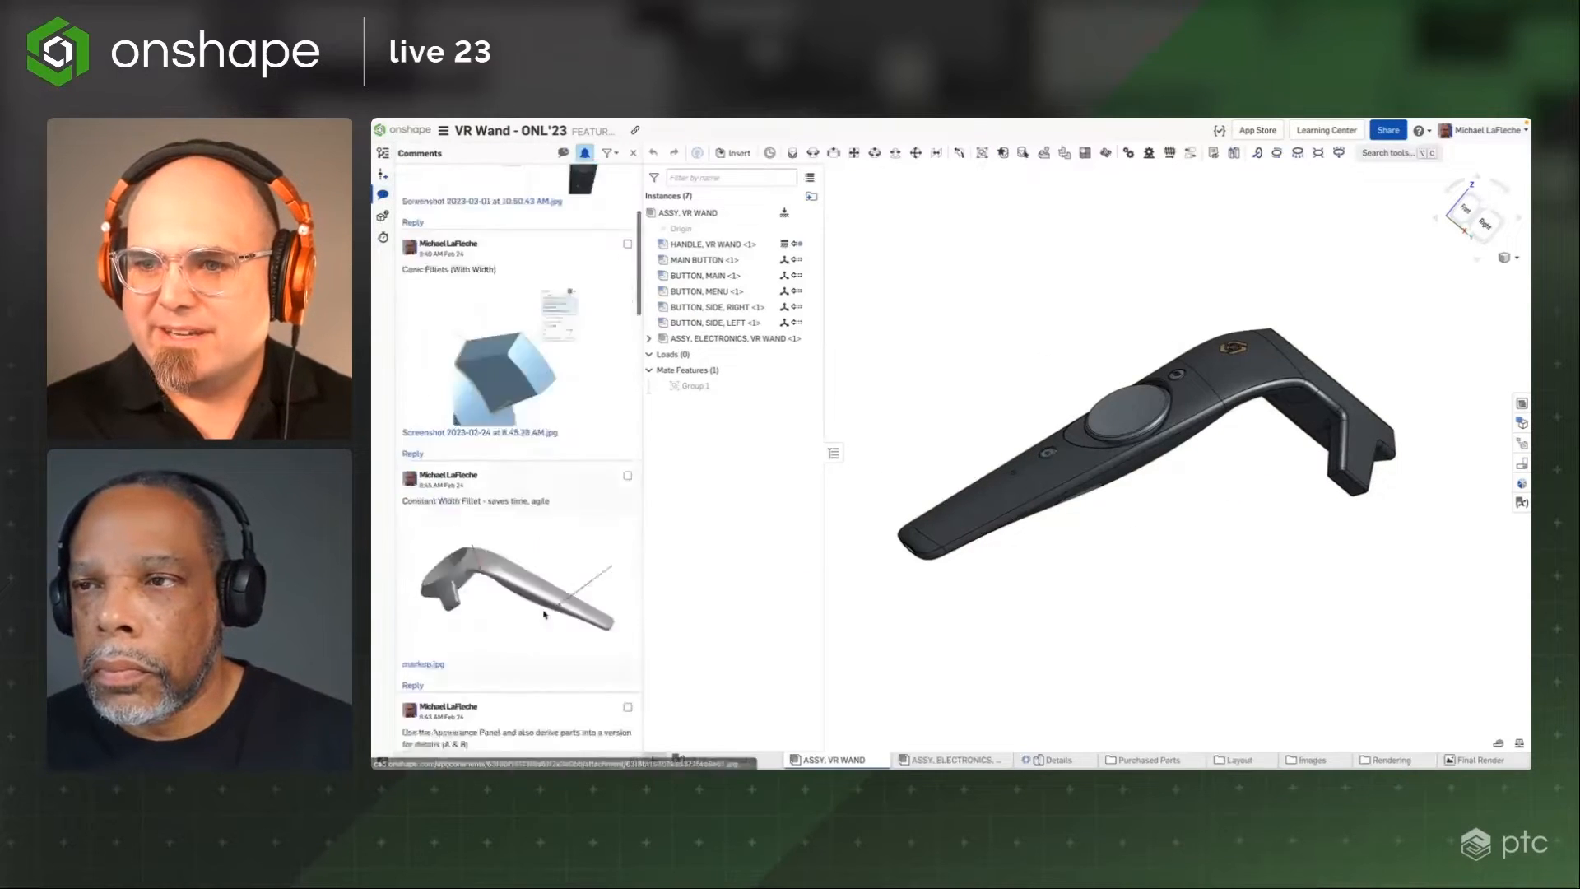
pyautogui.scroll(-15, 544, 614)
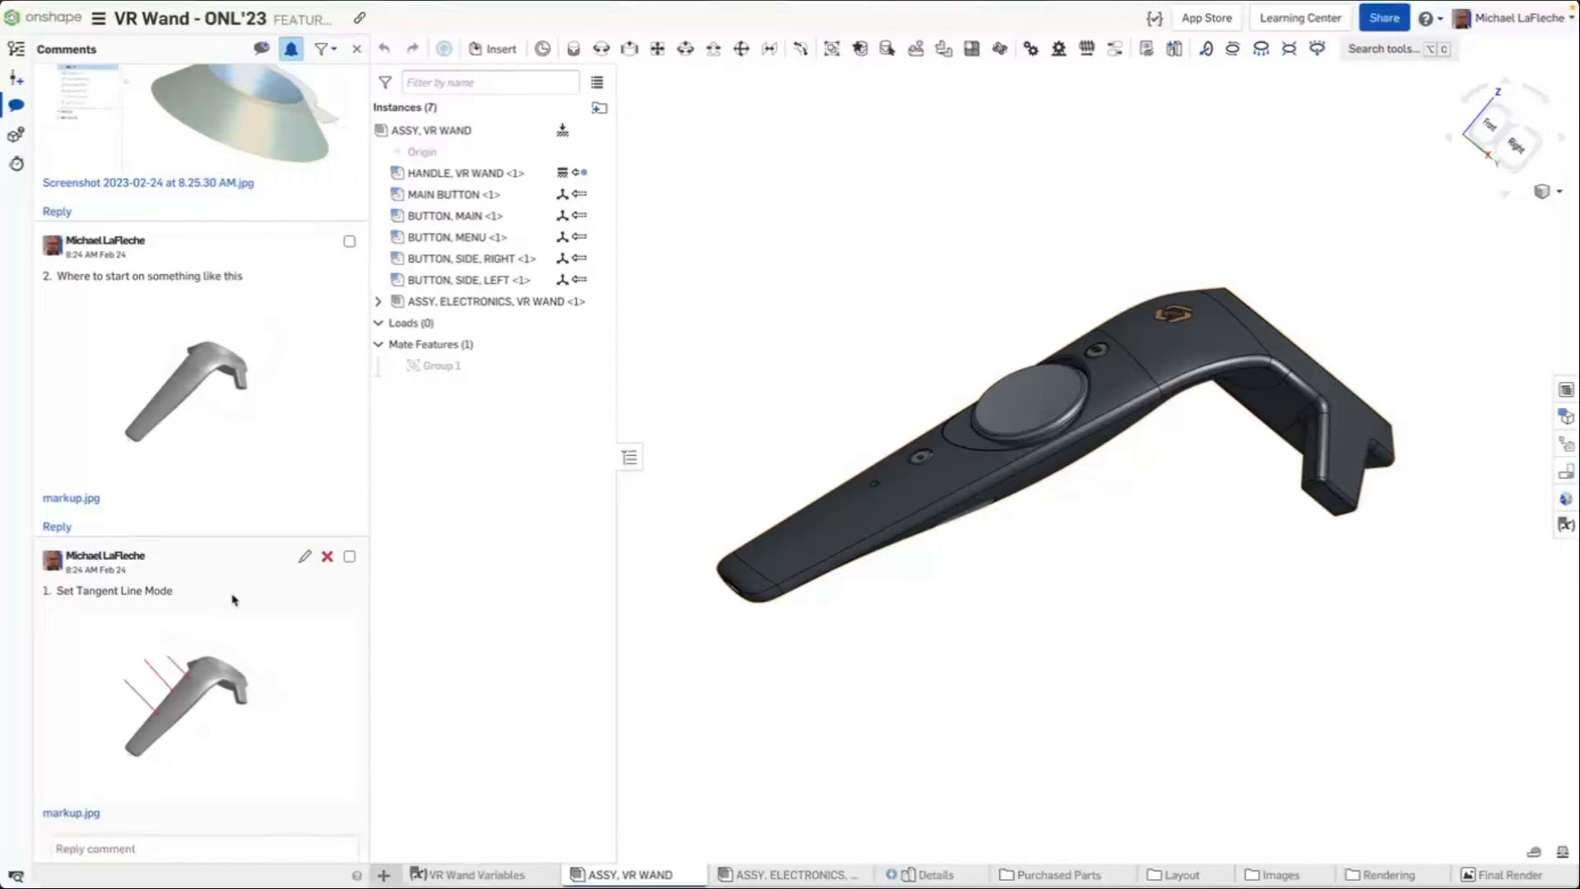
pyautogui.moveTo(1053, 231); pyautogui.dragTo(1018, 237, button='right')
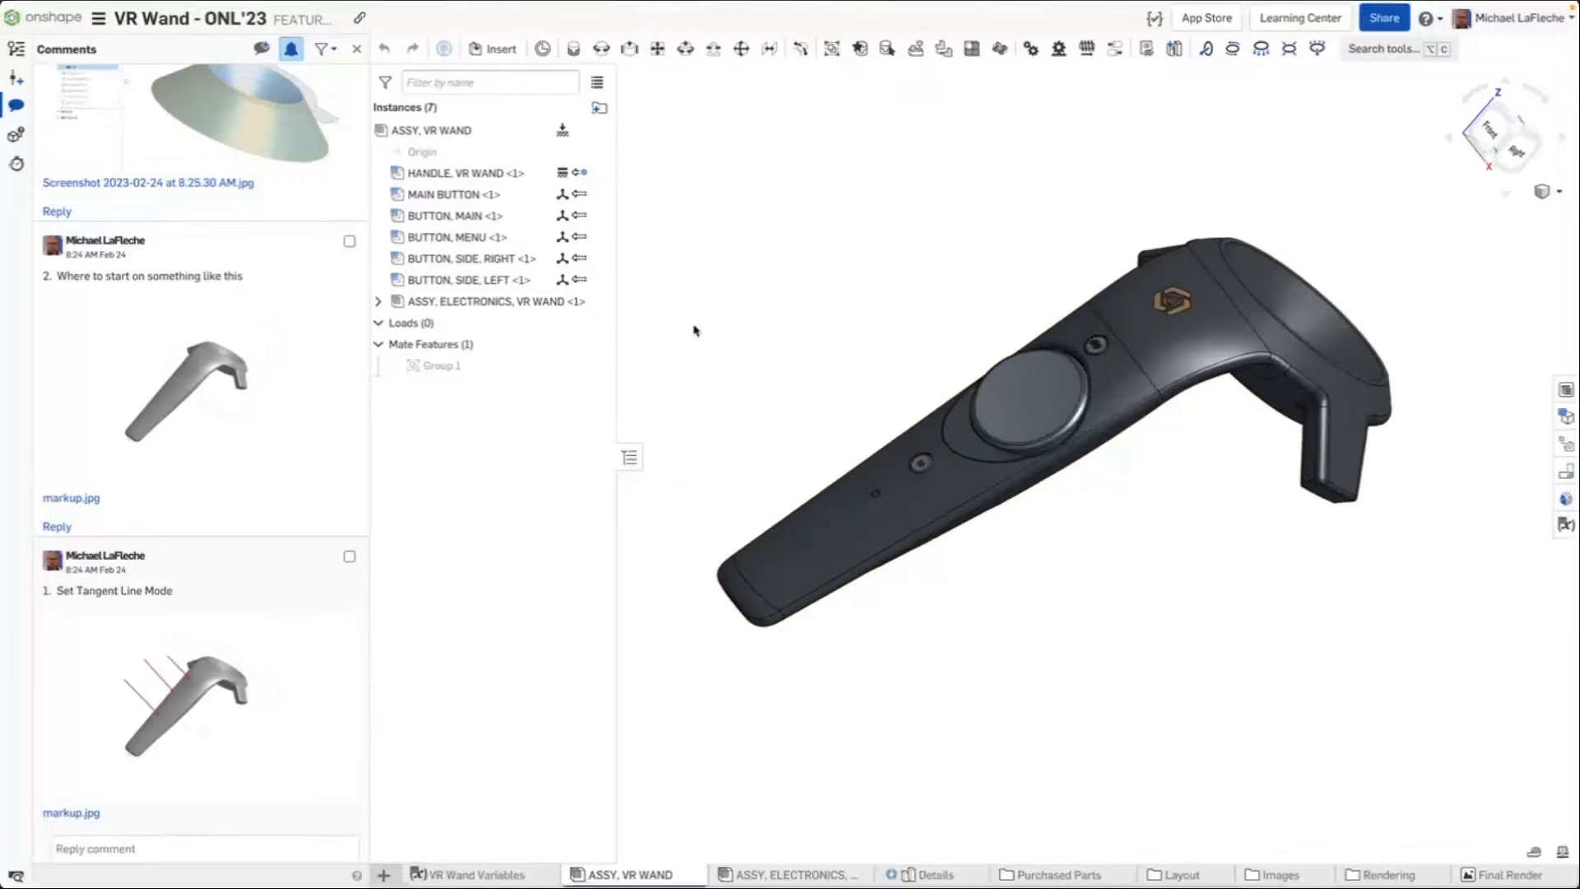
# Set the tangent edges display mode to Phantom
pyautogui.click(1546, 192)
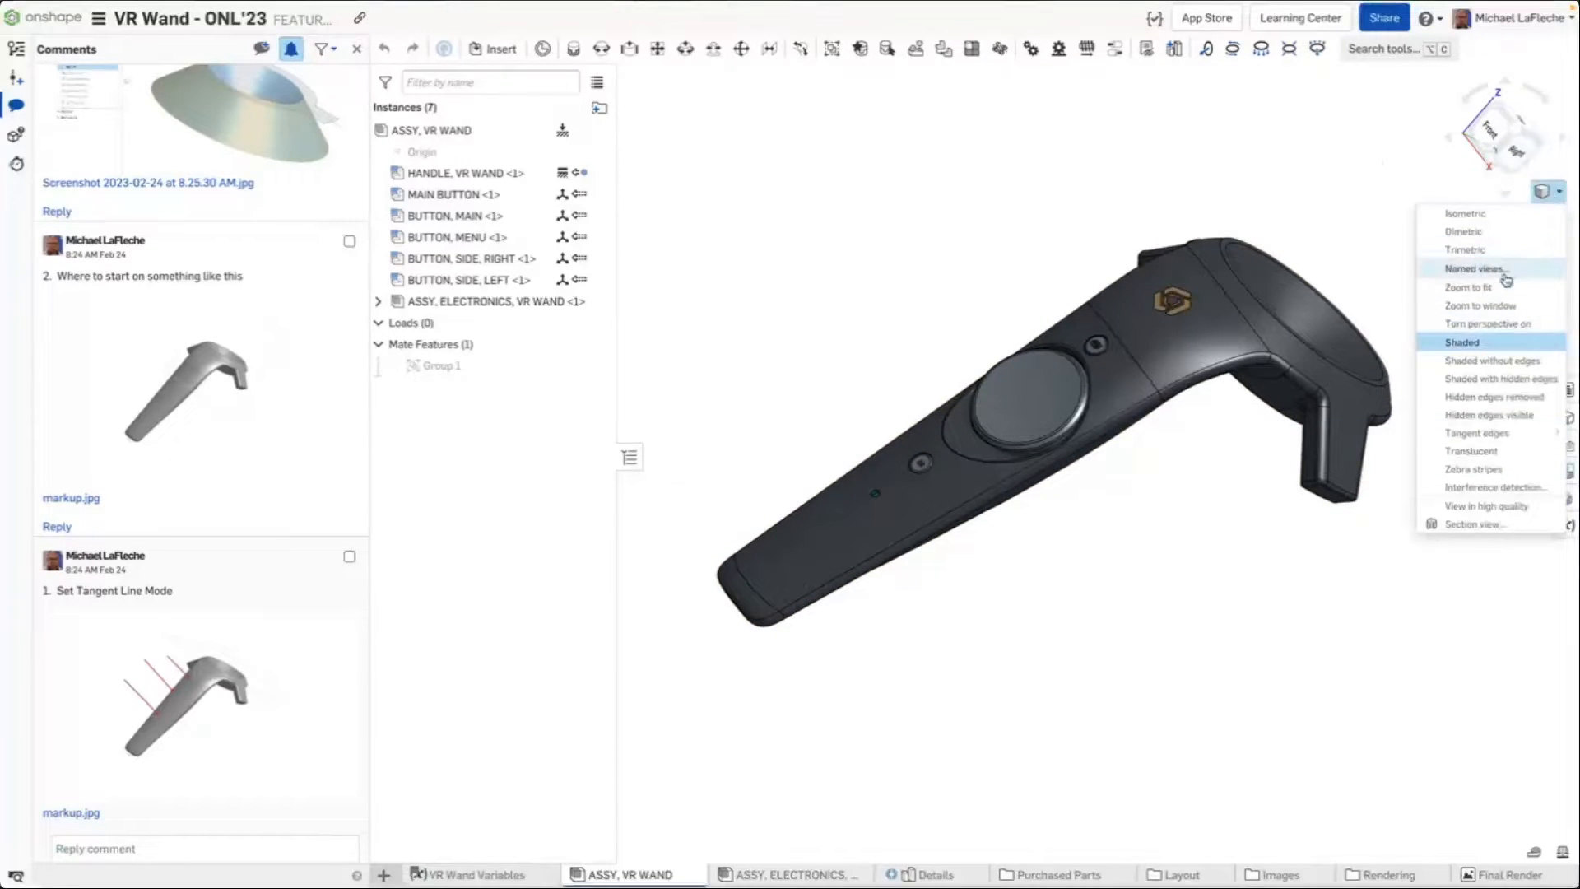
pyautogui.moveTo(1477, 433)
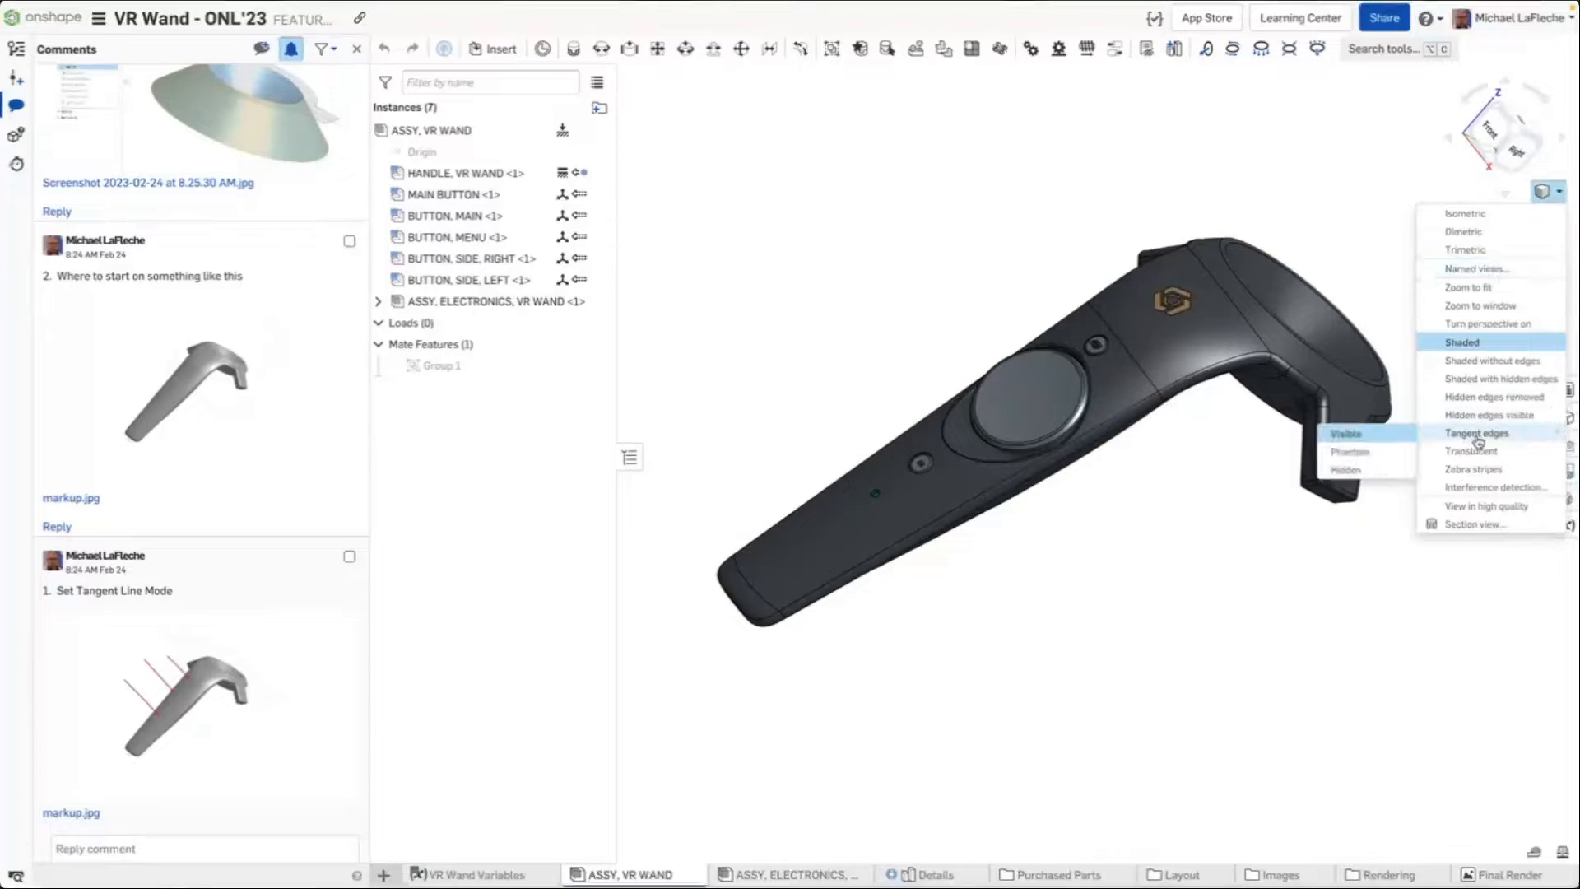
pyautogui.click(1346, 455)
pyautogui.scroll(3, 1168, 304)
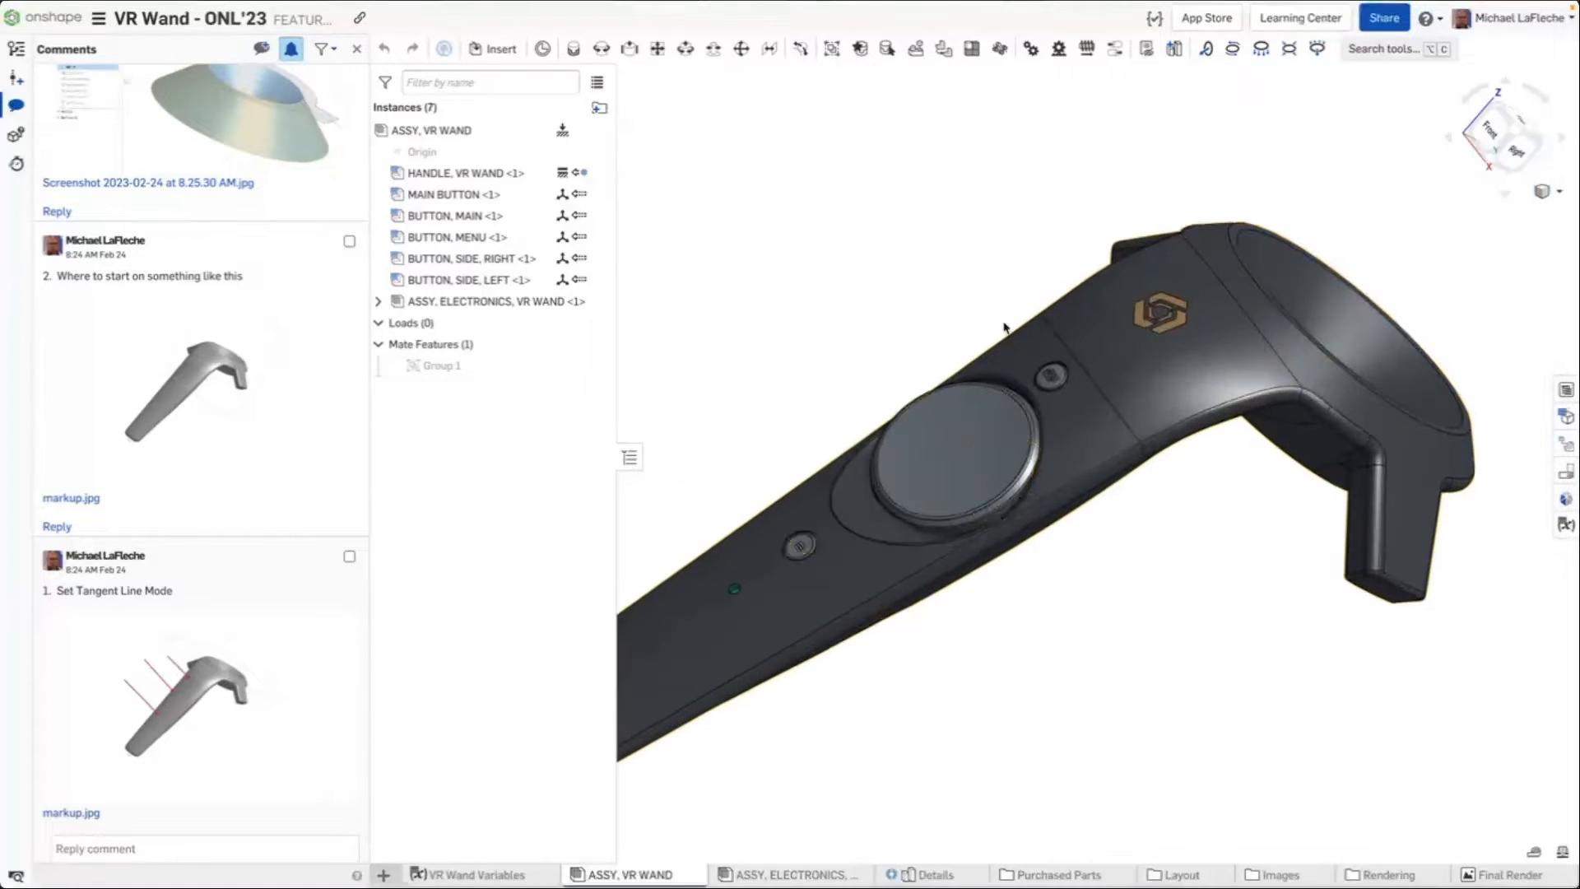
pyautogui.moveTo(1092, 424); pyautogui.dragTo(1057, 330, button='middle')
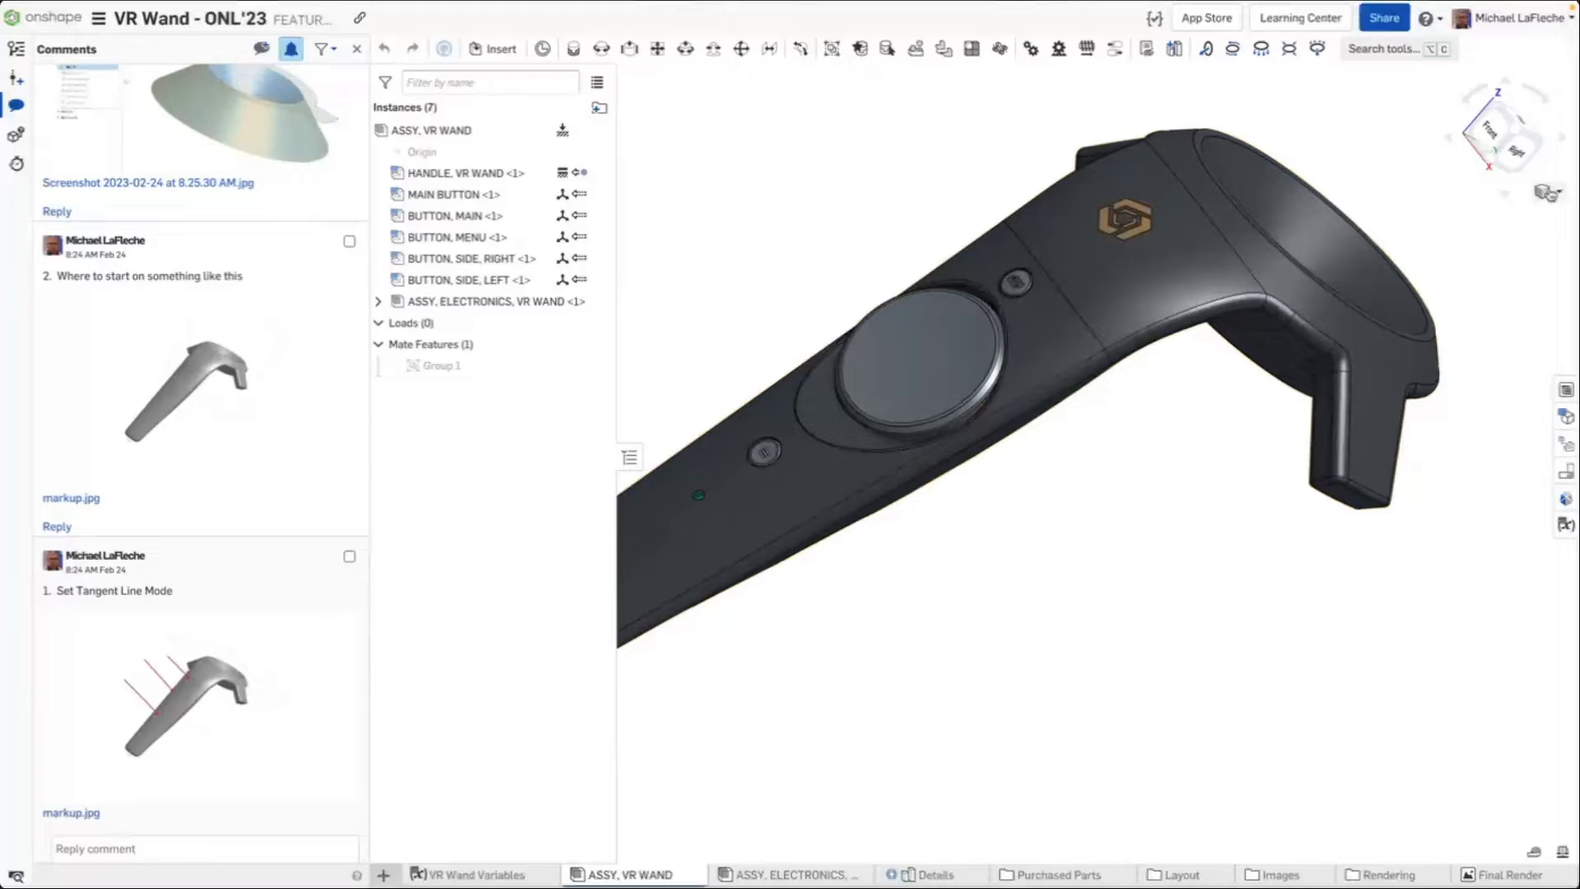
pyautogui.click(1547, 194)
pyautogui.moveTo(1474, 431)
pyautogui.click(1349, 457)
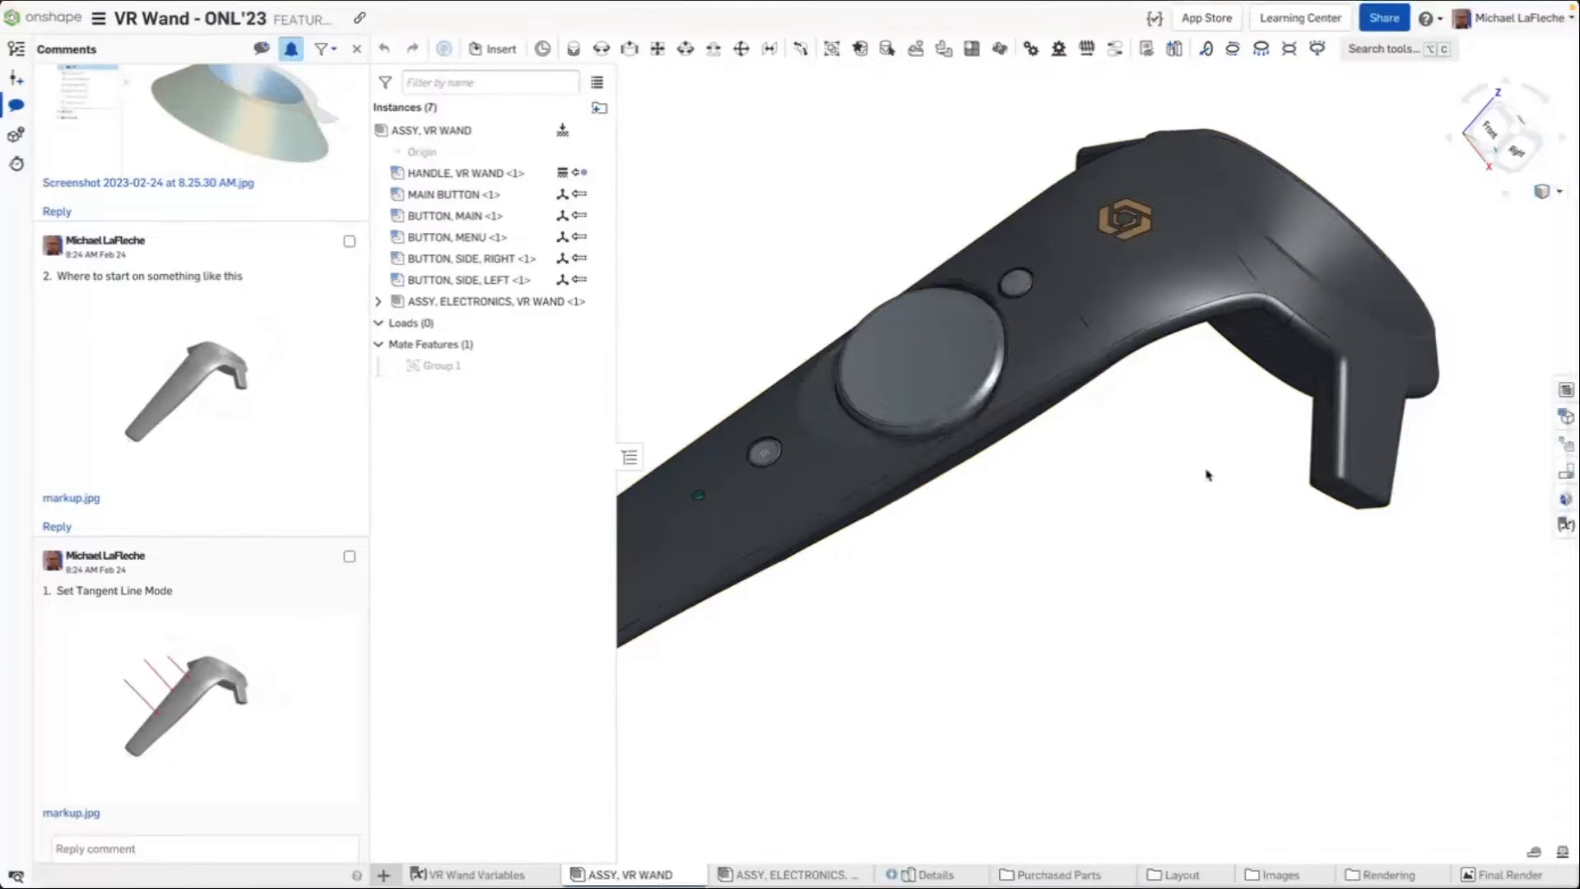
# Orbit and zoom around the wand to examine its edges and surfaces
pyautogui.scroll(-3, 1108, 515)
pyautogui.moveTo(1108, 515); pyautogui.dragTo(883, 633, button='right')
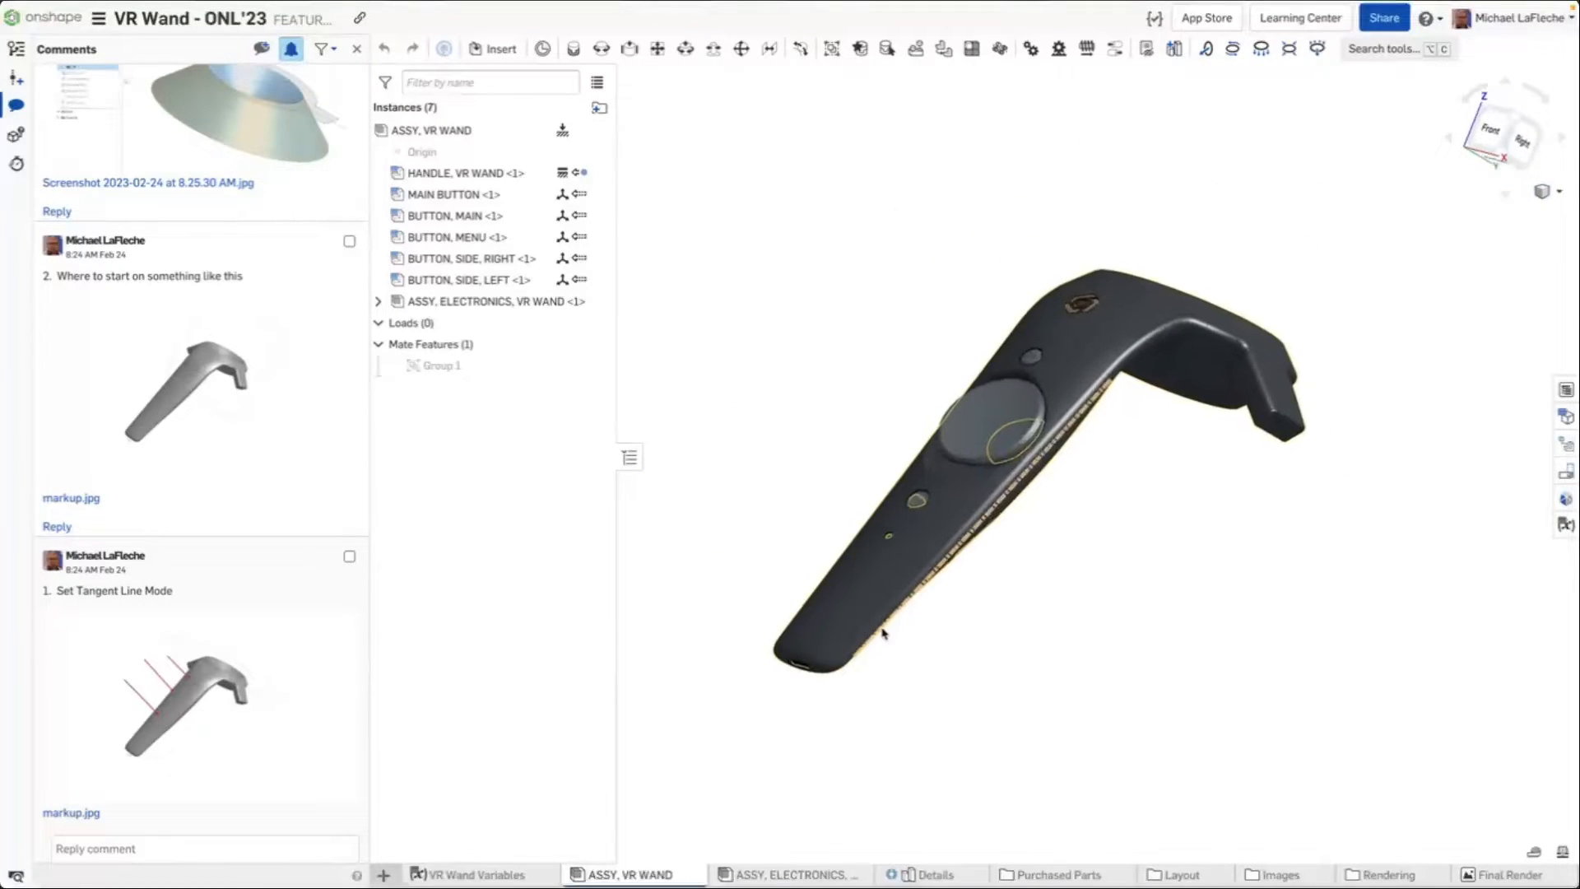
pyautogui.scroll(5, 883, 630)
pyautogui.moveTo(819, 367); pyautogui.dragTo(1028, 241, button='middle')
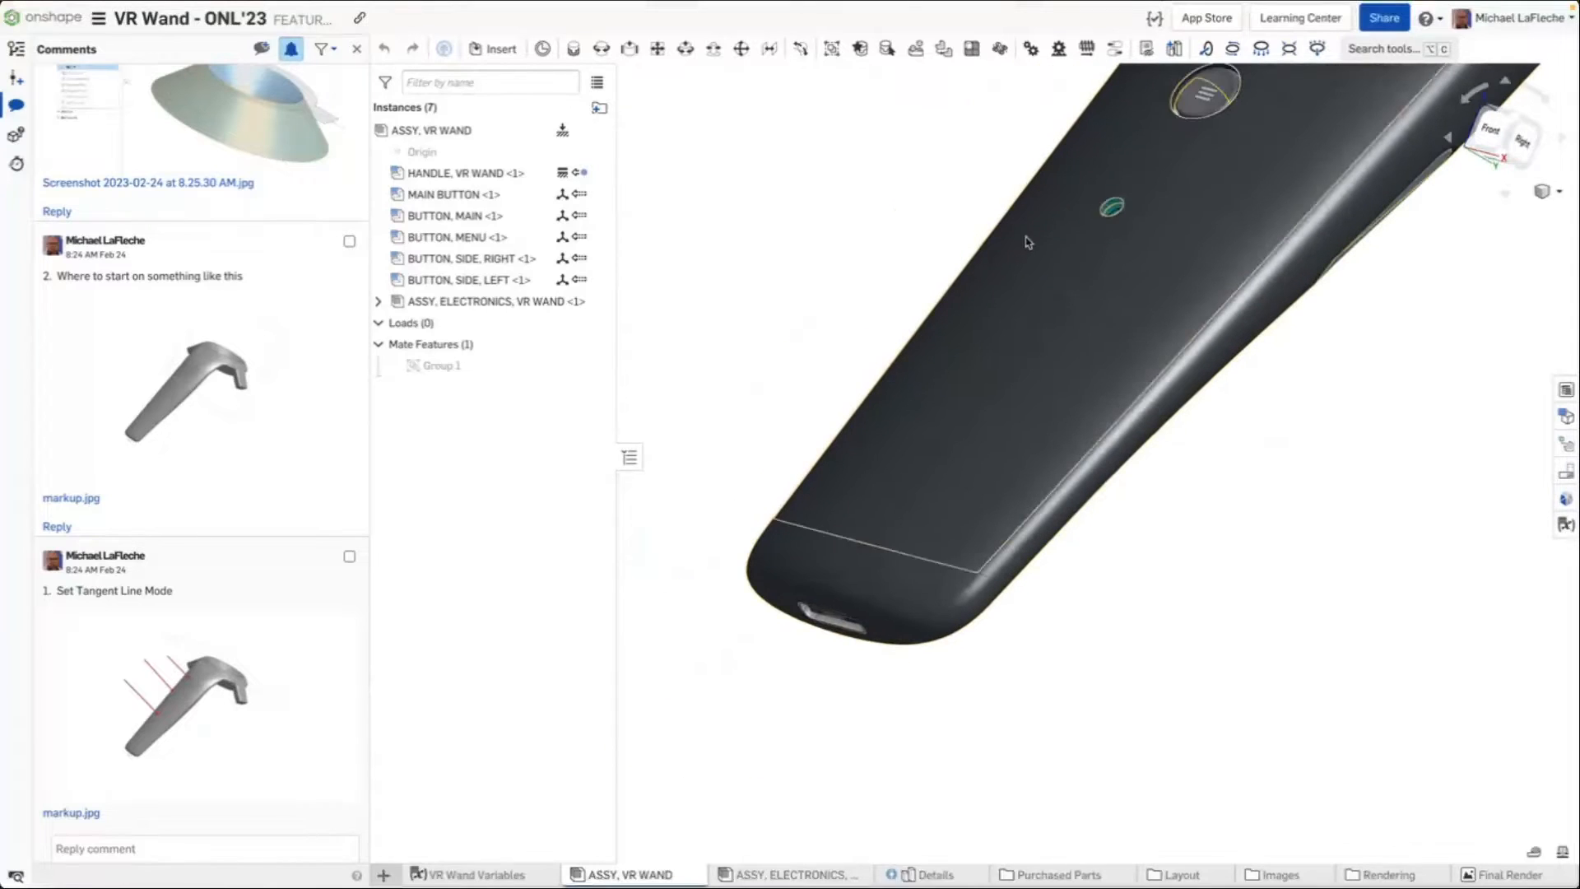
pyautogui.moveTo(831, 260); pyautogui.dragTo(739, 329, button='middle')
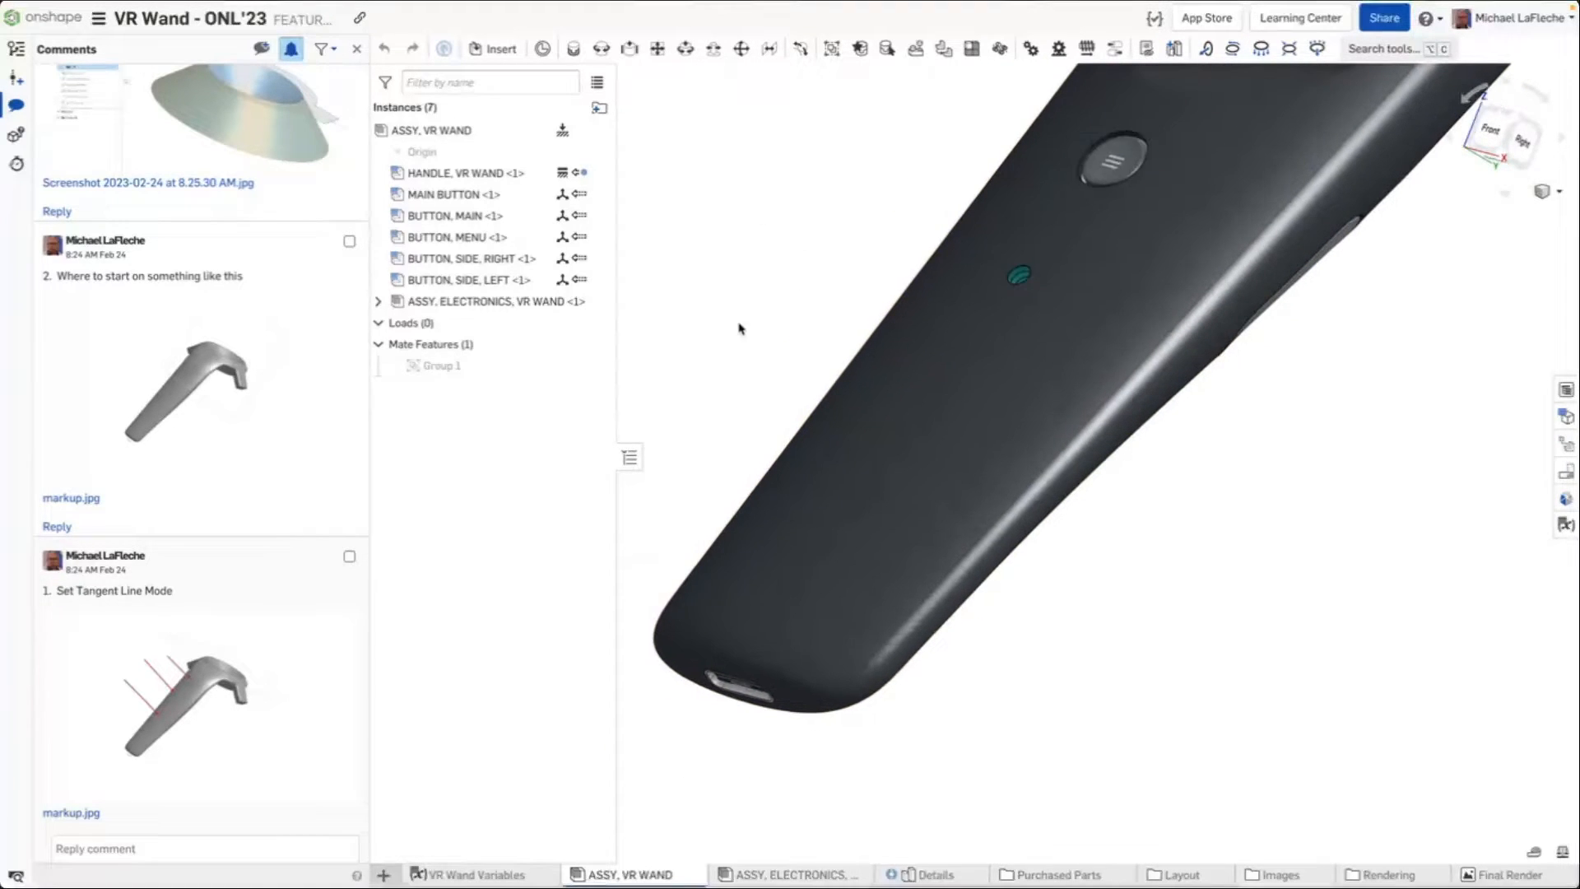
pyautogui.scroll(-3, 865, 546)
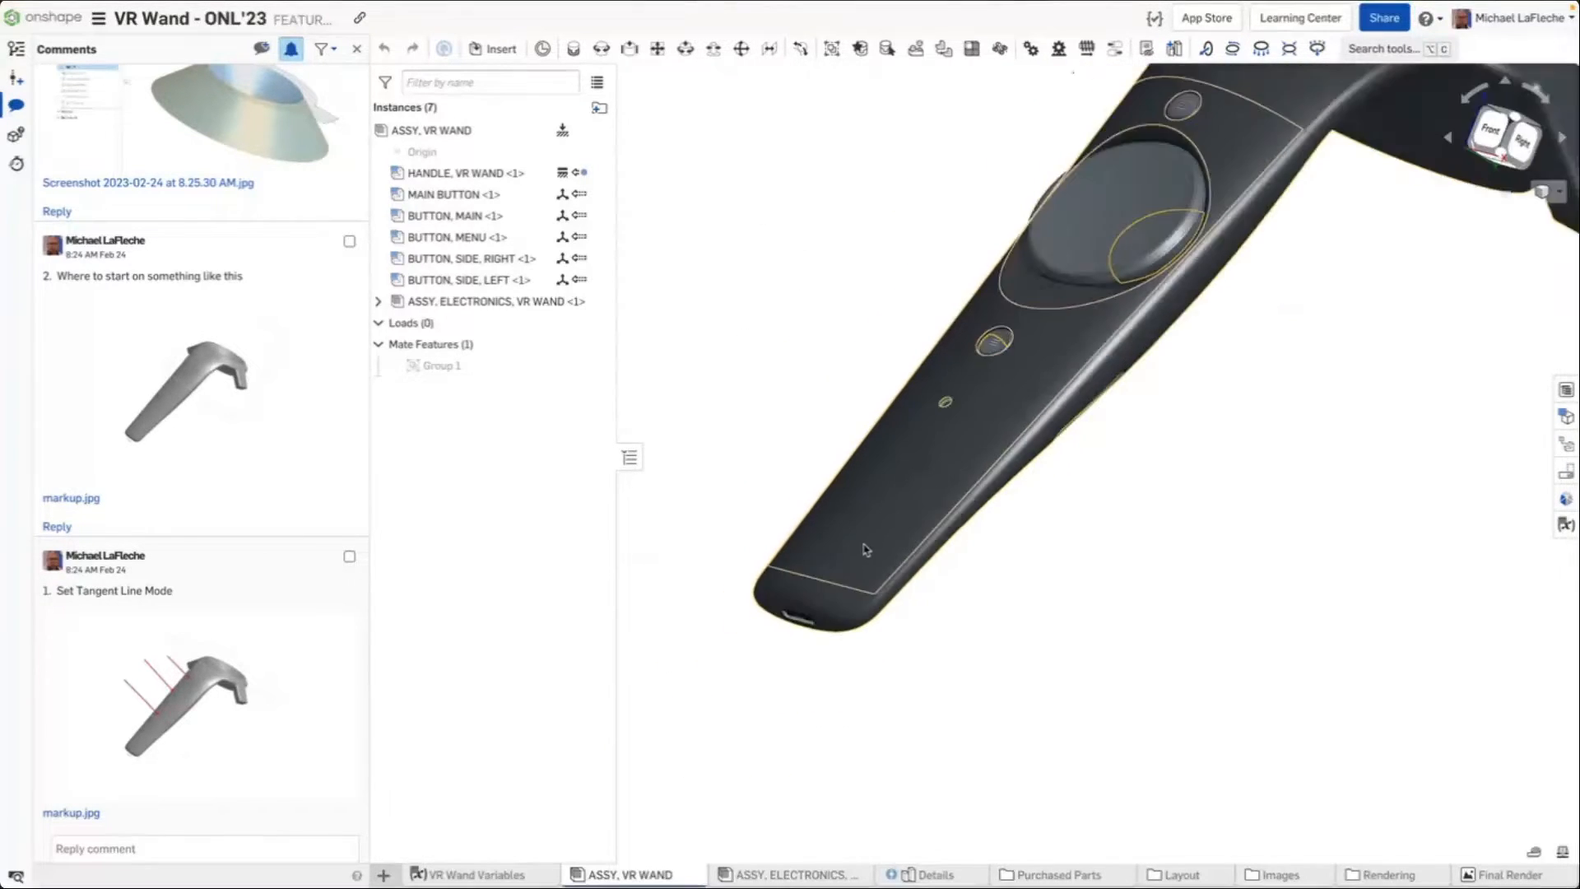
pyautogui.moveTo(1323, 320); pyautogui.dragTo(984, 652, button='middle')
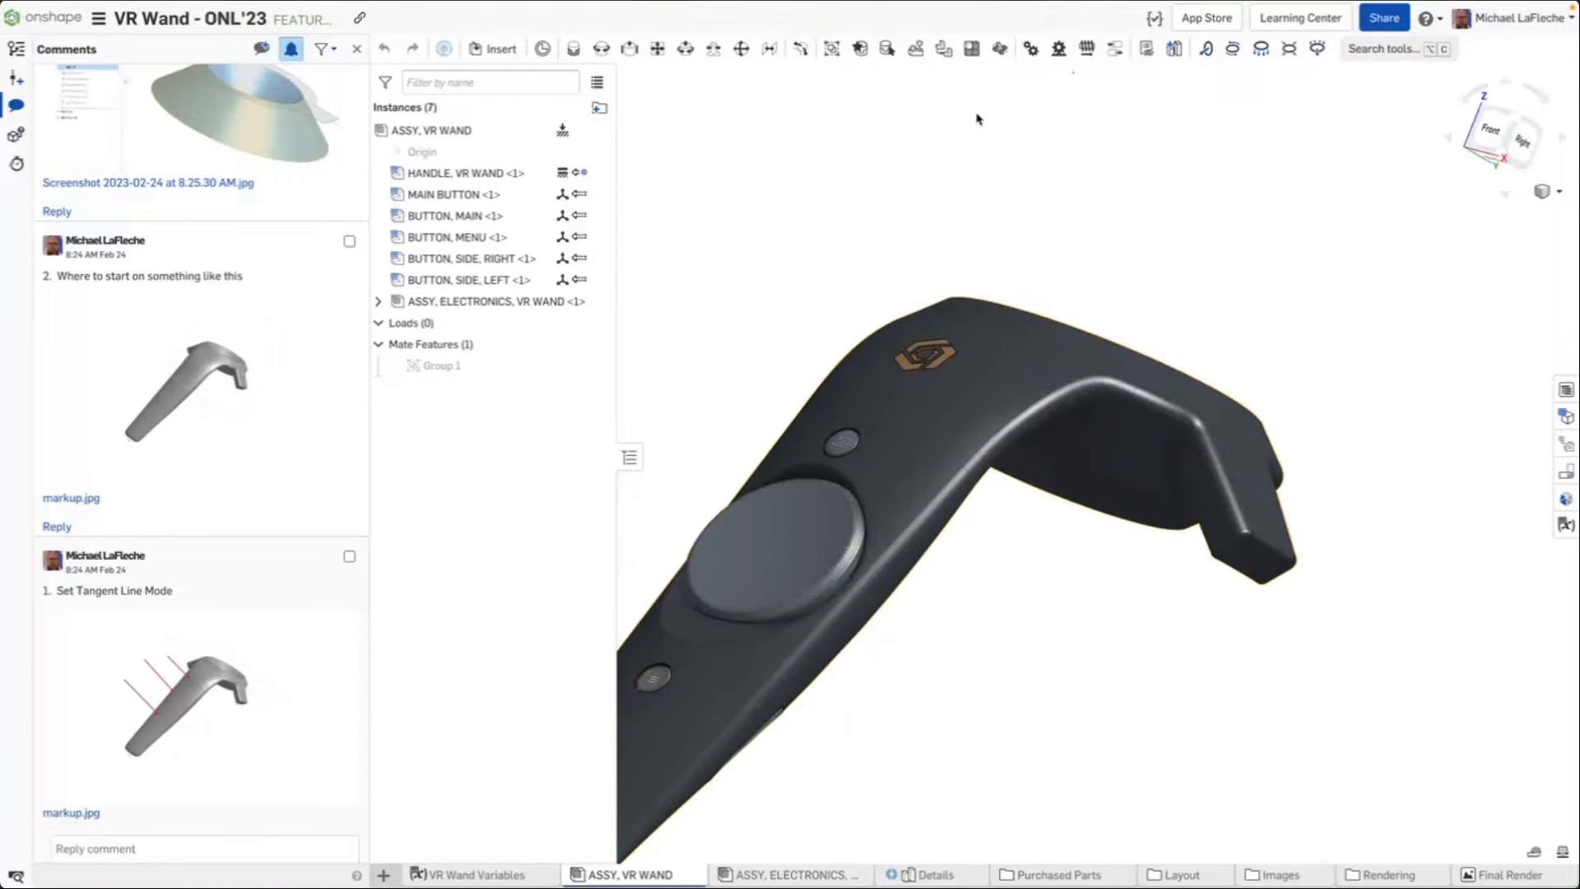
pyautogui.moveTo(994, 229); pyautogui.dragTo(1216, 81, button='middle')
pyautogui.moveTo(1222, 131); pyautogui.dragTo(1231, 201, button='right')
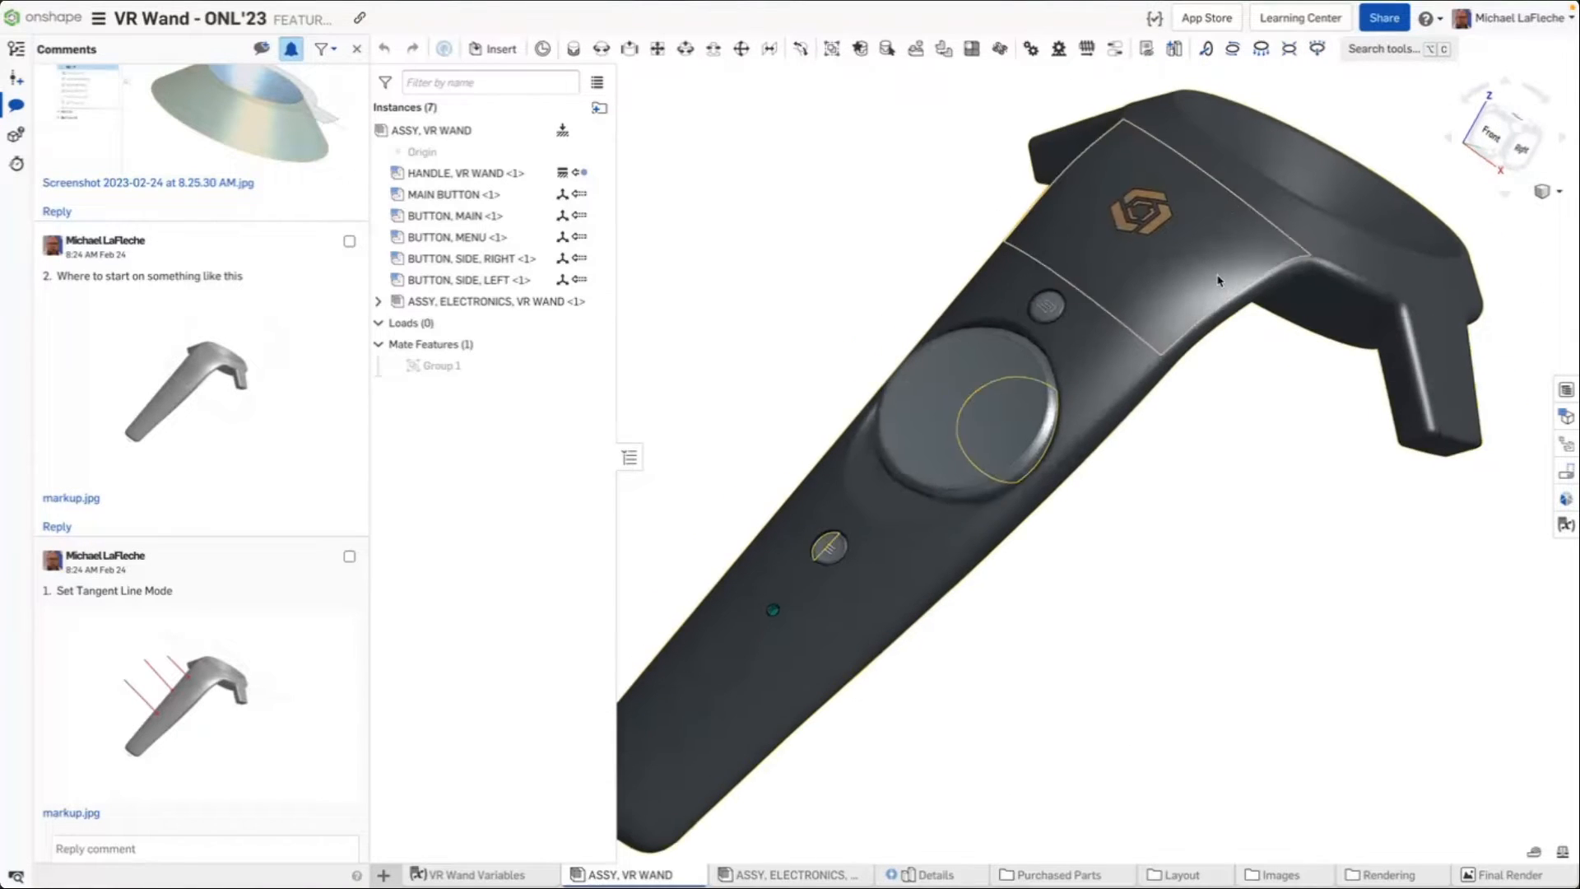
pyautogui.scroll(-1, 1189, 300)
# Turn on perspective viewing for the wand
pyautogui.click(1546, 199)
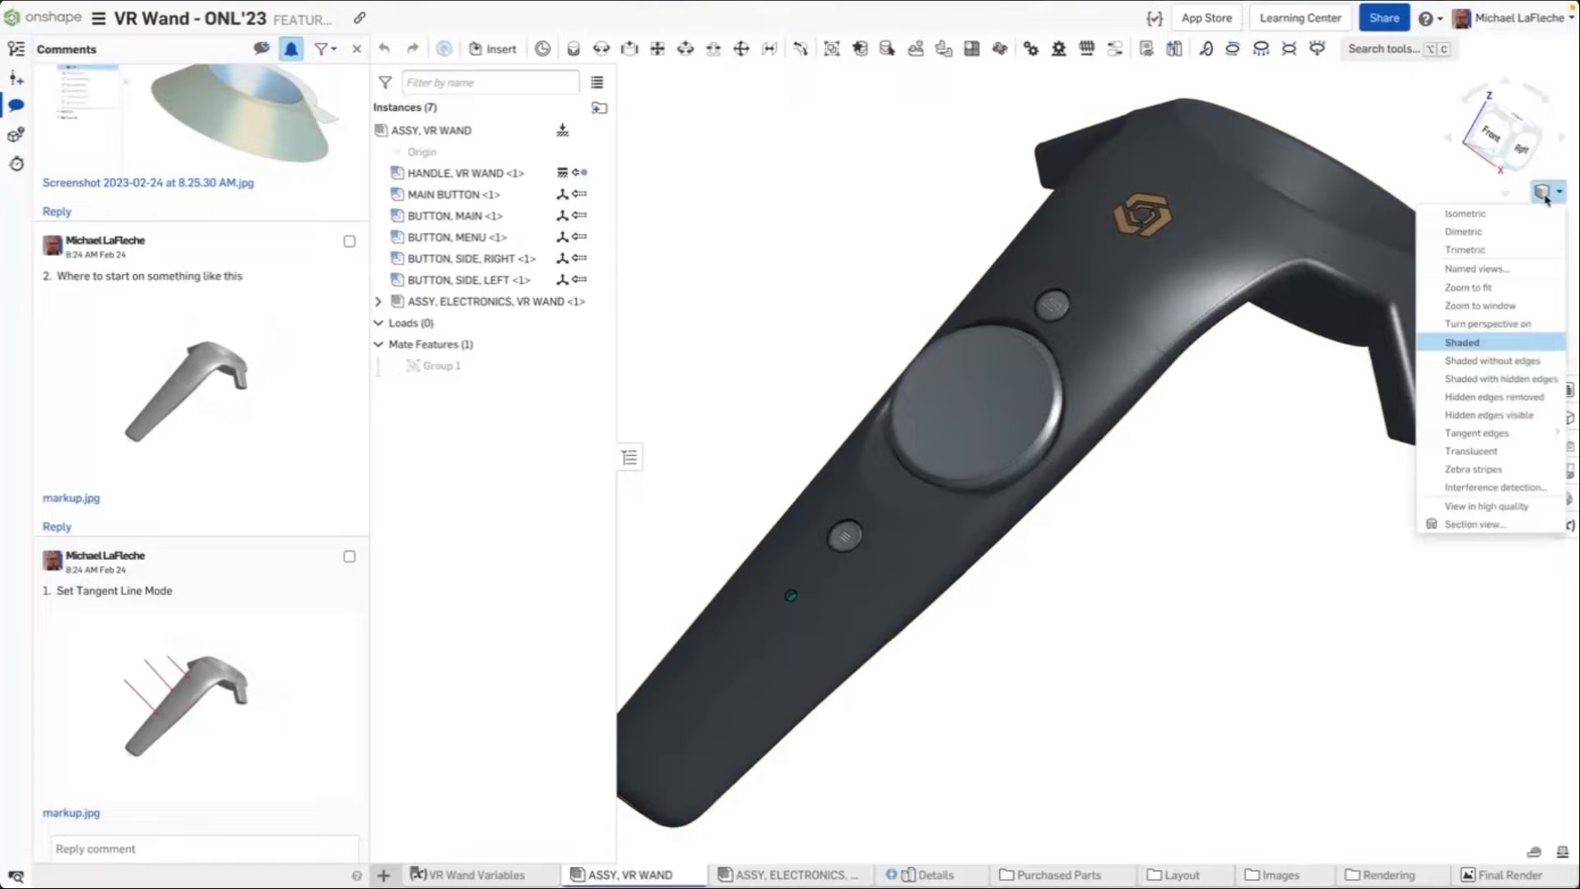
pyautogui.click(1493, 324)
pyautogui.scroll(-2, 1354, 419)
pyautogui.moveTo(1302, 409); pyautogui.dragTo(1002, 284, button='right')
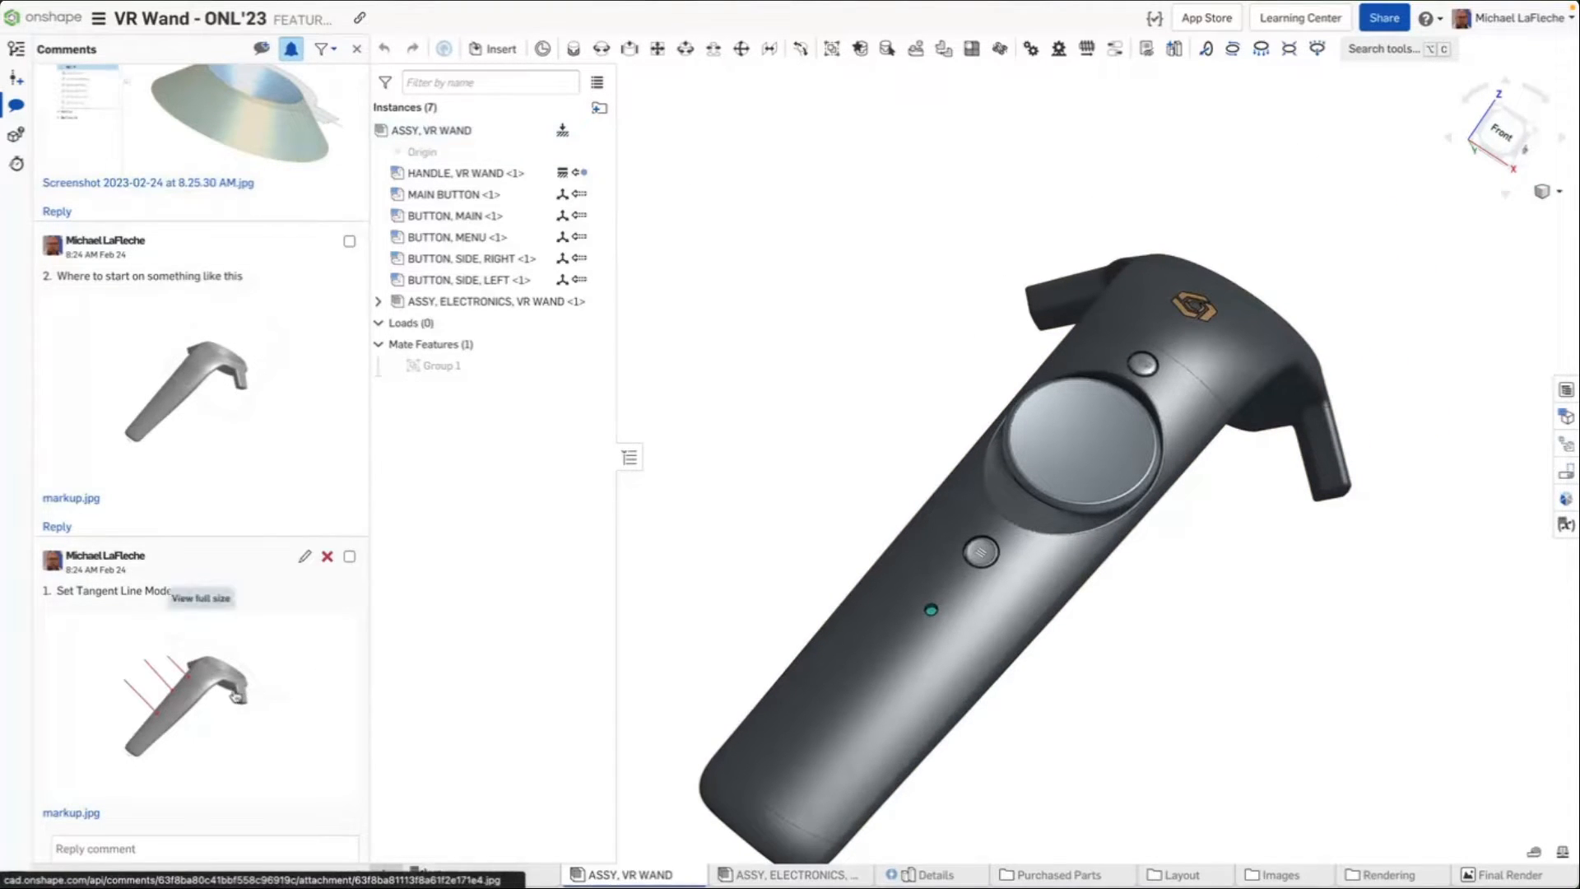
pyautogui.moveTo(914, 474); pyautogui.dragTo(904, 361, button='right')
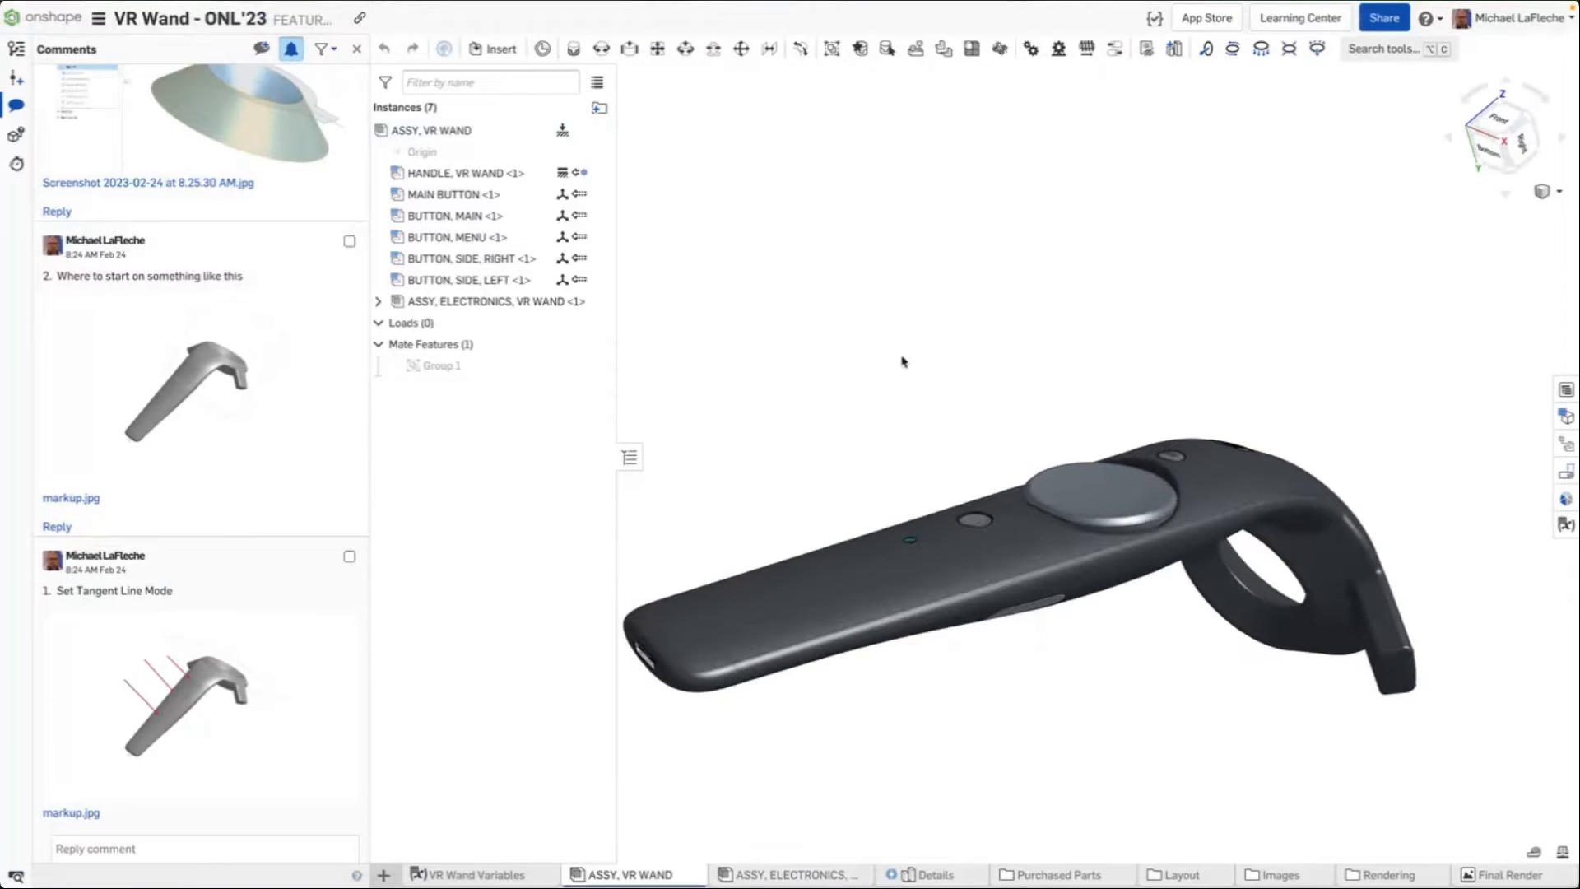
pyautogui.scroll(10, 688, 713)
pyautogui.scroll(-5, 698, 701)
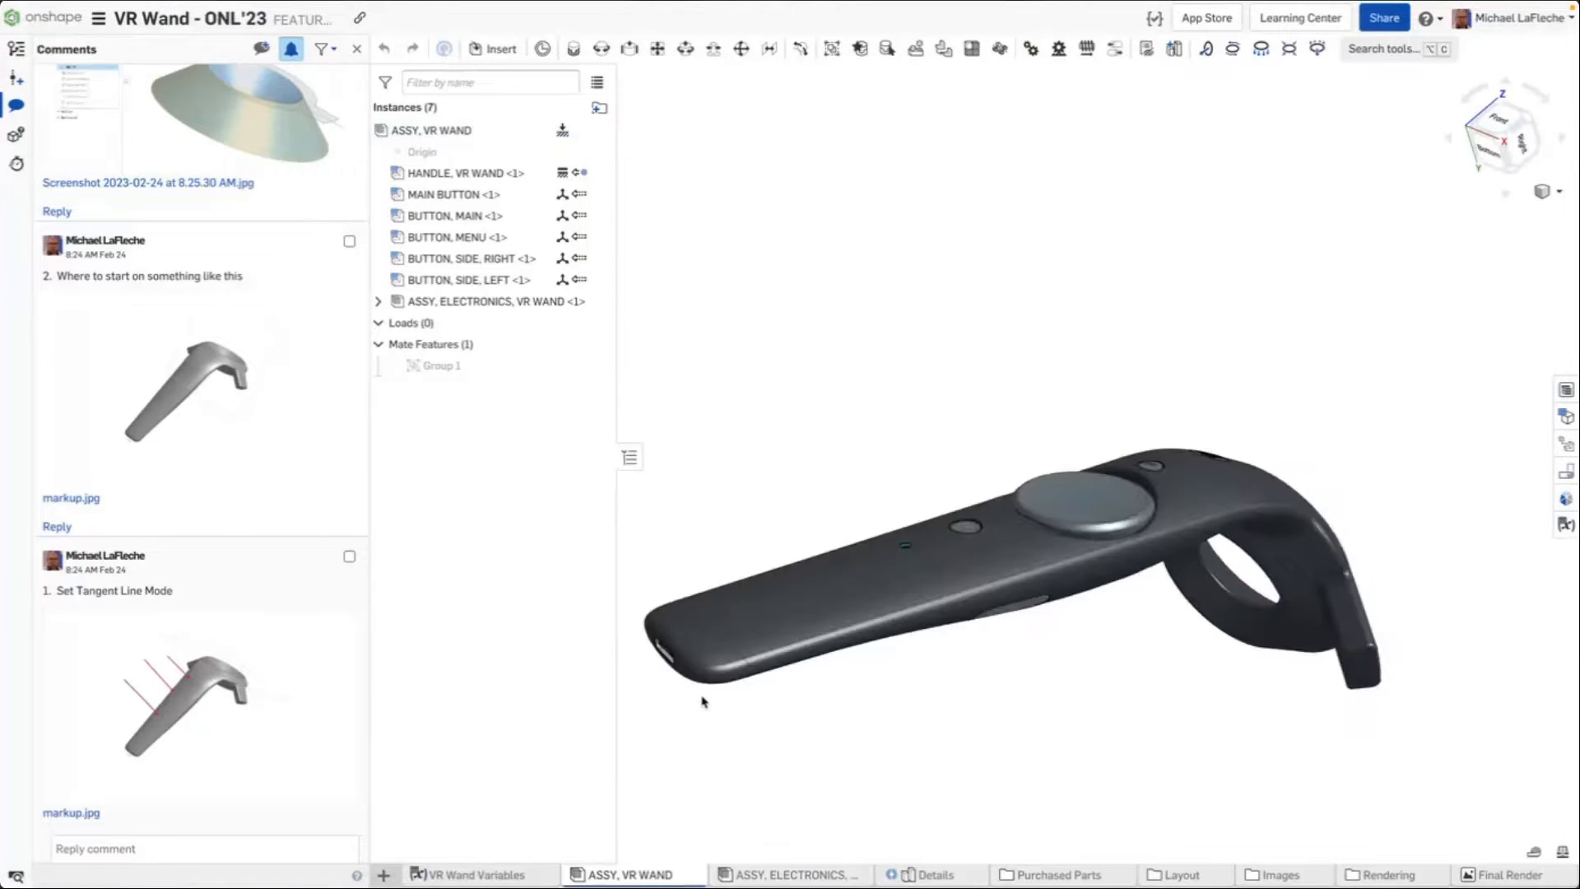
pyautogui.scroll(5, 701, 700)
pyautogui.moveTo(850, 597); pyautogui.dragTo(822, 250, button='right')
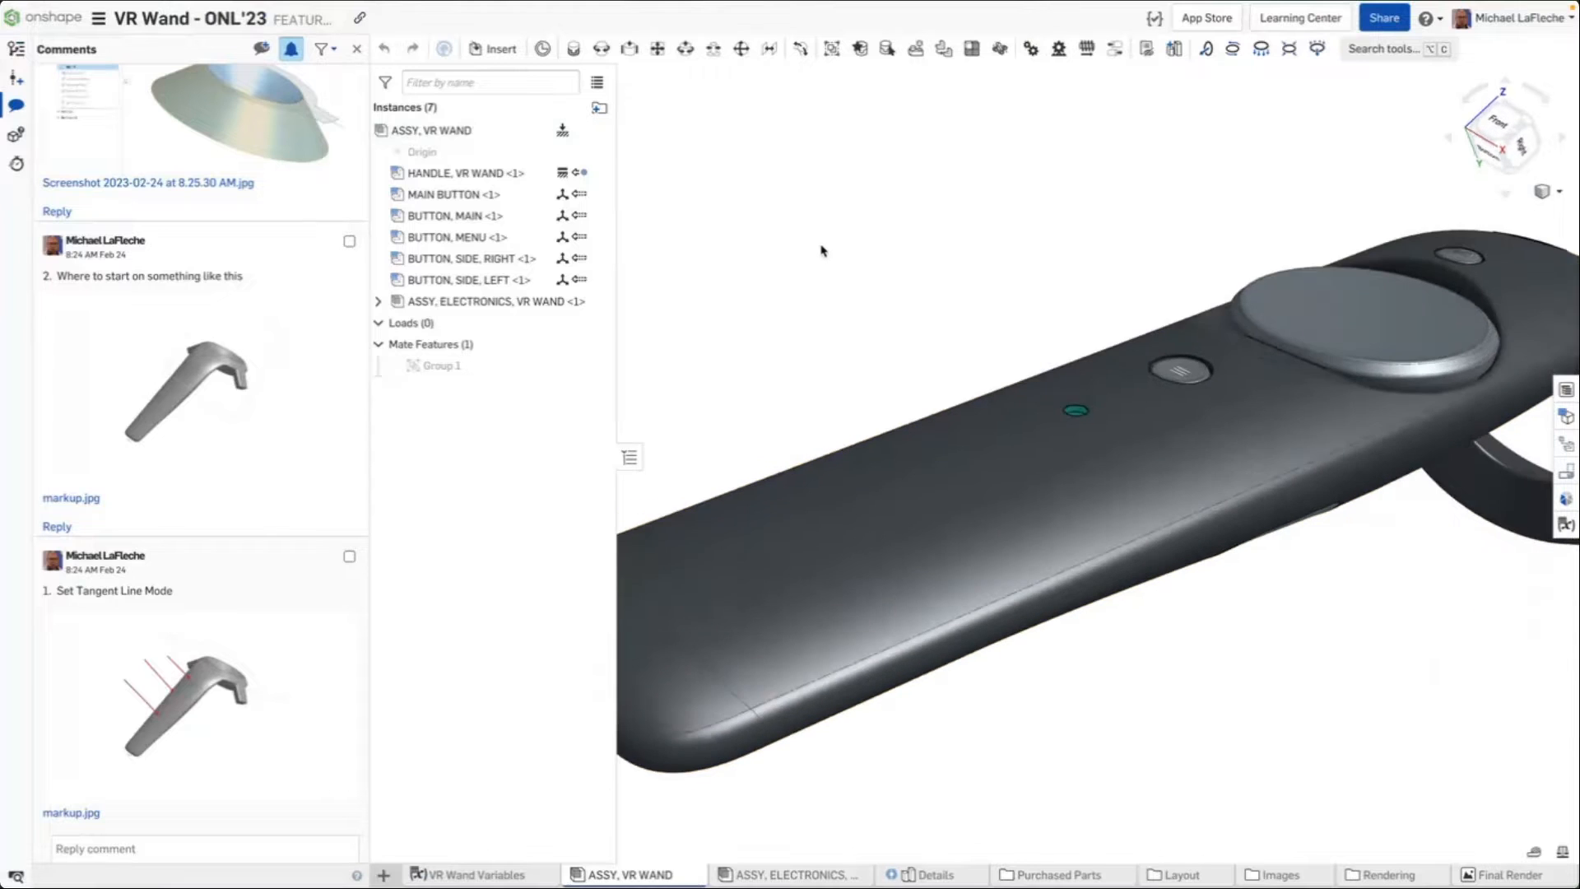
pyautogui.scroll(-3, 941, 169)
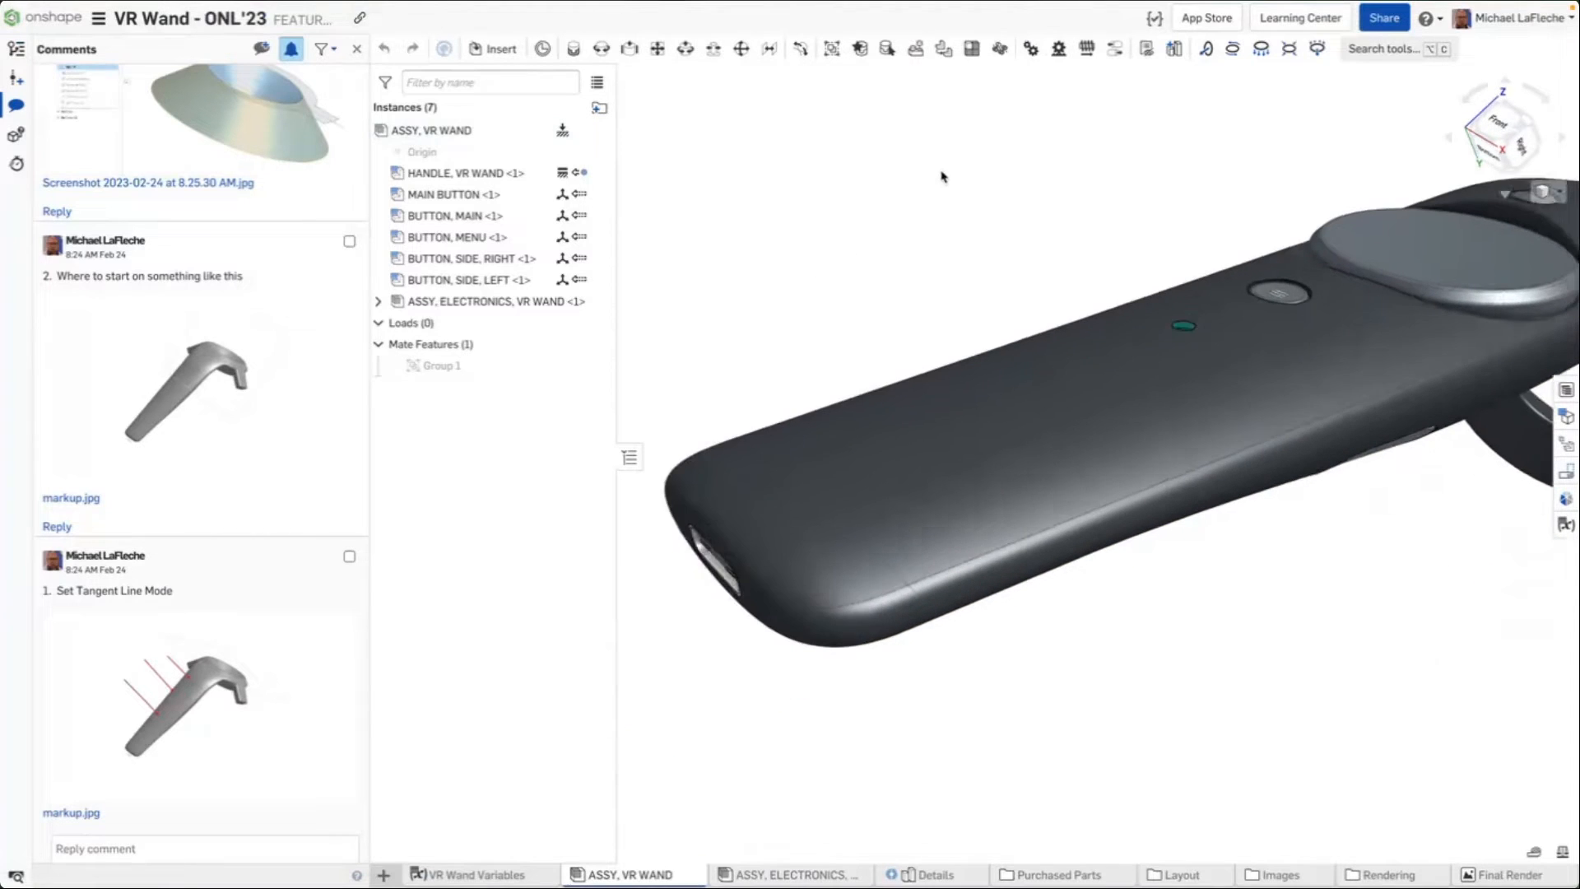
# Select the tangent edge chains on the handle's lower end, inspect them, and clear the selection
pyautogui.click(917, 584)
pyautogui.click(915, 571)
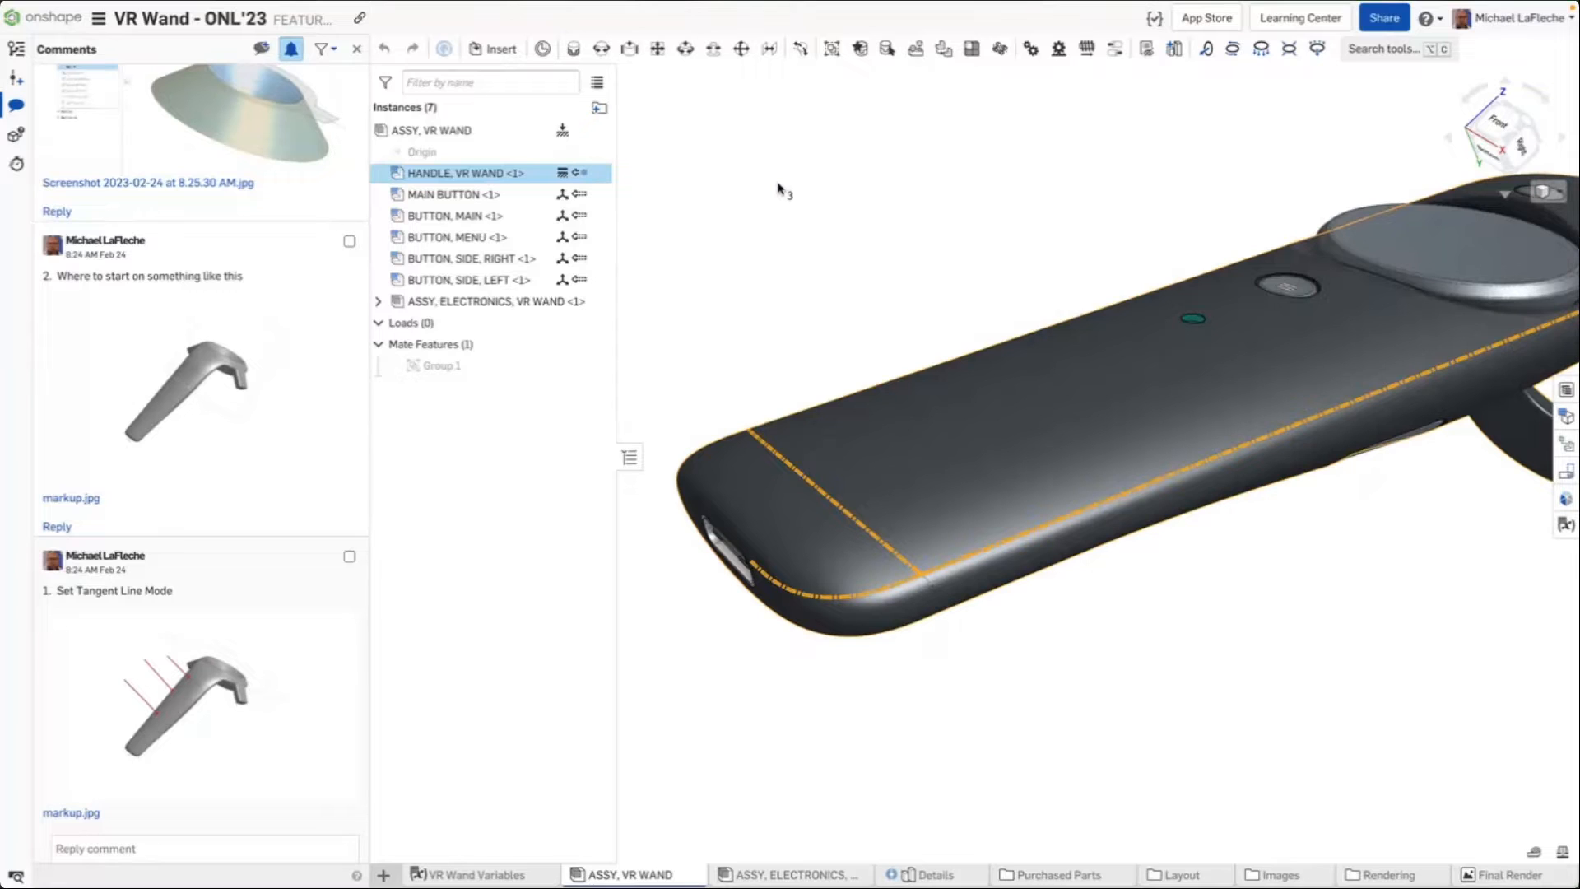
pyautogui.click(936, 619)
pyautogui.click(948, 613)
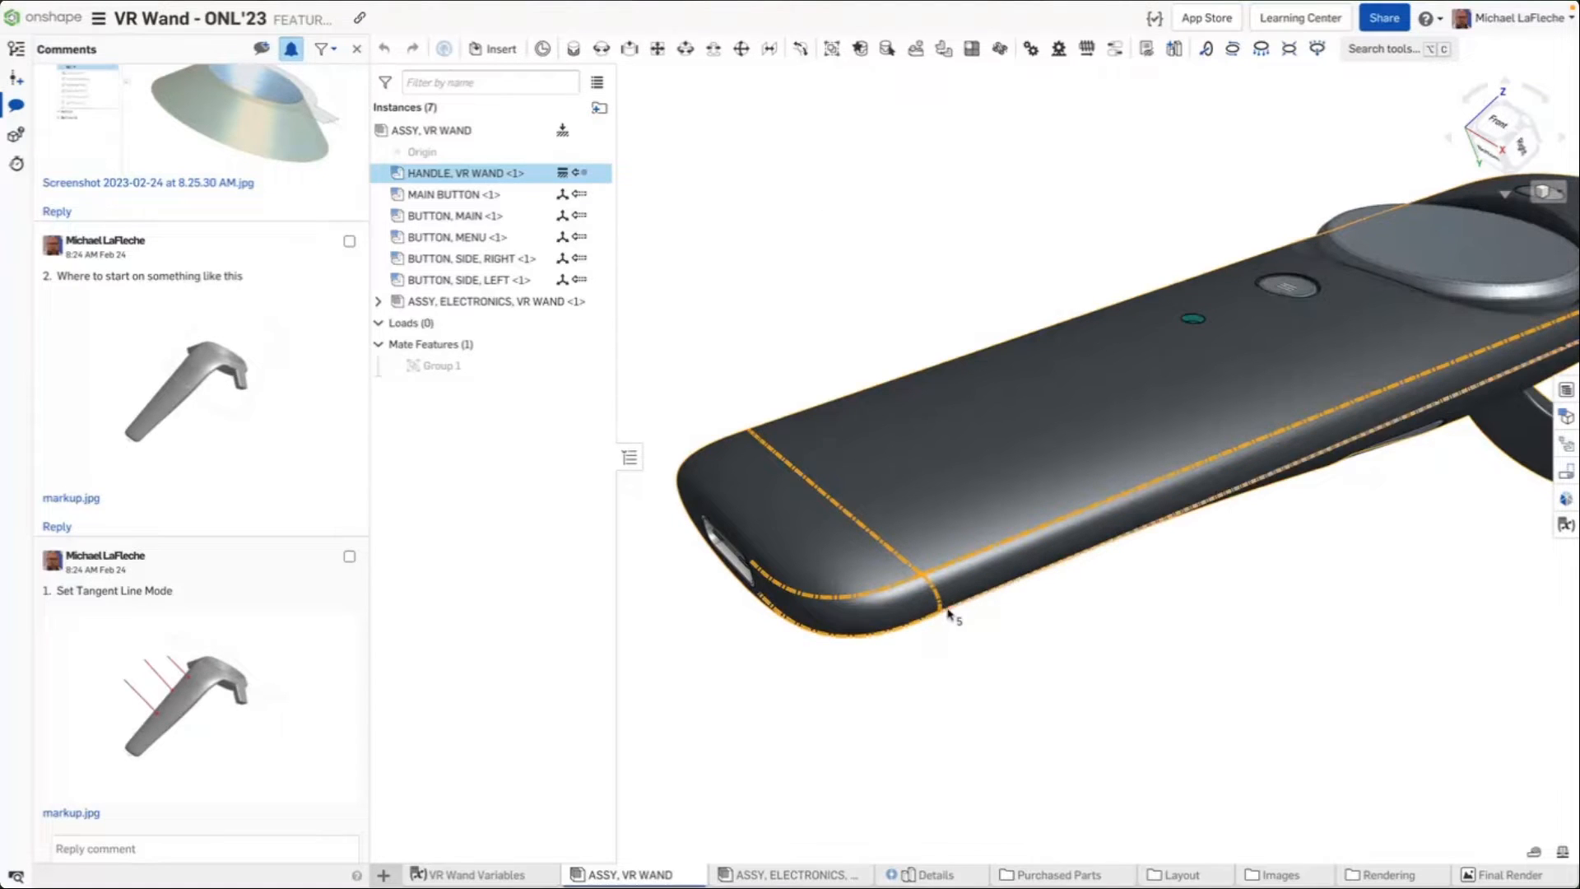
pyautogui.hotkey('shift', 'Down')
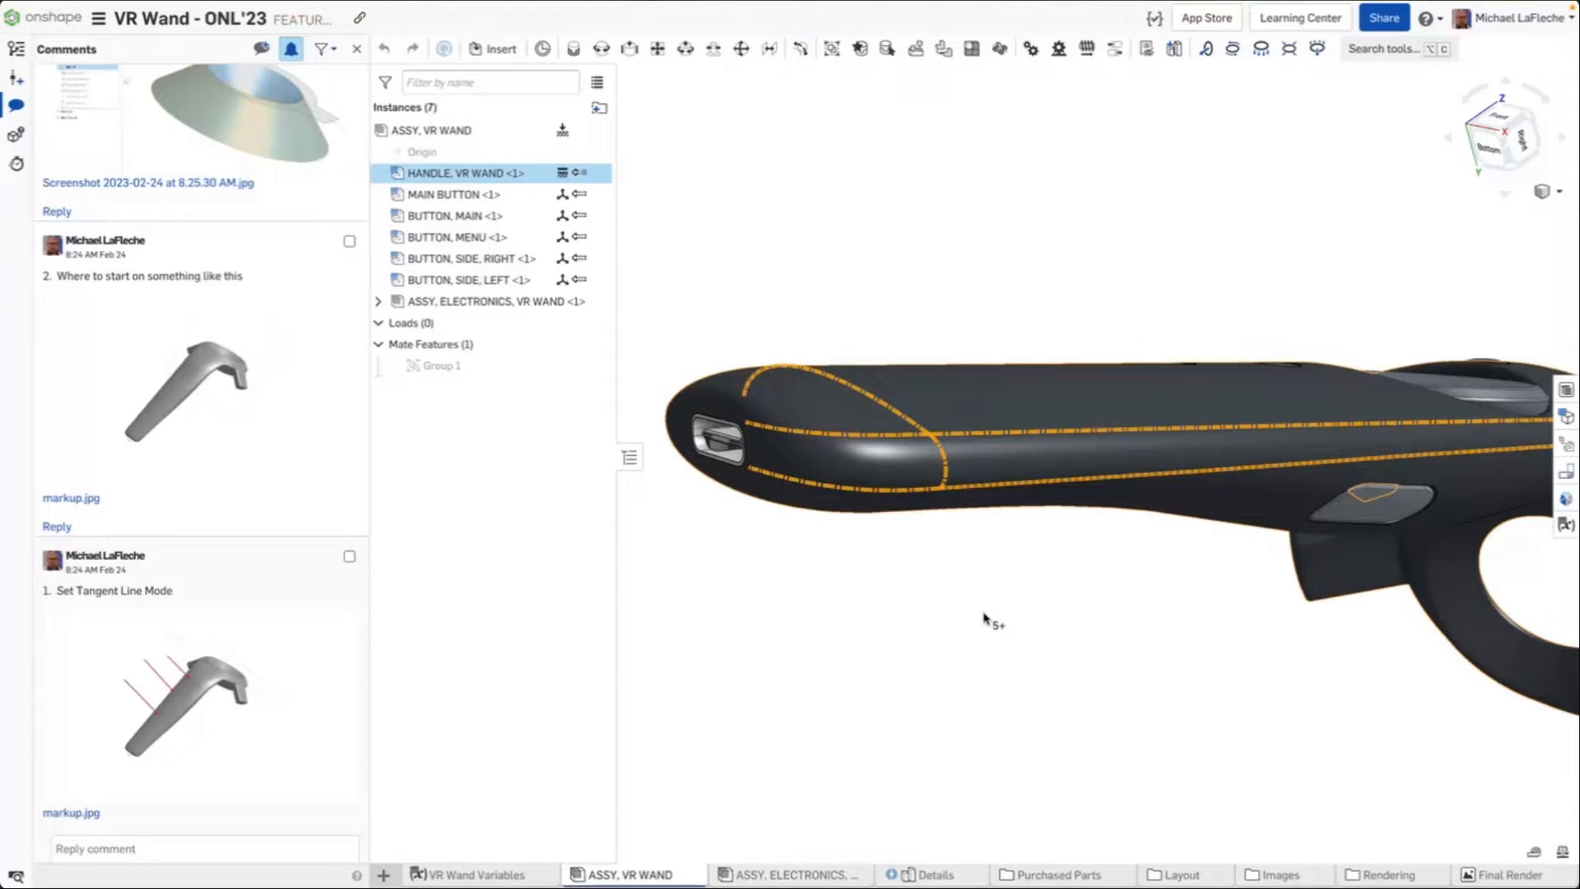
pyautogui.hotkey('shift', 'Up')
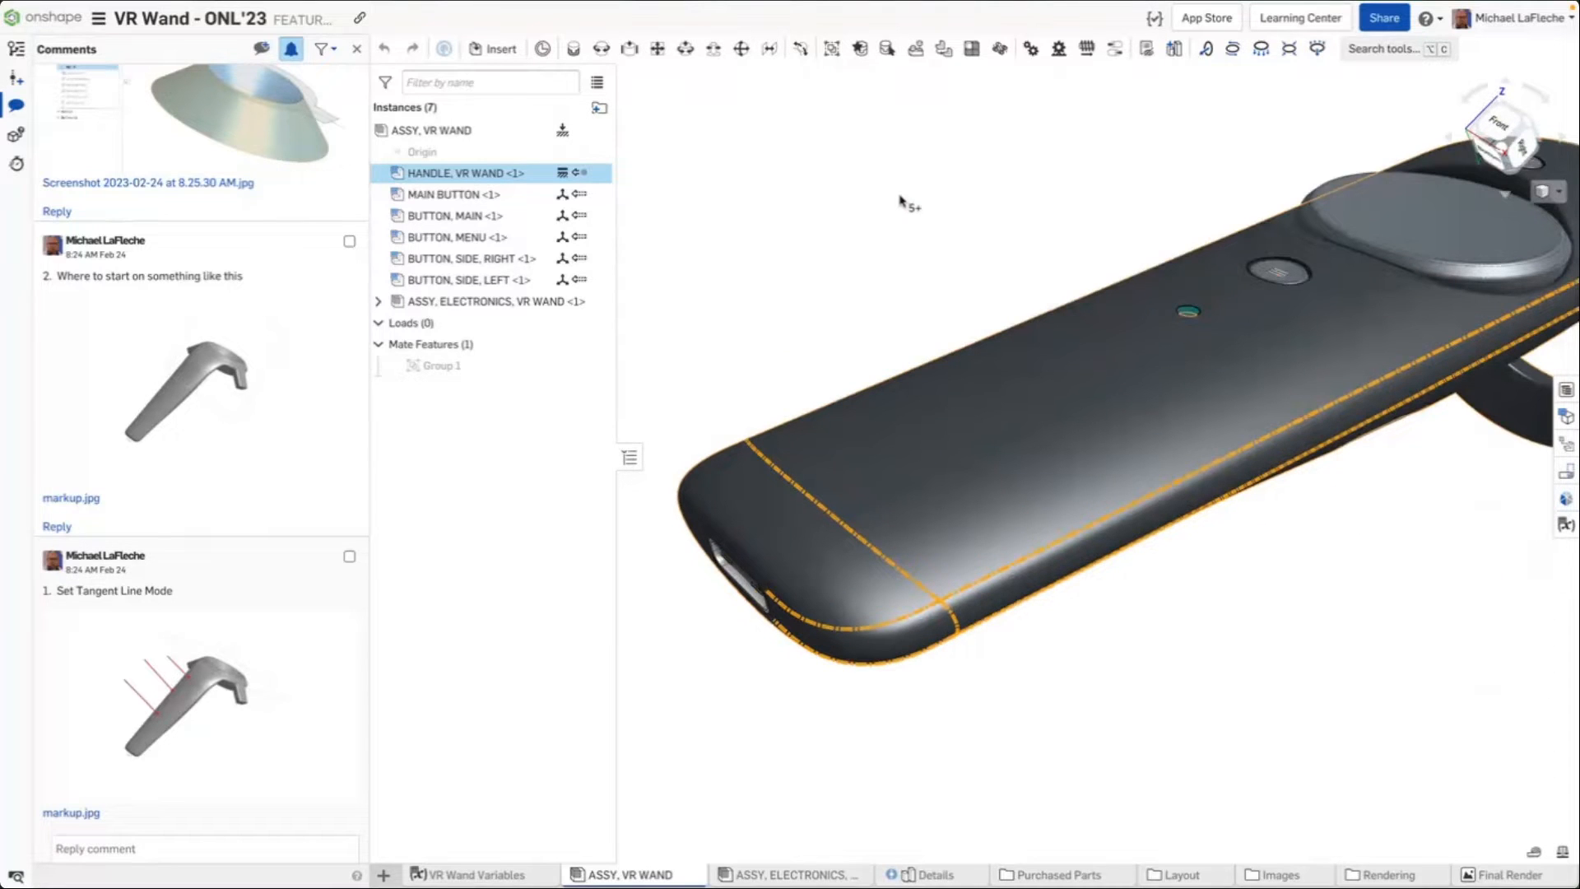
pyautogui.click(901, 202)
# Switch the display mode to Shaded without edges
pyautogui.click(1547, 191)
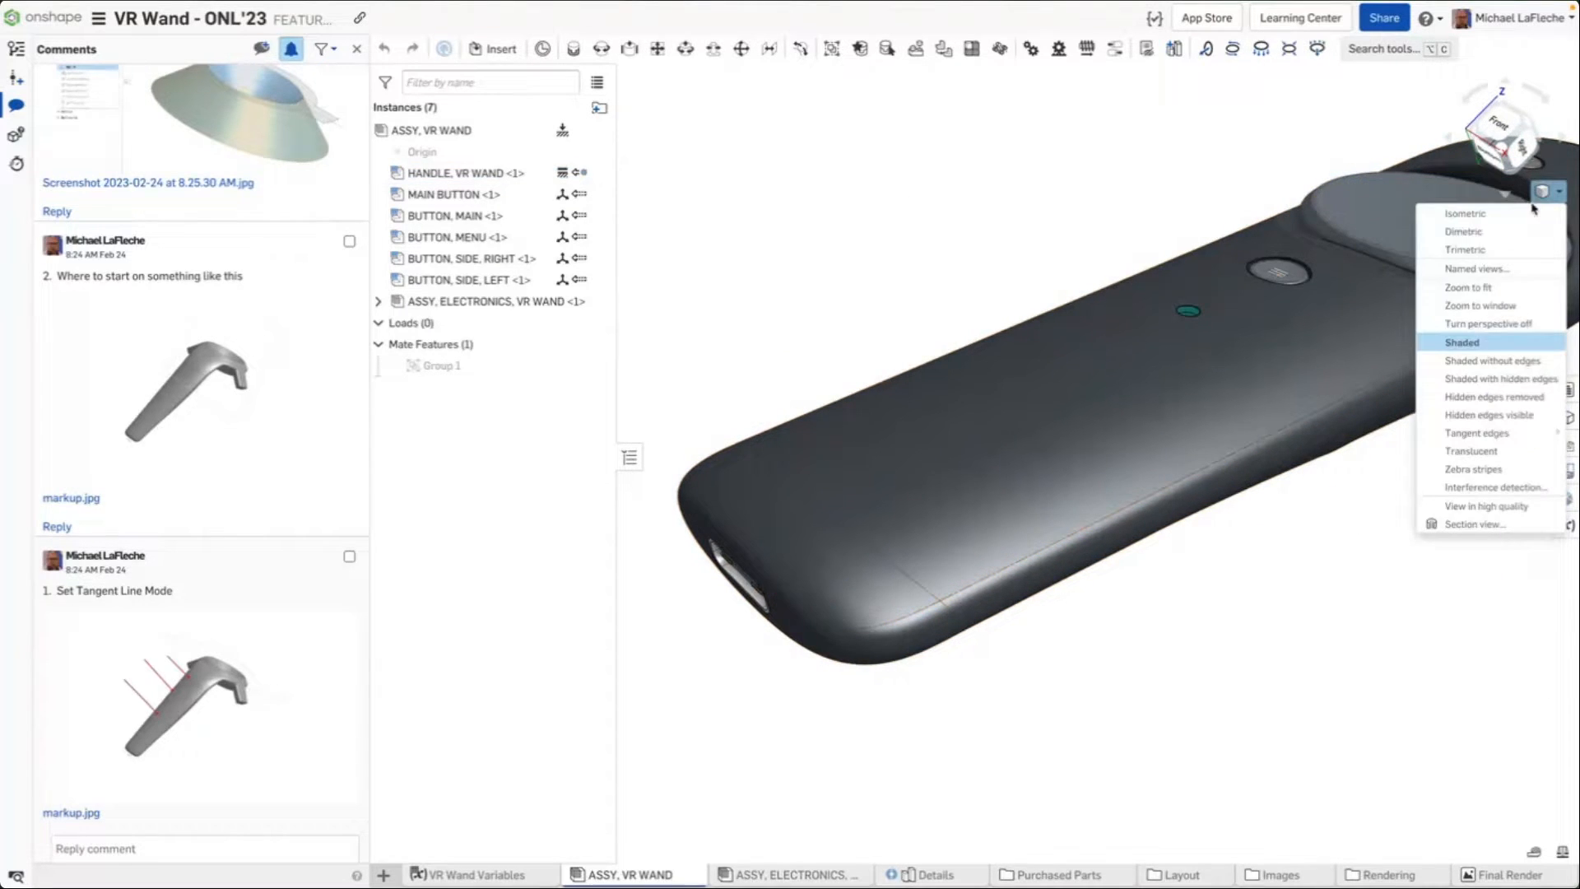
pyautogui.click(1481, 362)
pyautogui.press('Down')
pyautogui.press('Down')
pyautogui.press('Down')
pyautogui.press('Down')
pyautogui.press('Down')
pyautogui.press('Down')
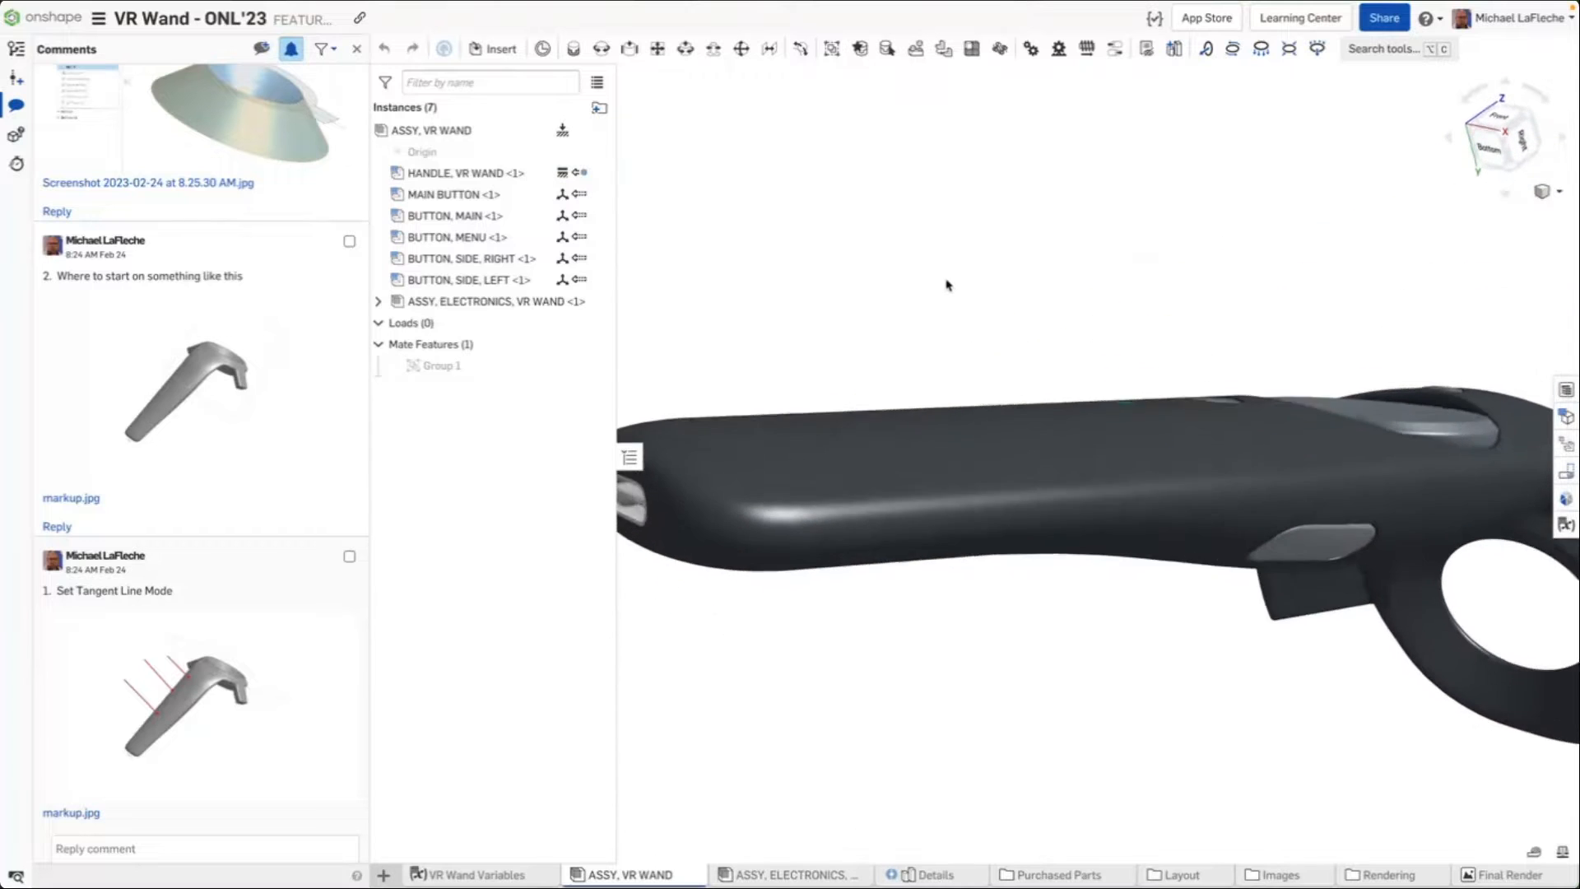
# Set the tangent edges of the wand to display as phantom lines
pyautogui.press('Up')
pyautogui.press('Up')
pyautogui.press('Up')
pyautogui.press('Up')
pyautogui.press('Up')
pyautogui.press('Up')
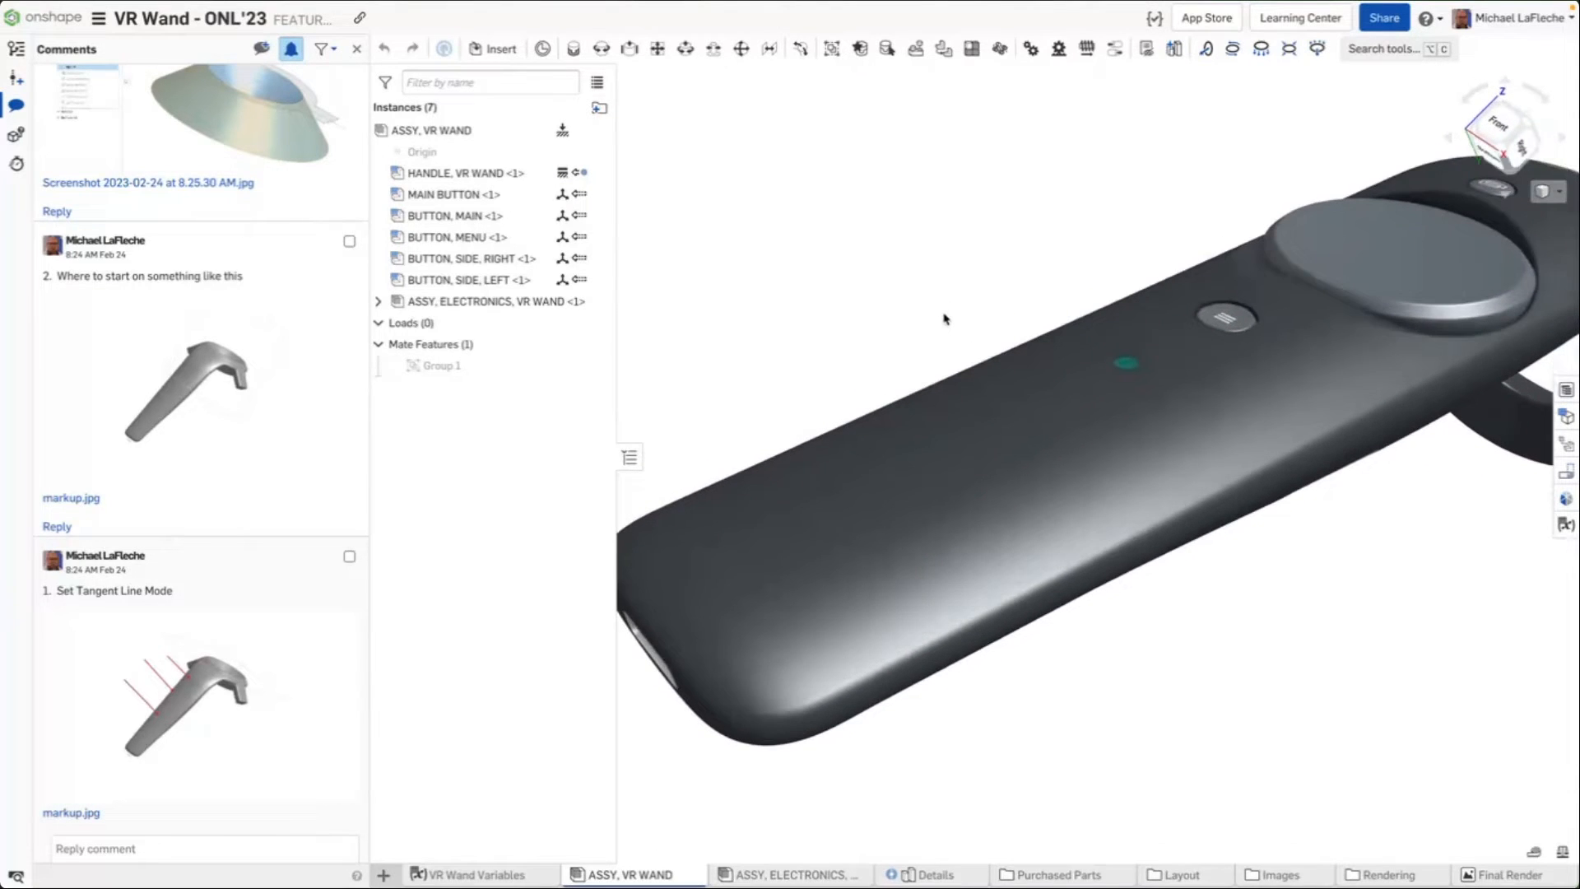
pyautogui.press('f')
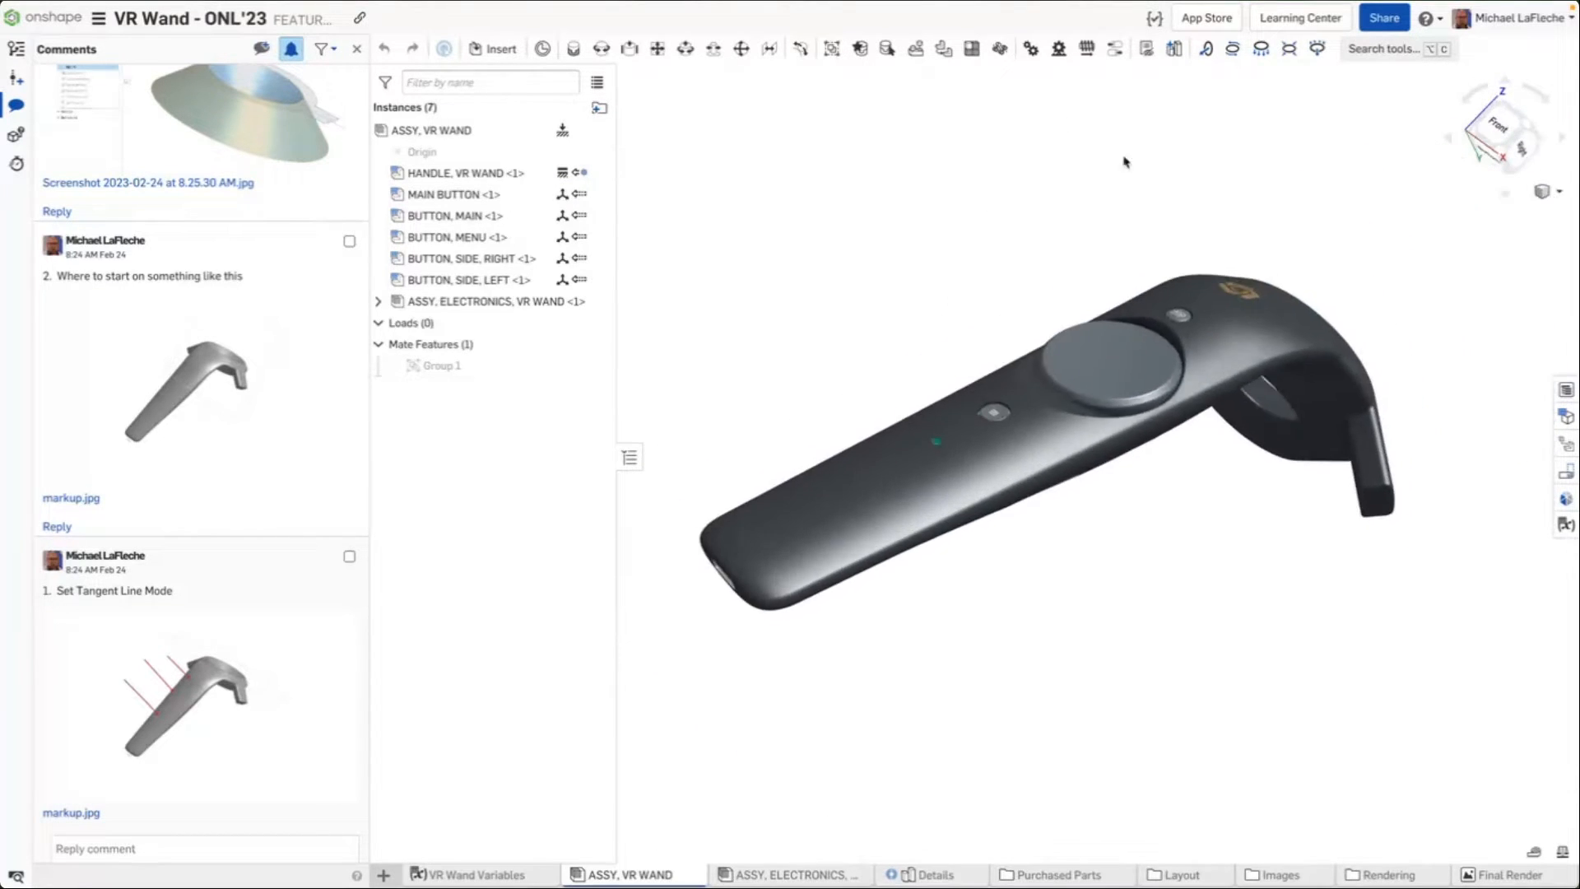
pyautogui.click(1542, 192)
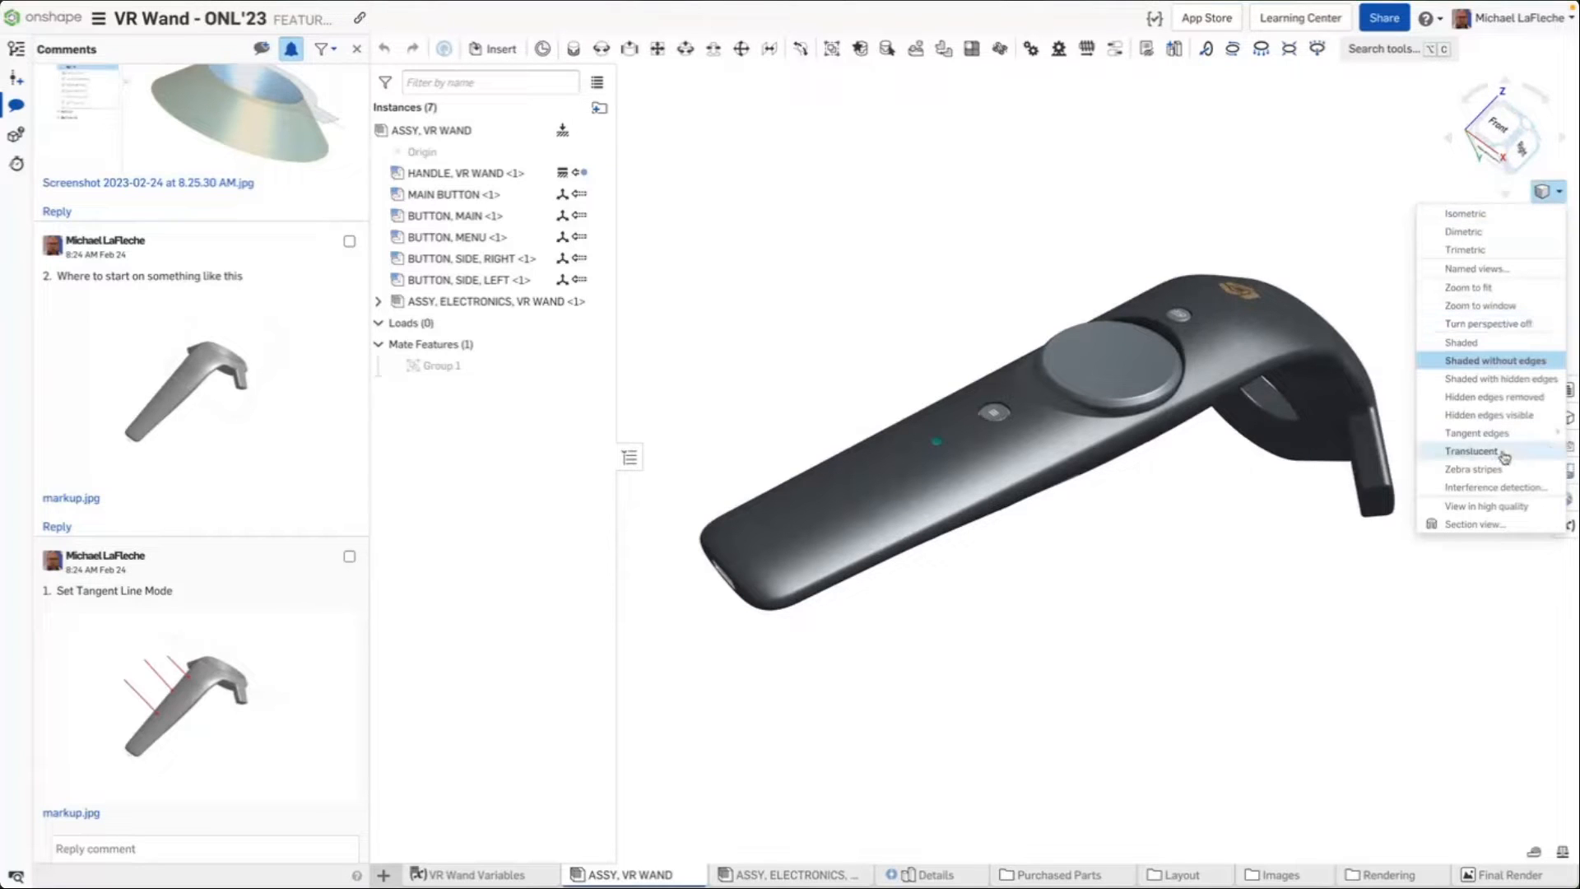
pyautogui.moveTo(1498, 434)
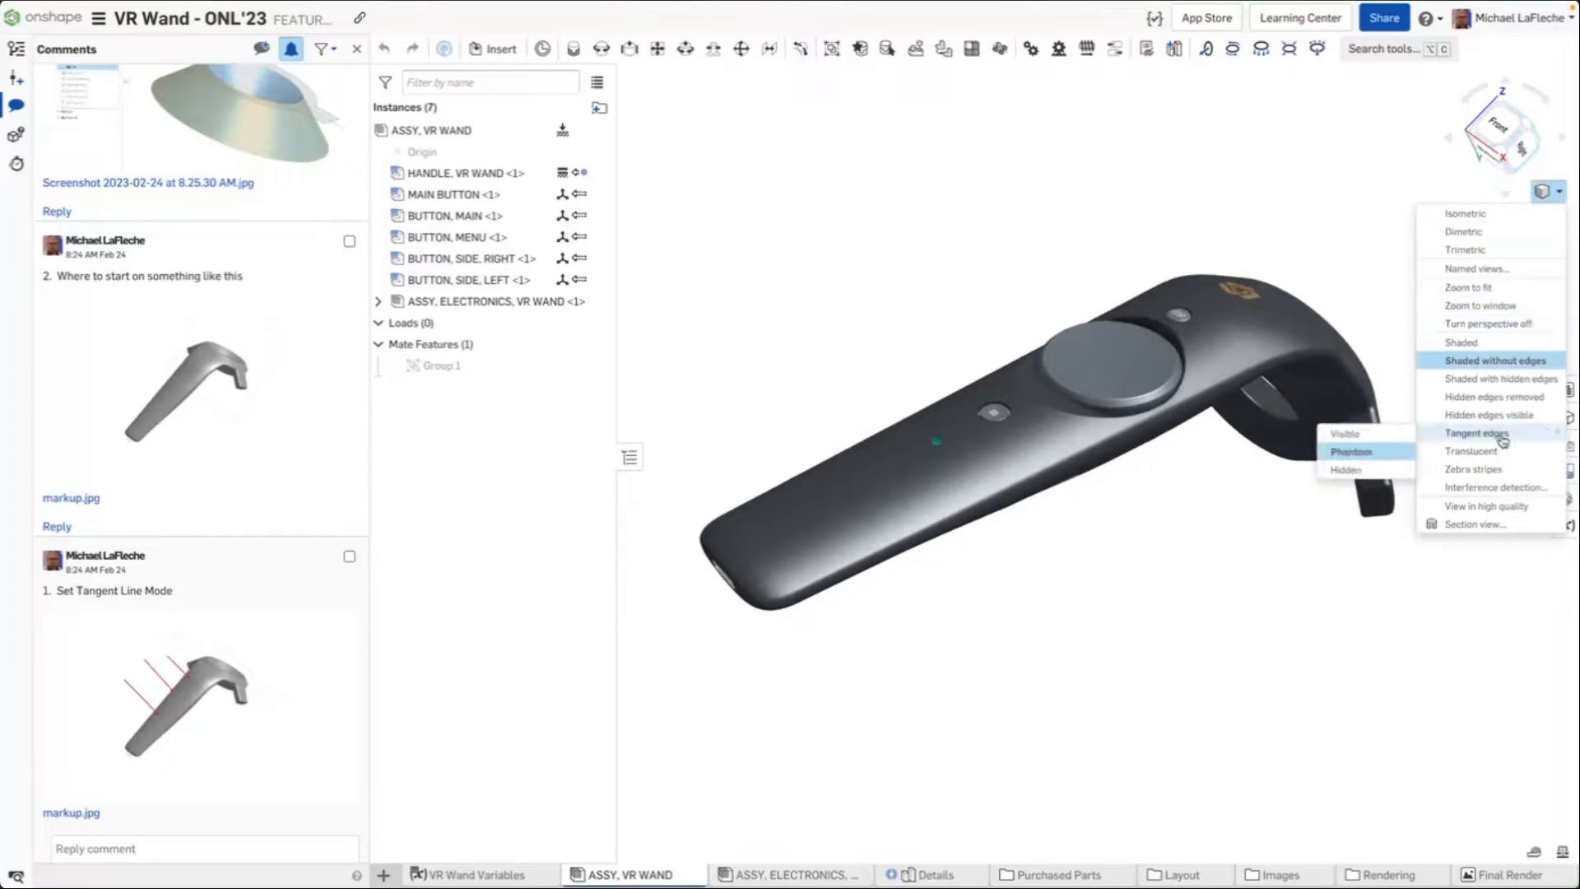
pyautogui.click(1373, 457)
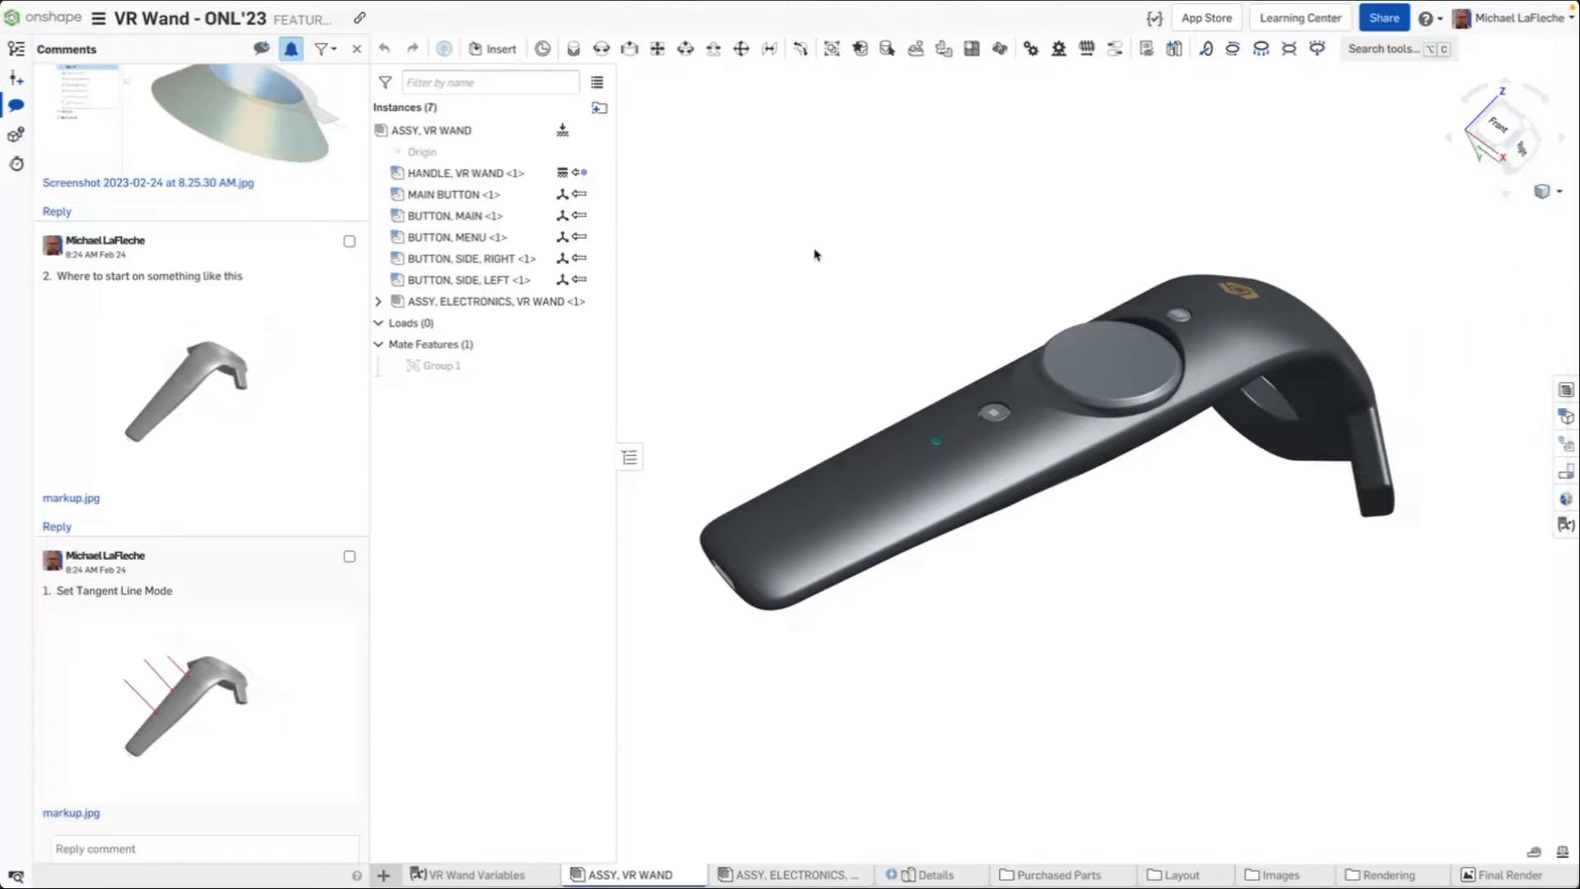
# Apply the view attached to the second comment and open the Details Part Studio
pyautogui.click(200, 363)
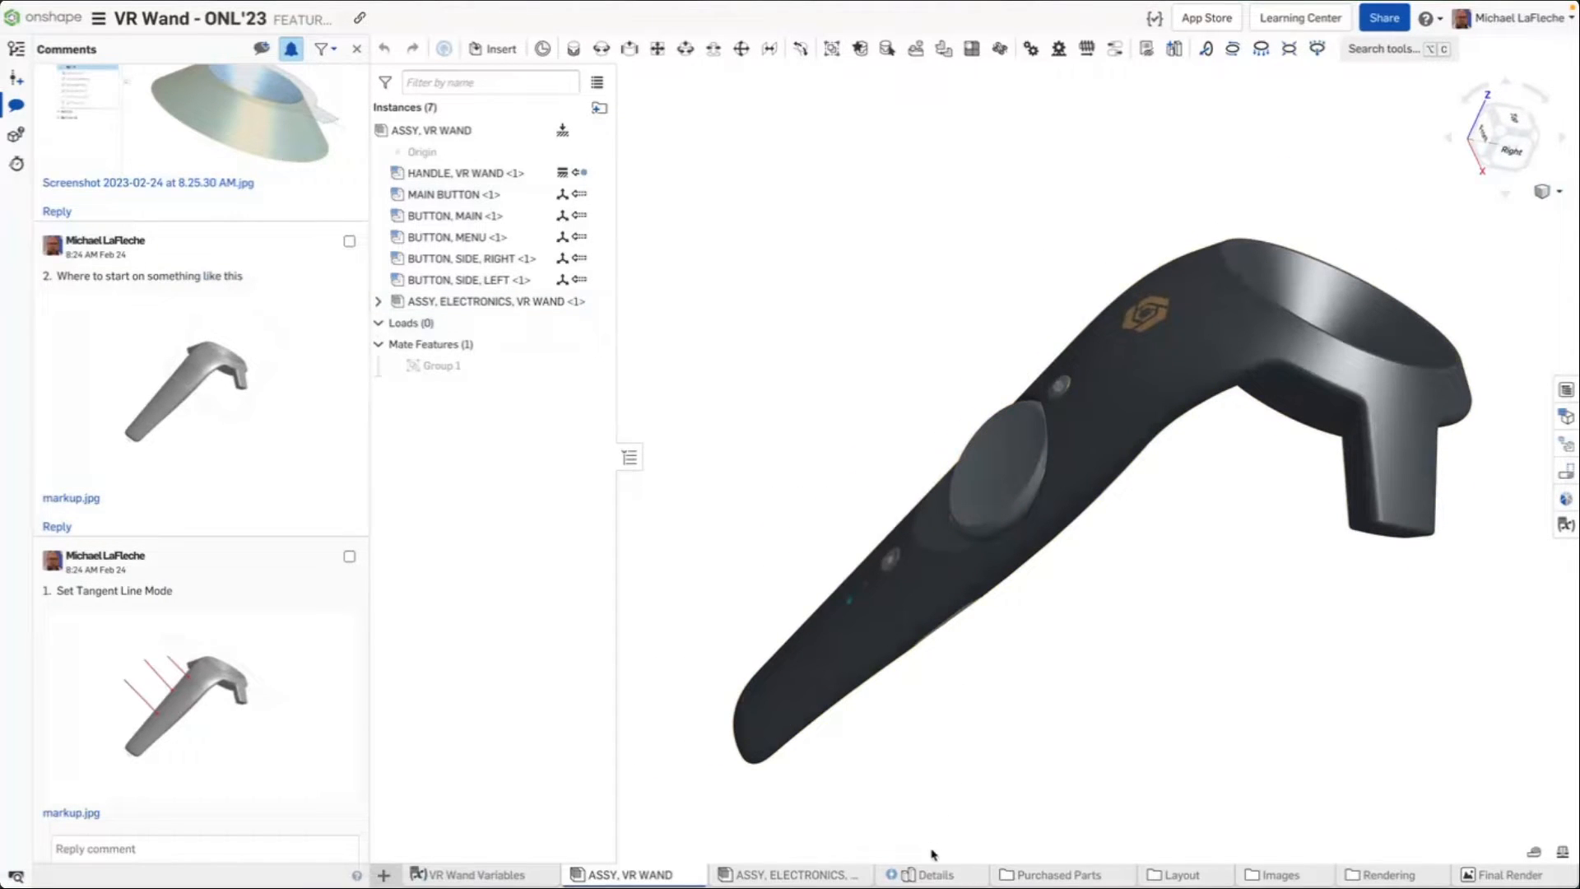
pyautogui.click(927, 877)
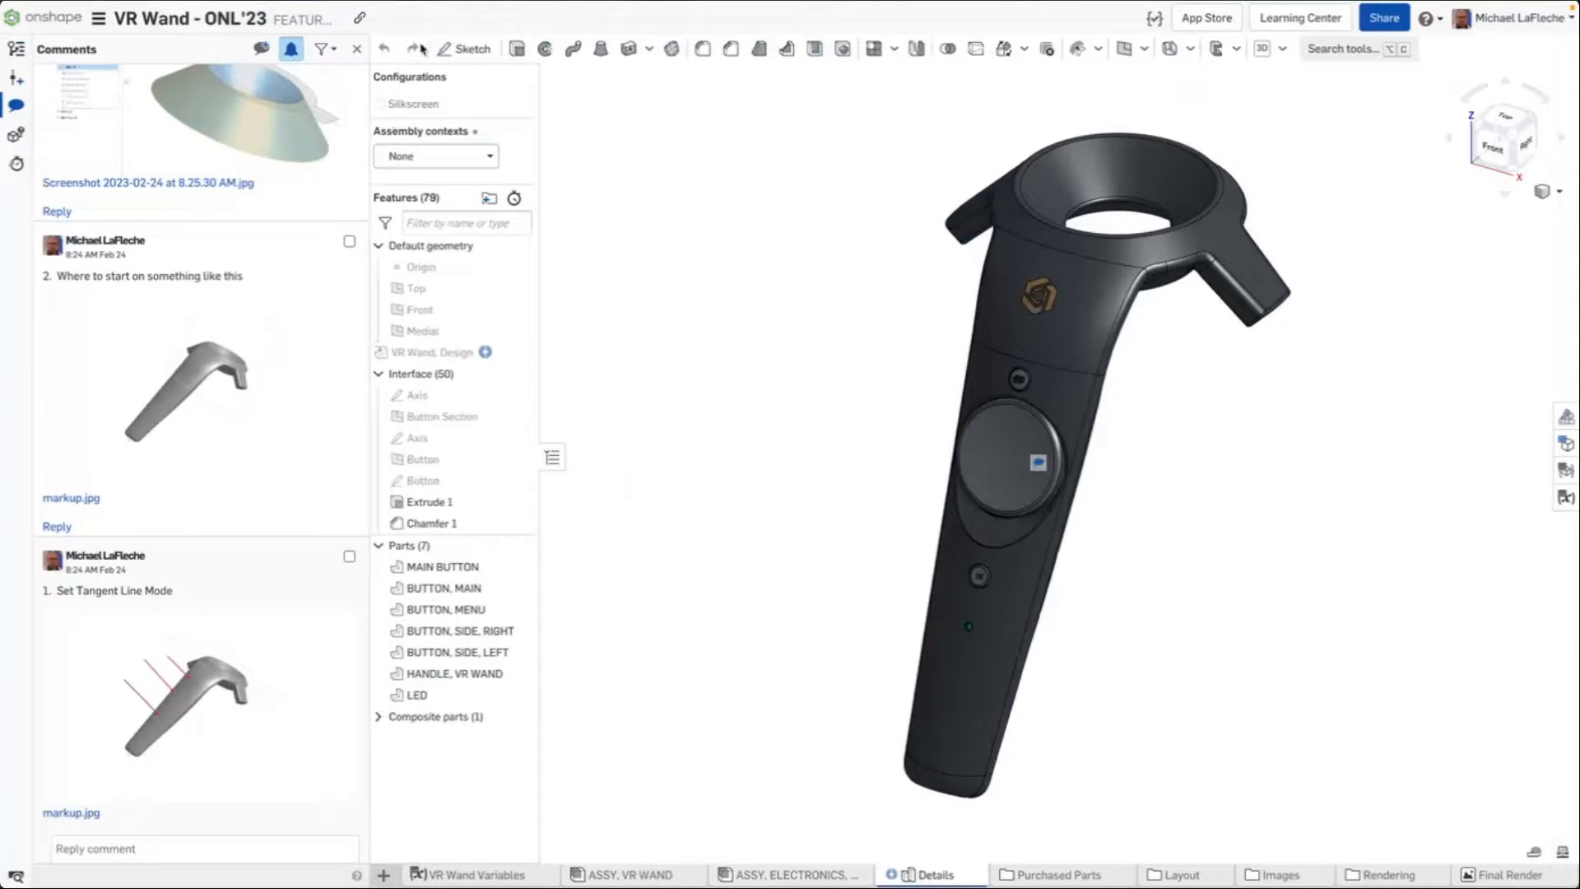
# Close the comments panel and orbit around the Details model of the wand
pyautogui.click(362, 51)
pyautogui.moveTo(958, 502); pyautogui.dragTo(914, 455, button='right')
pyautogui.moveTo(935, 481)
pyautogui.mouseDown(button='middle')
pyautogui.moveTo(899, 554)
pyautogui.moveTo(935, 491)
pyautogui.mouseUp(button='middle')
pyautogui.scroll(3, 899, 553)
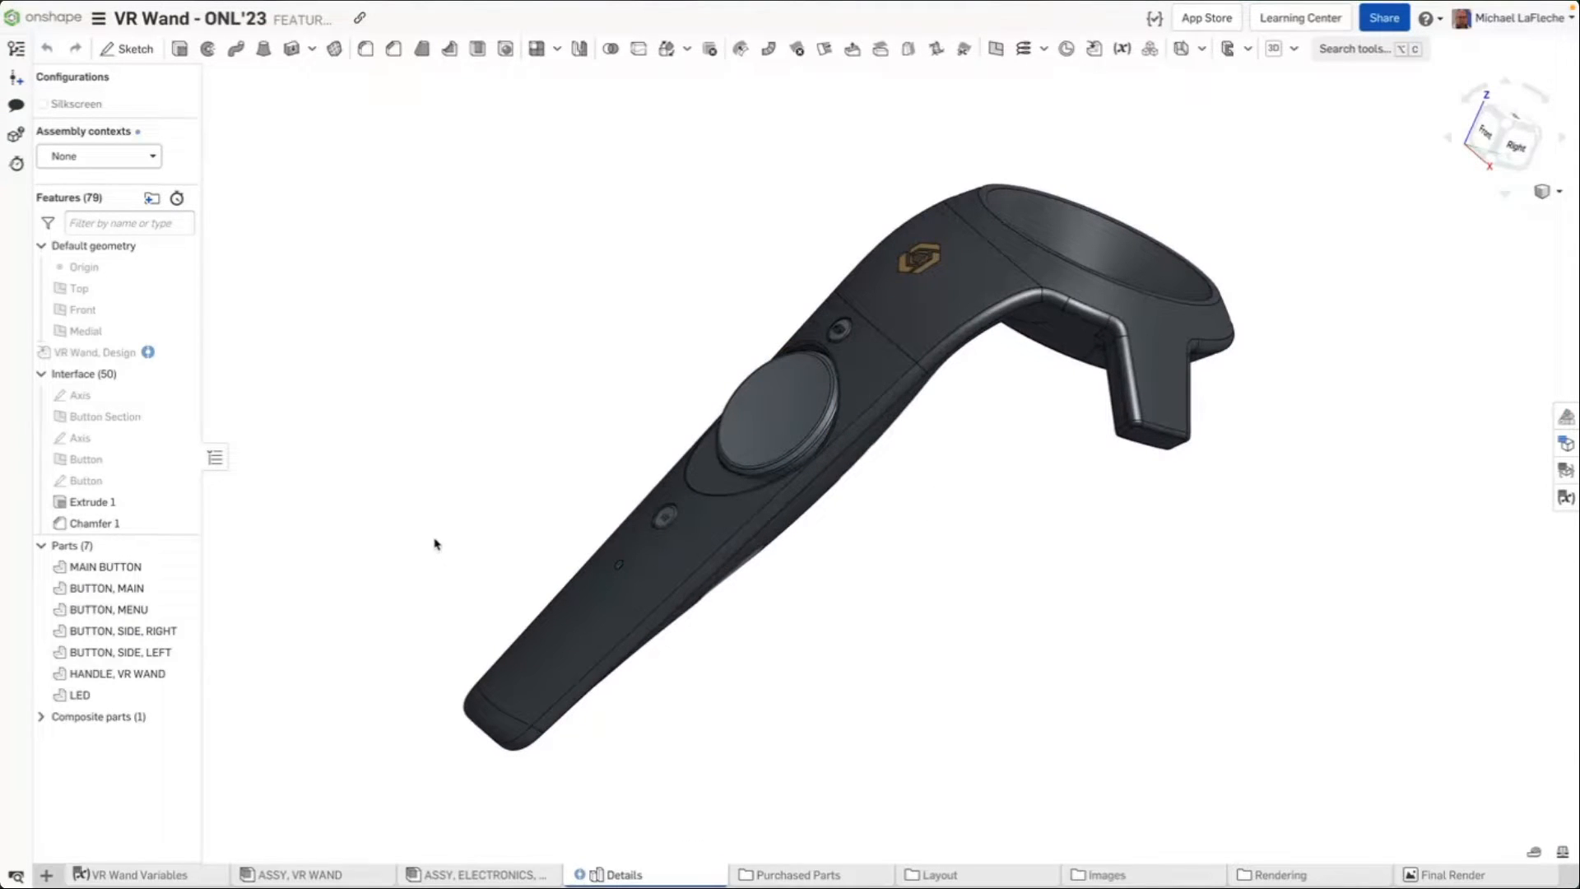
# Enter the Layout folder, open the tab manager and view the Inspiration image in the Images folder
pyautogui.click(936, 878)
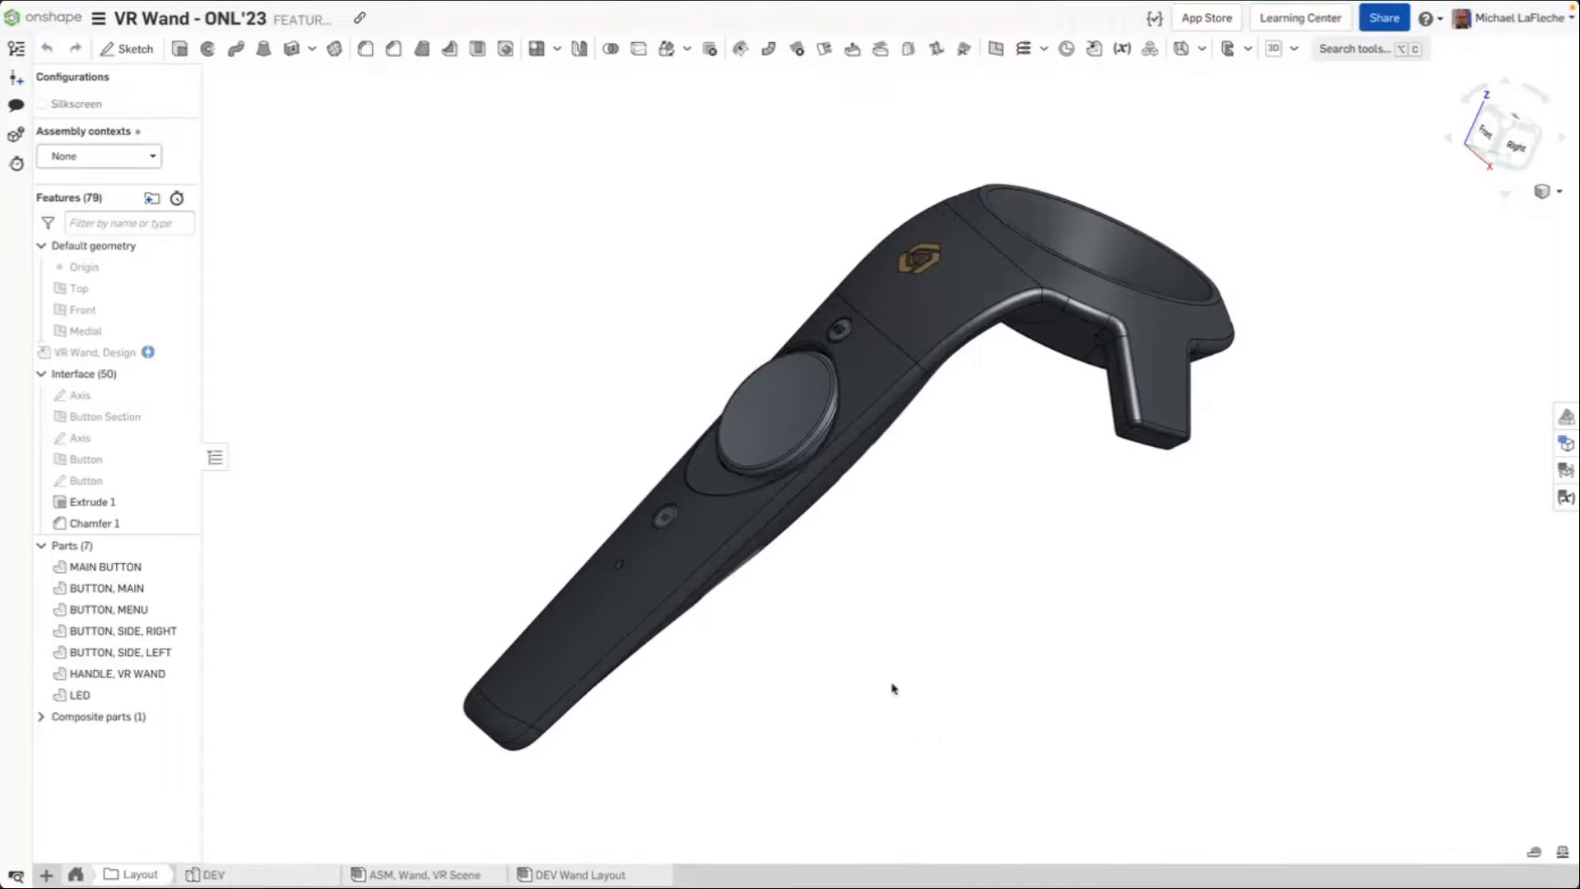
pyautogui.click(16, 875)
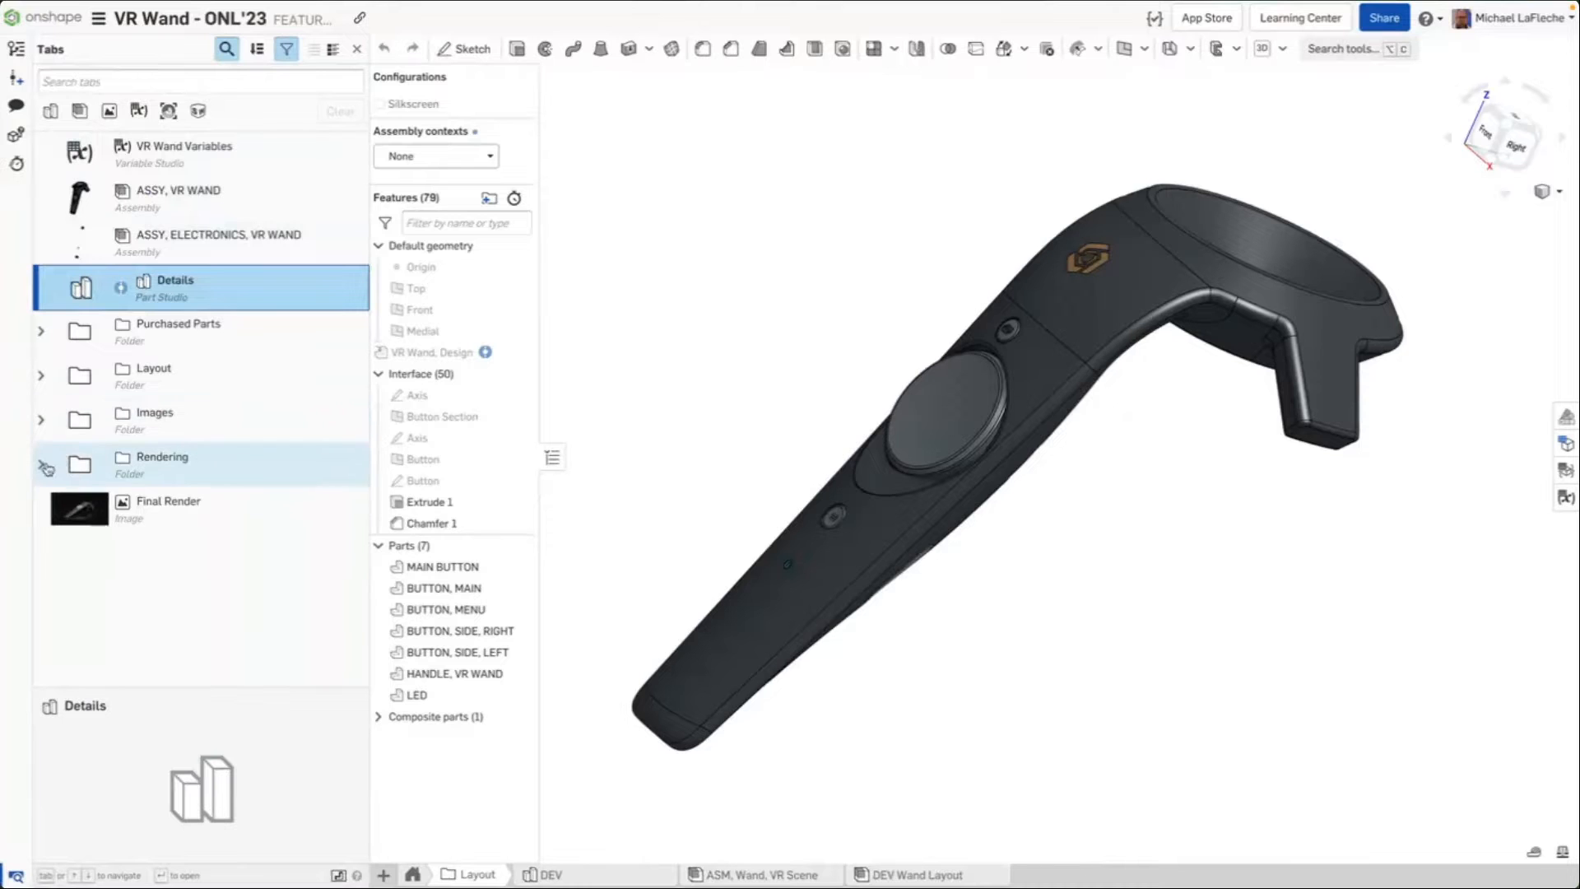
pyautogui.click(42, 419)
pyautogui.doubleClick(177, 458)
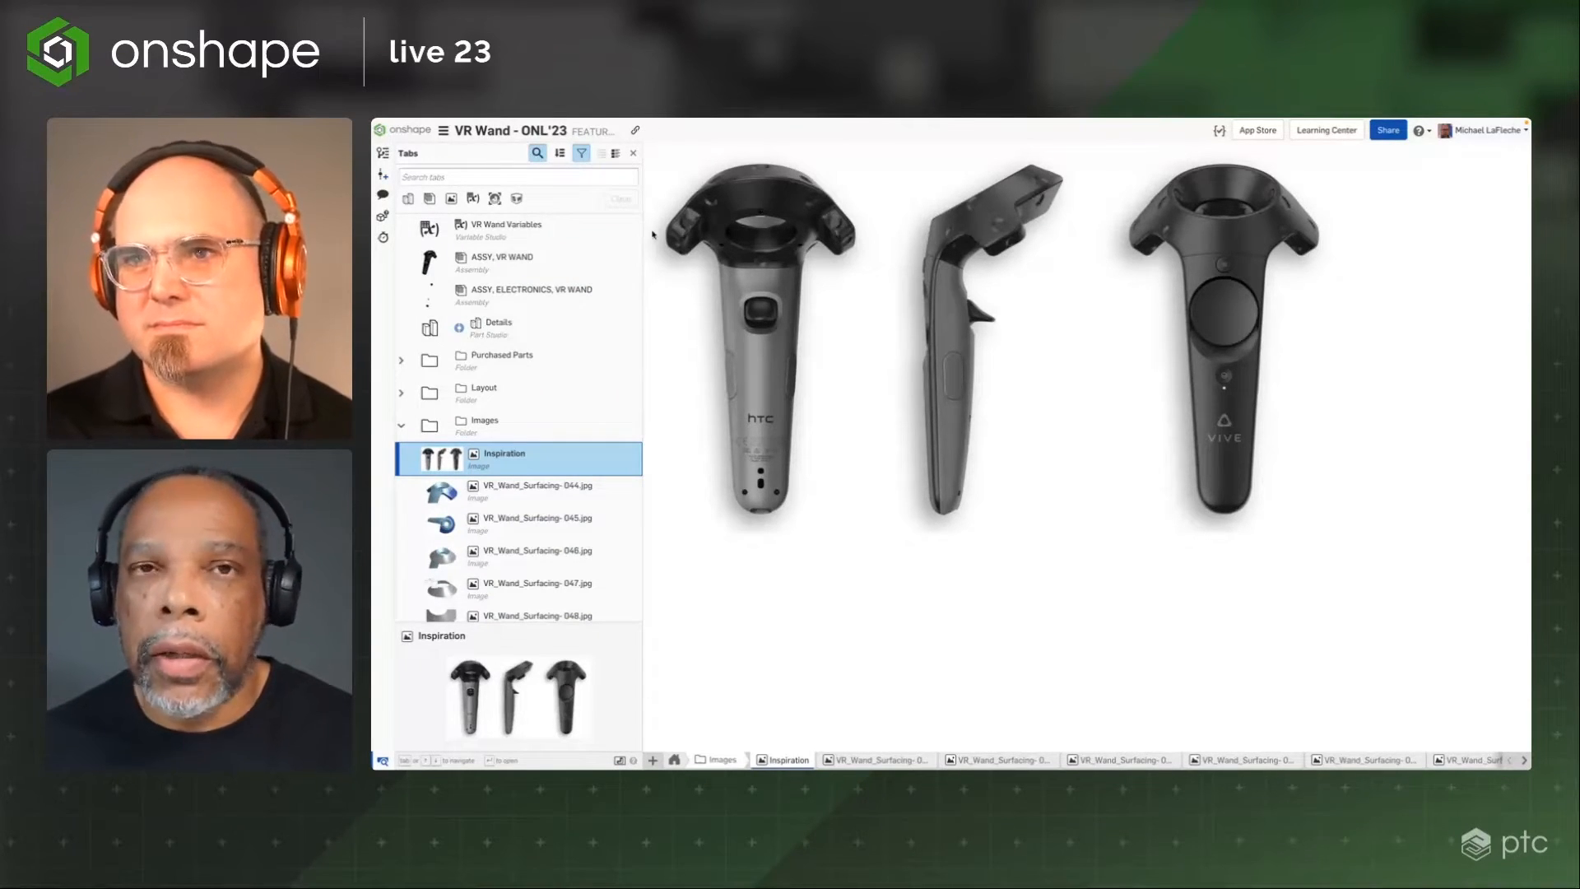
# Open the DEV Part Studio from the Layout folder and change its tangent edge display mode
pyautogui.click(421, 399)
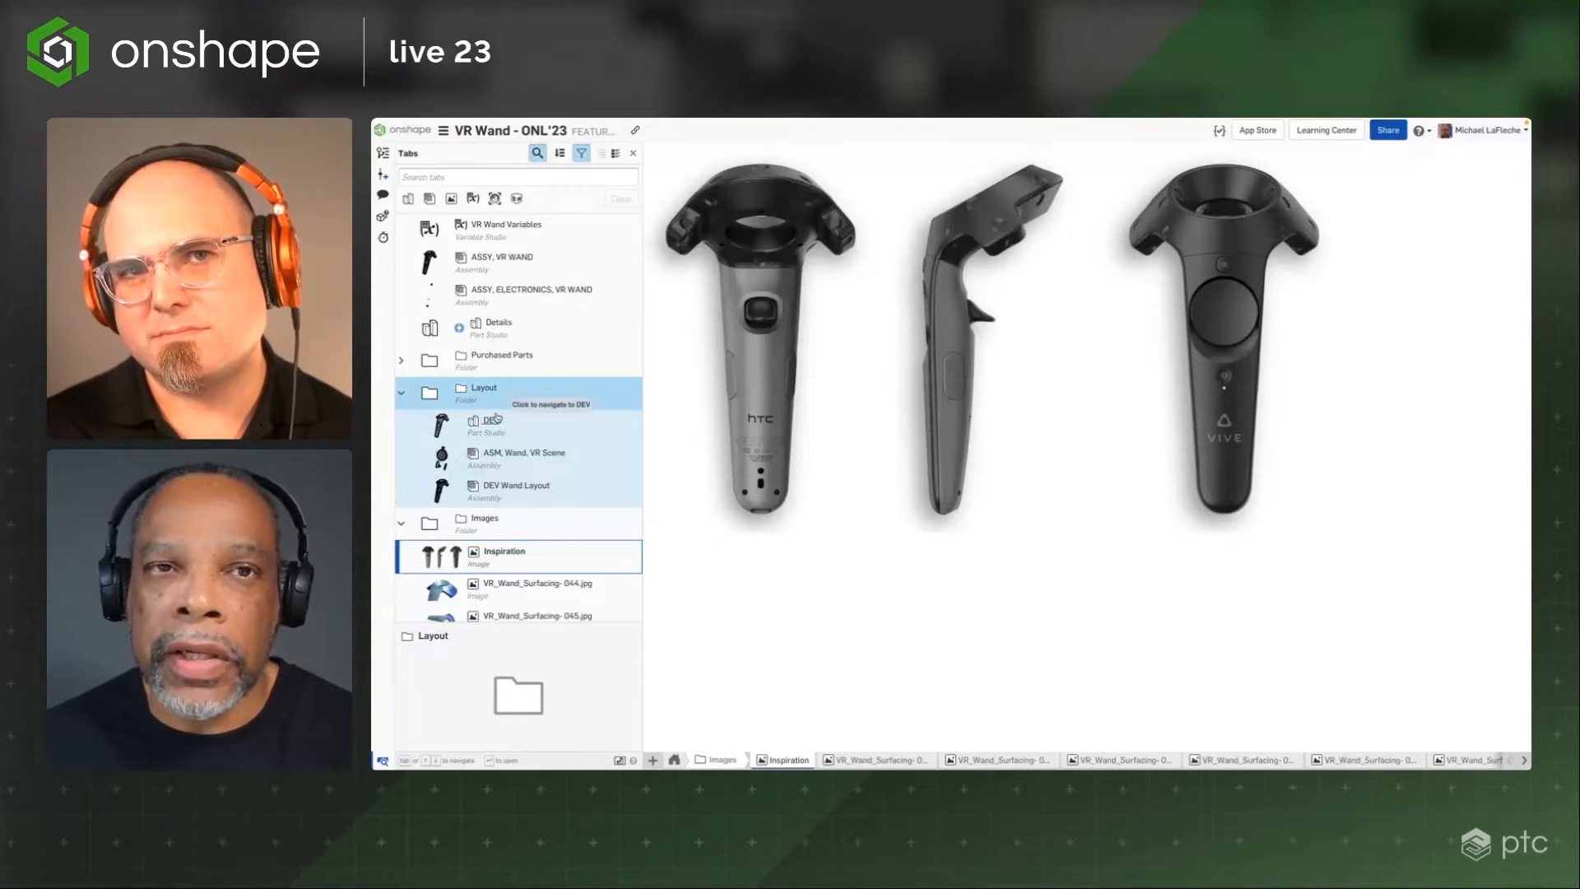
pyautogui.click(493, 421)
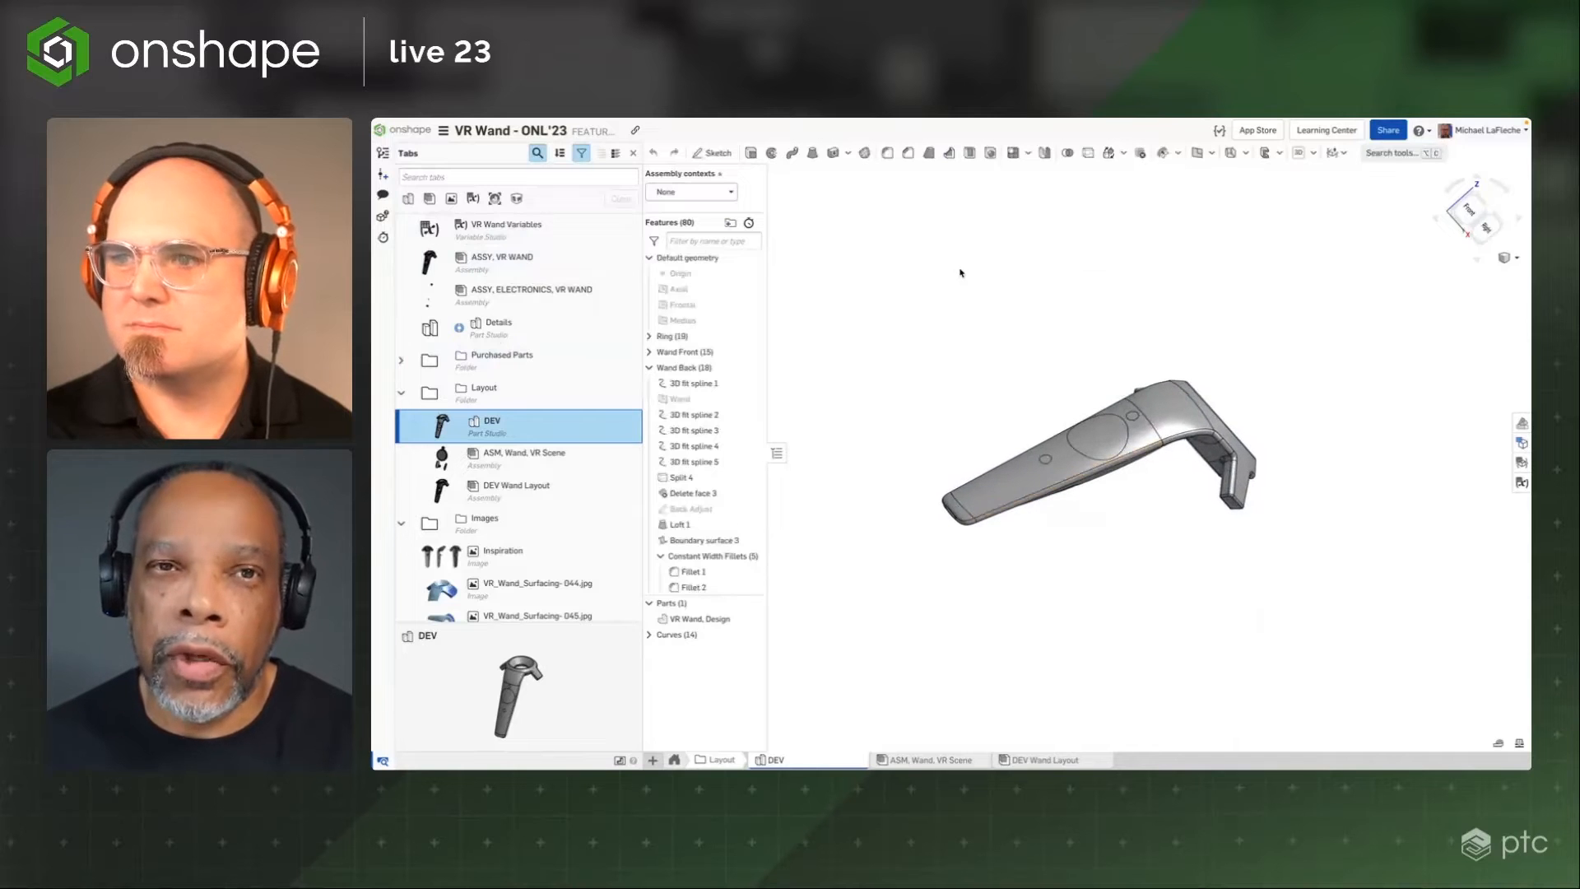
pyautogui.click(1509, 258)
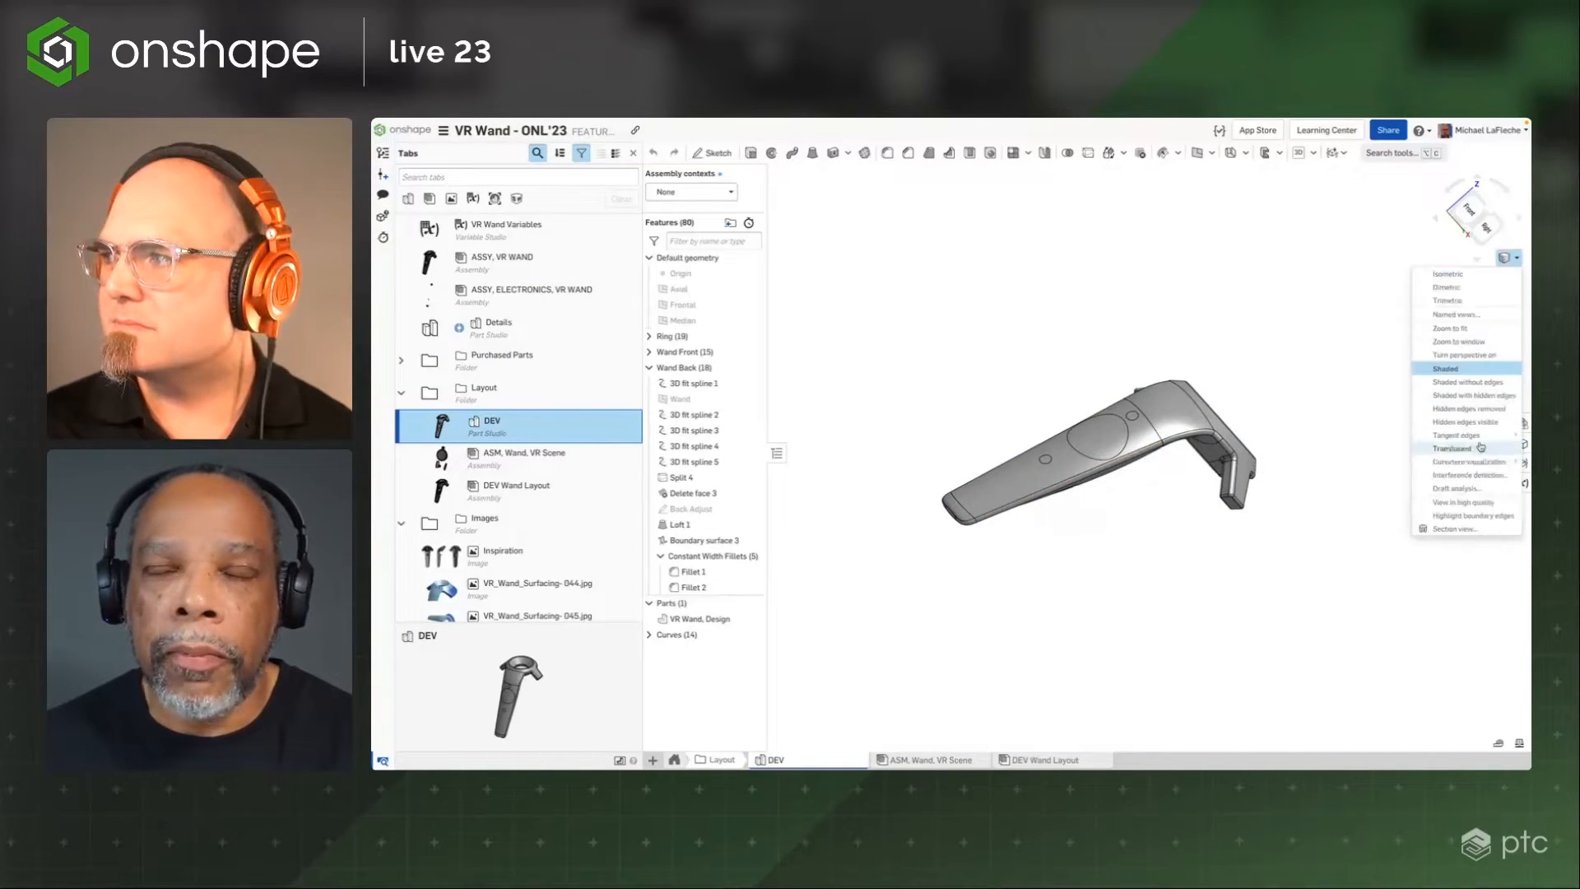
pyautogui.moveTo(1465, 435)
pyautogui.click(1389, 440)
# Collapse the Wand Back feature folder and the tab folders, and expand the Ring feature folder
pyautogui.scroll(2, 1234, 394)
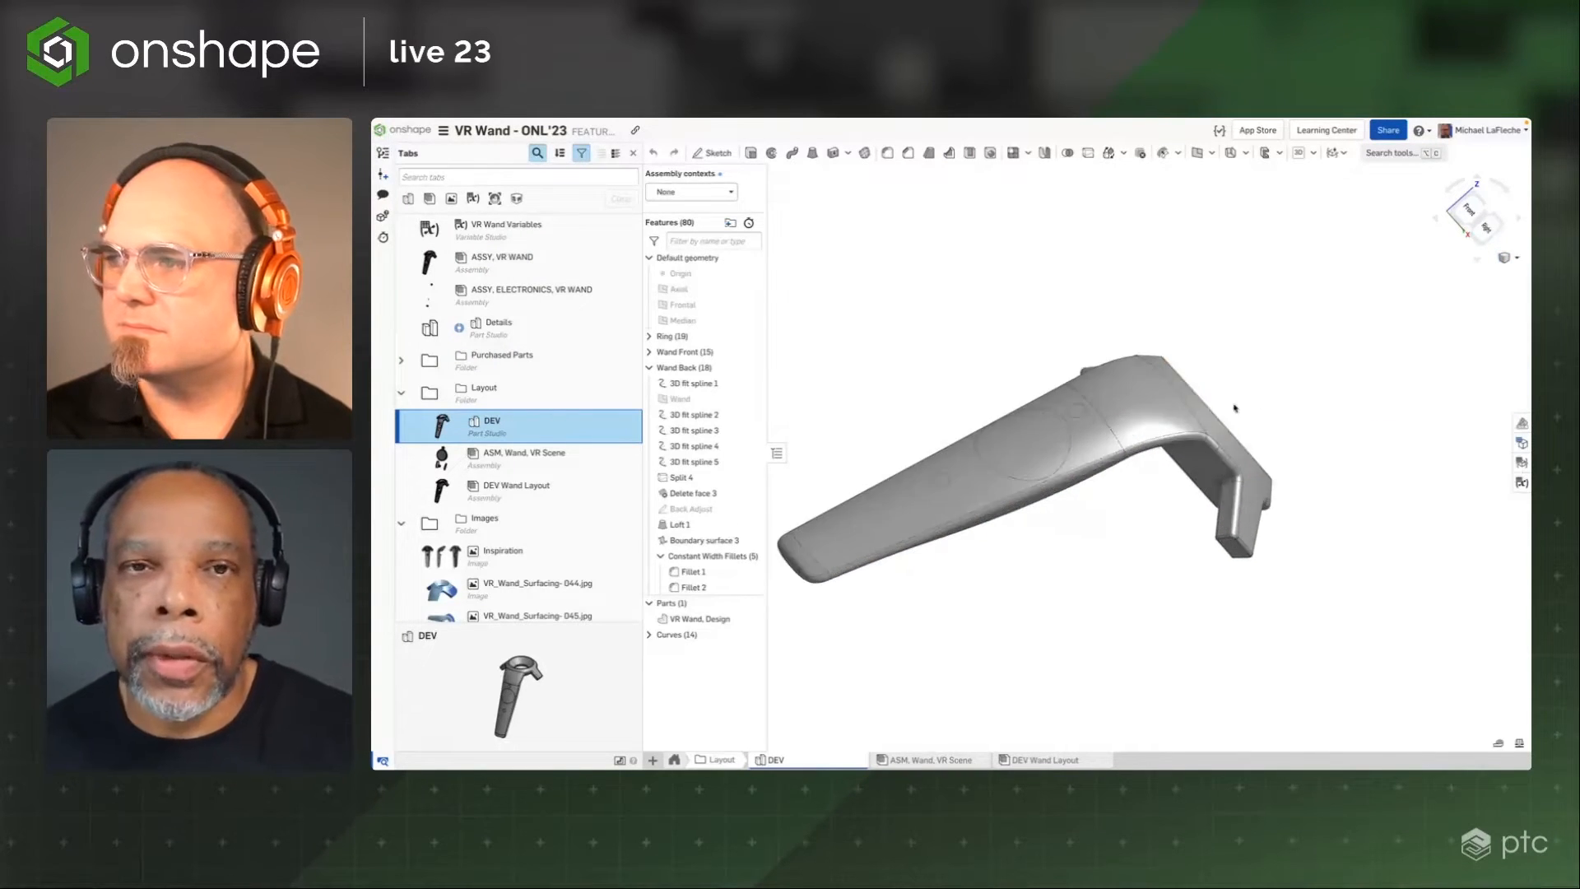
pyautogui.scroll(1, 1243, 304)
pyautogui.click(650, 368)
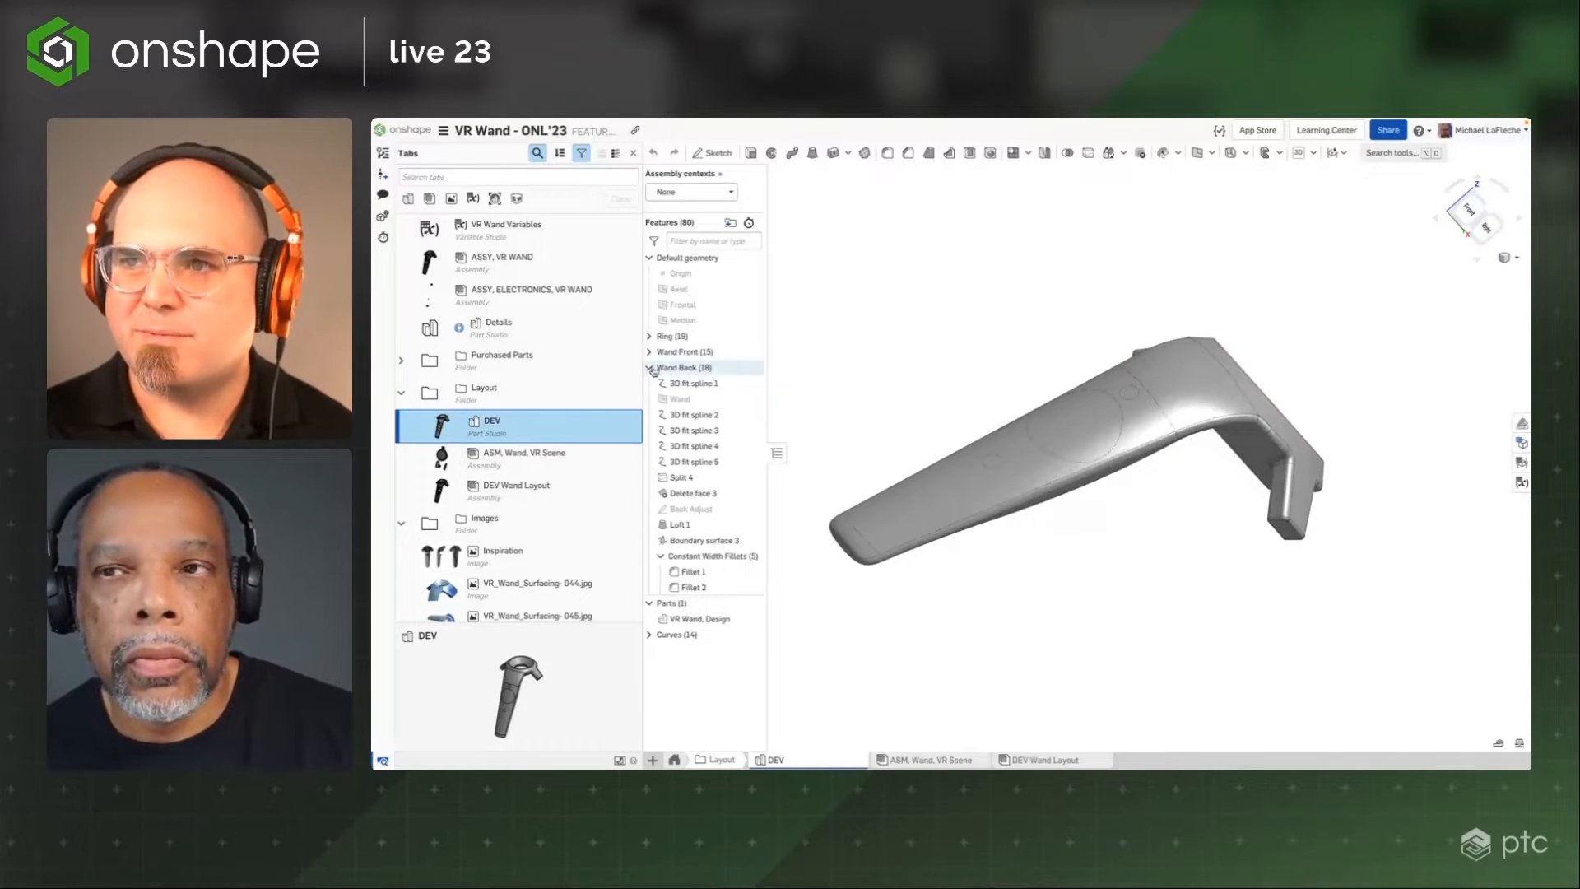
pyautogui.click(400, 393)
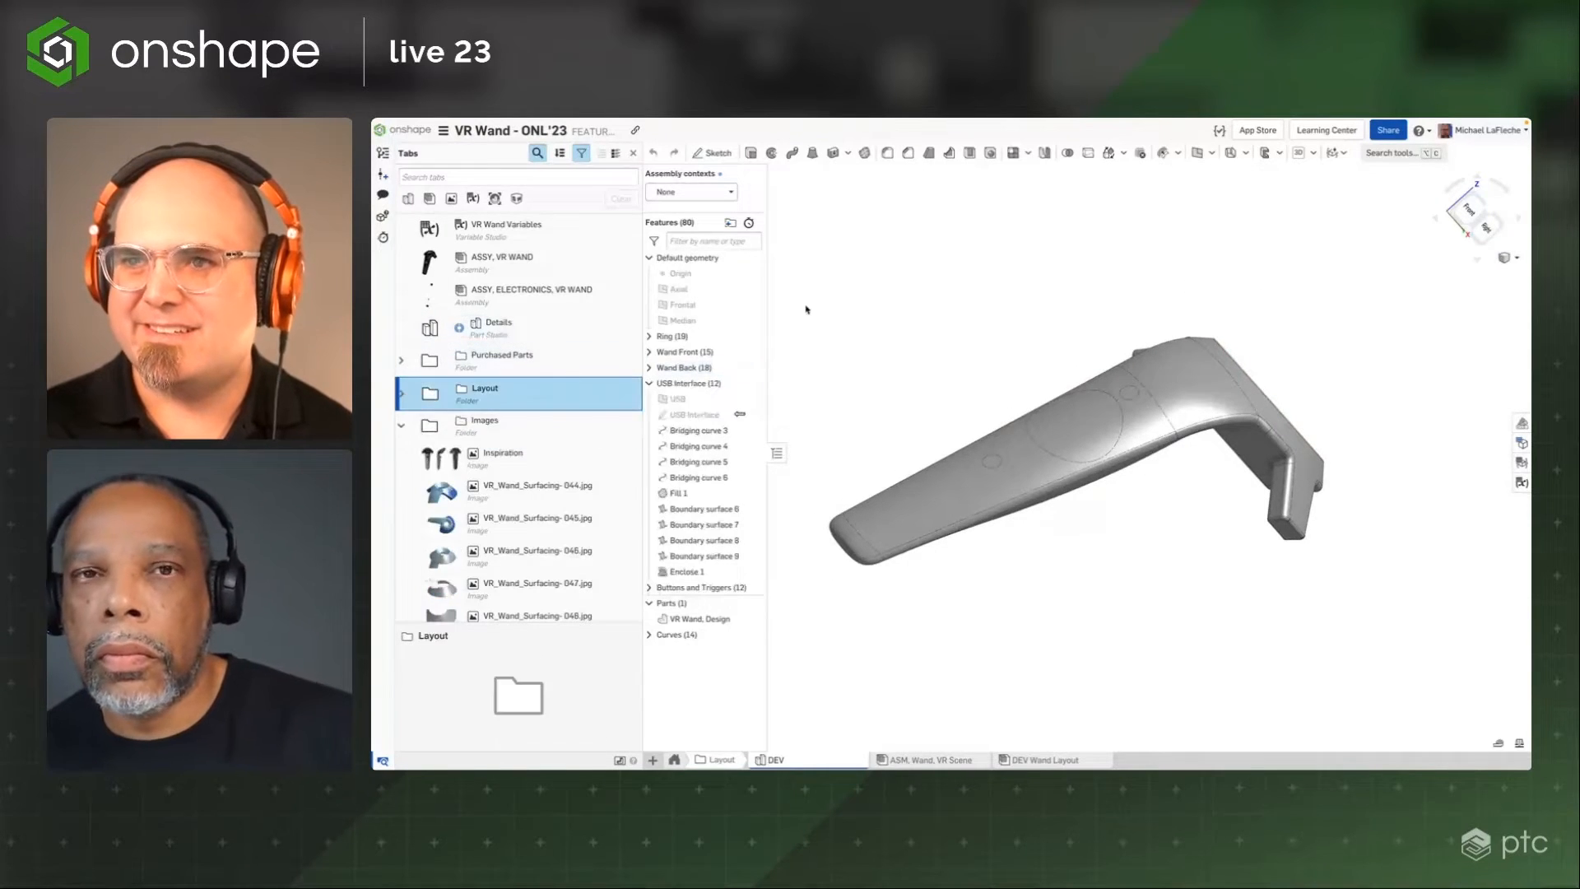
pyautogui.click(401, 425)
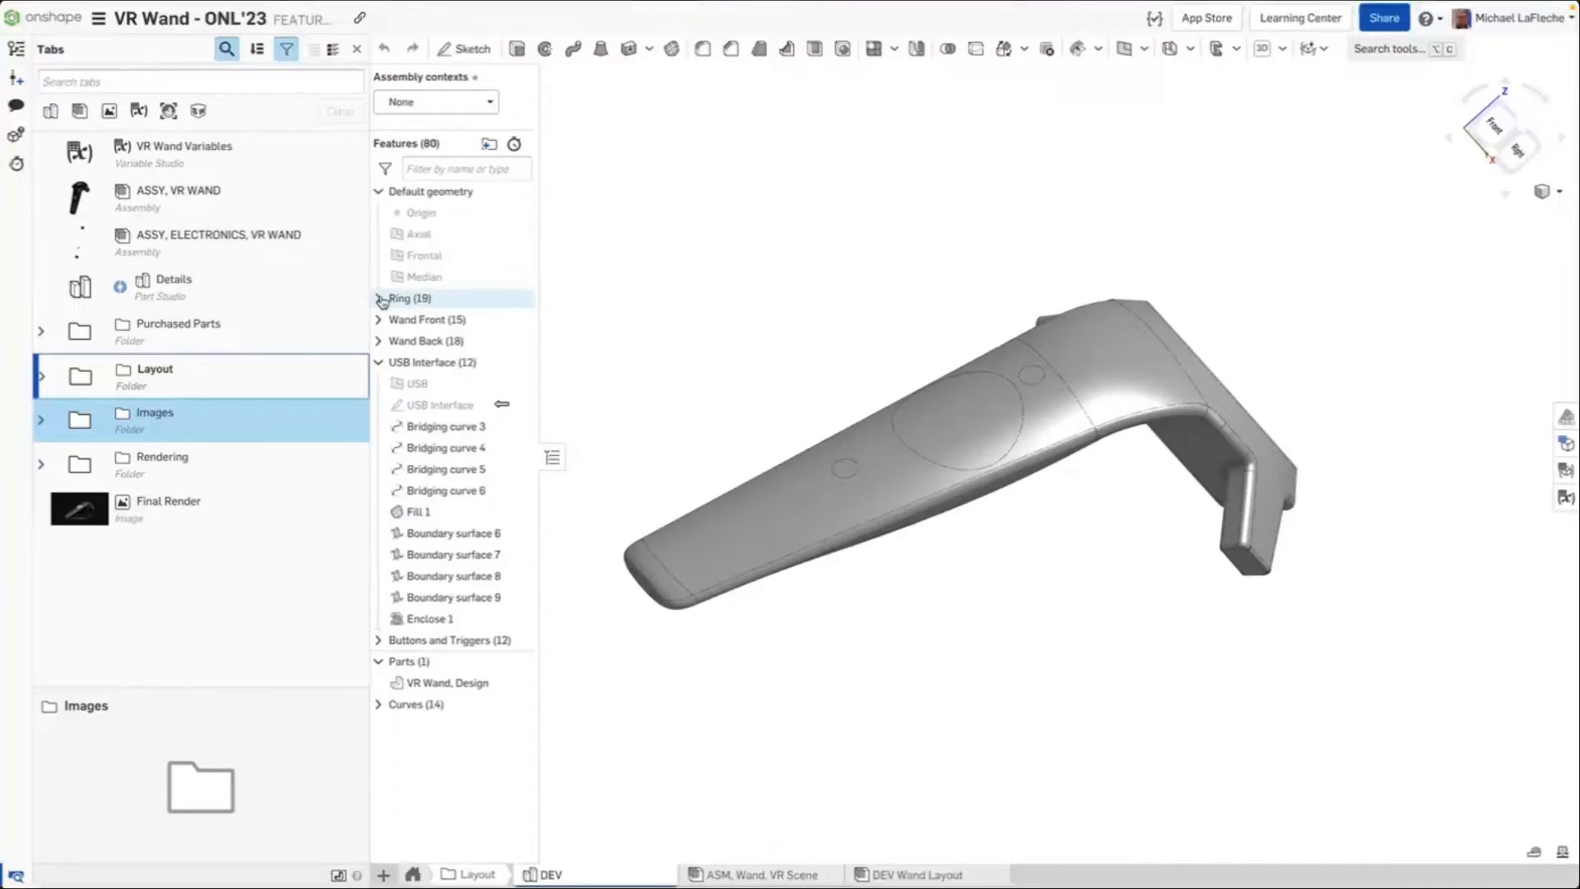
pyautogui.click(379, 299)
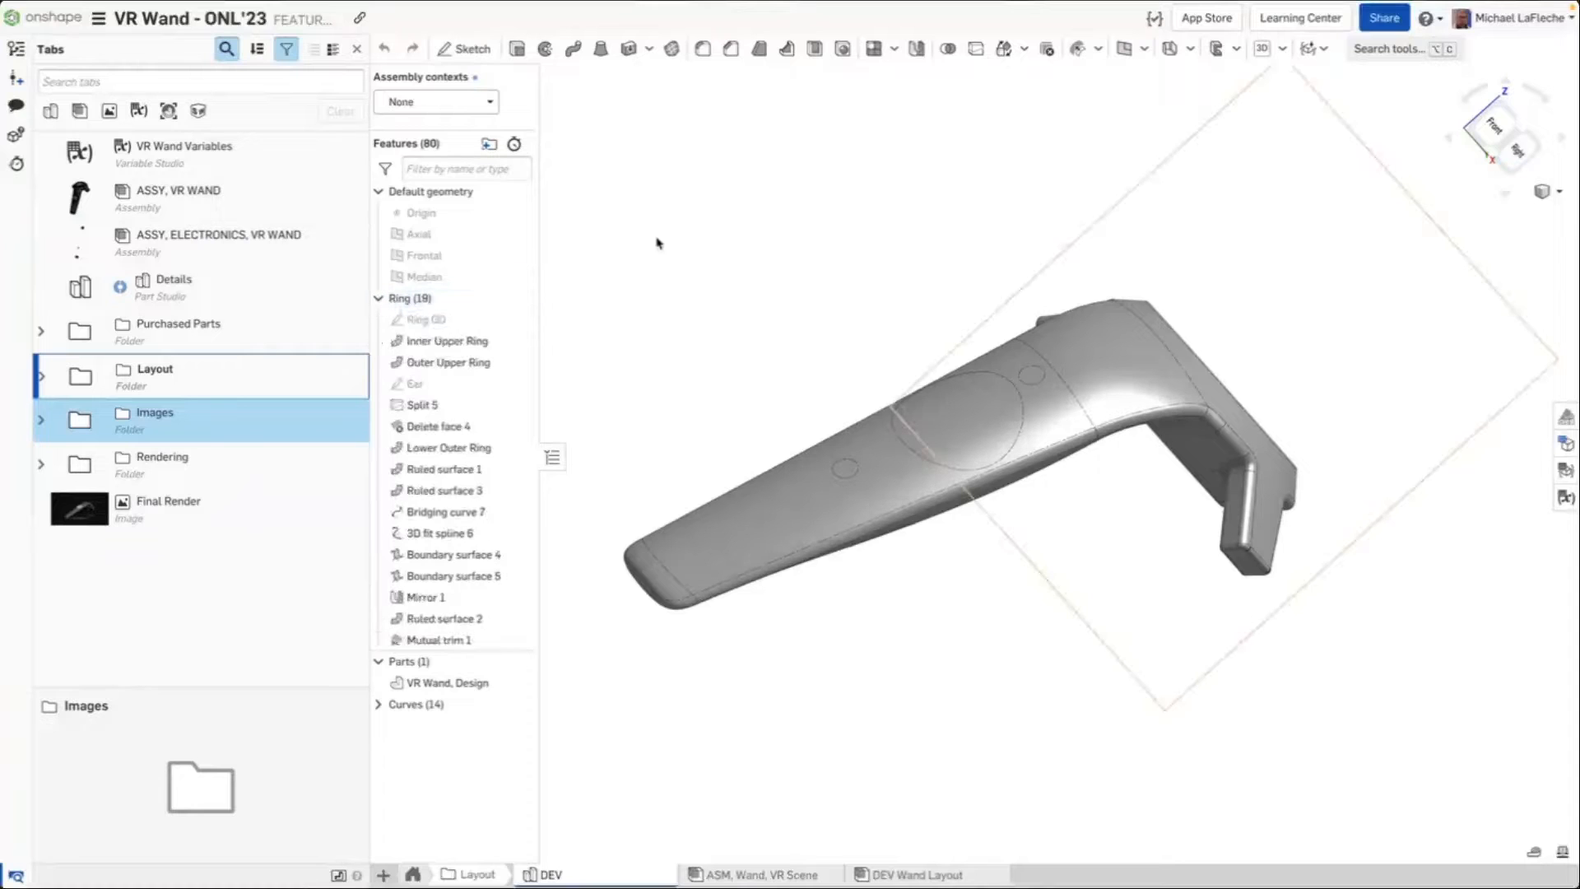
pyautogui.moveTo(657, 239); pyautogui.dragTo(646, 246, button='right')
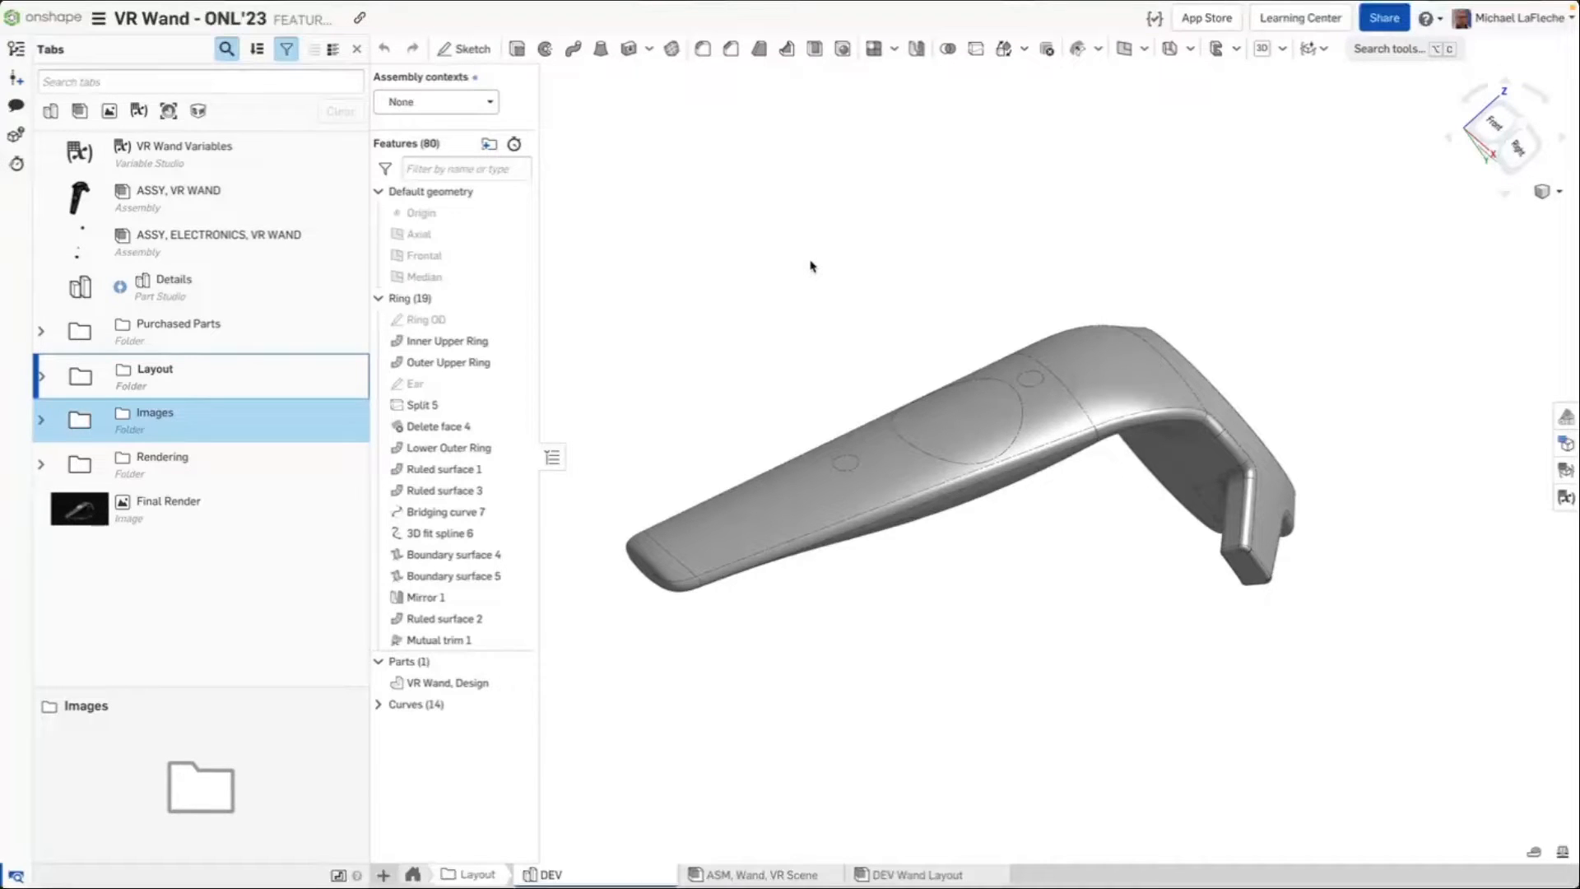
# Open the Ring OD sketch to examine its circle, then close the sketch
pyautogui.doubleClick(502, 319)
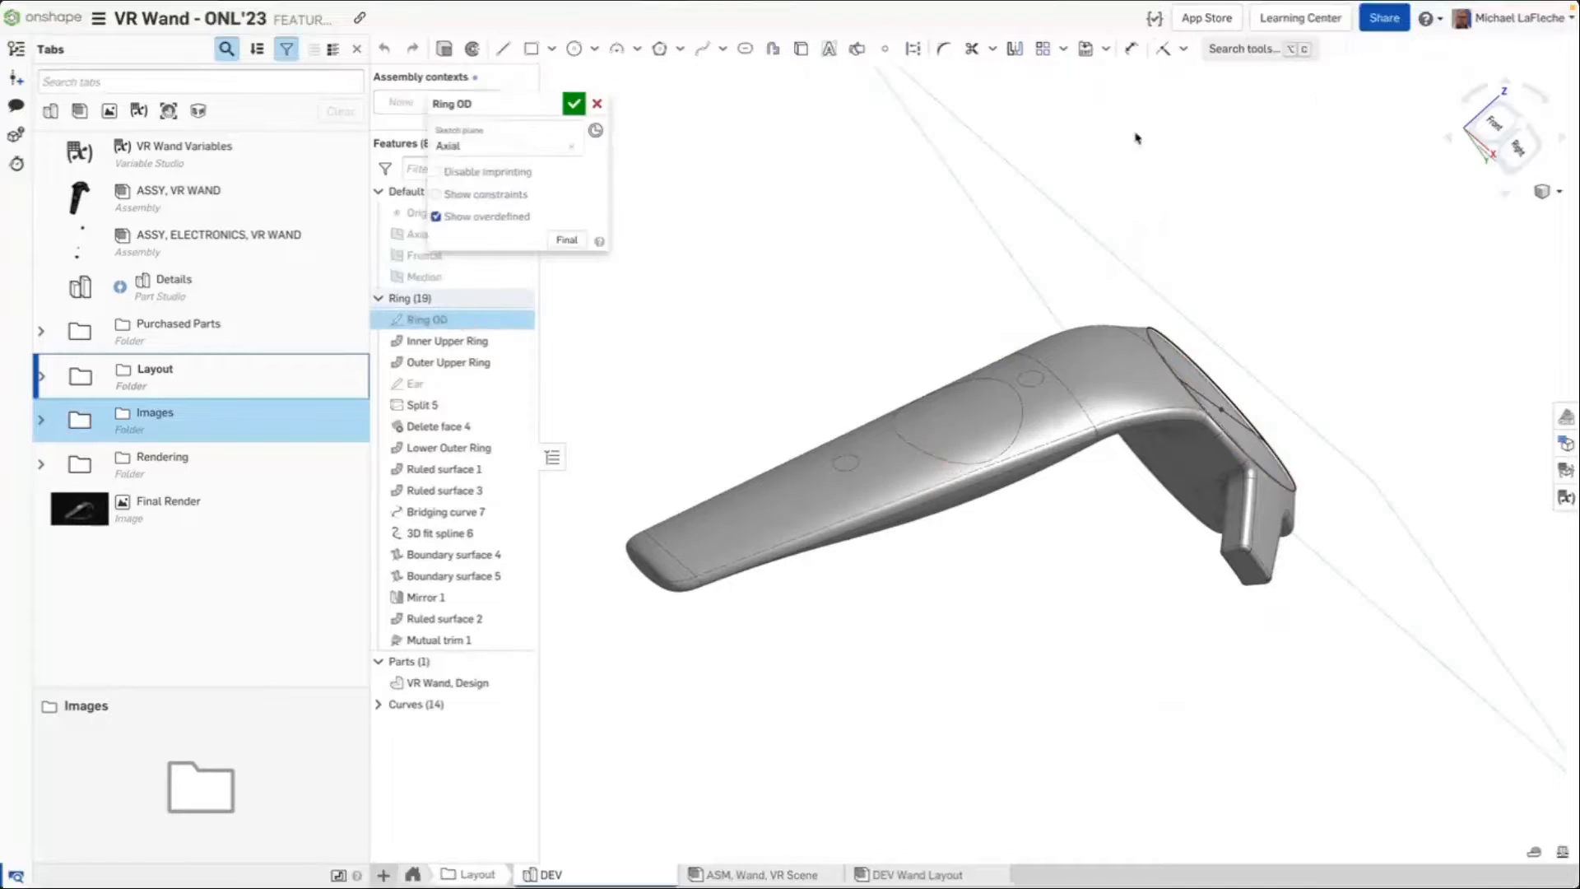
pyautogui.moveTo(1251, 244)
pyautogui.mouseDown(button='right')
pyautogui.moveTo(1159, 153)
pyautogui.moveTo(1284, 187)
pyautogui.moveTo(1358, 436)
pyautogui.mouseUp(button='right')
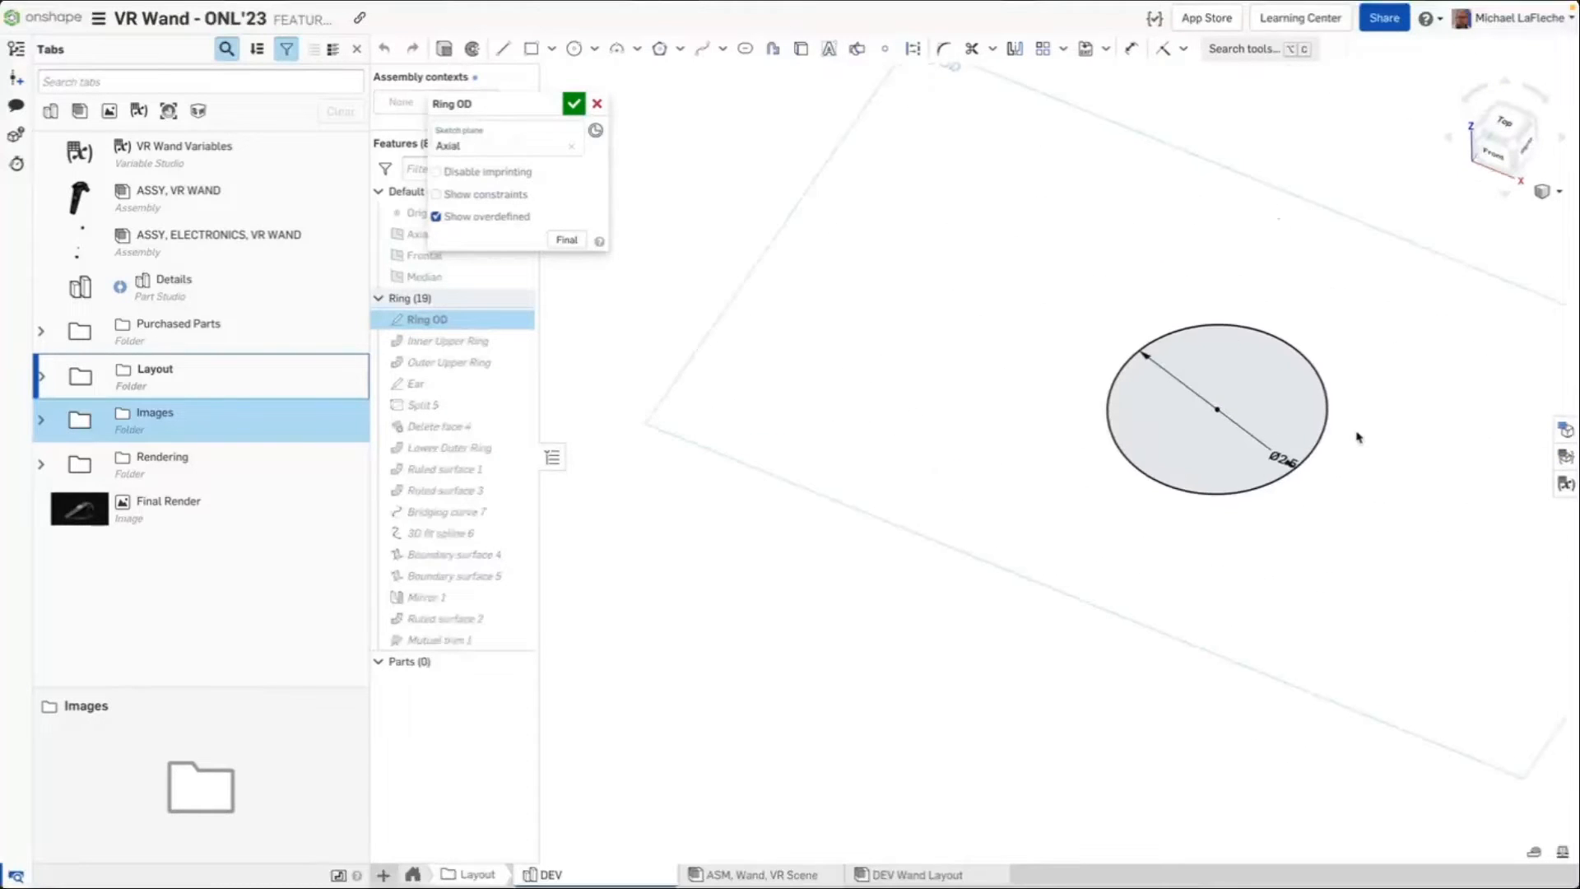
pyautogui.scroll(5, 1359, 435)
pyautogui.moveTo(1229, 484); pyautogui.dragTo(1165, 430)
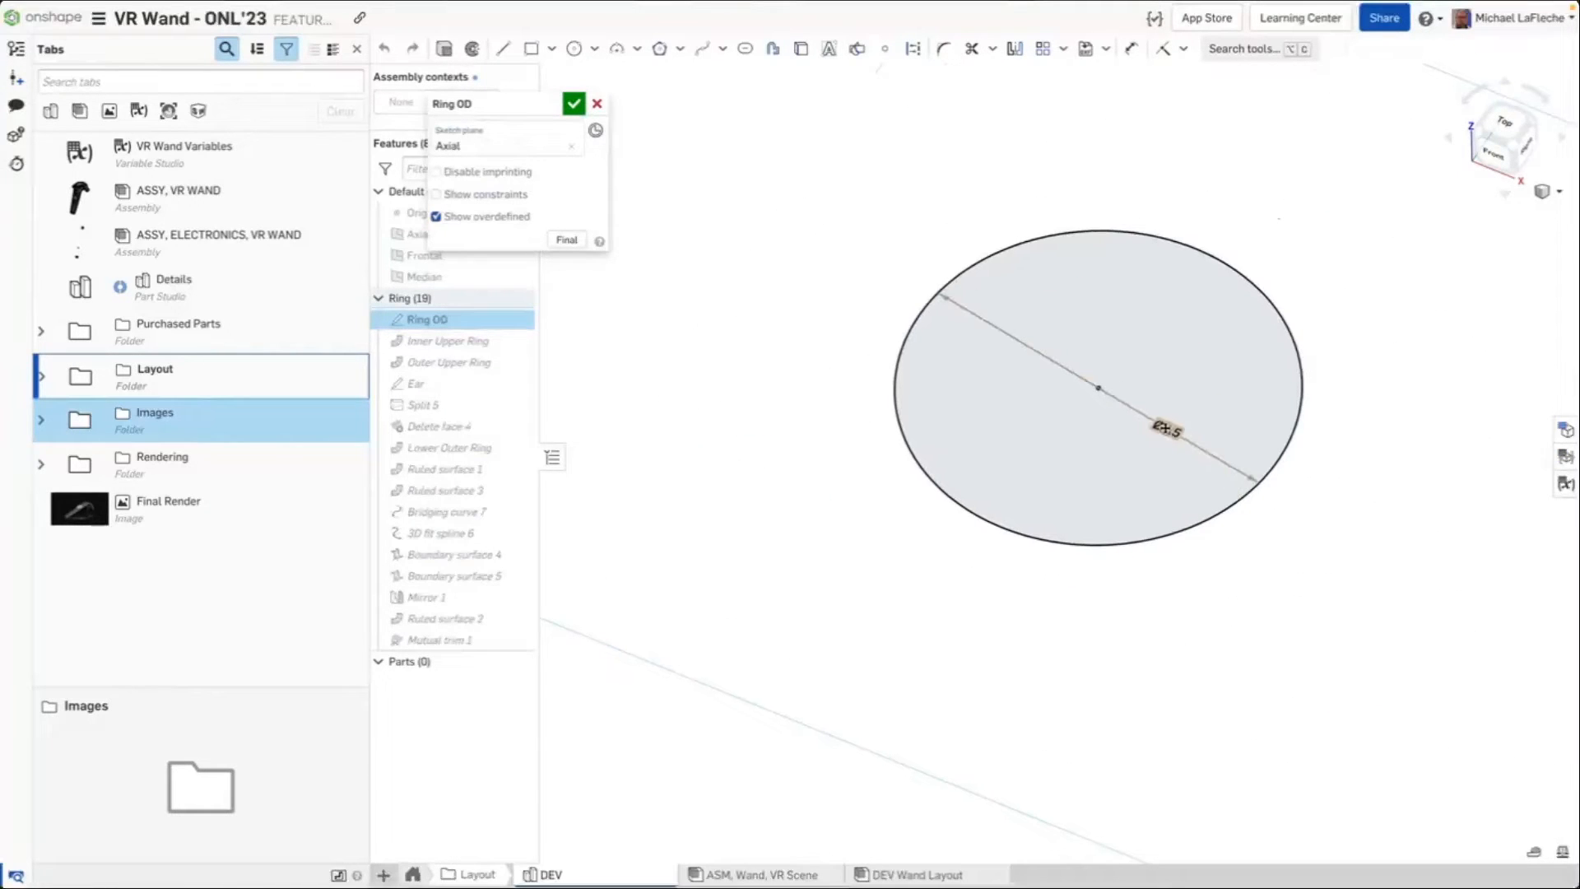
pyautogui.click(573, 103)
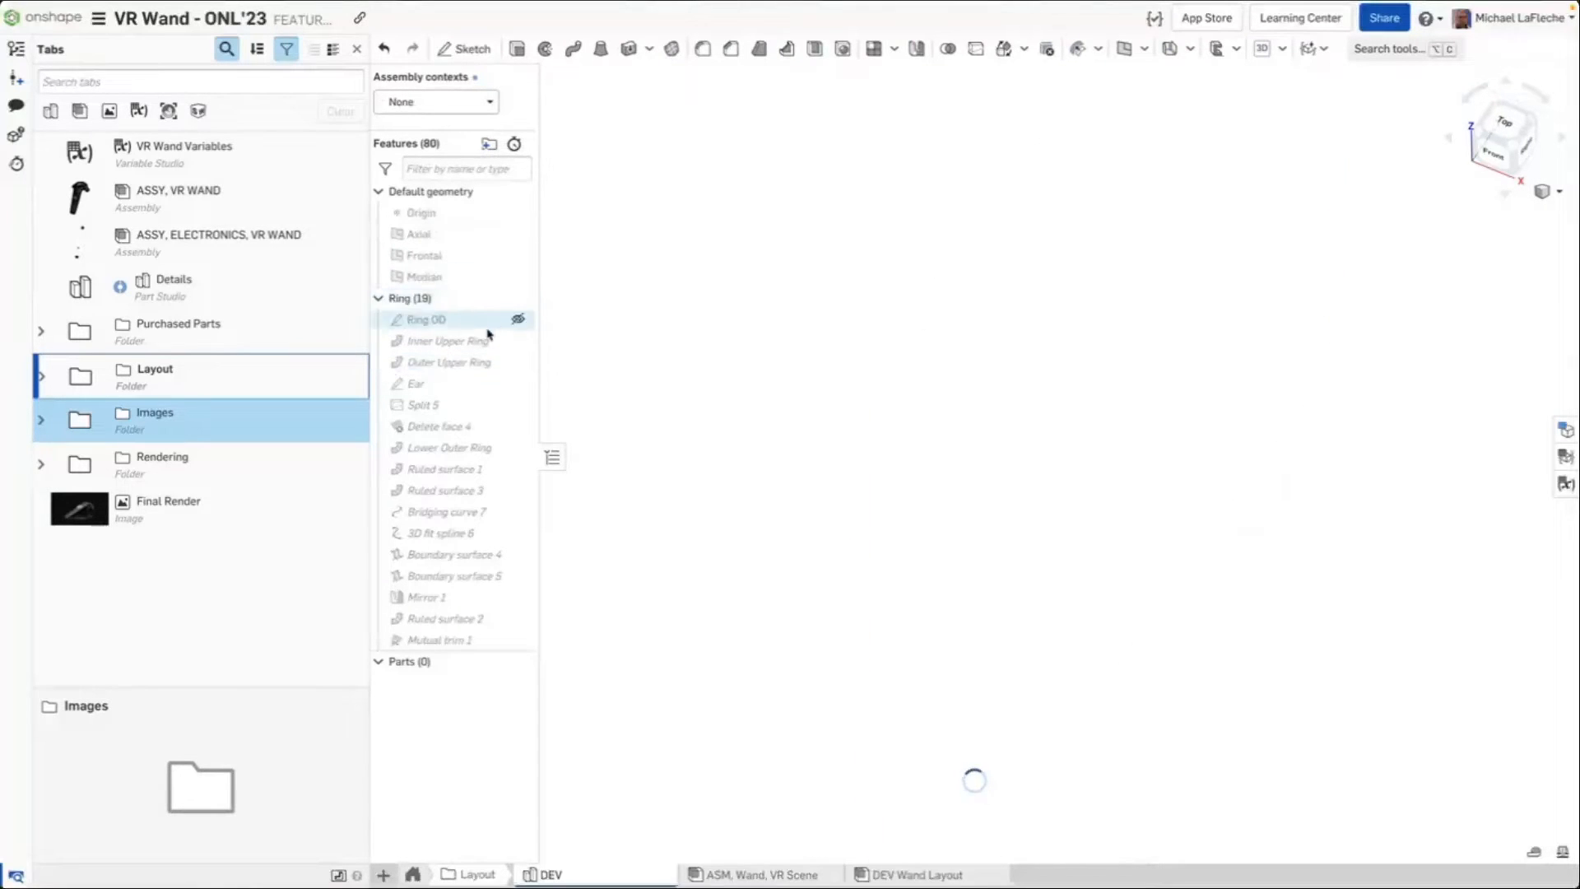
# Open the Inner Upper Ring ruled surface to examine its settings, then close it
pyautogui.doubleClick(461, 341)
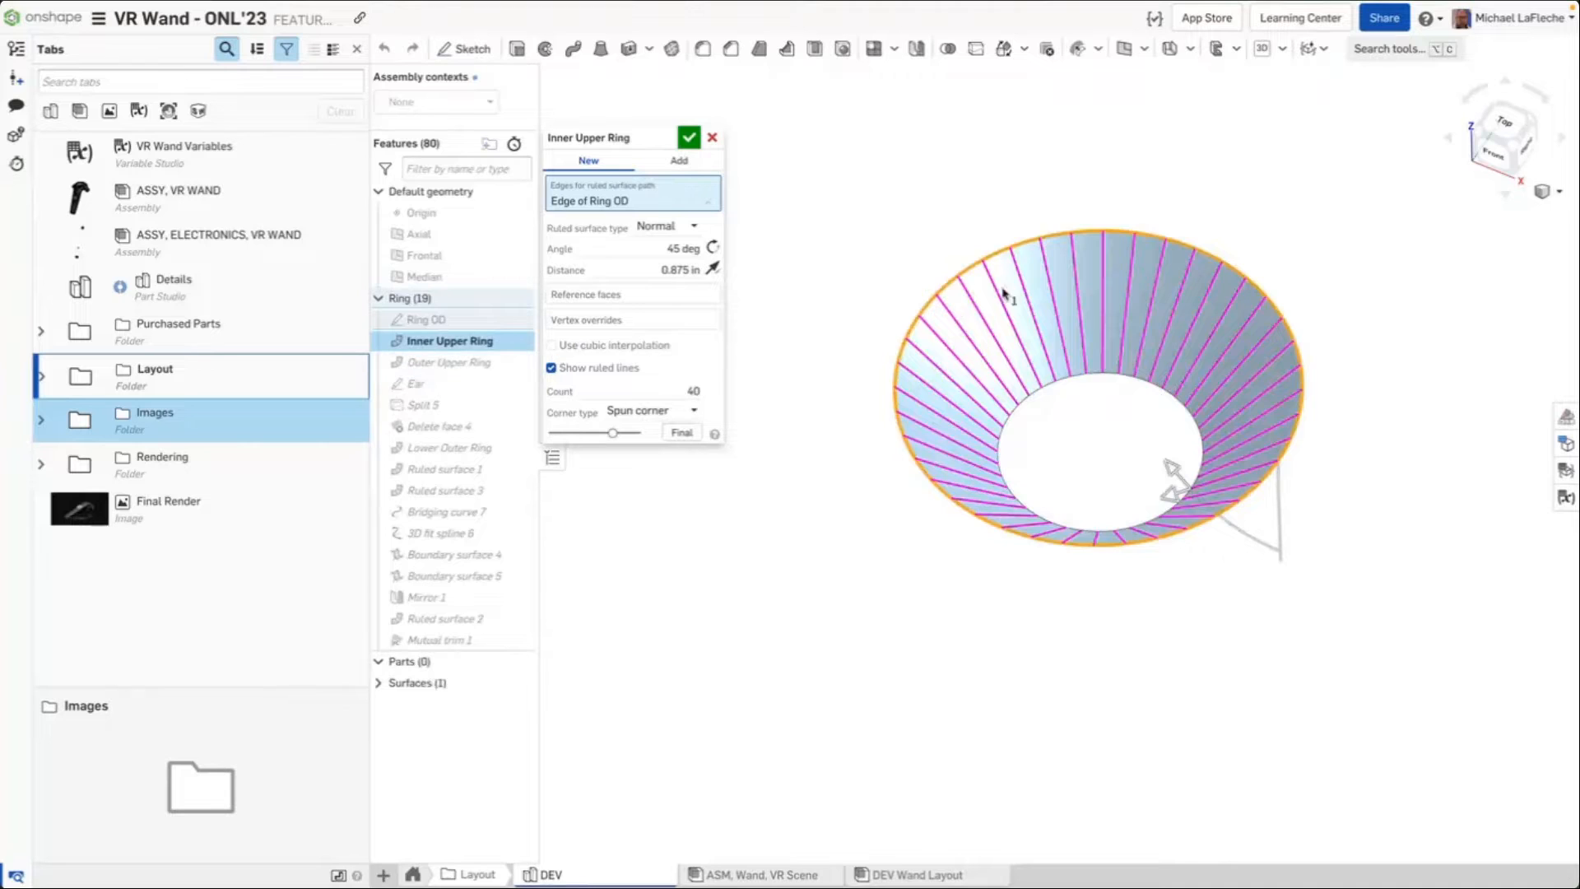
pyautogui.moveTo(1004, 291); pyautogui.dragTo(1017, 379, button='right')
pyautogui.scroll(3, 1017, 379)
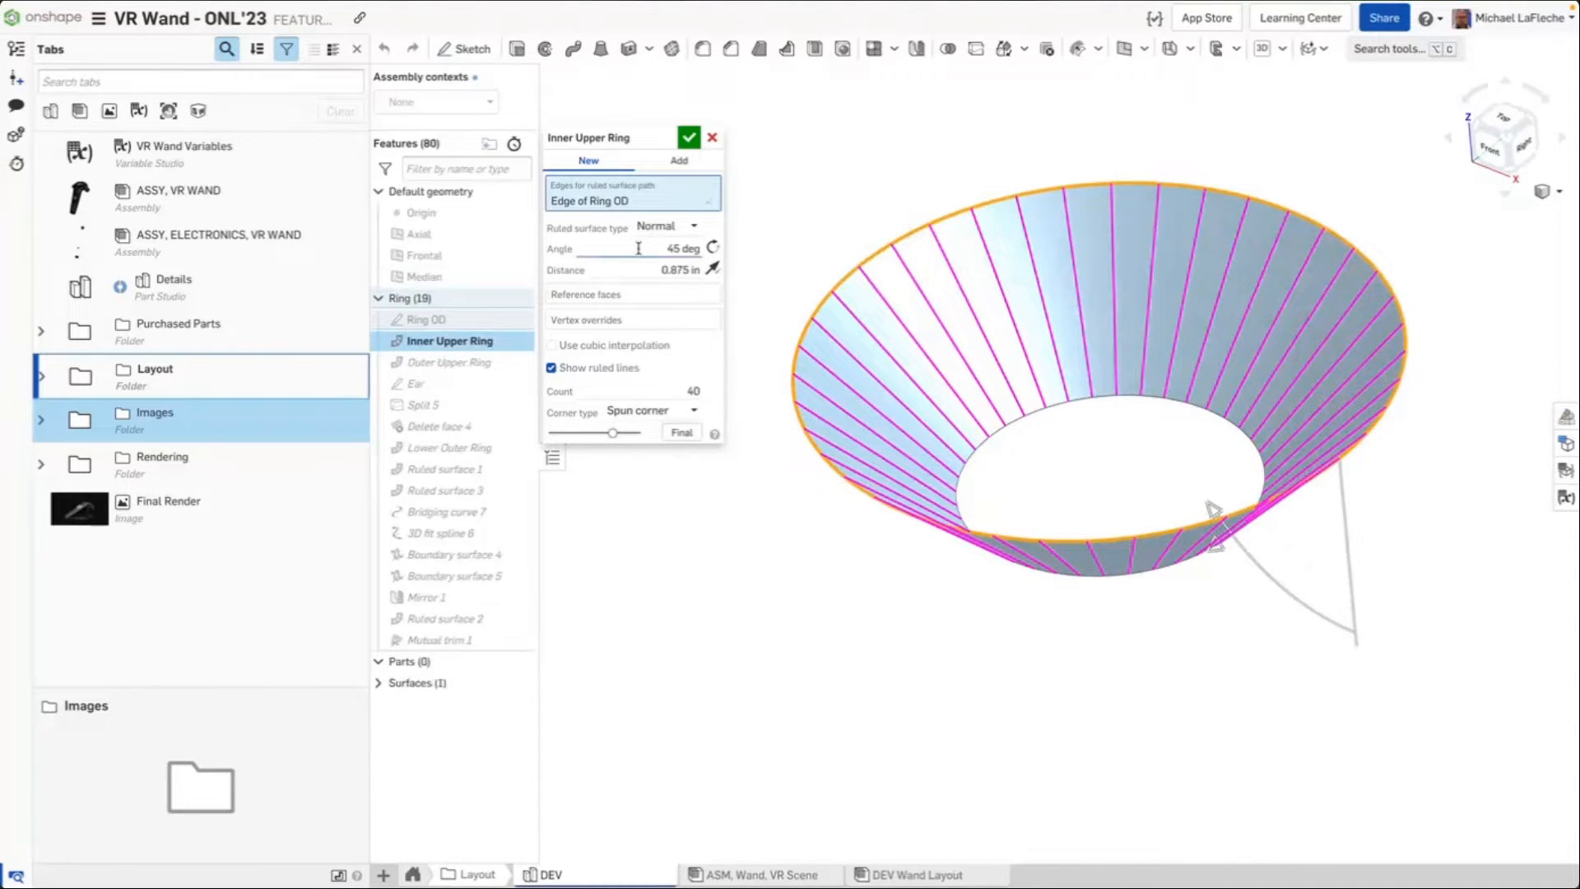
pyautogui.moveTo(887, 502); pyautogui.dragTo(908, 477, button='right')
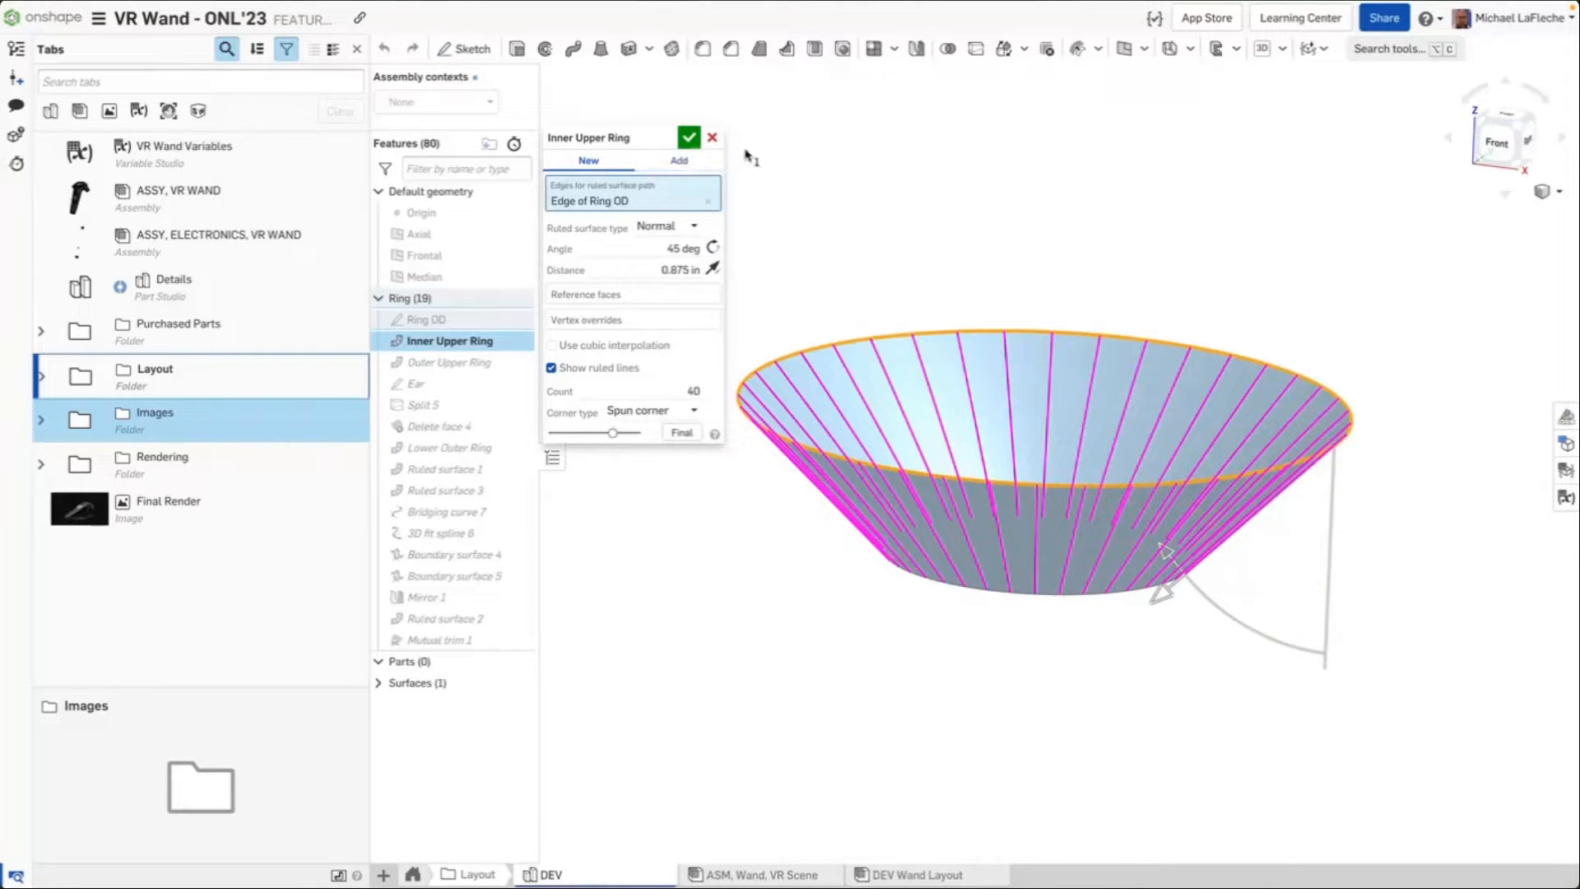
pyautogui.click(690, 139)
# Roll the feature list back to just after the Ring OD sketch
pyautogui.rightClick(464, 349)
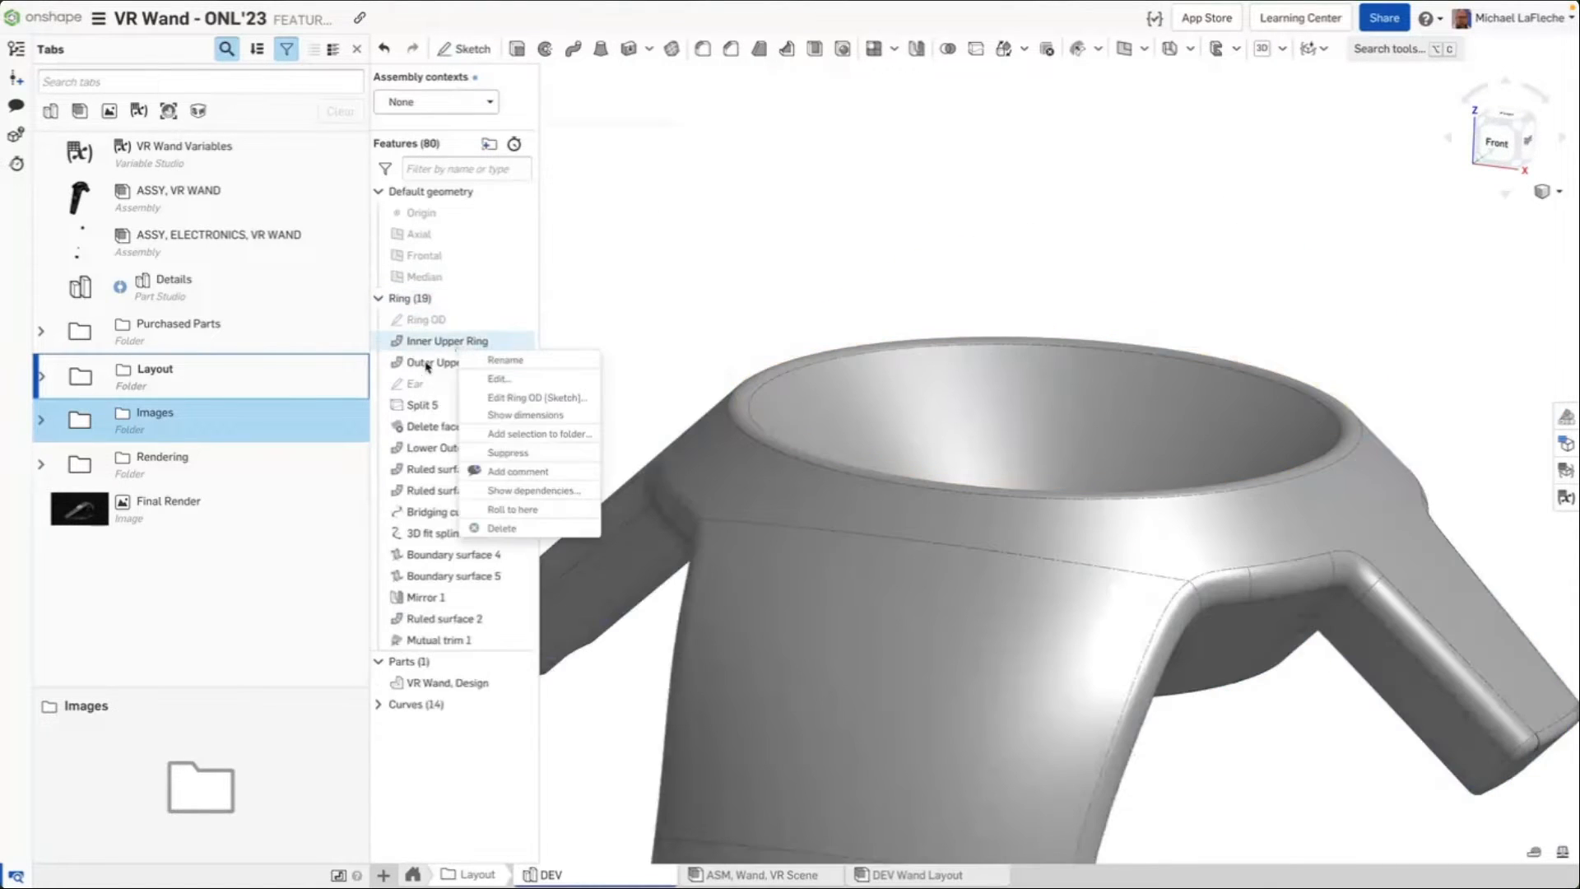
pyautogui.rightClick(429, 365)
pyautogui.click(494, 504)
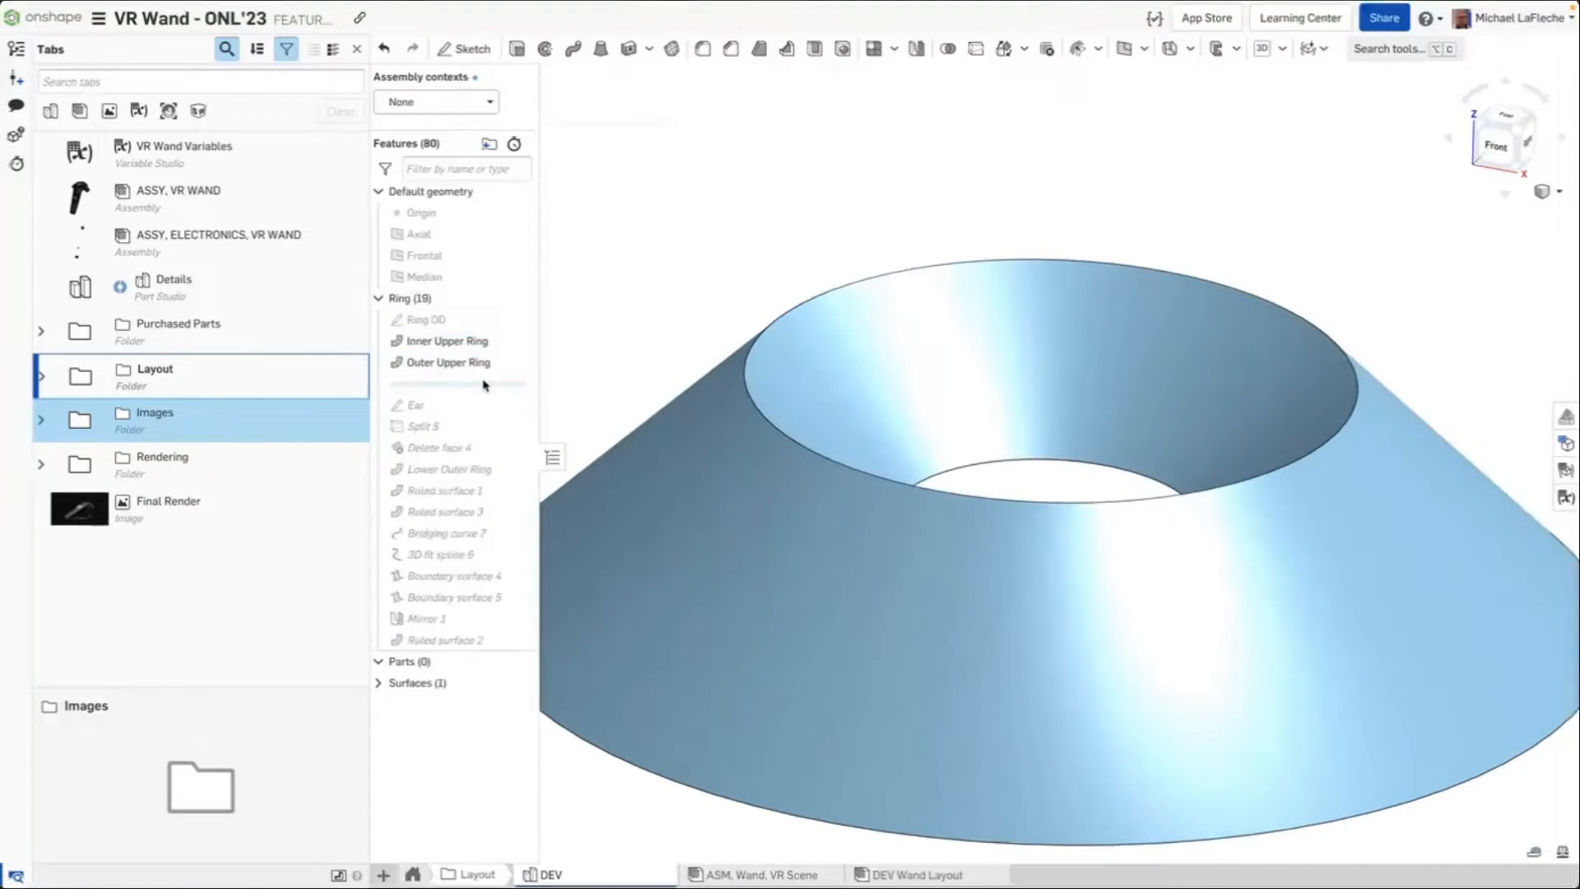
pyautogui.moveTo(493, 383); pyautogui.dragTo(494, 341)
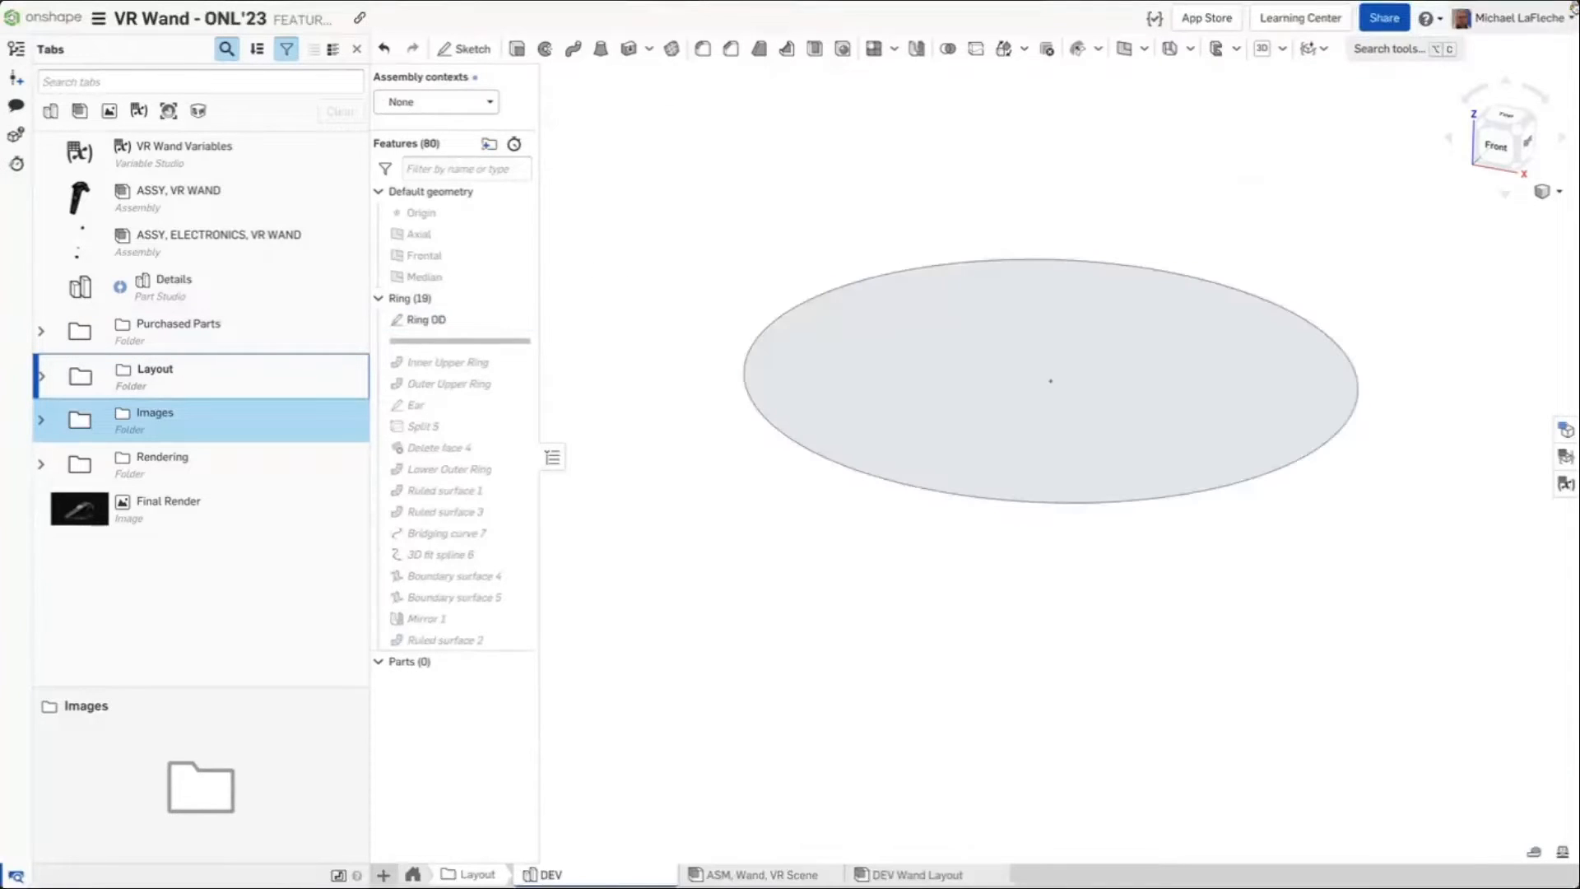
pyautogui.click(1383, 49)
pyautogui.write('rulle')
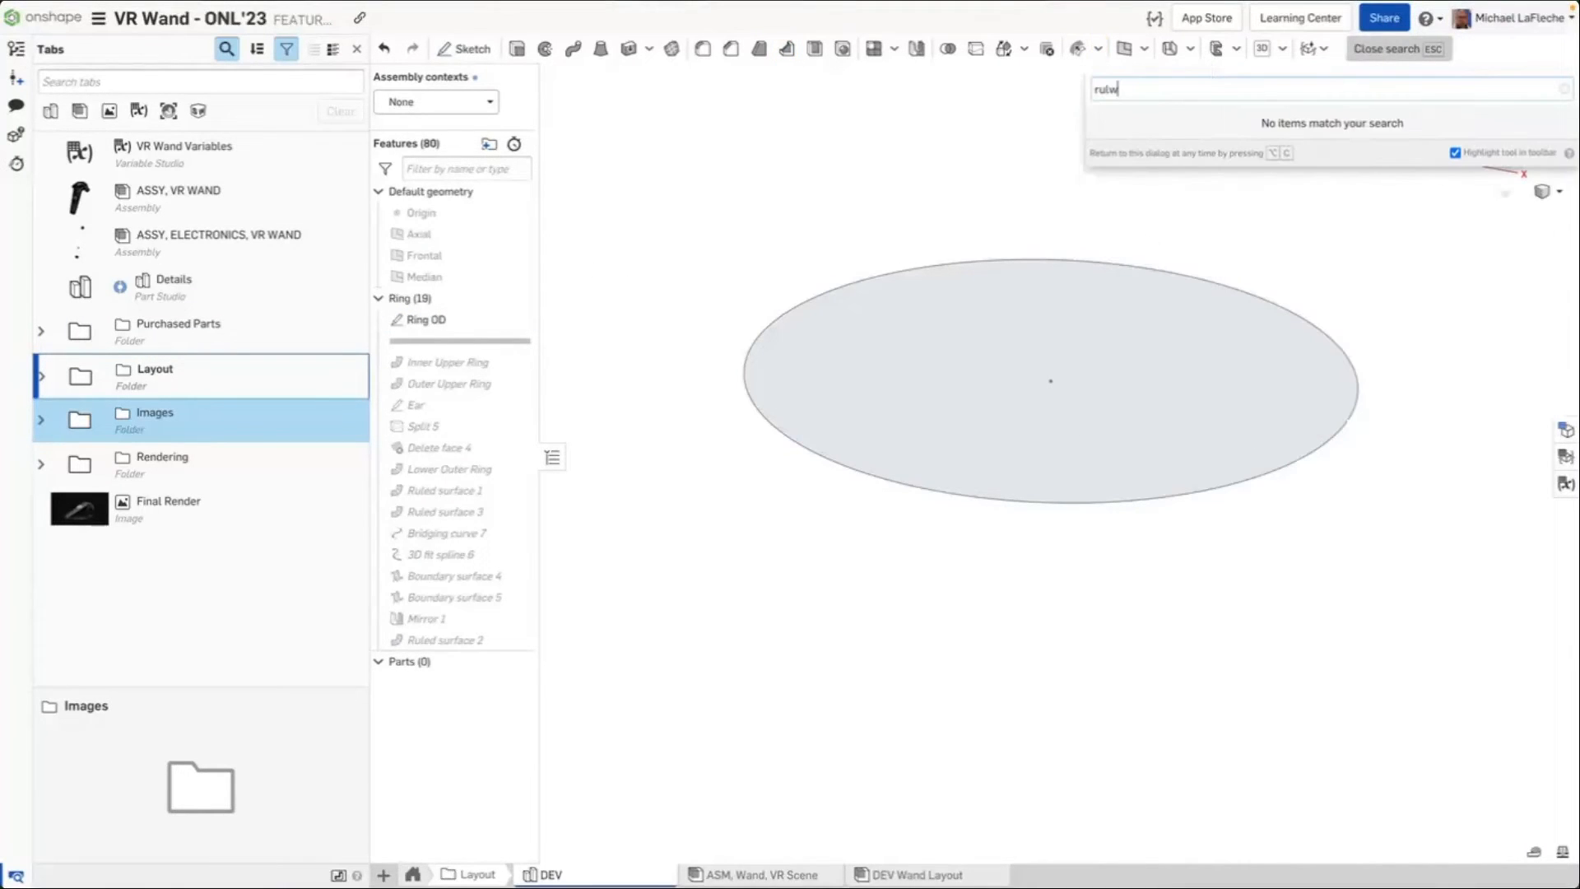
pyautogui.press('BackSpace')
pyautogui.press('BackSpace')
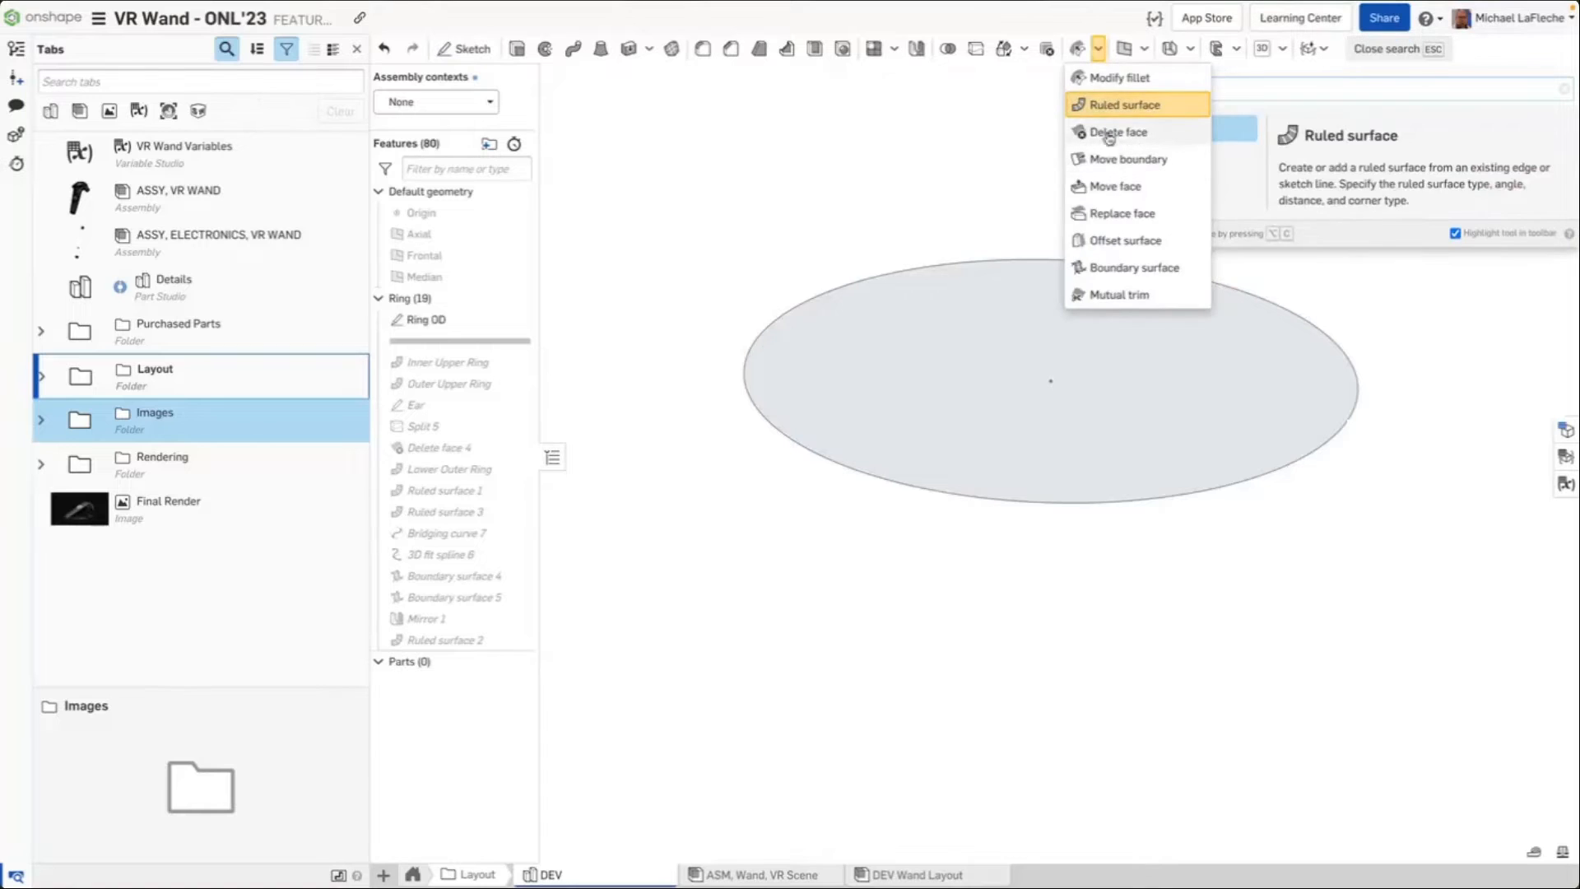
pyautogui.click(1122, 105)
# Try a ruled surface on the Ring OD edge at 30 deg and 0.9 in with ruled lines shown, then cancel it
pyautogui.click(946, 262)
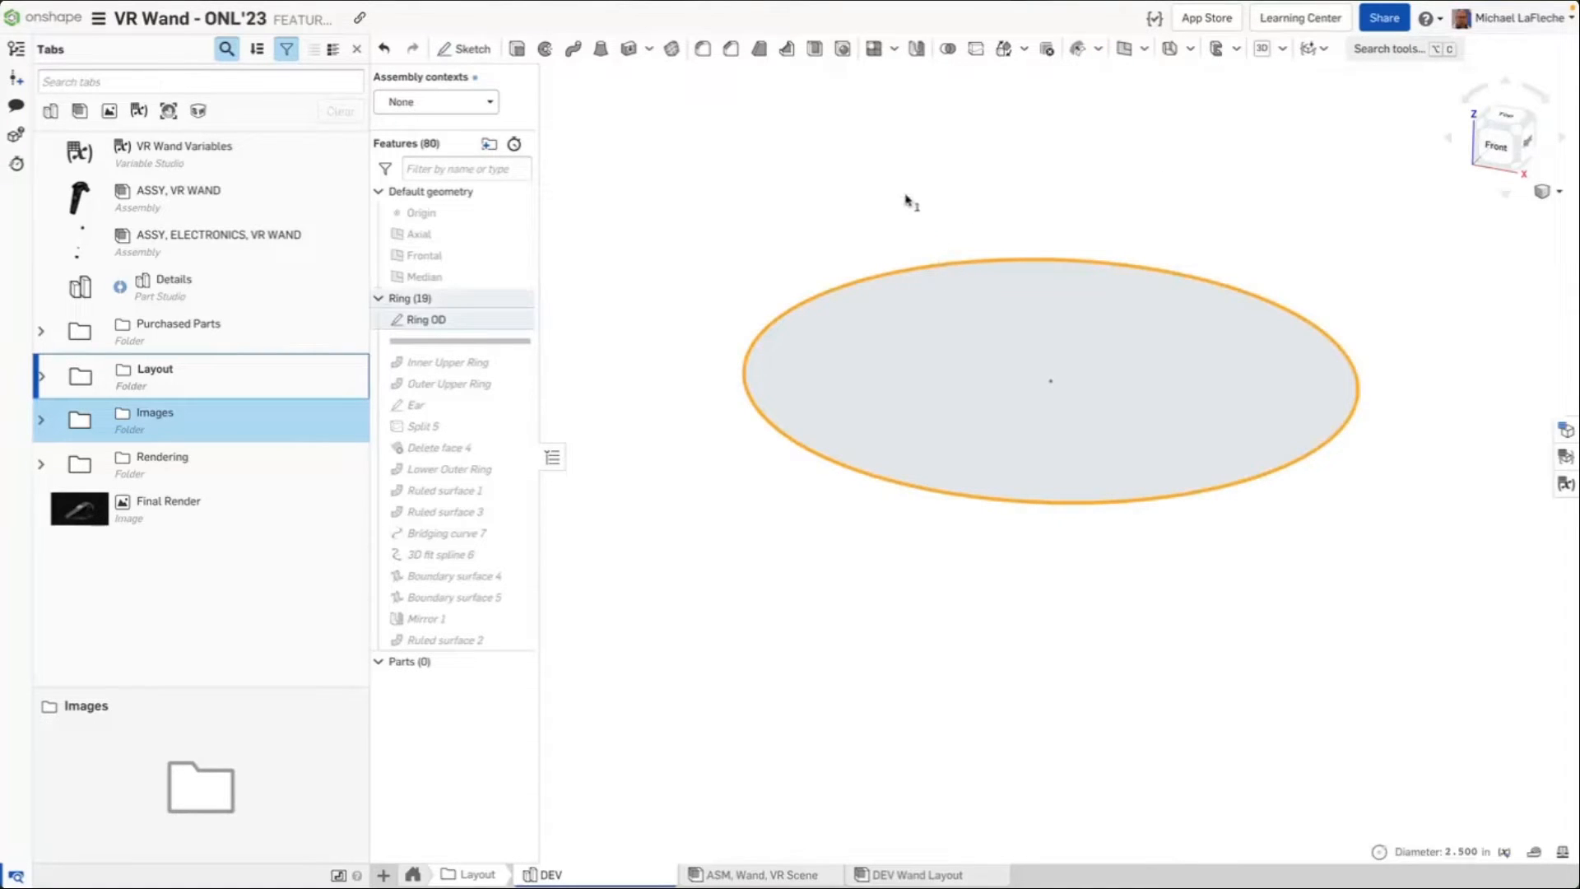
pyautogui.click(1379, 54)
pyautogui.write('rule')
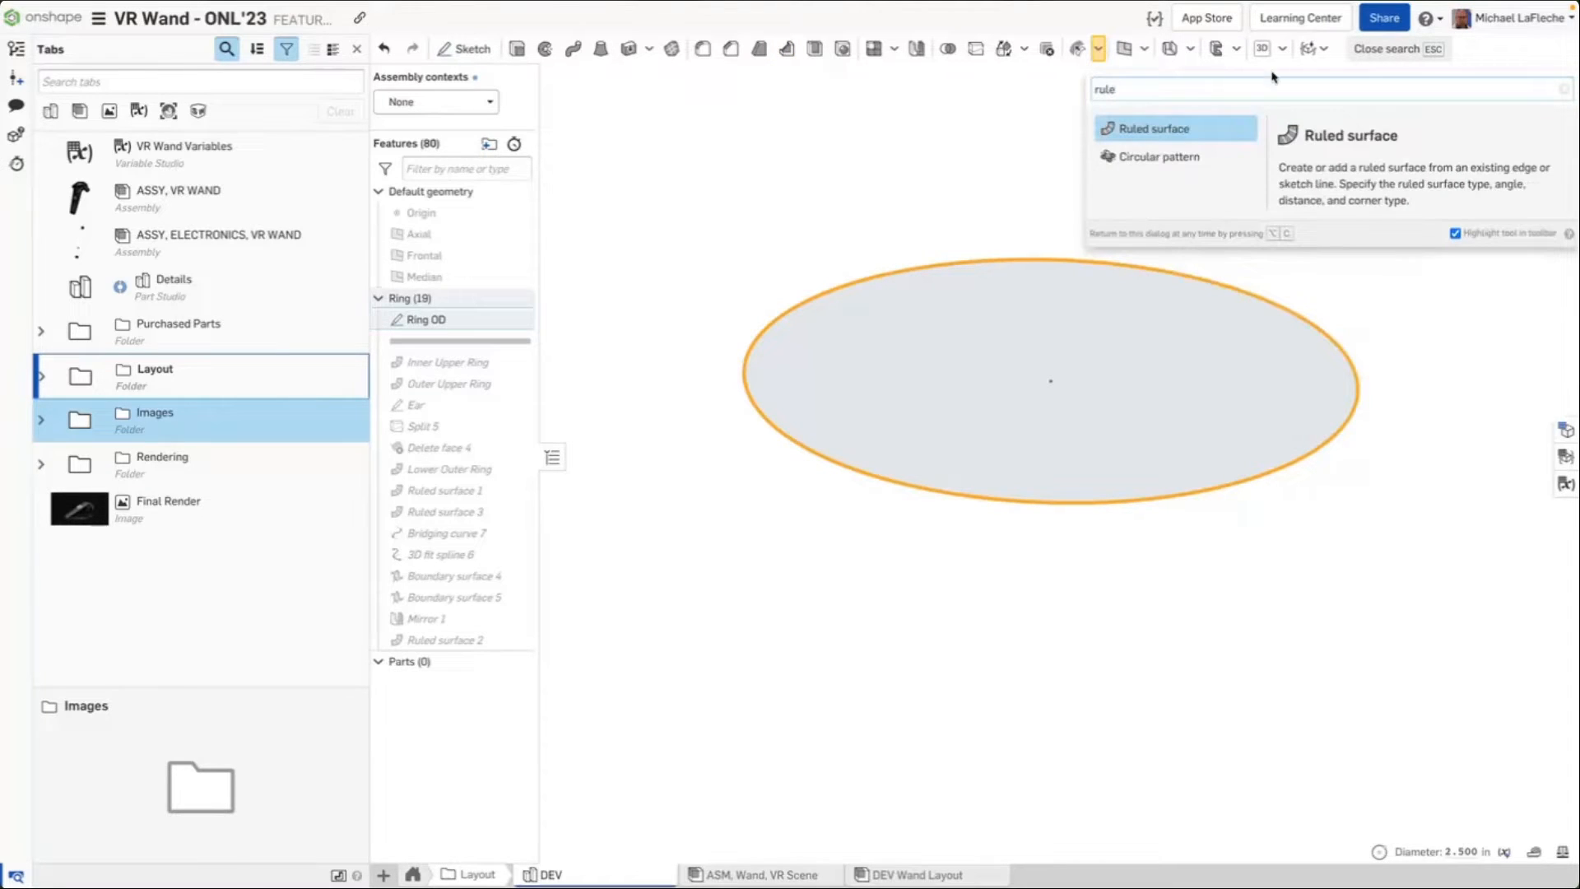
pyautogui.click(1157, 121)
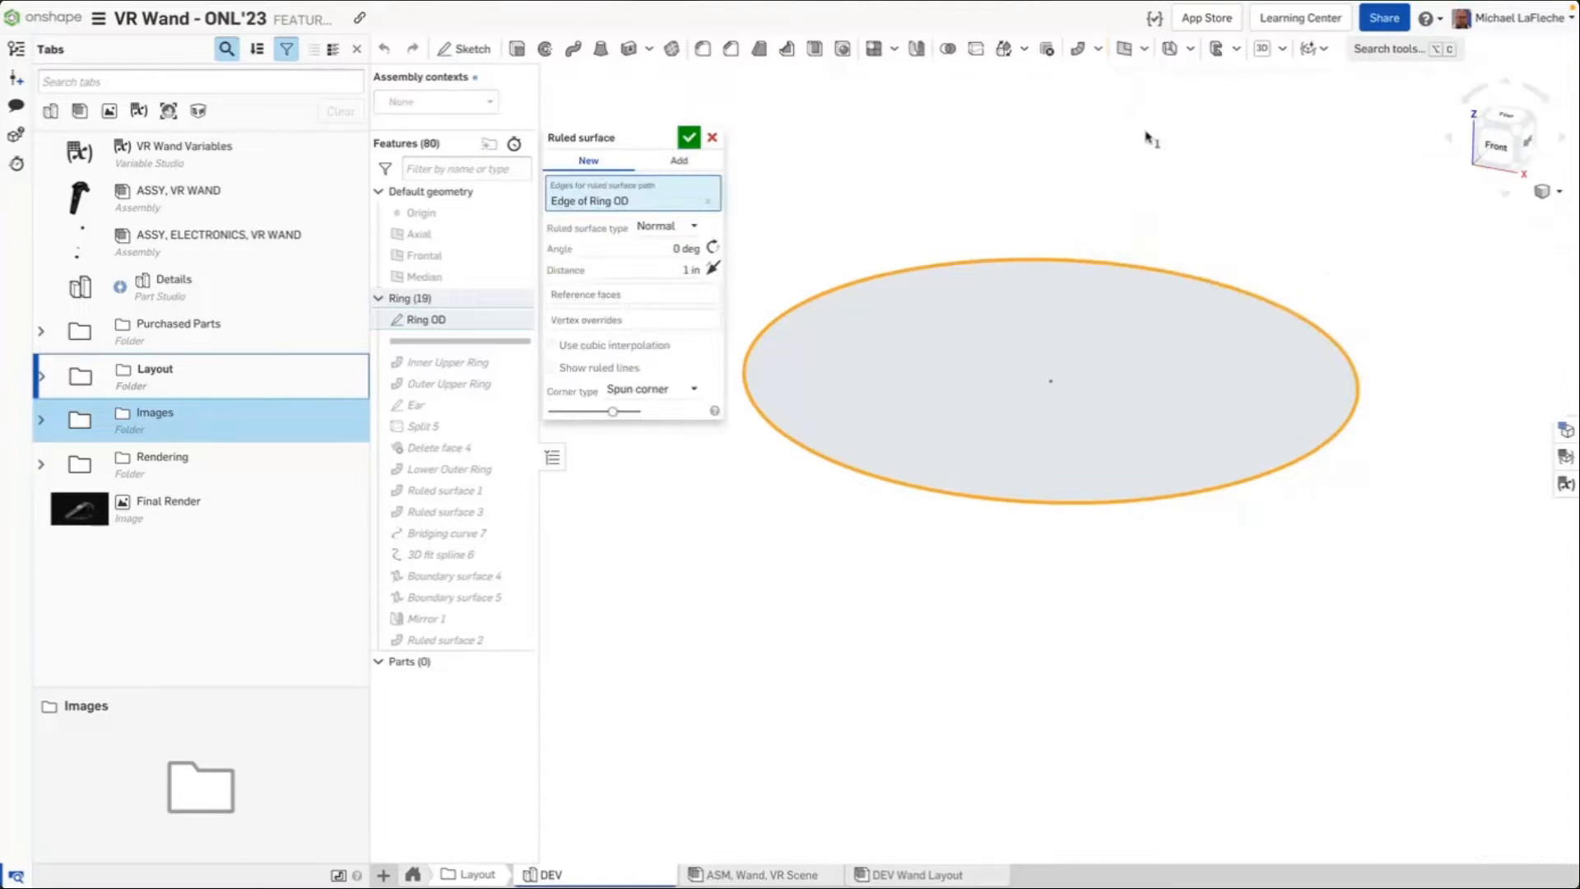
pyautogui.moveTo(1350, 170); pyautogui.dragTo(1181, 607)
pyautogui.click(551, 368)
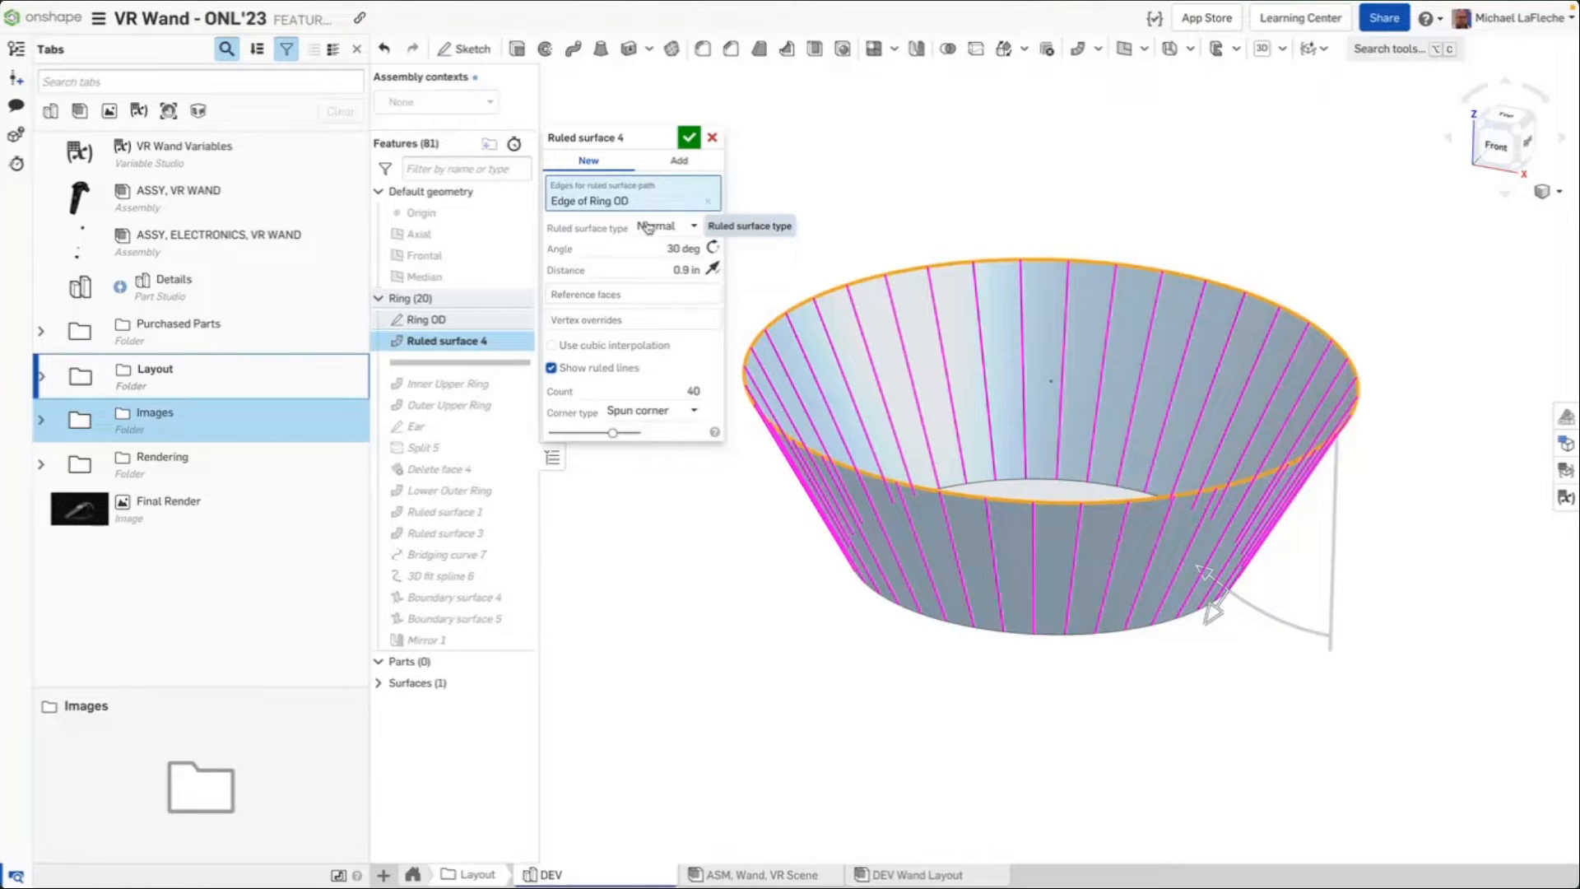
pyautogui.click(710, 135)
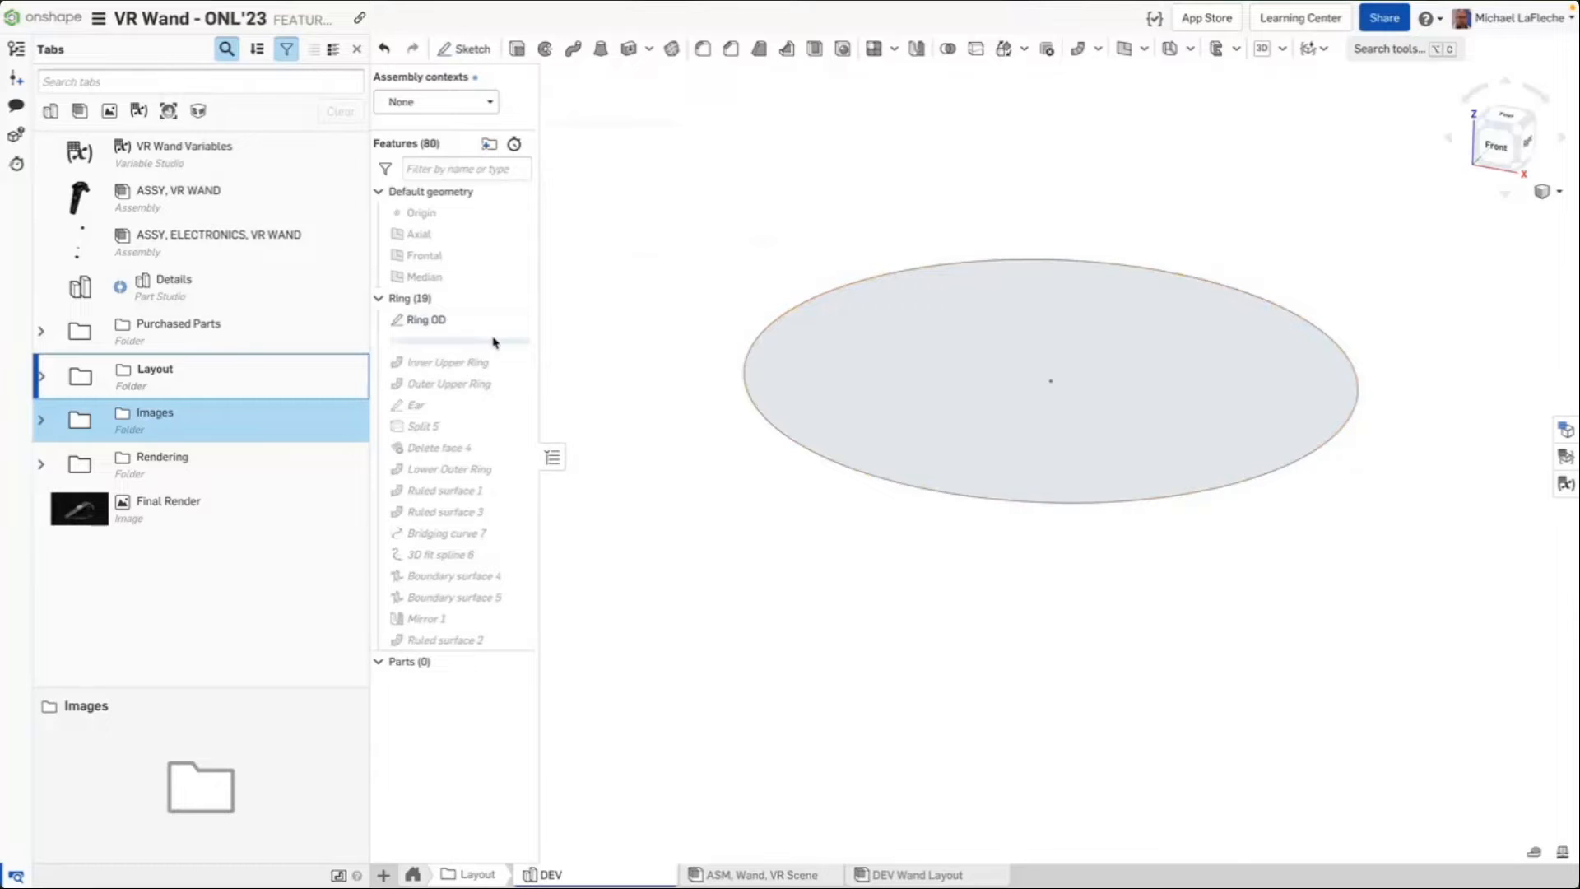
# Roll the feature list forward to just after Fillet 6 to show the ring with its ears
pyautogui.moveTo(494, 343); pyautogui.dragTo(458, 595)
pyautogui.moveTo(707, 554)
pyautogui.mouseDown()
pyautogui.moveTo(714, 160)
pyautogui.moveTo(681, 527)
pyautogui.moveTo(712, 542)
pyautogui.mouseUp()
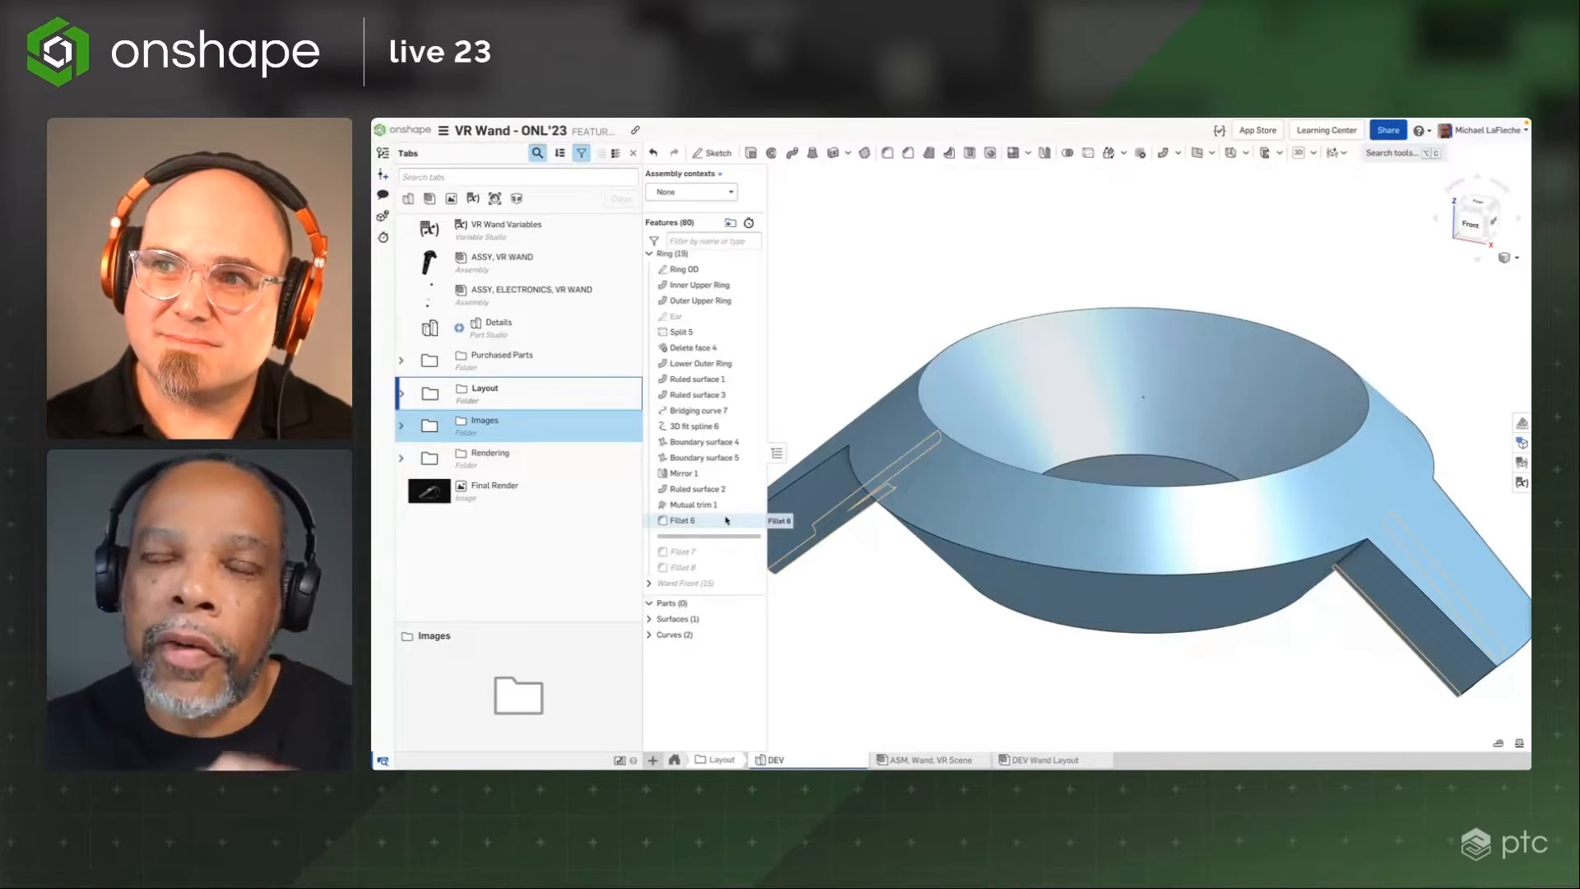
pyautogui.scroll(-3, 917, 332)
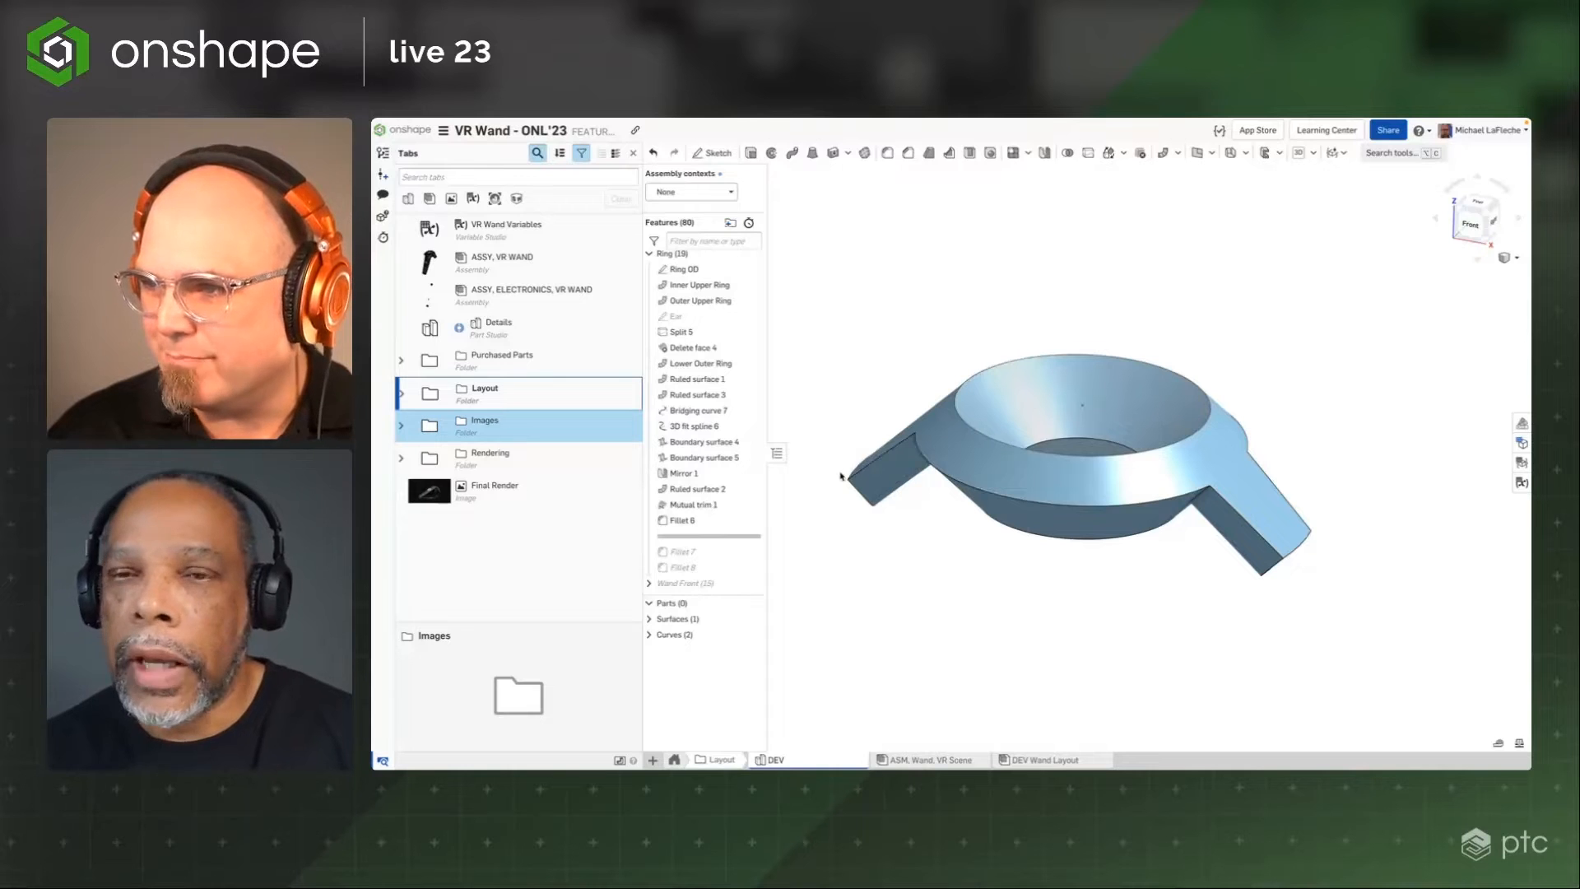
pyautogui.moveTo(953, 309); pyautogui.dragTo(961, 305, button='right')
pyautogui.scroll(3, 961, 319)
pyautogui.scroll(-2, 960, 318)
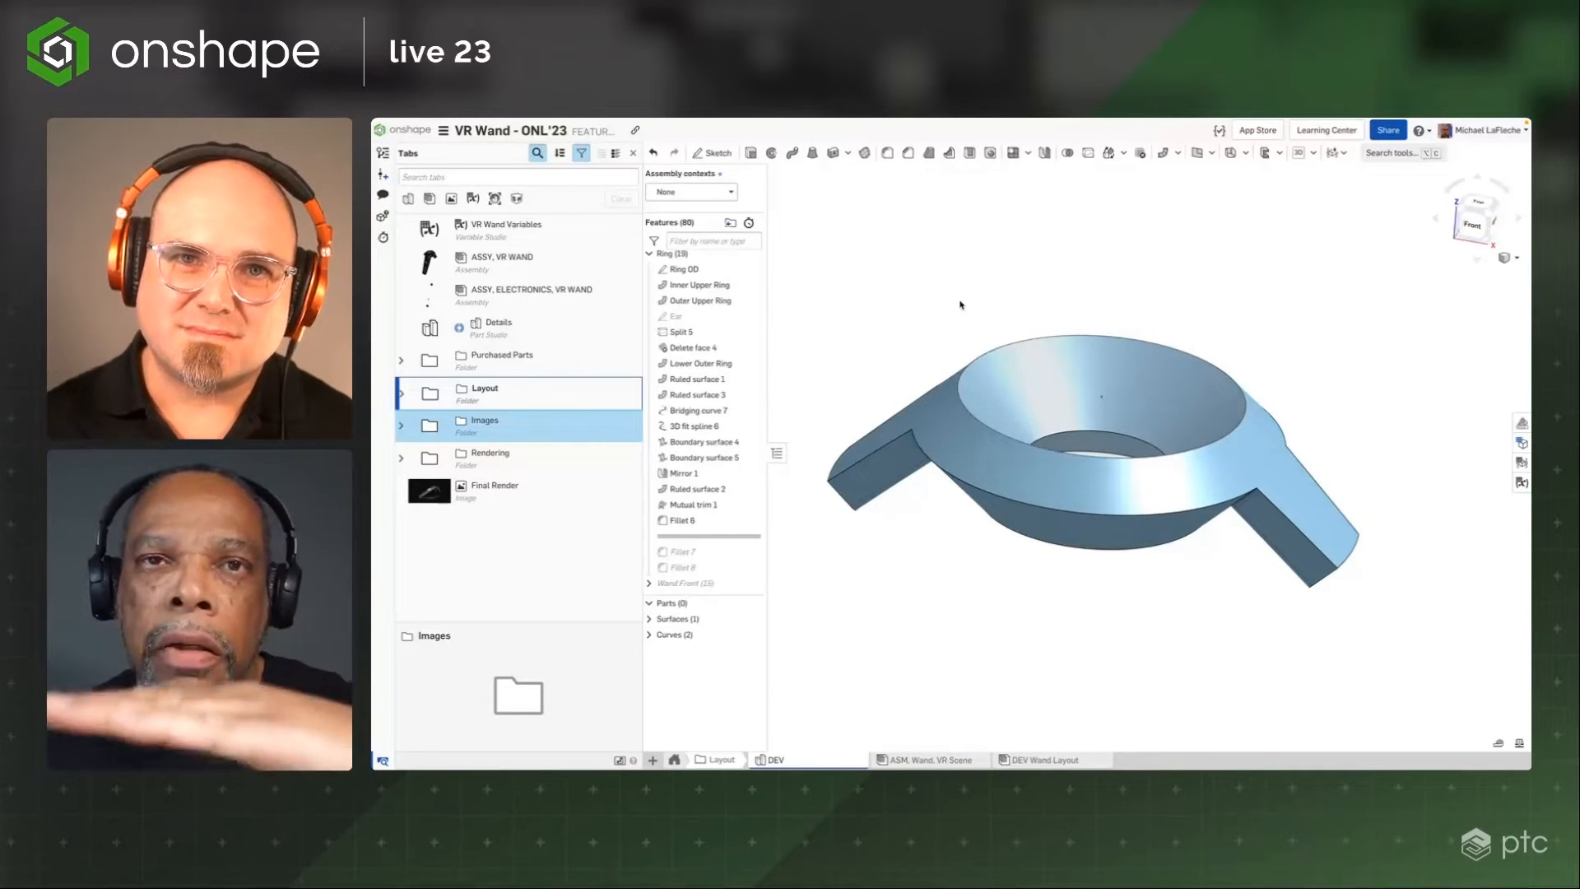
# Inspect the ring's surface continuity with zebra stripes, flipping the stripes, then close the zebra stripe analysis
pyautogui.click(1516, 258)
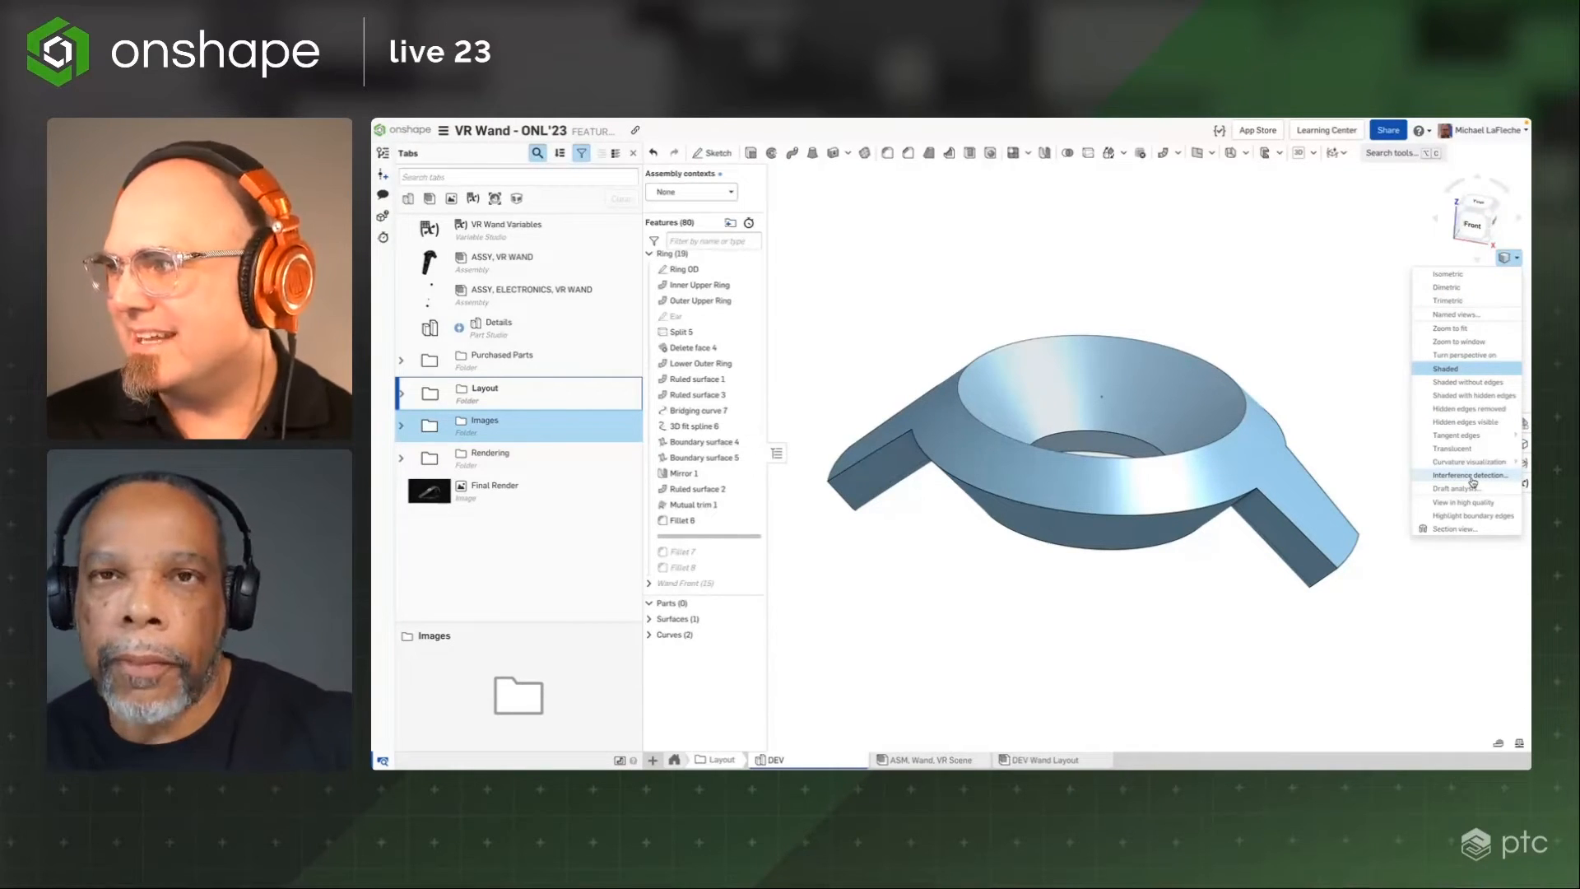
pyautogui.moveTo(1470, 438)
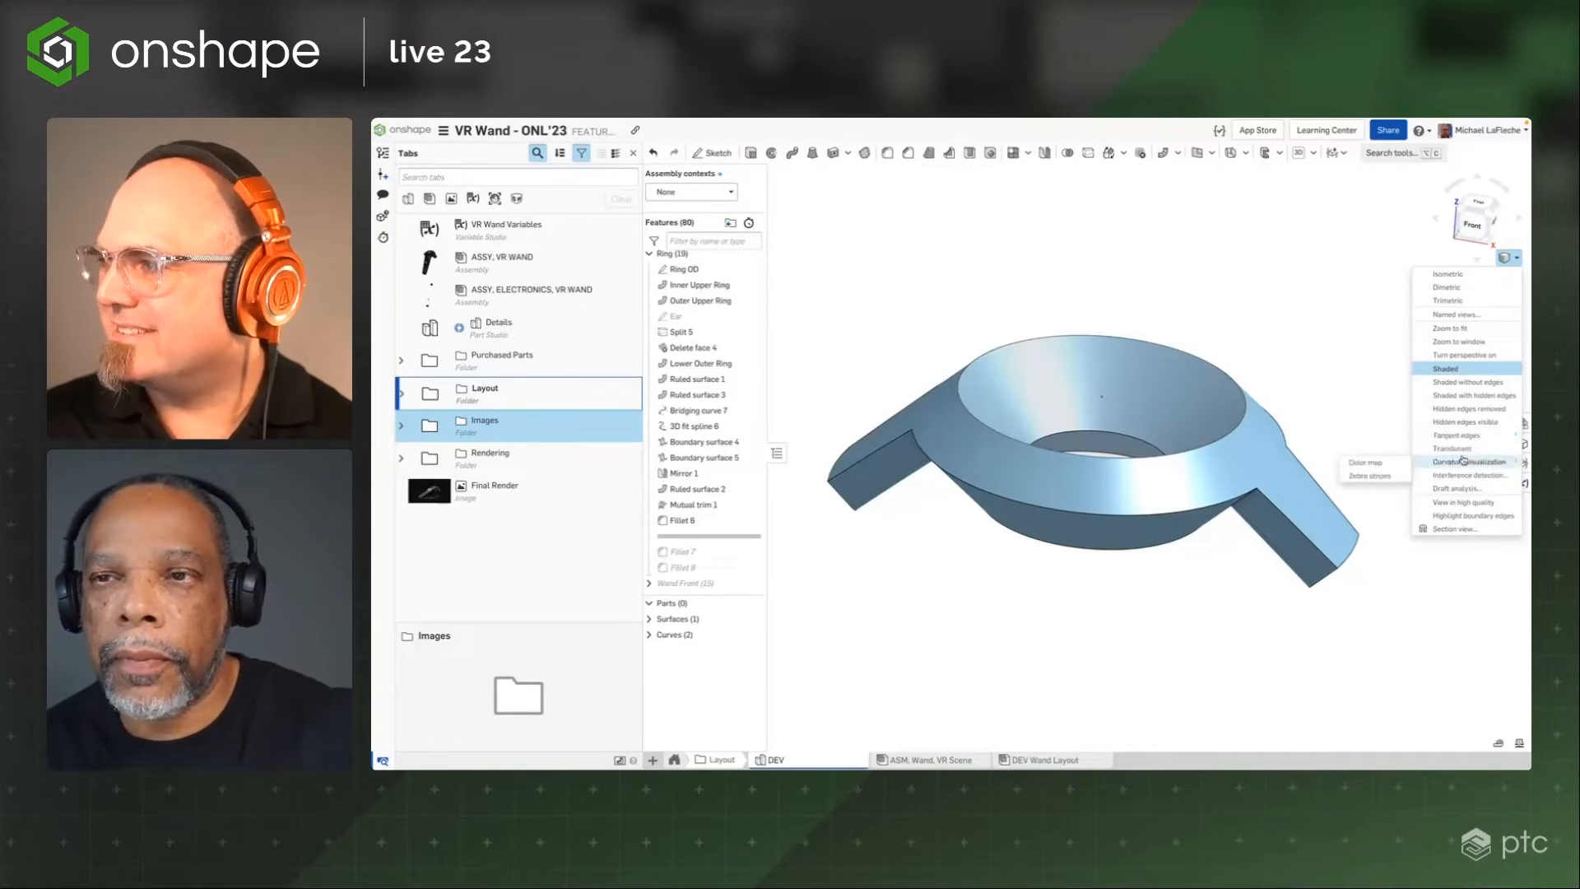
pyautogui.click(1369, 475)
pyautogui.moveTo(1324, 381); pyautogui.dragTo(1295, 403, button='right')
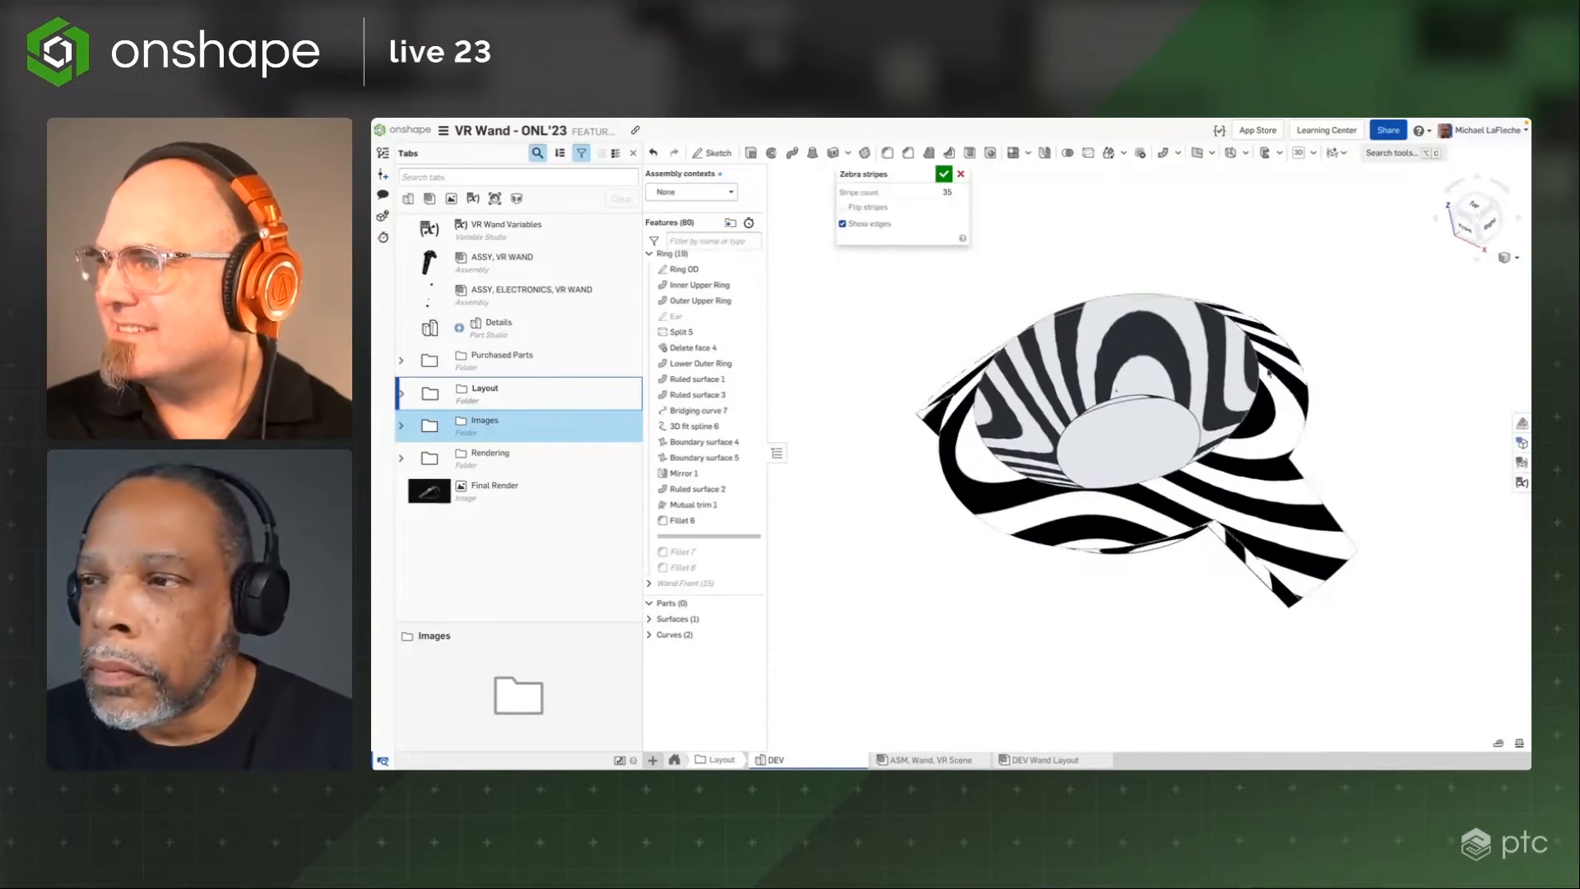
pyautogui.click(870, 209)
pyautogui.moveTo(1193, 290); pyautogui.dragTo(1232, 270, button='right')
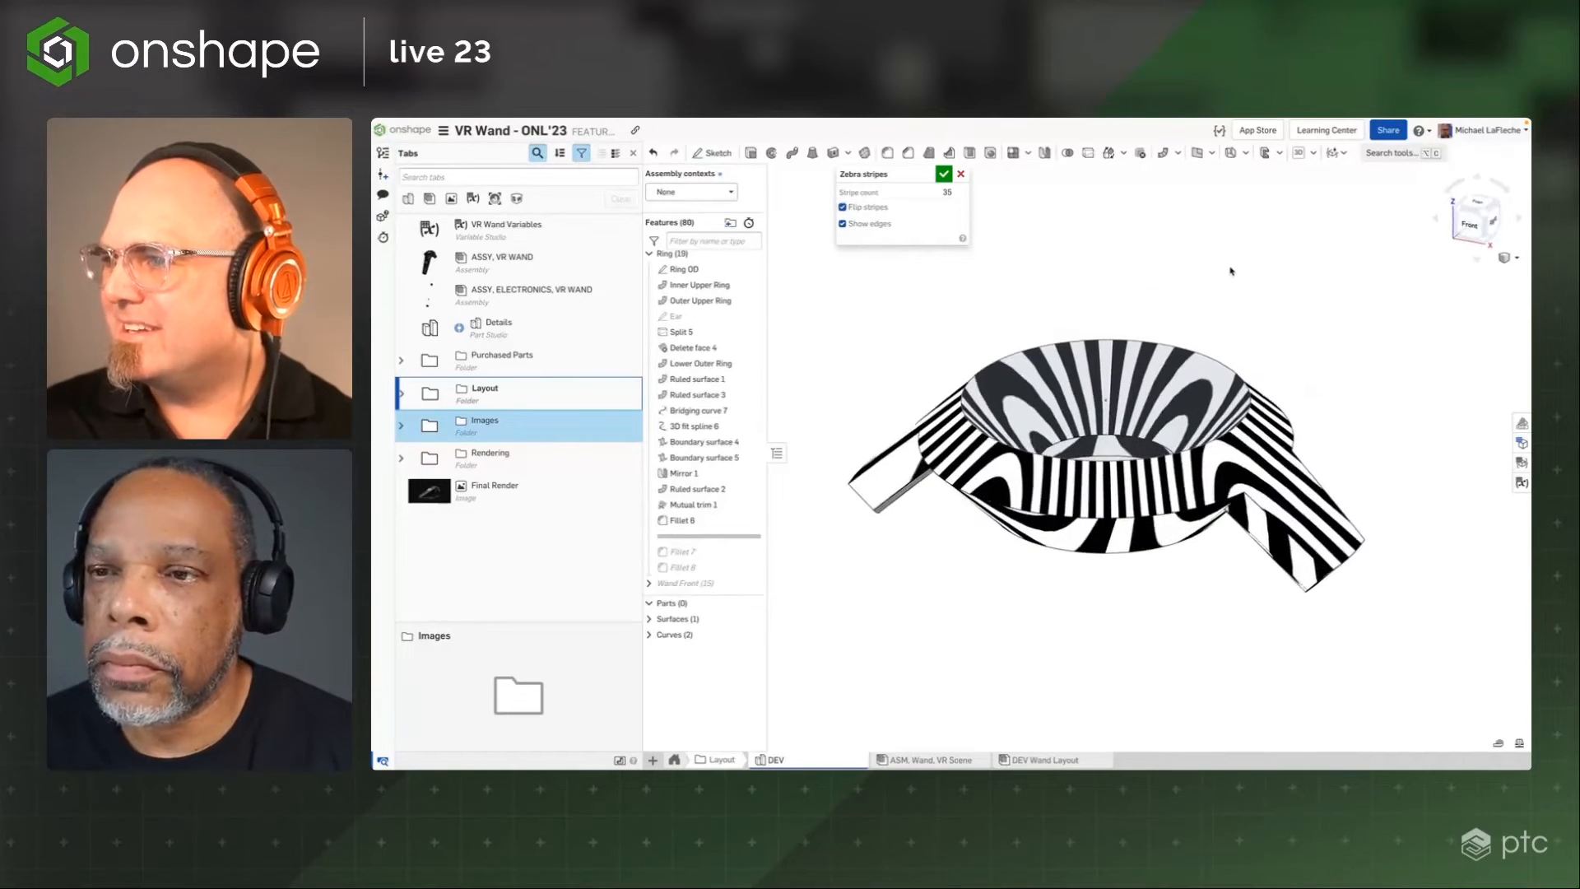
pyautogui.click(961, 175)
pyautogui.moveTo(918, 365); pyautogui.dragTo(980, 403, button='right')
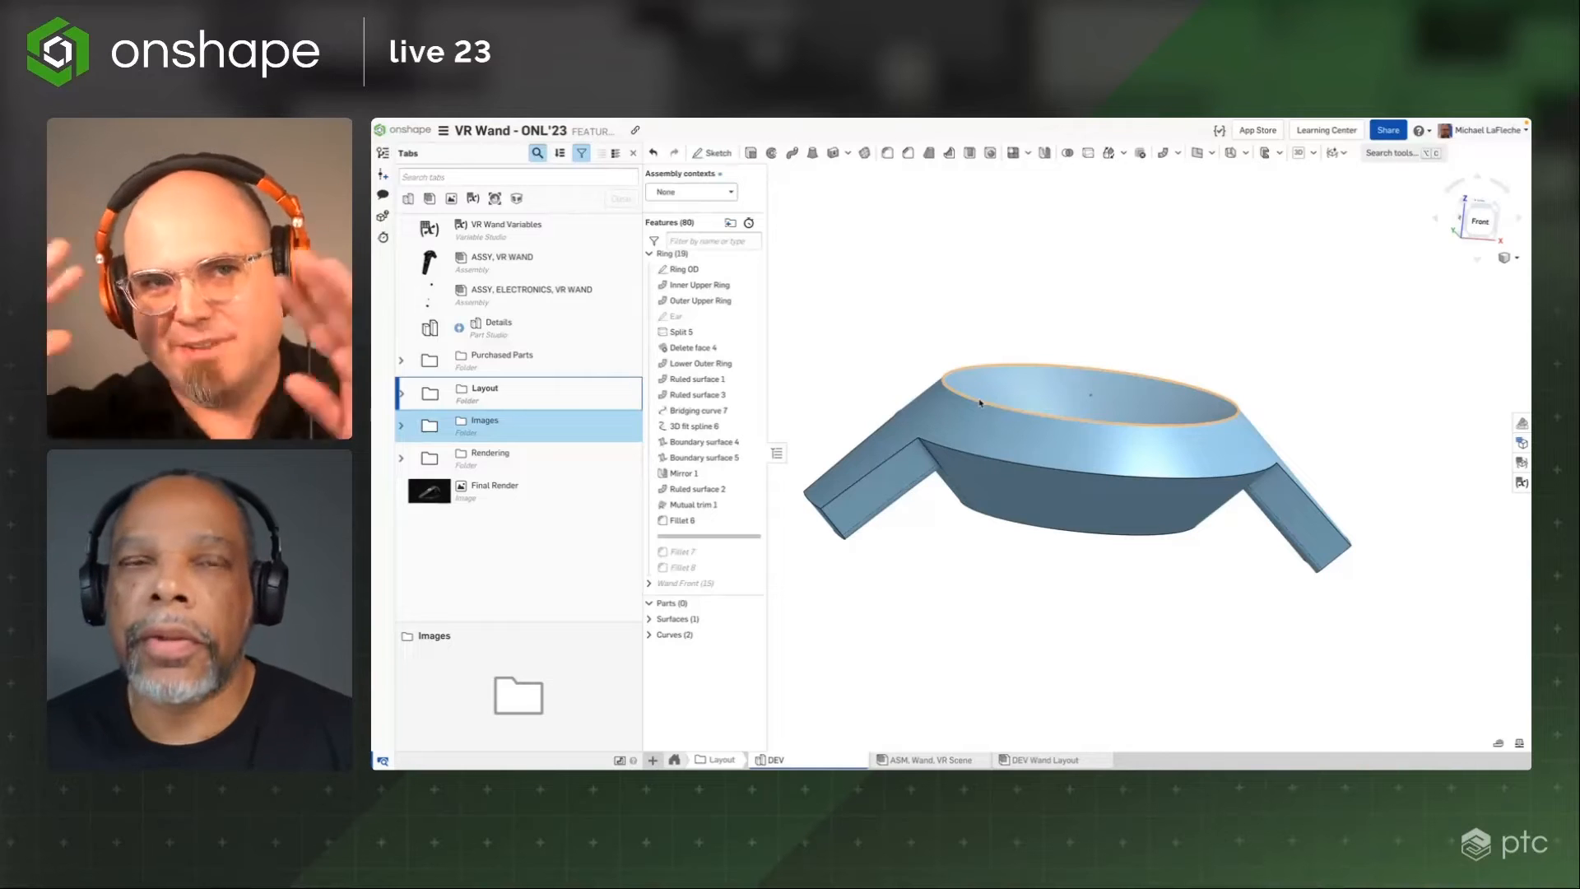
# Roll the feature list forward past Fillet 7 and Fillet 8
pyautogui.scroll(-3, 716, 412)
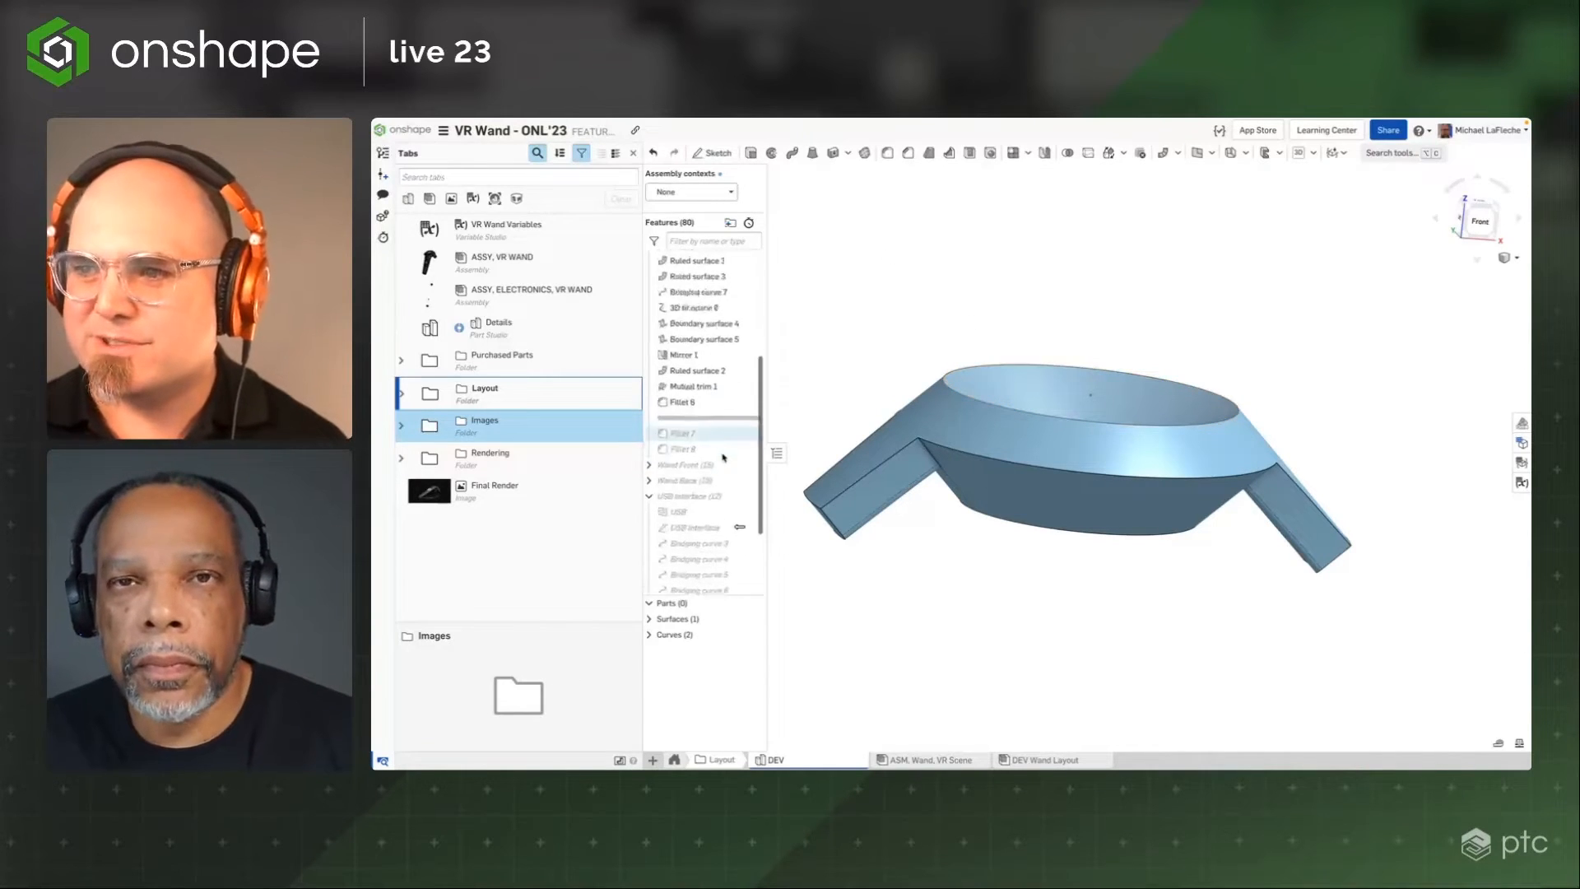
pyautogui.moveTo(721, 401); pyautogui.dragTo(707, 437)
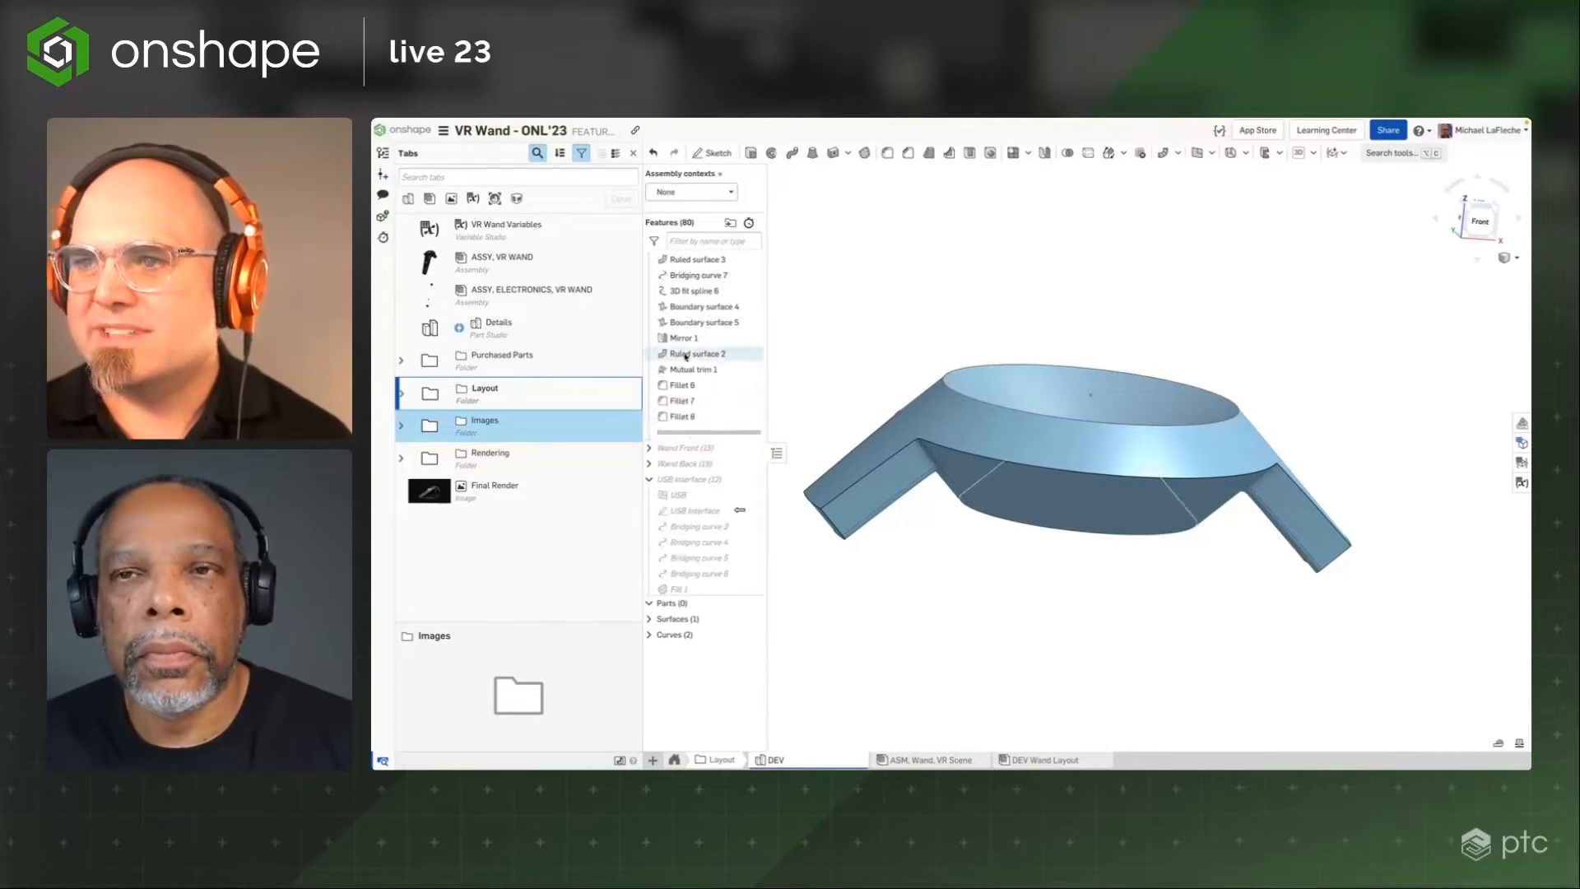
pyautogui.scroll(3, 679, 358)
pyautogui.scroll(2, 671, 358)
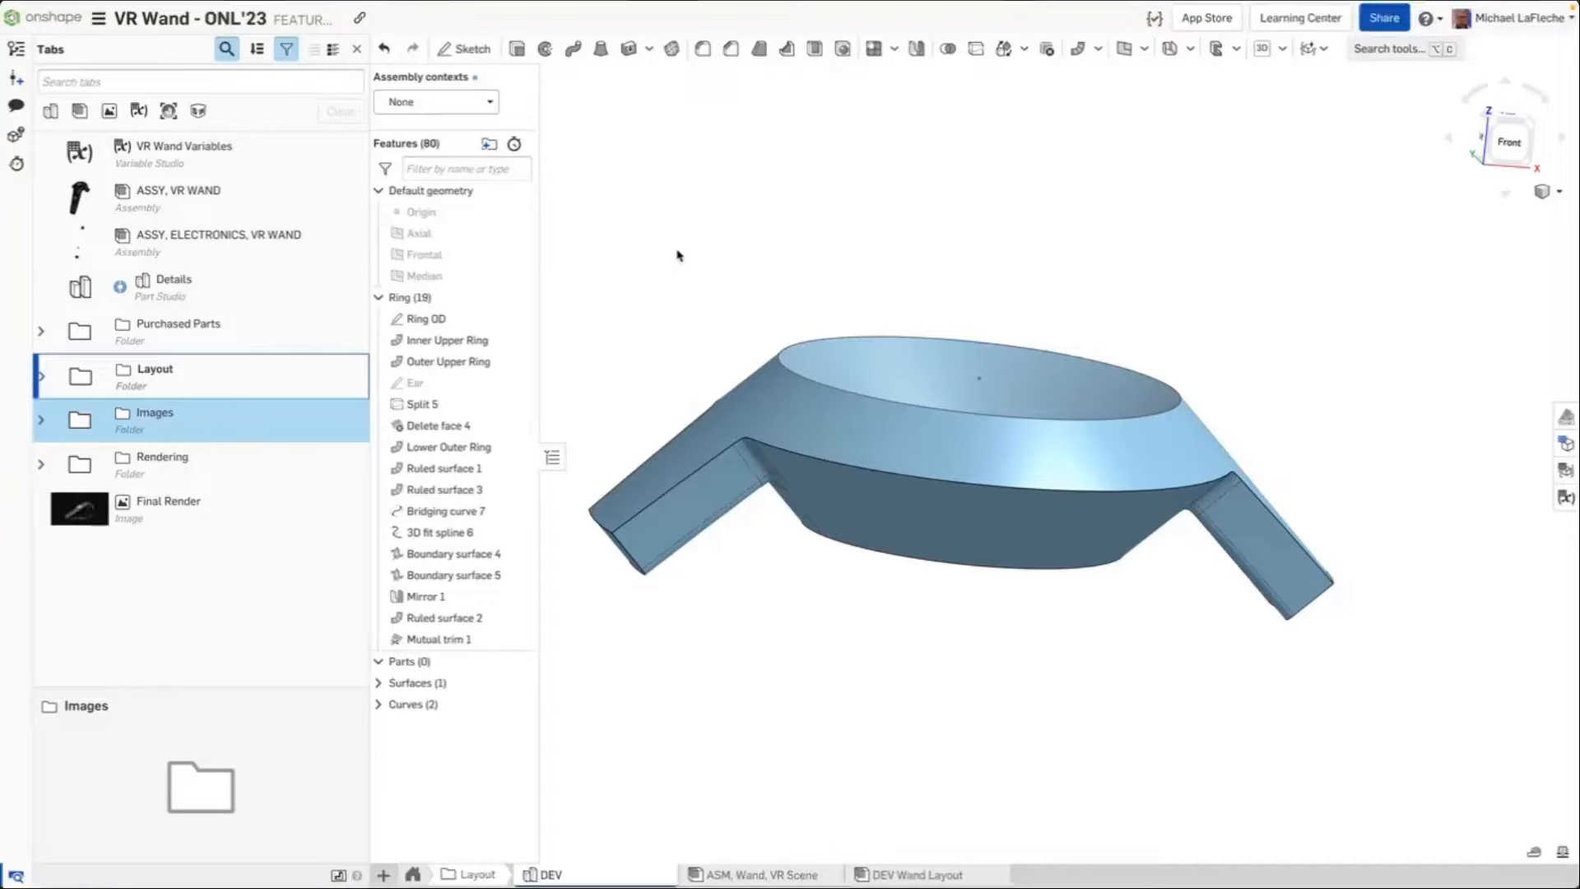
pyautogui.moveTo(906, 235); pyautogui.dragTo(887, 257, button='right')
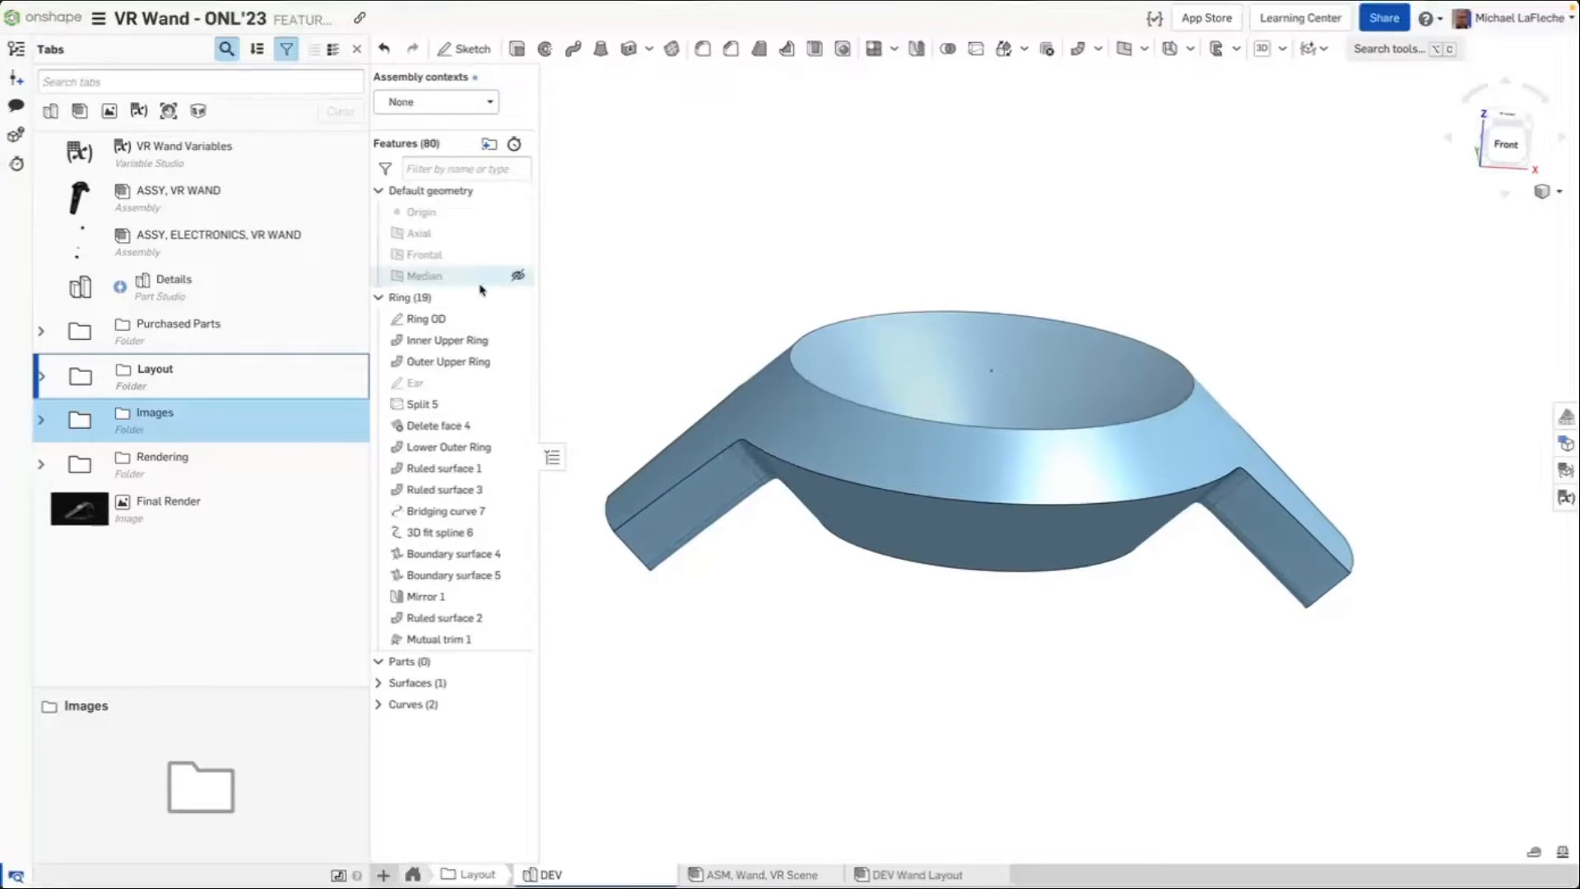
# Collapse the Ring folder and move it below the Wand Front folder, briefly expanding Wand Front to check it
pyautogui.click(379, 298)
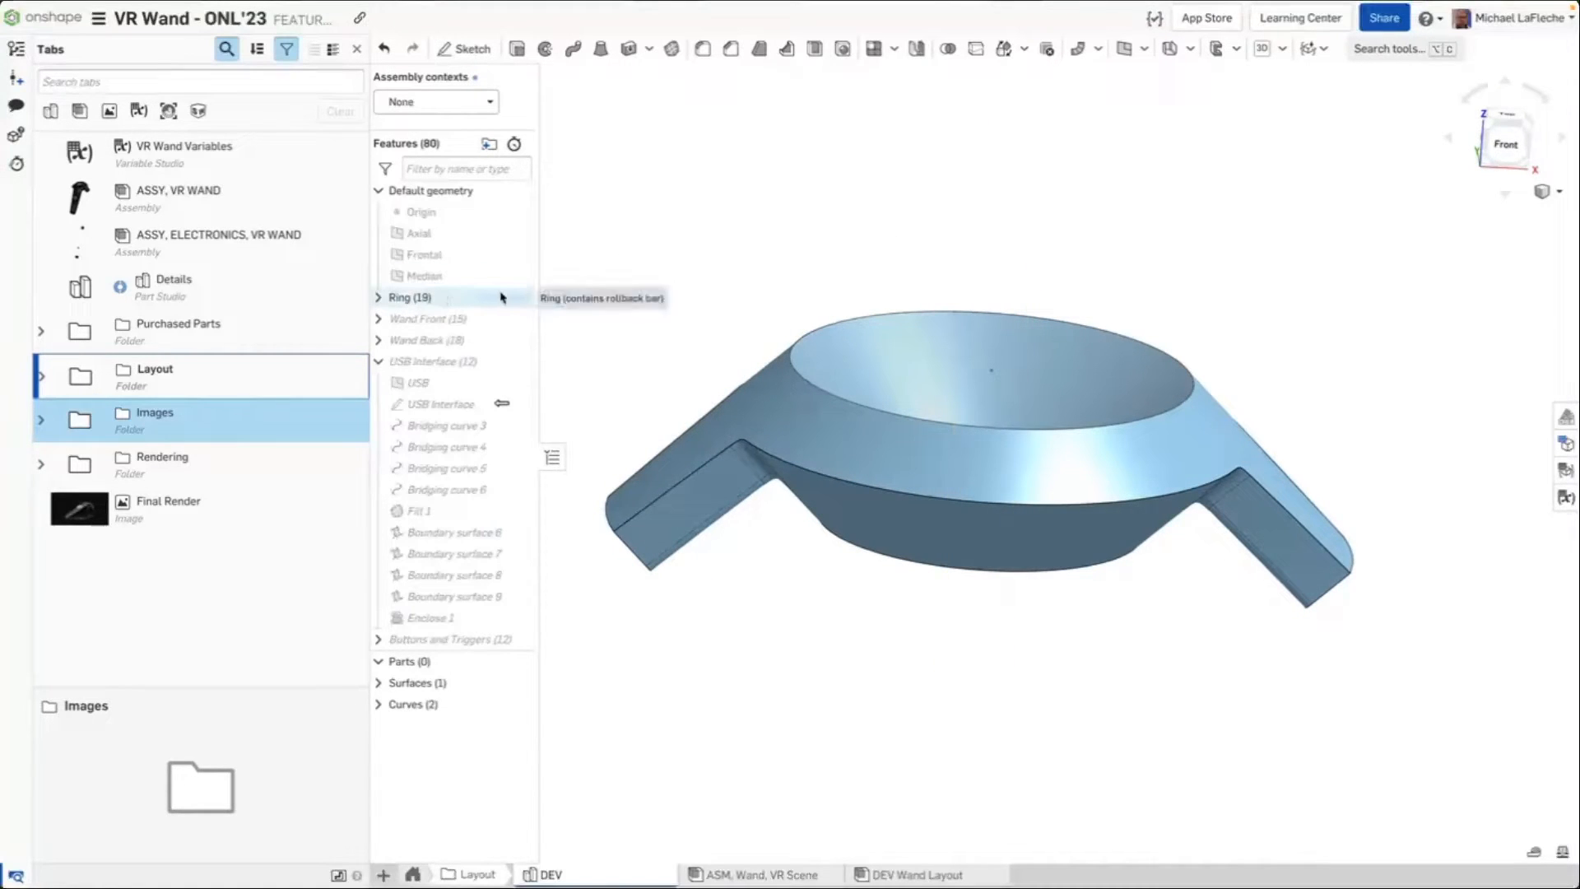
pyautogui.moveTo(505, 297); pyautogui.dragTo(494, 329)
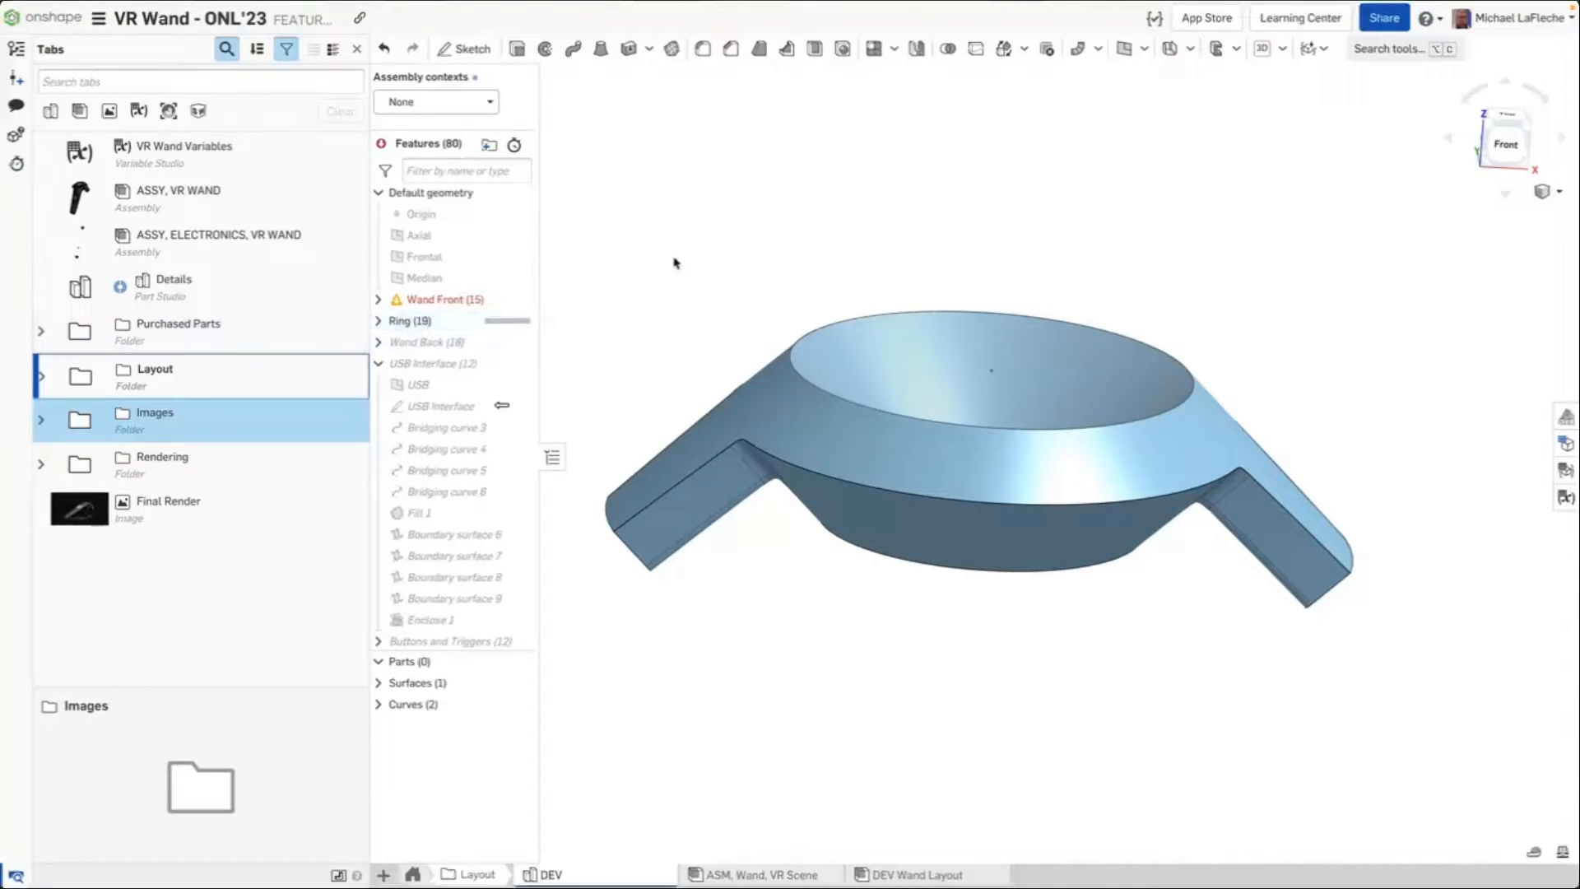
pyautogui.click(381, 300)
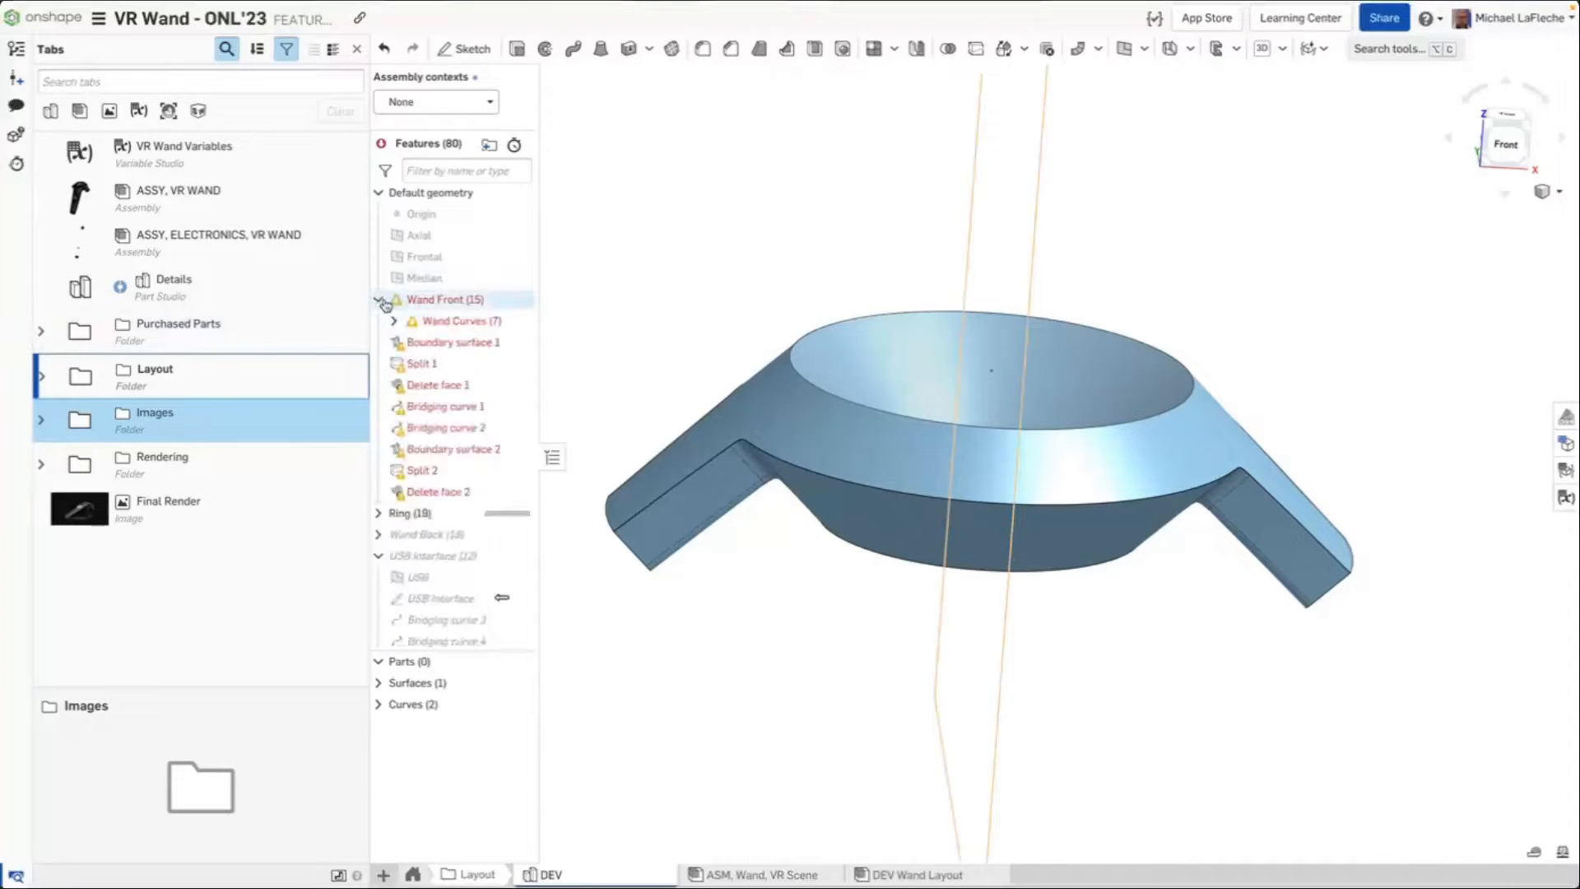
pyautogui.click(380, 300)
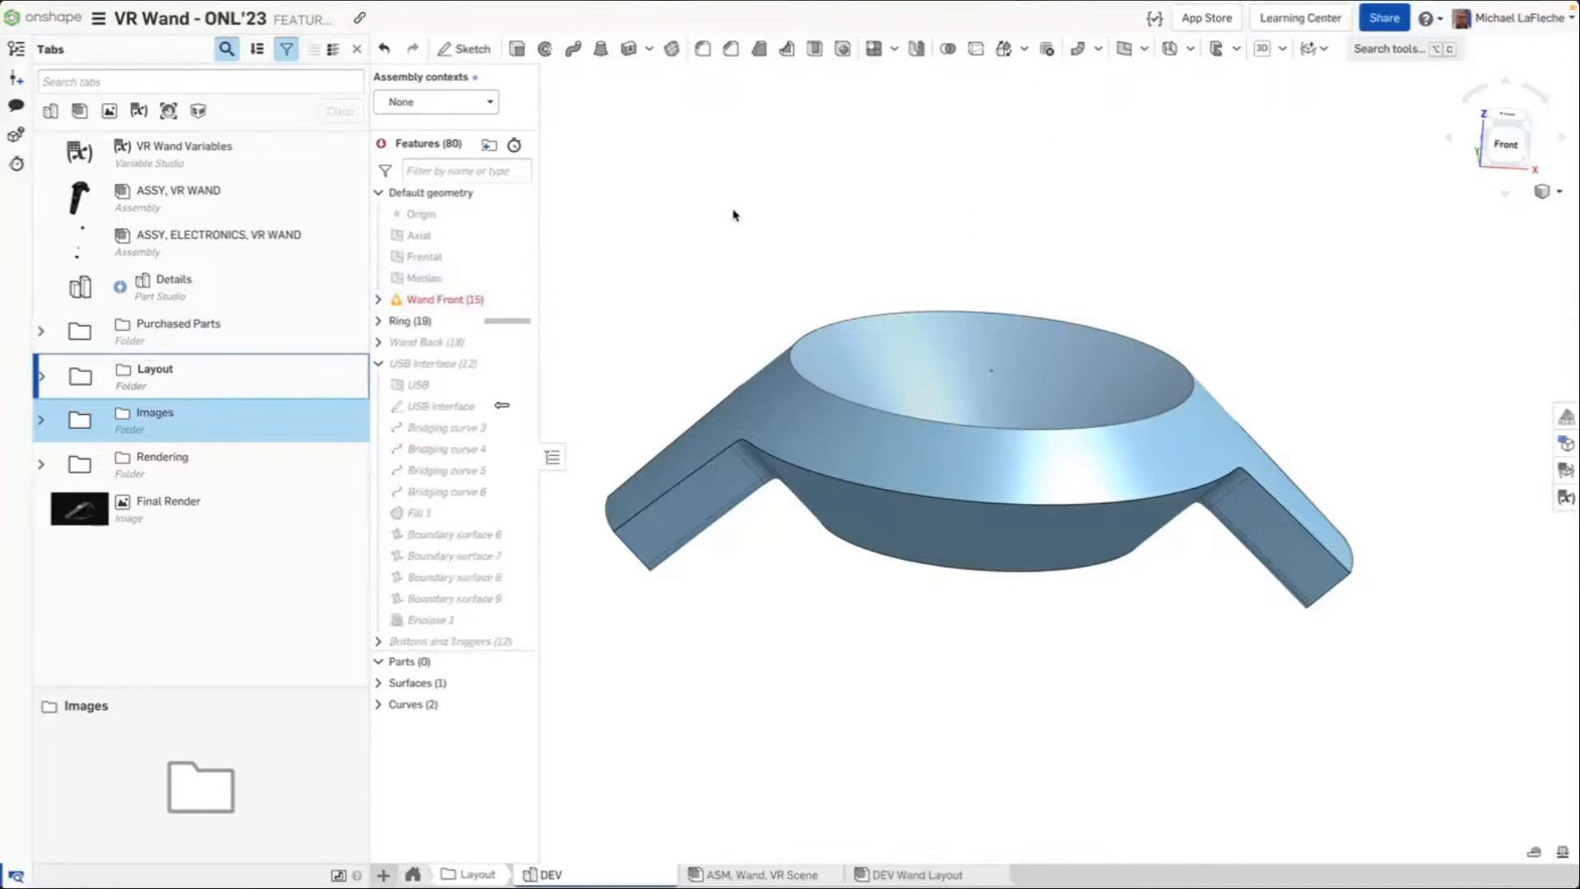
# Restore the FEATURE - DFM workspace to the 'Moved tab ASM, Wand, VR Rendering' history entry
pyautogui.click(16, 49)
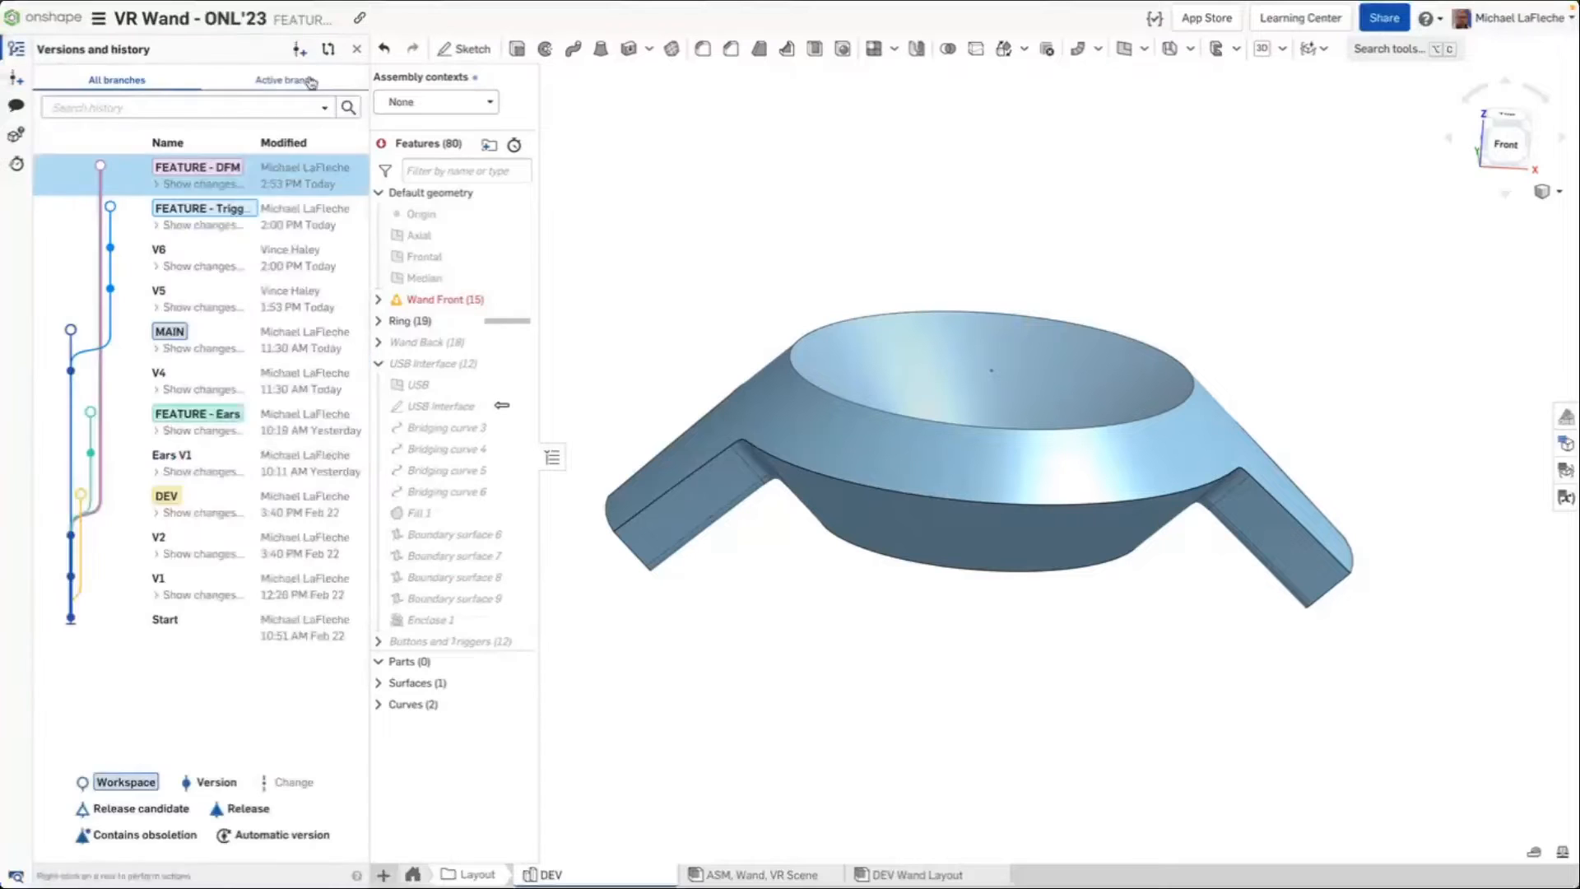
pyautogui.click(284, 181)
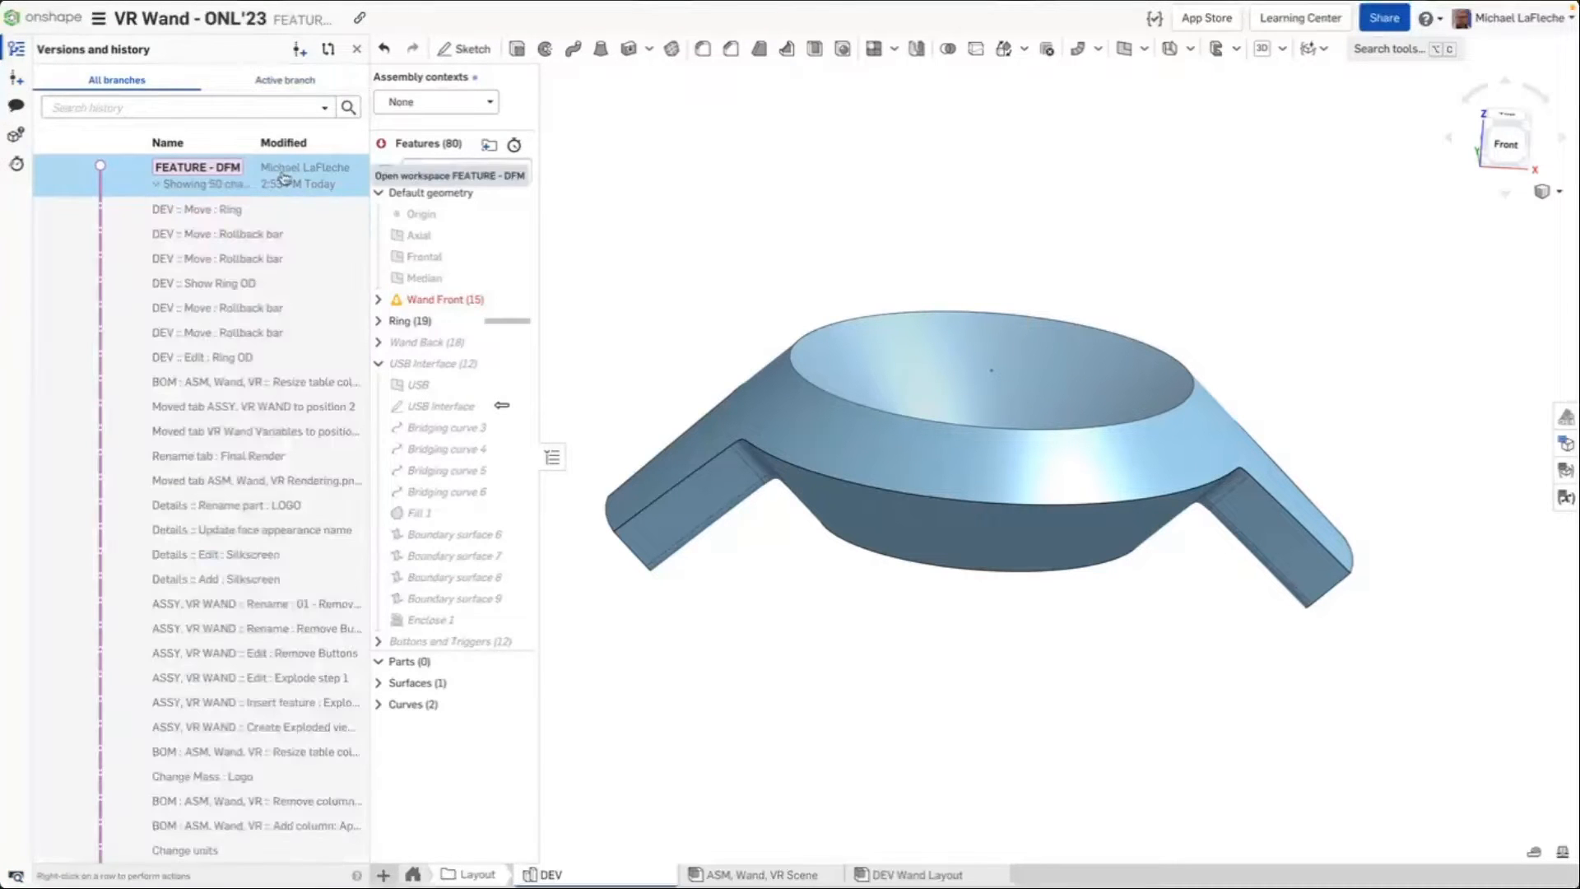
pyautogui.rightClick(220, 479)
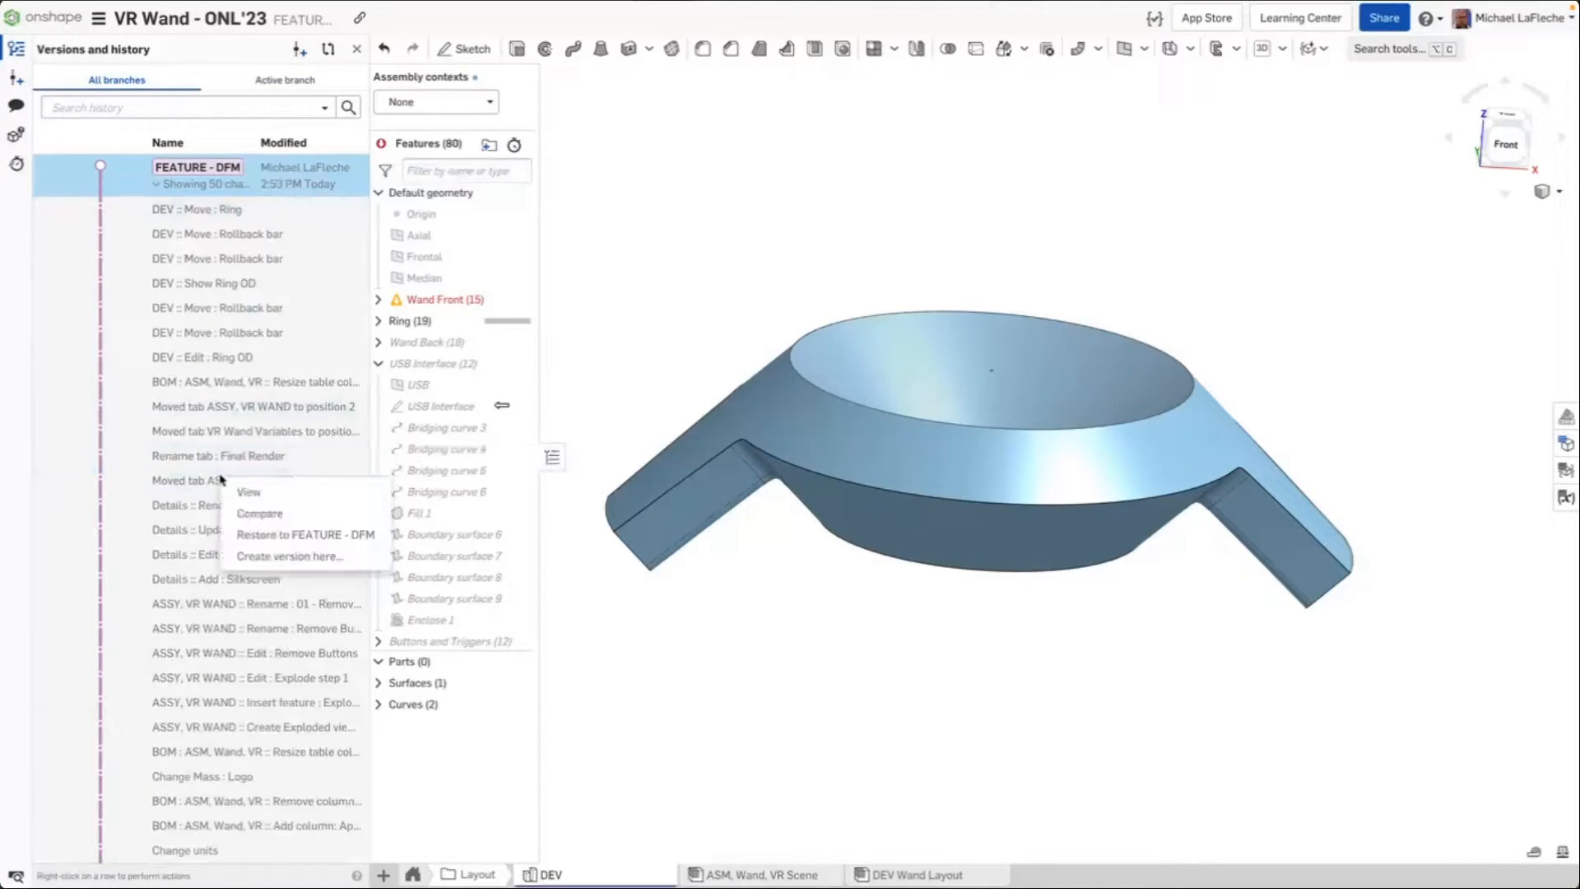
pyautogui.click(305, 534)
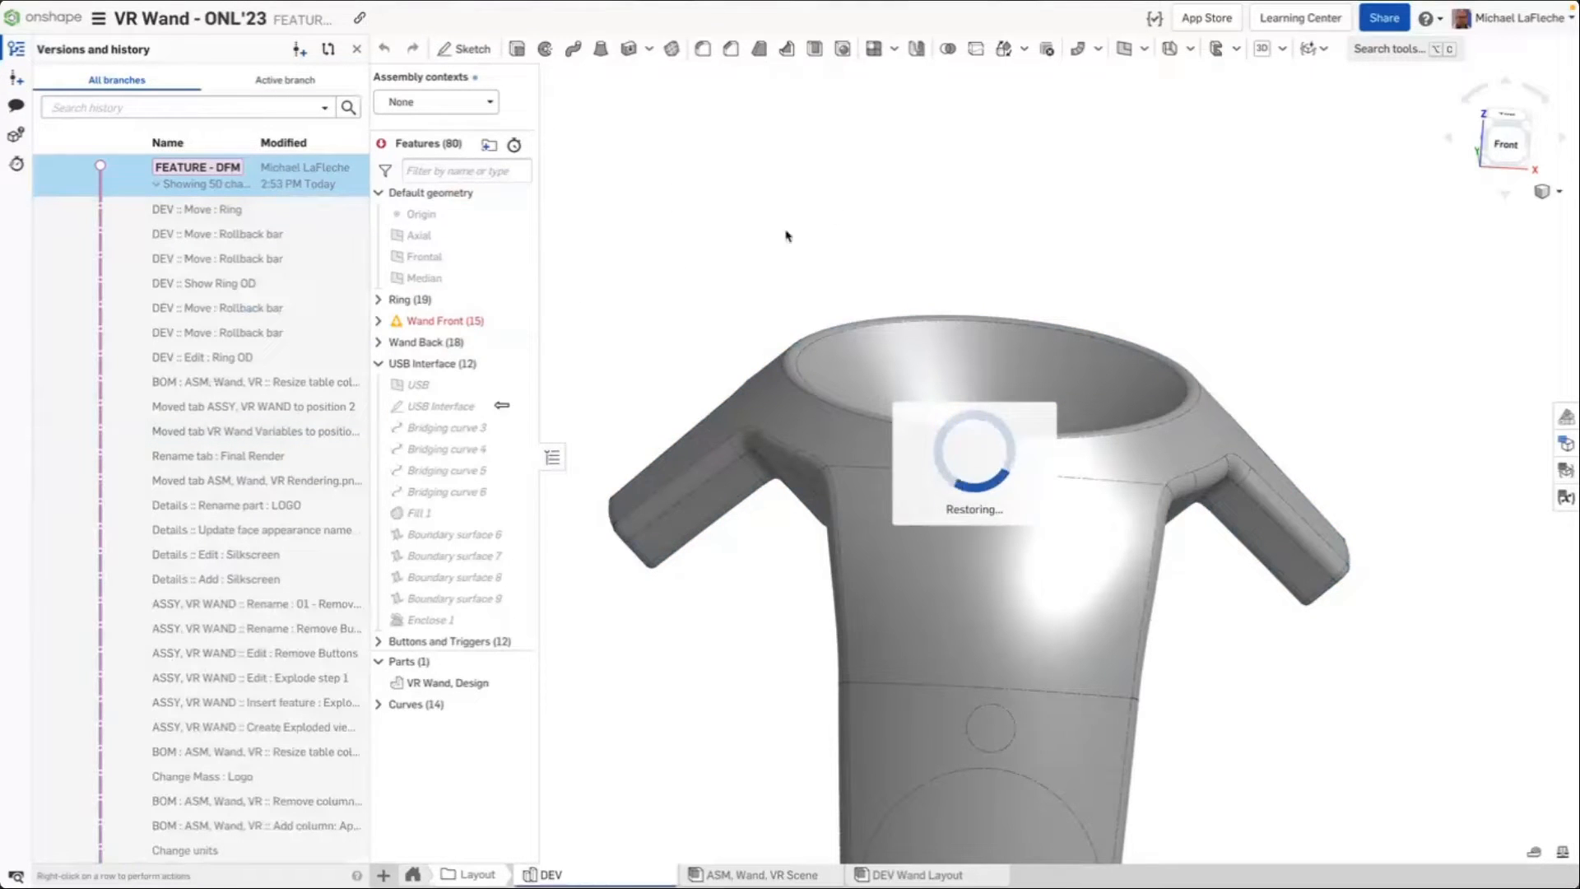
pyautogui.moveTo(871, 192); pyautogui.dragTo(746, 220, button='right')
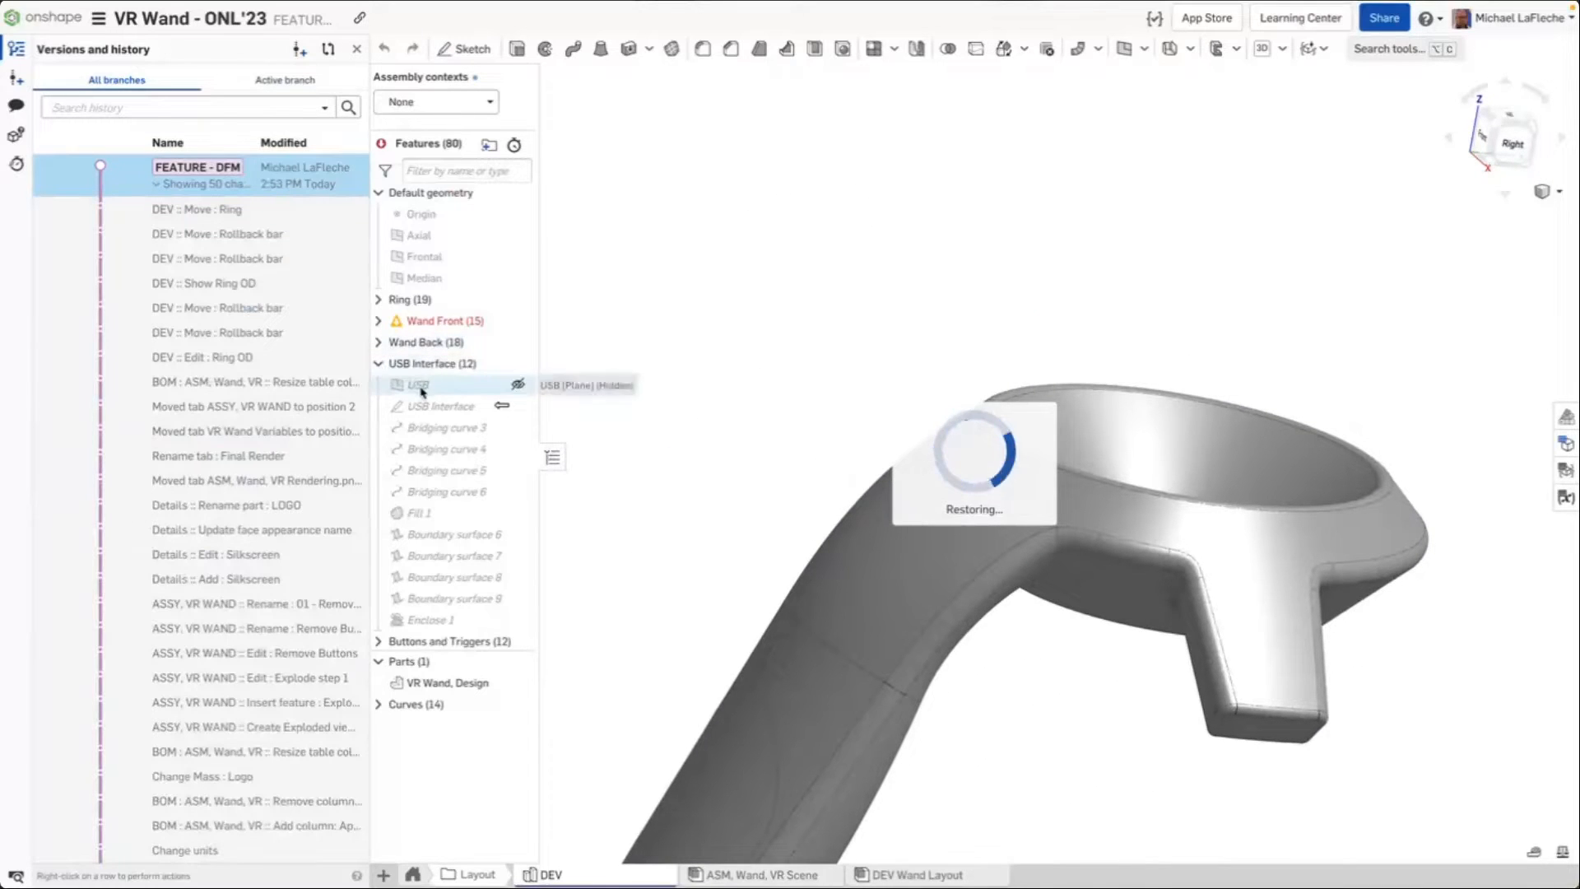
# Open and widen the Comments panel, then view the 'Split with Direction or Normal' comment's linked model state
pyautogui.click(15, 104)
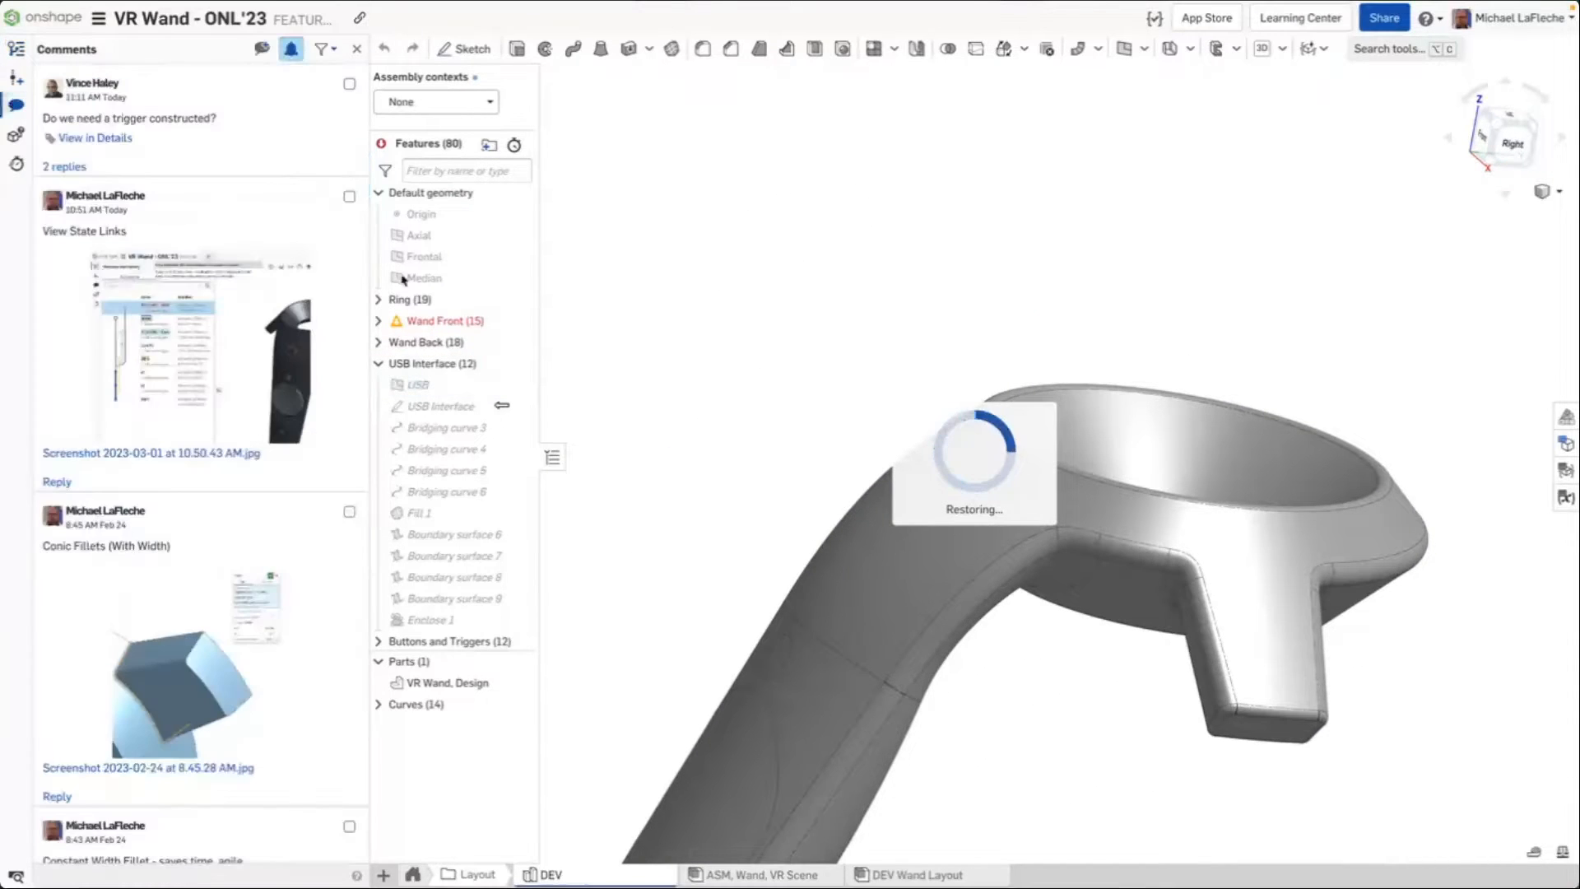
pyautogui.moveTo(367, 251); pyautogui.dragTo(610, 251)
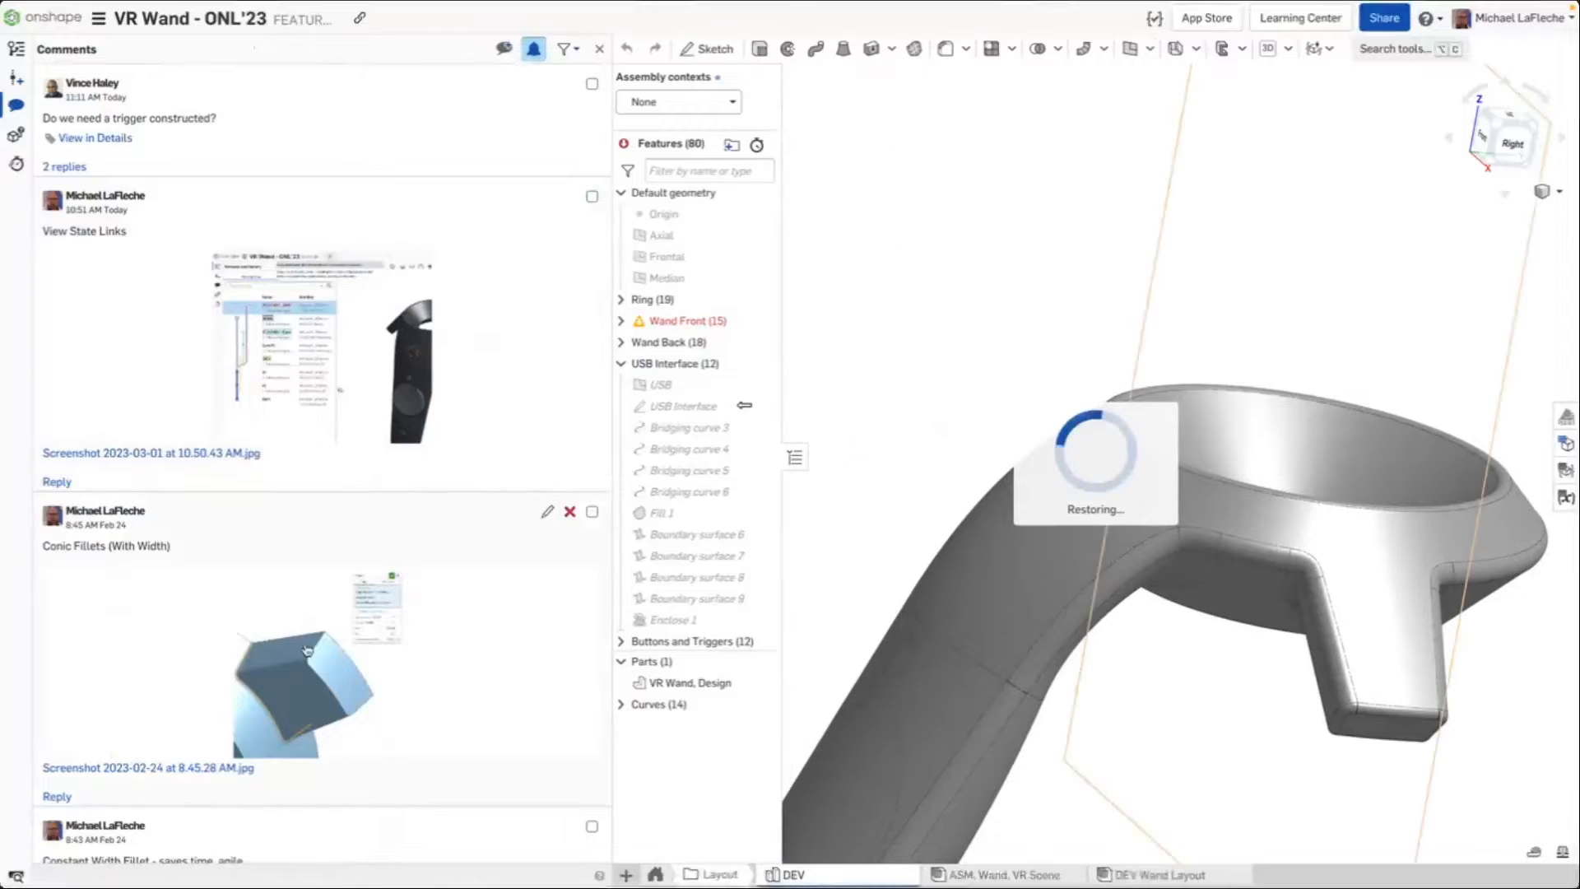
pyautogui.scroll(-10, 303, 645)
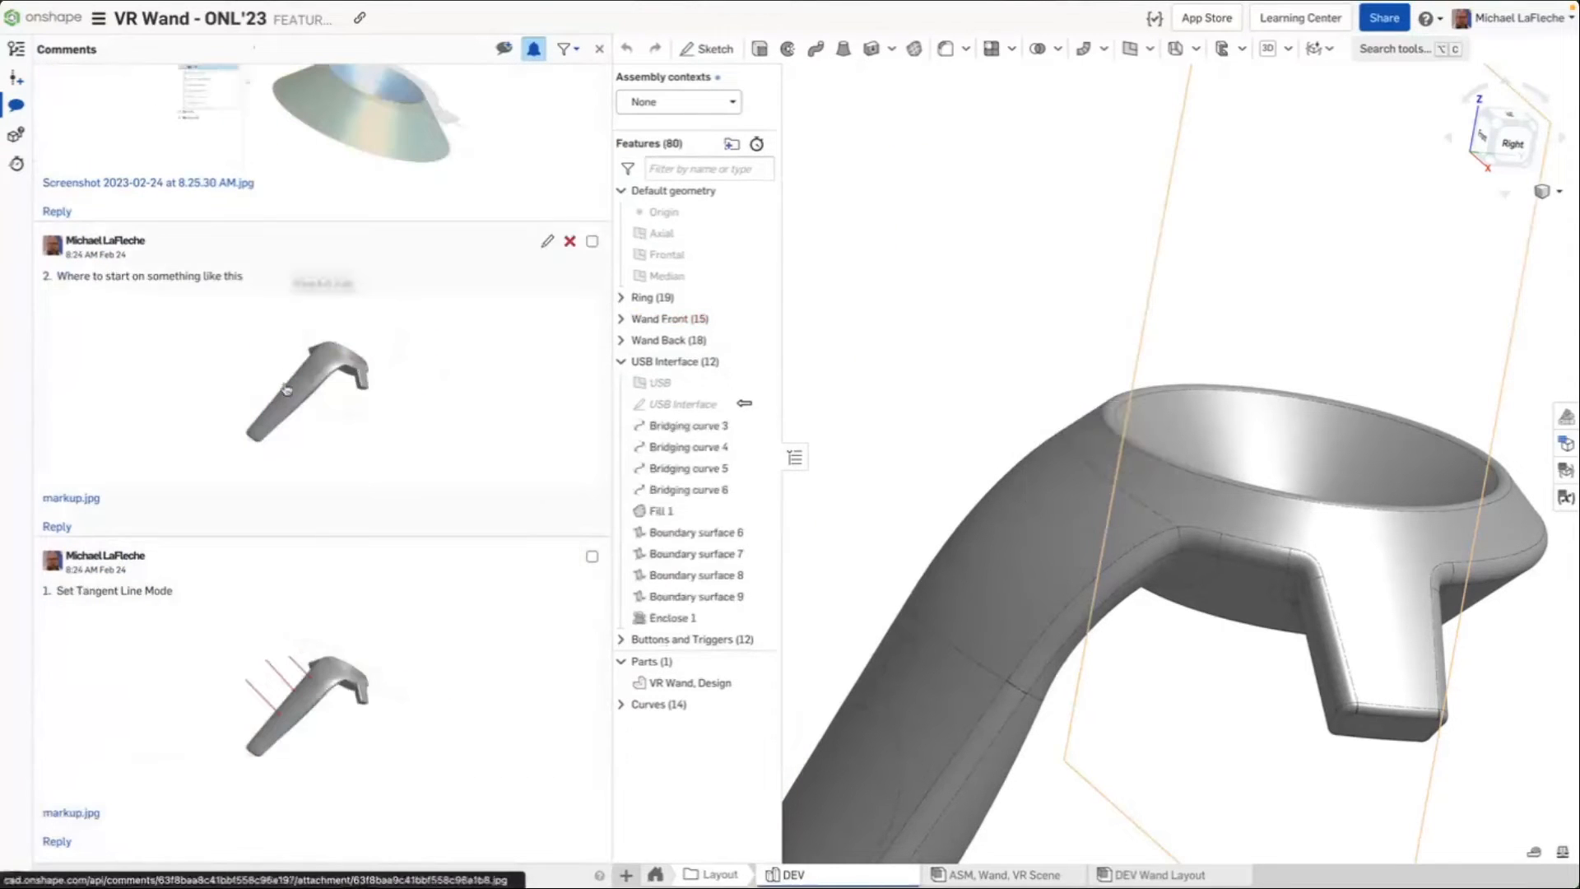
pyautogui.scroll(4, 341, 412)
pyautogui.scroll(1, 340, 397)
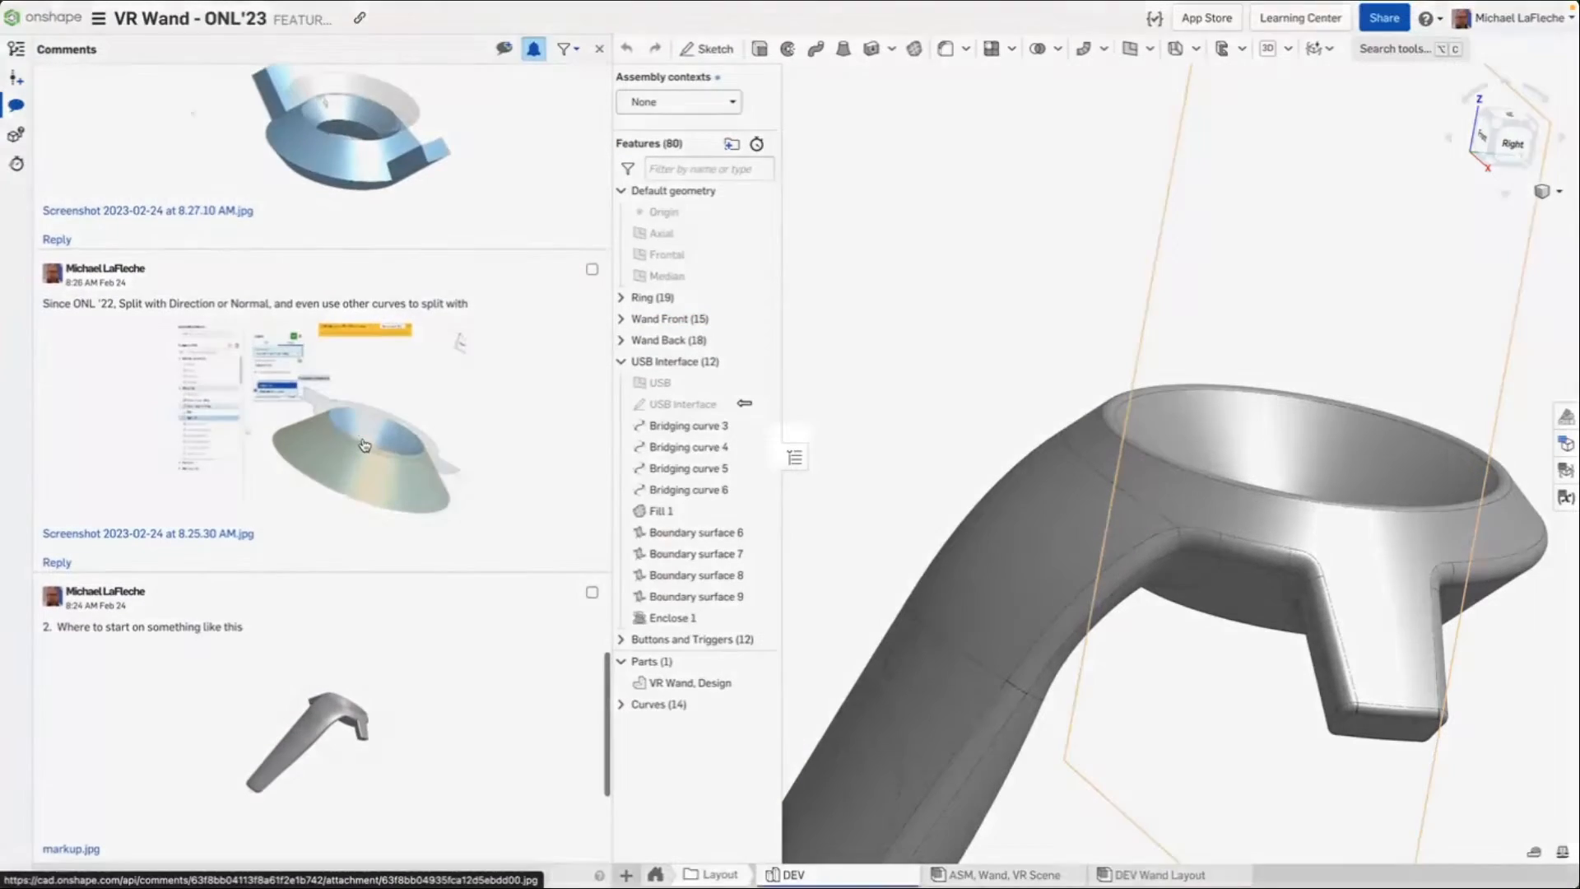
pyautogui.click(362, 447)
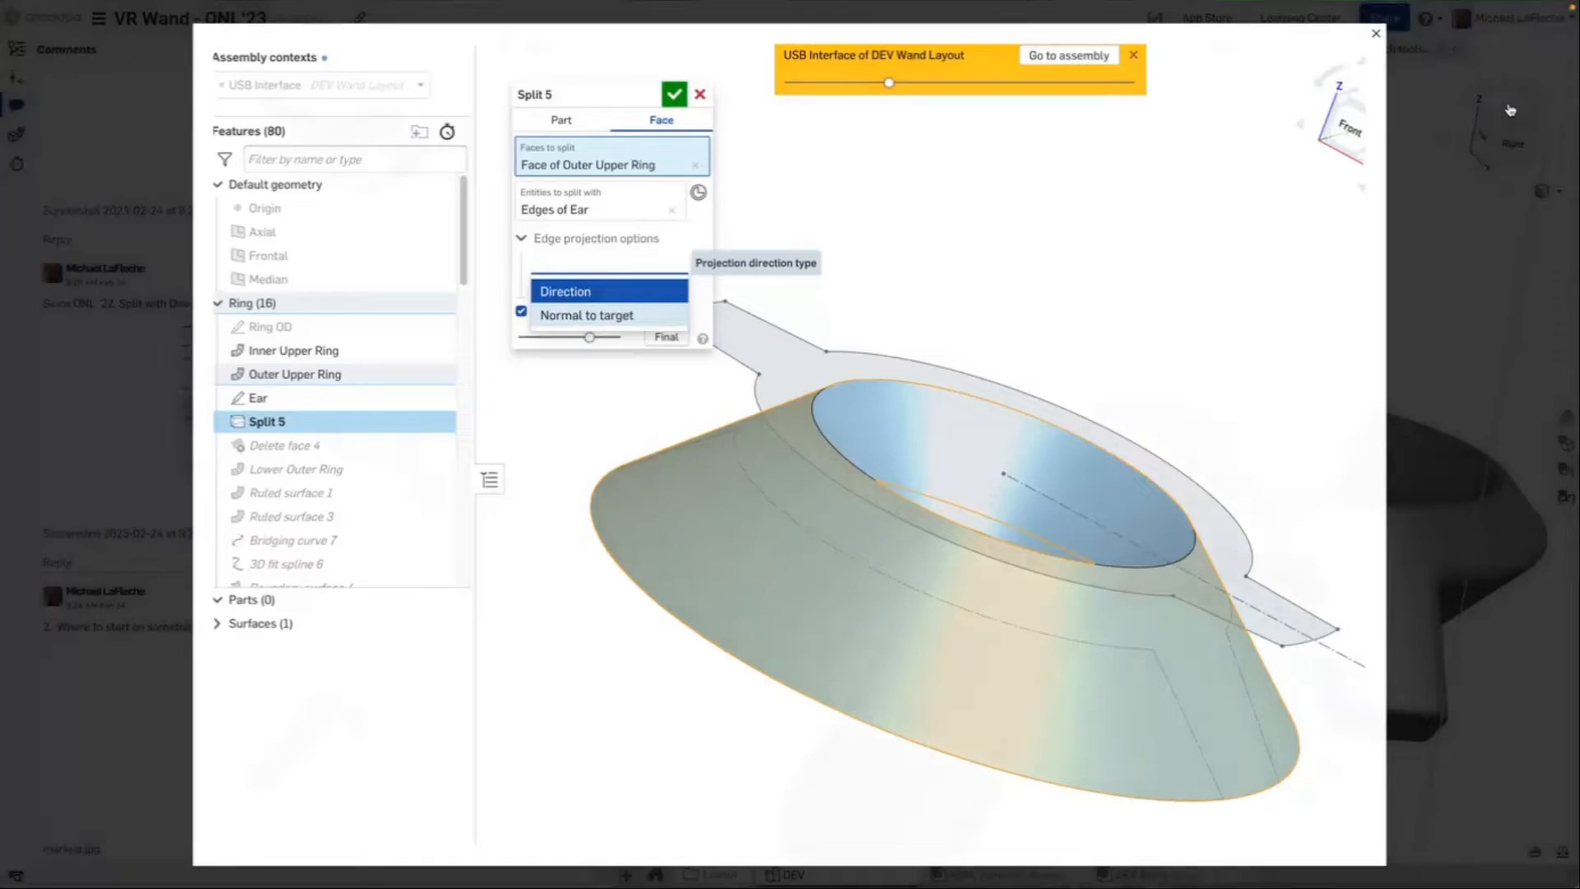
pyautogui.press('Escape')
# View the 'Mutual Trim' comment's linked model state, close it, and scroll through the remaining comments
pyautogui.scroll(3, 337, 294)
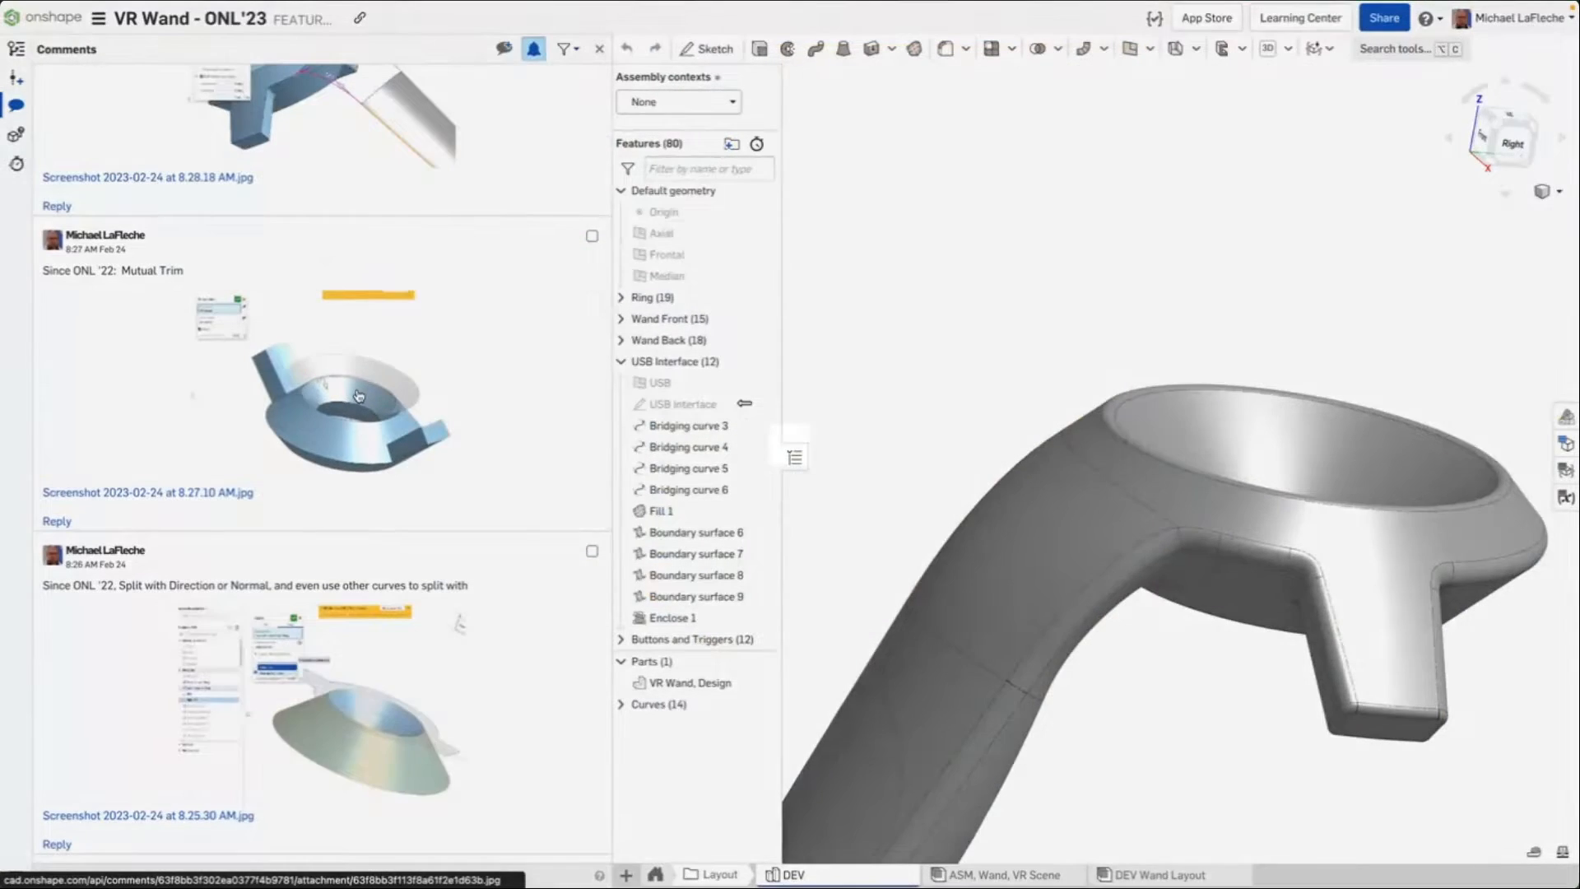
pyautogui.click(358, 395)
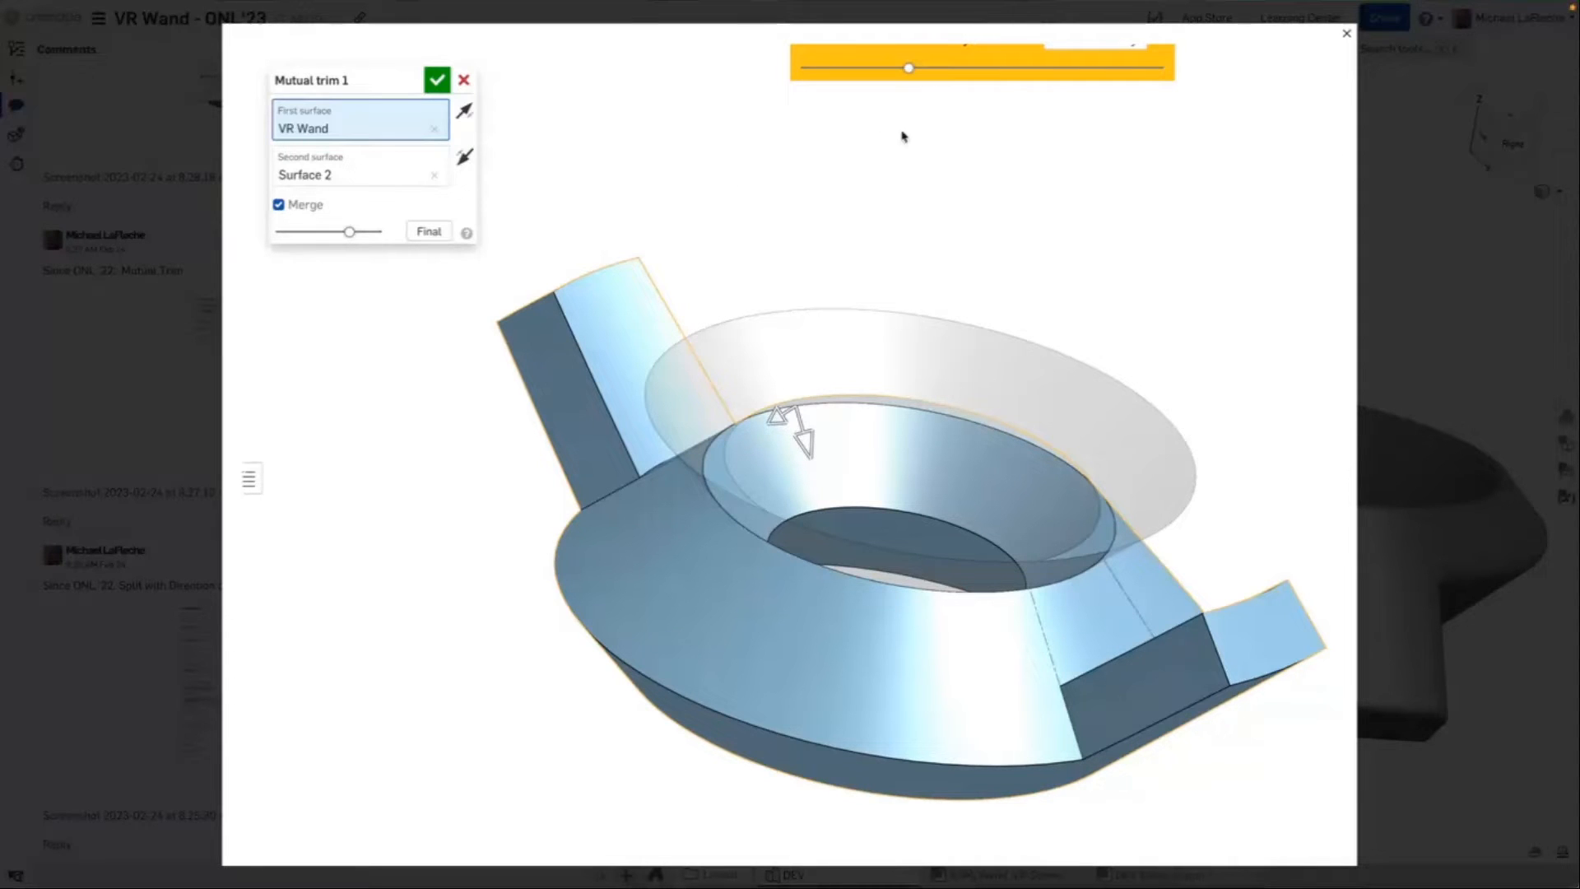
pyautogui.click(1451, 140)
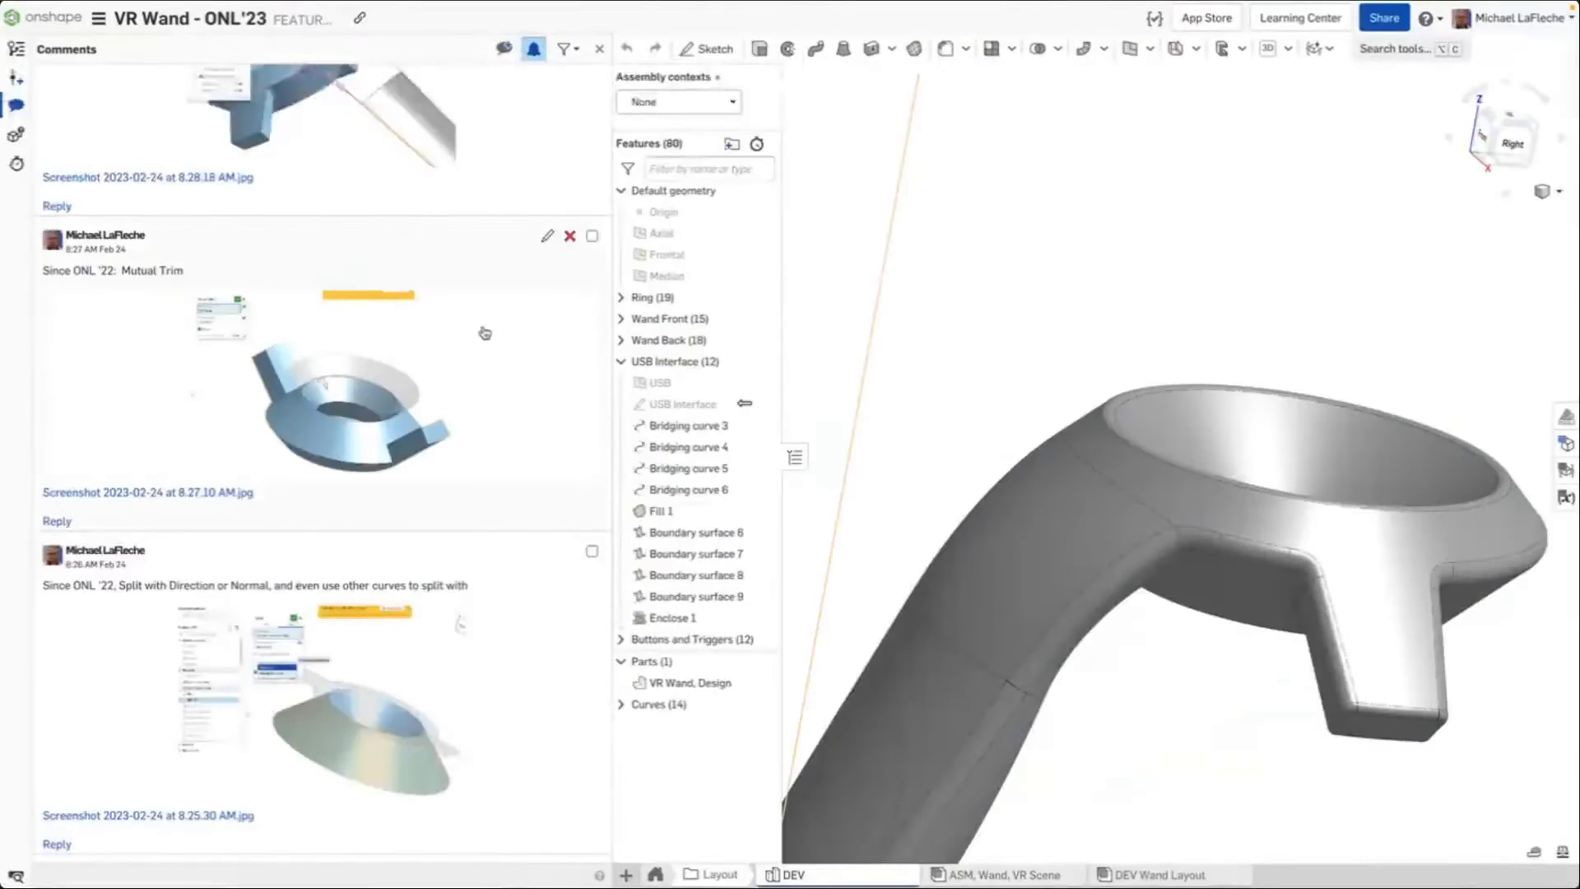
pyautogui.scroll(3, 404, 372)
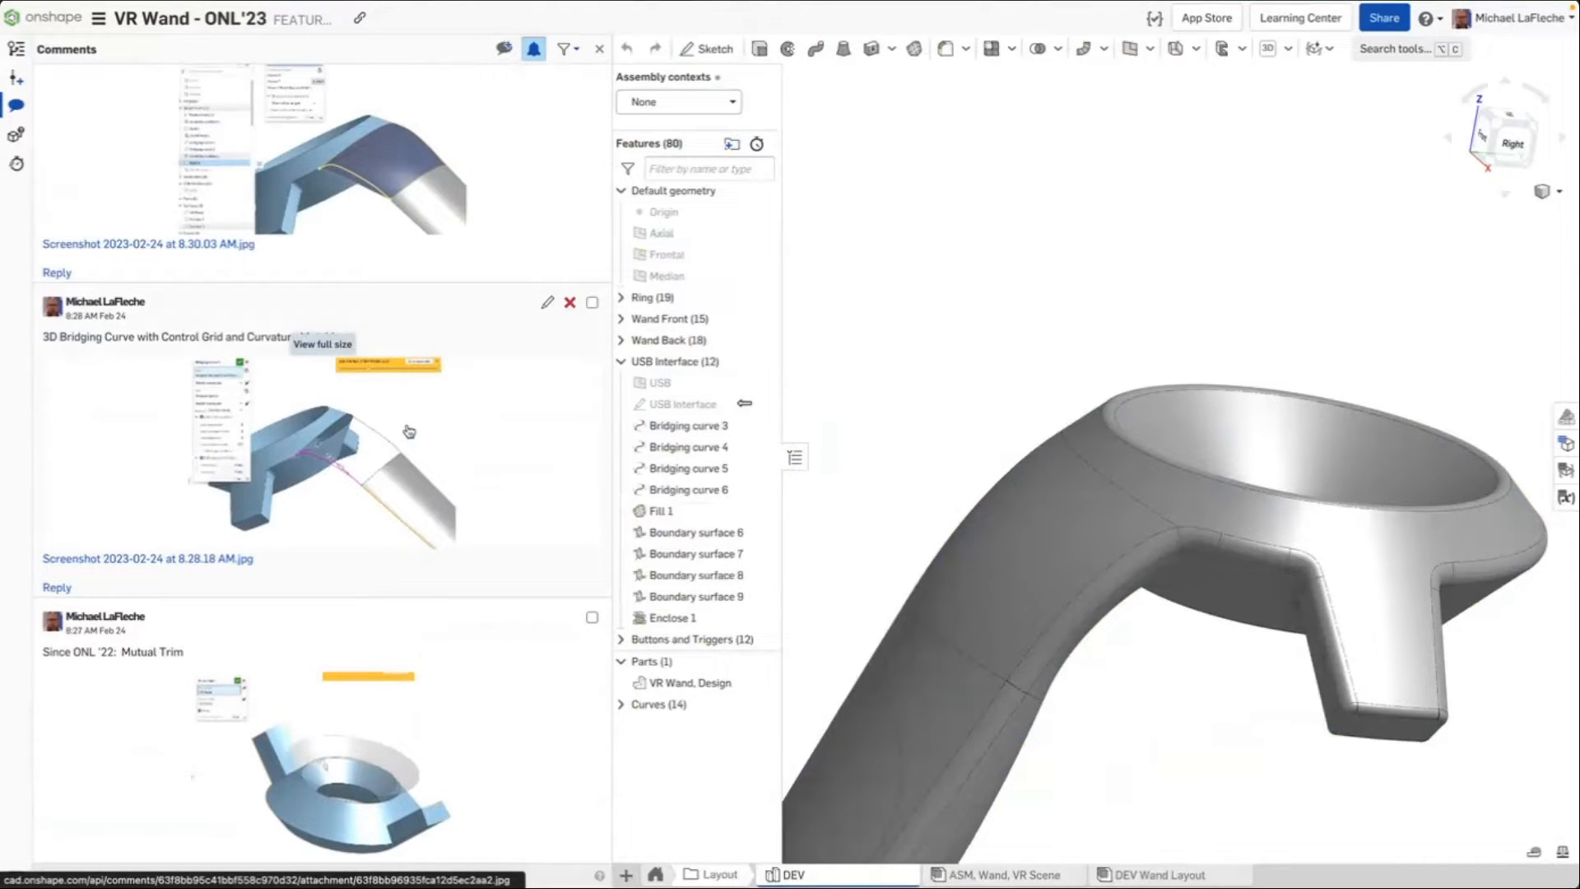
# Narrow the Comments panel and select the handle surface patch below the ring to inspect it
pyautogui.moveTo(614, 290); pyautogui.dragTo(306, 282)
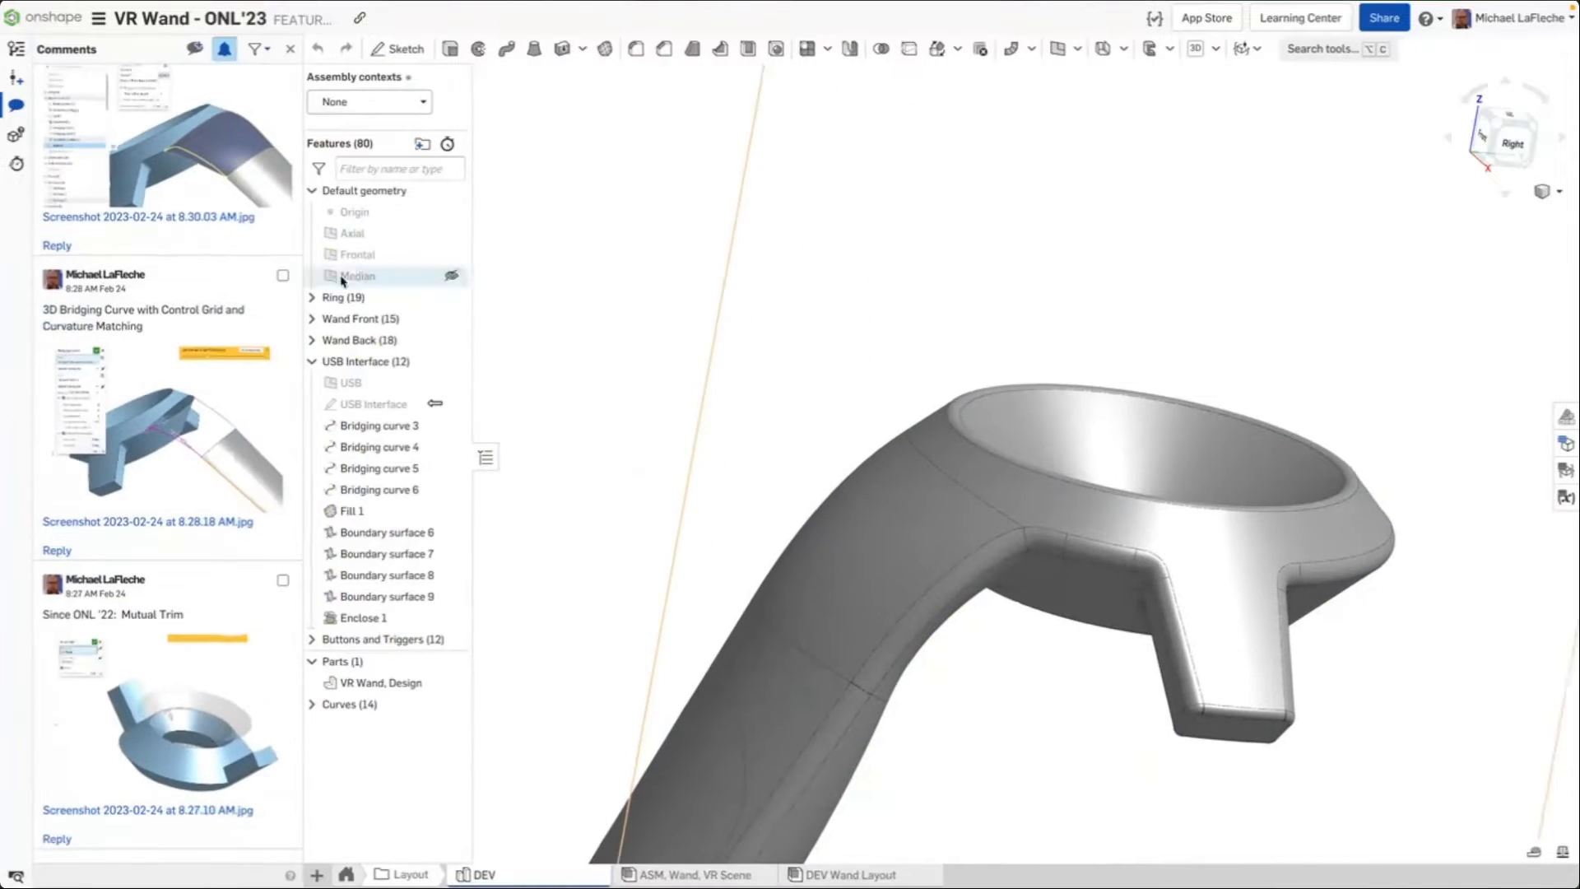
pyautogui.scroll(-3, 819, 402)
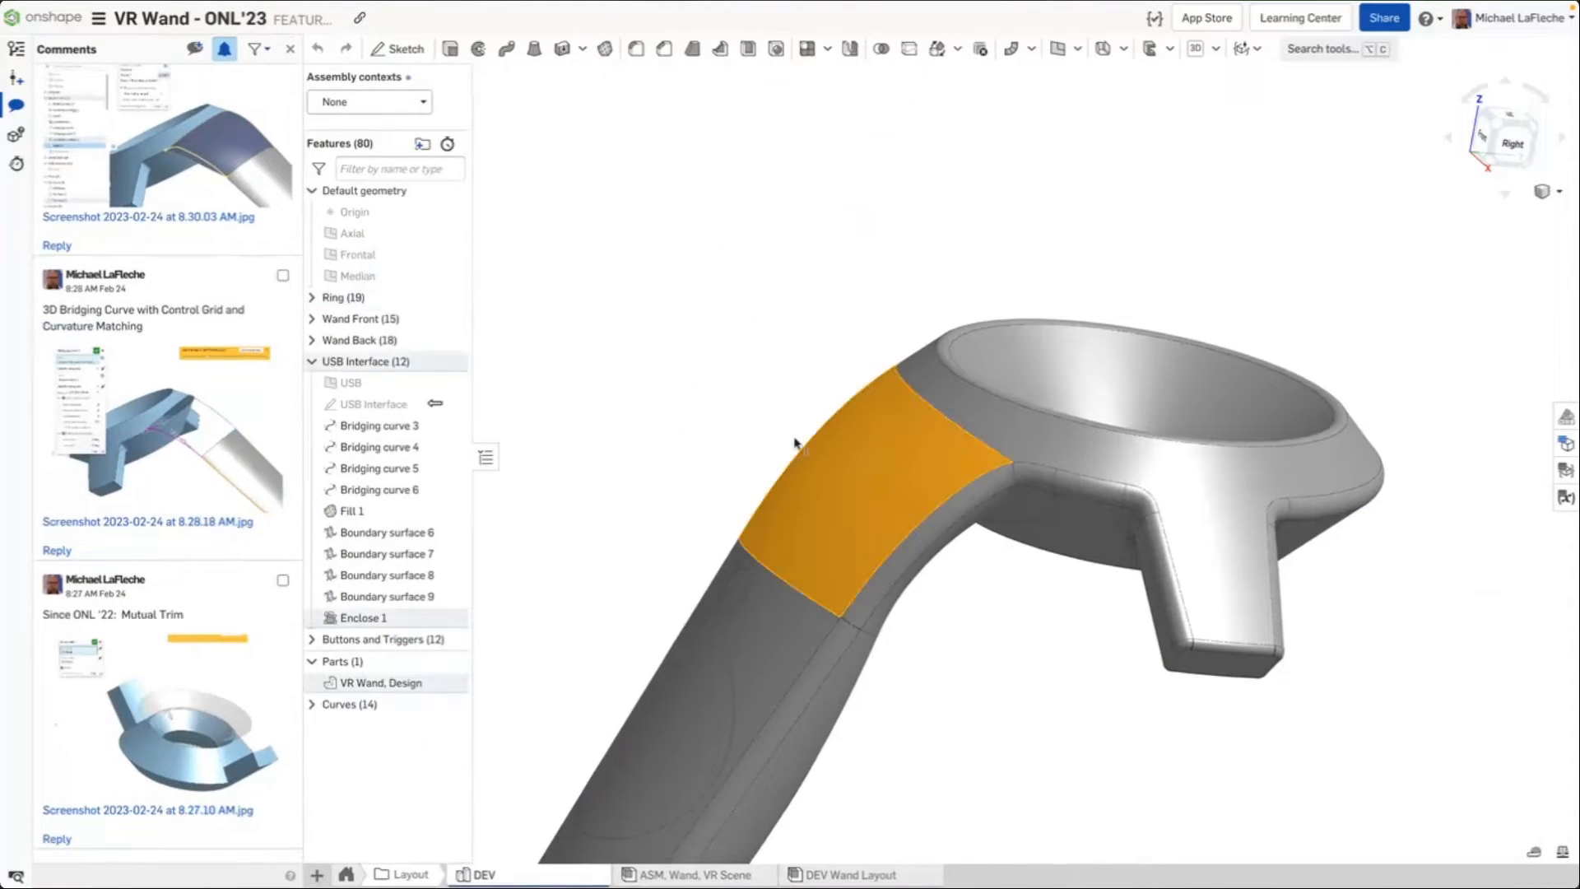
pyautogui.click(886, 445)
pyautogui.moveTo(860, 491); pyautogui.dragTo(885, 398, button='right')
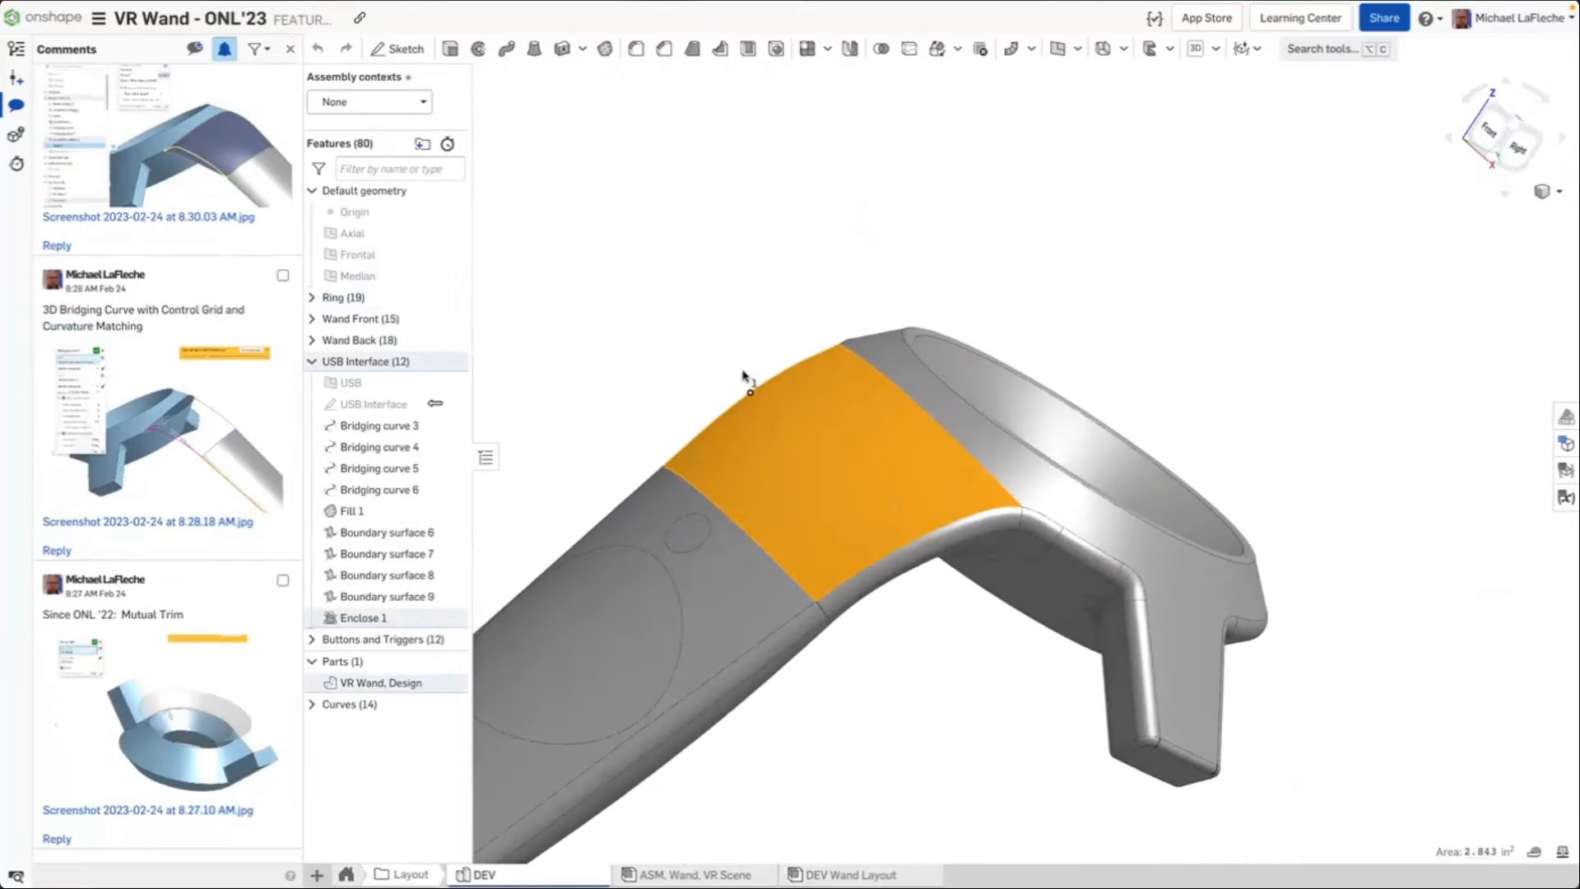
pyautogui.scroll(3, 892, 316)
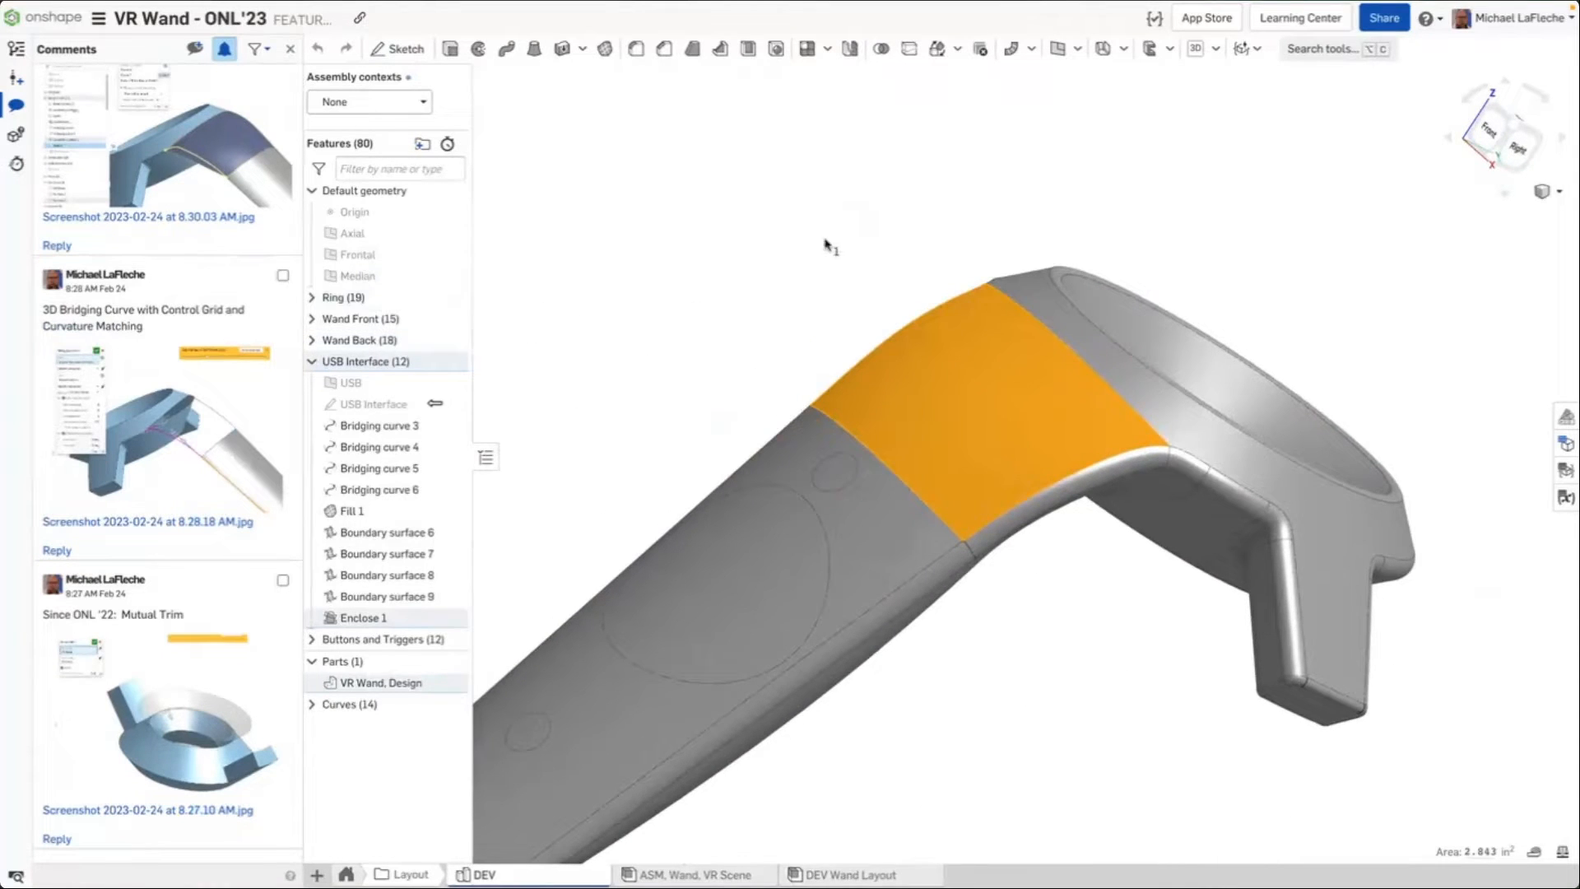
pyautogui.click(736, 239)
# Roll the feature list back to just after the USB Interface sketch in the USB Interface folder
pyautogui.rightClick(367, 511)
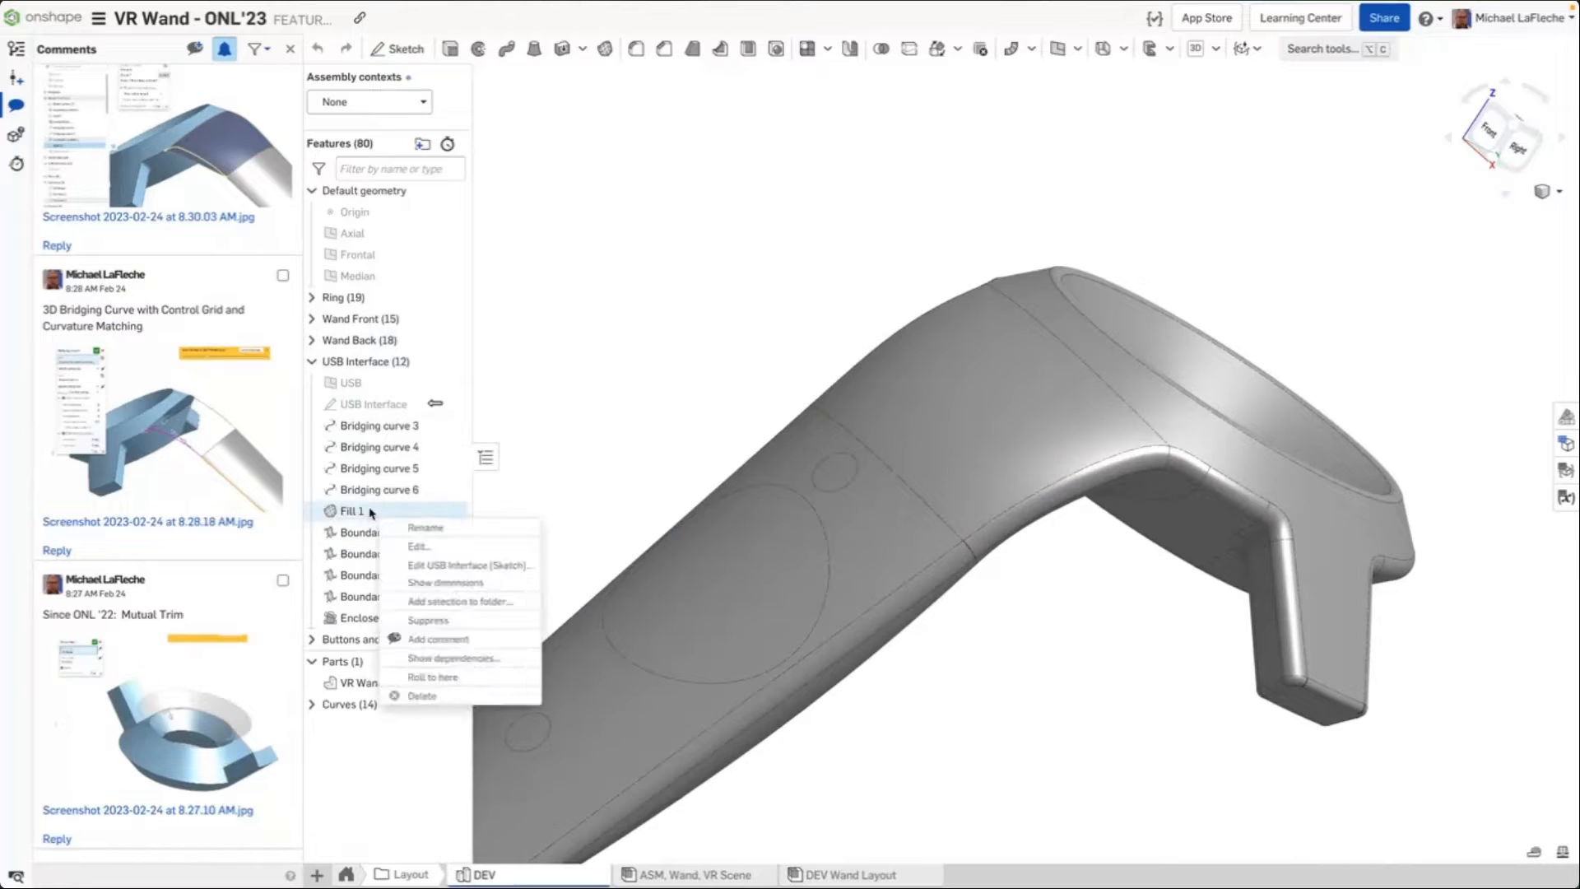
pyautogui.click(441, 679)
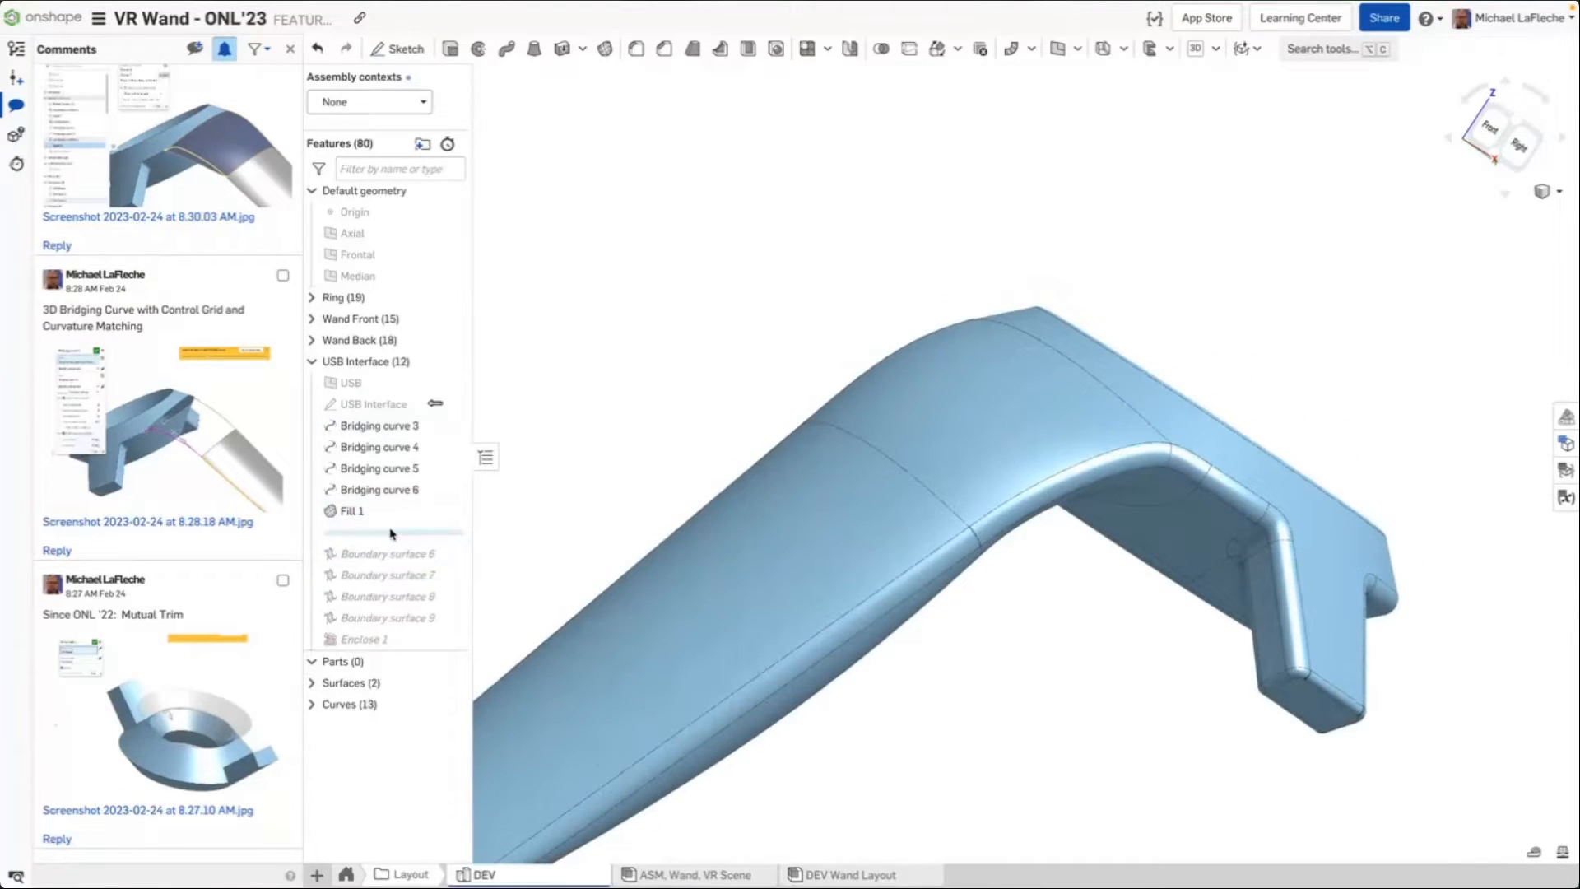
pyautogui.scroll(-5, 608, 383)
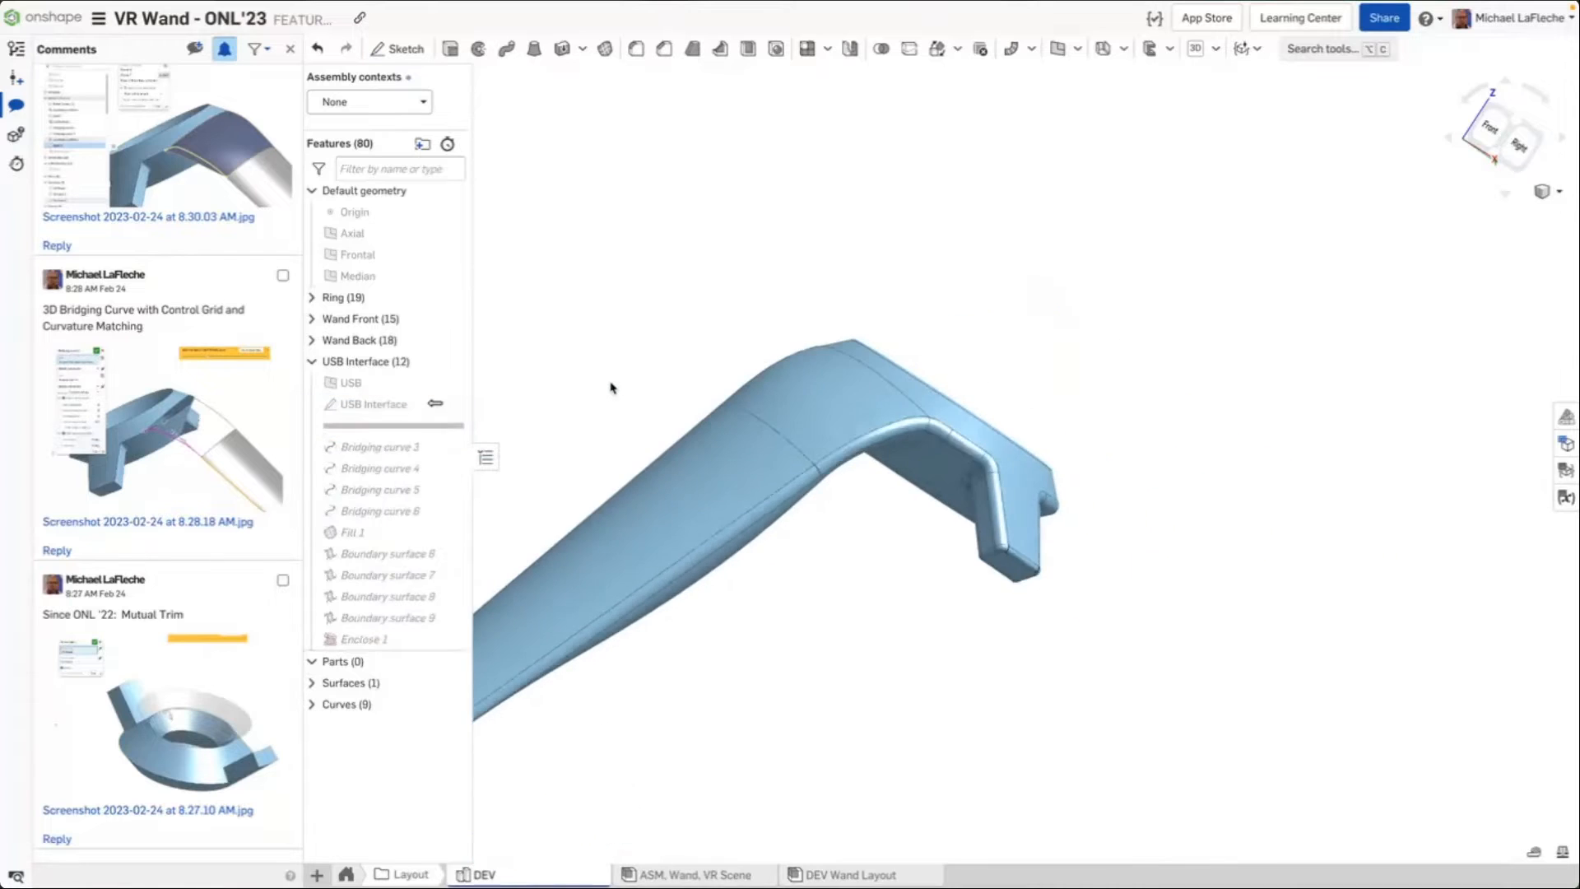
pyautogui.moveTo(620, 388); pyautogui.dragTo(991, 236, button='middle')
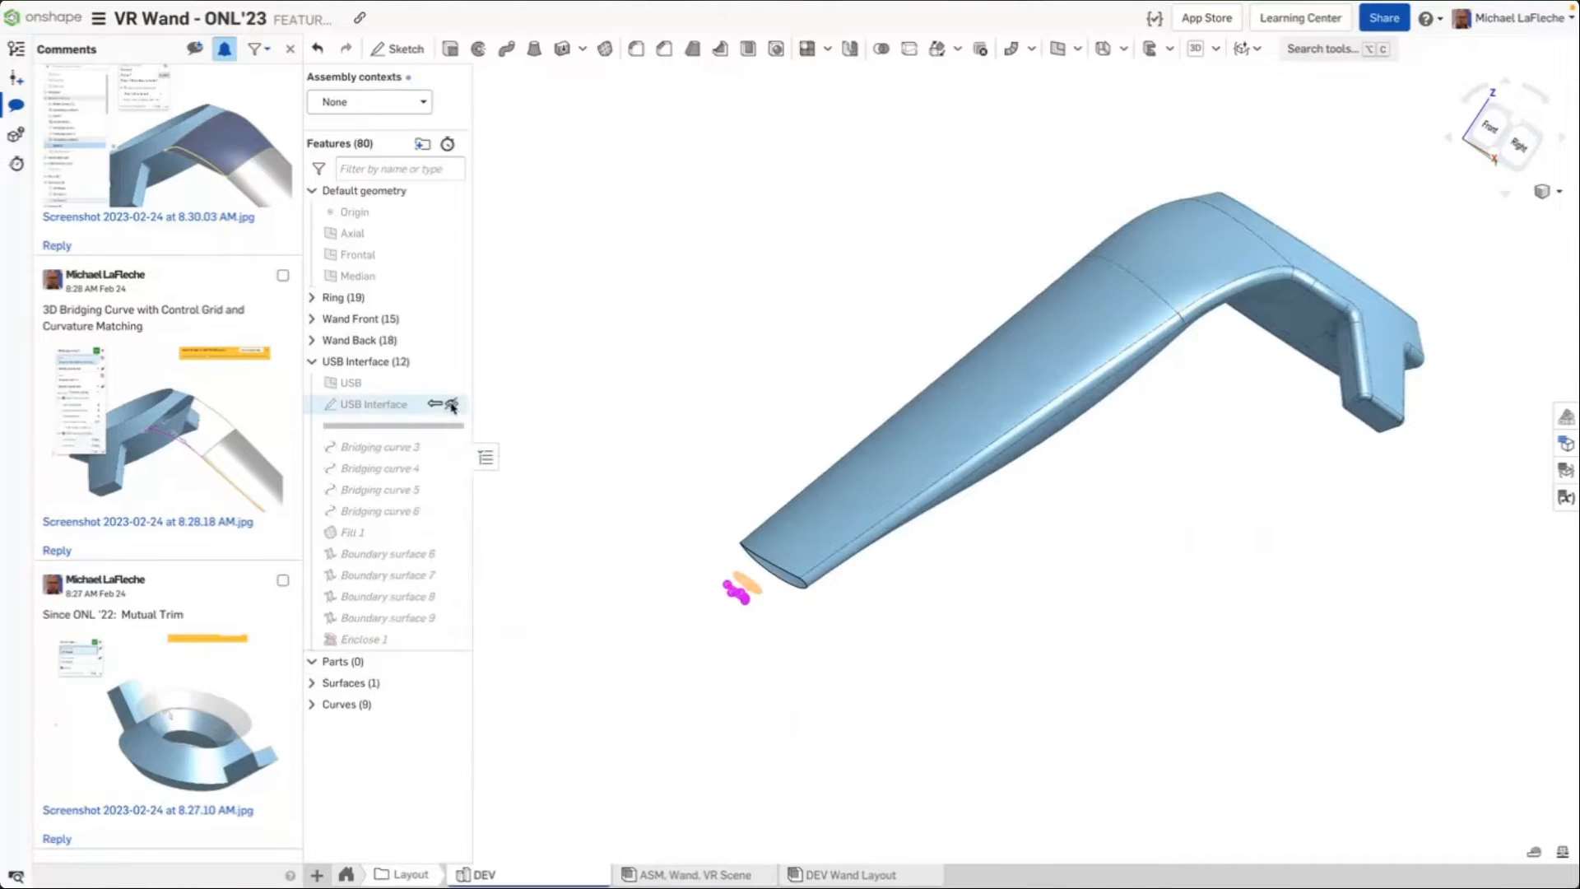
pyautogui.moveTo(765, 406)
pyautogui.mouseDown(button='right')
pyautogui.moveTo(784, 387)
pyautogui.moveTo(774, 399)
pyautogui.mouseUp(button='right')
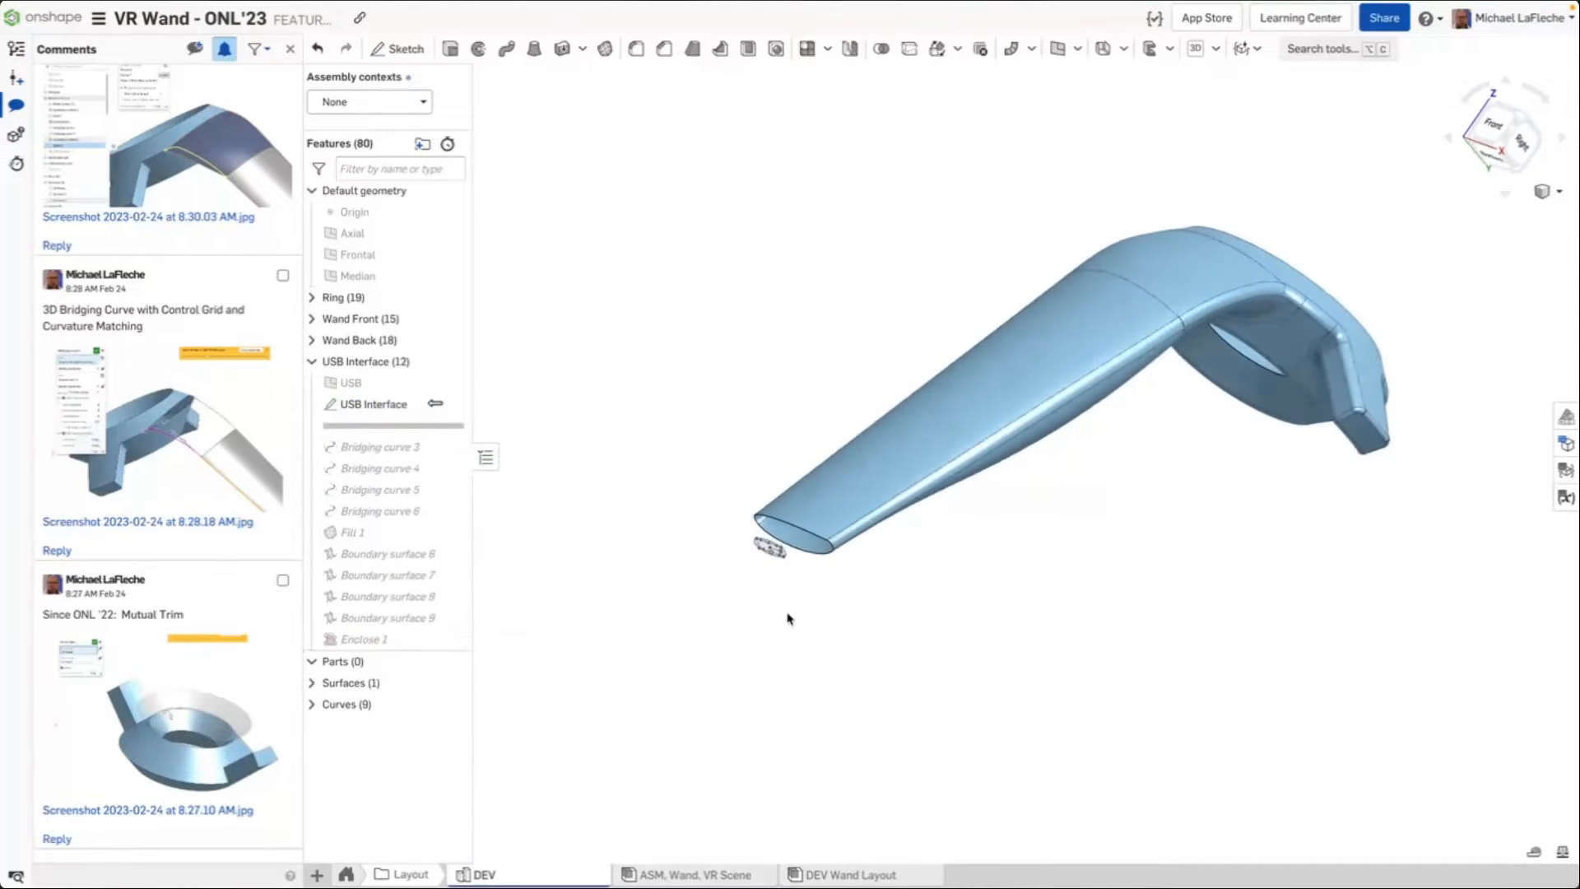
# Select the USB plane and set the assembly context to USB Interface from DEV Wand Layout
pyautogui.scroll(5, 787, 615)
pyautogui.click(397, 383)
pyautogui.moveTo(689, 431); pyautogui.dragTo(644, 461, button='right')
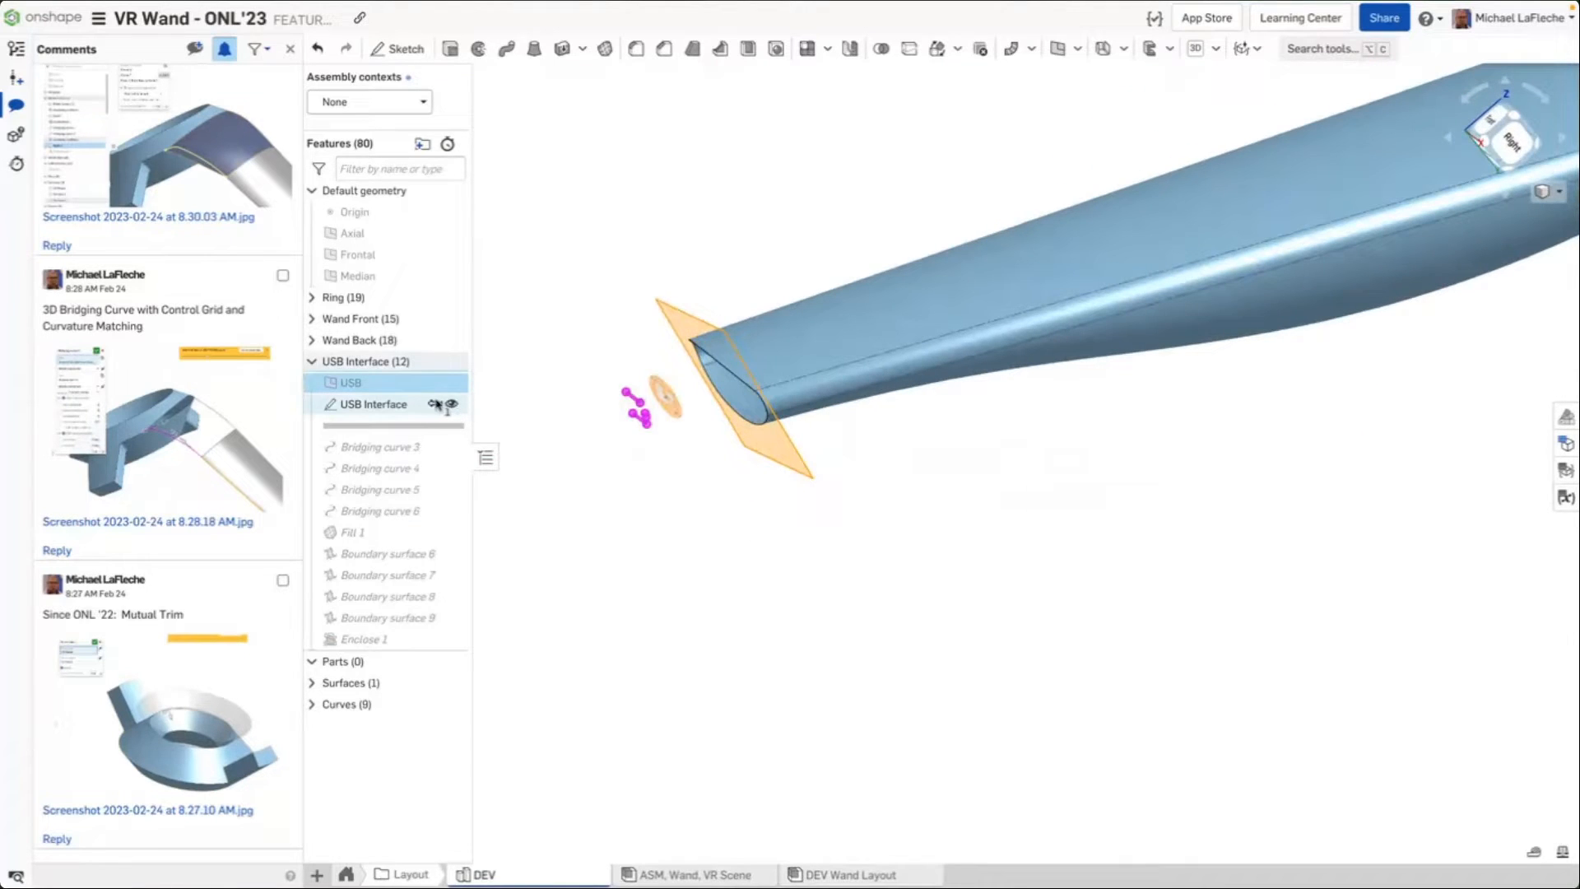
pyautogui.click(370, 102)
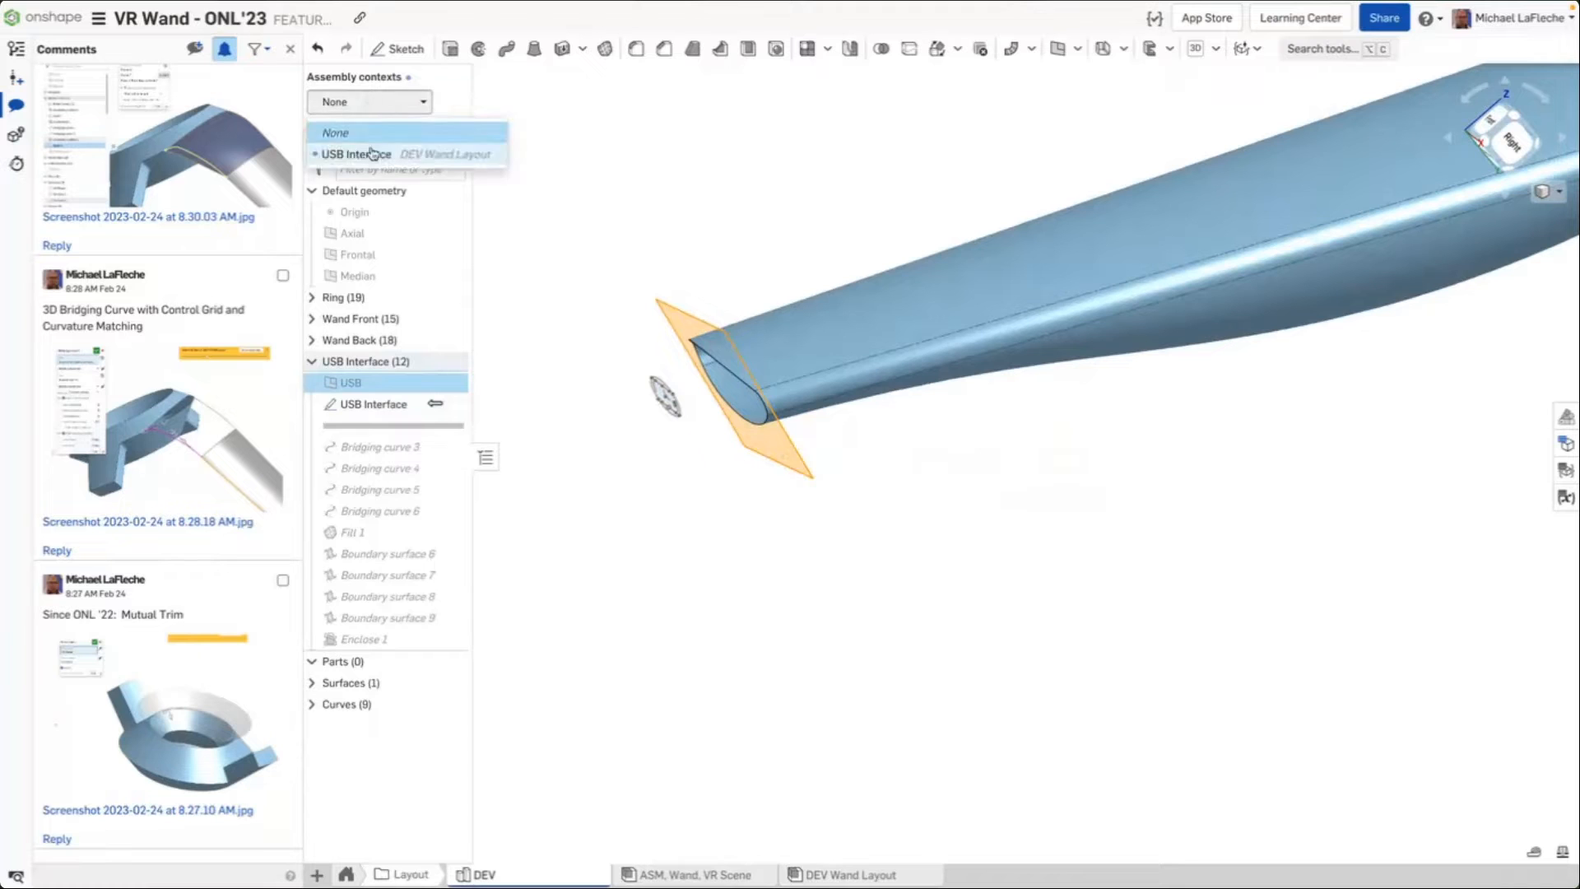
pyautogui.click(354, 152)
pyautogui.click(667, 201)
pyautogui.moveTo(571, 412); pyautogui.dragTo(672, 412, button='right')
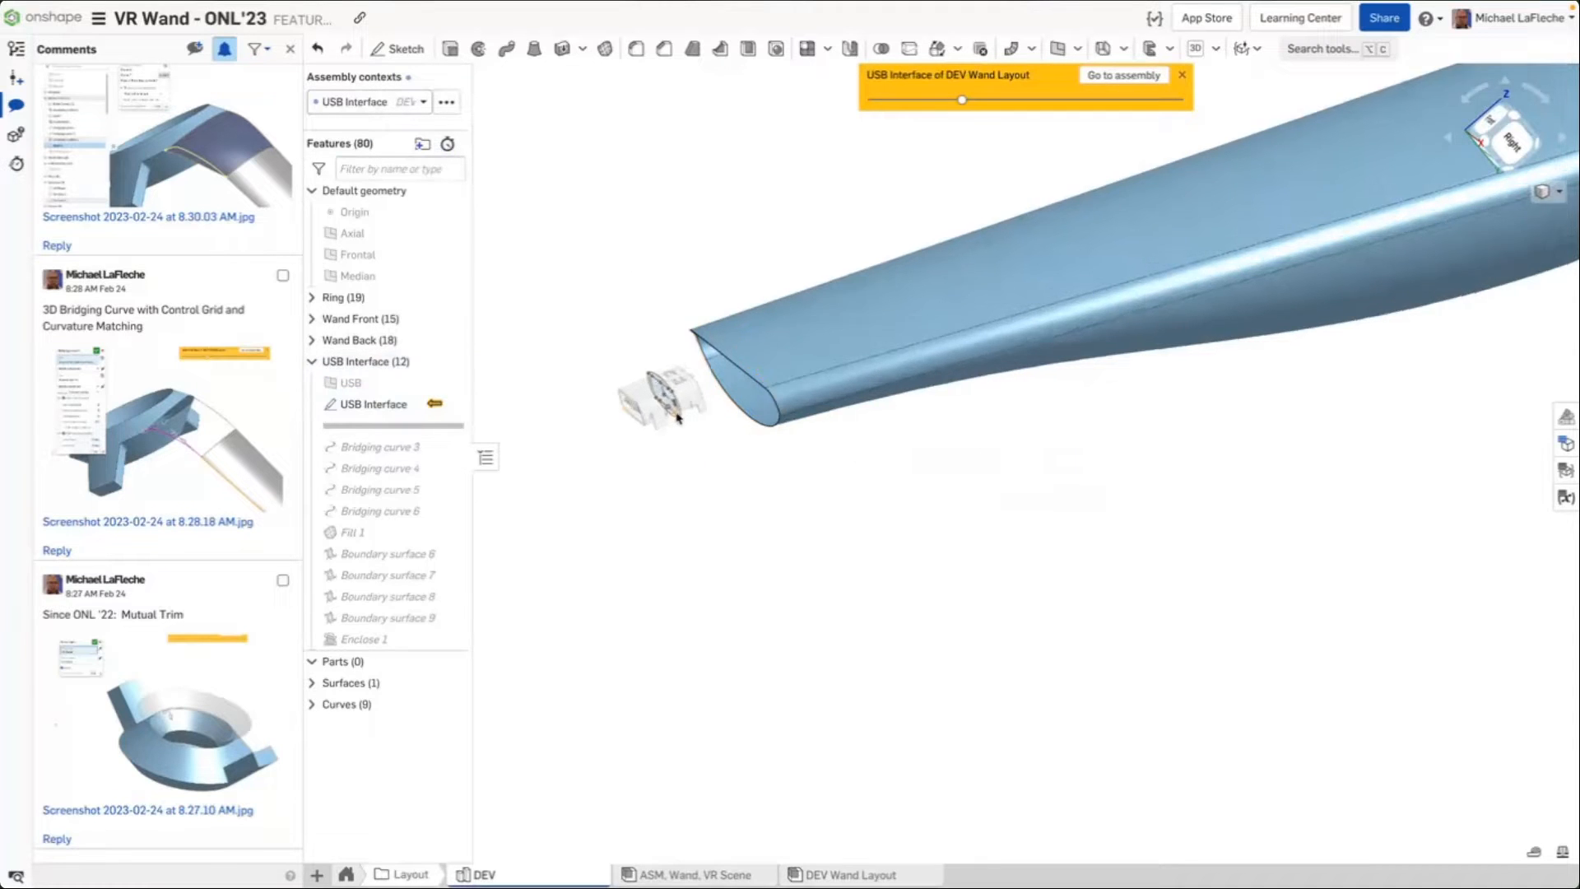
# Orbit and zoom around the USB connector at the wand's tip to examine how it fits the handle end
pyautogui.scroll(3, 673, 411)
pyautogui.moveTo(755, 384); pyautogui.dragTo(792, 386, button='right')
pyautogui.scroll(3, 791, 386)
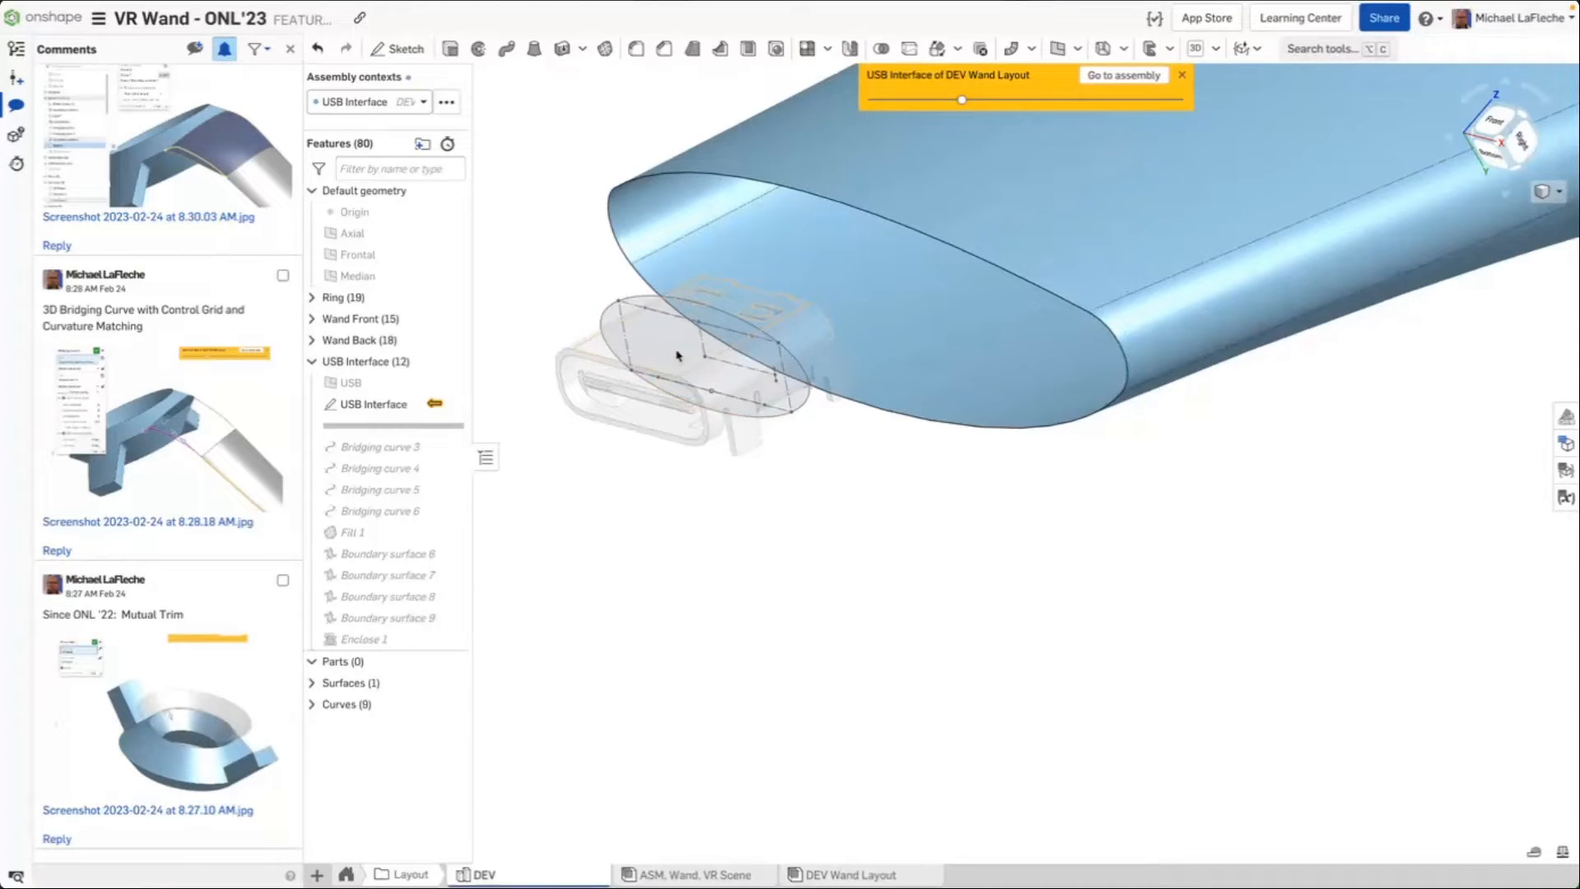
pyautogui.scroll(-3, 677, 340)
pyautogui.moveTo(697, 357); pyautogui.dragTo(697, 497, button='middle')
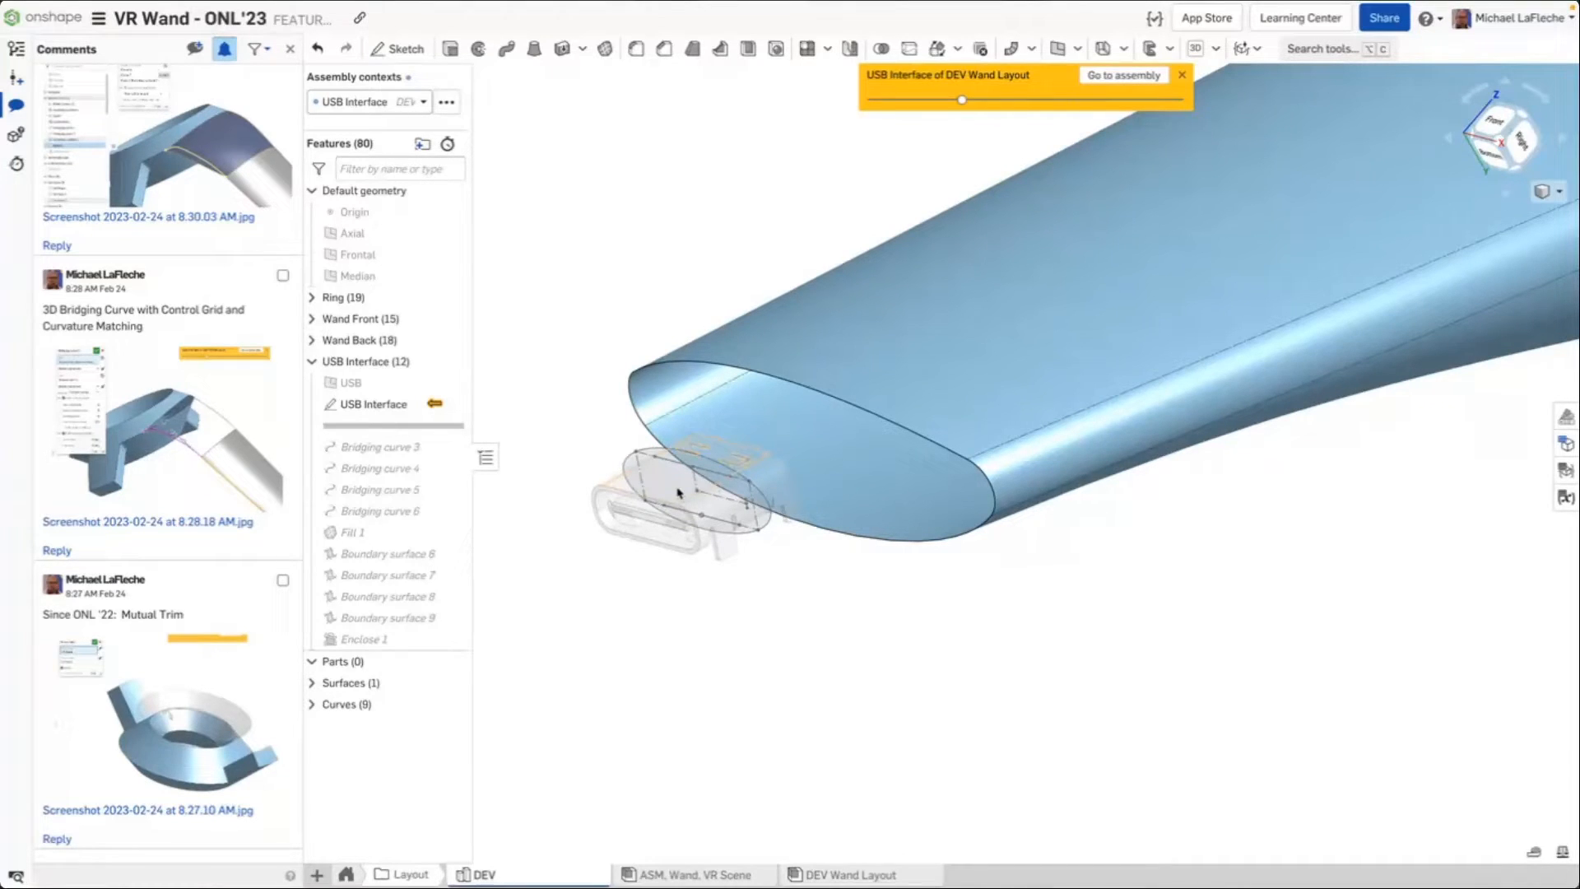
pyautogui.moveTo(680, 494); pyautogui.dragTo(731, 550, button='right')
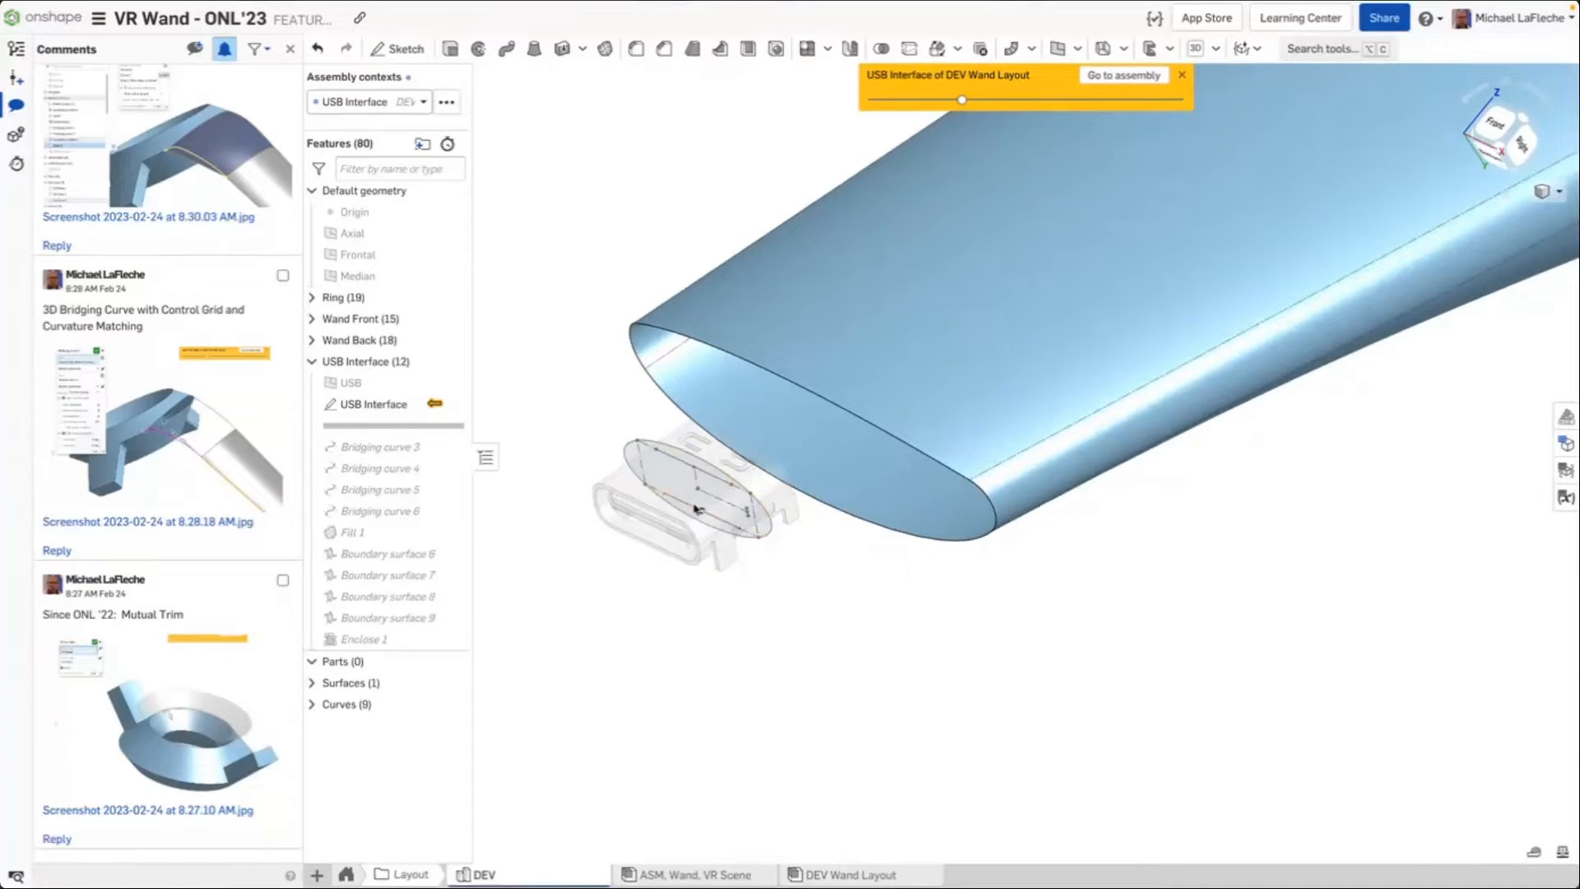
pyautogui.moveTo(695, 509)
pyautogui.mouseDown(button='right')
pyautogui.moveTo(758, 452)
pyautogui.moveTo(721, 498)
pyautogui.mouseUp(button='right')
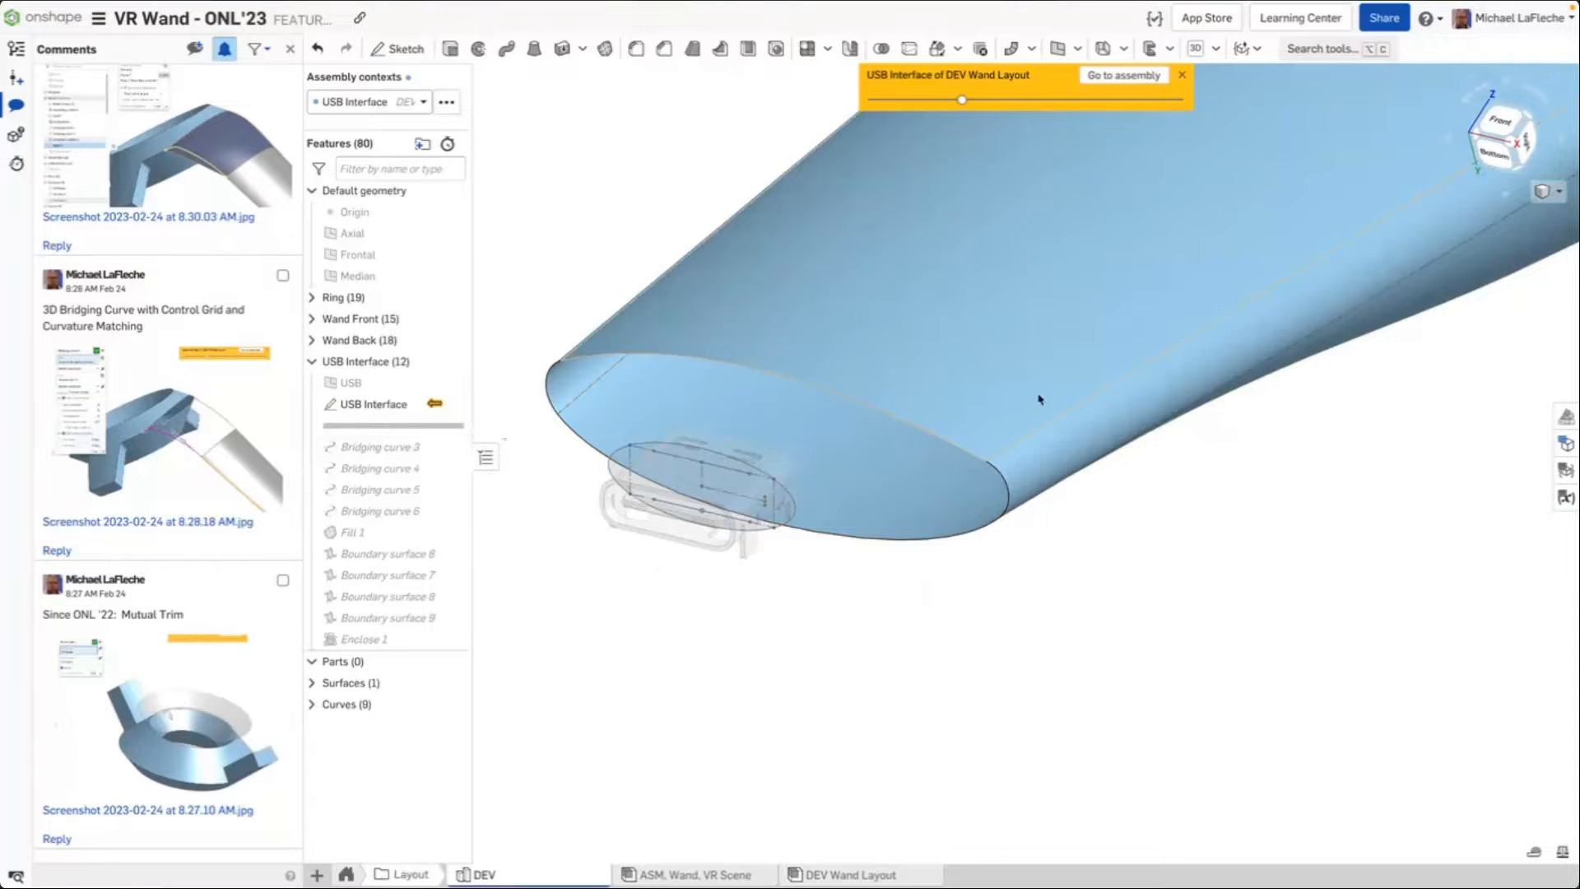
pyautogui.scroll(-2, 1038, 399)
pyautogui.scroll(5, 1418, 159)
pyautogui.moveTo(1062, 477); pyautogui.dragTo(995, 466, button='right')
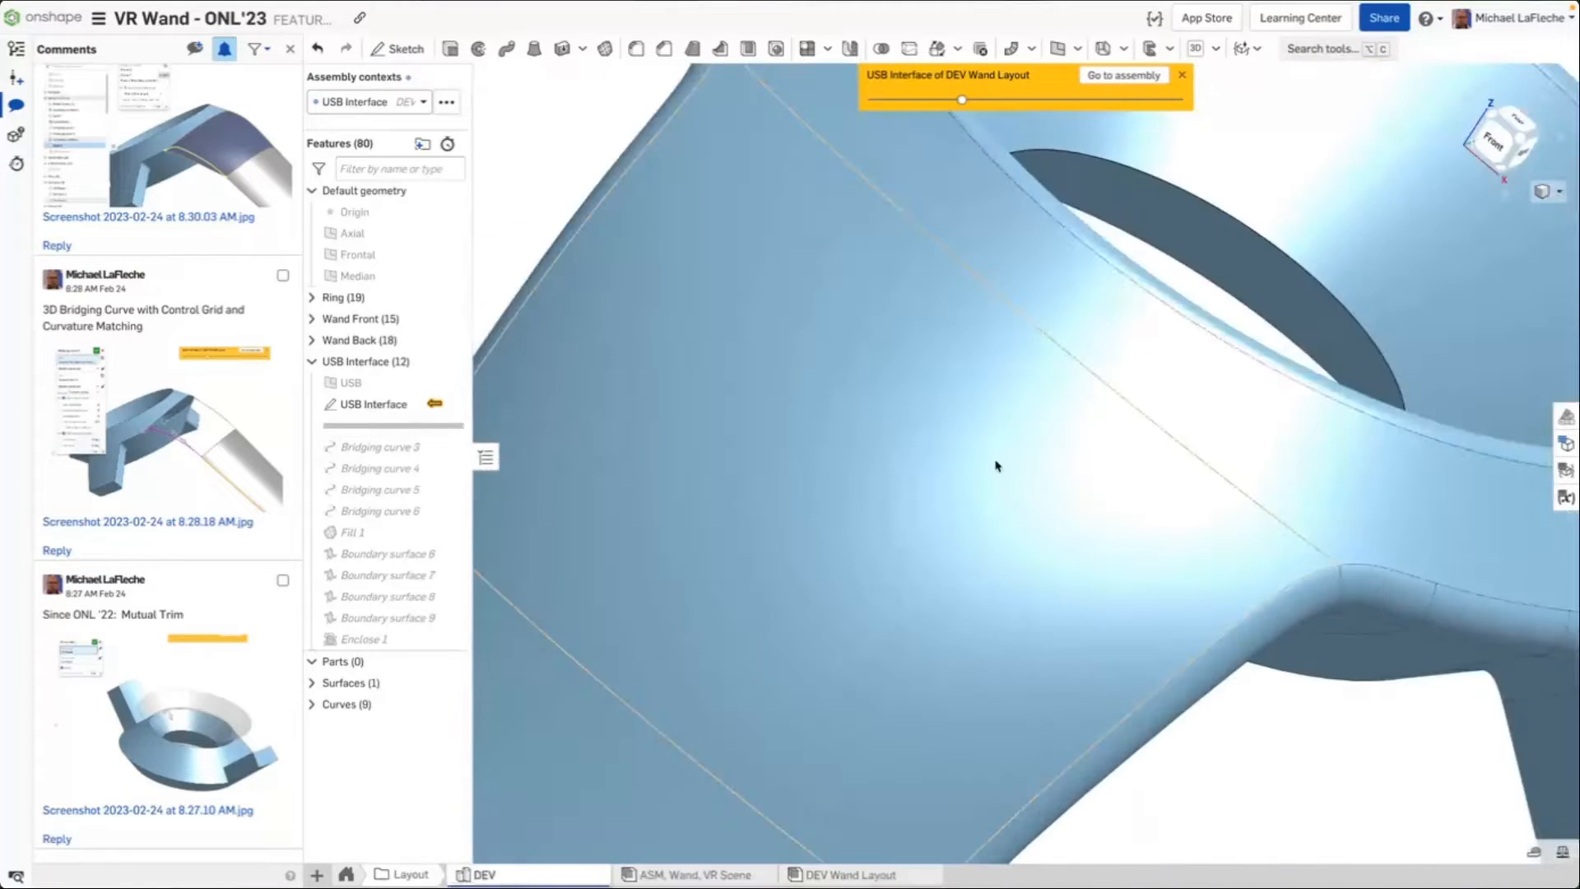
pyautogui.press('f')
# Move the rollback bar to just after Bridging curve 6 and show the Curves folder
pyautogui.moveTo(424, 427); pyautogui.dragTo(436, 514)
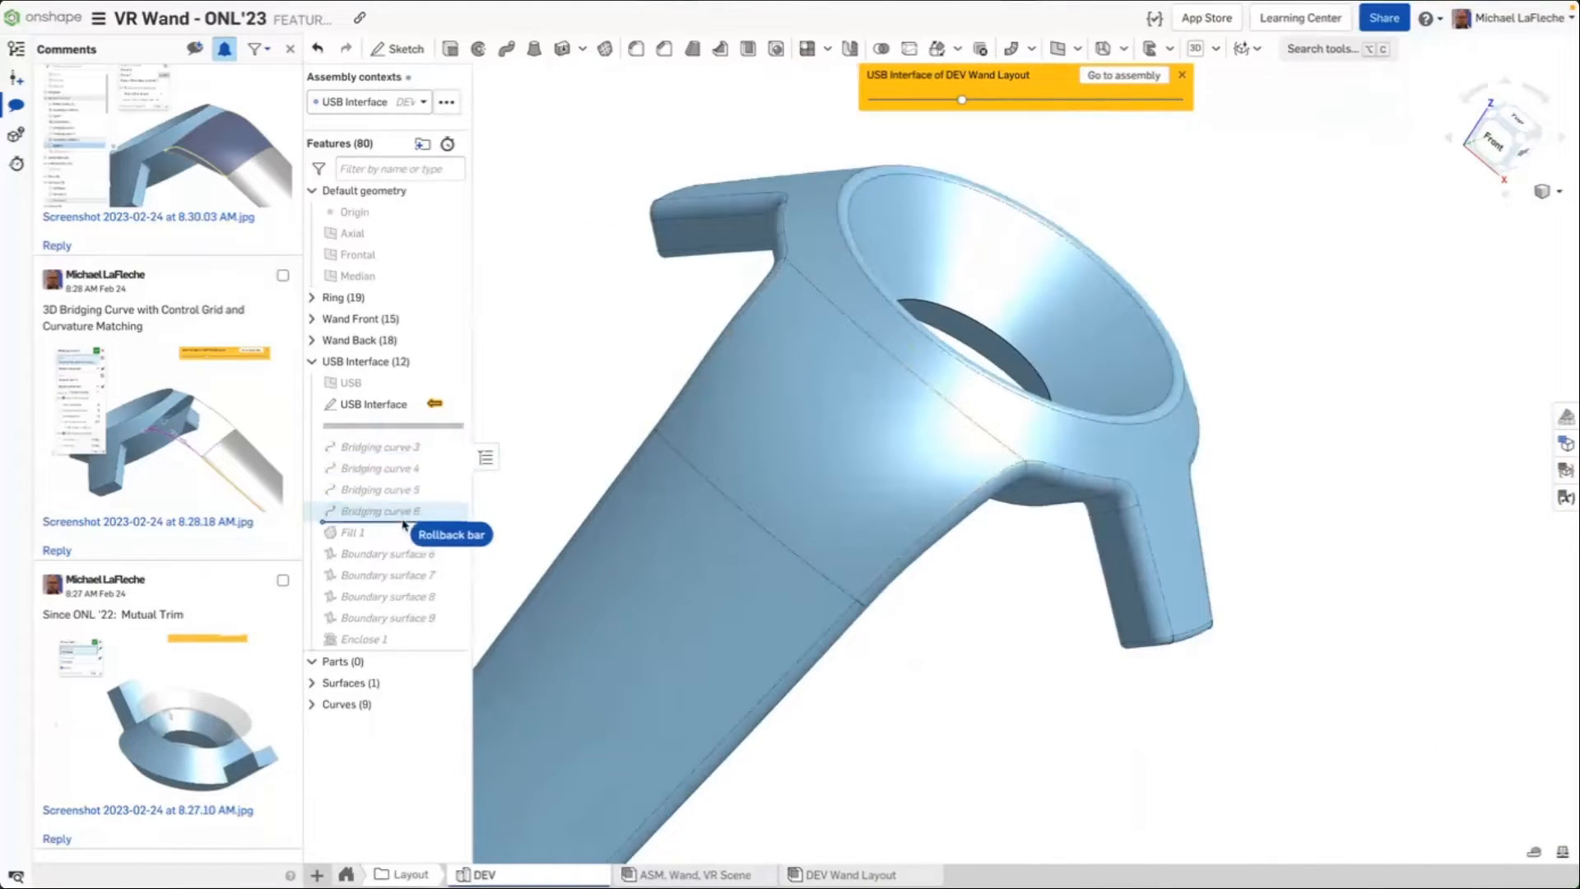
pyautogui.moveTo(567, 427); pyautogui.dragTo(739, 363, button='middle')
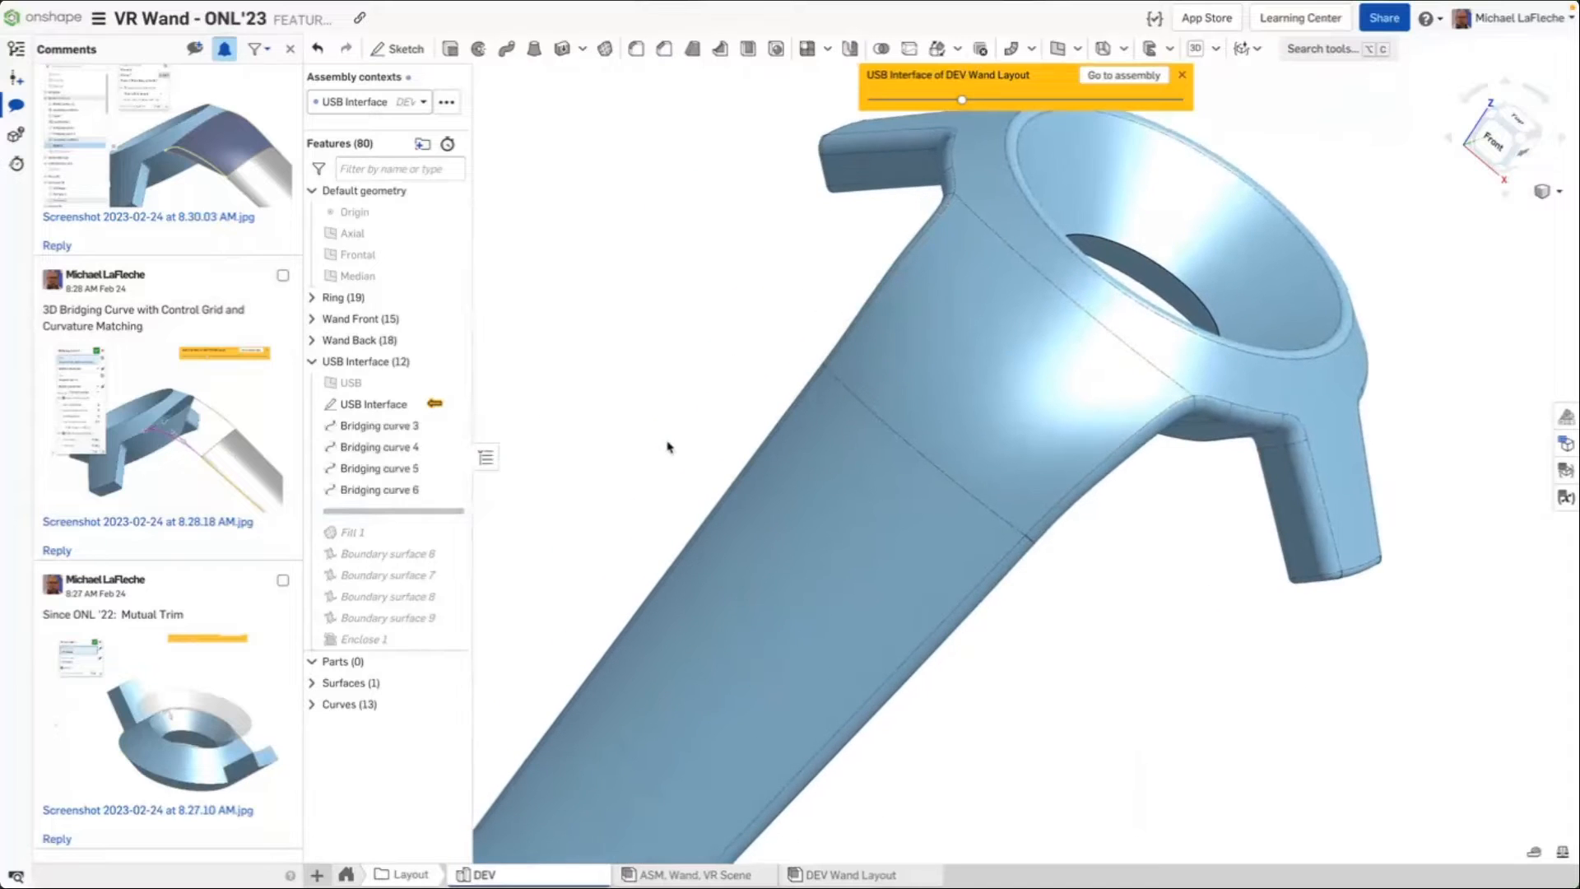
pyautogui.scroll(5, 667, 441)
pyautogui.scroll(-7, 667, 442)
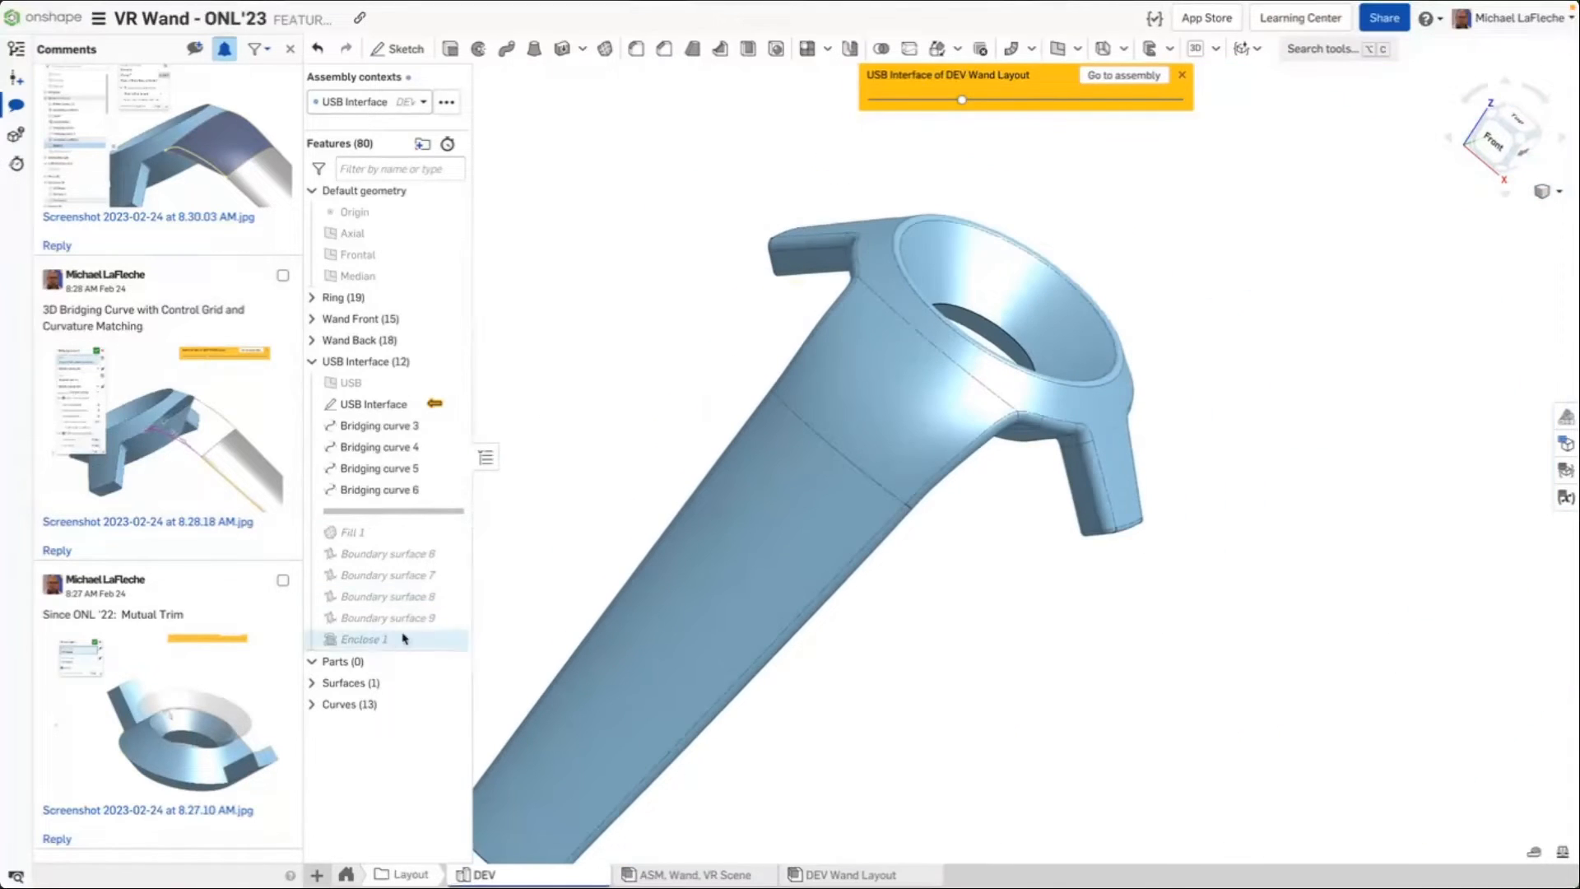
pyautogui.click(455, 705)
pyautogui.moveTo(682, 445); pyautogui.dragTo(632, 409, button='right')
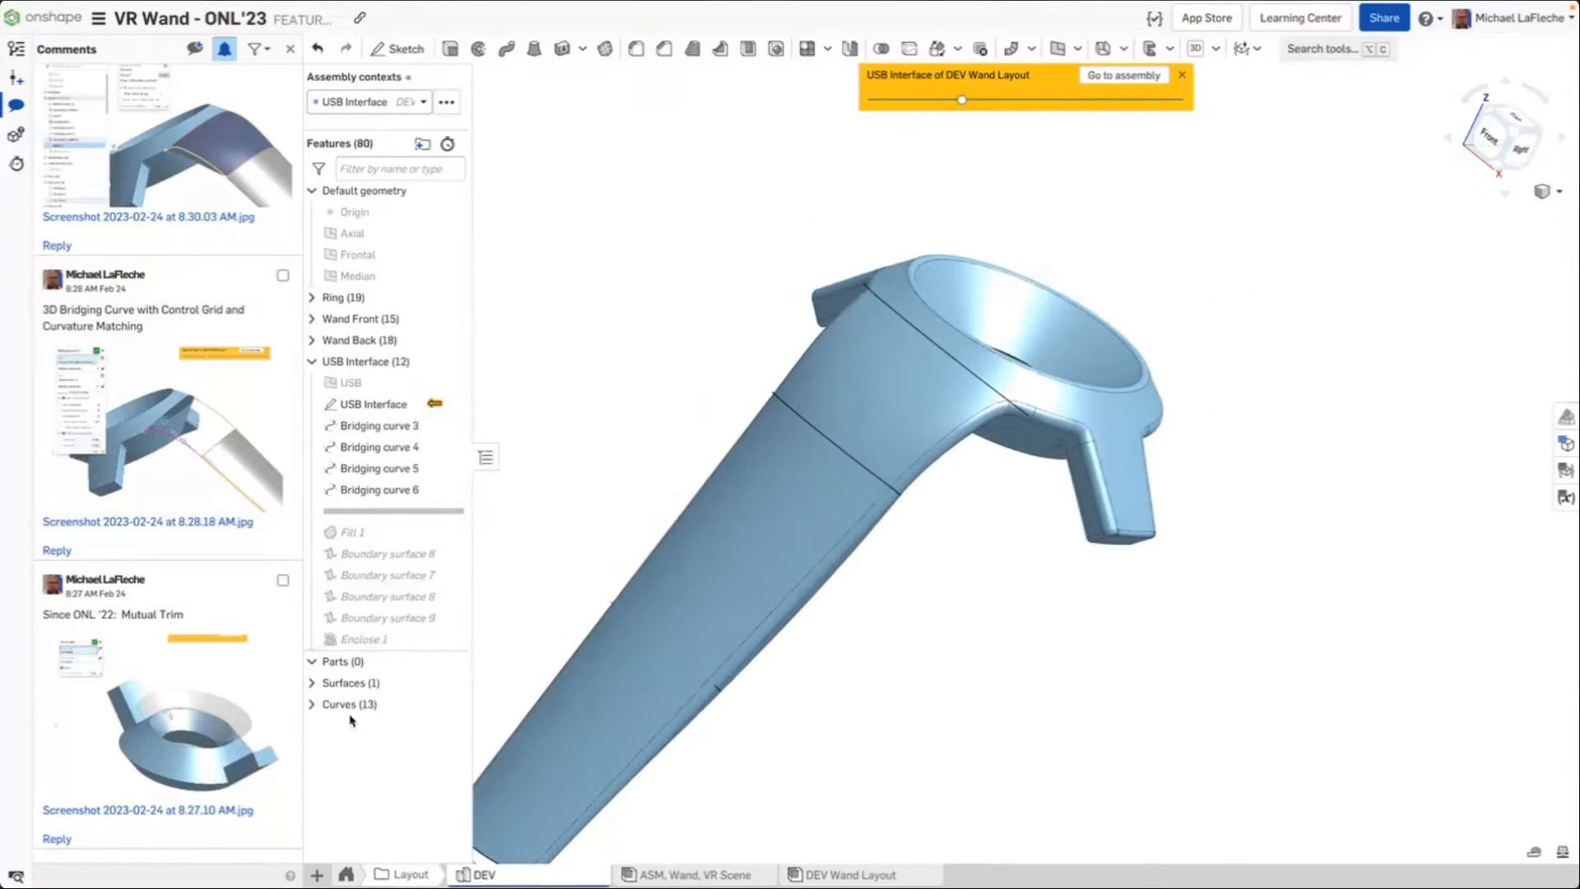
# Expand the Surfaces and Curves folders and hide the VR Wand surface to view the bridging curves
pyautogui.click(312, 704)
pyautogui.click(312, 683)
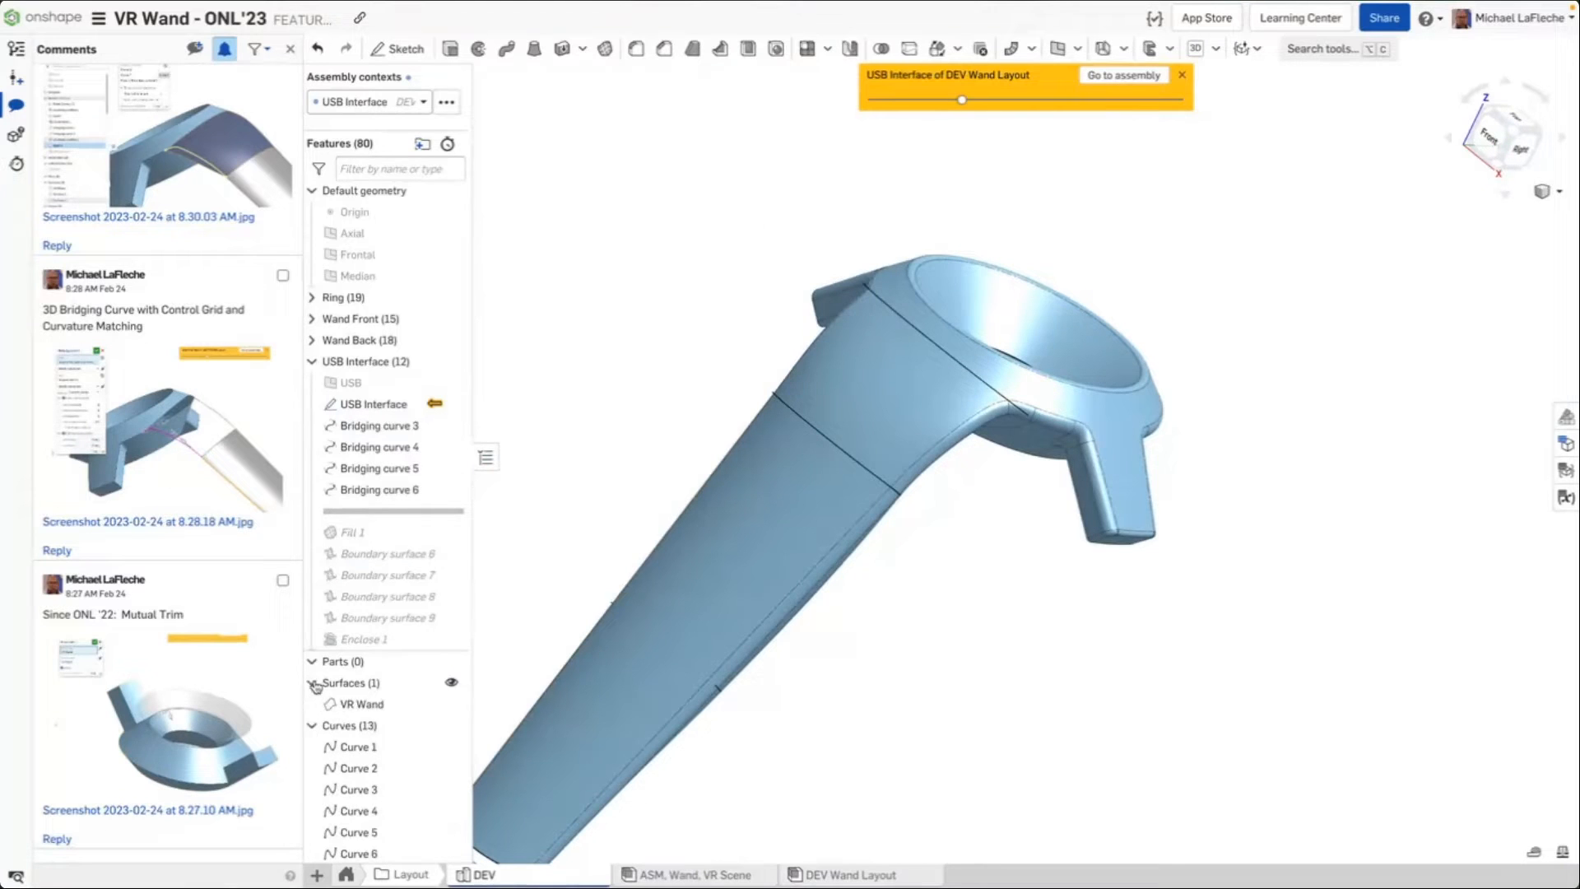
pyautogui.click(451, 705)
pyautogui.moveTo(579, 490); pyautogui.dragTo(516, 580, button='right')
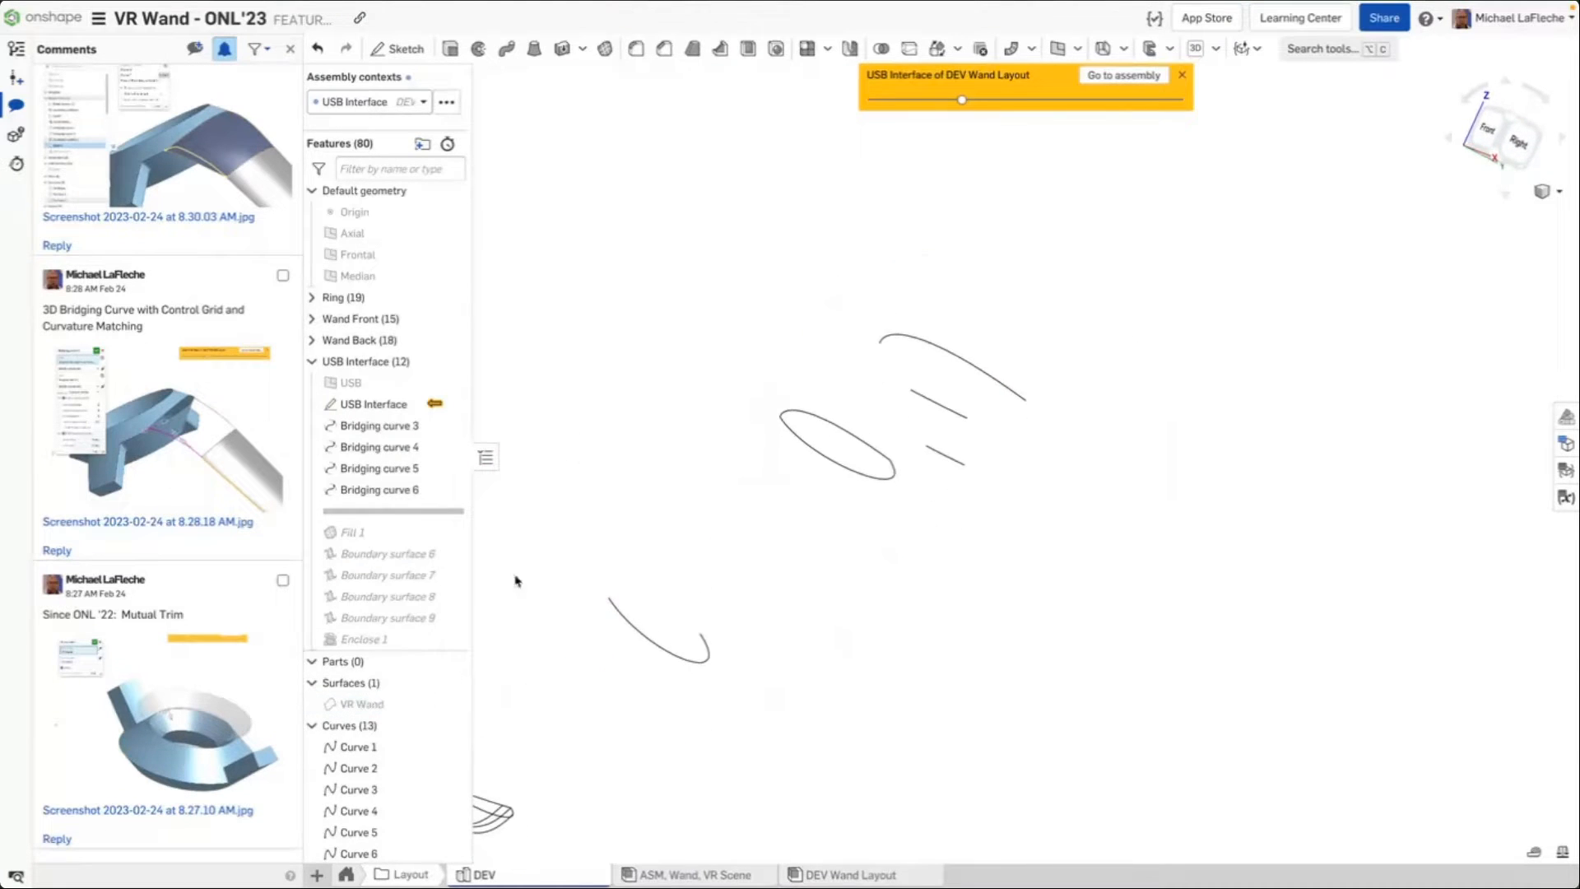
pyautogui.moveTo(677, 374); pyautogui.dragTo(788, 381, button='right')
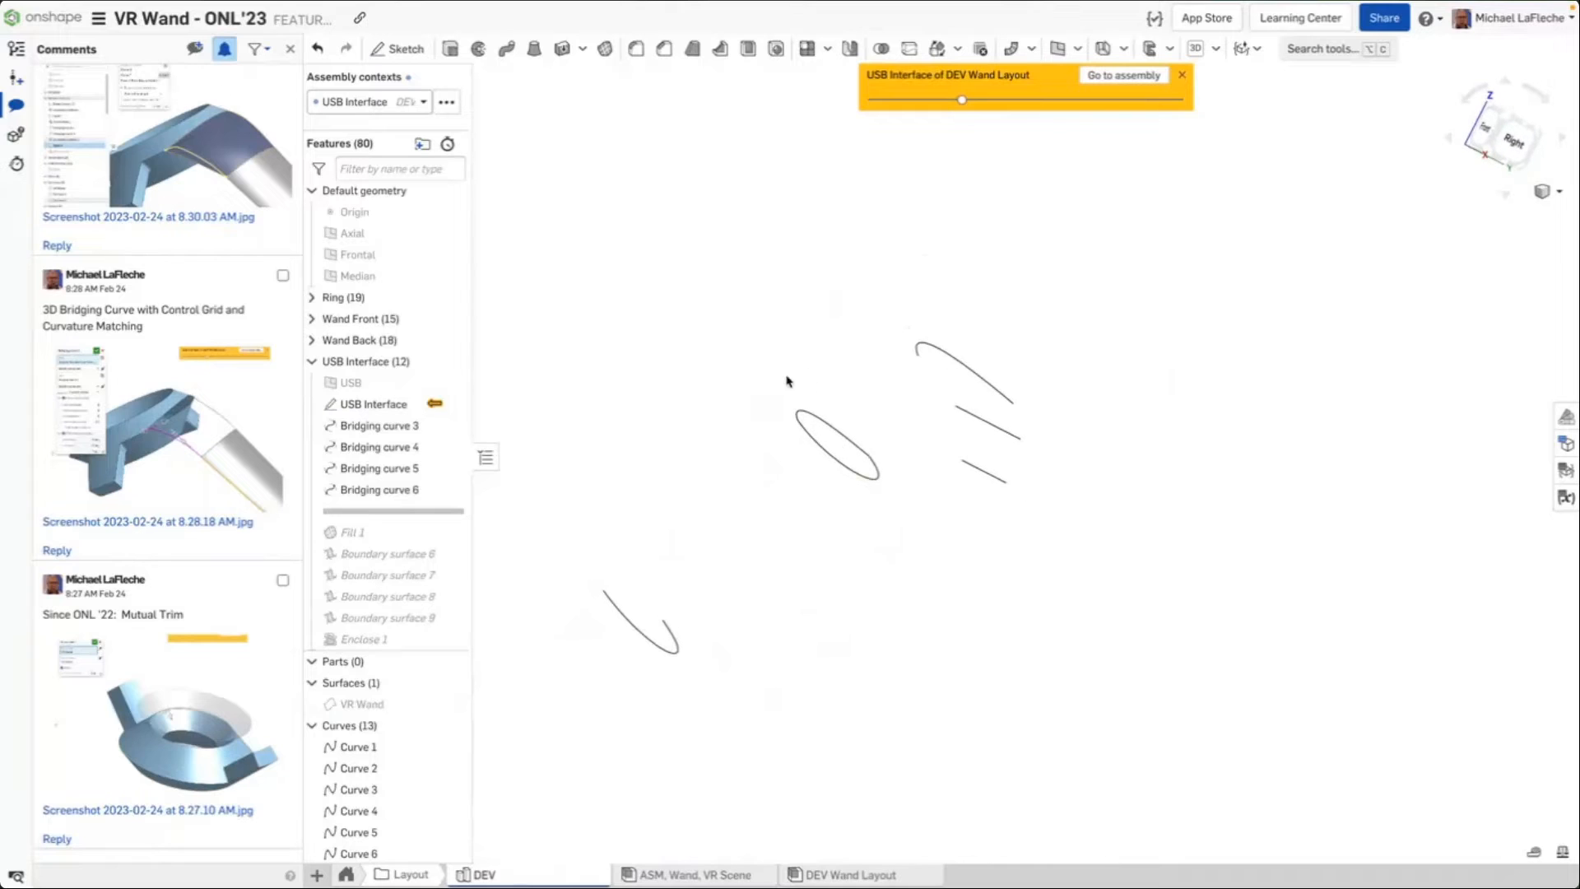
# Open Bridging curve 3 for editing, show the VR Wand surface again, and zoom to the curve at the USB end
pyautogui.doubleClick(406, 426)
pyautogui.moveTo(829, 283); pyautogui.dragTo(762, 390, button='right')
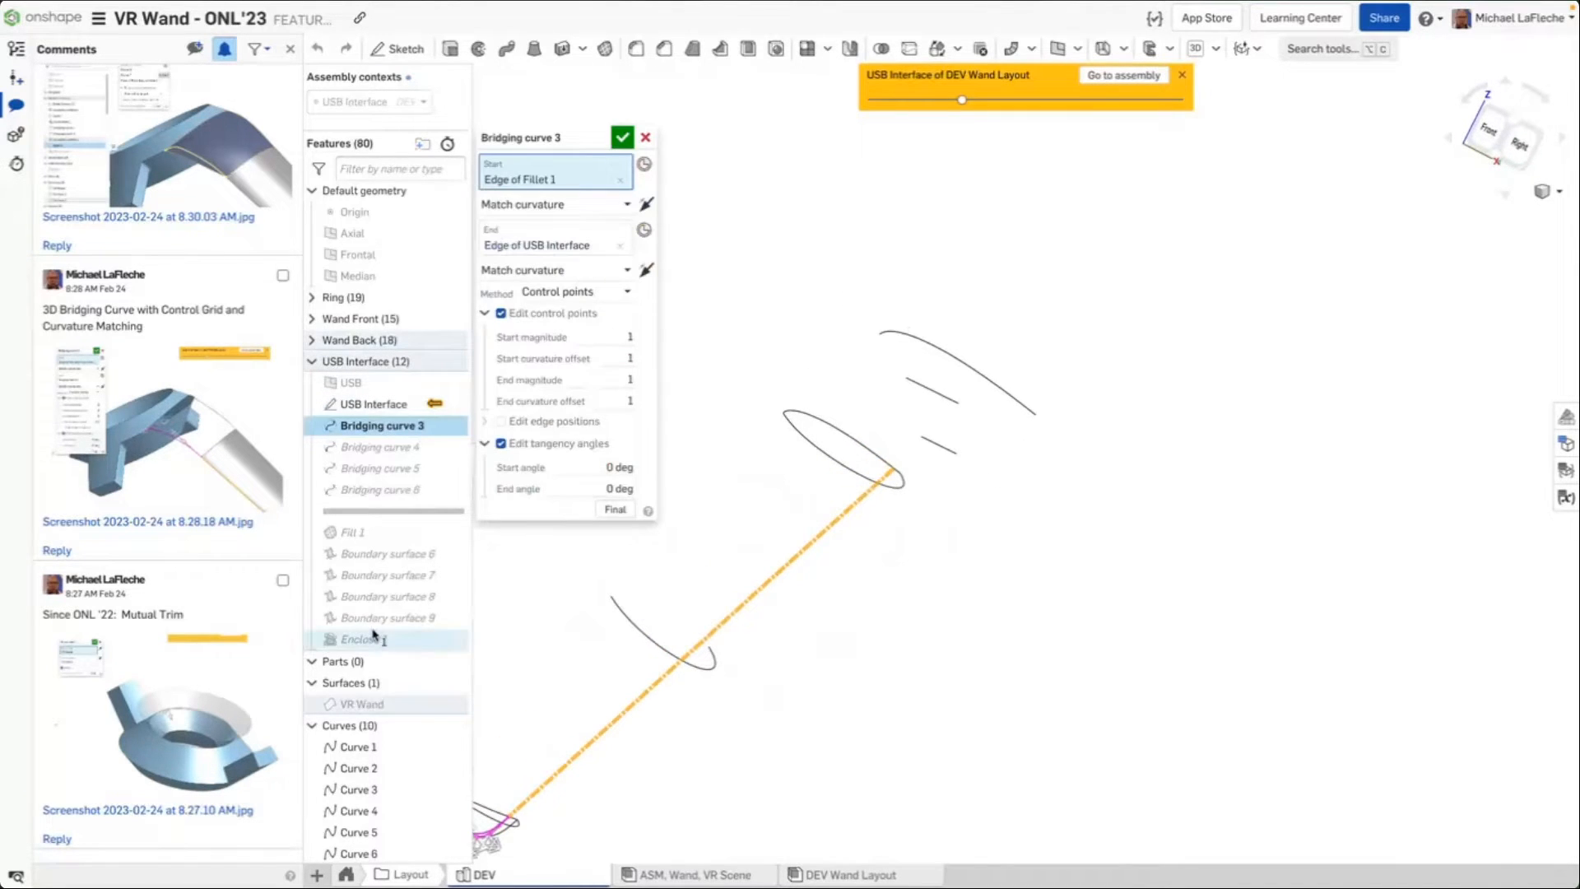
pyautogui.click(454, 705)
pyautogui.moveTo(856, 421); pyautogui.dragTo(995, 461, button='middle')
pyautogui.moveTo(859, 355); pyautogui.dragTo(879, 383, button='right')
pyautogui.moveTo(724, 328); pyautogui.dragTo(936, 613, button='right')
pyautogui.scroll(5, 935, 613)
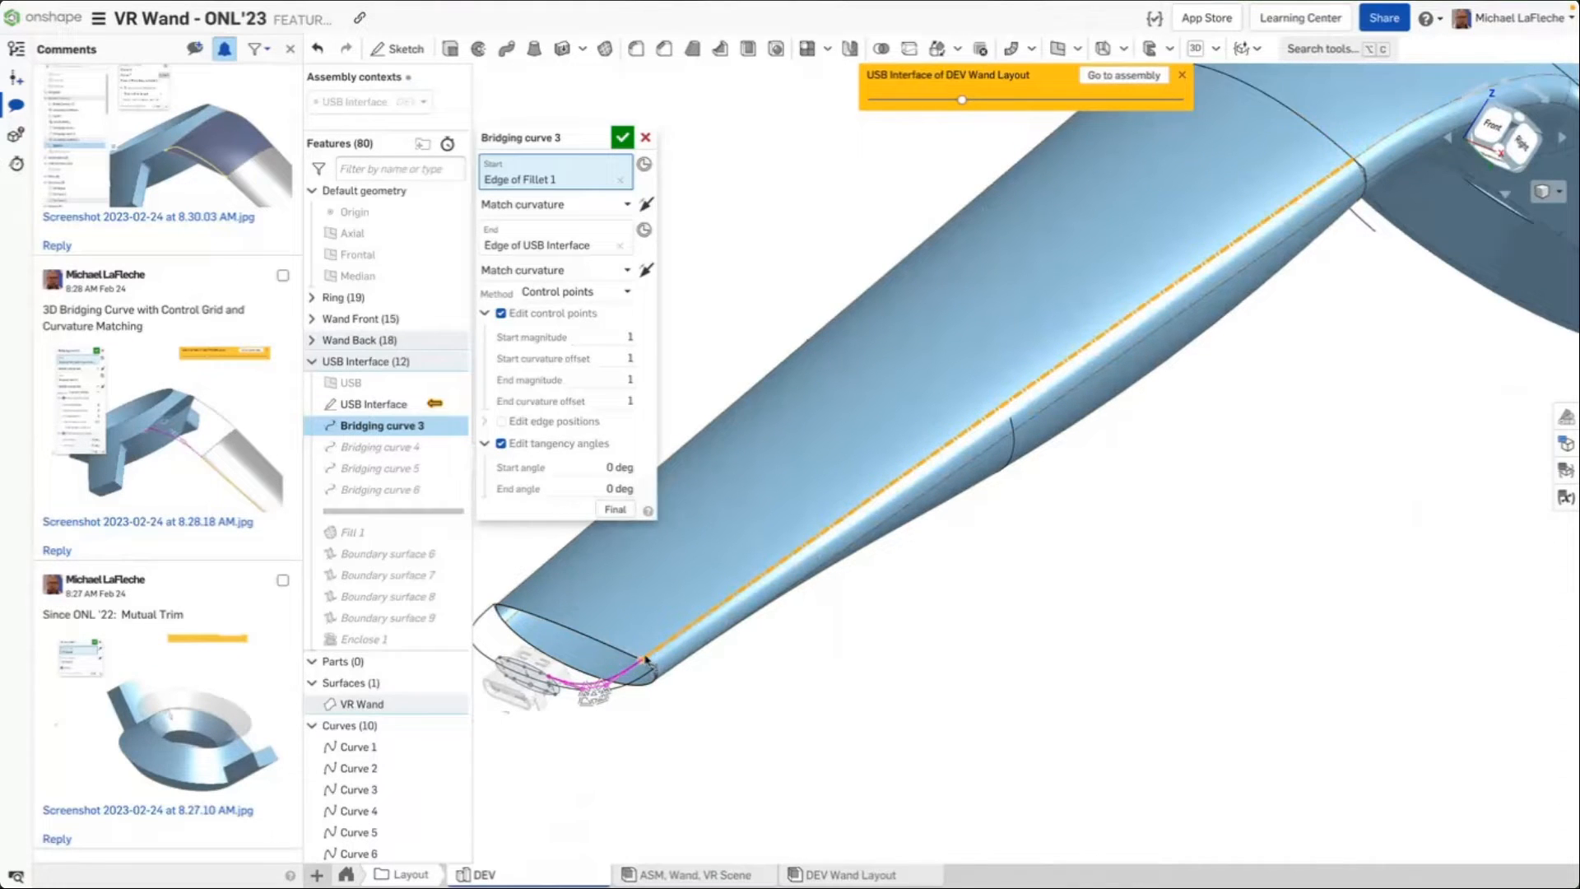
# Review Bridging curve 3's start condition and Method options, switching Method to Magnitude/bias and back to Control points
pyautogui.click(547, 203)
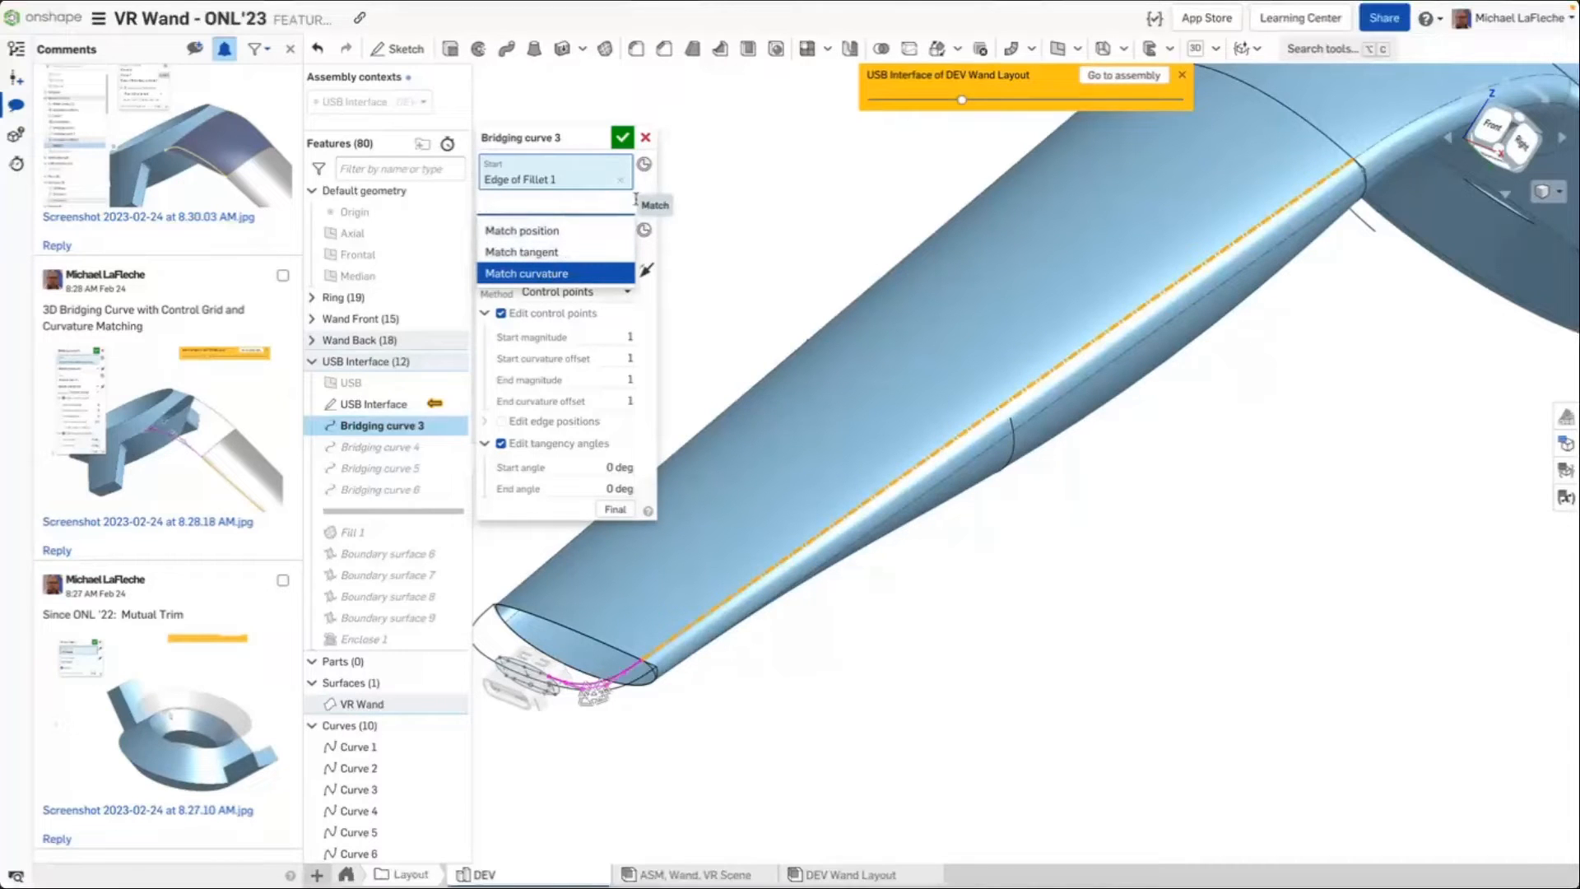
pyautogui.click(556, 273)
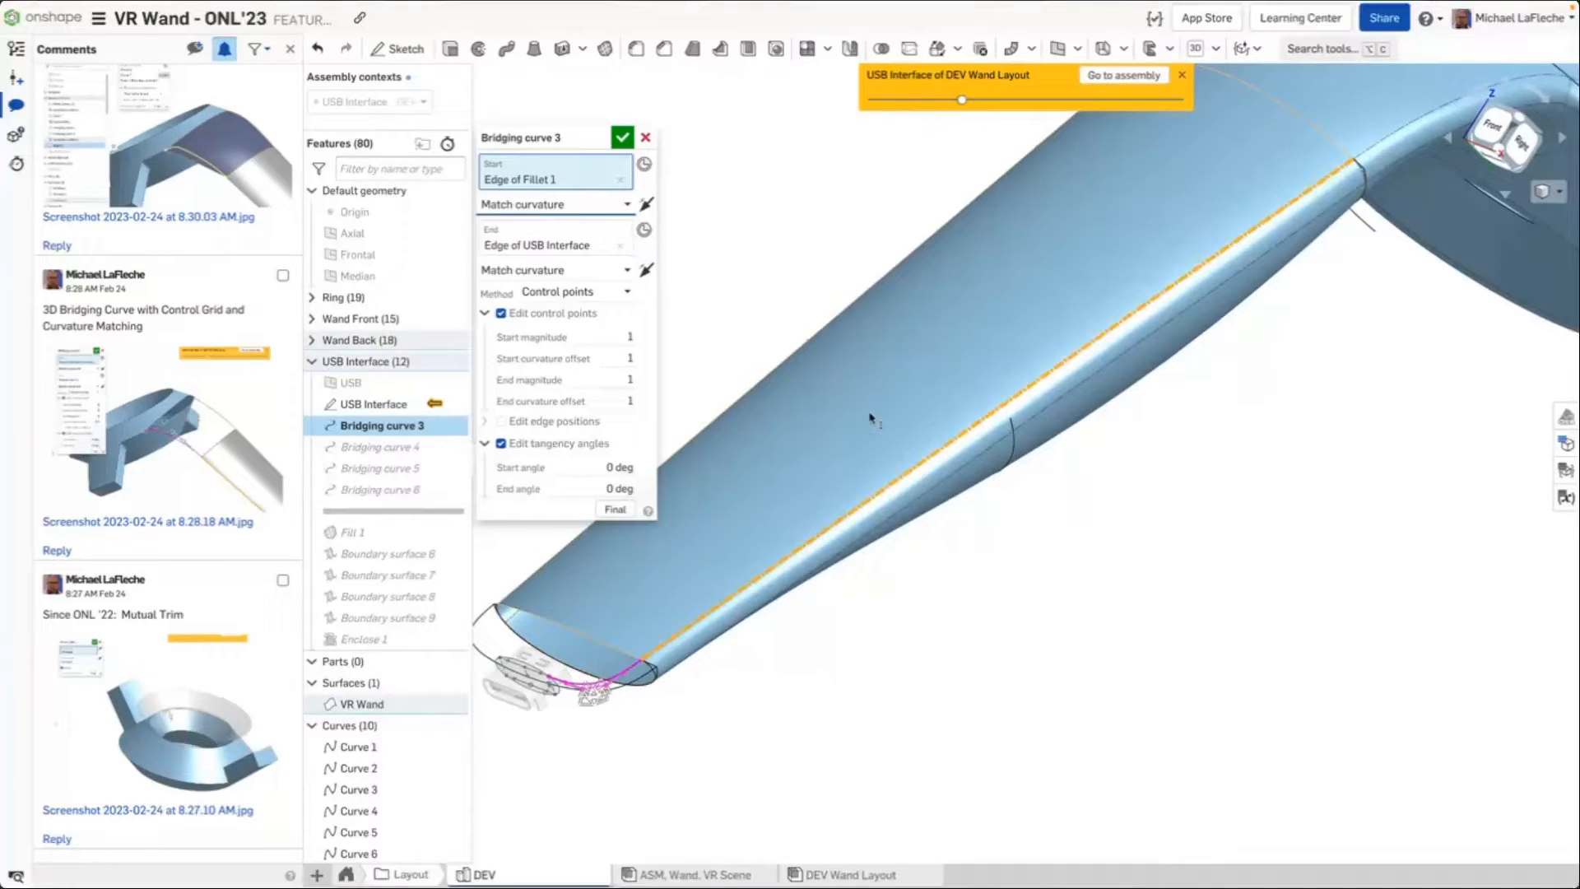
pyautogui.click(576, 291)
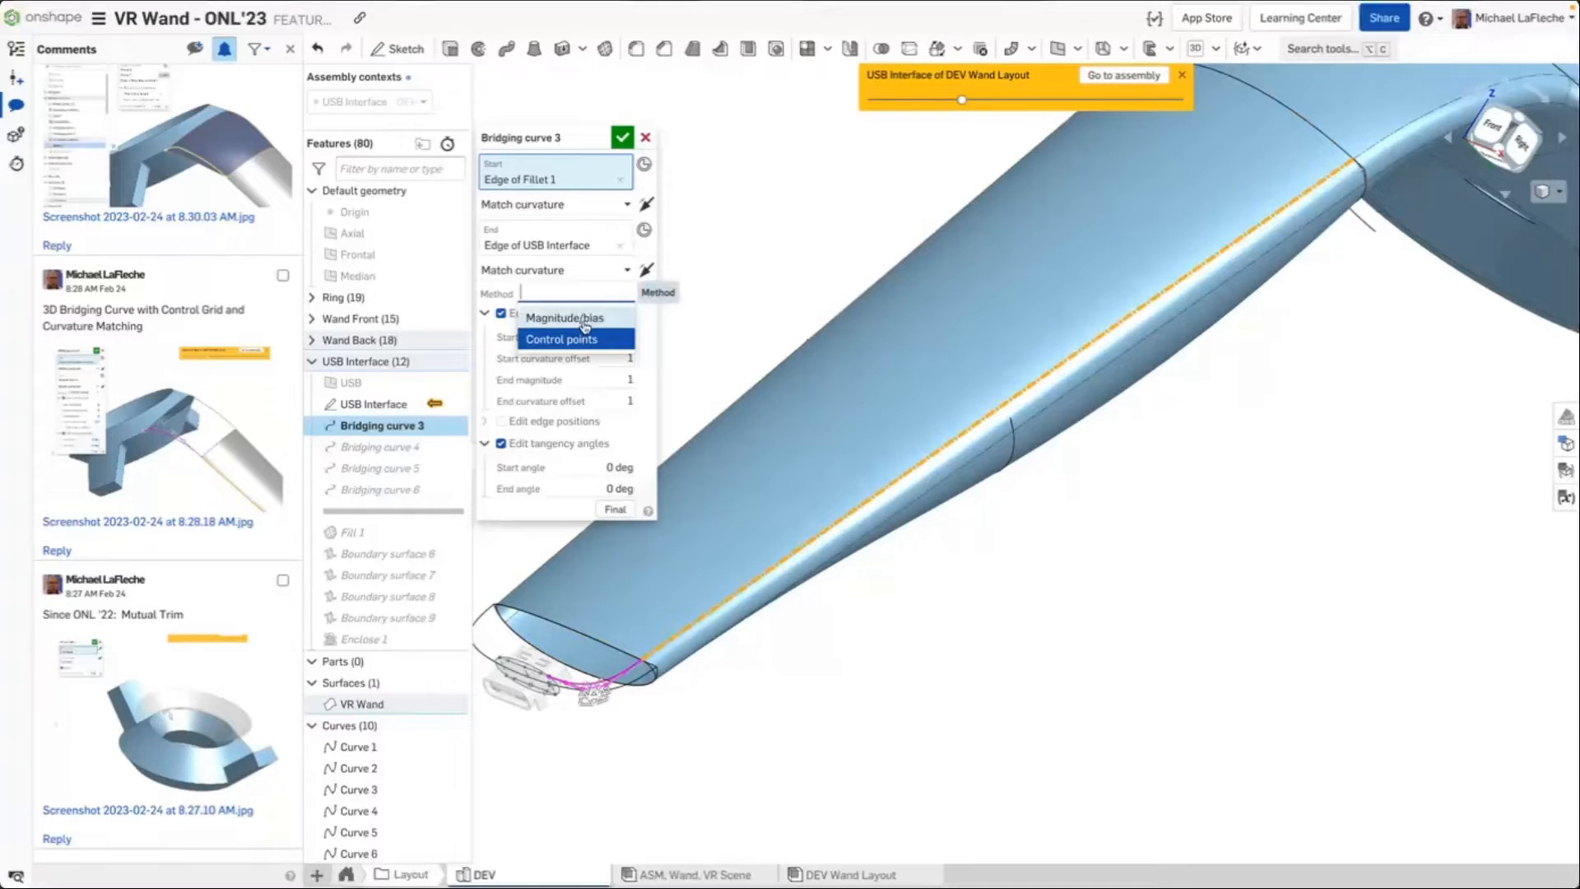
pyautogui.click(576, 339)
pyautogui.scroll(5, 564, 709)
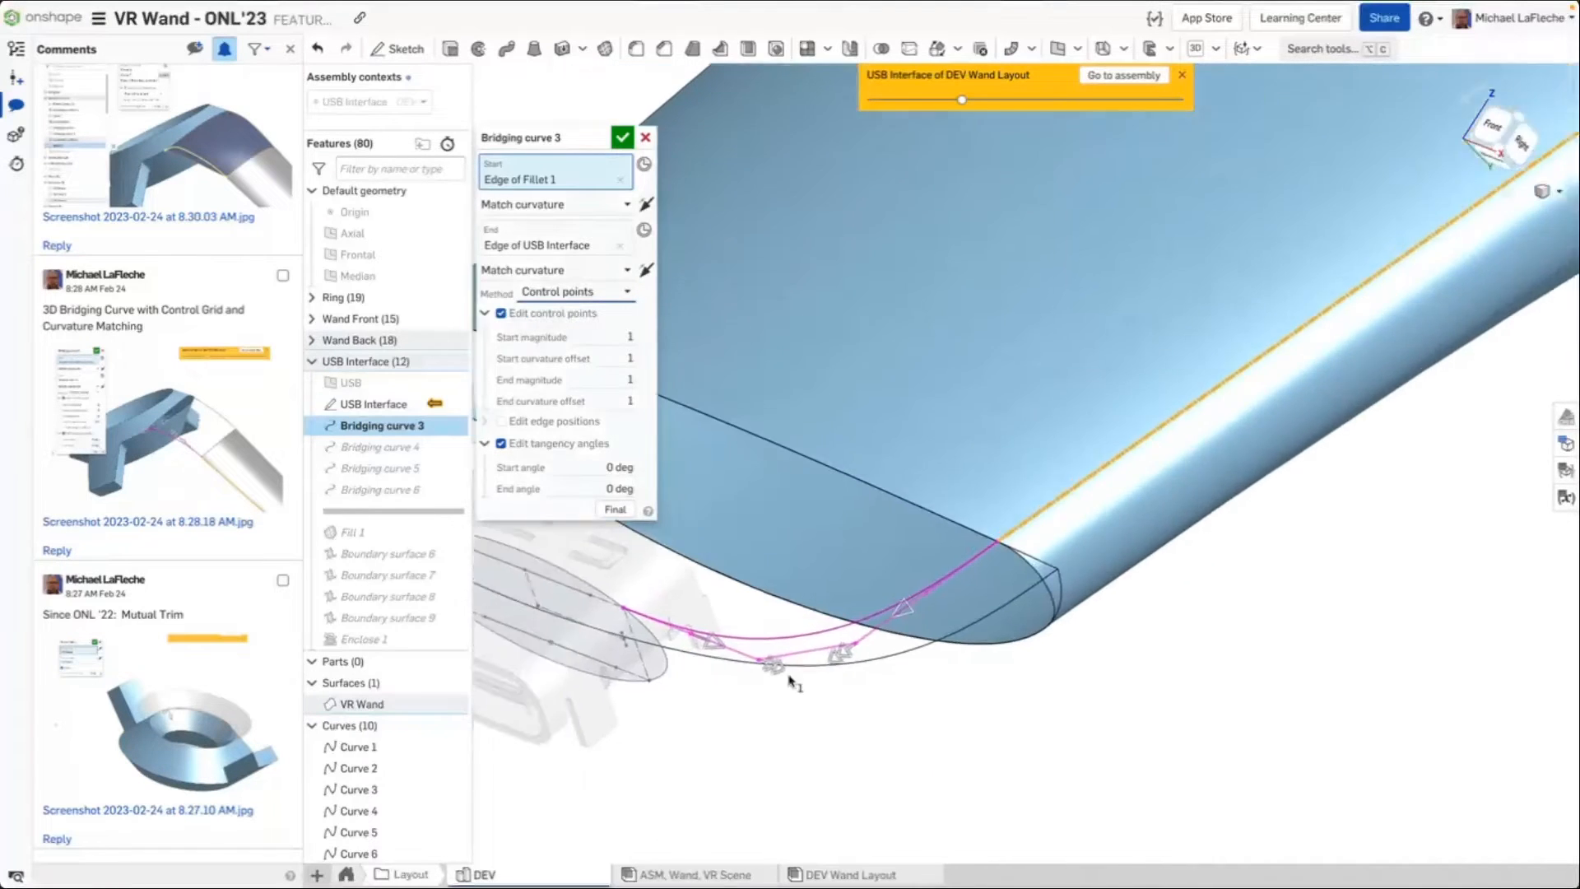
pyautogui.moveTo(788, 682); pyautogui.dragTo(997, 628, button='right')
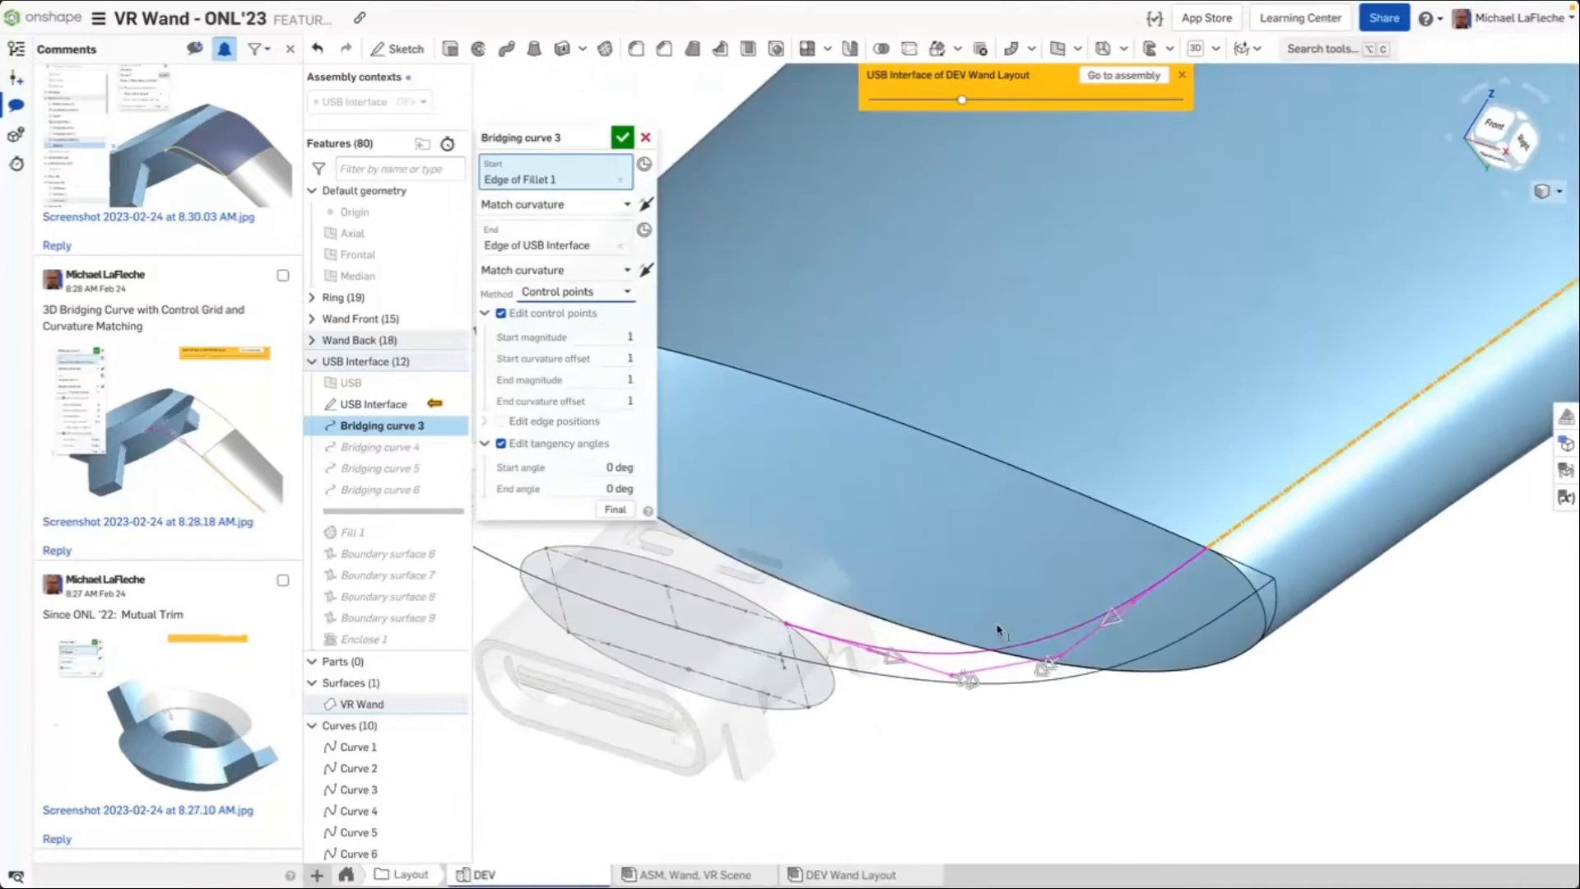
pyautogui.click(628, 289)
pyautogui.click(576, 311)
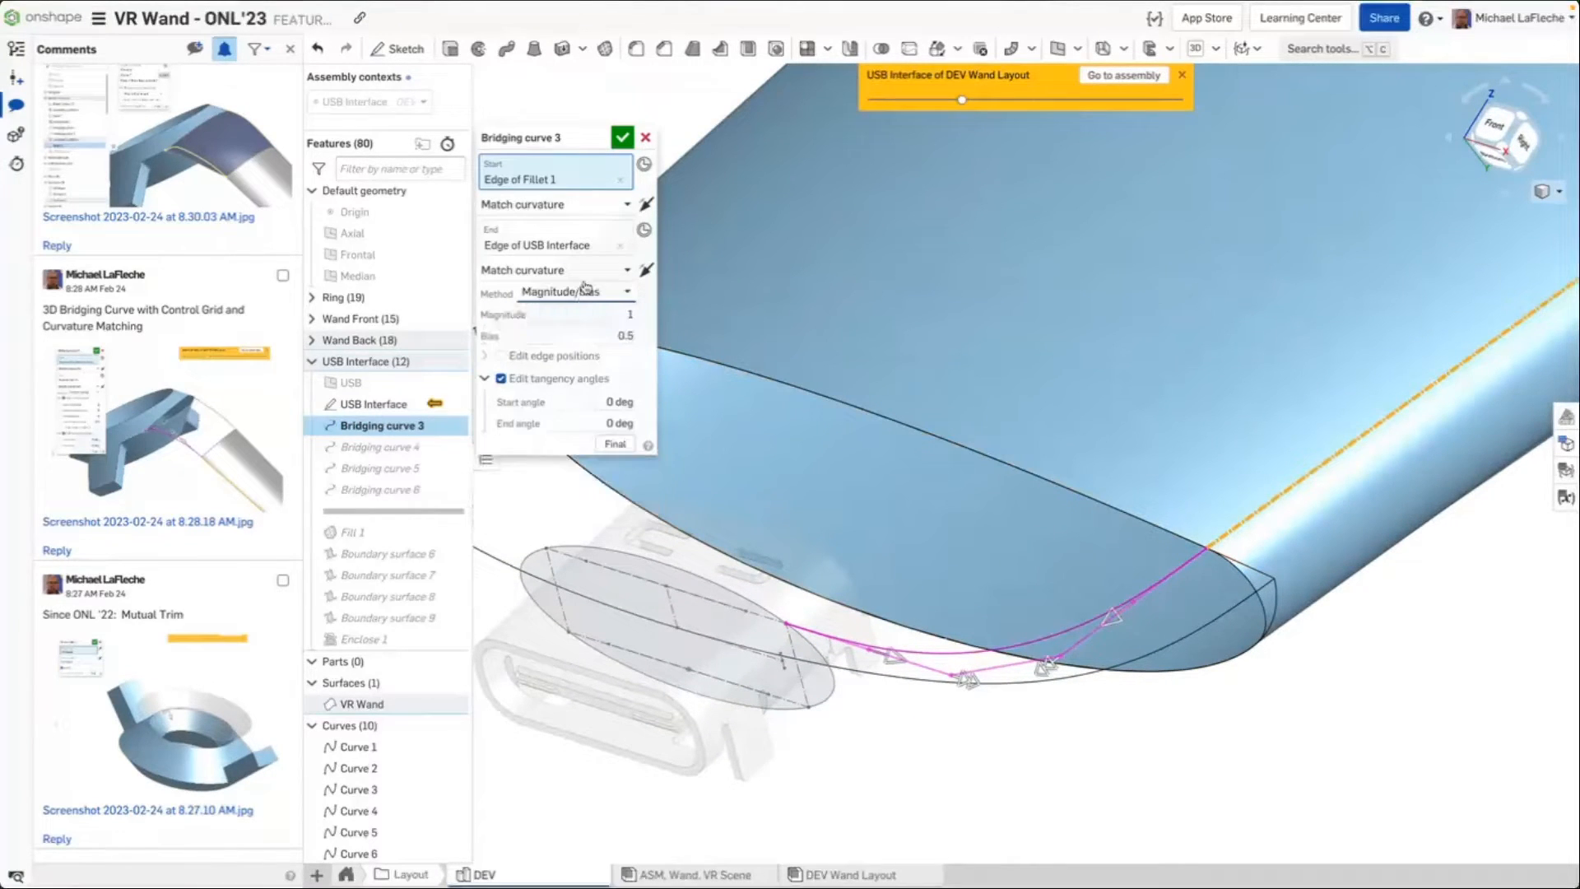
pyautogui.click(582, 296)
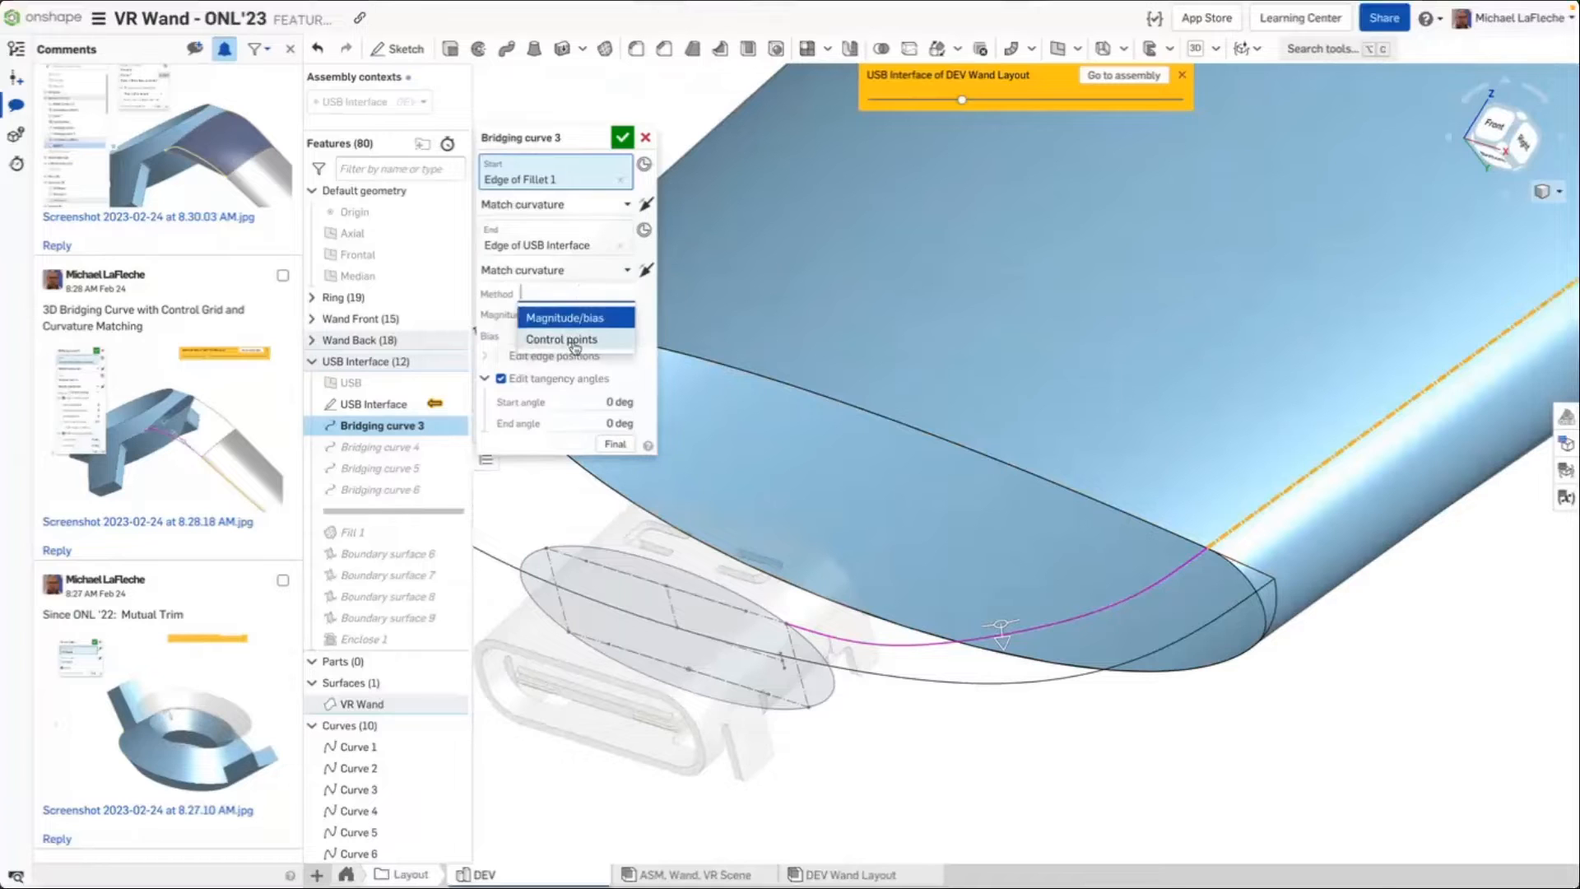
pyautogui.click(559, 337)
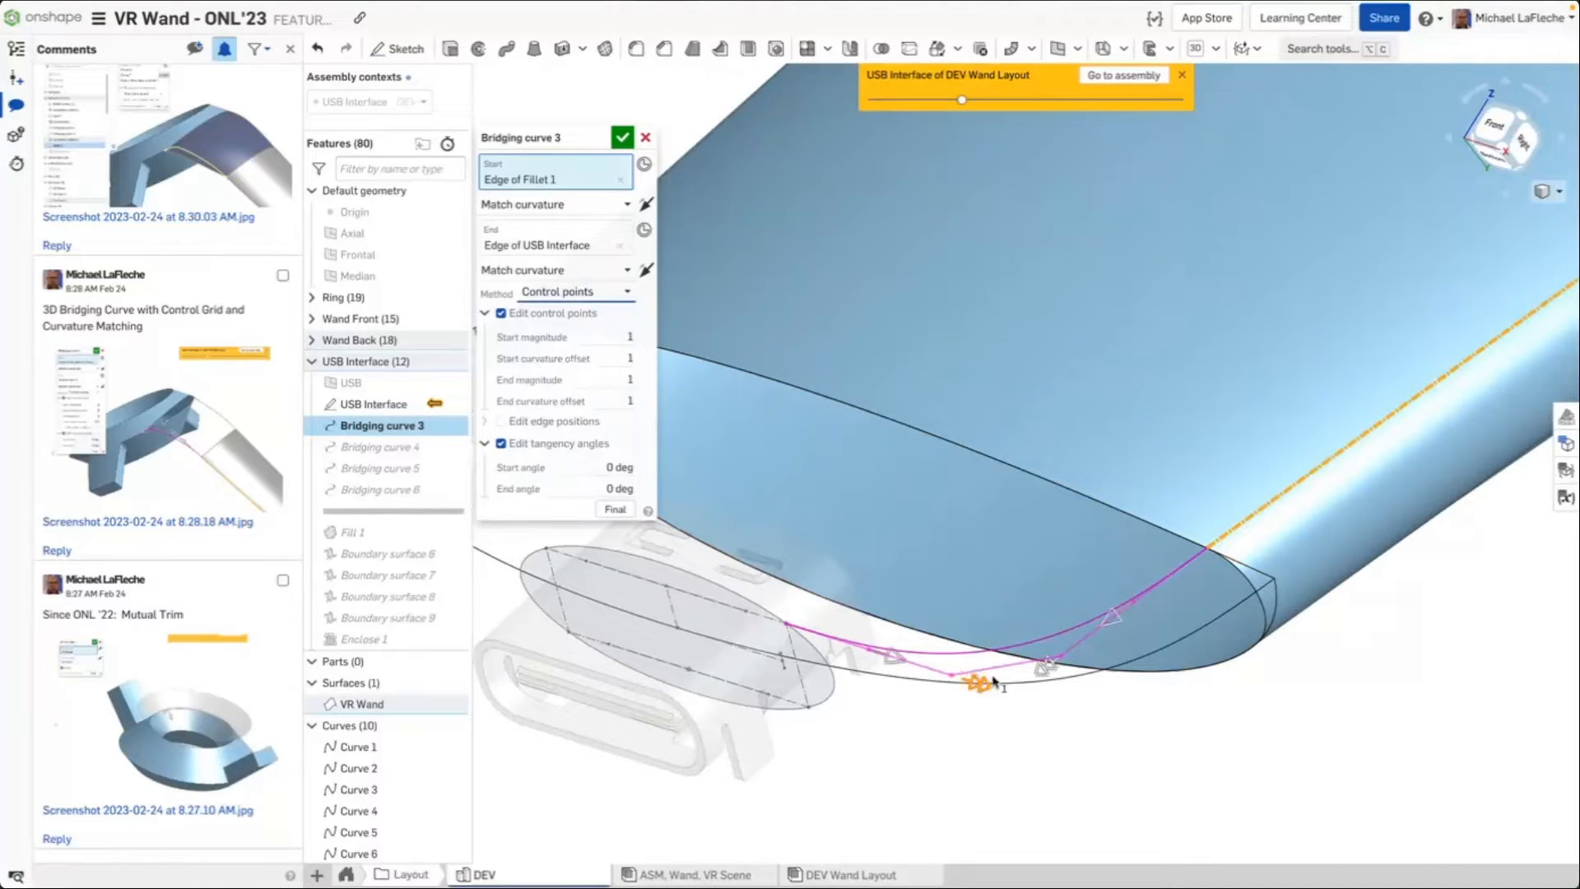
# Drag Bridging curve 3's curvature control points to change its curvature offsets, then cancel the edit
pyautogui.moveTo(981, 682); pyautogui.dragTo(1012, 671)
pyautogui.click(616, 509)
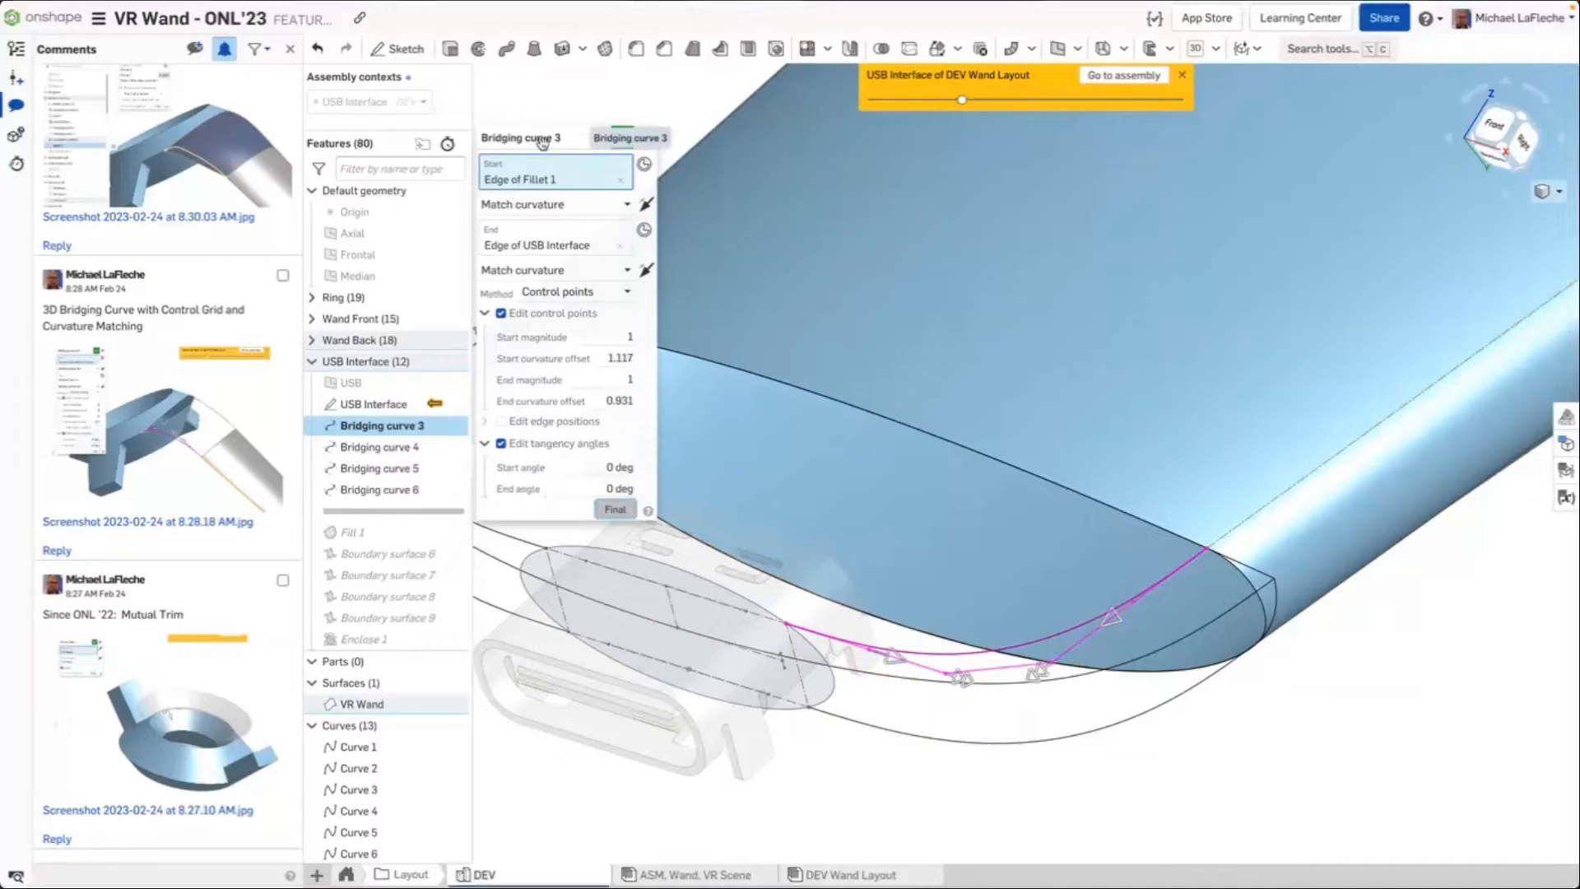
pyautogui.moveTo(541, 142); pyautogui.dragTo(551, 83)
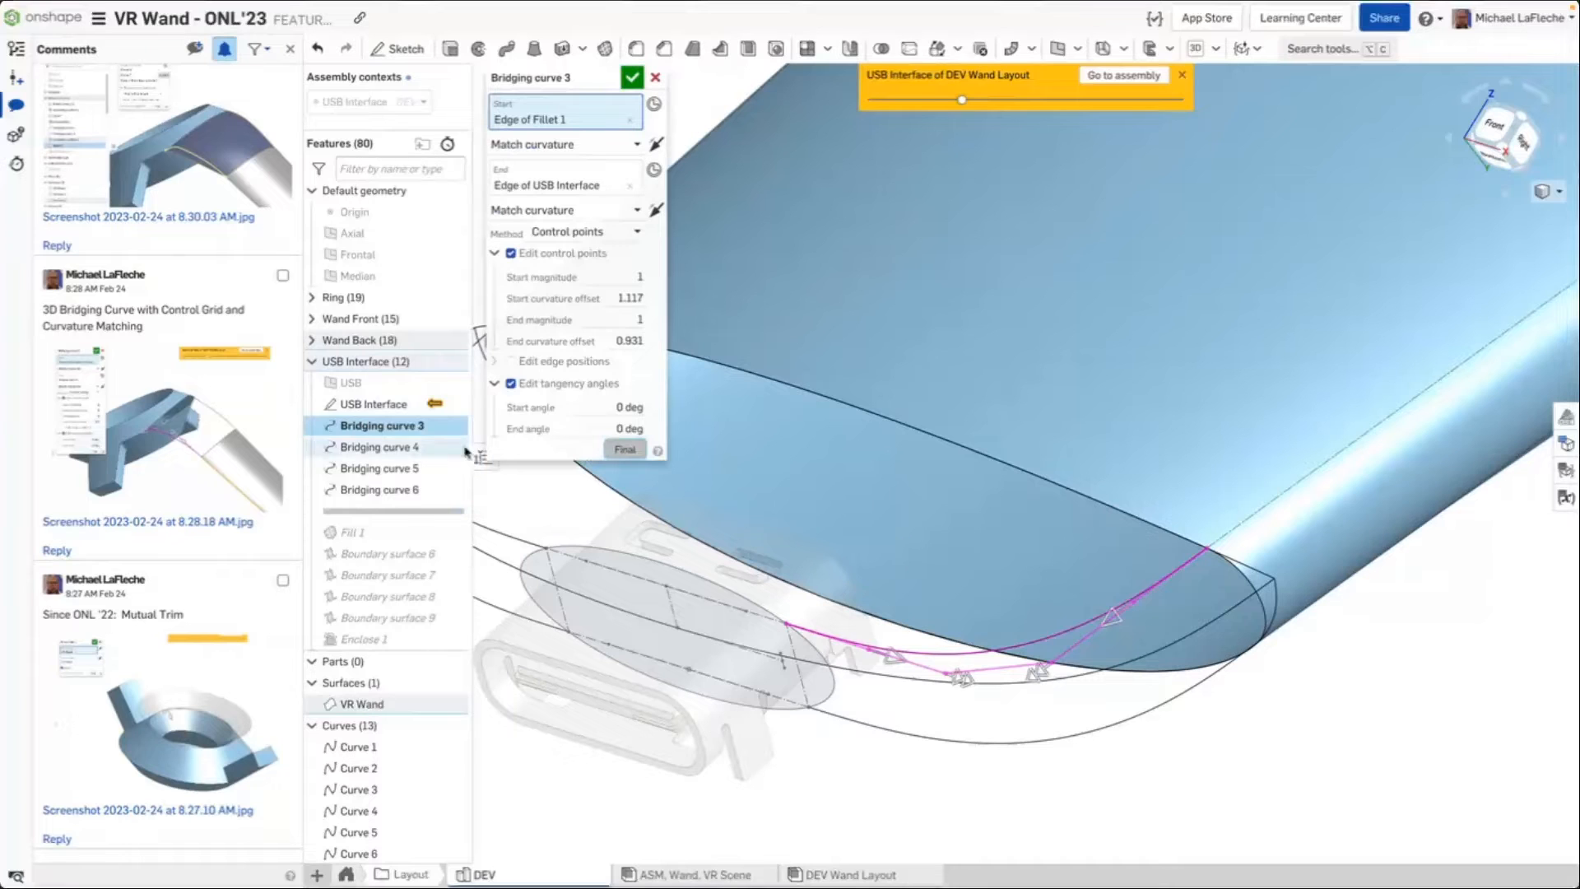
pyautogui.rightClick(413, 516)
pyautogui.click(413, 477)
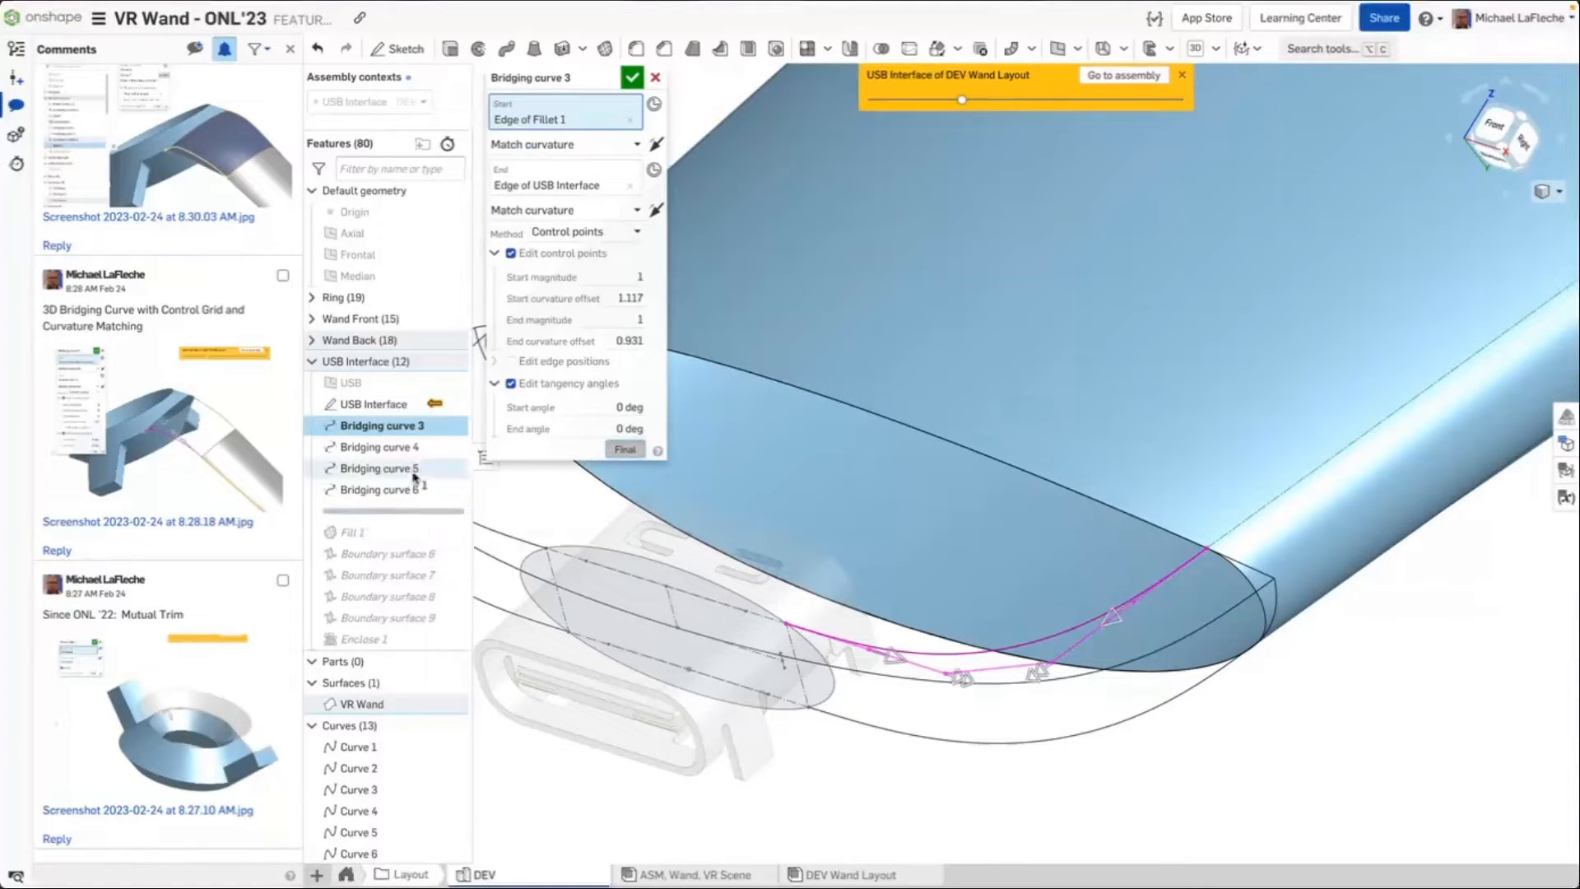
pyautogui.scroll(-1, 420, 458)
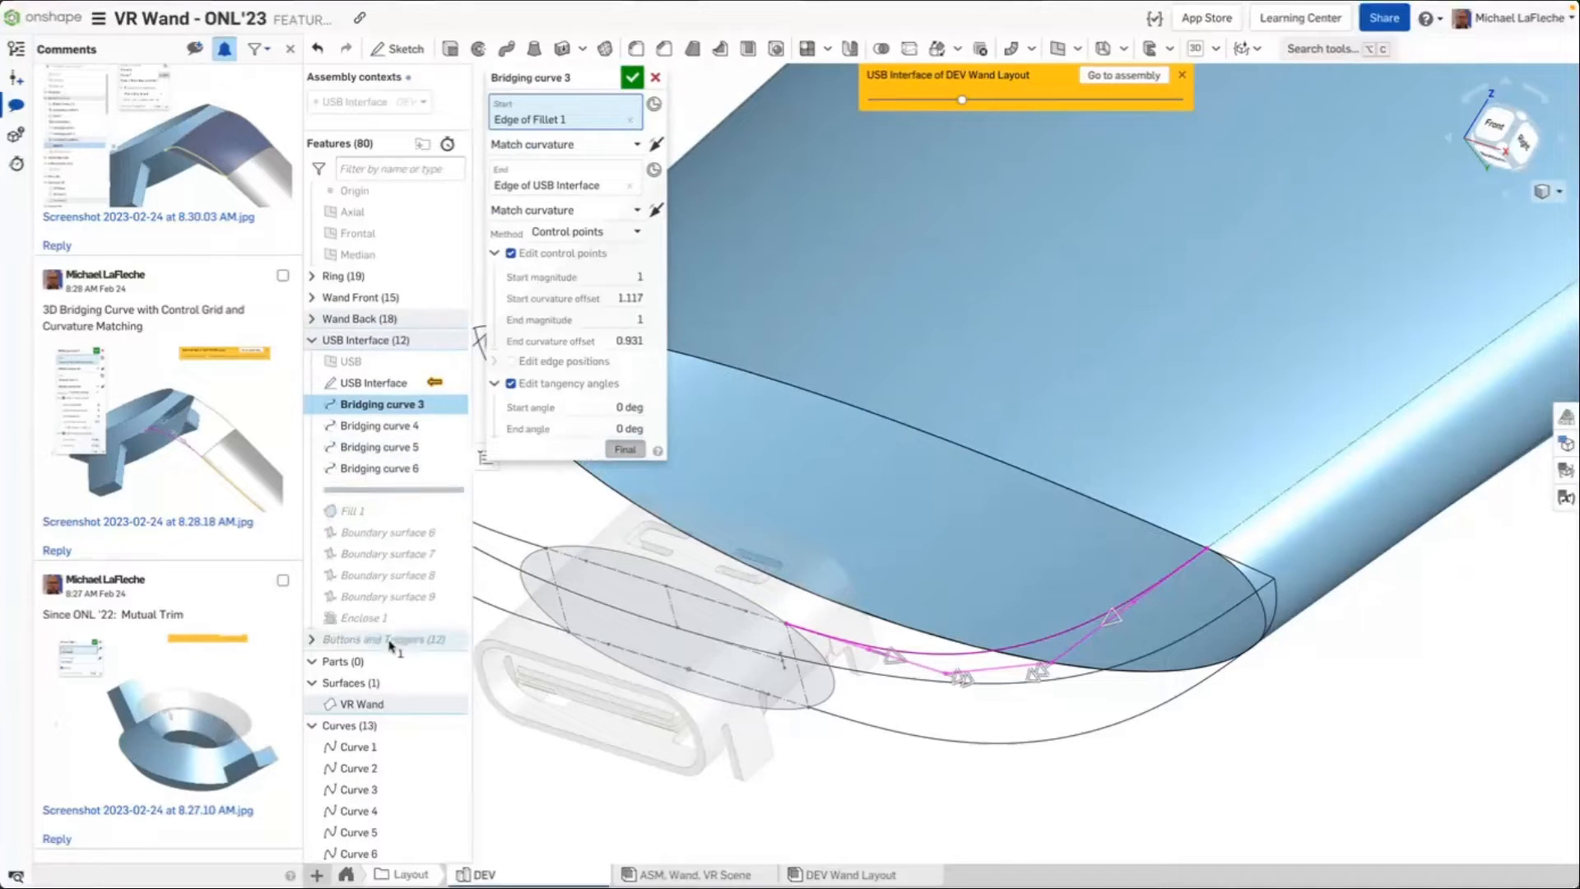
pyautogui.click(653, 79)
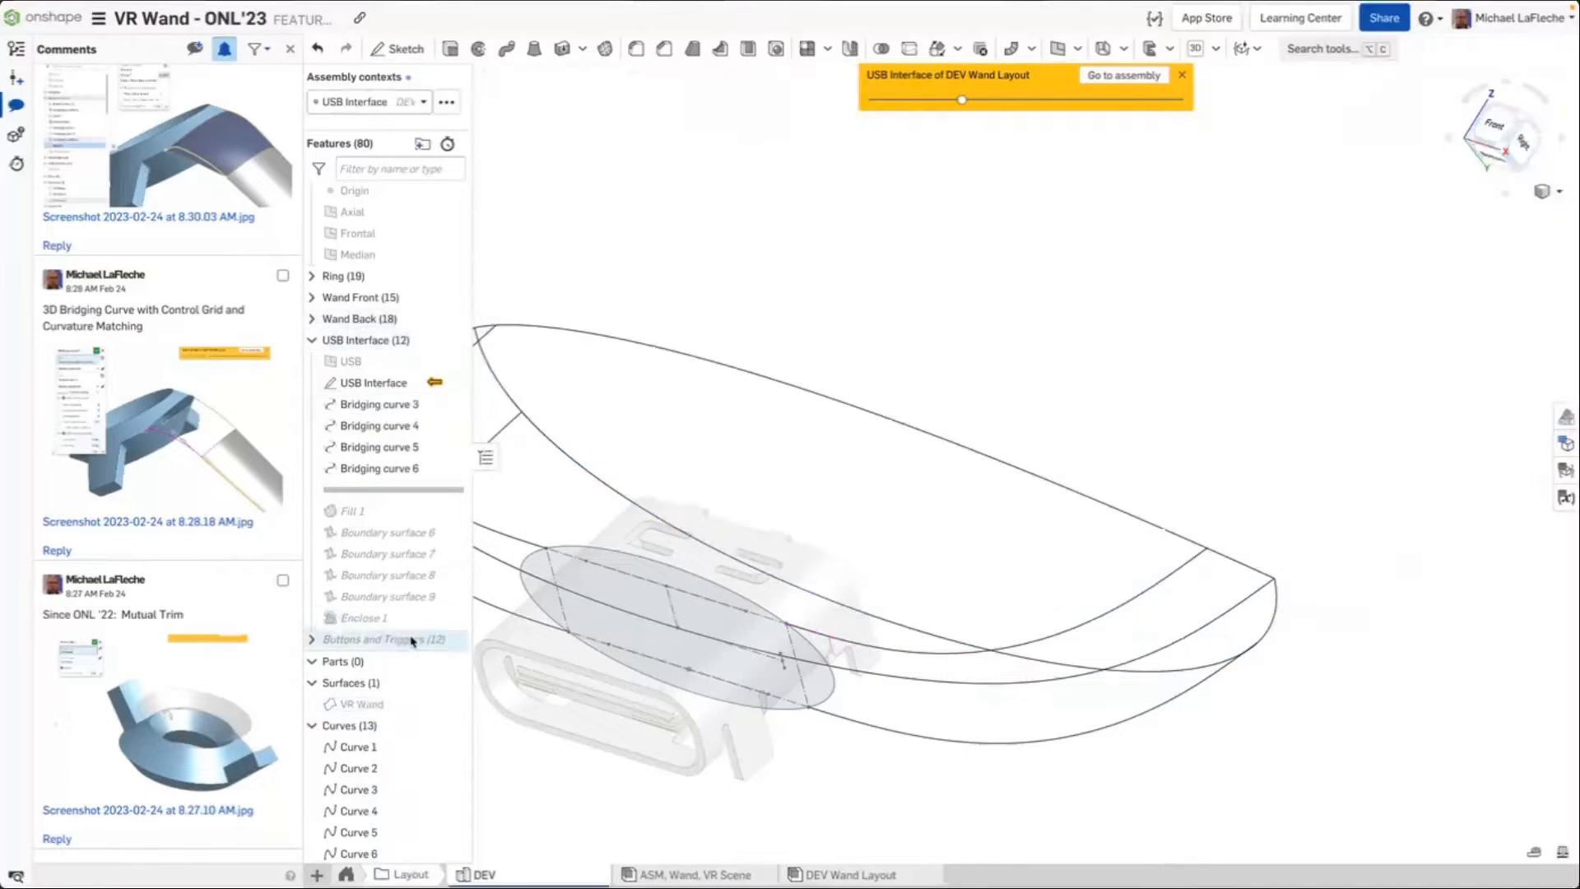
# Roll the feature list forward to the end, after Enclose 1
pyautogui.moveTo(423, 492); pyautogui.dragTo(397, 629)
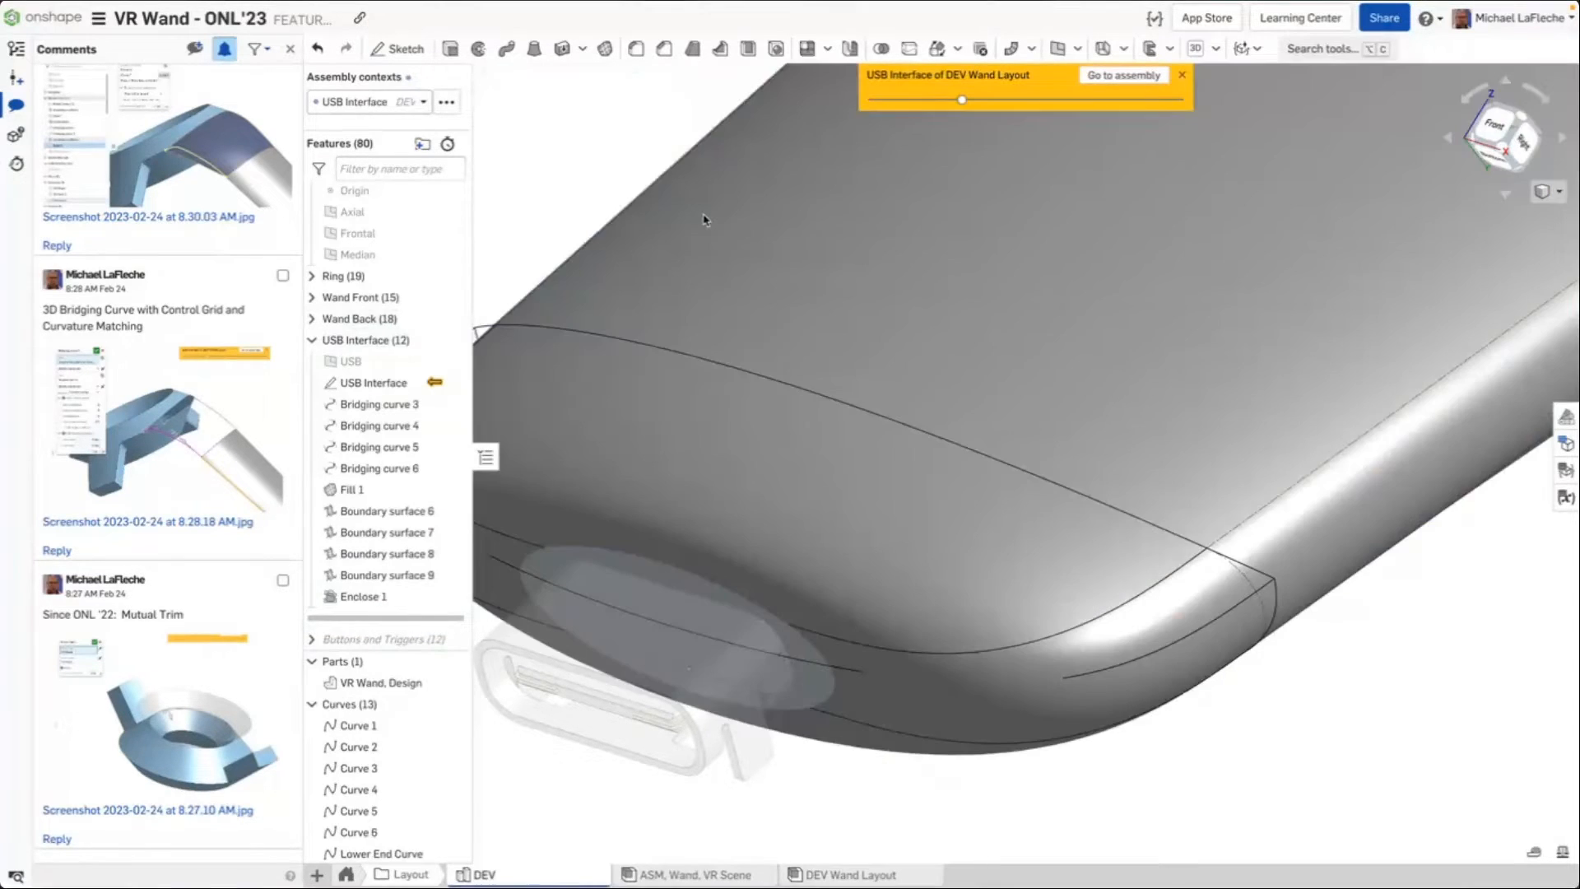
pyautogui.scroll(-3, 724, 288)
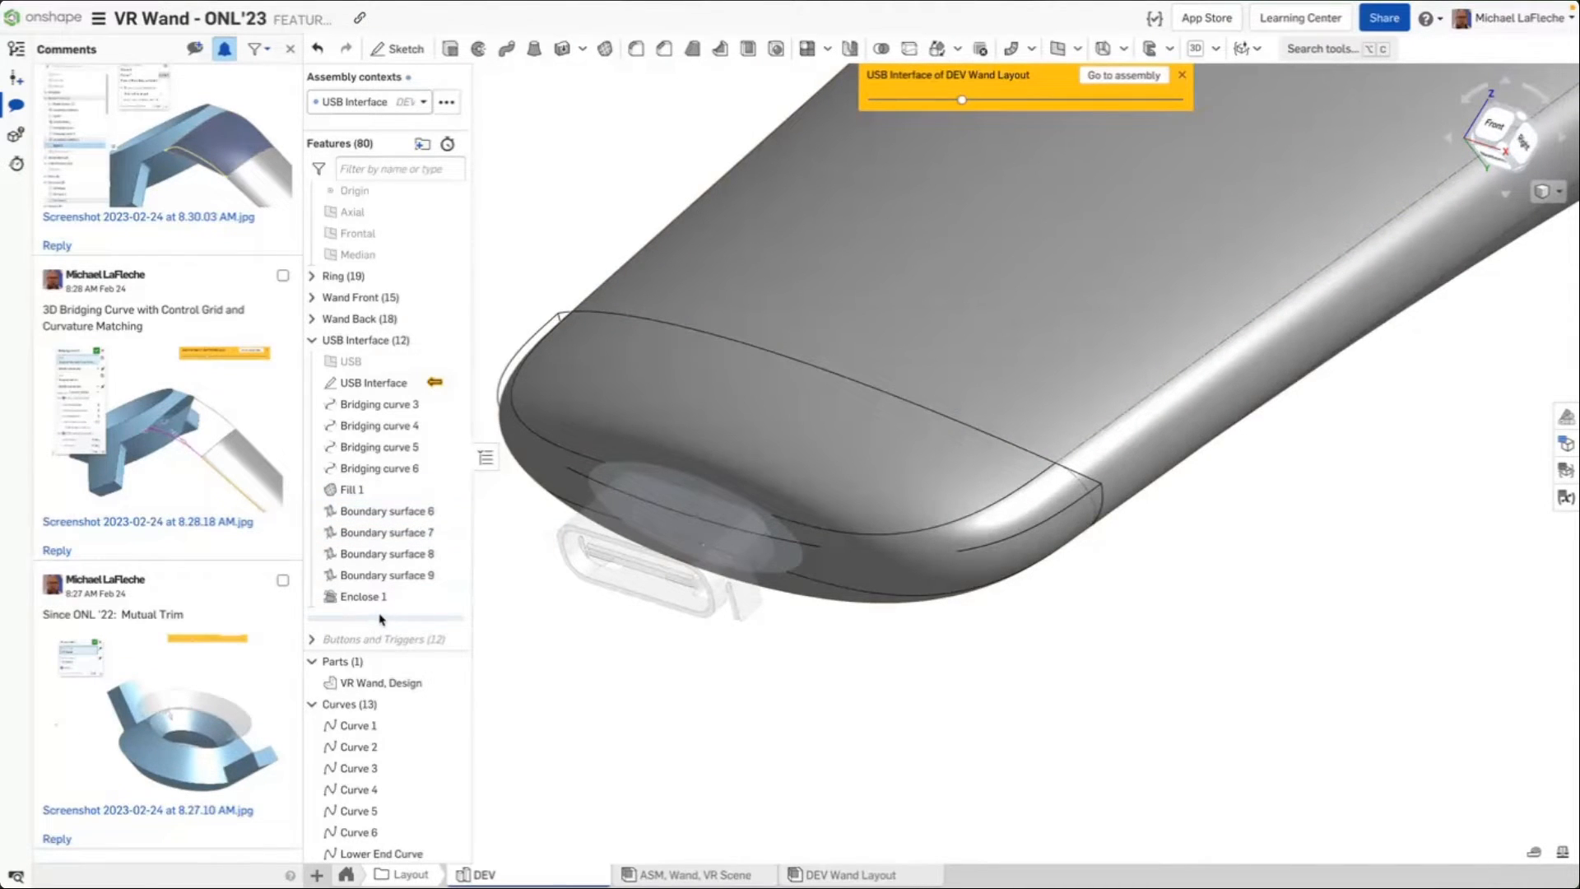
# Reopen Bridging curve 3 and drag its end control point to raise the end magnitude to about 1.26, then cancel
pyautogui.rightClick(390, 410)
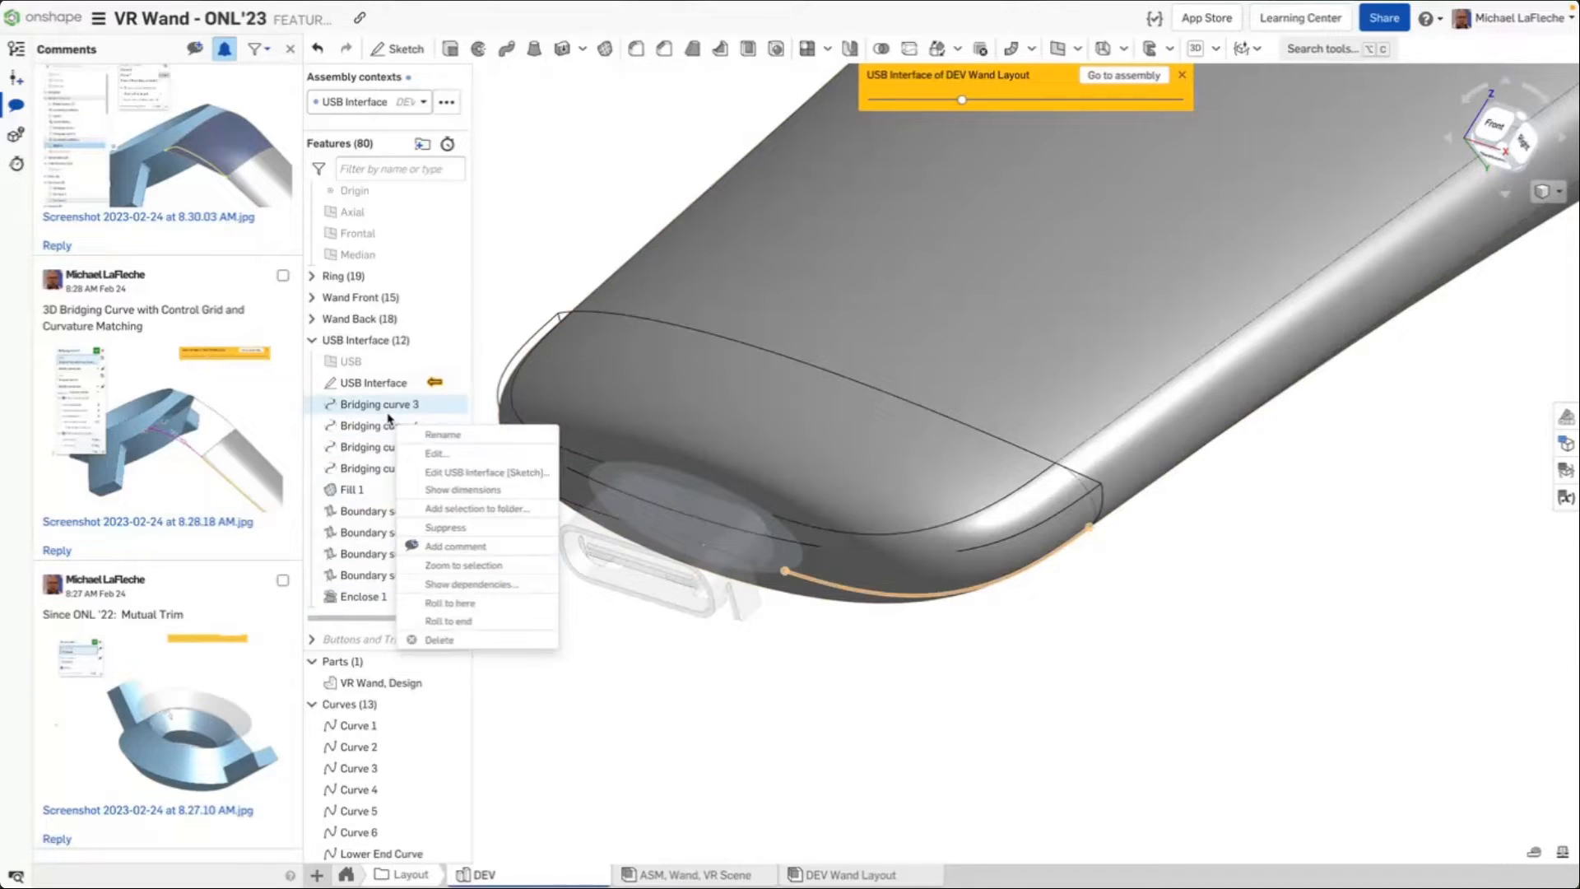
pyautogui.click(444, 454)
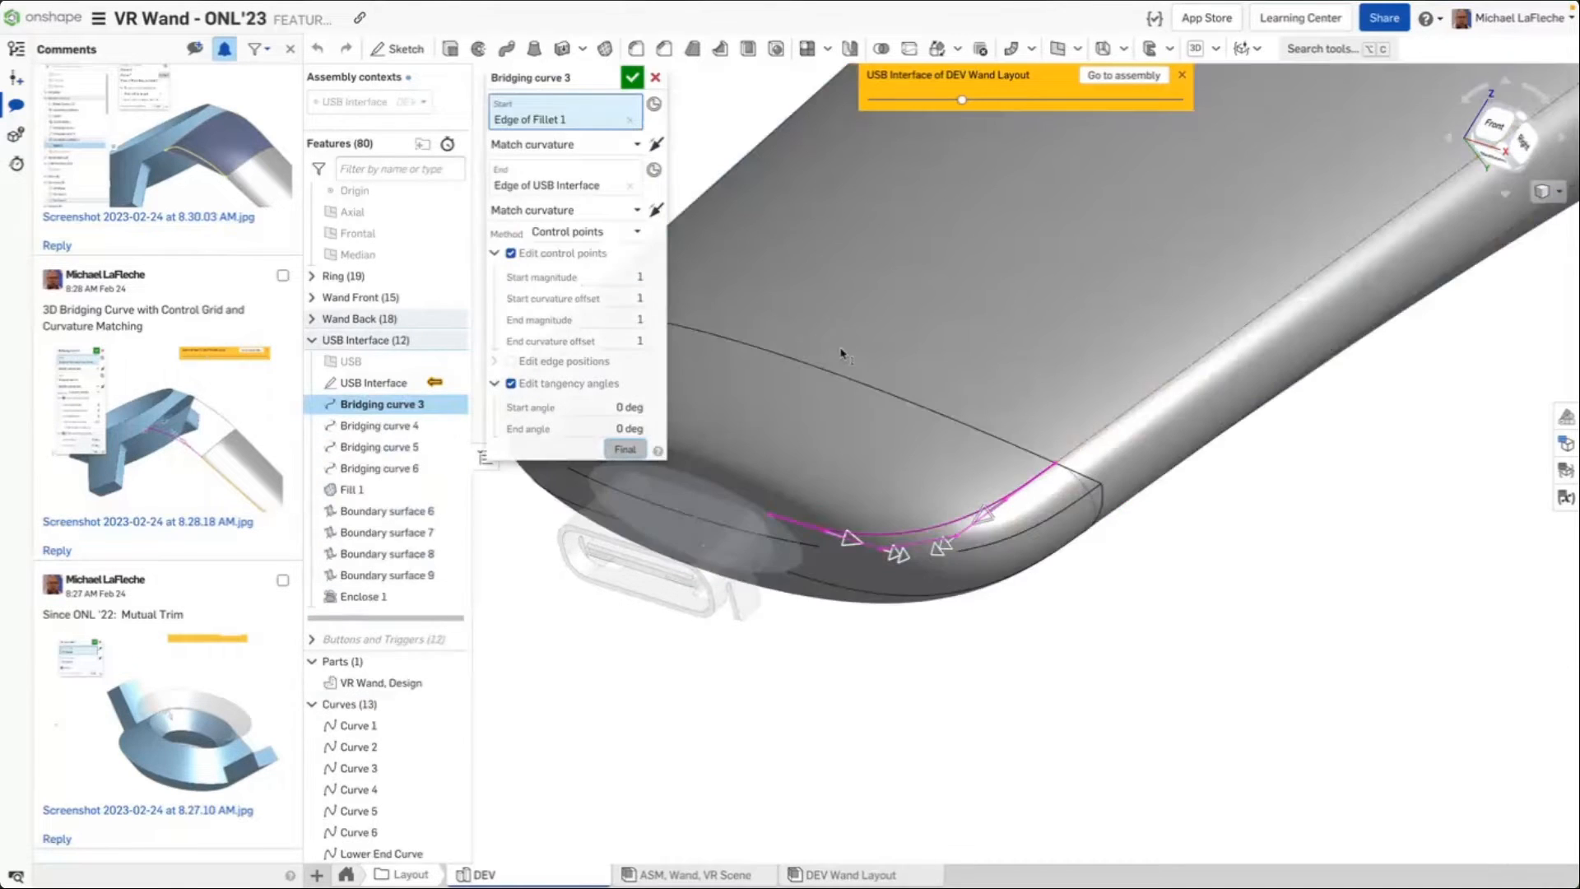
pyautogui.moveTo(841, 354); pyautogui.dragTo(963, 536, button='right')
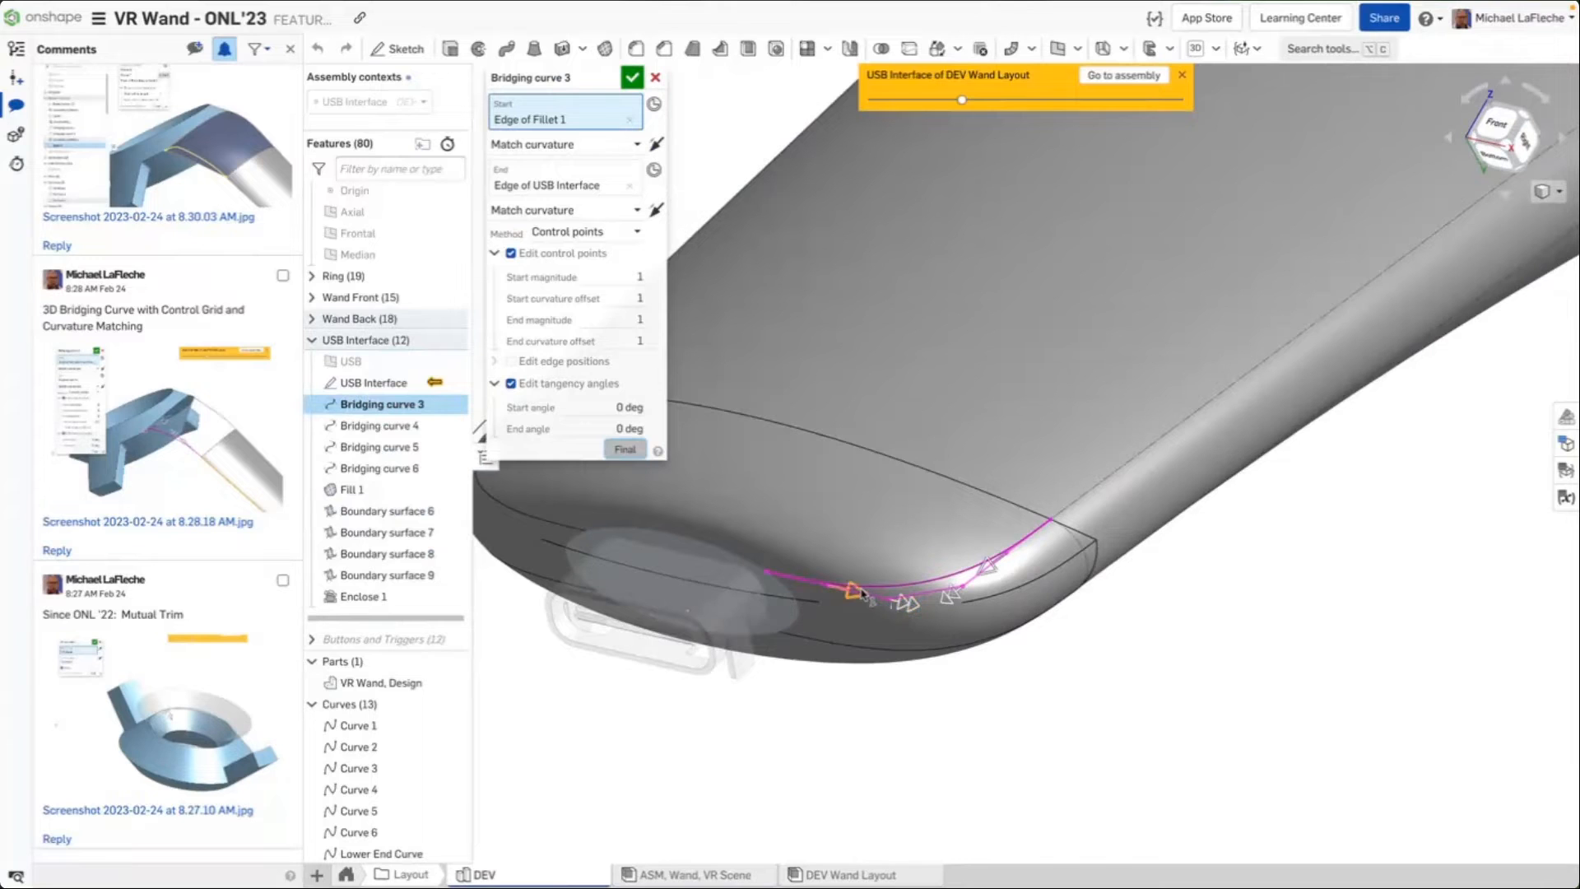
pyautogui.moveTo(863, 594); pyautogui.dragTo(906, 621)
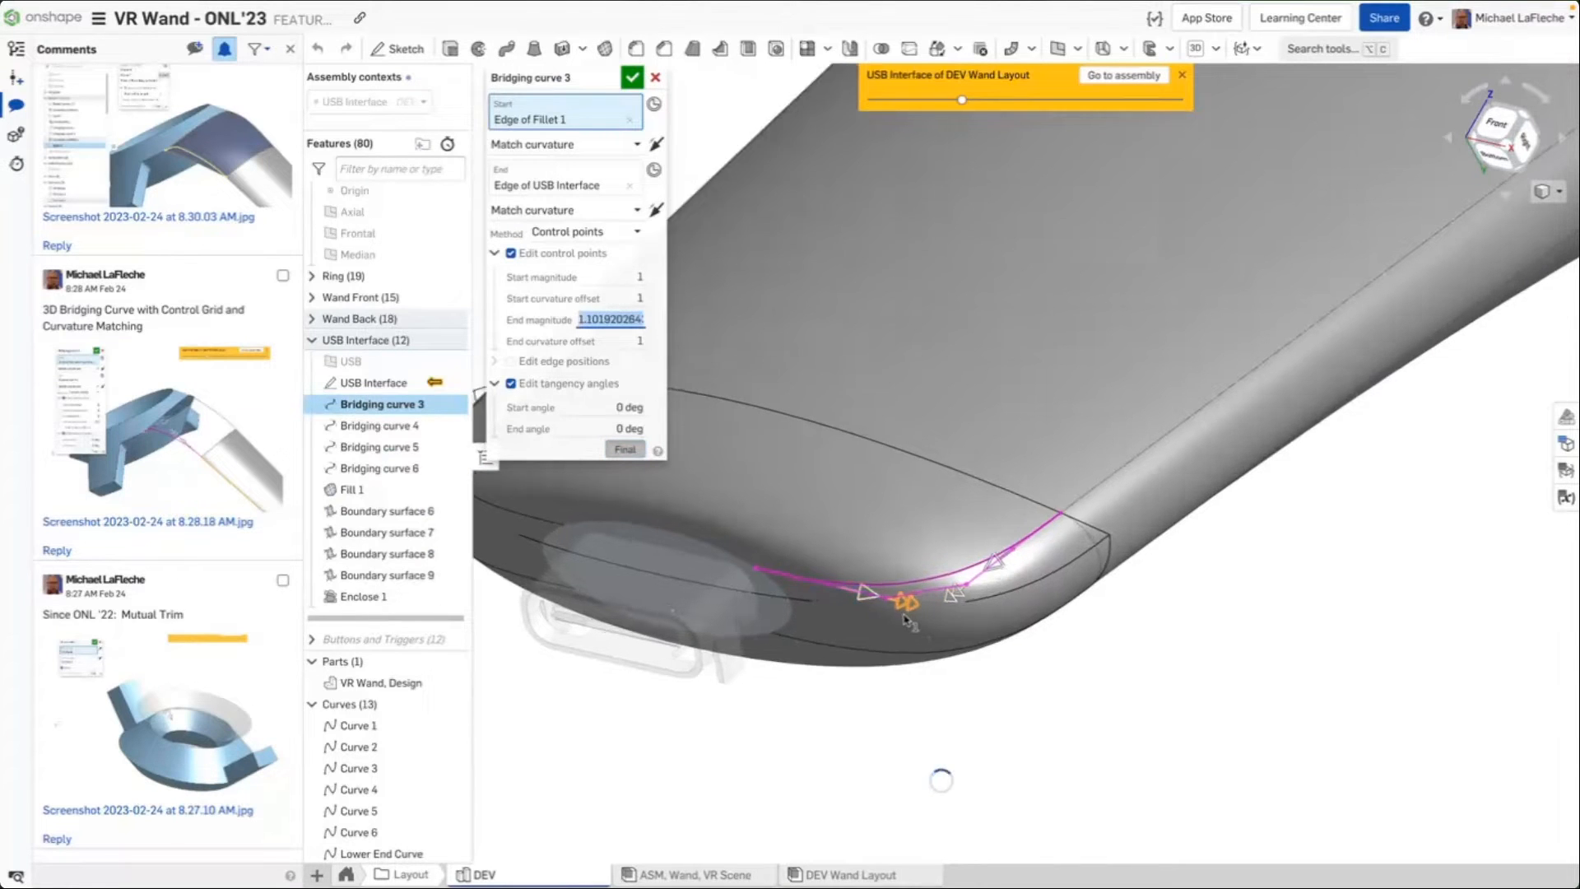
pyautogui.scroll(5, 903, 619)
pyautogui.moveTo(990, 652); pyautogui.dragTo(1016, 618, button='right')
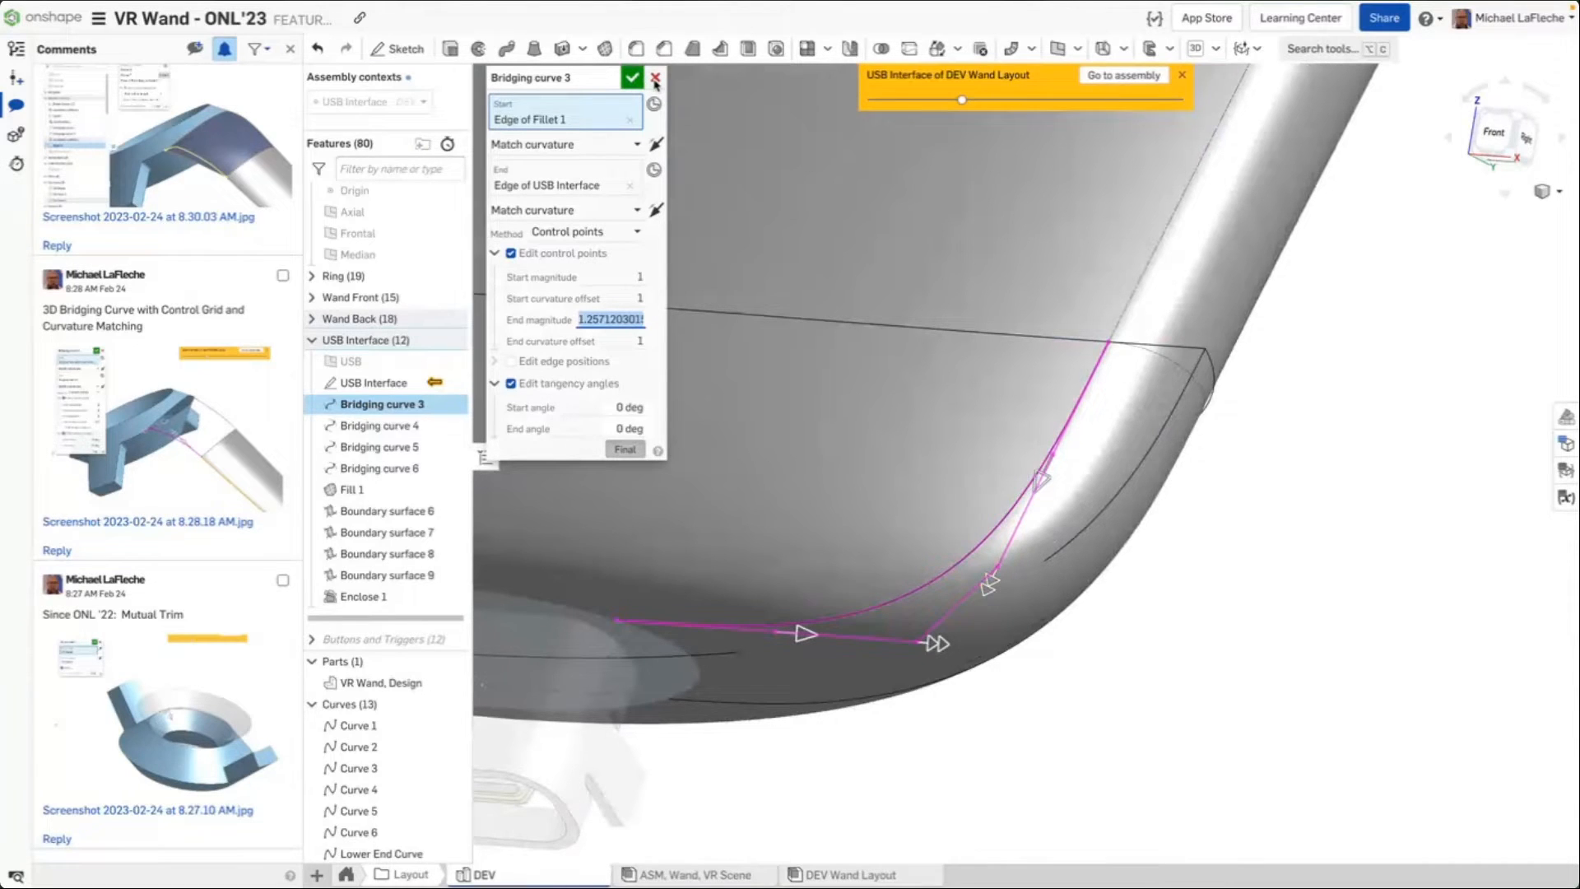
pyautogui.scroll(-3, 954, 407)
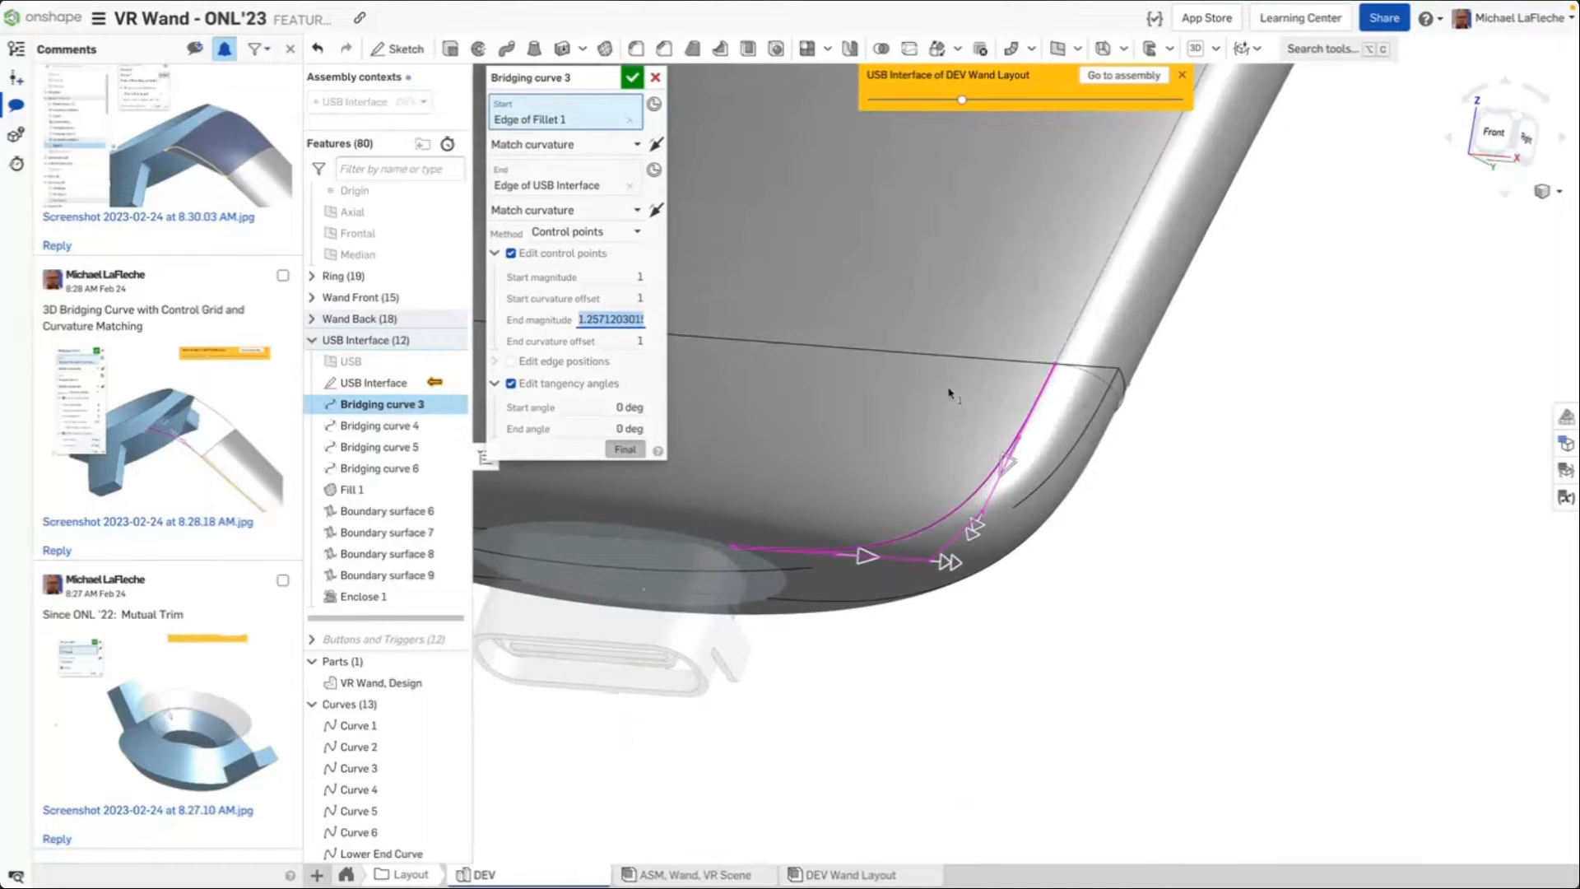
pyautogui.click(655, 78)
pyautogui.scroll(-5, 991, 510)
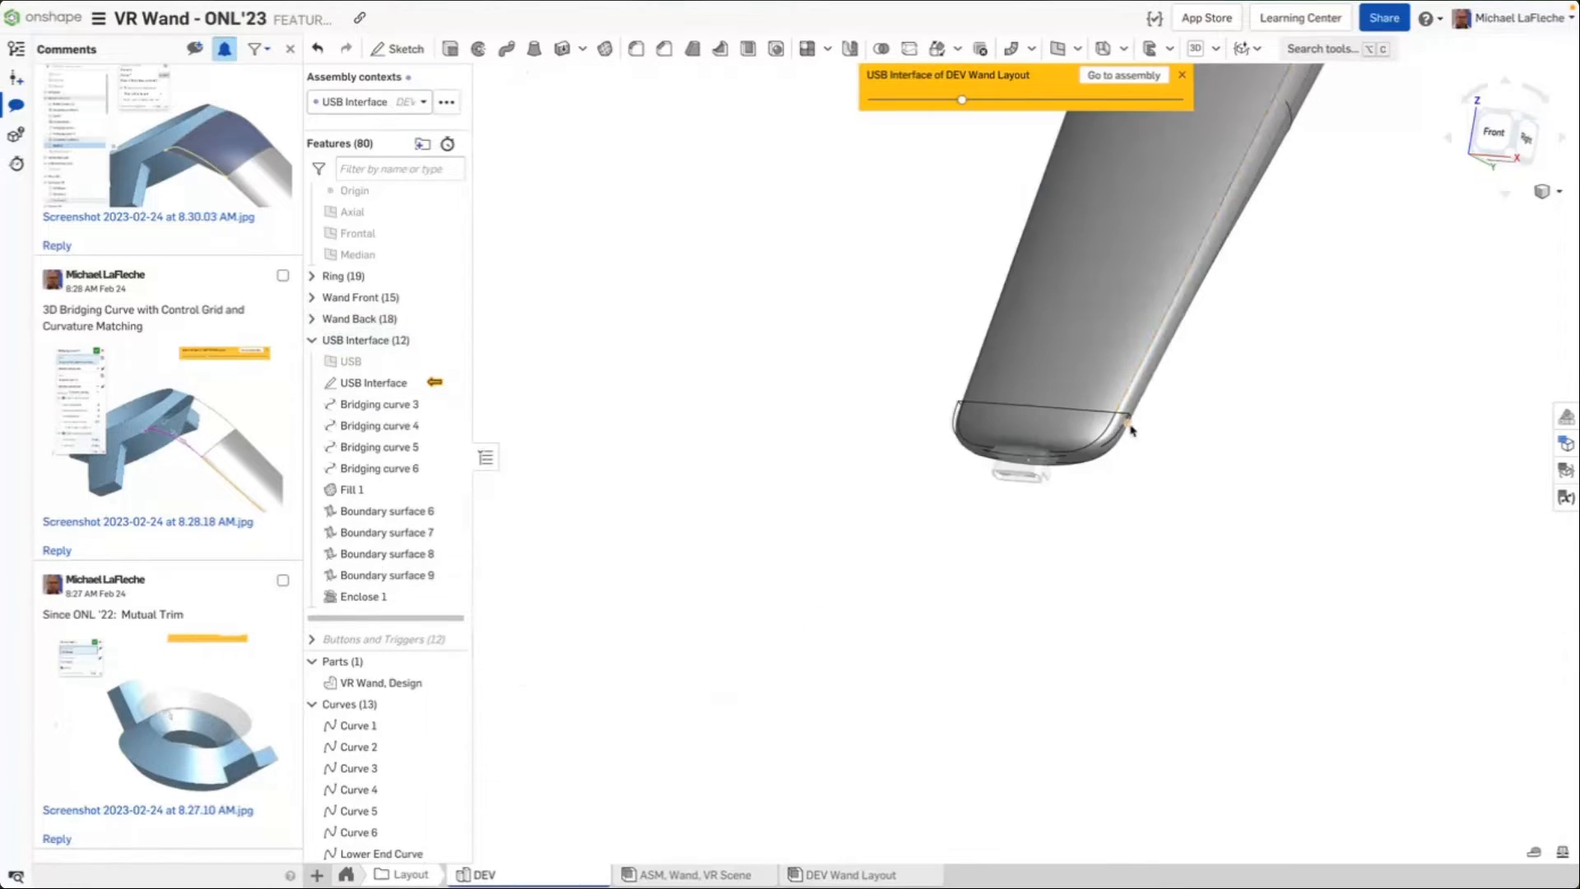
# Collapse the USB Interface folder and roll back to just before Boundary surface 1 in the Wand Front folder
pyautogui.click(314, 340)
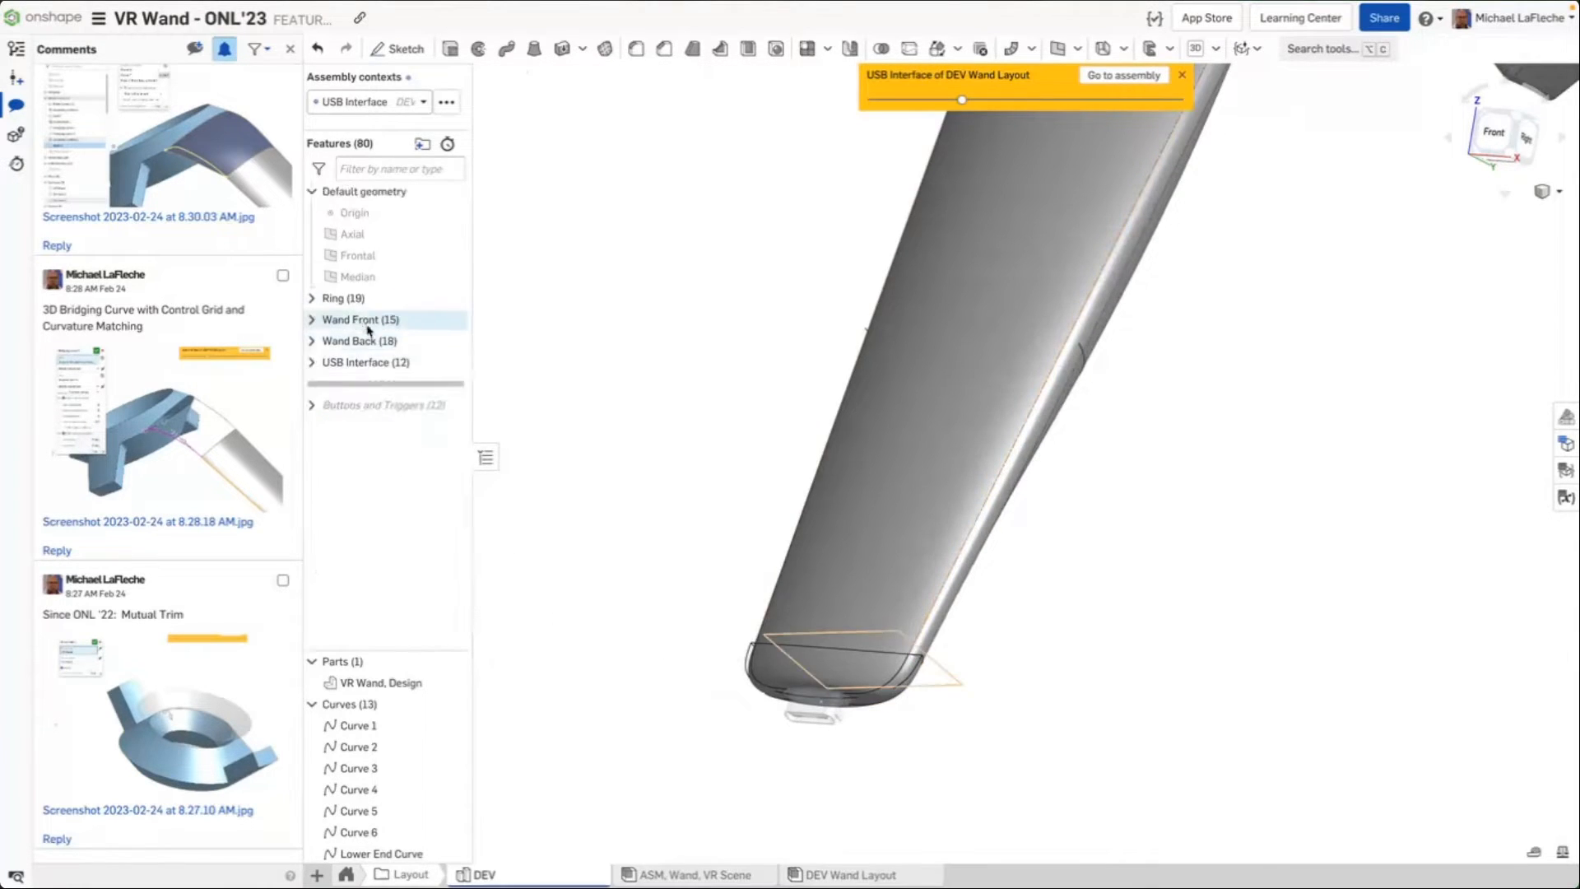
pyautogui.moveTo(381, 383); pyautogui.dragTo(421, 341)
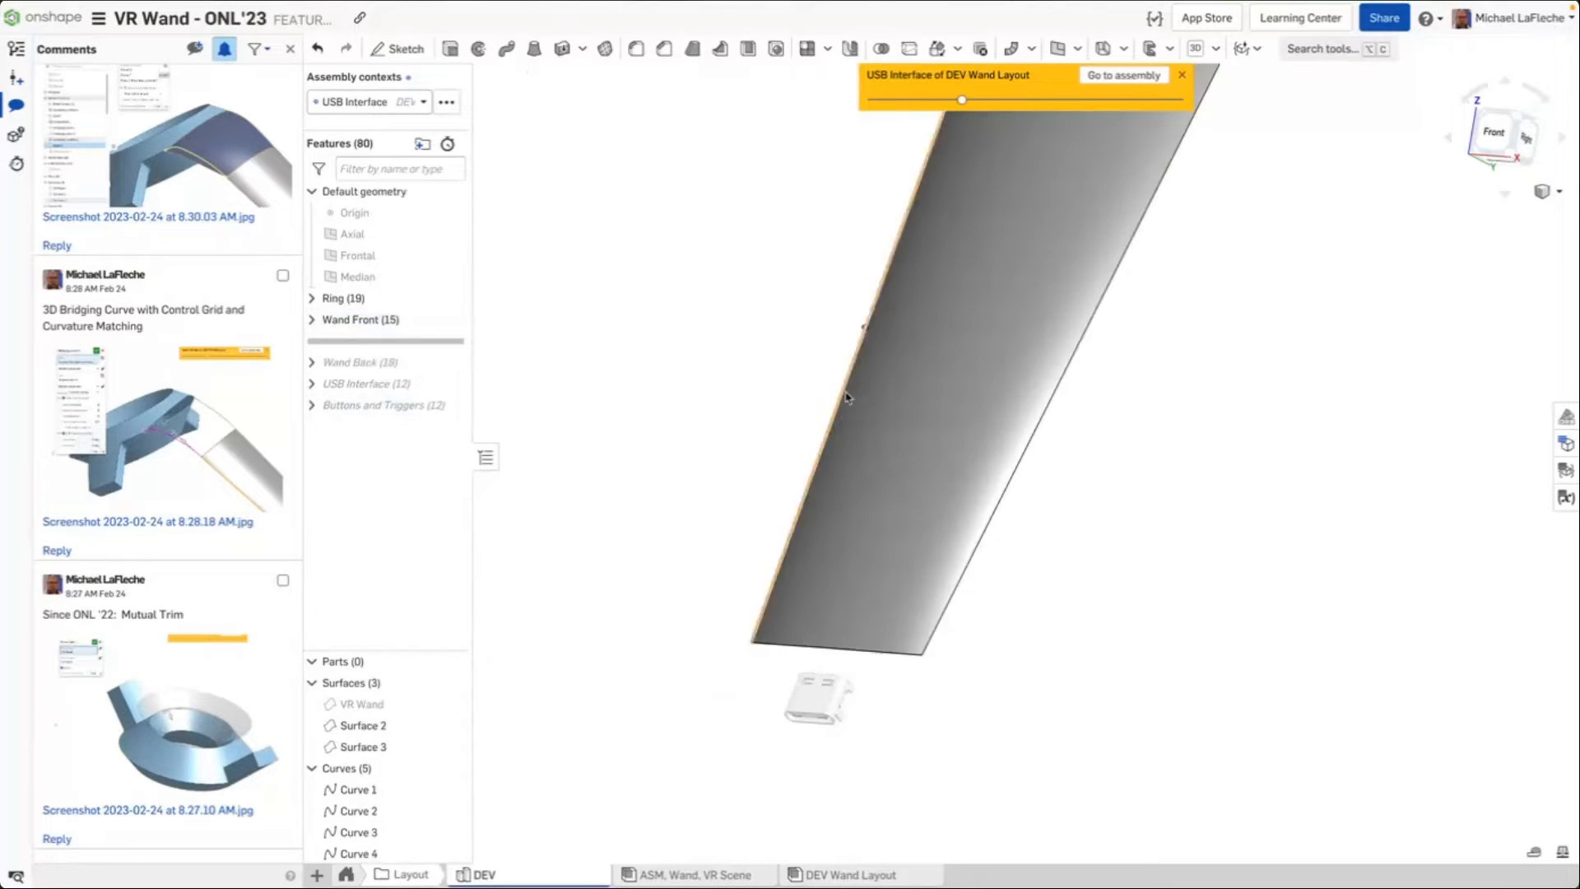
pyautogui.moveTo(872, 226); pyautogui.dragTo(1111, 340, button='right')
pyautogui.moveTo(1311, 421); pyautogui.dragTo(1259, 315, button='middle')
pyautogui.click(362, 321)
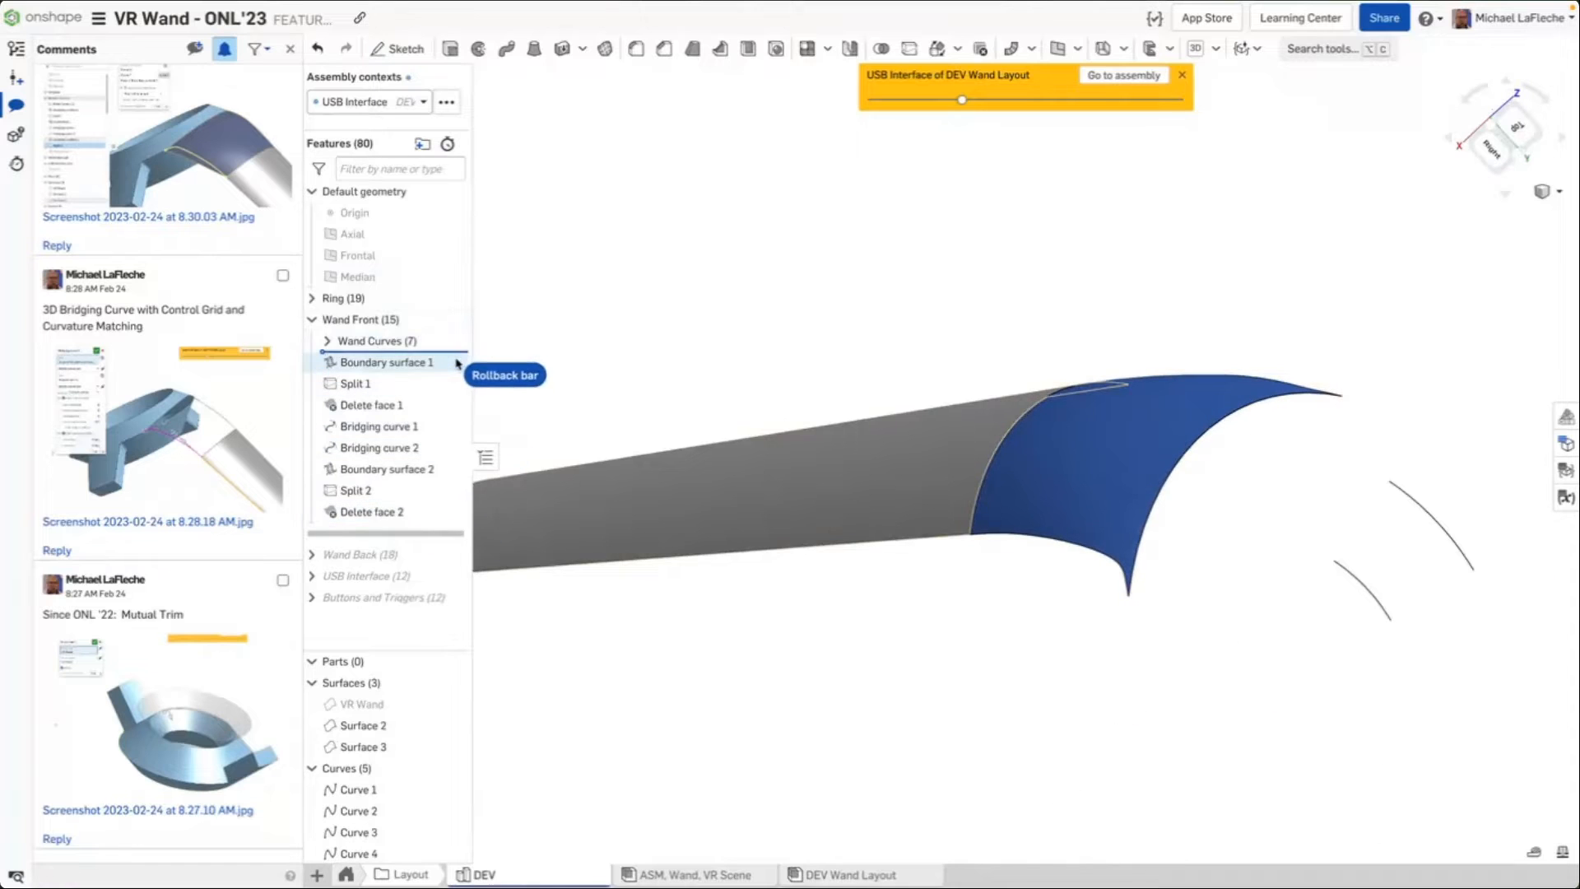
pyautogui.click(386, 362)
pyautogui.hotkey('ctrl', 'r')
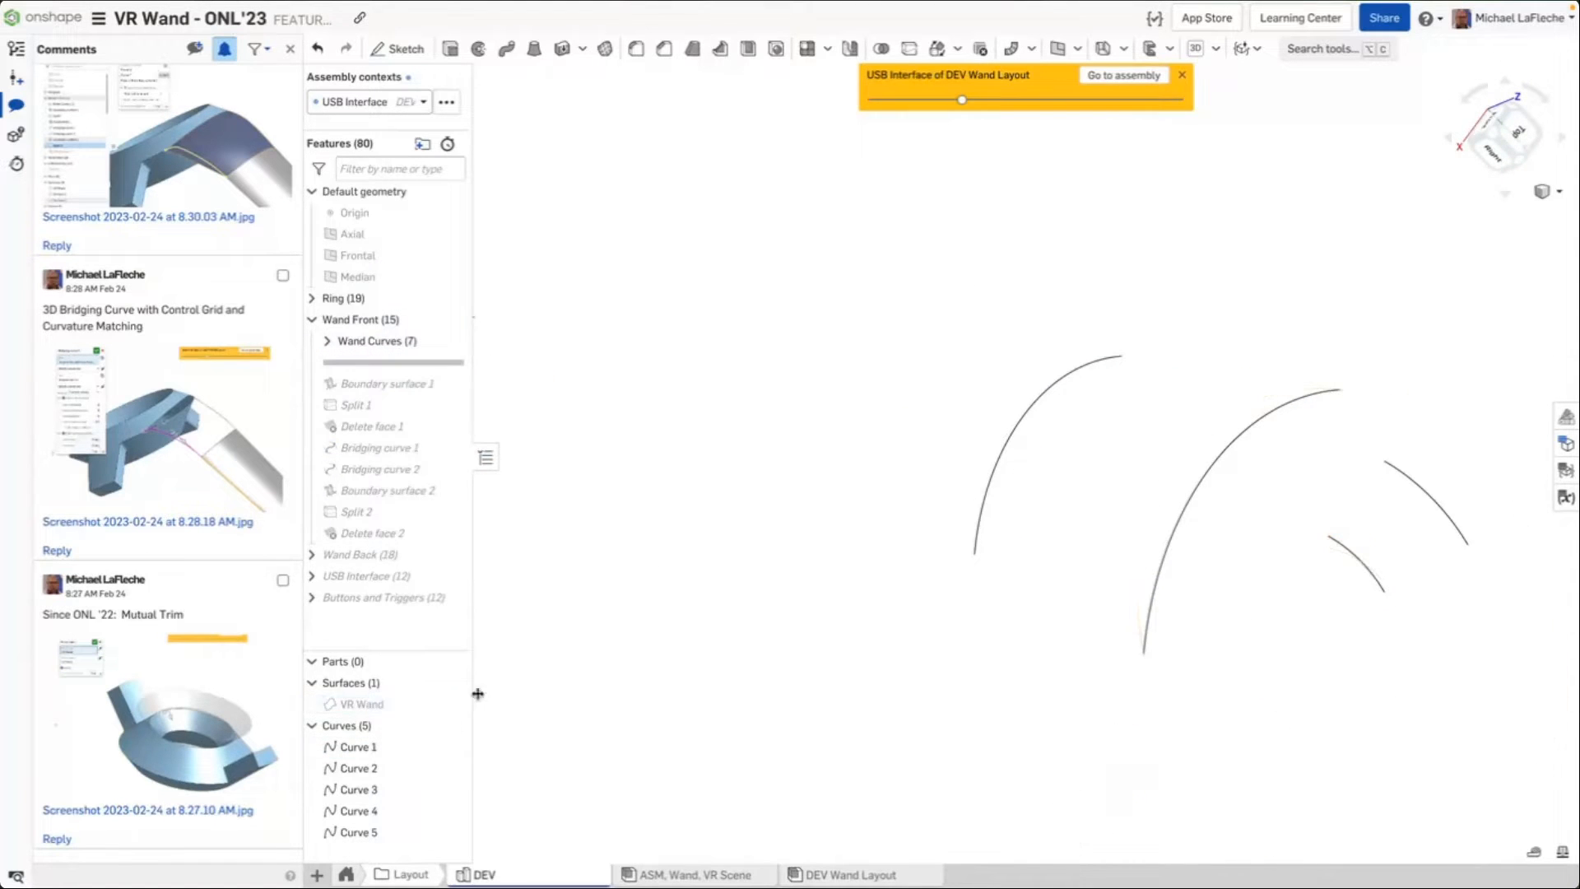
# Show the VR Wand surface and move the rollback bar to just after Boundary surface 1
pyautogui.click(451, 704)
pyautogui.moveTo(751, 452); pyautogui.dragTo(848, 307, button='right')
pyautogui.scroll(5, 957, 491)
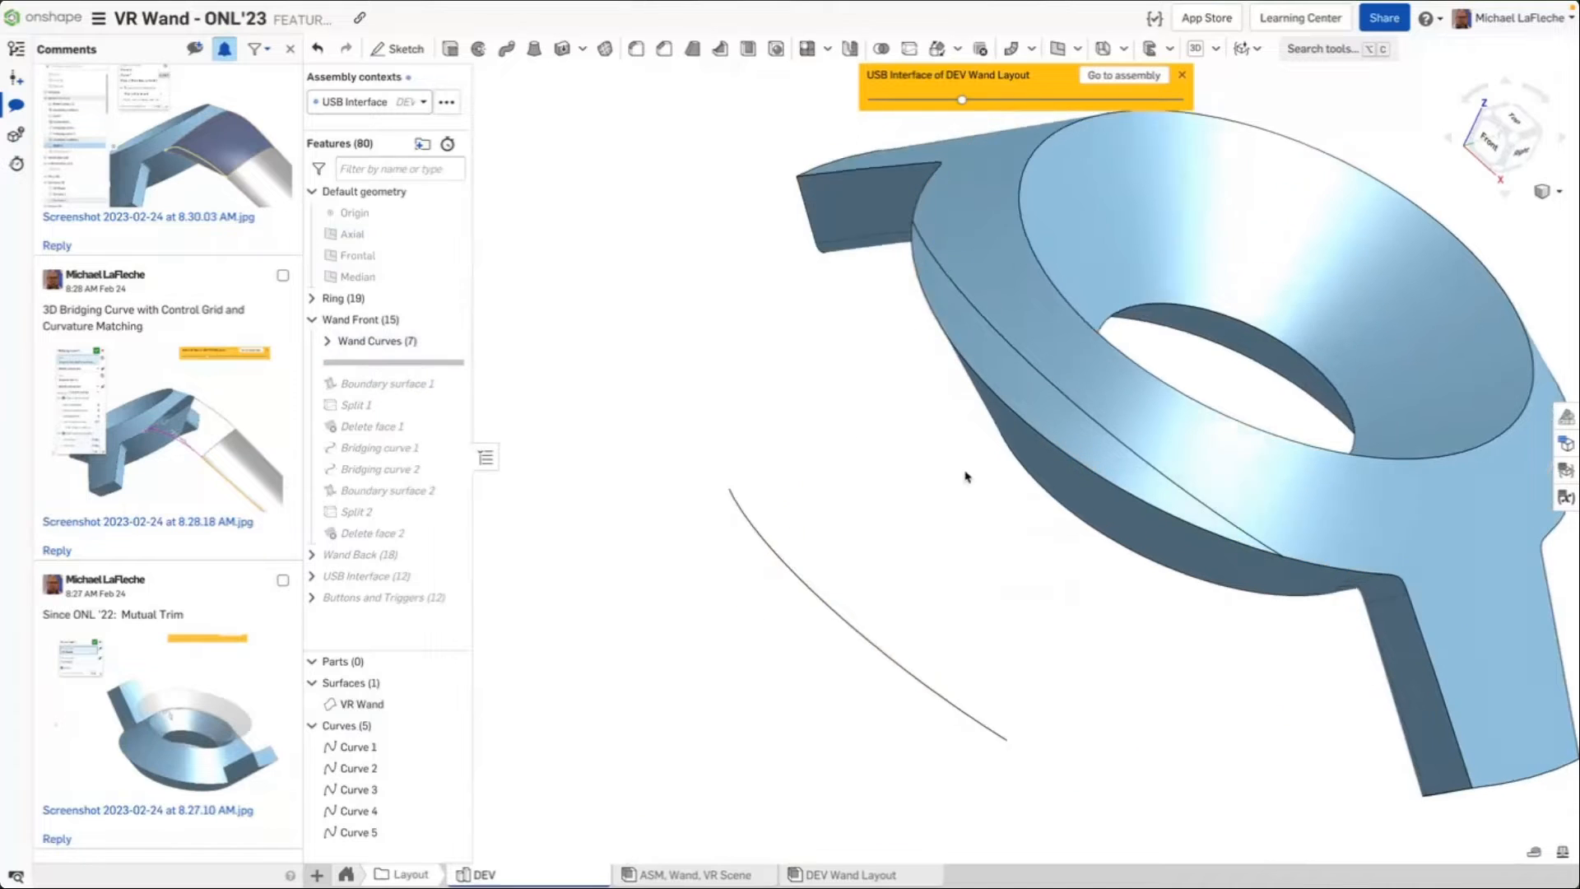
pyautogui.moveTo(965, 477); pyautogui.dragTo(964, 438, button='right')
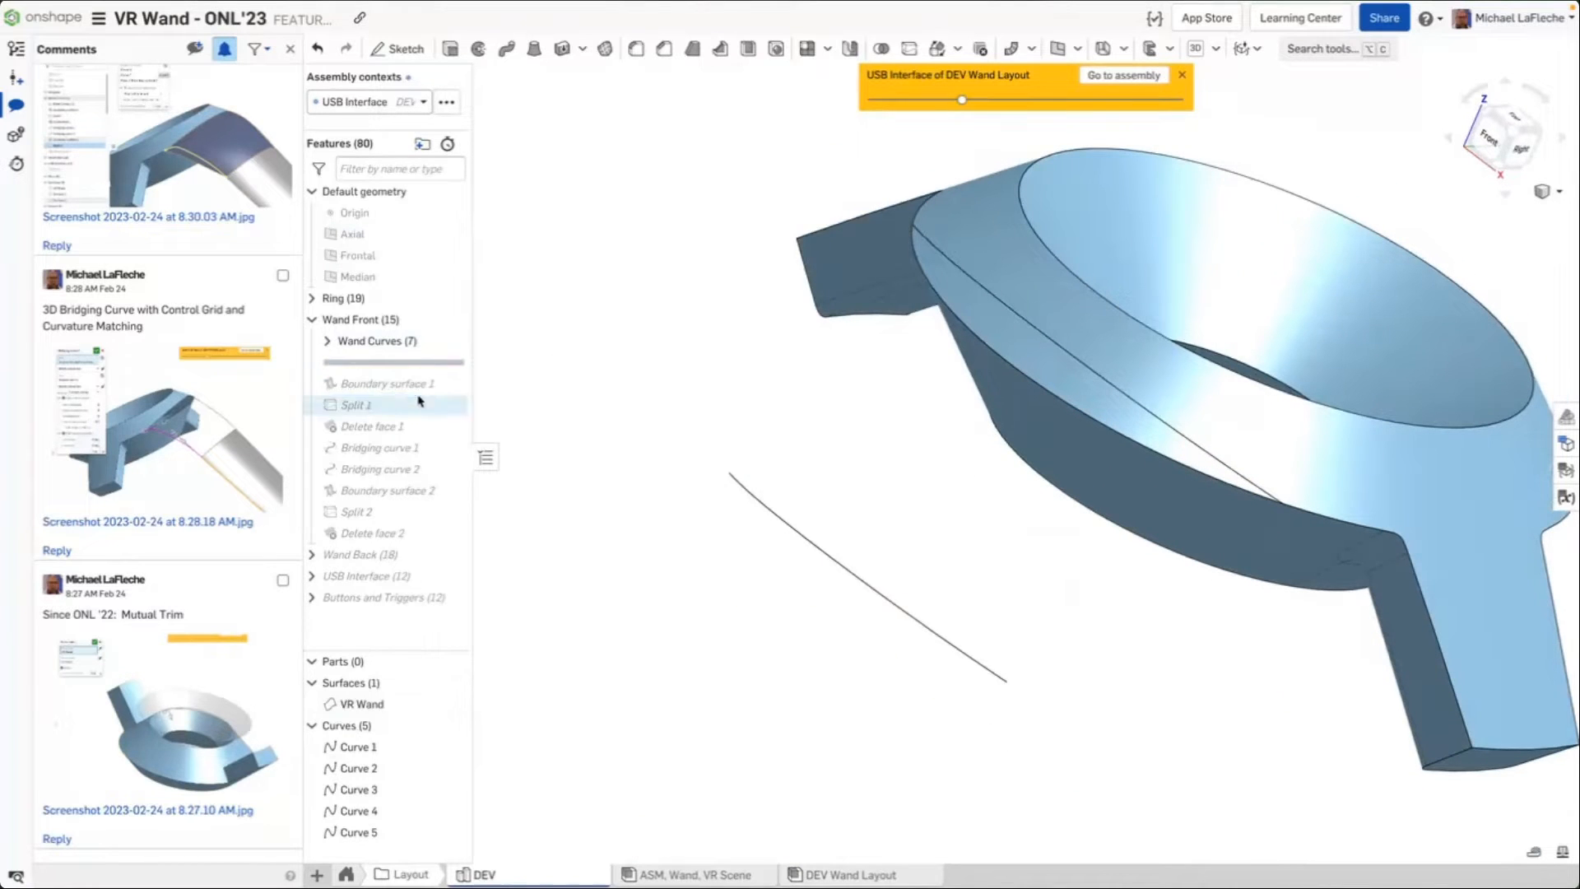
pyautogui.moveTo(394, 362); pyautogui.dragTo(419, 403)
pyautogui.moveTo(718, 476); pyautogui.dragTo(766, 453, button='right')
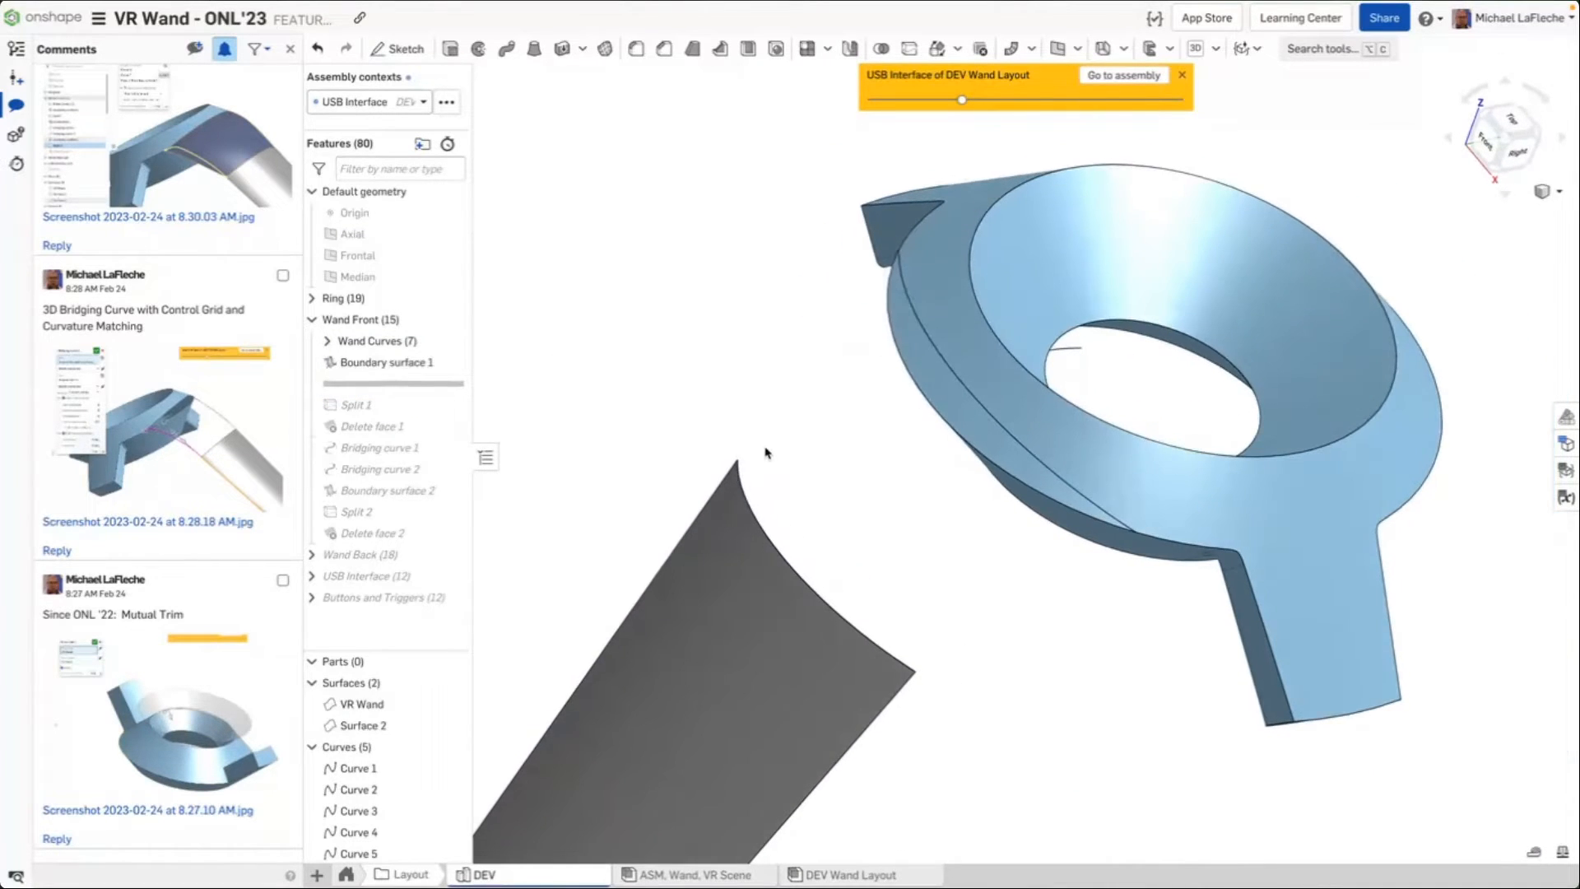
# Examine Boundary surface 1 and the curves on the ring's upper edge
pyautogui.click(327, 341)
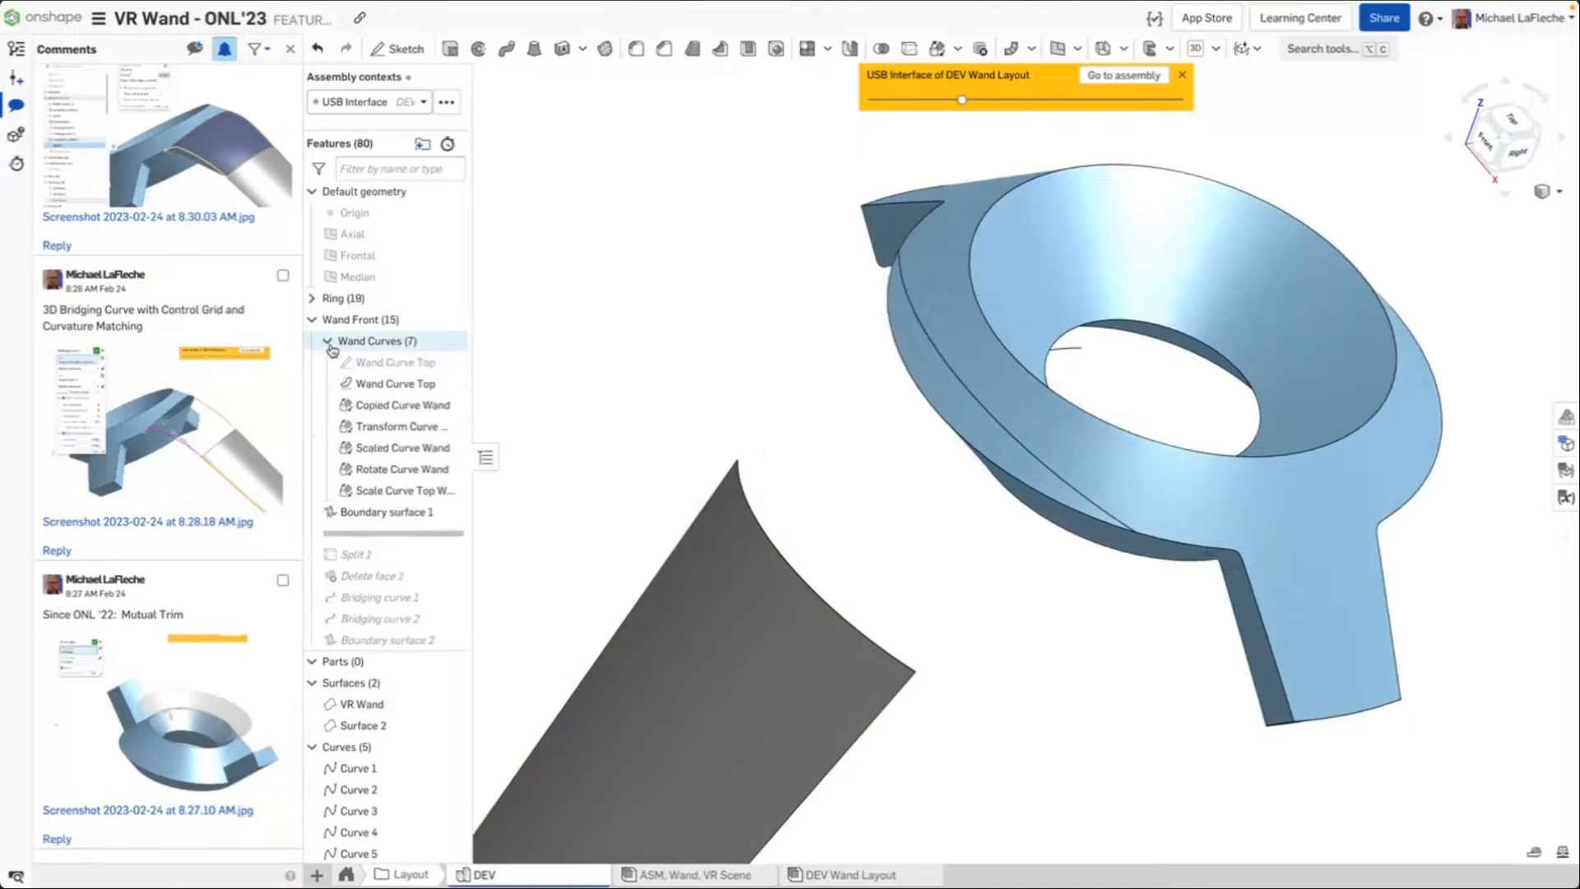
pyautogui.click(327, 342)
pyautogui.moveTo(815, 632); pyautogui.dragTo(1068, 516, button='right')
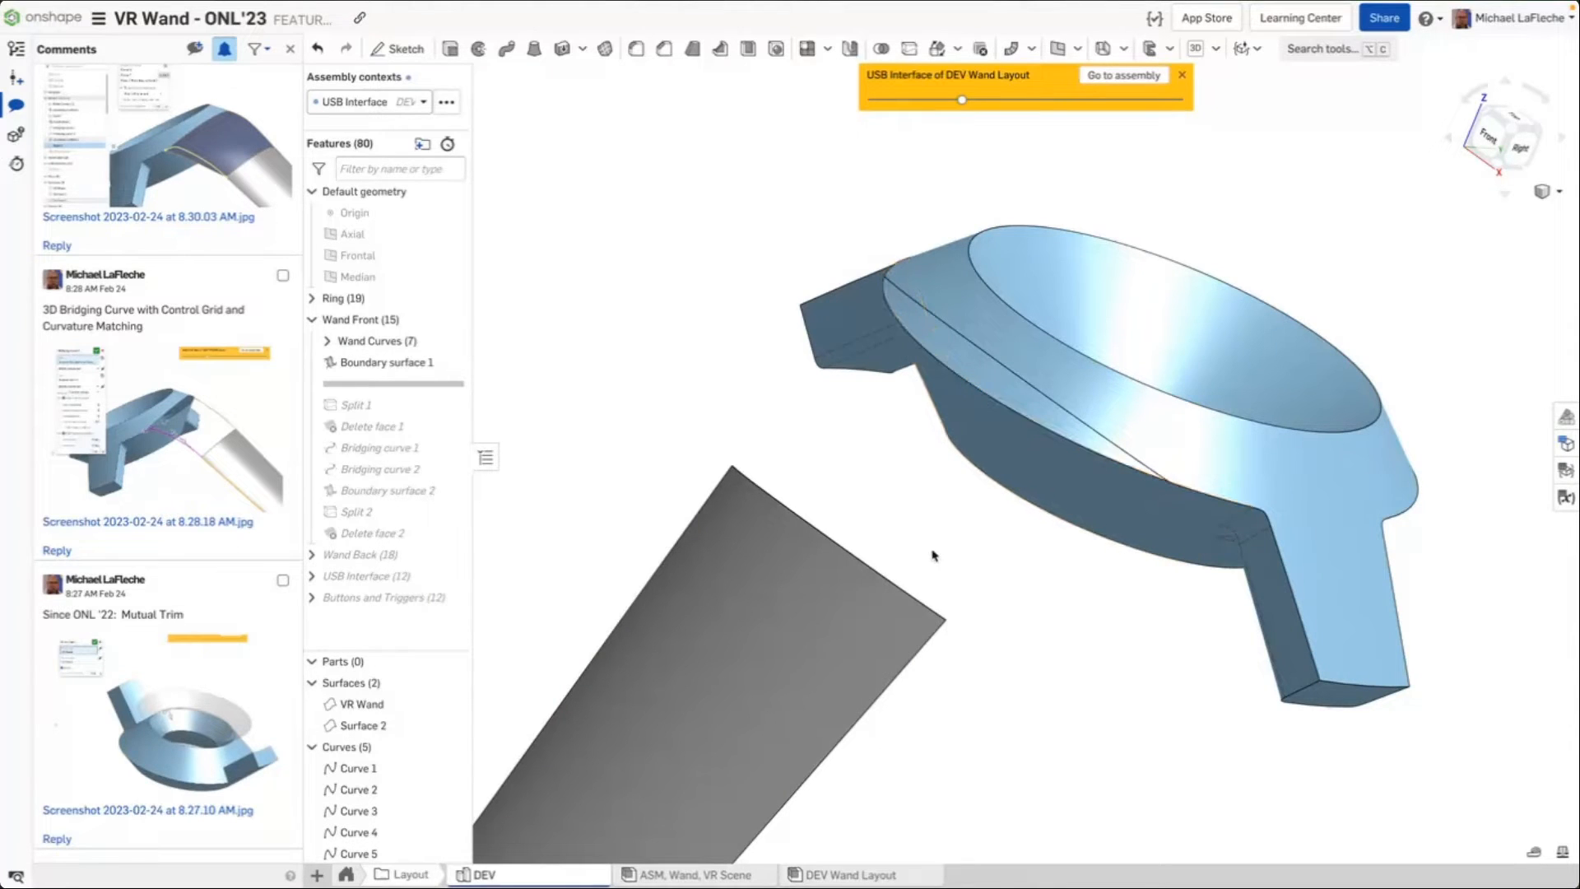
pyautogui.click(656, 730)
pyautogui.moveTo(656, 730); pyautogui.dragTo(676, 661, button='right')
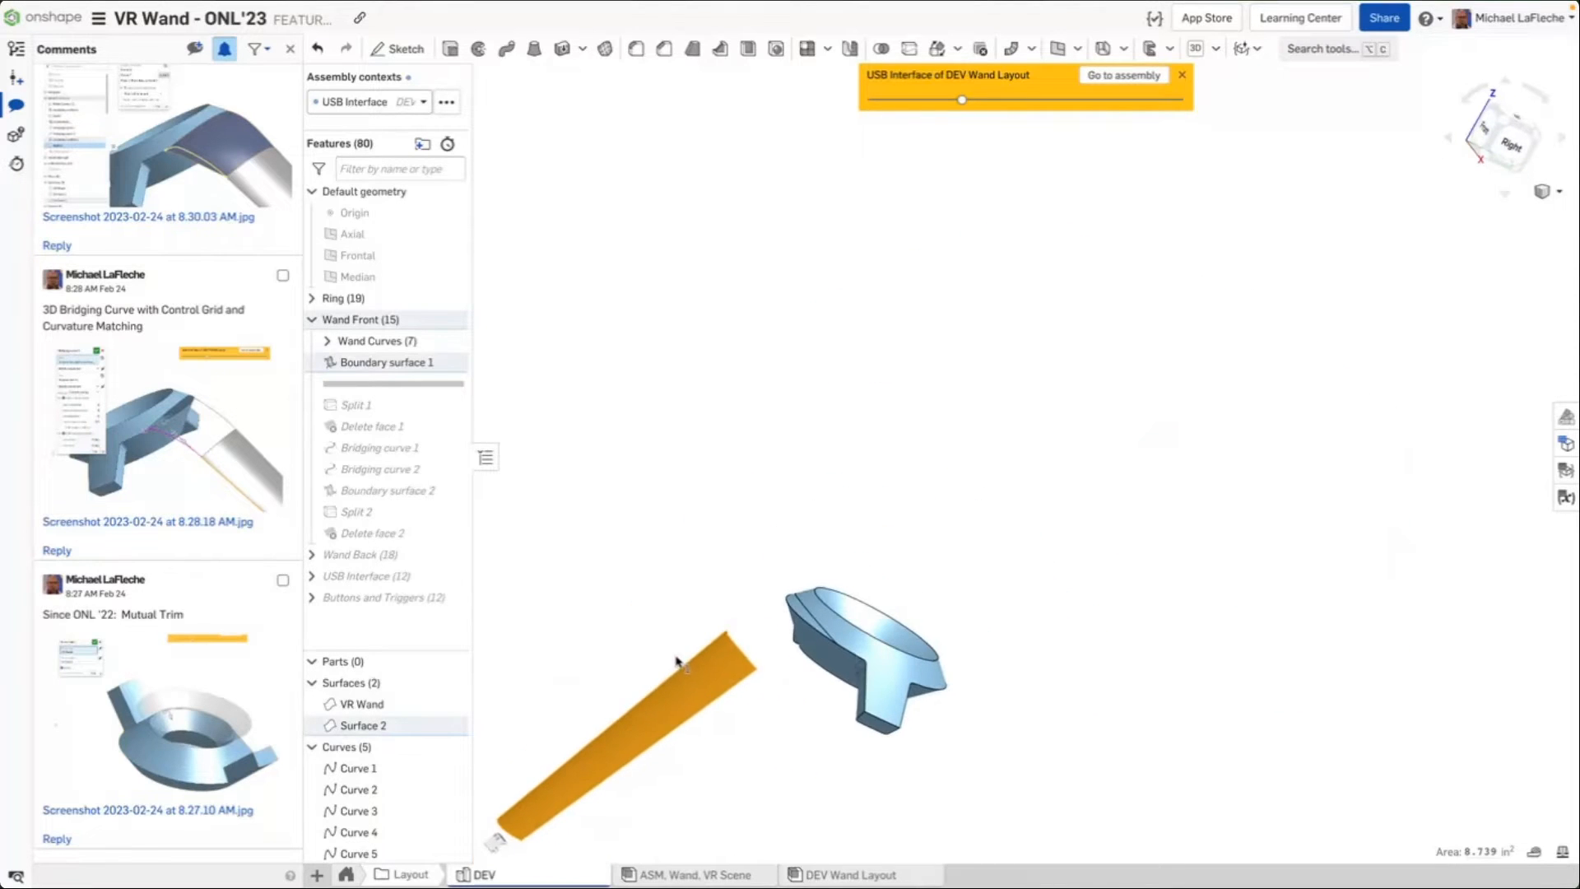
pyautogui.click(705, 507)
pyautogui.scroll(4, 811, 654)
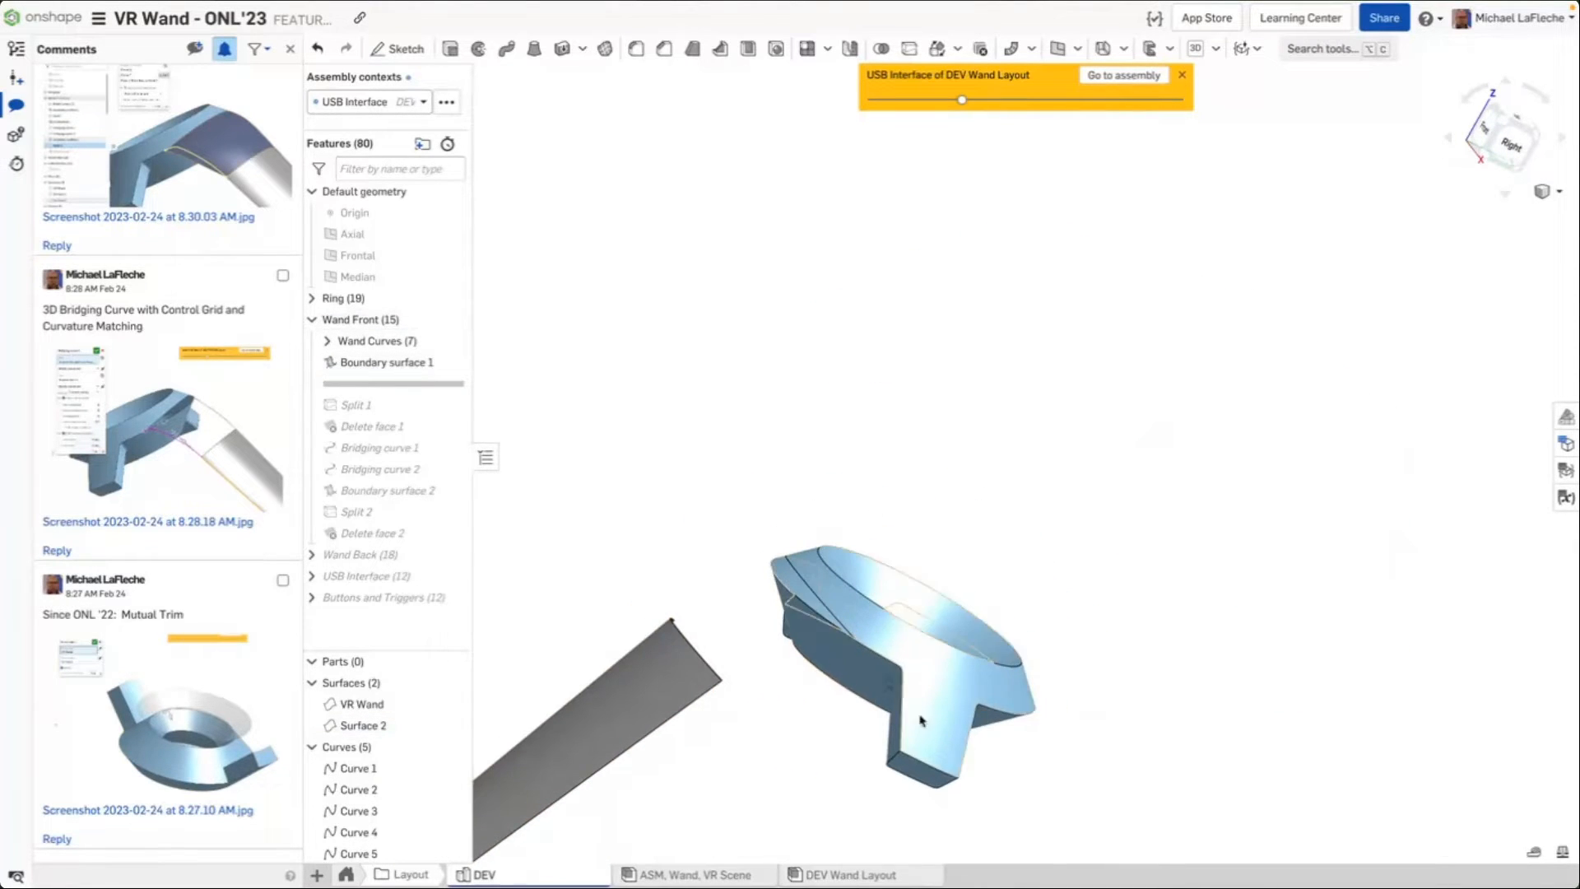
pyautogui.scroll(6, 842, 678)
pyautogui.moveTo(774, 589); pyautogui.dragTo(977, 585, button='middle')
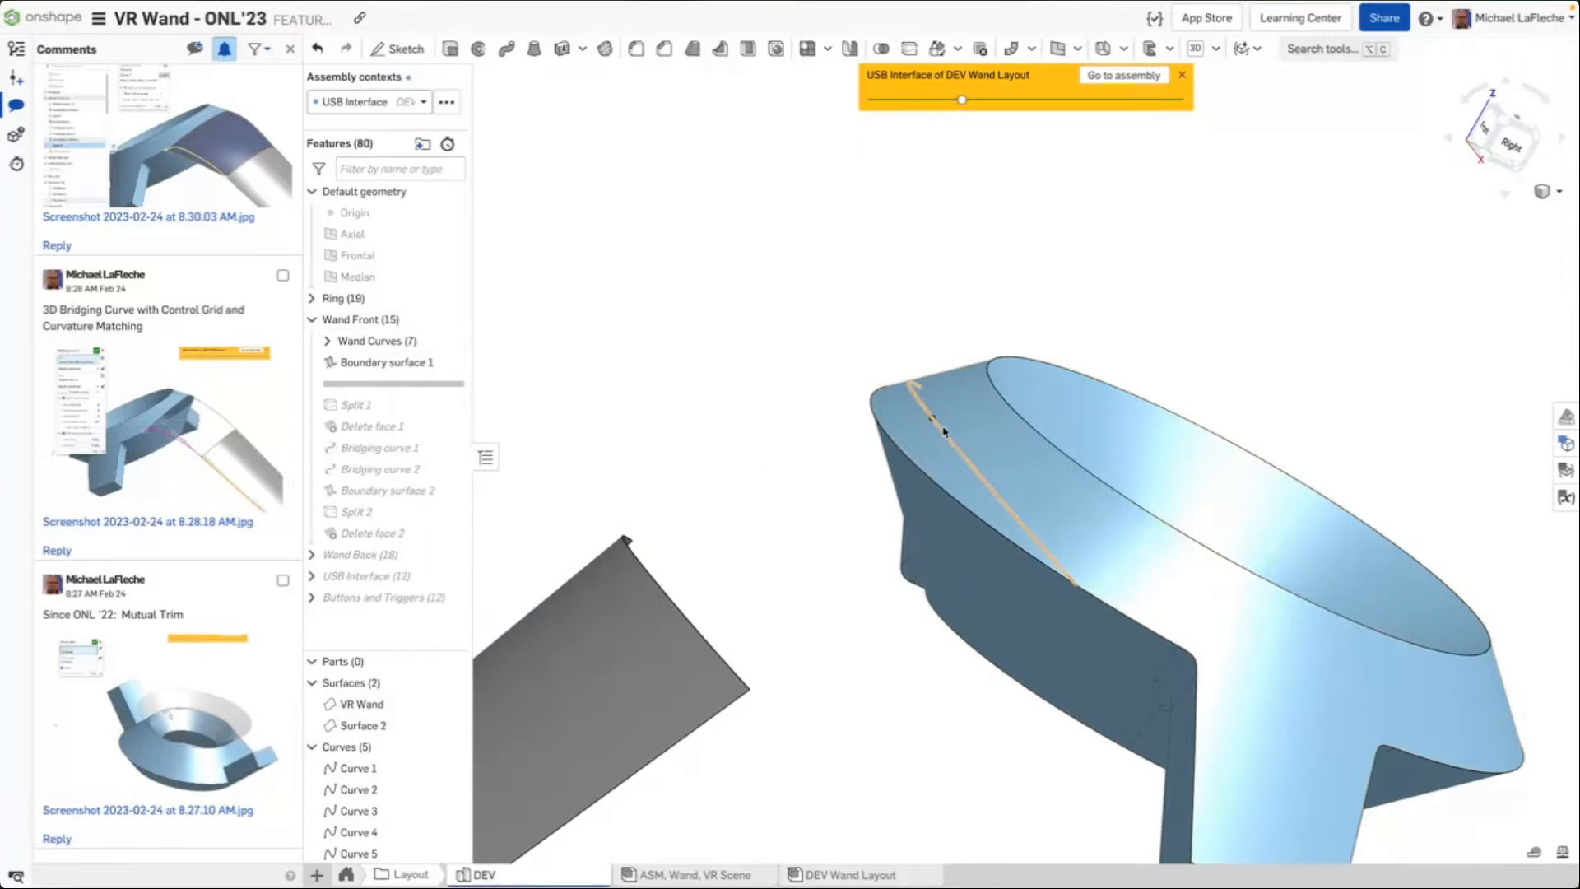
pyautogui.click(942, 434)
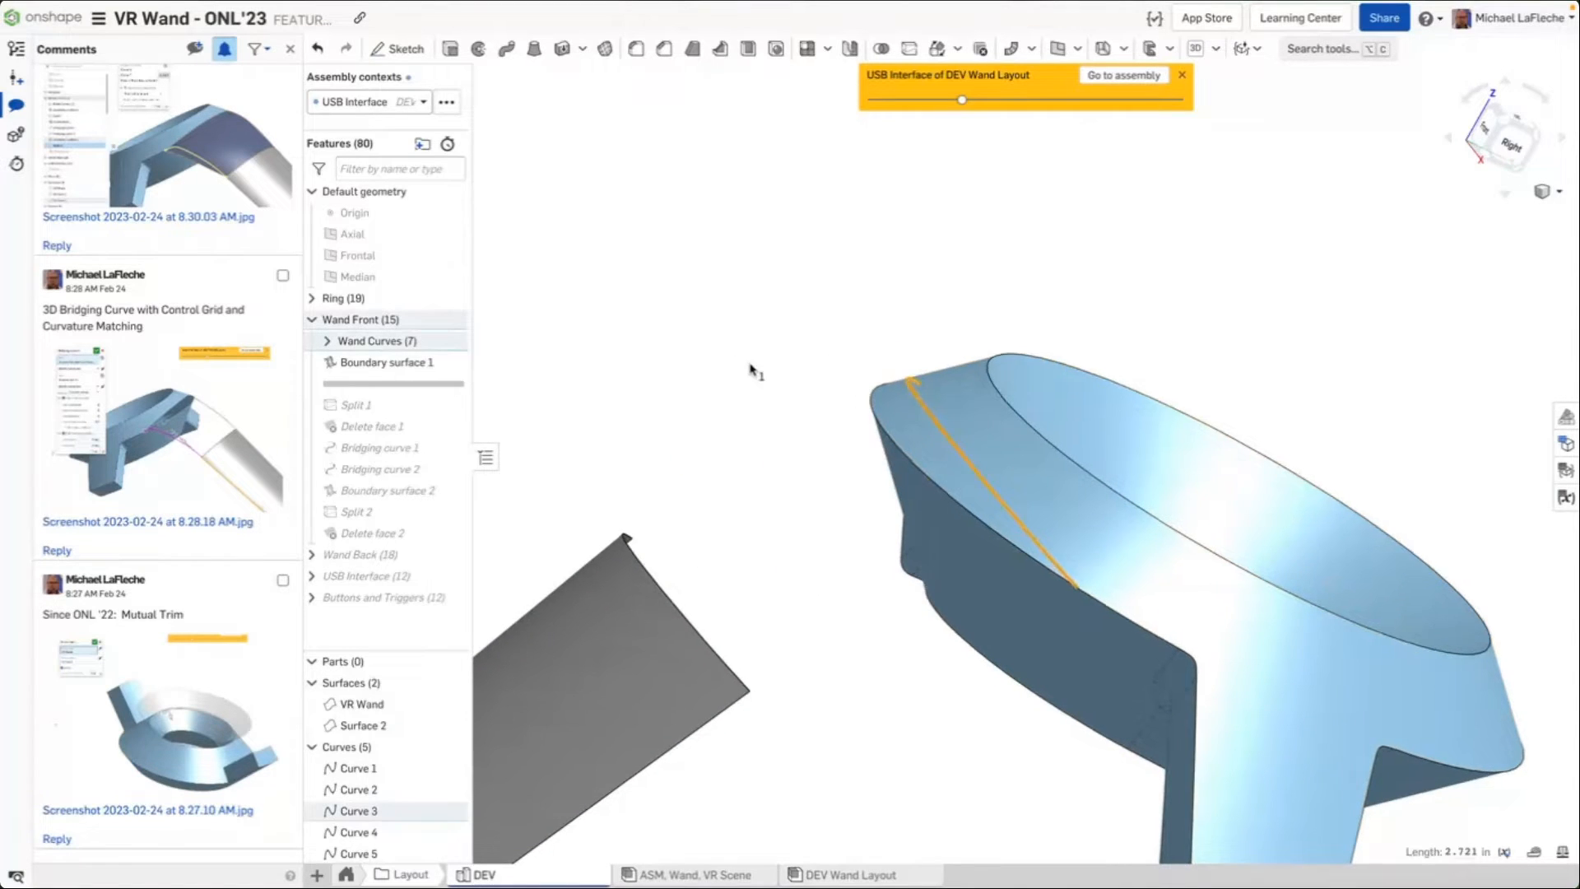
pyautogui.moveTo(751, 363); pyautogui.dragTo(705, 375, button='right')
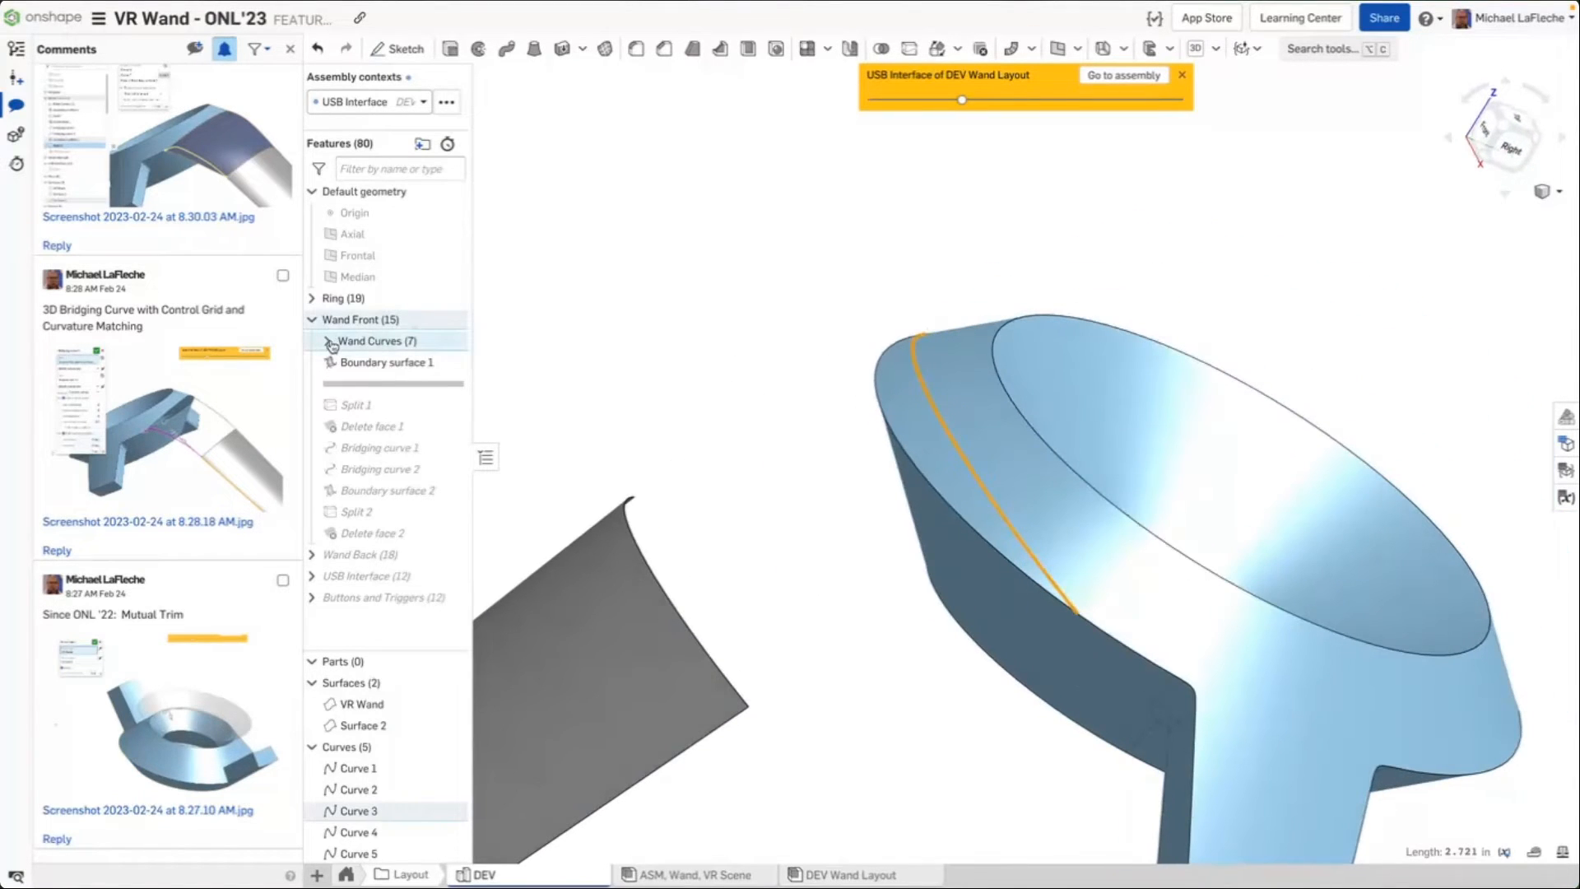
pyautogui.press('Escape')
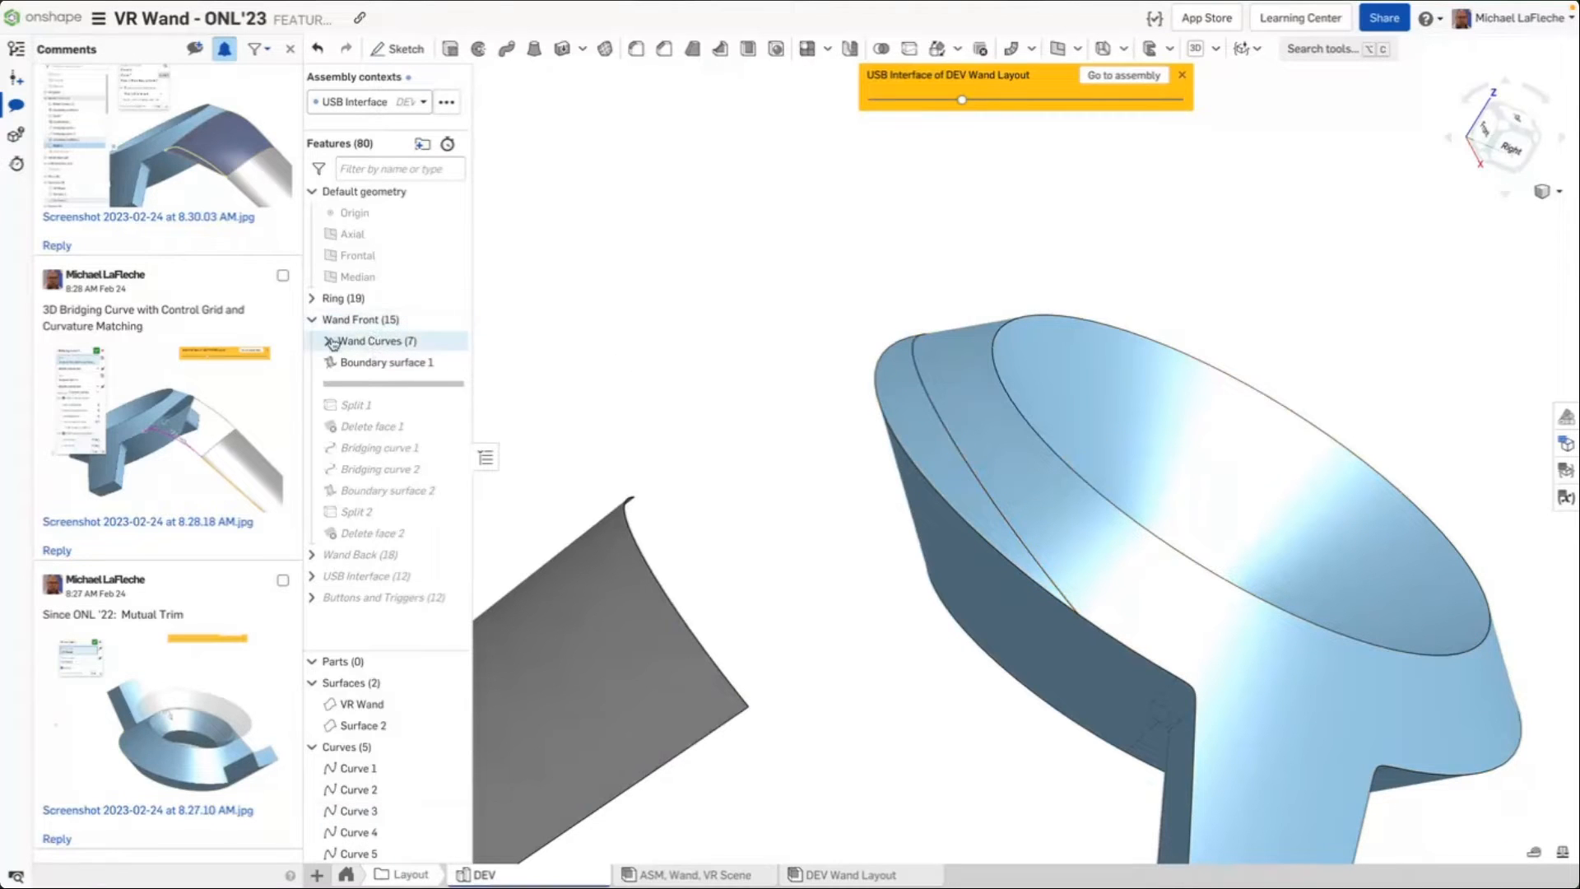
# Open the Wand Curve Top feature to review its Curve to face projection settings and close it
pyautogui.click(328, 341)
pyautogui.doubleClick(387, 383)
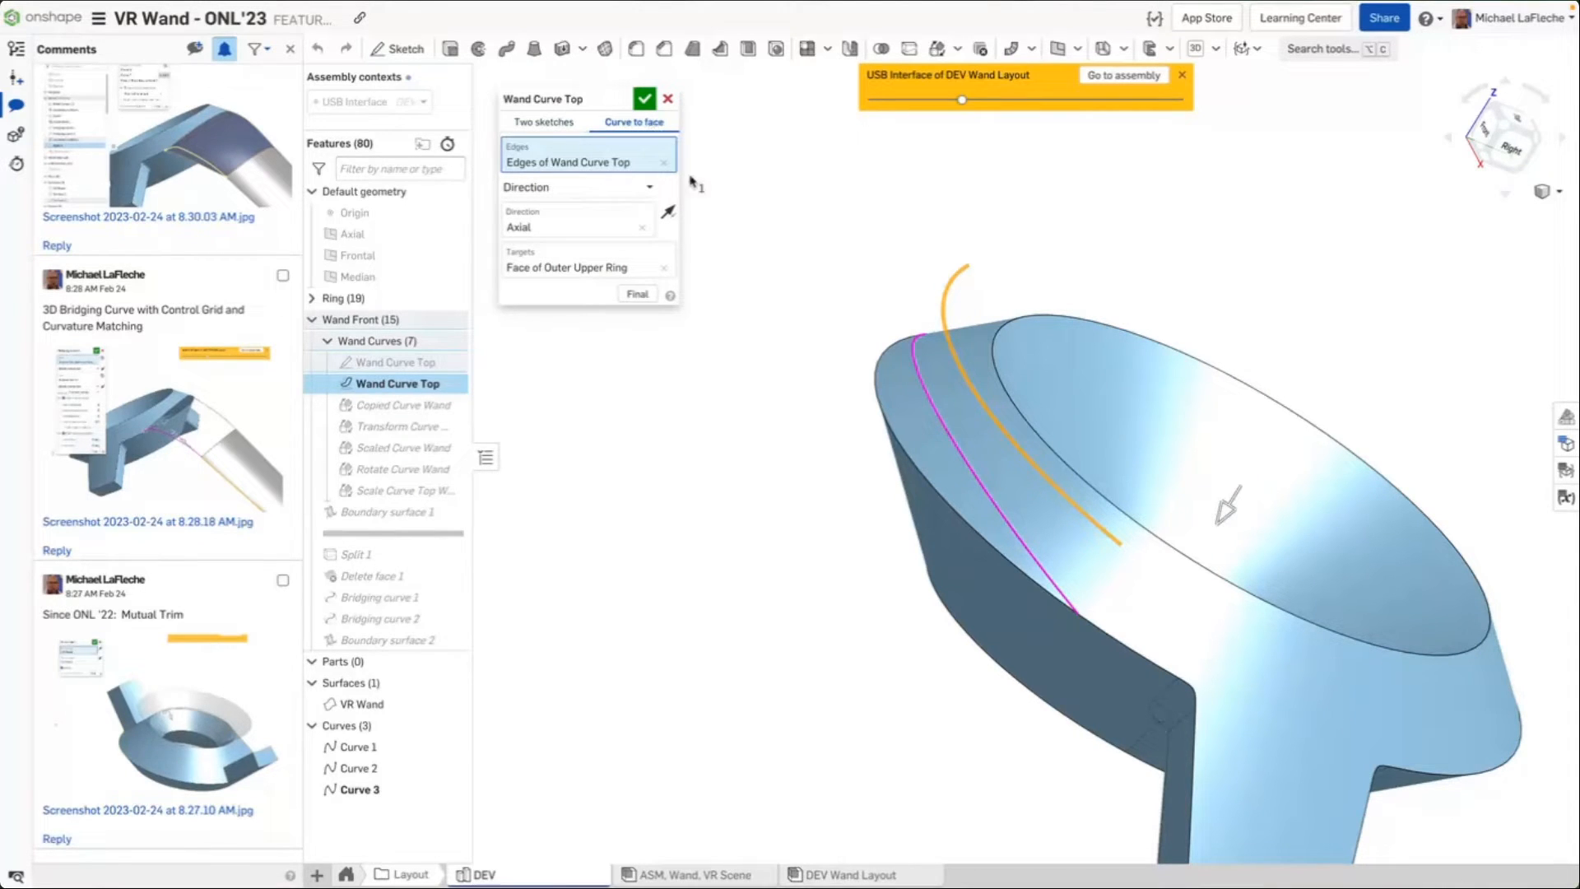
pyautogui.moveTo(848, 434)
pyautogui.mouseDown(button='right')
pyautogui.moveTo(860, 461)
pyautogui.moveTo(856, 432)
pyautogui.moveTo(885, 449)
pyautogui.moveTo(848, 432)
pyautogui.mouseUp(button='right')
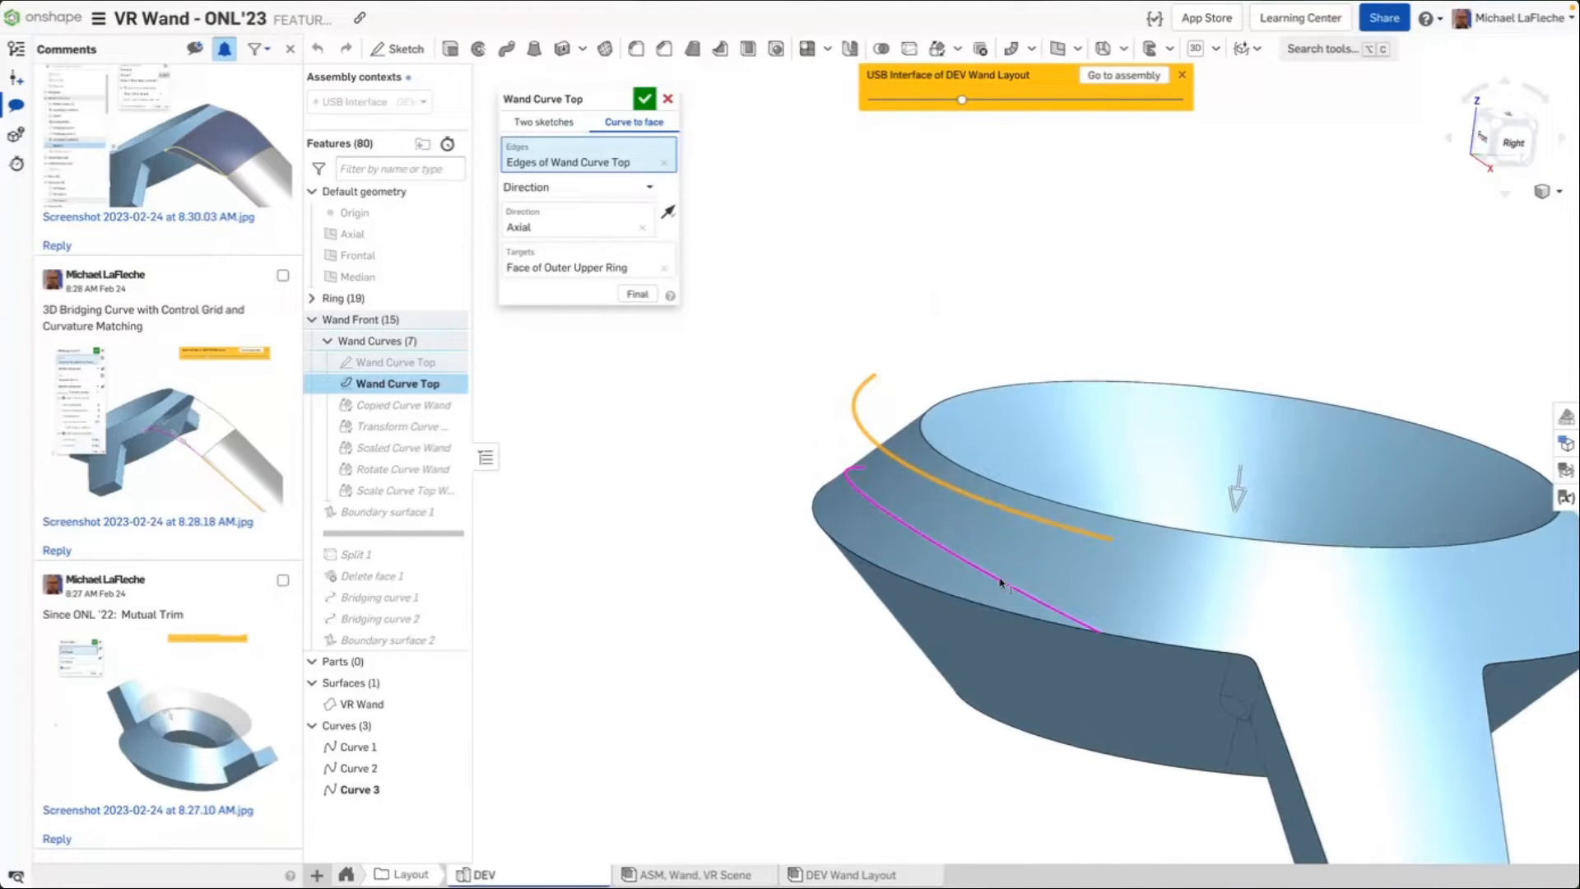
pyautogui.click(645, 99)
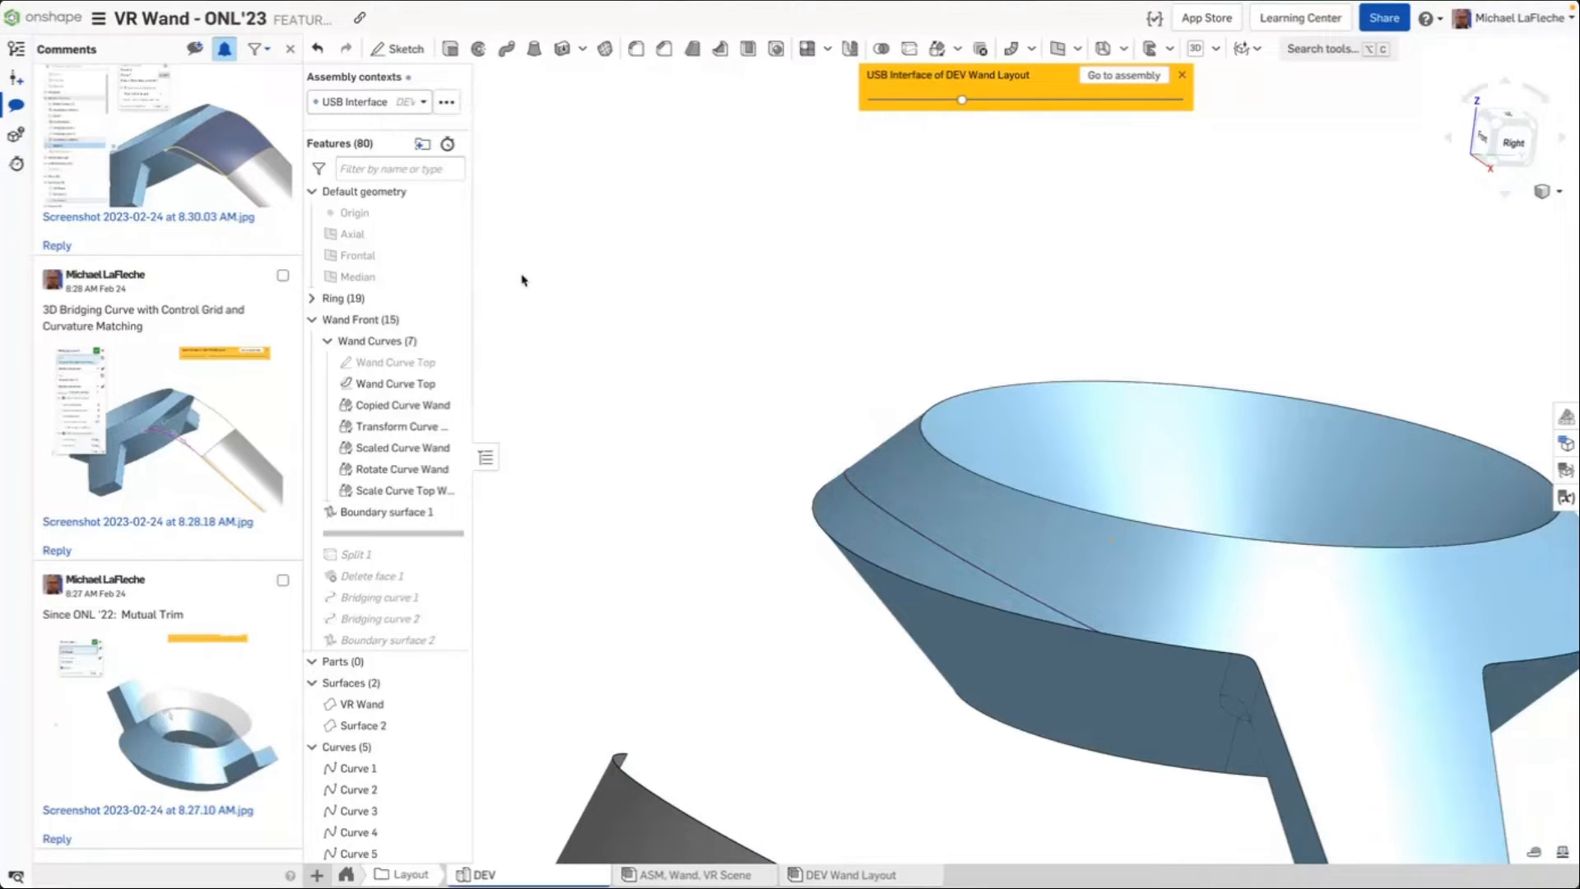
pyautogui.click(327, 342)
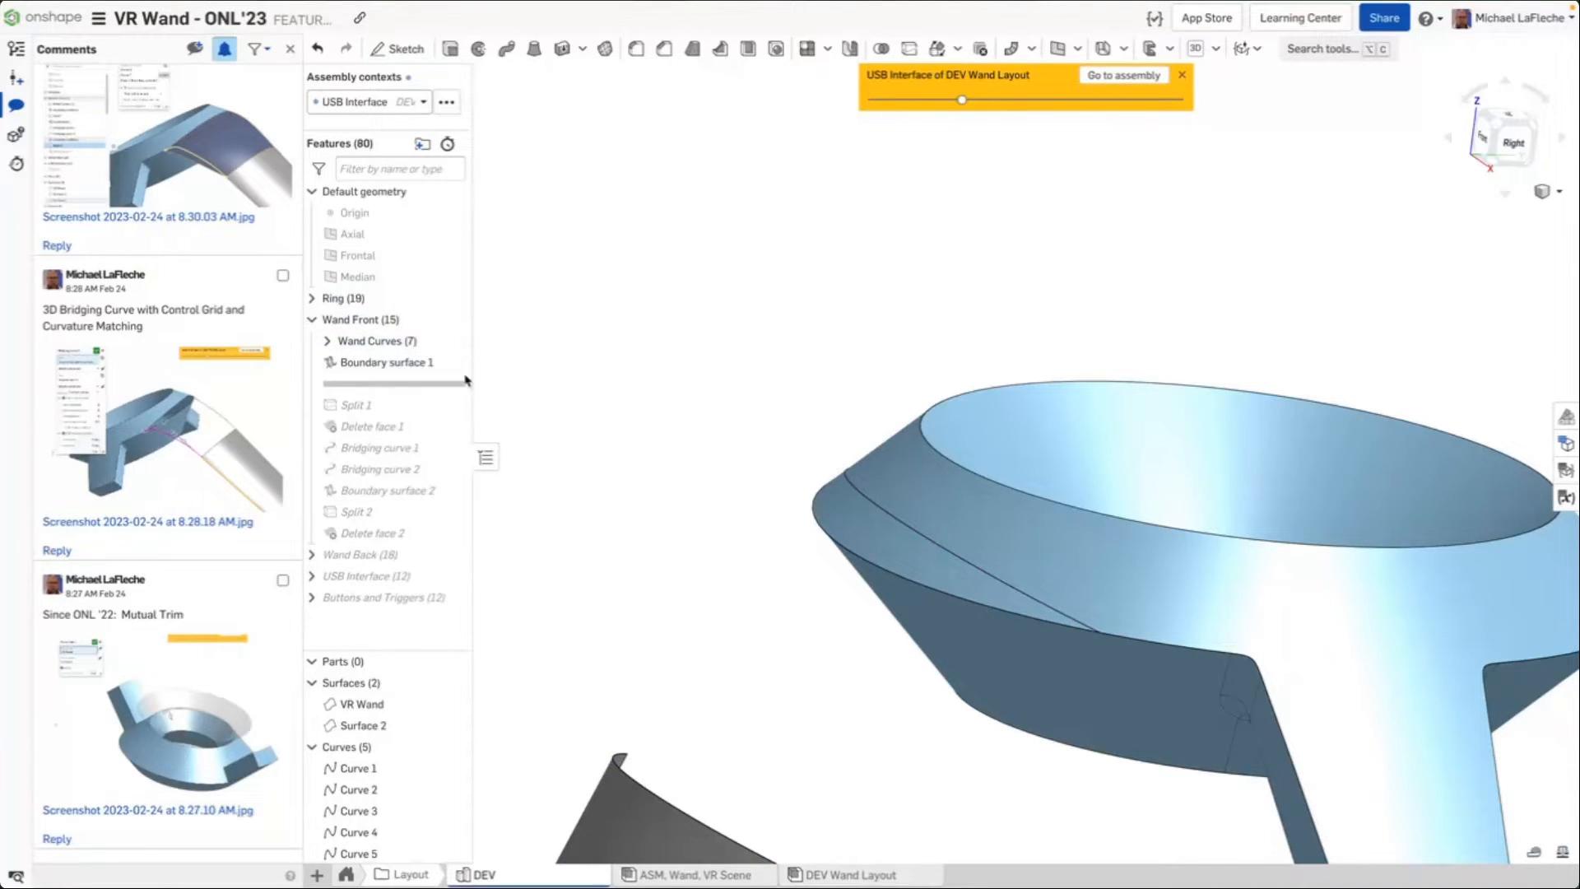
# Select the projected curve along the ring's upper edge
pyautogui.scroll(1, 691, 473)
pyautogui.moveTo(806, 521); pyautogui.dragTo(897, 196, button='middle')
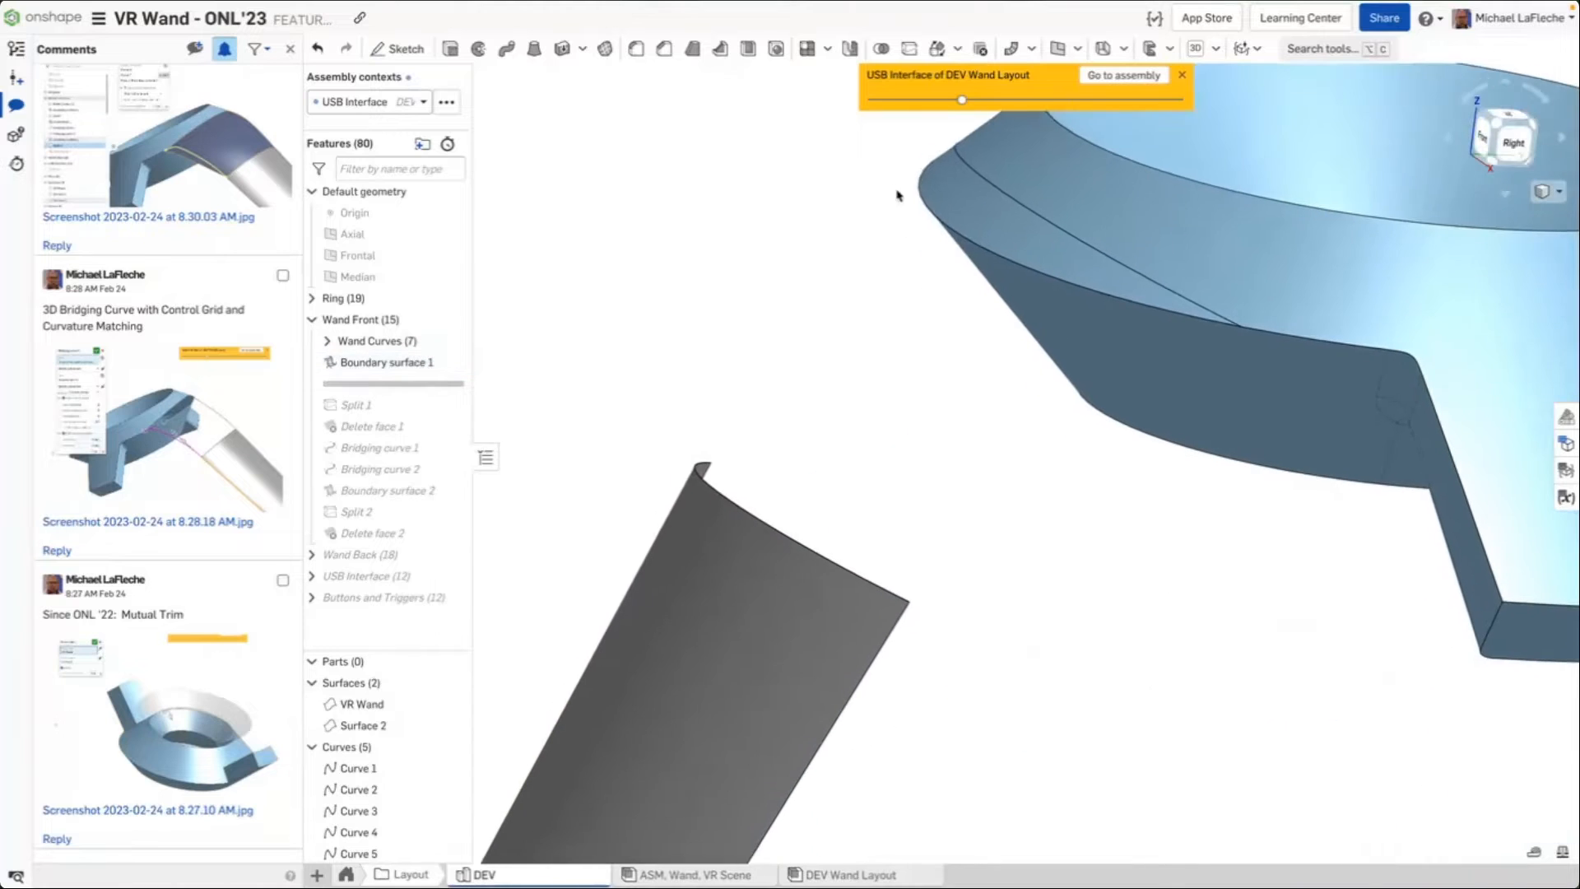
pyautogui.click(1148, 270)
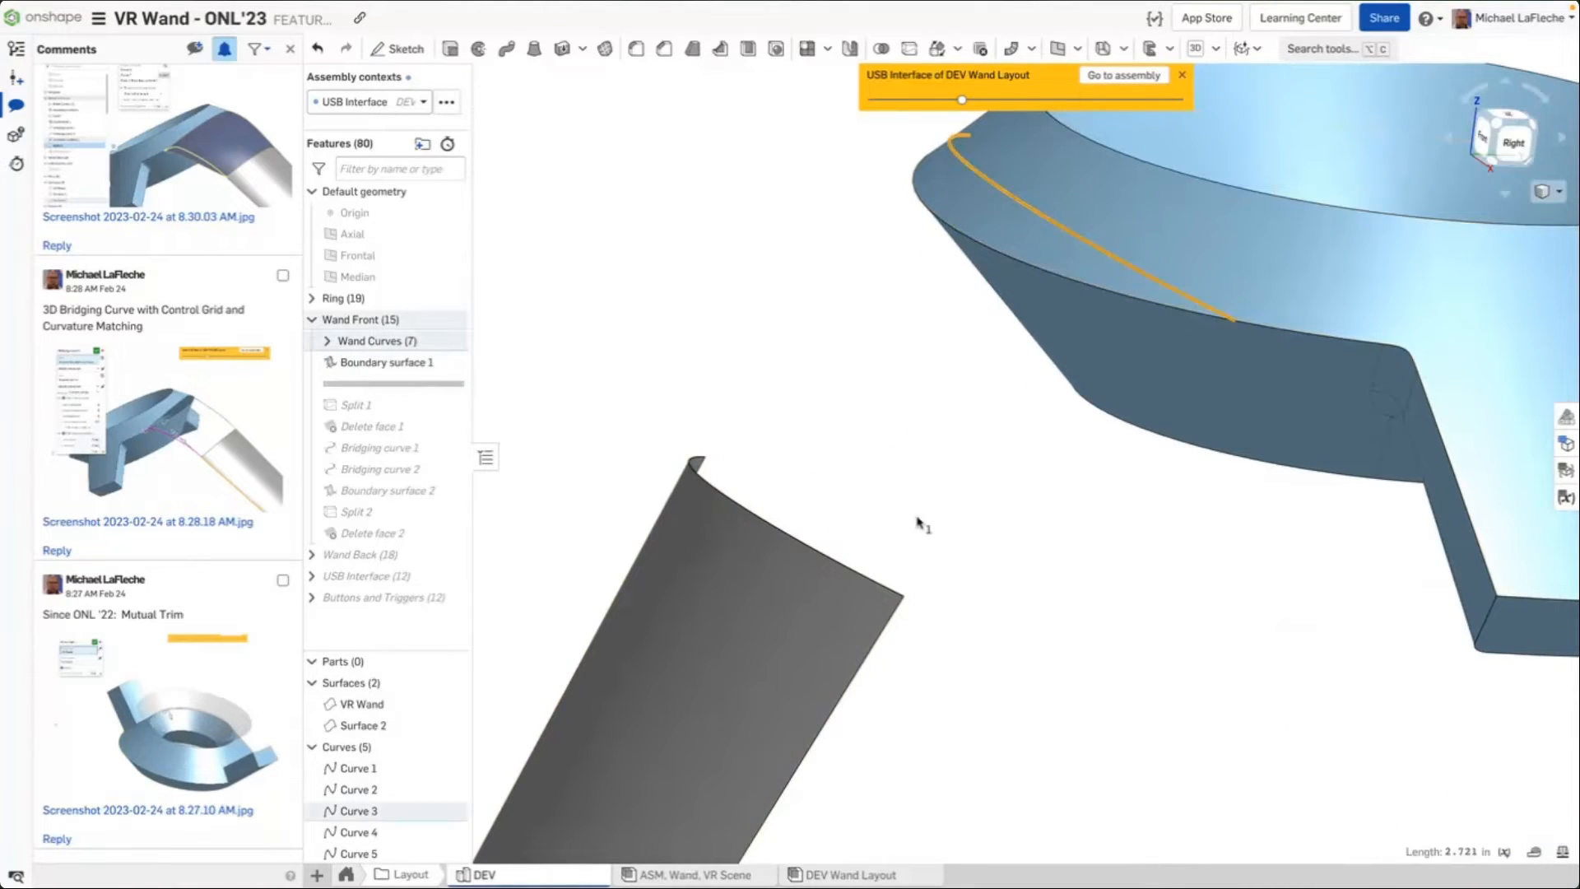
# Open Boundary surface 1 to review its U profiles, Curve 4 and Curve 5, with isocurves shown, then cancel
pyautogui.click(880, 582)
pyautogui.click(835, 273)
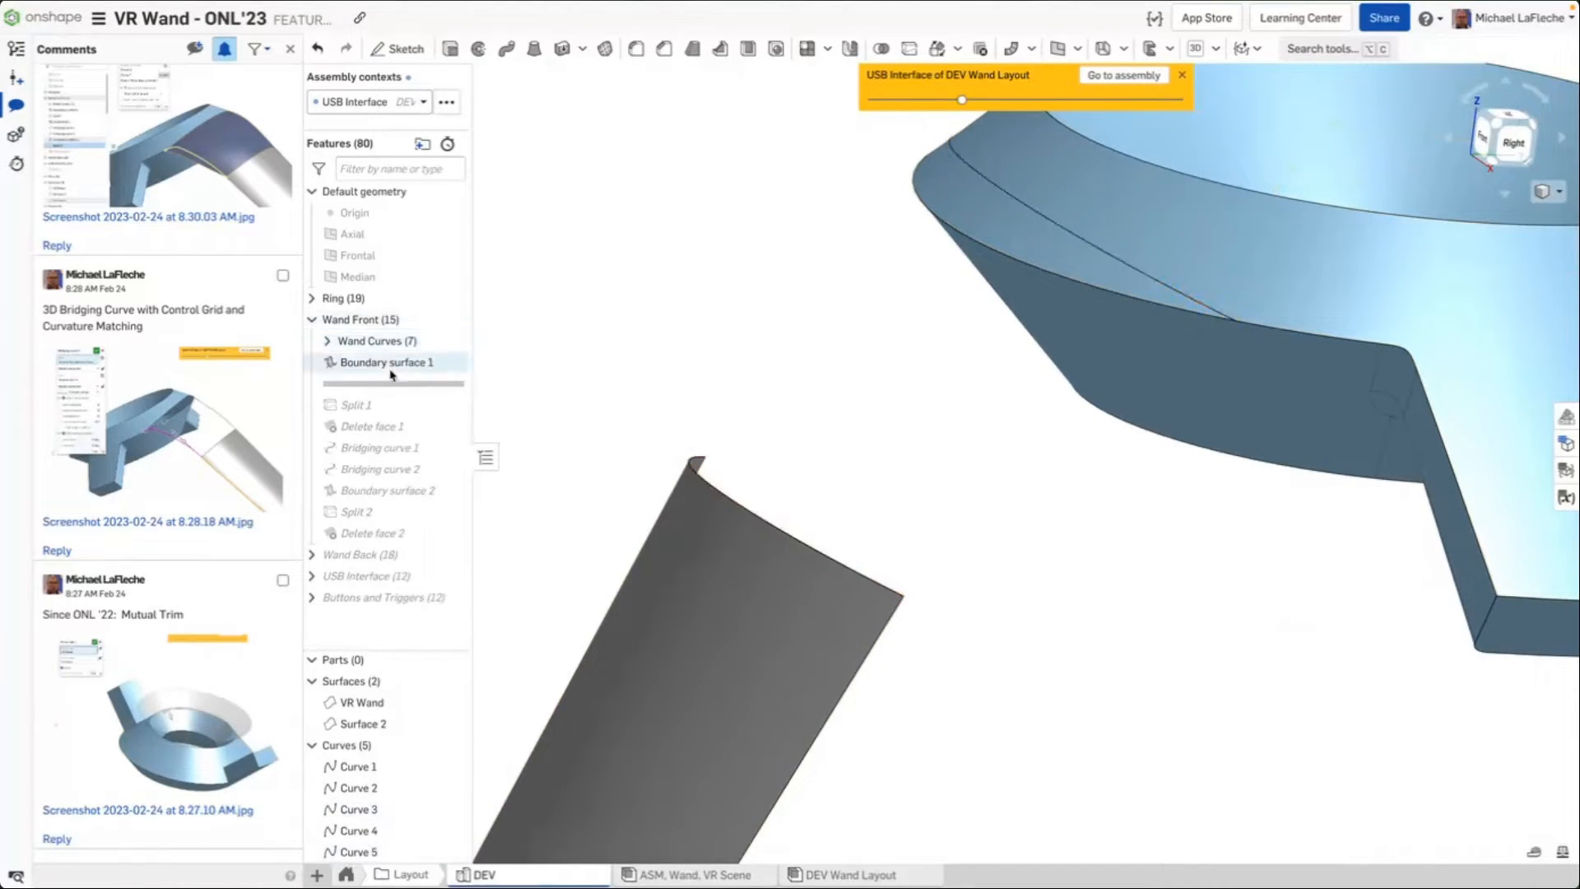
pyautogui.doubleClick(371, 363)
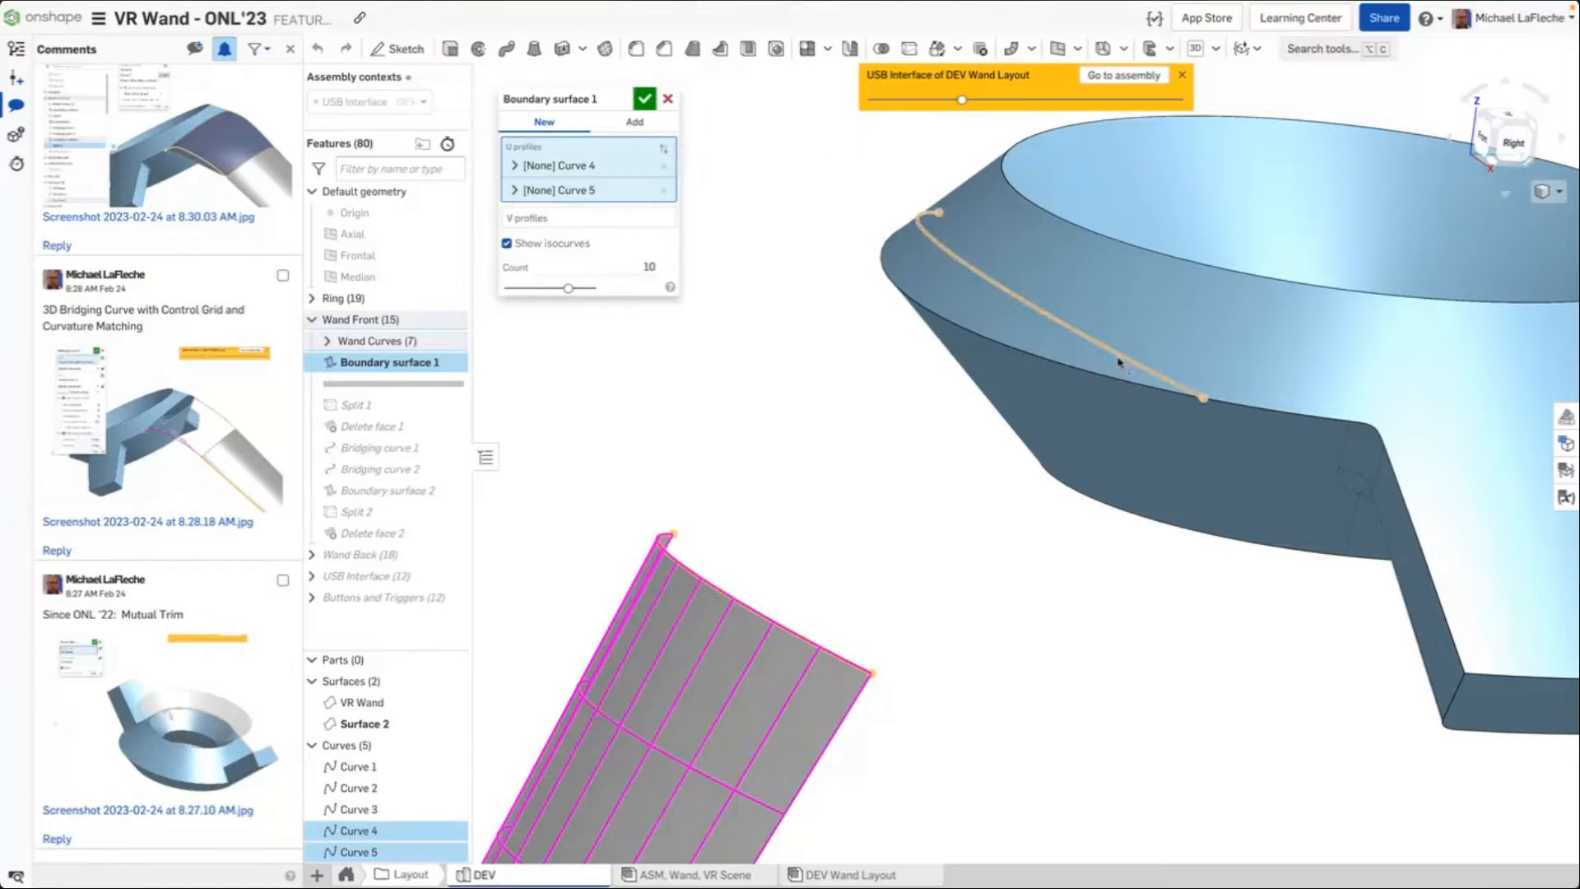
pyautogui.scroll(-7, 781, 618)
pyautogui.moveTo(782, 620); pyautogui.dragTo(846, 430, button='middle')
pyautogui.scroll(1, 696, 687)
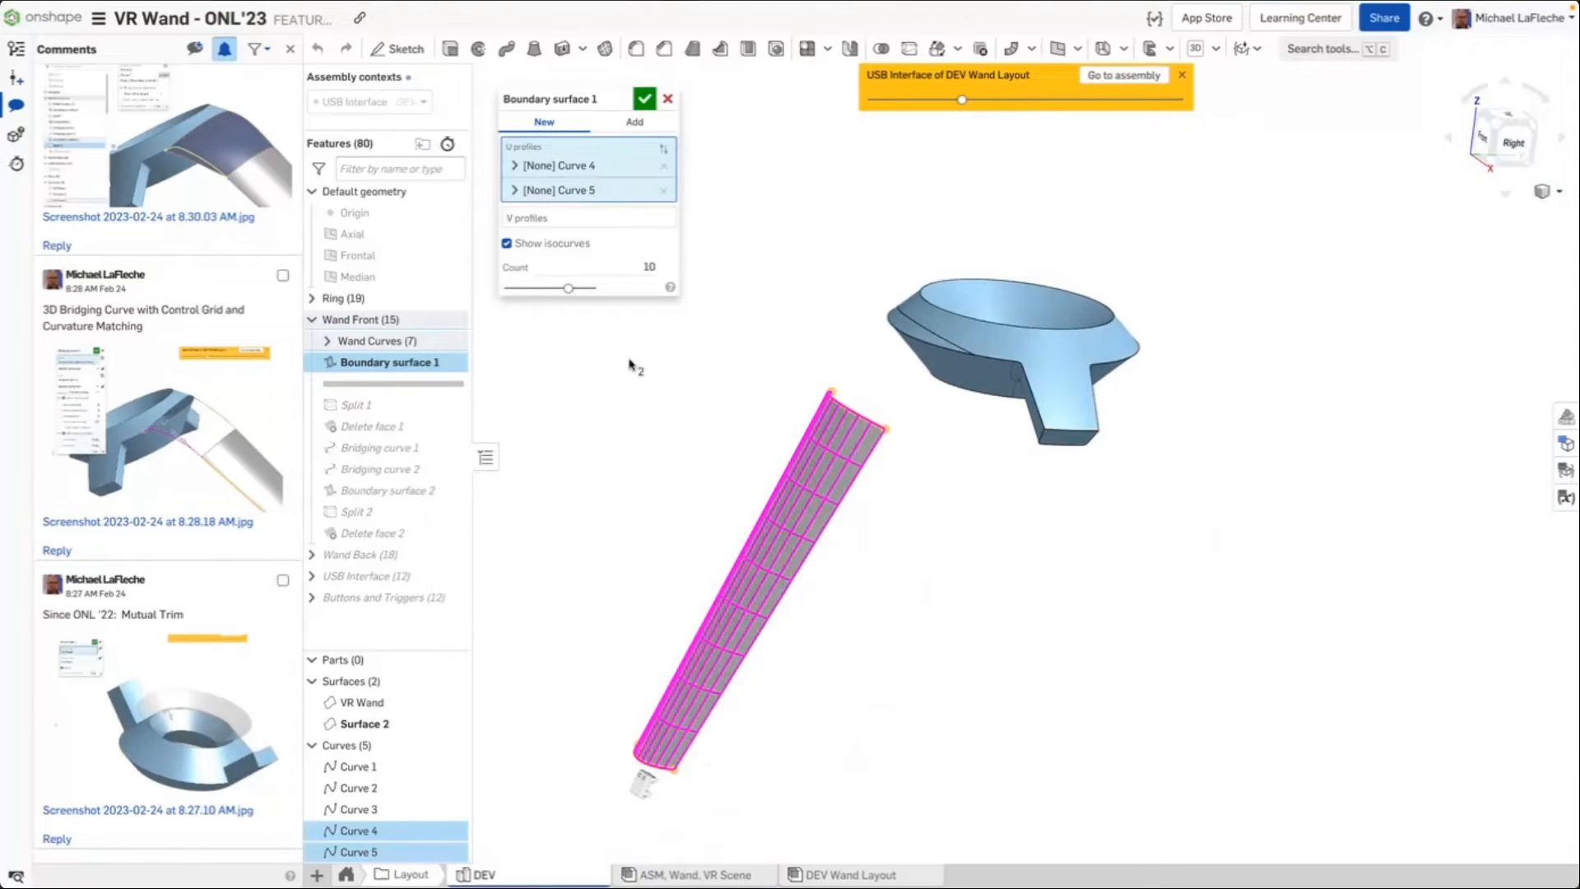
pyautogui.moveTo(649, 423); pyautogui.dragTo(740, 405, button='right')
pyautogui.scroll(5, 720, 558)
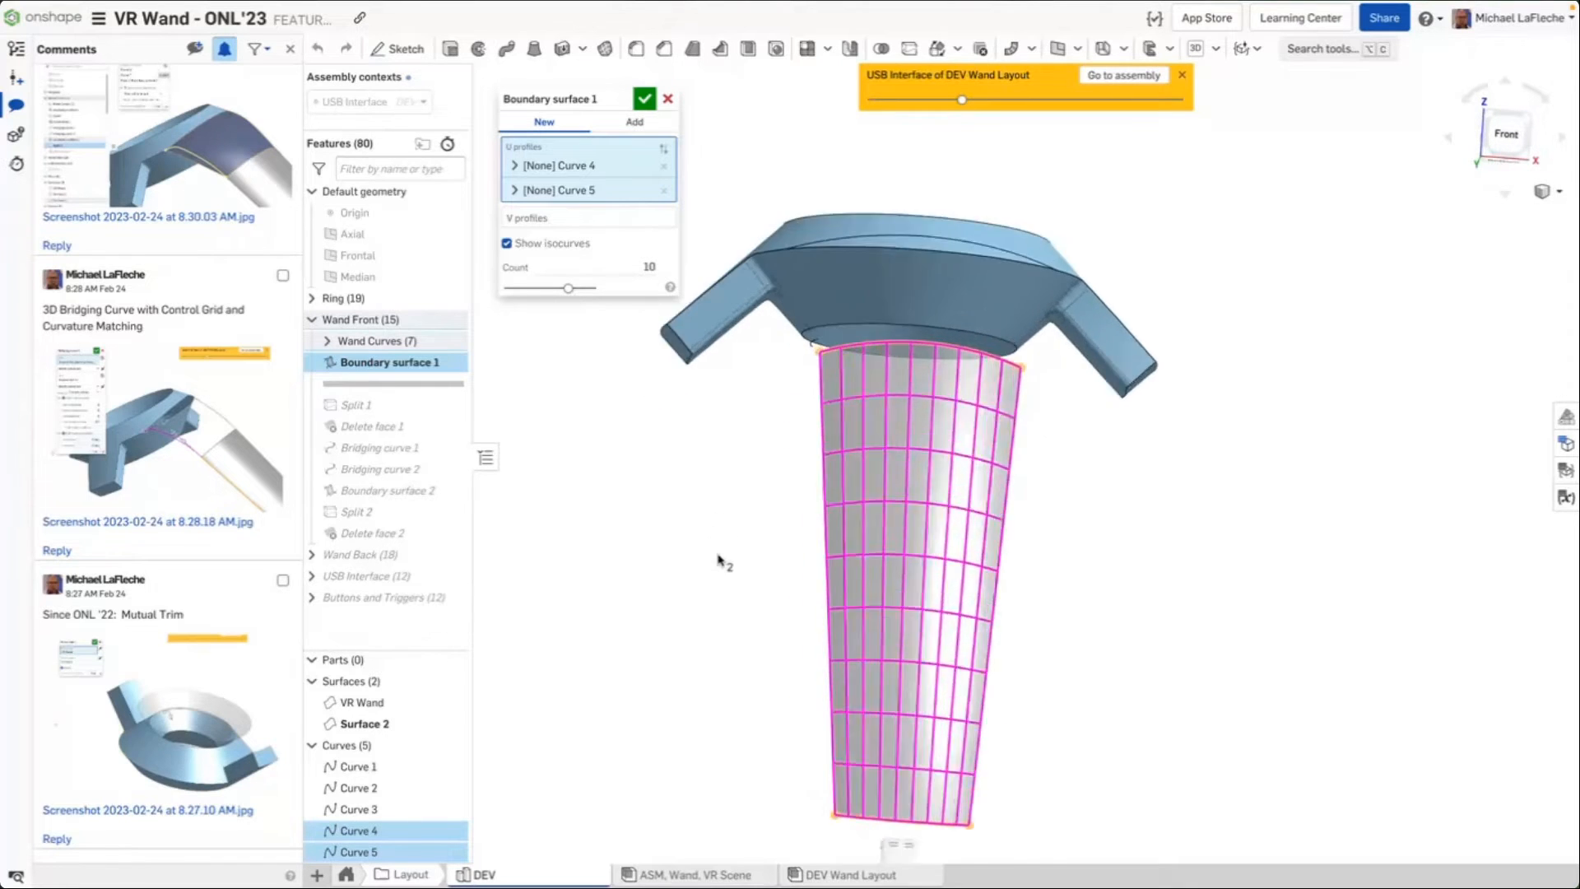
pyautogui.scroll(-4, 720, 558)
pyautogui.moveTo(720, 558); pyautogui.dragTo(751, 487, button='middle')
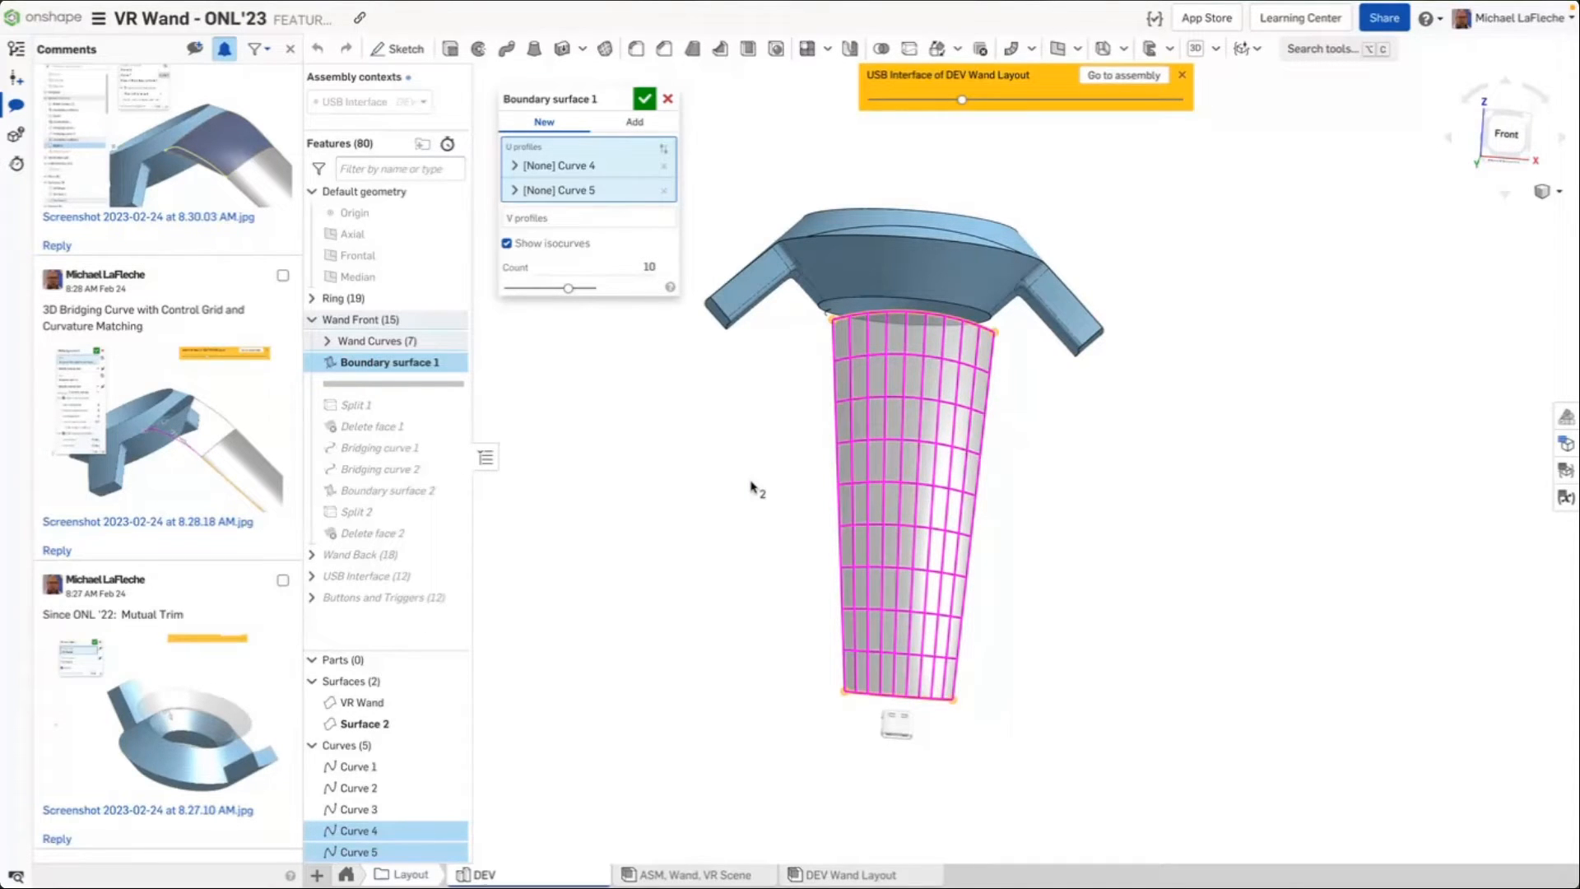
pyautogui.moveTo(779, 411); pyautogui.dragTo(750, 431, button='right')
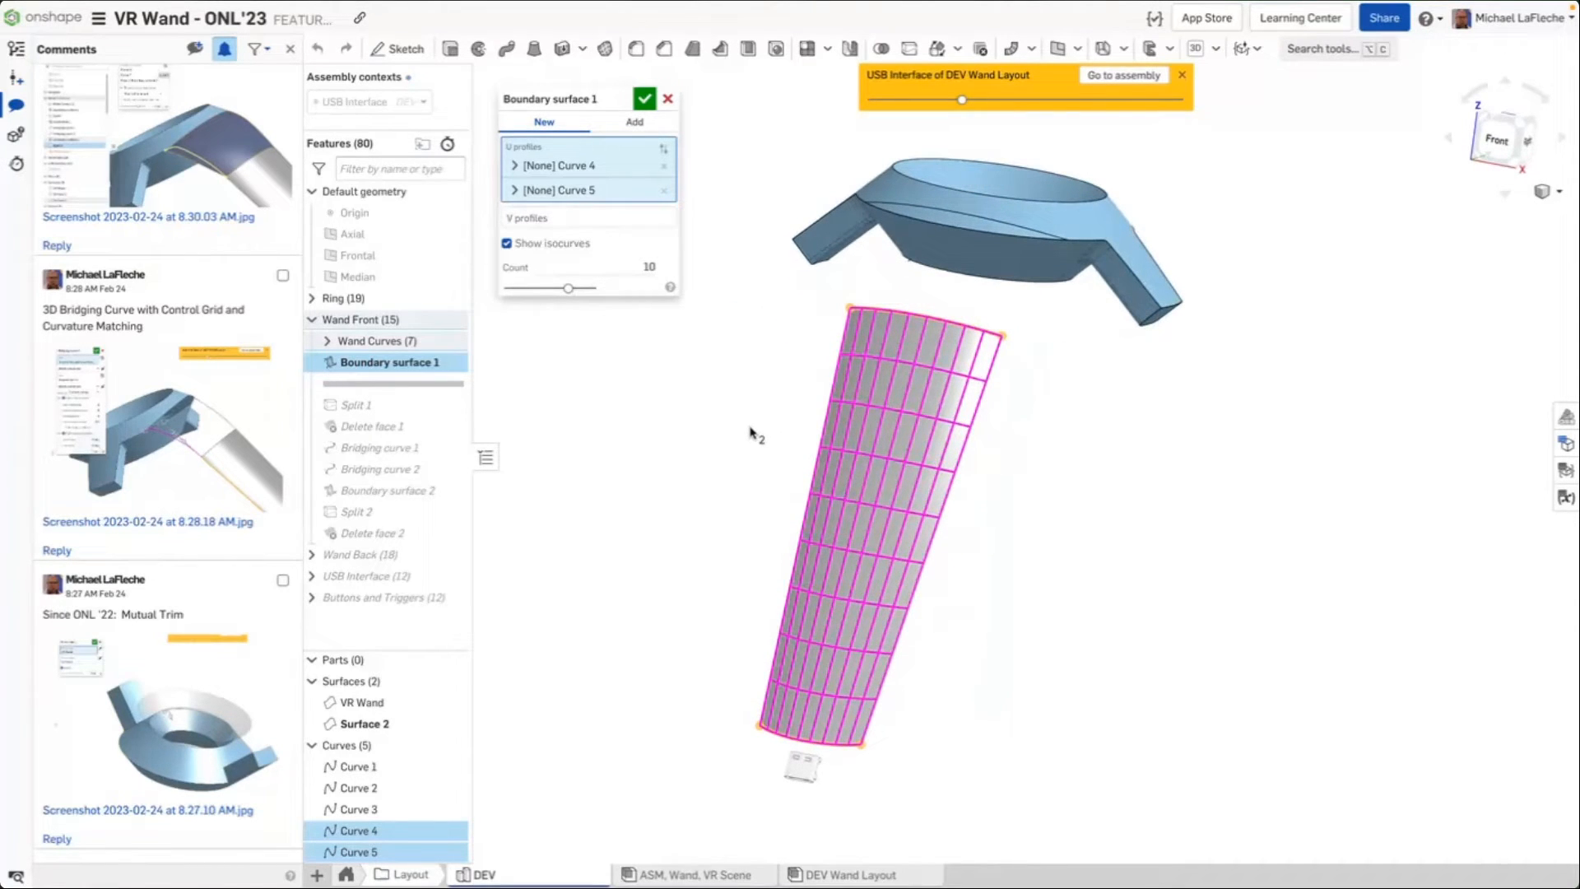
pyautogui.moveTo(750, 433); pyautogui.dragTo(748, 422, button='right')
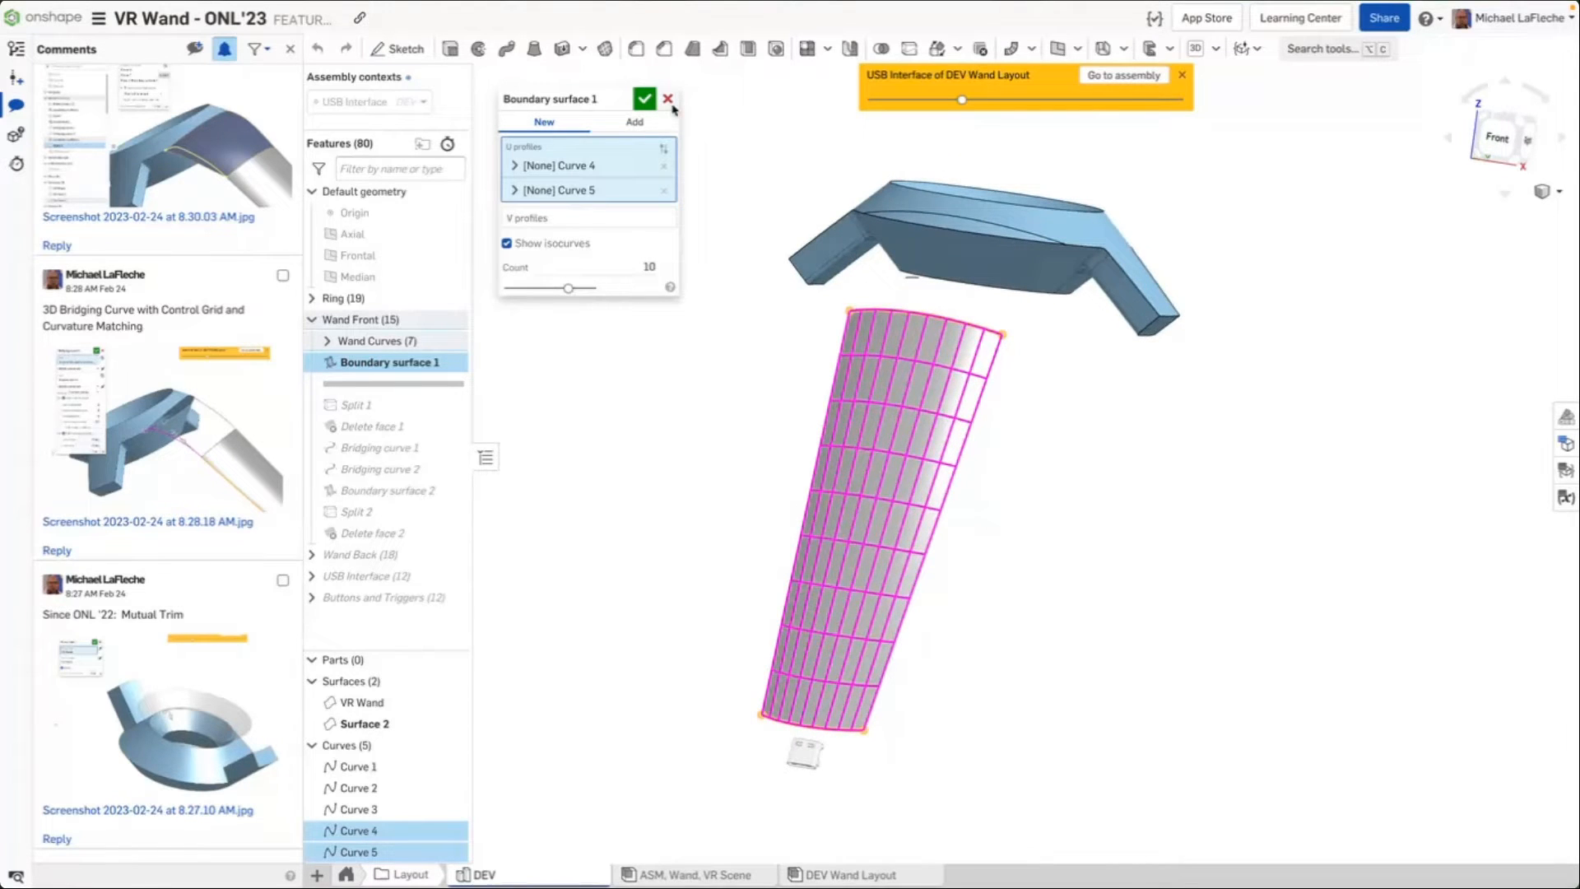
pyautogui.click(667, 99)
# Move the rollback bar to just after Bridging curve 2 to show the bridging curves between wand and ring
pyautogui.moveTo(394, 385); pyautogui.dragTo(403, 469)
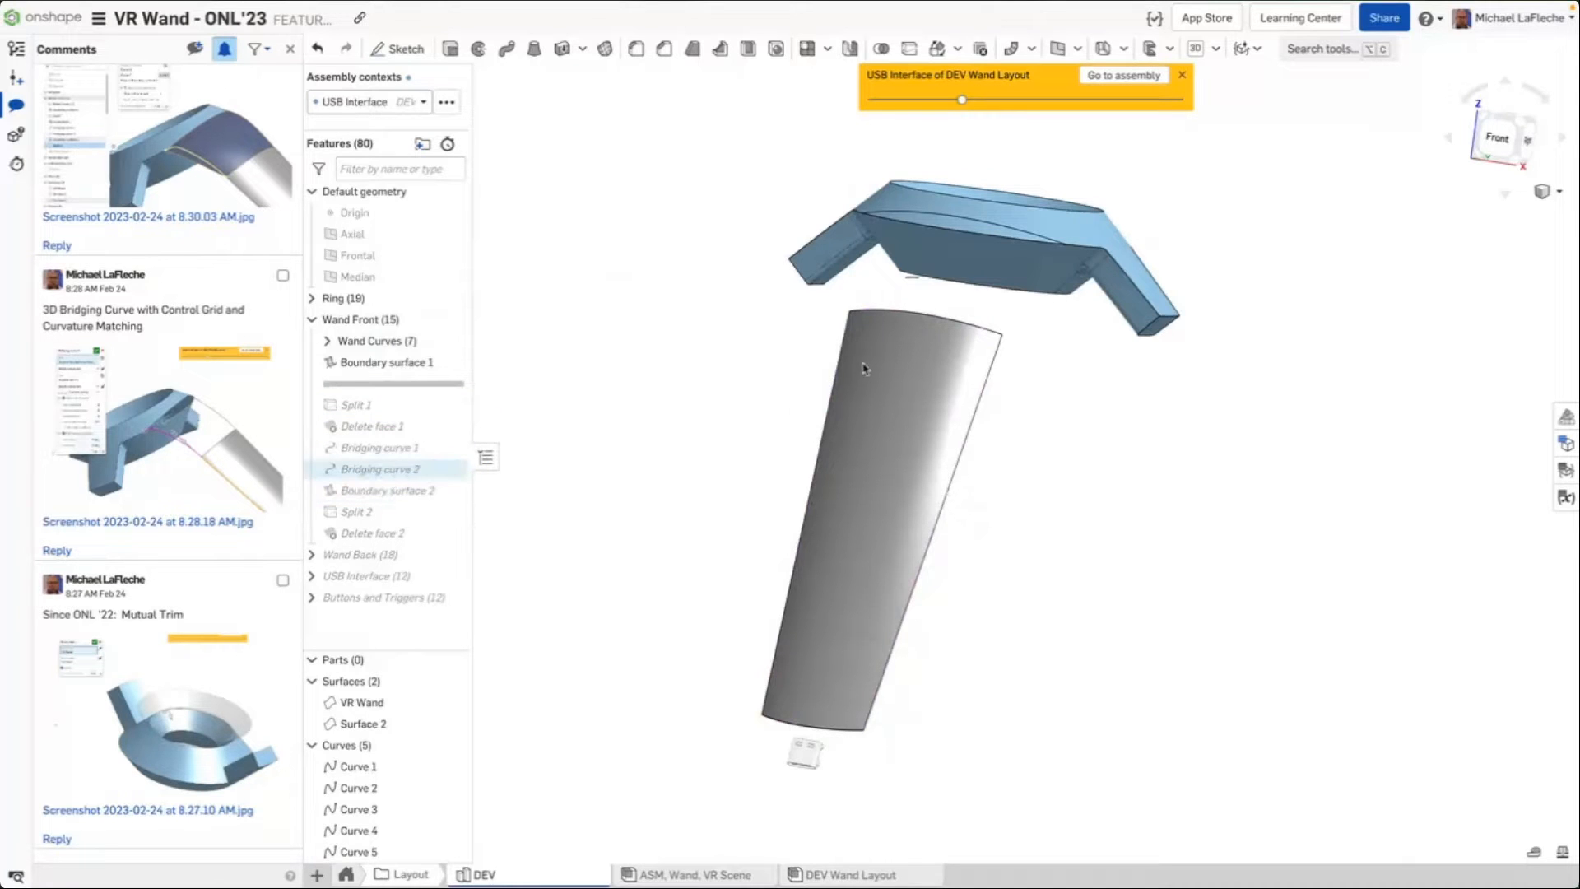
pyautogui.moveTo(689, 357)
pyautogui.mouseDown(button='right')
pyautogui.moveTo(699, 335)
pyautogui.moveTo(703, 370)
pyautogui.mouseUp(button='right')
pyautogui.scroll(5, 1098, 250)
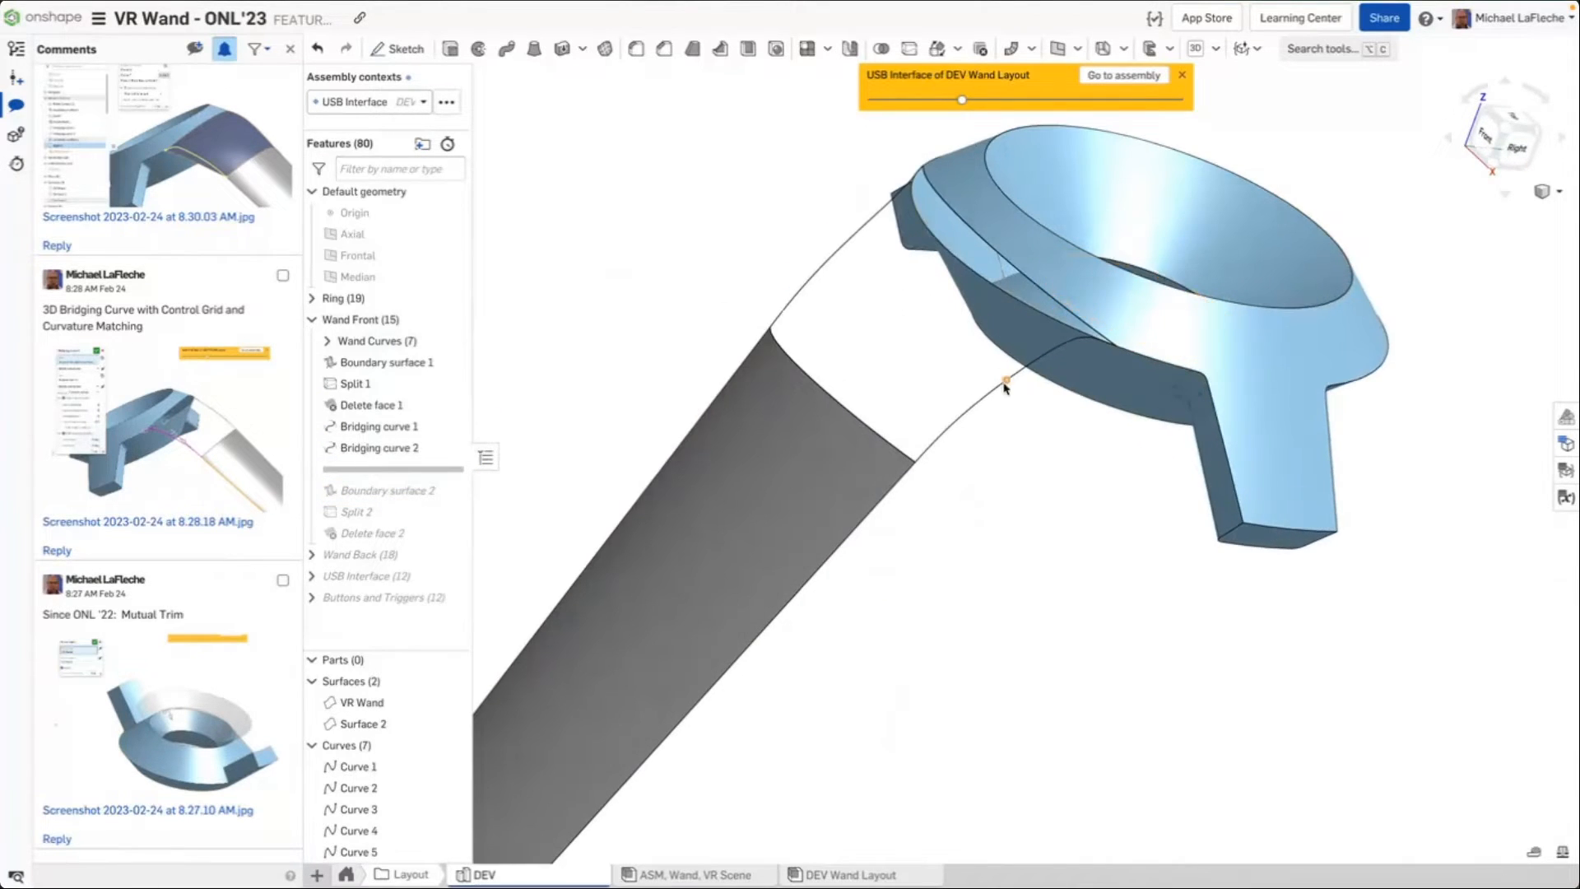
pyautogui.moveTo(1004, 386); pyautogui.dragTo(1049, 452, button='right')
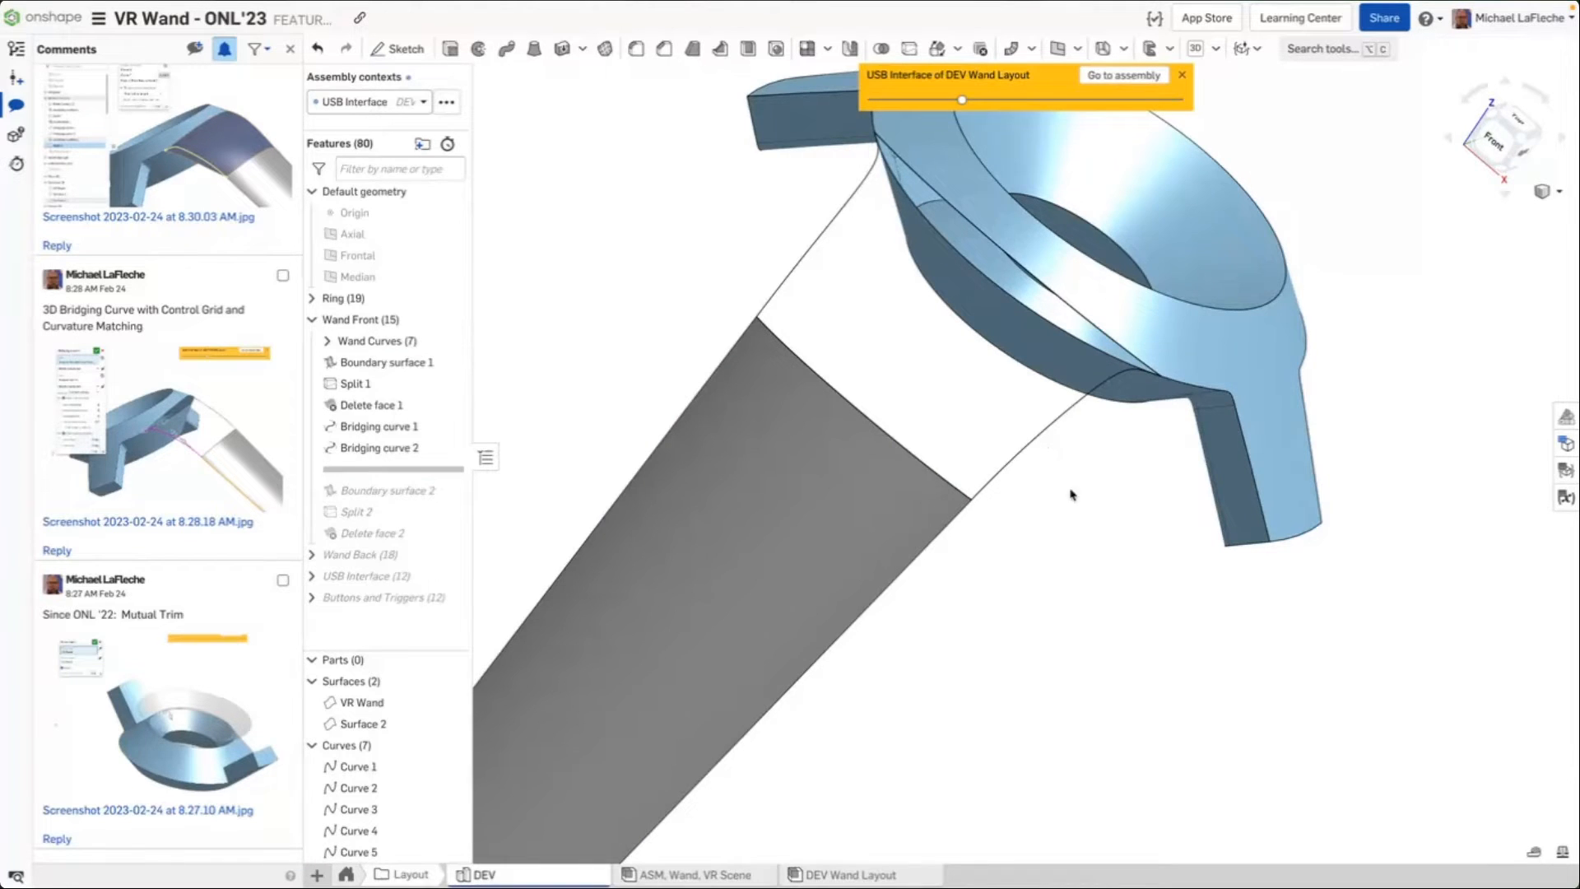
pyautogui.moveTo(1072, 494); pyautogui.dragTo(1073, 490, button='right')
pyautogui.scroll(3, 1090, 405)
pyautogui.scroll(-1, 1093, 401)
# Select and examine the bridging curves joining the wand surface edge to the ring's lower edge
pyautogui.click(1087, 390)
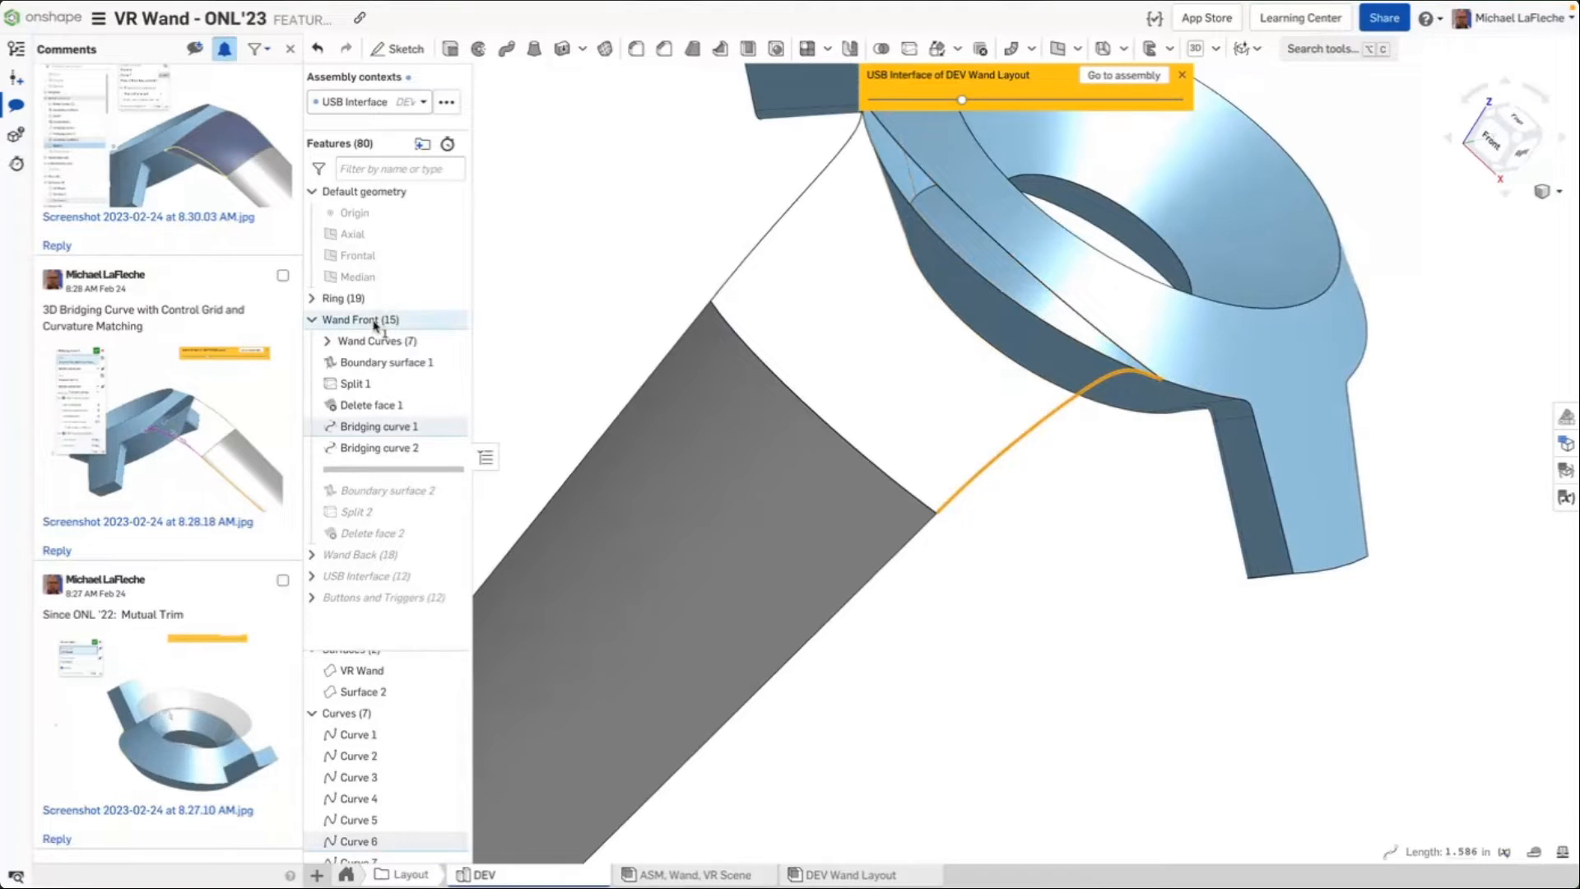
pyautogui.click(519, 309)
pyautogui.moveTo(619, 329); pyautogui.dragTo(659, 293, button='right')
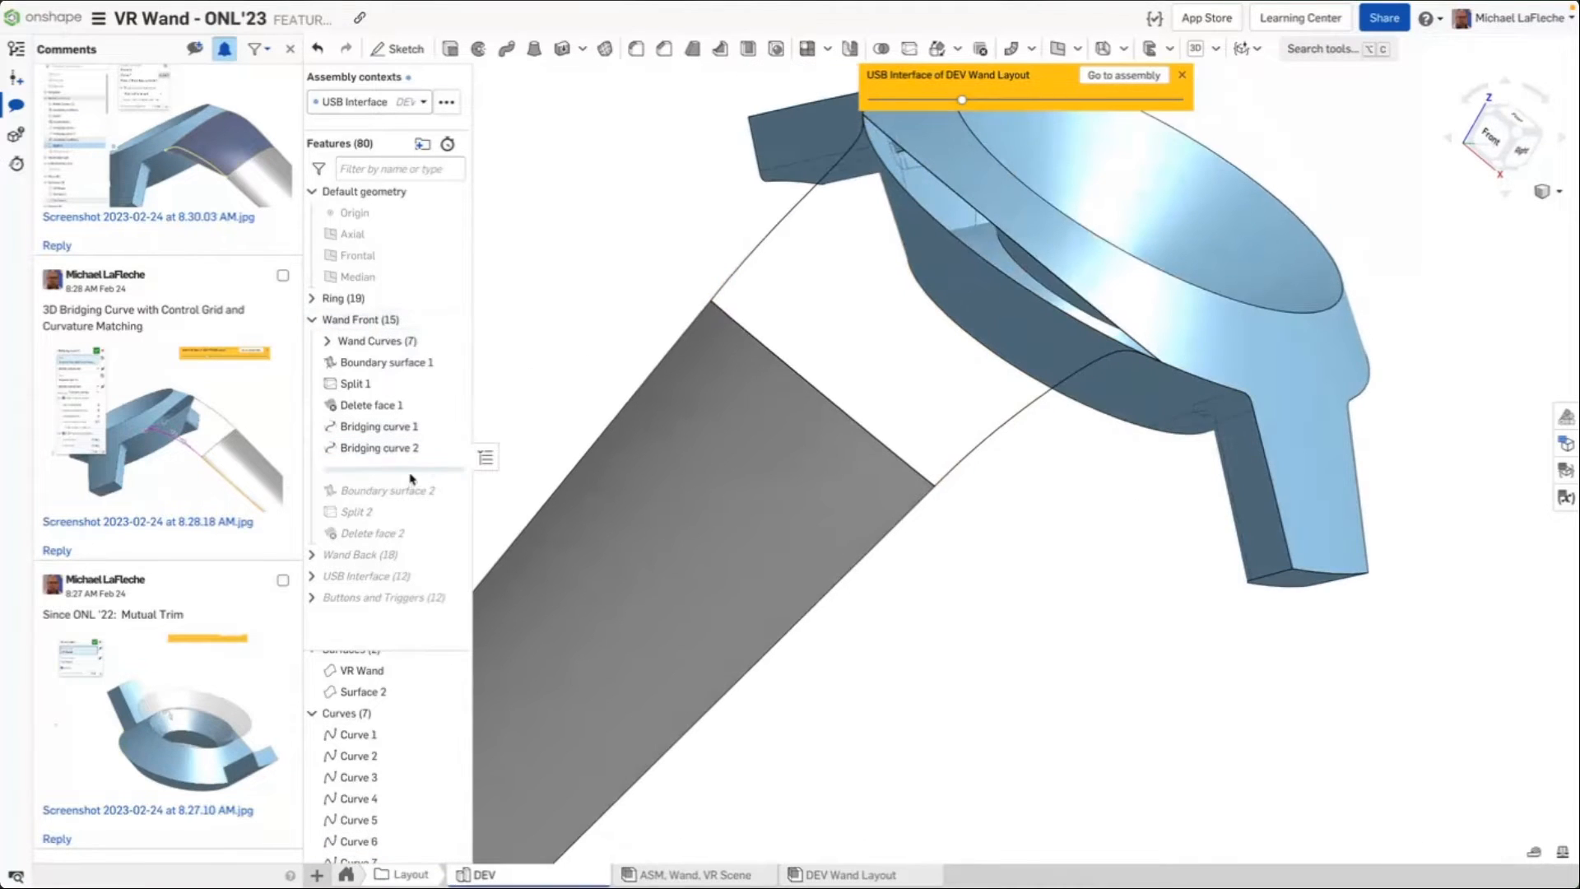
pyautogui.moveTo(1061, 423); pyautogui.dragTo(1054, 425, button='right')
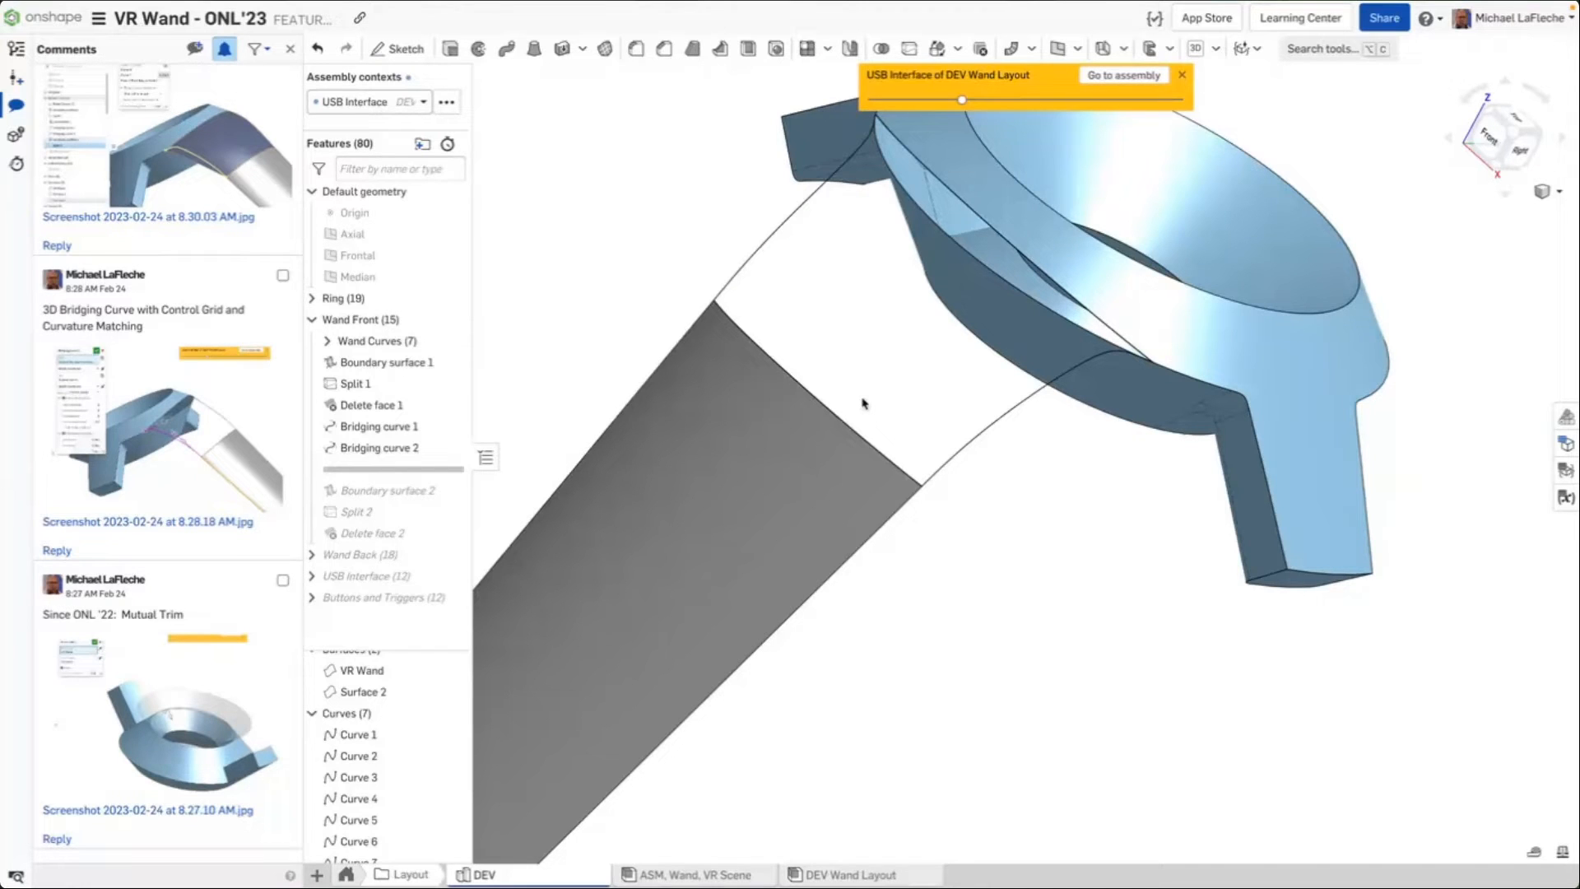
pyautogui.click(974, 448)
pyautogui.click(1078, 494)
pyautogui.click(1008, 414)
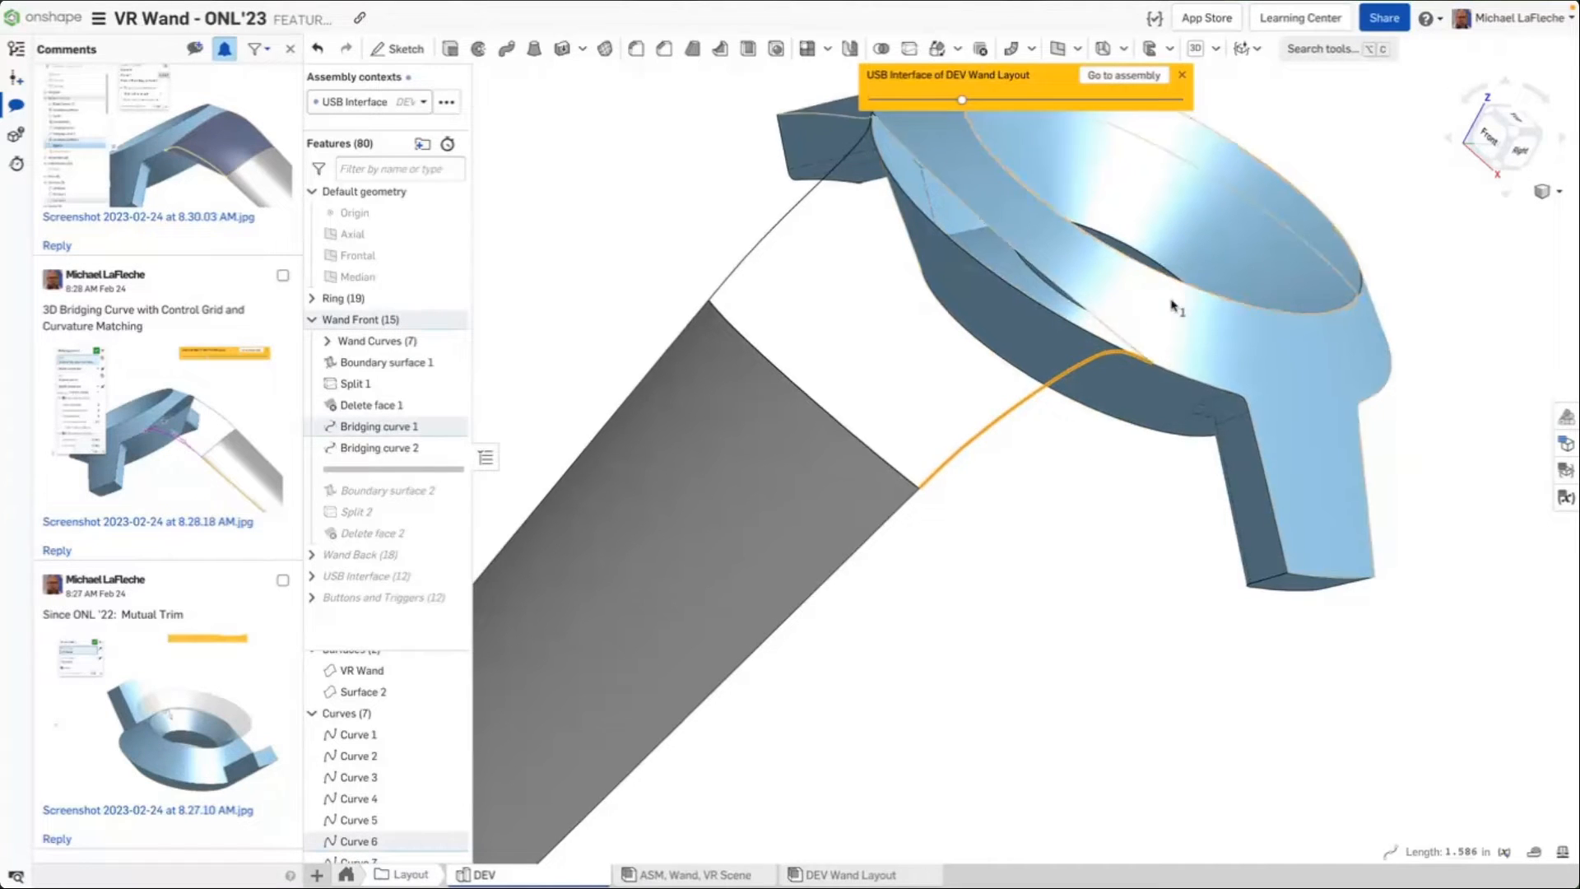
pyautogui.scroll(5, 1100, 409)
pyautogui.scroll(-5, 1091, 436)
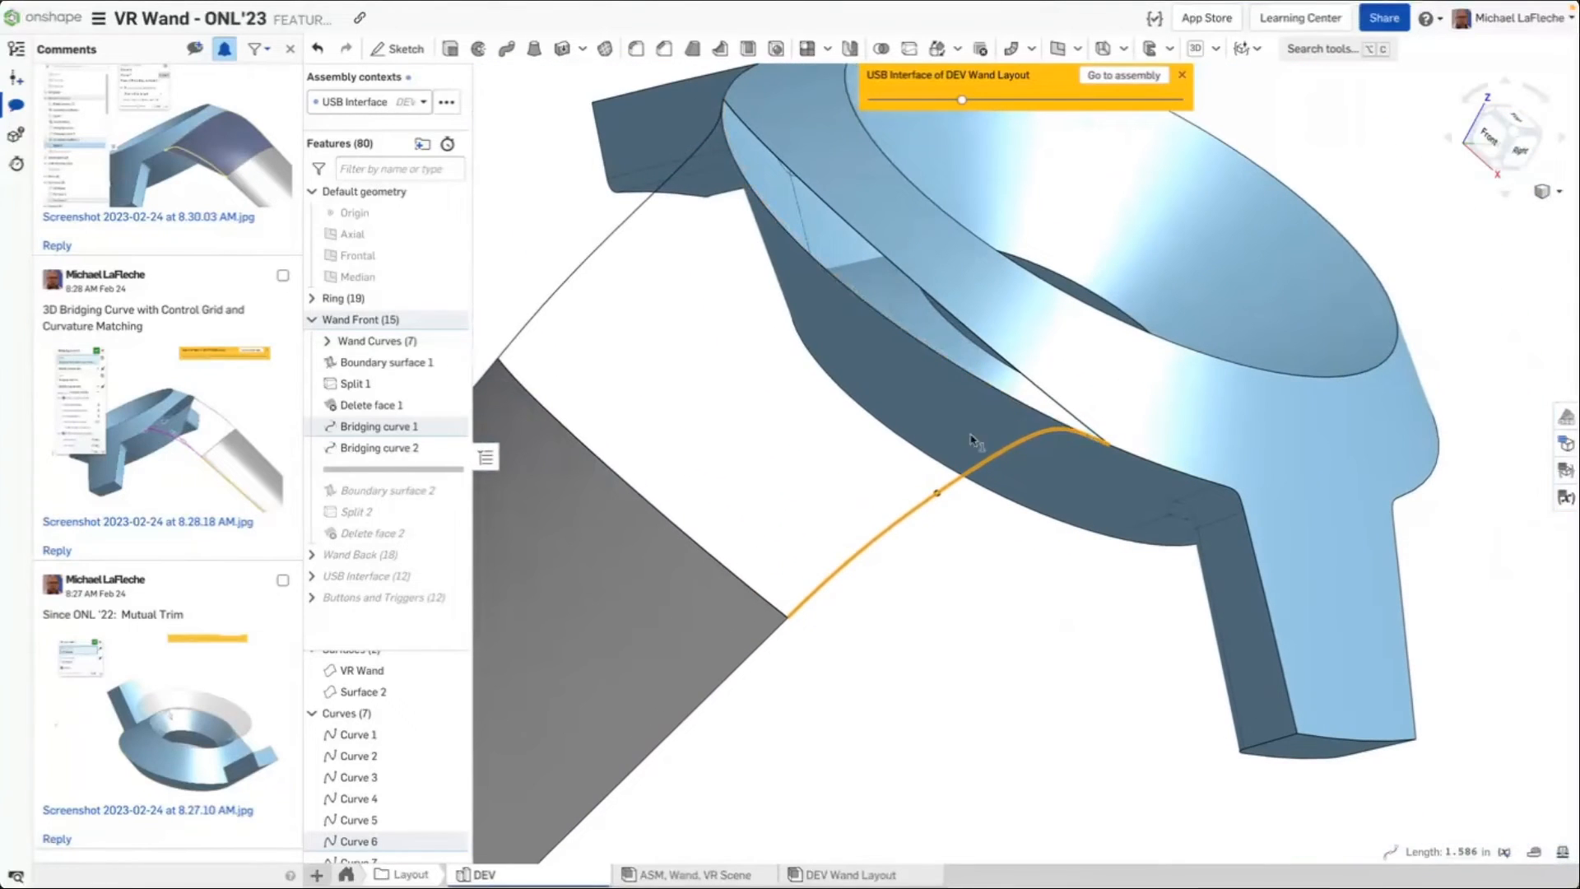
pyautogui.click(737, 400)
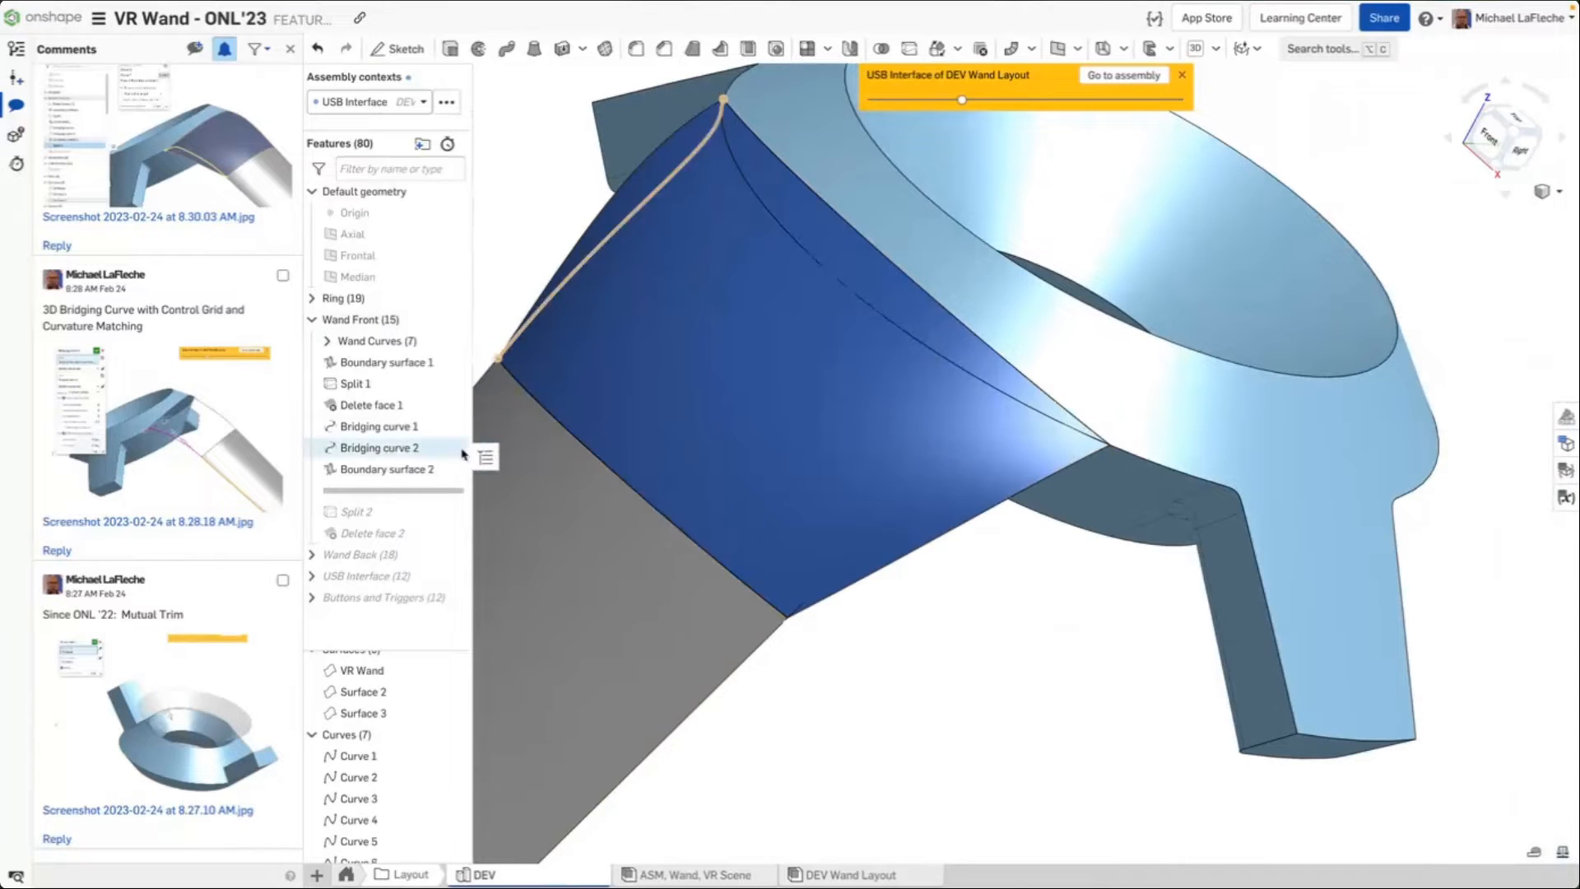
# Open Boundary surface 2 to review its Match tangent U profiles and isocurves, then close it
pyautogui.click(428, 469)
pyautogui.moveTo(1030, 649); pyautogui.dragTo(993, 636, button='right')
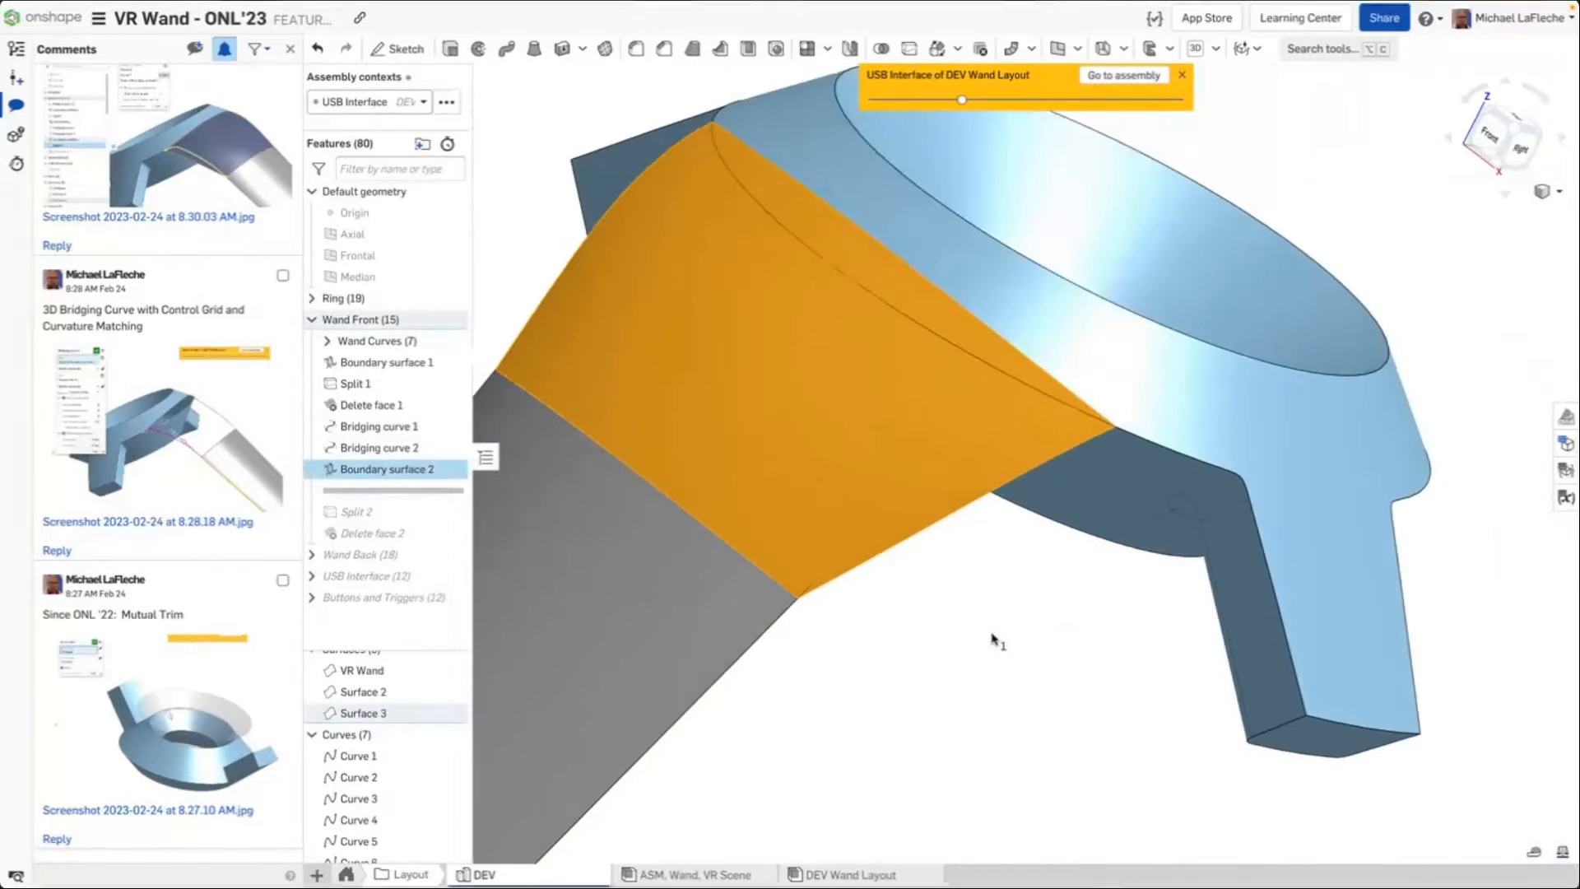
pyautogui.doubleClick(374, 470)
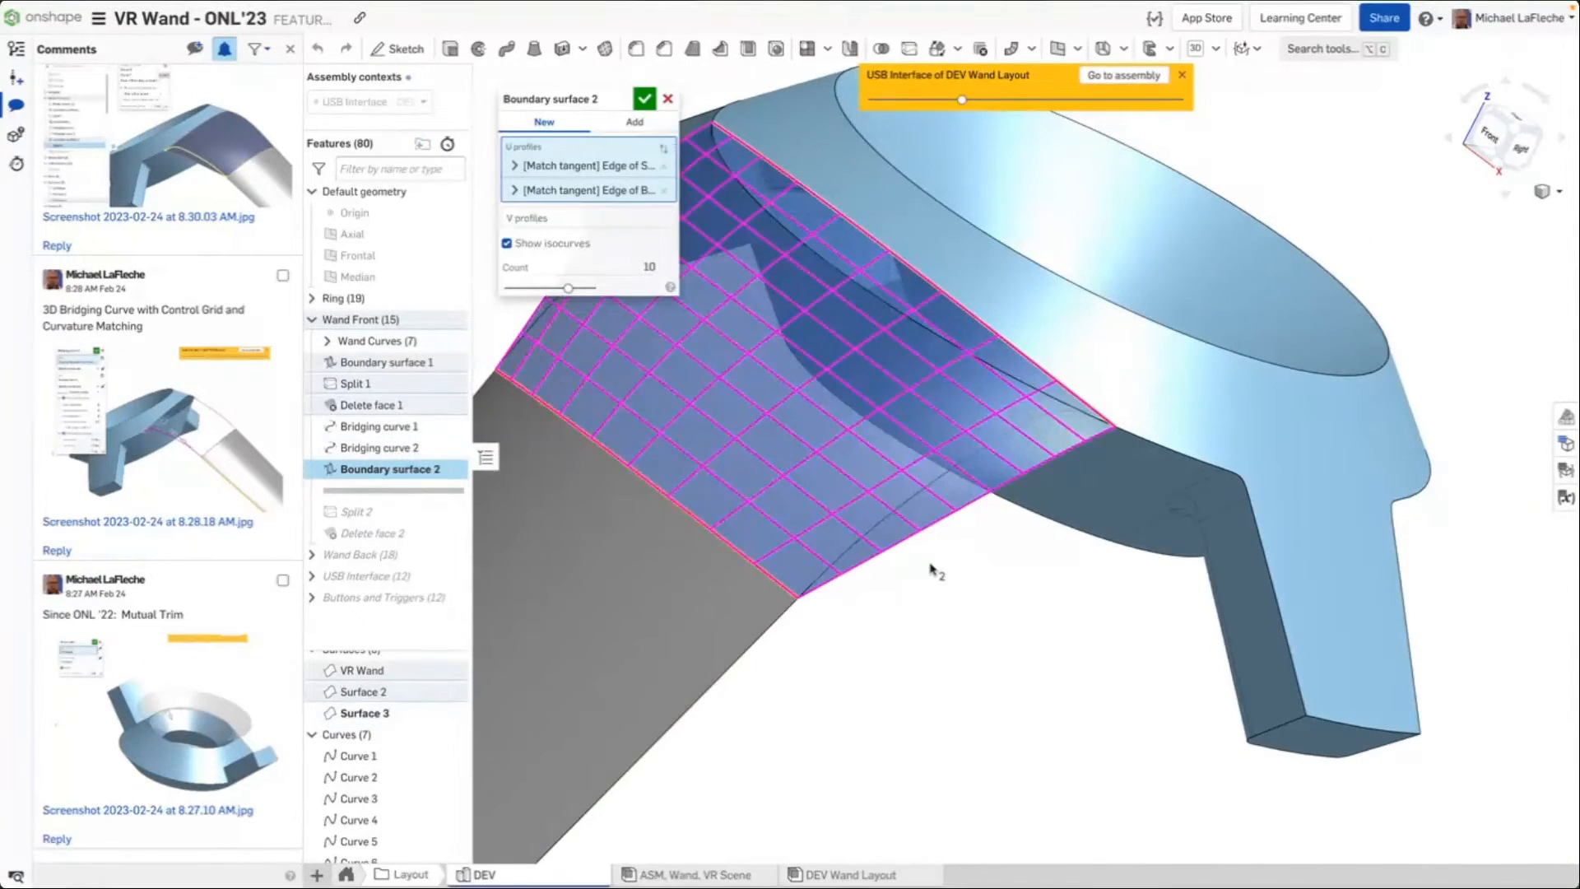
pyautogui.moveTo(959, 452); pyautogui.dragTo(1117, 499, button='middle')
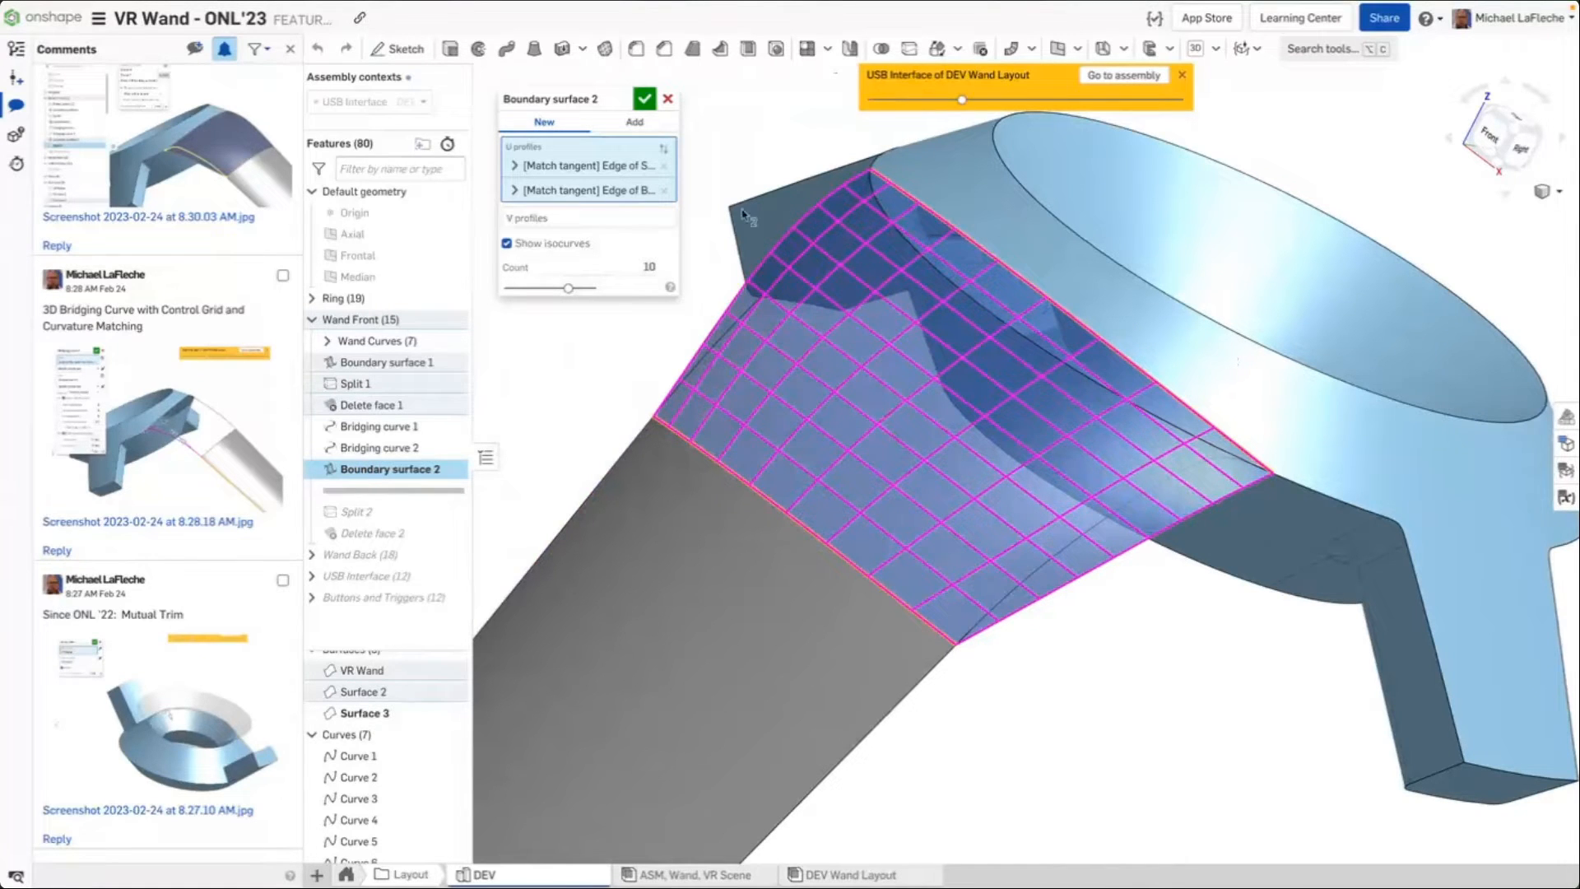
pyautogui.moveTo(945, 597); pyautogui.dragTo(962, 569, button='right')
pyautogui.click(644, 100)
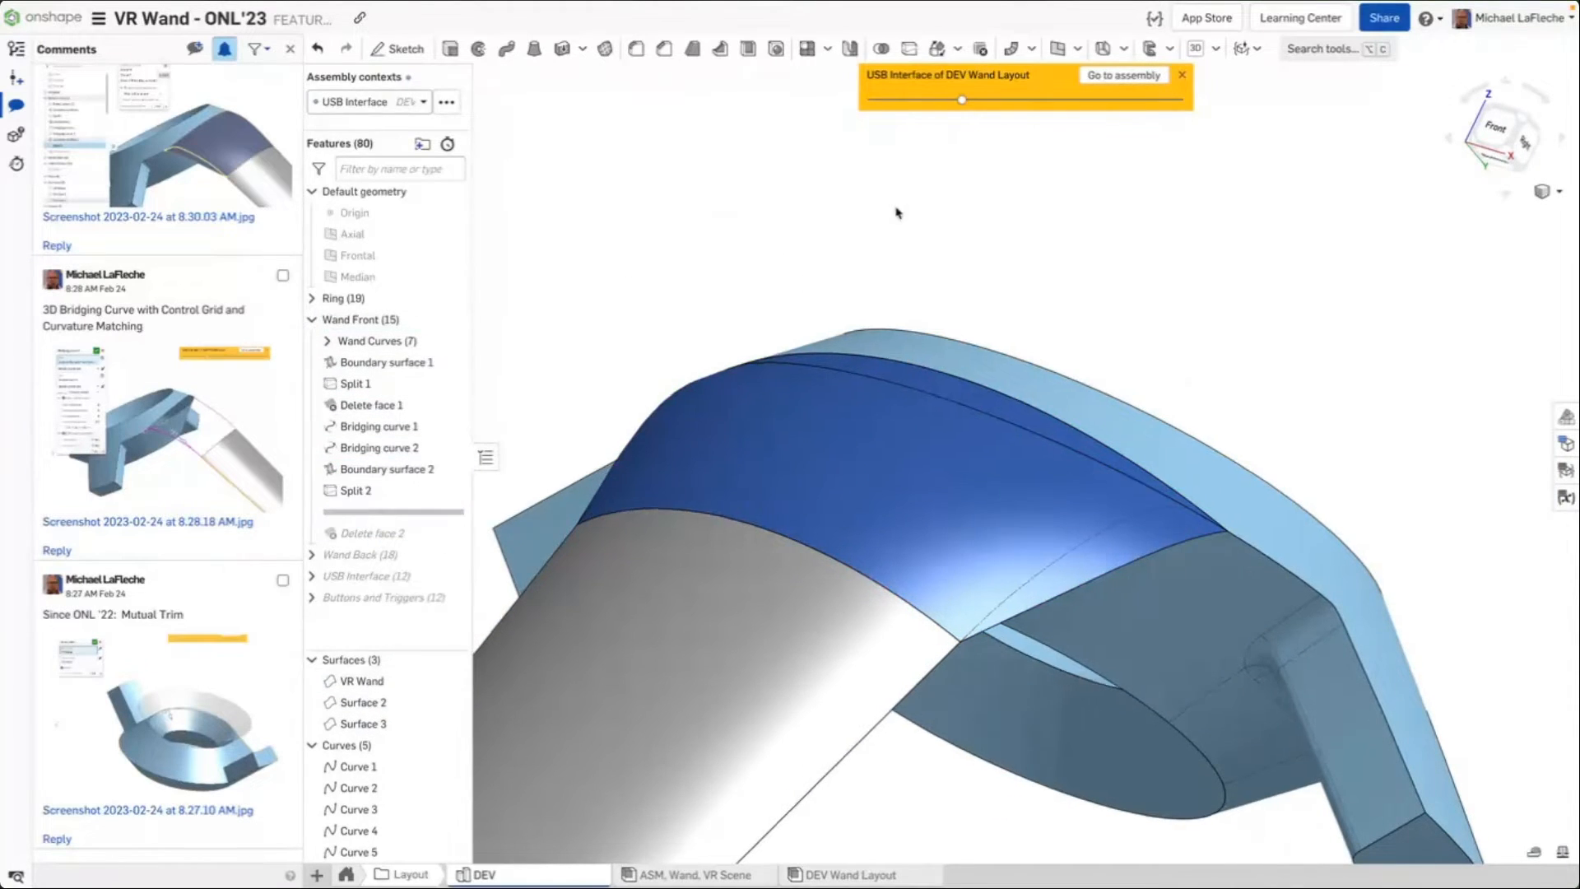
# Open Split 2 to review its face to split and the splitting entities Curve 6, Curve 7, then cancel
pyautogui.moveTo(896, 212); pyautogui.dragTo(878, 278, button='right')
pyautogui.doubleClick(390, 491)
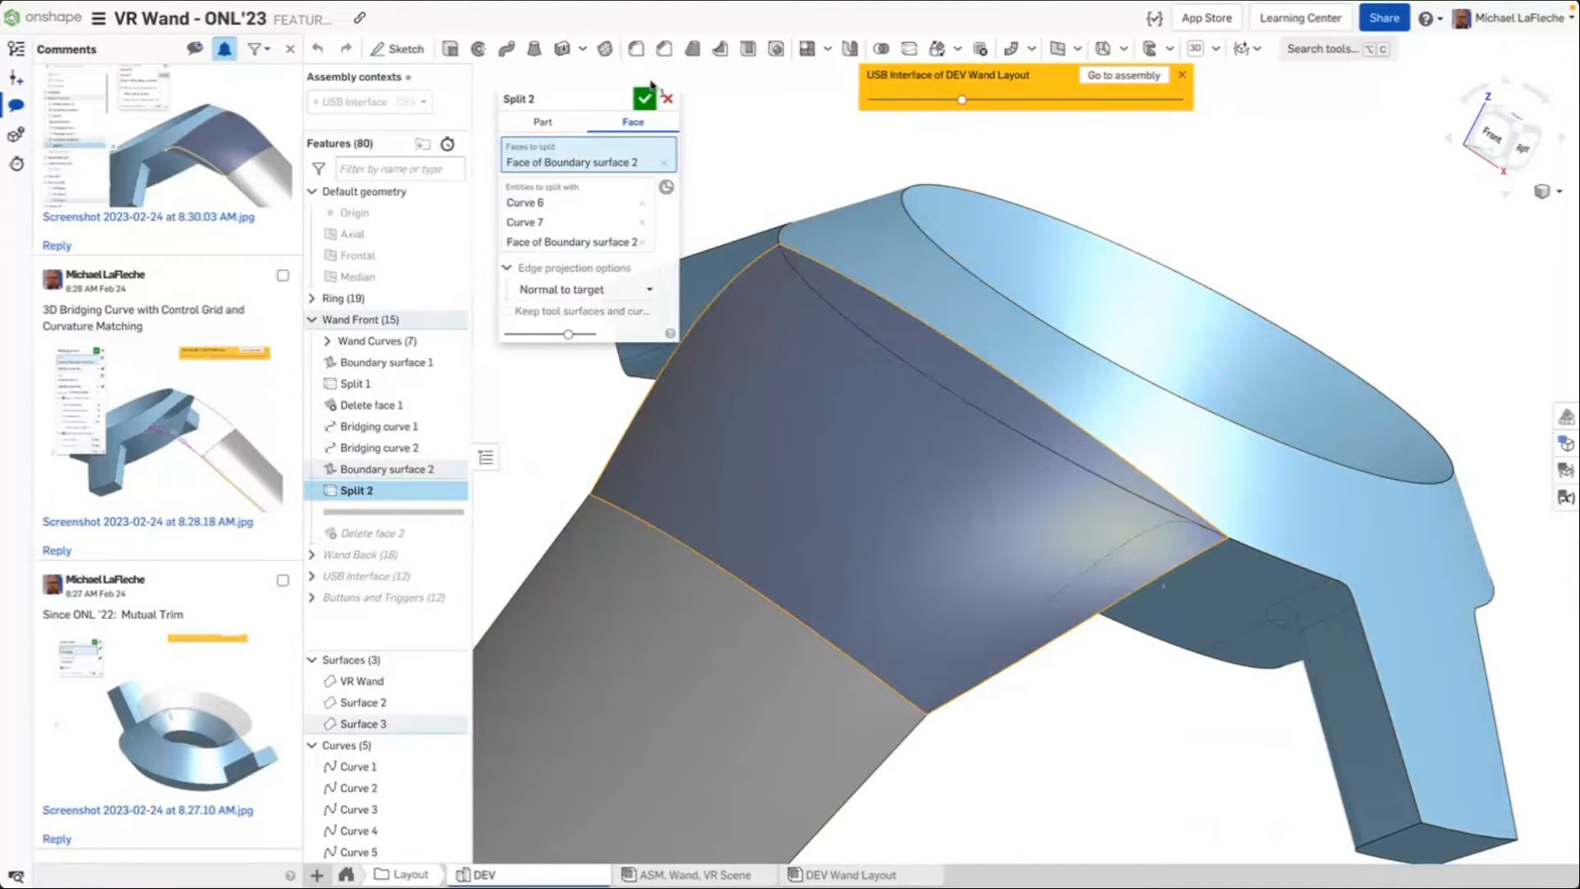
pyautogui.click(667, 98)
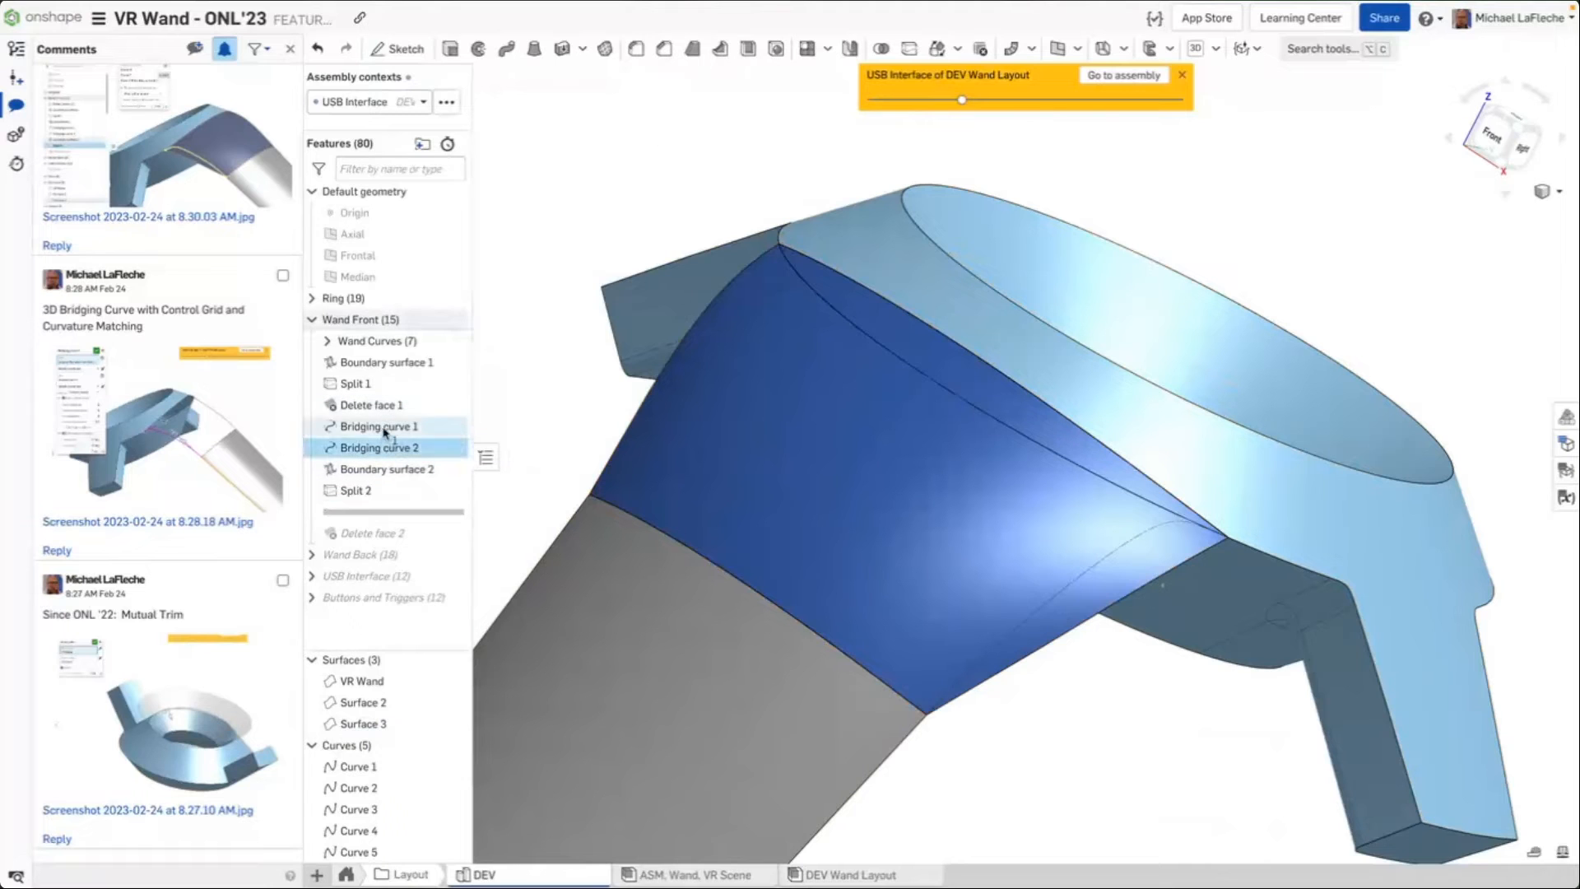
# Open Bridging curve 1 to review its Match curvature ends and control point settings, then close it
pyautogui.doubleClick(378, 427)
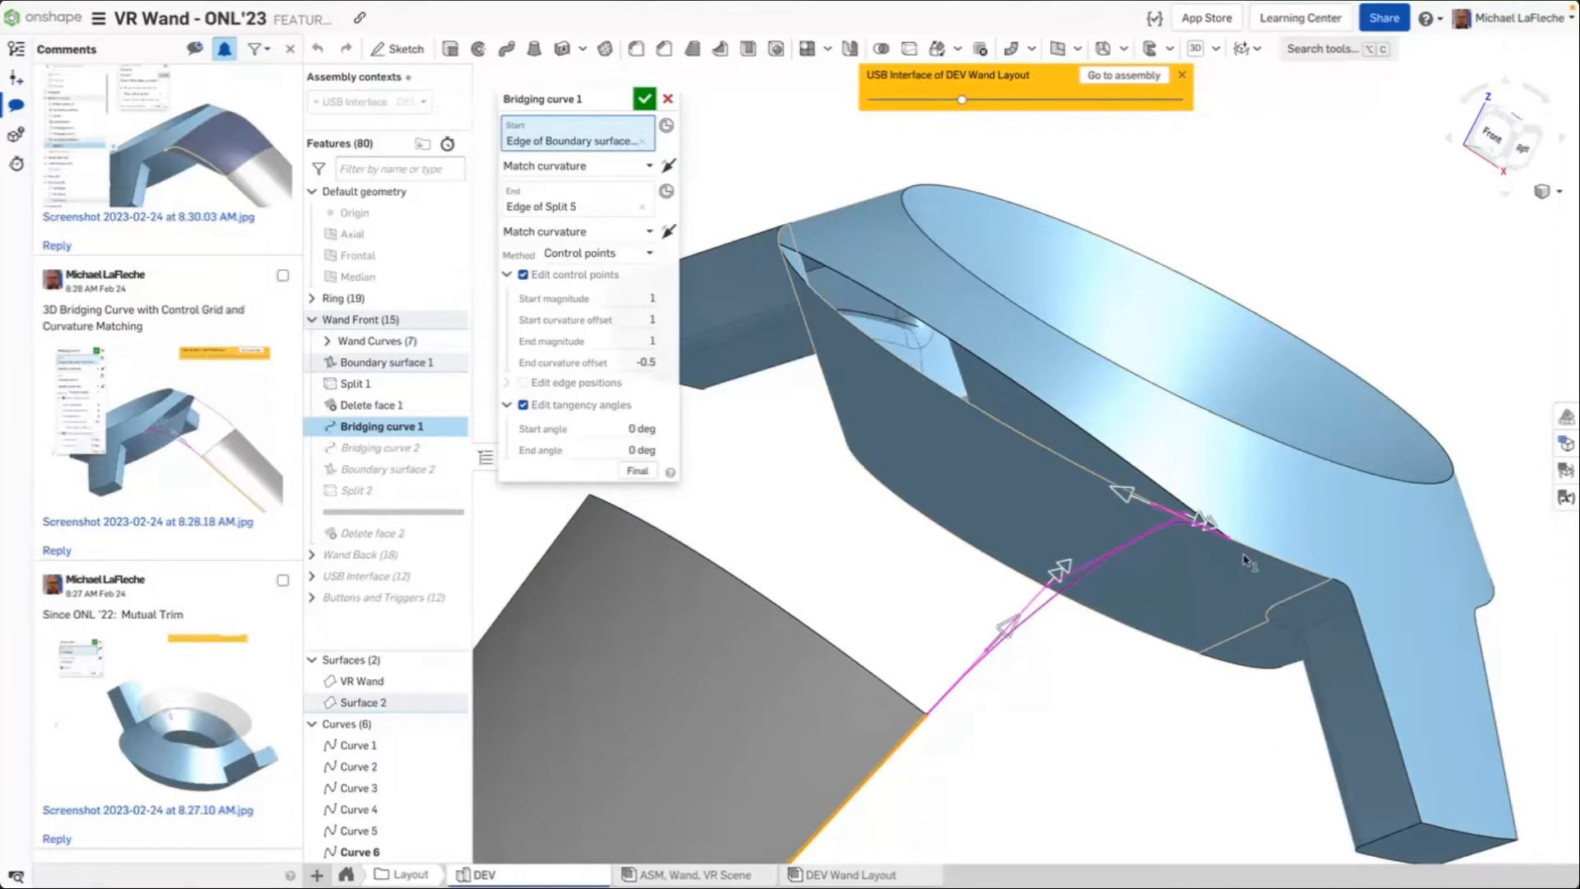
pyautogui.scroll(-5, 1250, 563)
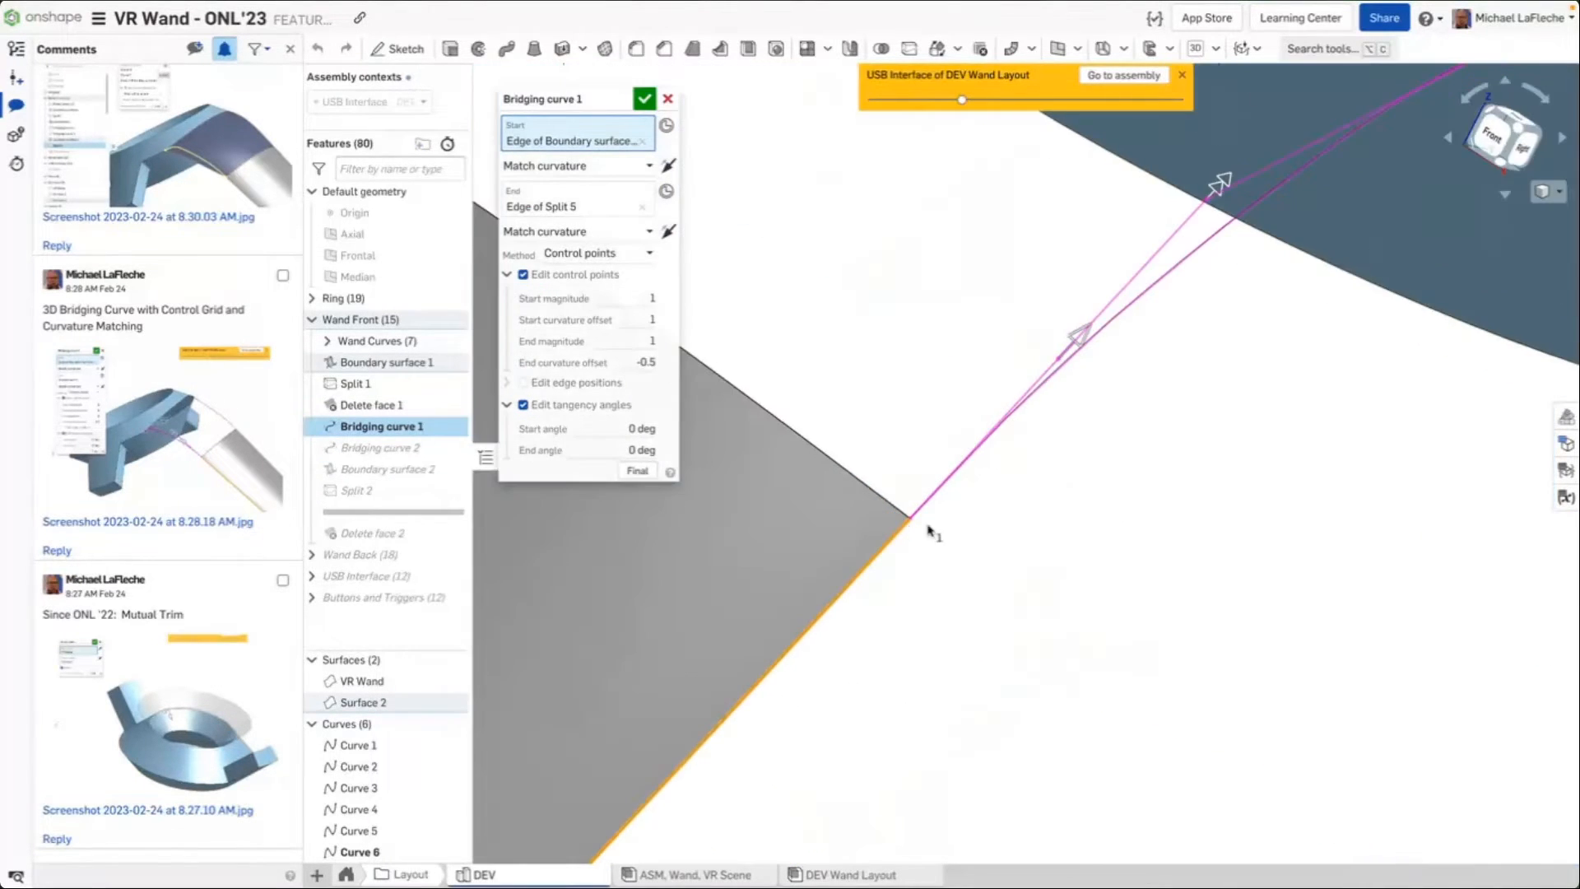
pyautogui.moveTo(1114, 381); pyautogui.dragTo(903, 584, button='middle')
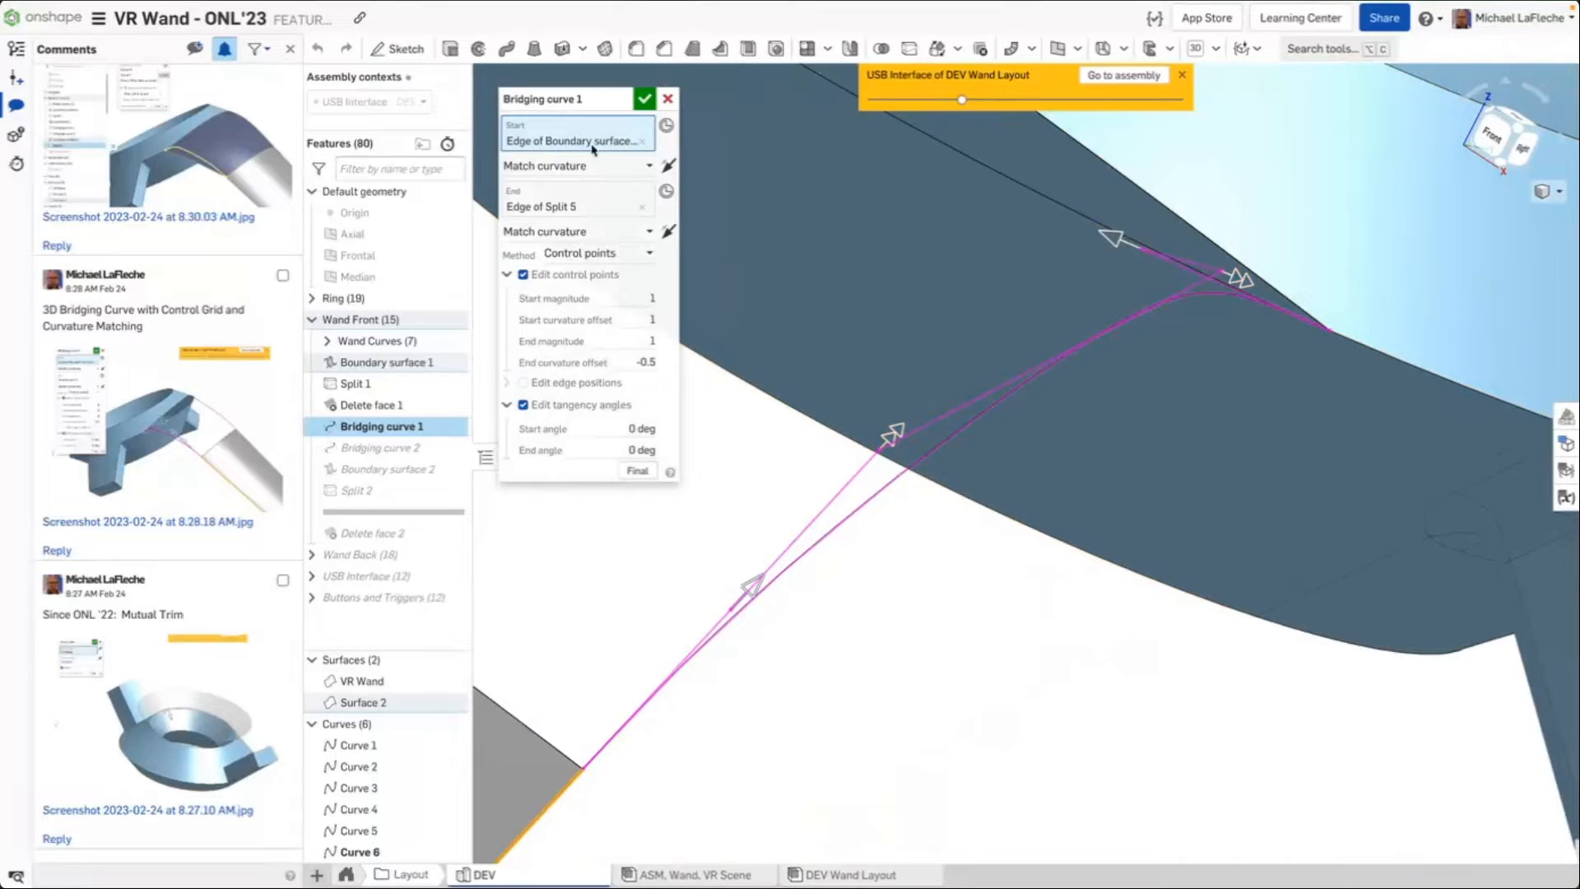
pyautogui.click(644, 99)
# Move the rollback bar to just after Delete face 2 and inspect the joined front surface
pyautogui.scroll(-5, 660, 602)
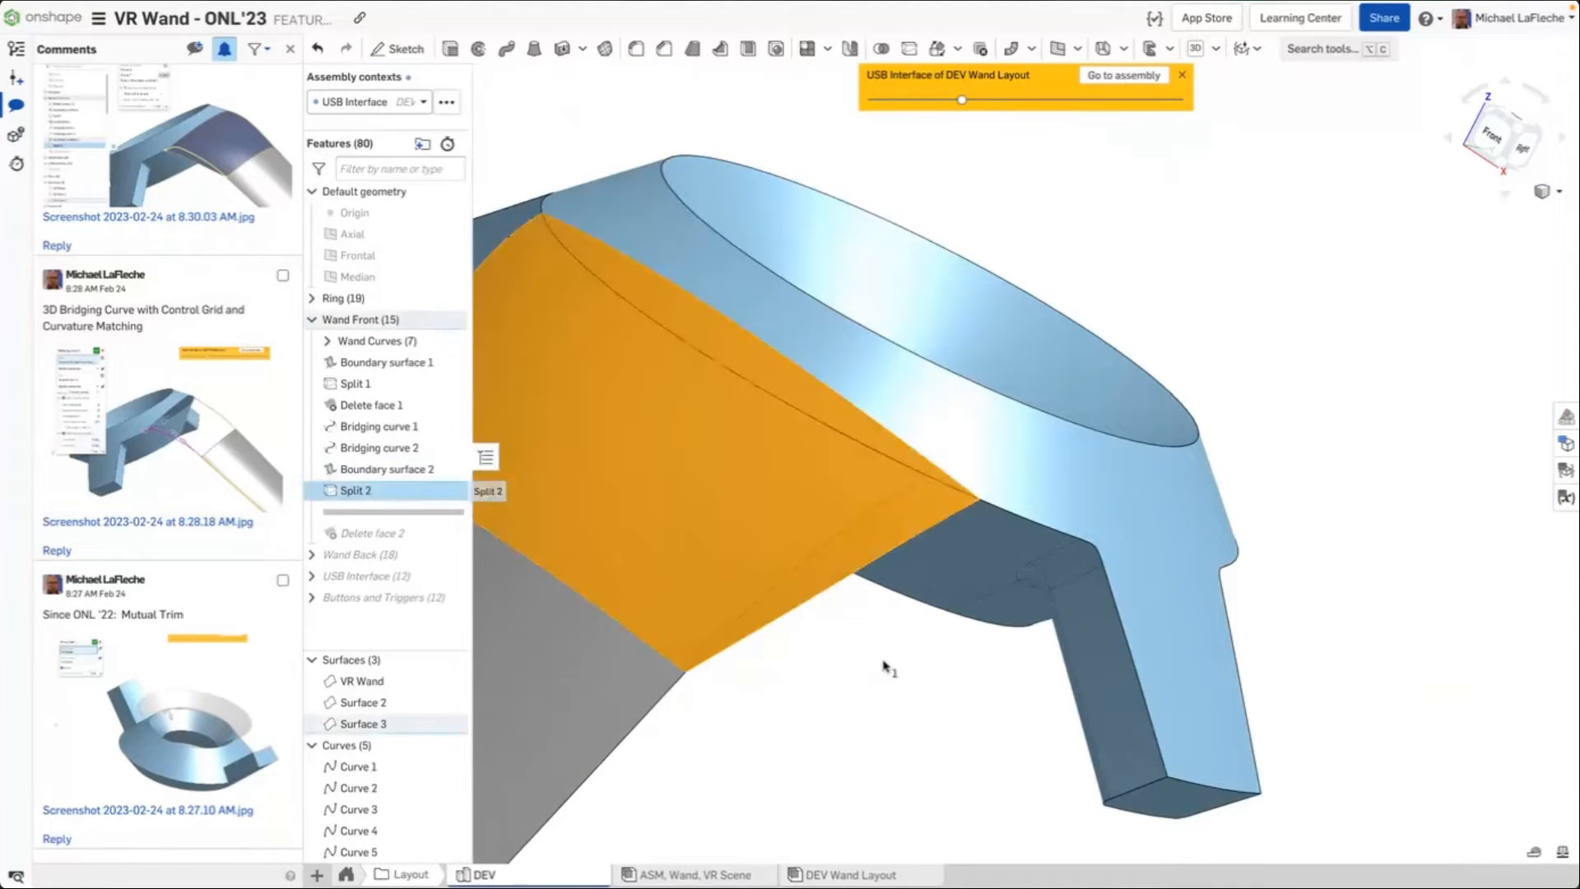
pyautogui.scroll(-5, 825, 794)
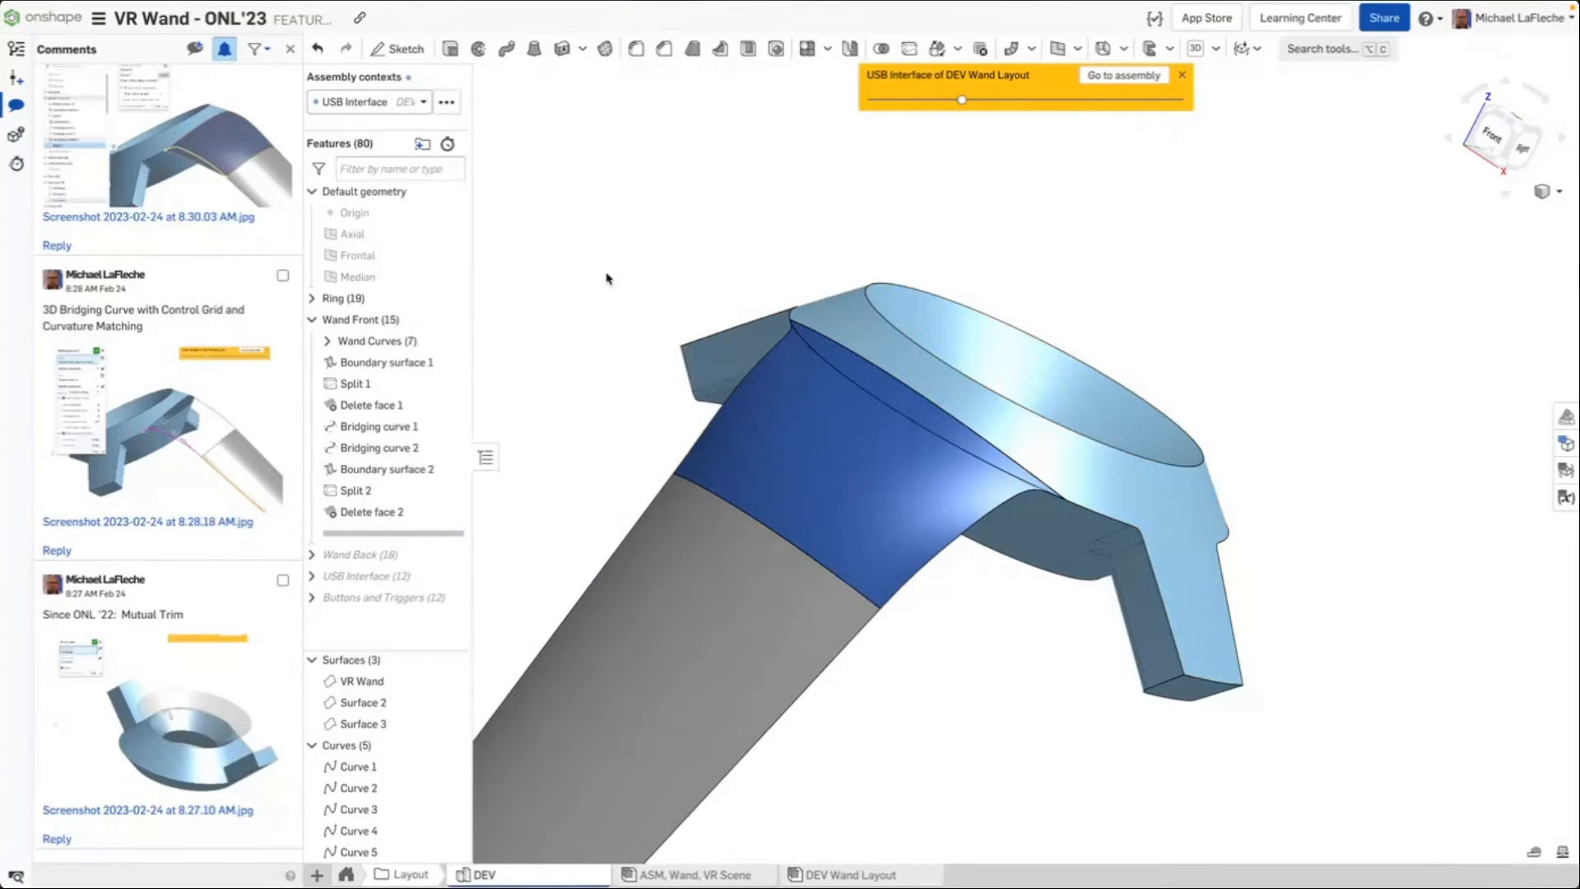
pyautogui.moveTo(606, 278); pyautogui.dragTo(620, 331, button='right')
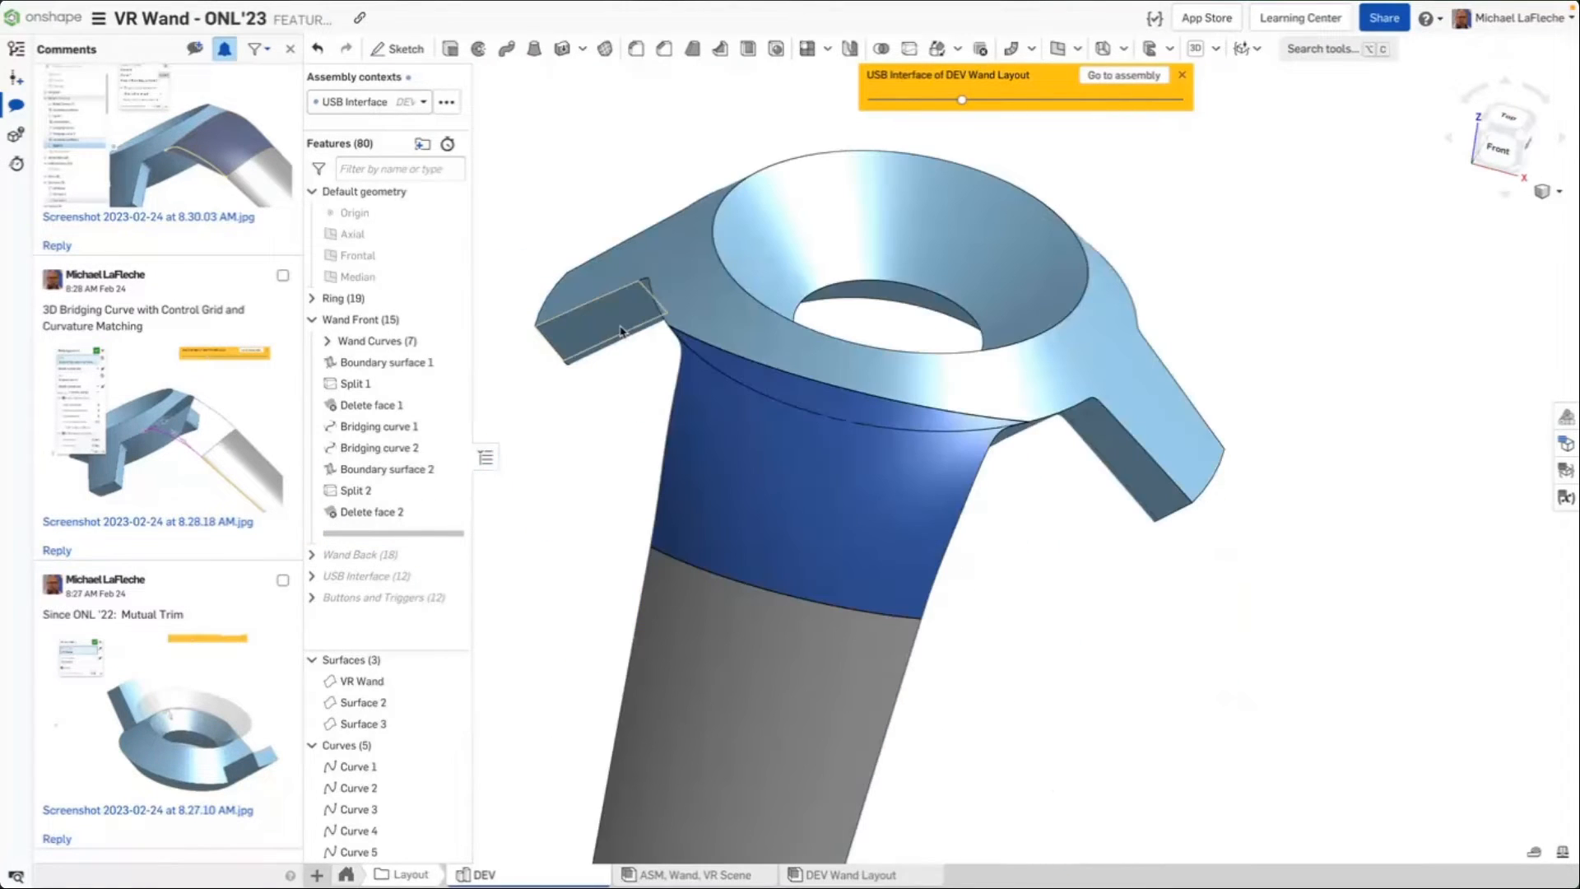
pyautogui.moveTo(1362, 486); pyautogui.dragTo(1335, 442, button='right')
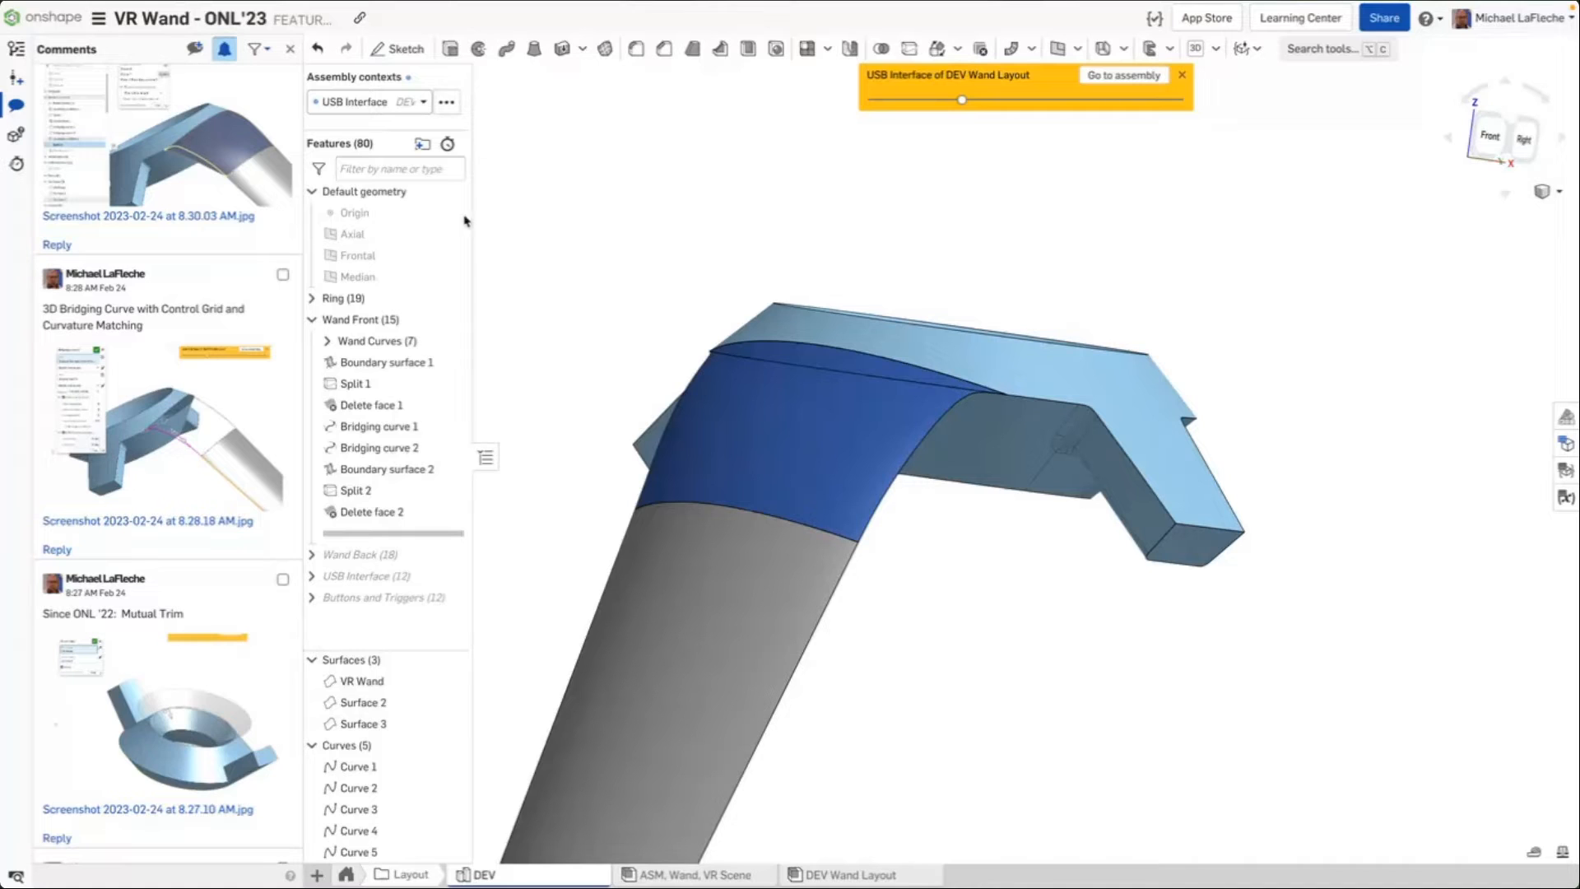
# Roll forward past Wand Back and USB Interface and show the VR Wand, Design part at the wand's end
pyautogui.moveTo(391, 533); pyautogui.dragTo(392, 576)
pyautogui.moveTo(590, 570); pyautogui.dragTo(703, 428, button='middle')
pyautogui.moveTo(703, 427); pyautogui.dragTo(638, 579, button='right')
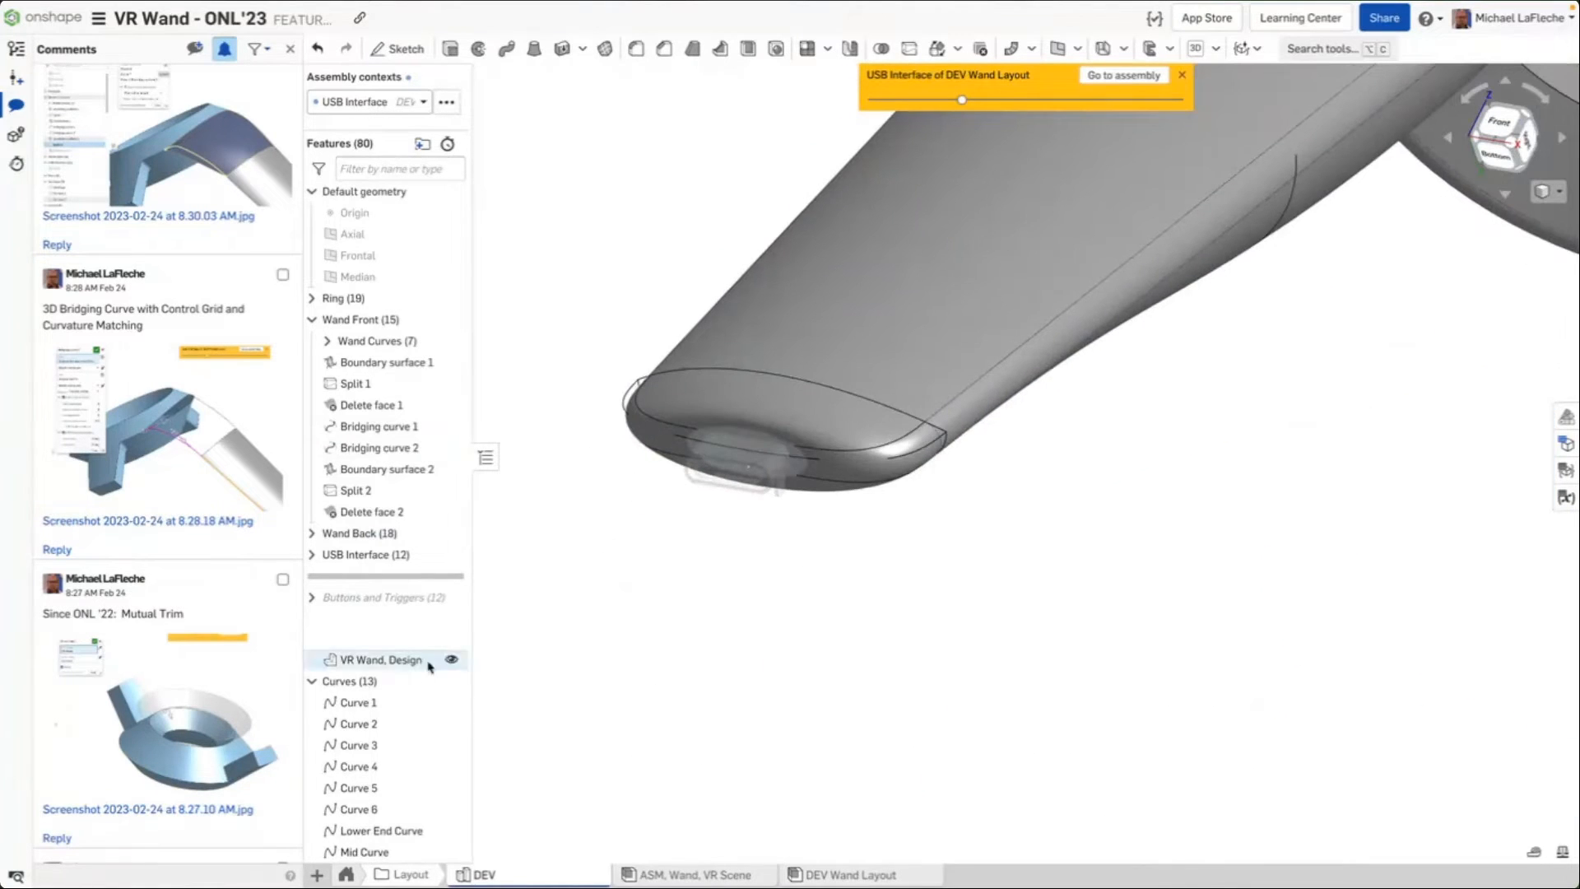
pyautogui.click(450, 681)
pyautogui.scroll(1, 835, 523)
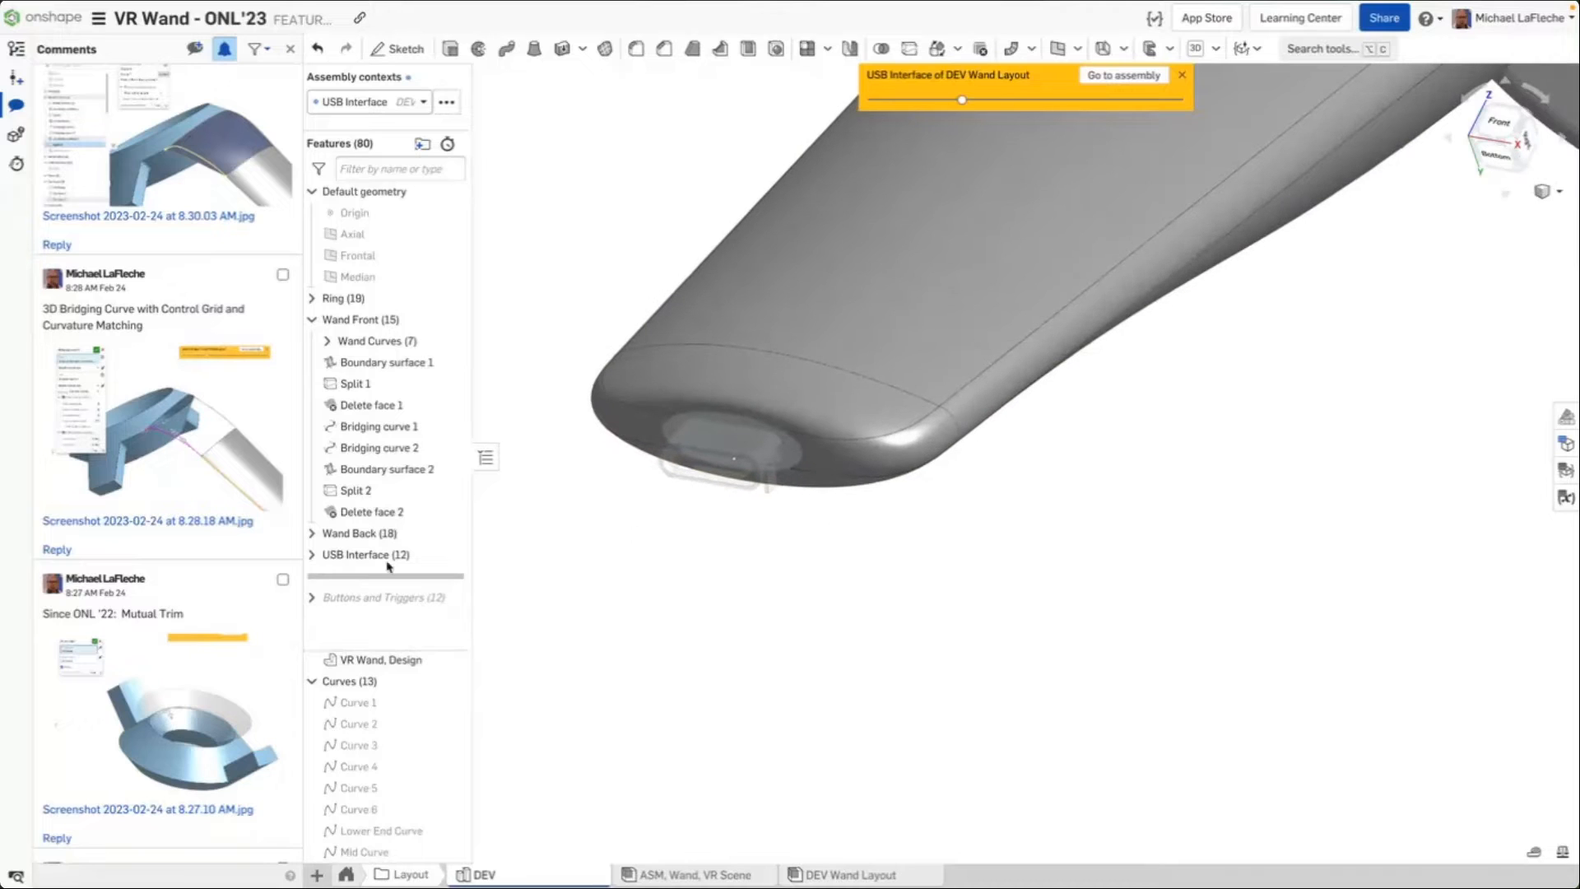
# Set the assembly context to None
pyautogui.click(383, 107)
pyautogui.click(335, 132)
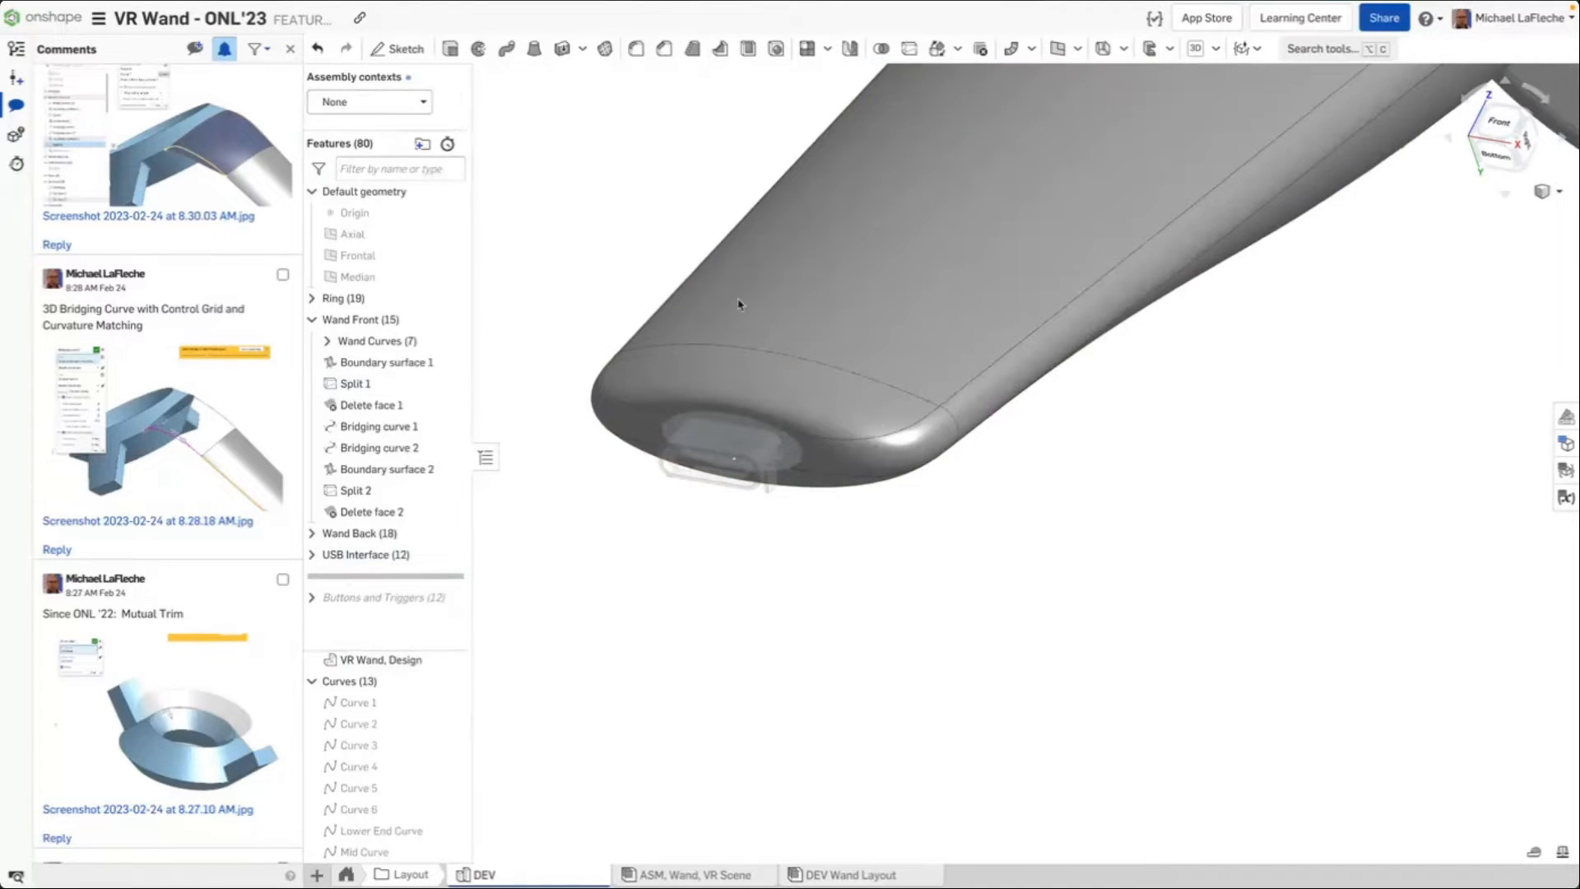
pyautogui.scroll(2, 786, 505)
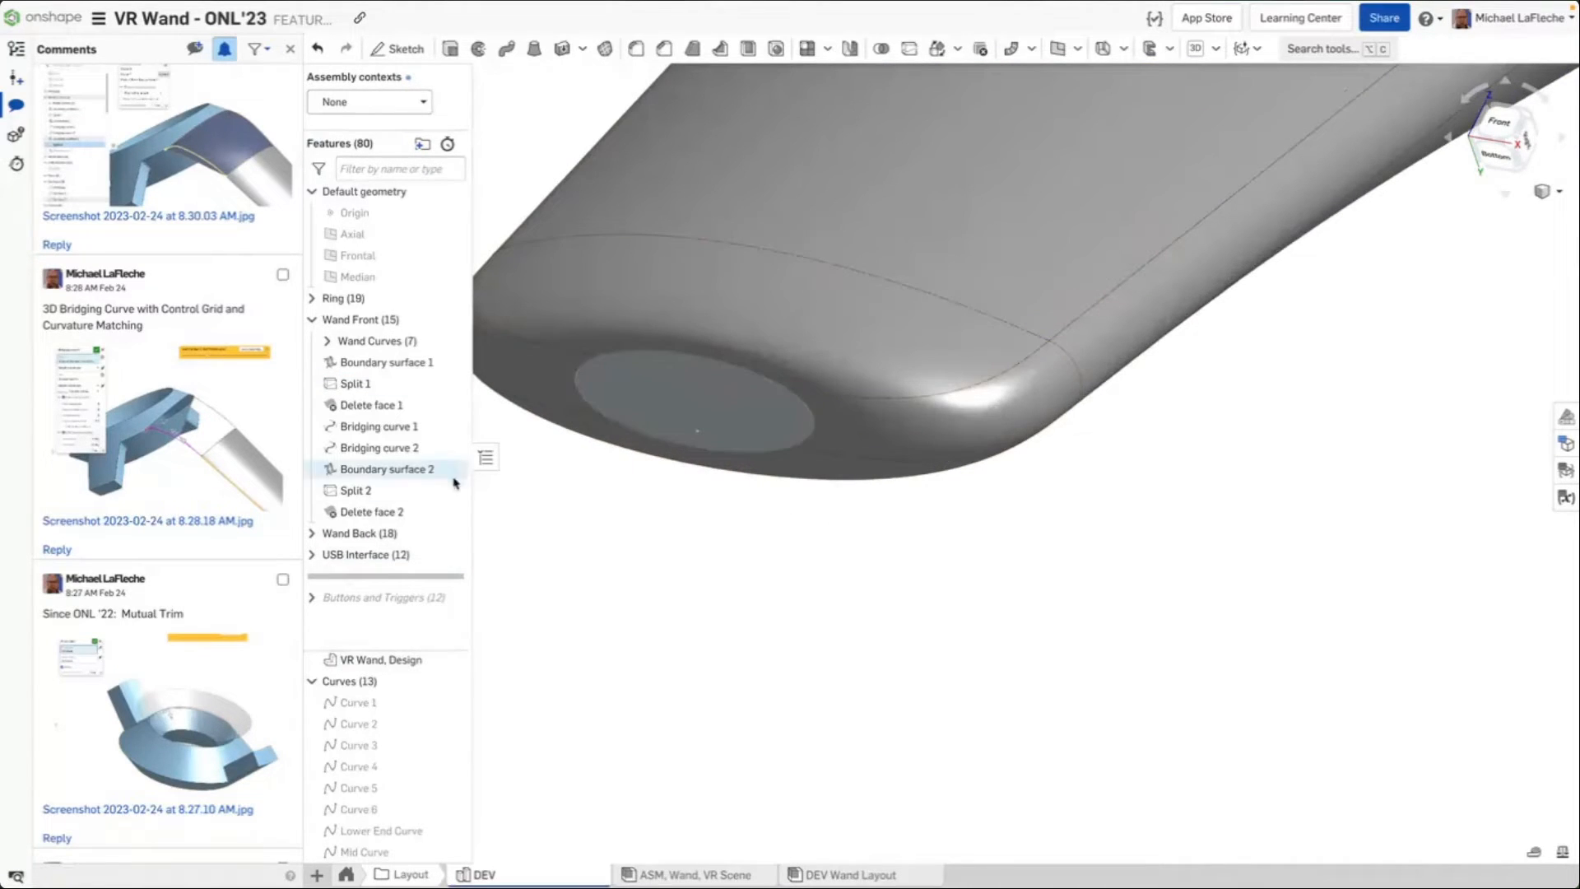
# Expand the USB Interface feature folder
pyautogui.click(877, 431)
pyautogui.click(1010, 533)
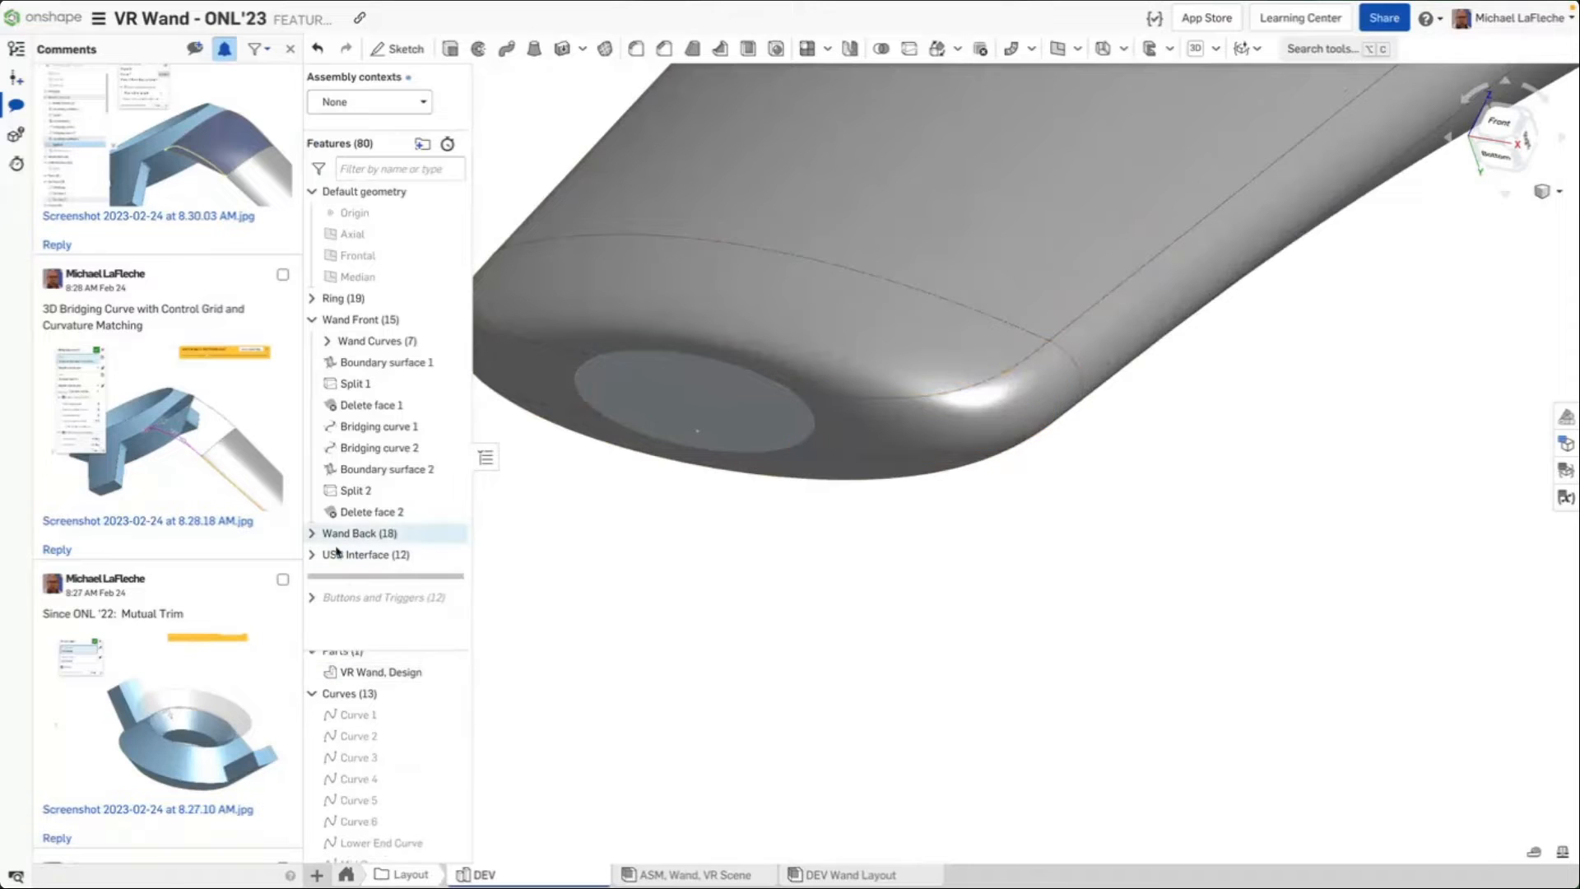
pyautogui.click(313, 554)
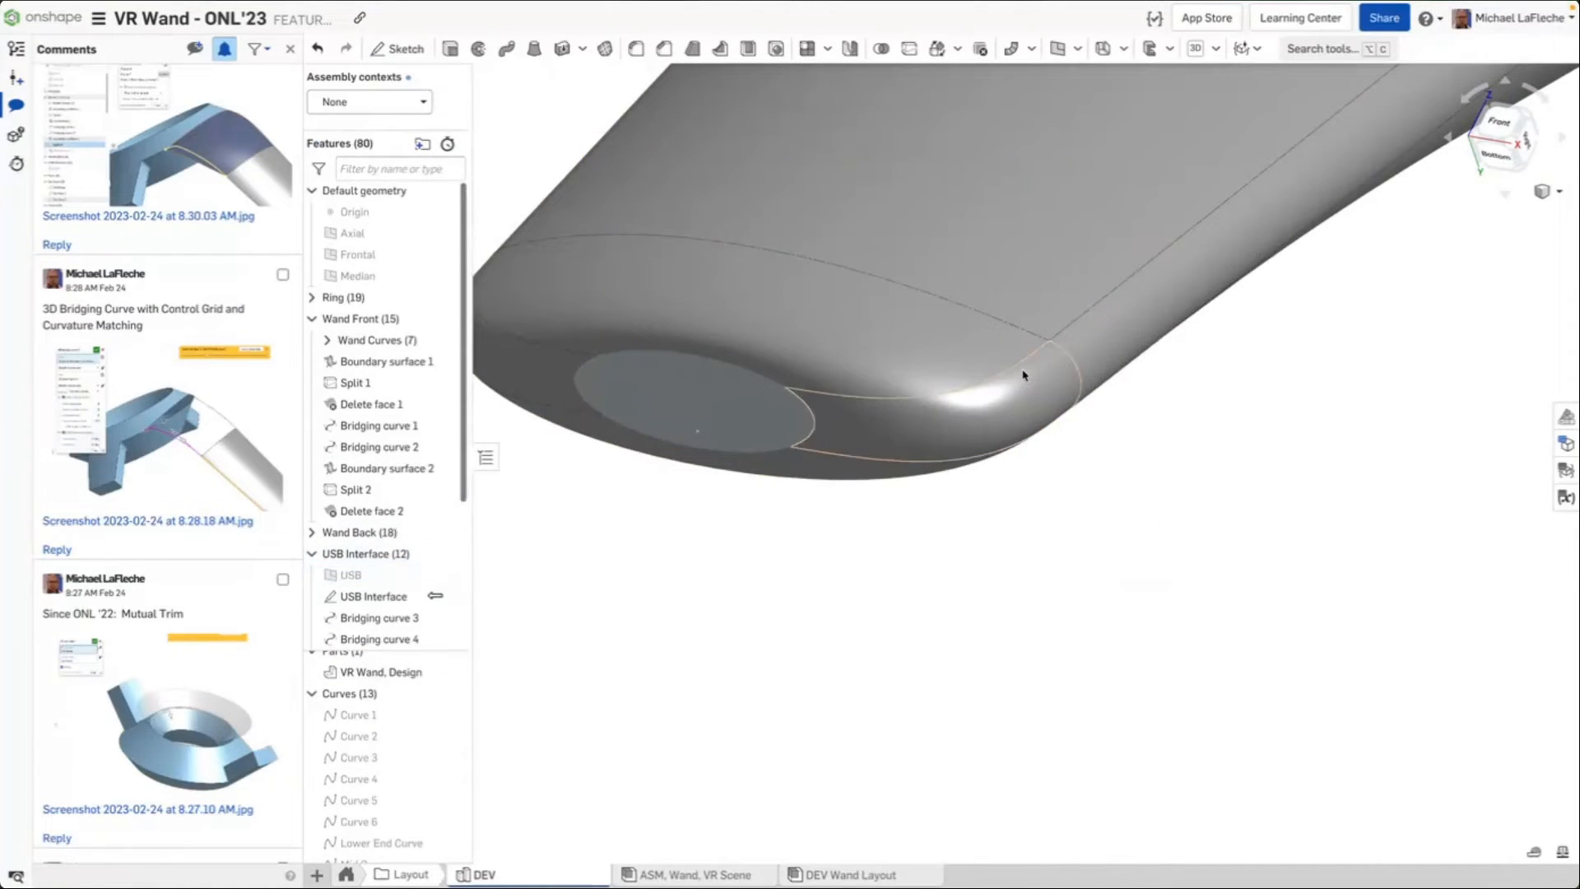
# Open Boundary surface 6 for editing and expand its V profiles (Curve 13, Curve 10) and its Fill 1 edge U profile
pyautogui.scroll(-4, 420, 576)
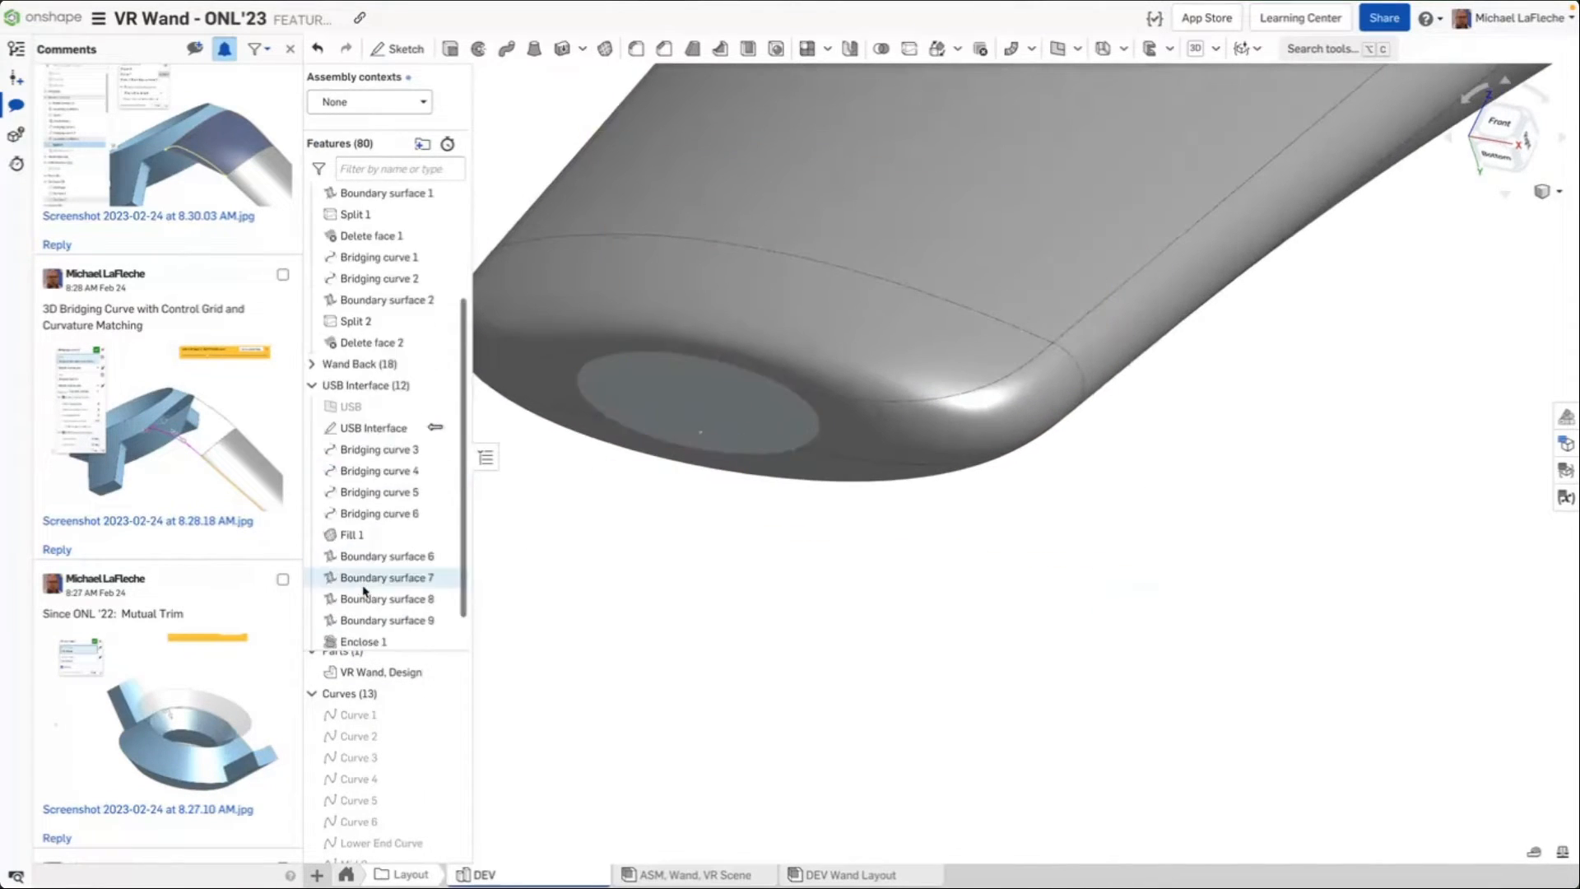
pyautogui.doubleClick(403, 555)
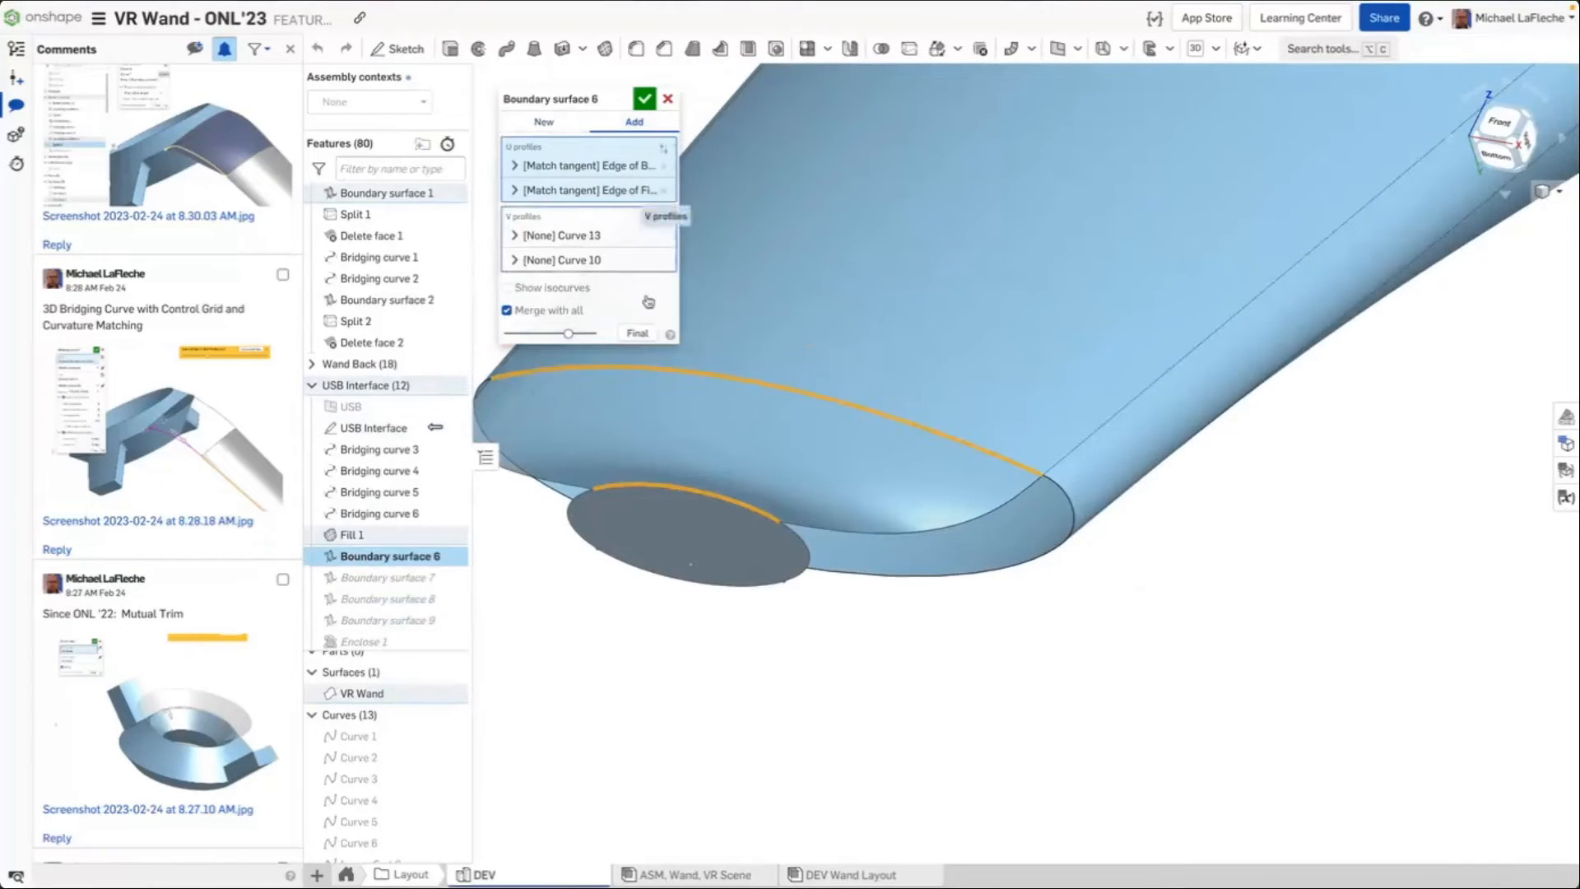
pyautogui.moveTo(875, 547); pyautogui.dragTo(1090, 642, button='middle')
pyautogui.moveTo(1096, 645); pyautogui.dragTo(1039, 625, button='right')
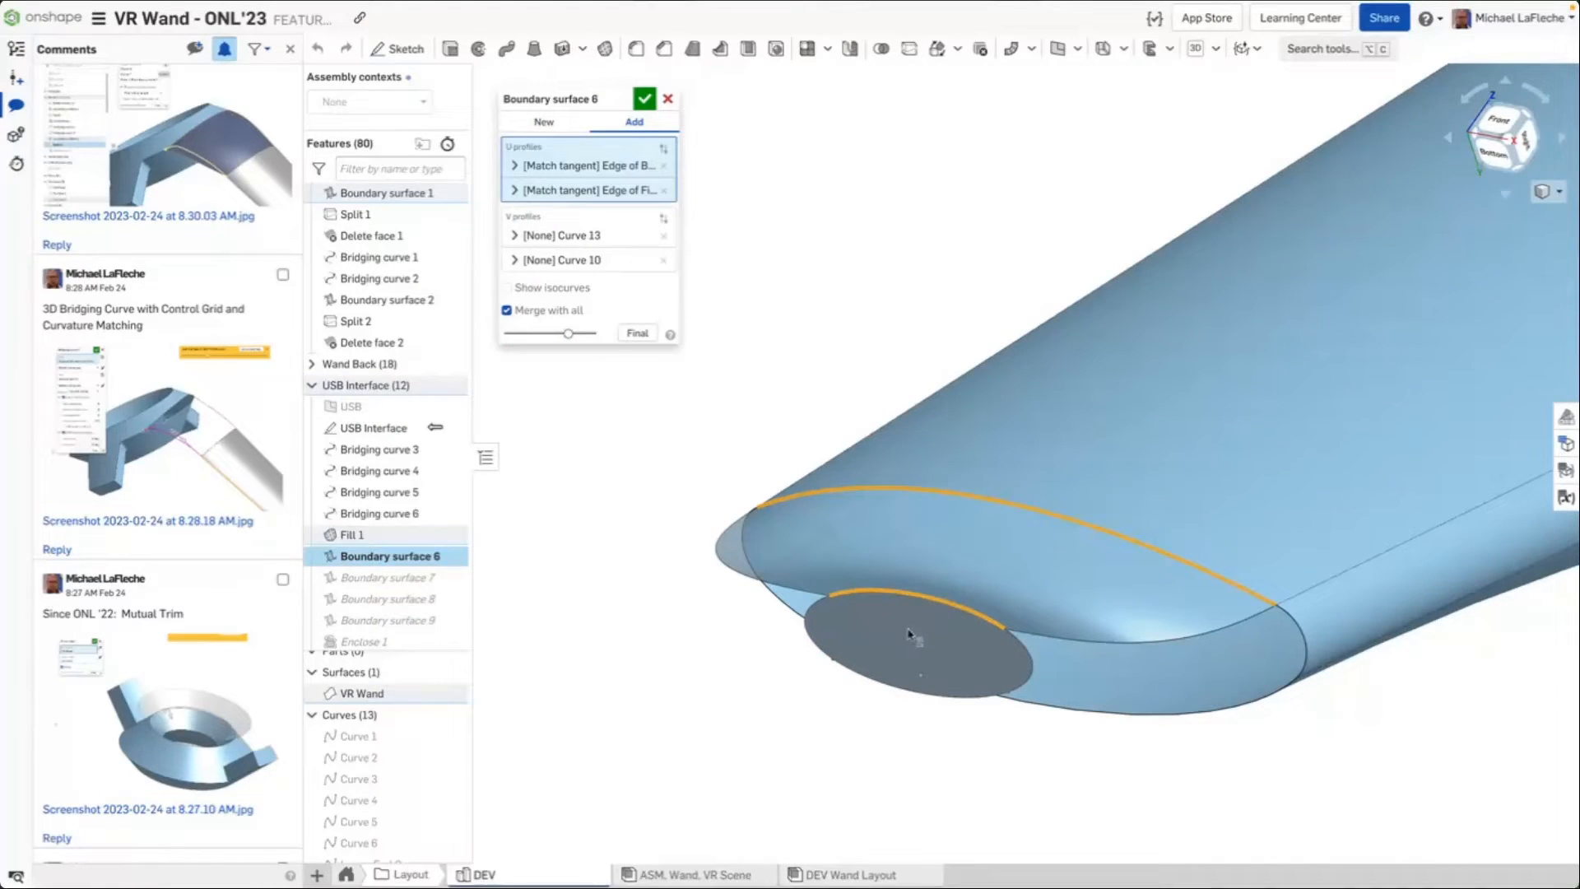
pyautogui.click(627, 238)
pyautogui.click(583, 240)
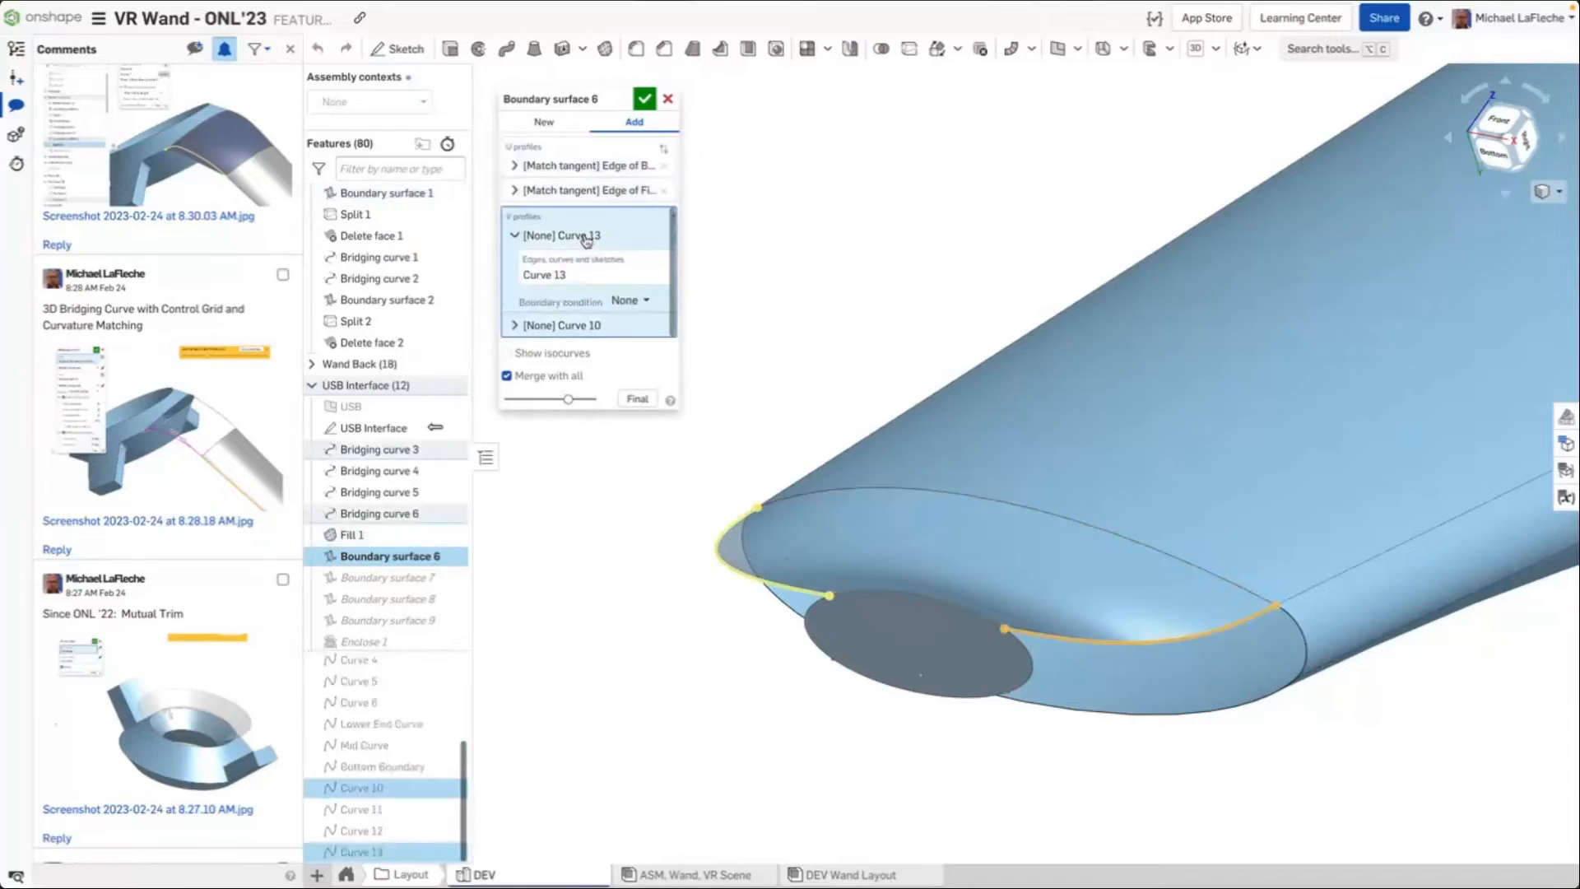
pyautogui.click(587, 327)
pyautogui.click(593, 190)
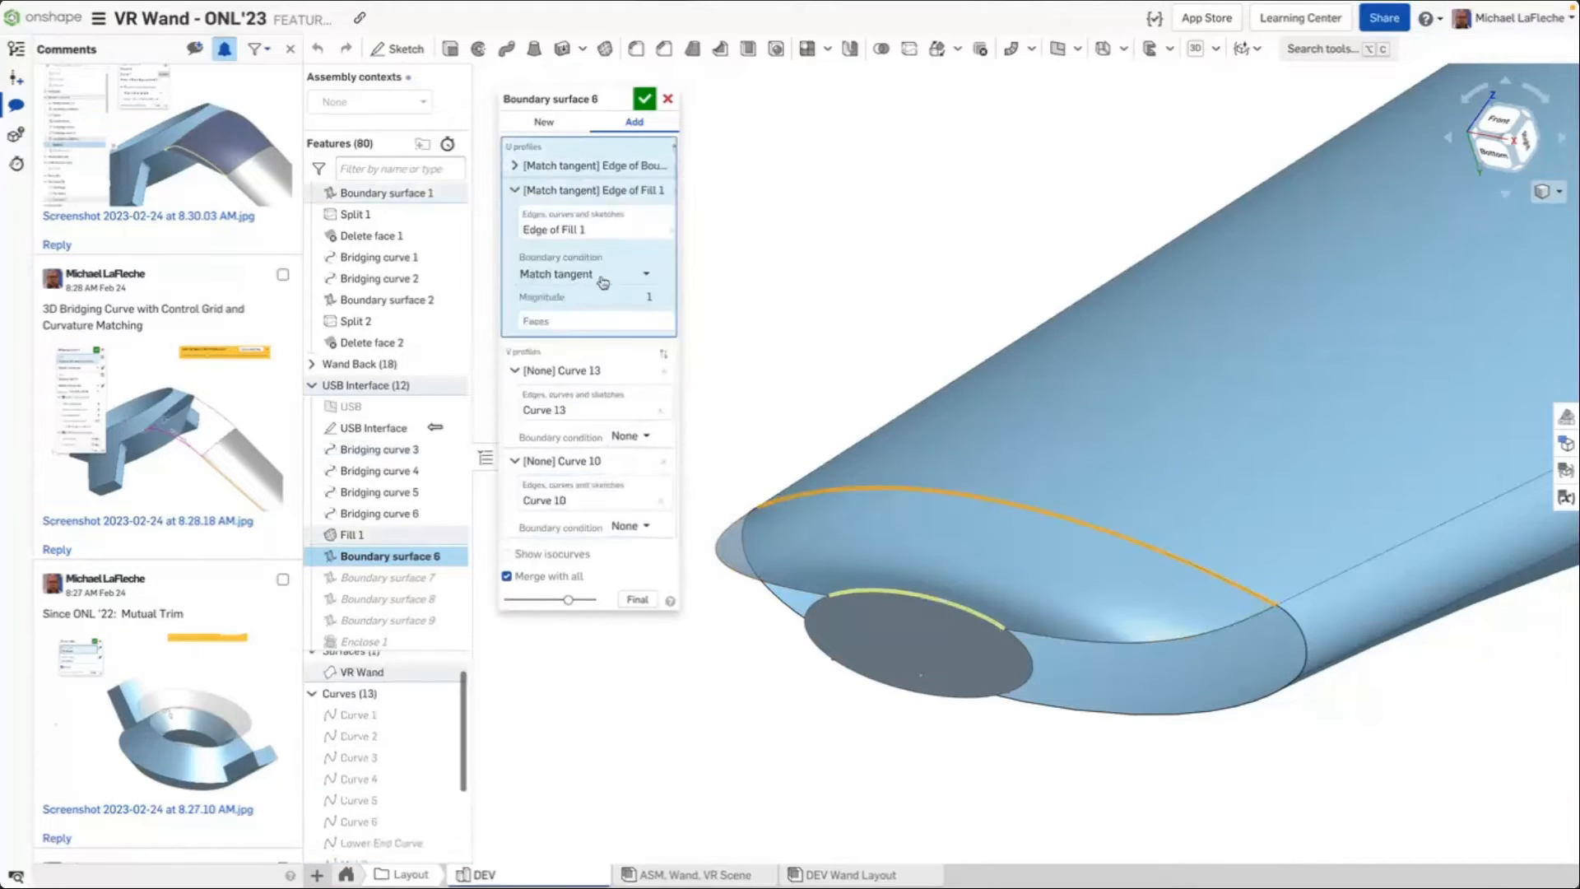
pyautogui.click(602, 276)
pyautogui.click(839, 266)
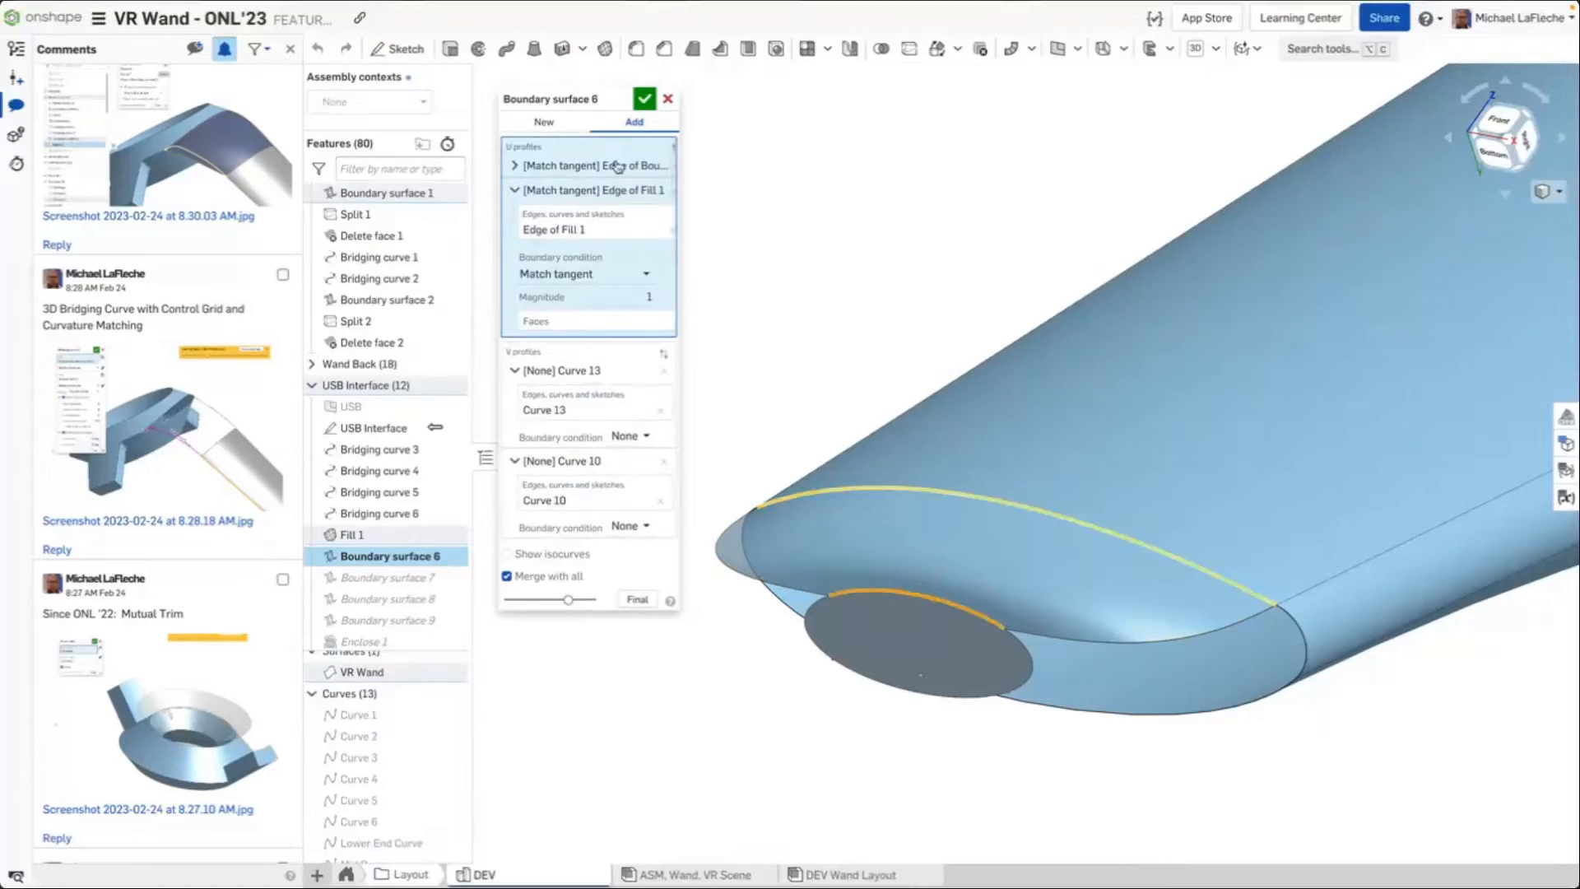
# Turn on Show isocurves to display the boundary surface's isocurve grid
pyautogui.moveTo(983, 457); pyautogui.dragTo(761, 611, button='right')
pyautogui.scroll(5, 761, 611)
pyautogui.moveTo(774, 596); pyautogui.dragTo(1015, 610, button='middle')
pyautogui.moveTo(1015, 610); pyautogui.dragTo(1067, 648, button='right')
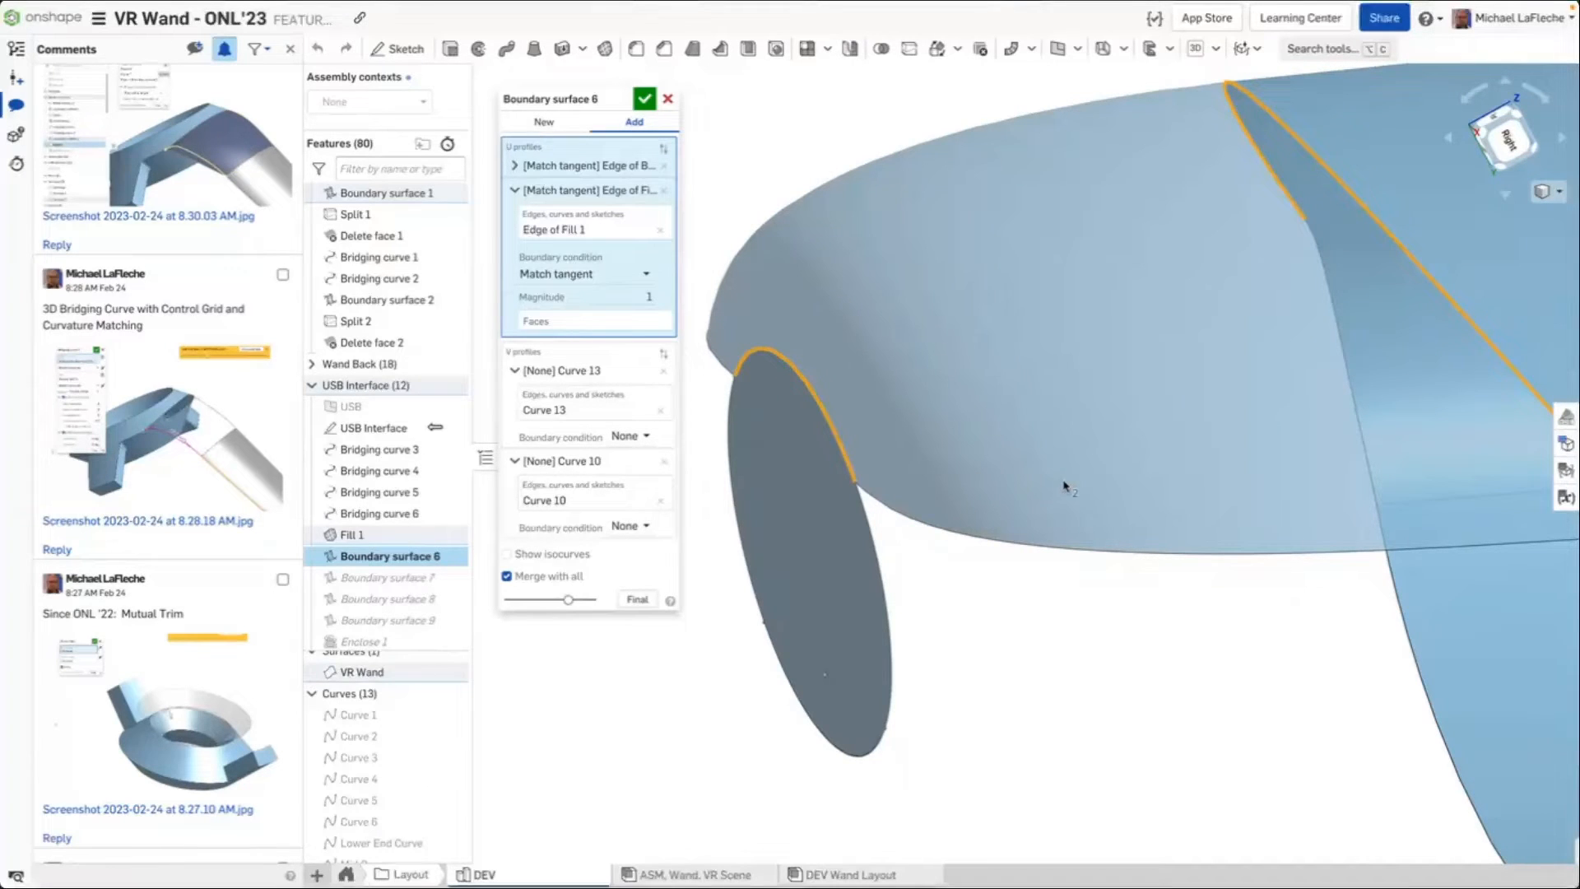
pyautogui.click(507, 554)
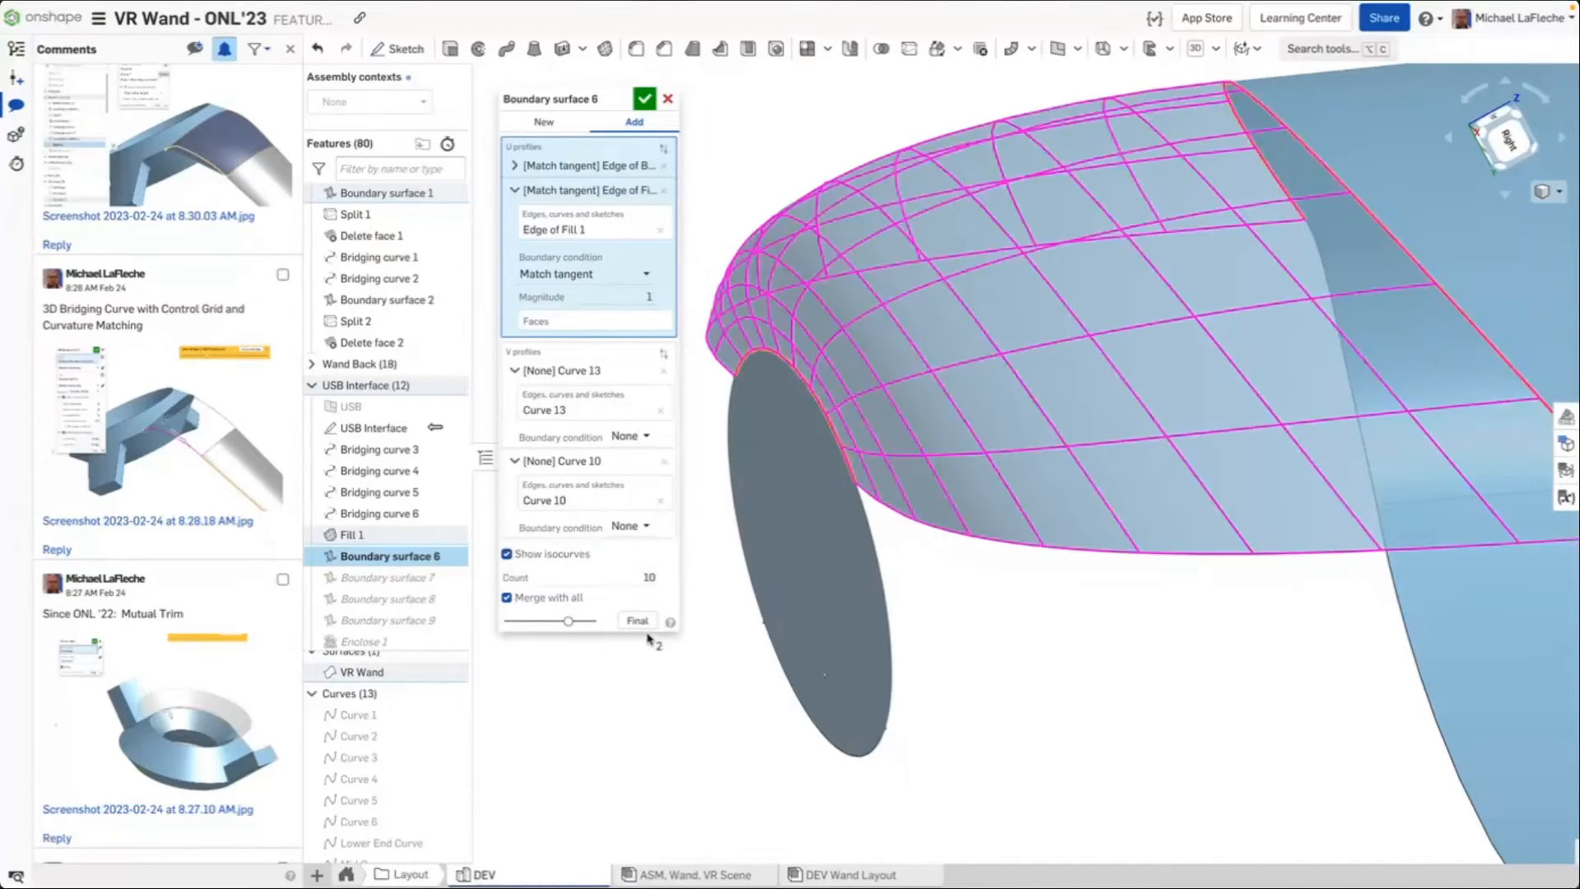
pyautogui.scroll(-5, 649, 639)
pyautogui.moveTo(687, 641); pyautogui.dragTo(762, 651, button='right')
pyautogui.scroll(5, 762, 651)
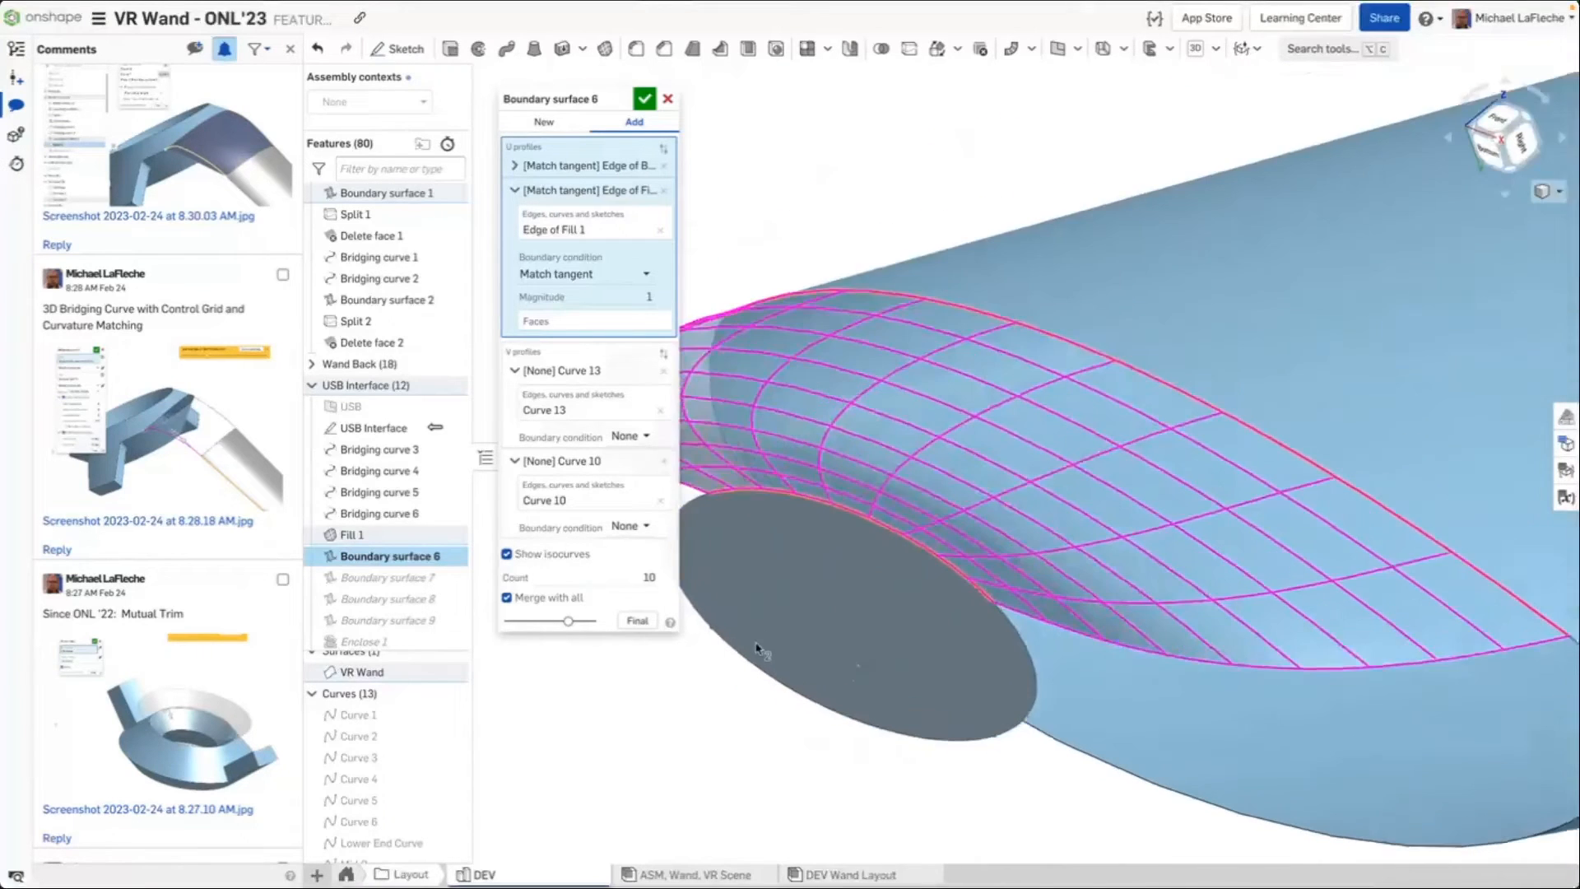
# Try tangent magnitudes of 3 and 4 on the Edge of Fill 1 profile, then cancel the feature edit
pyautogui.click(607, 294)
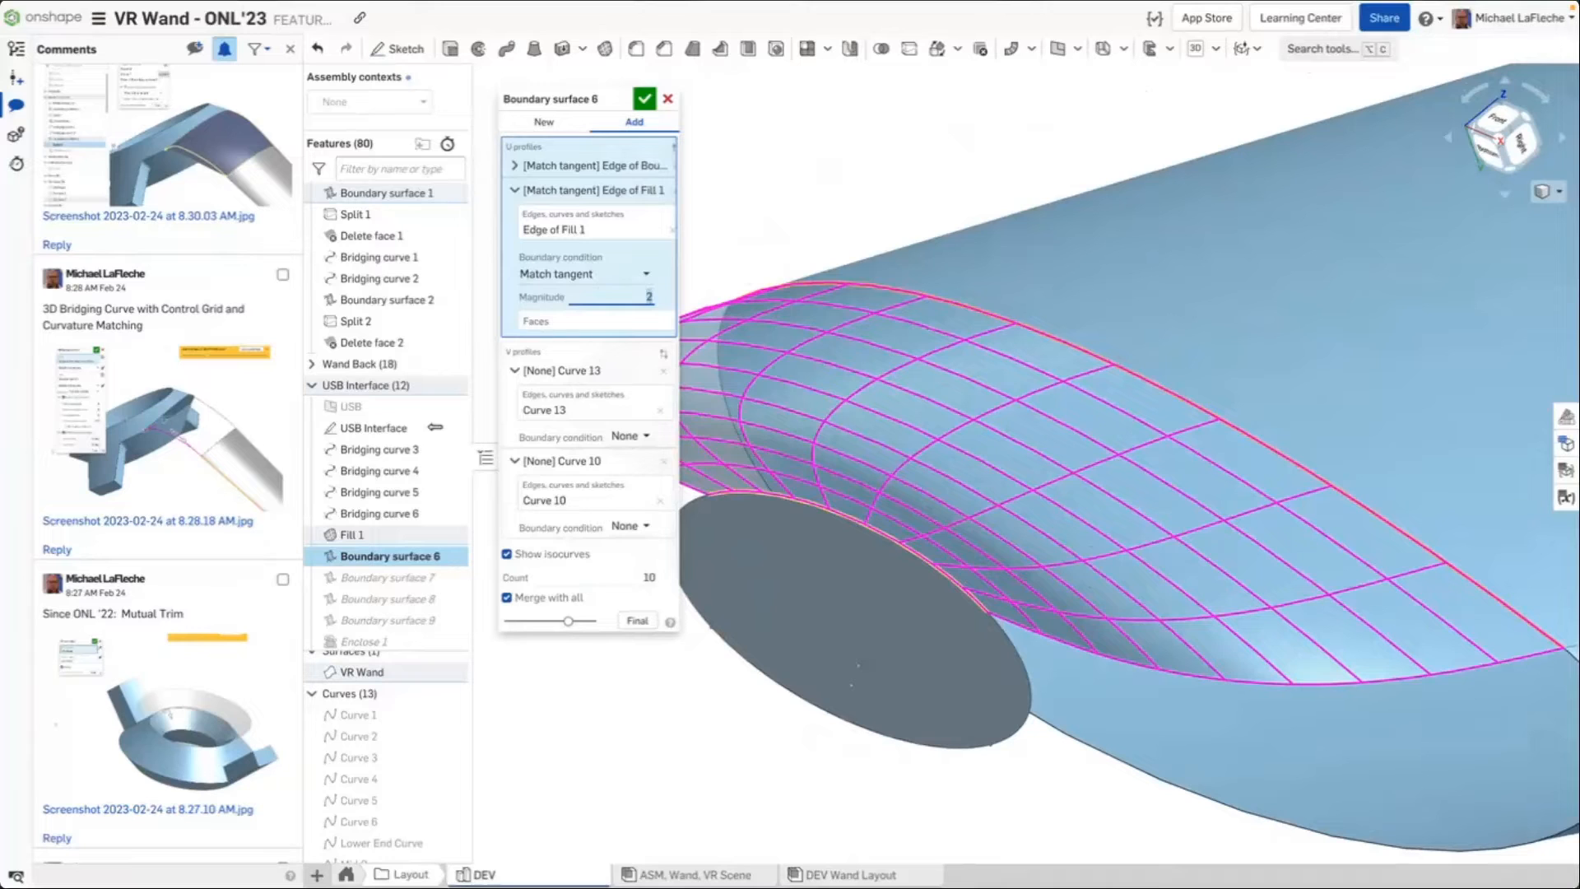
pyautogui.moveTo(1091, 428); pyautogui.dragTo(1044, 431, button='right')
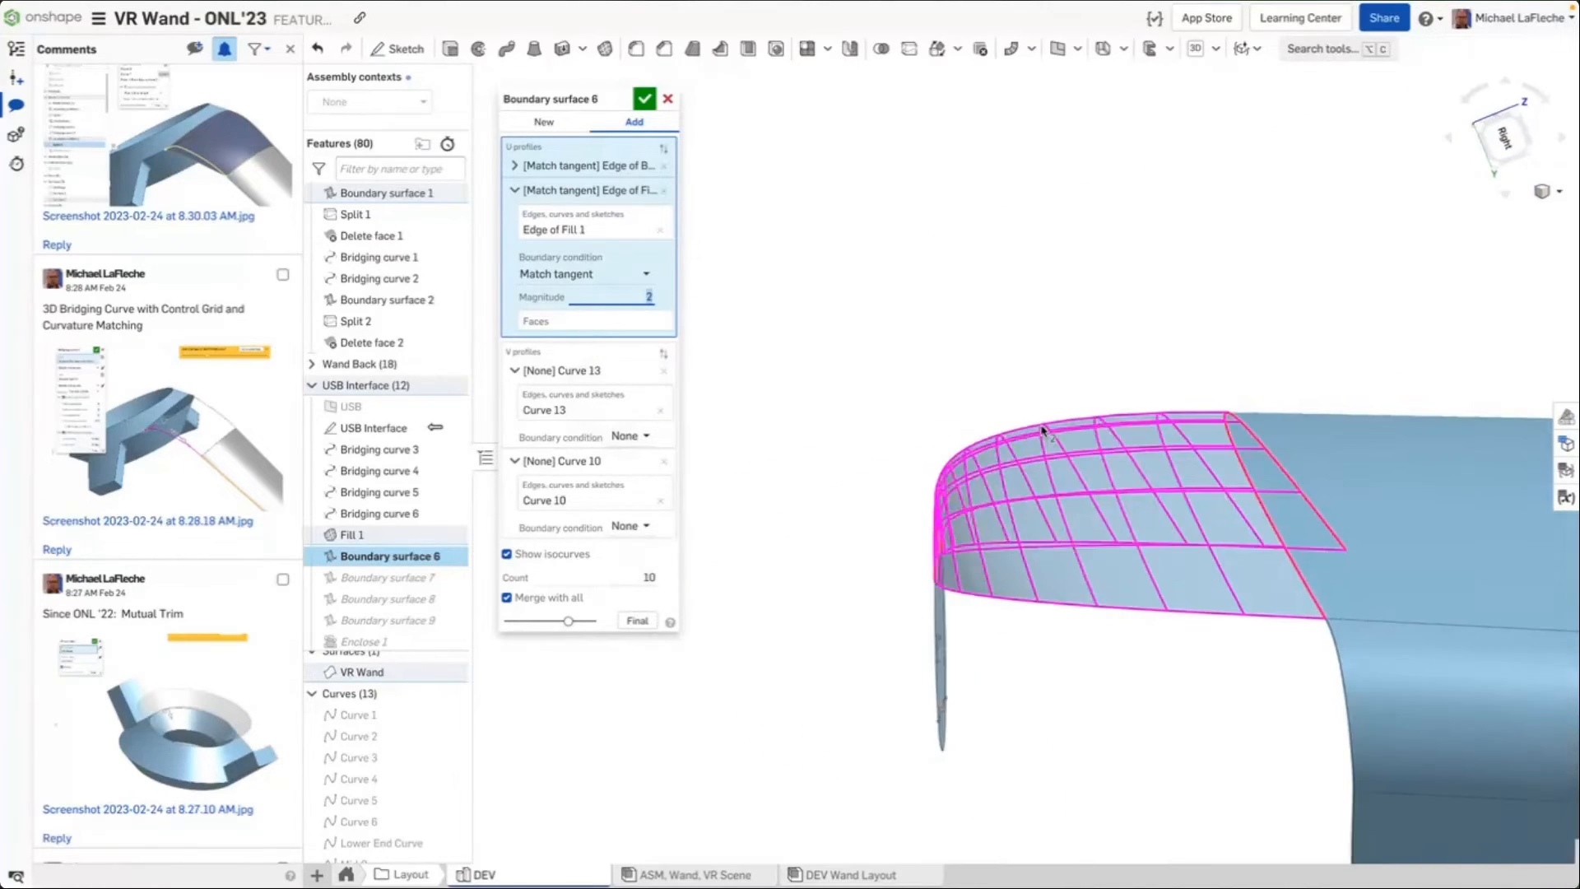
pyautogui.write('1')
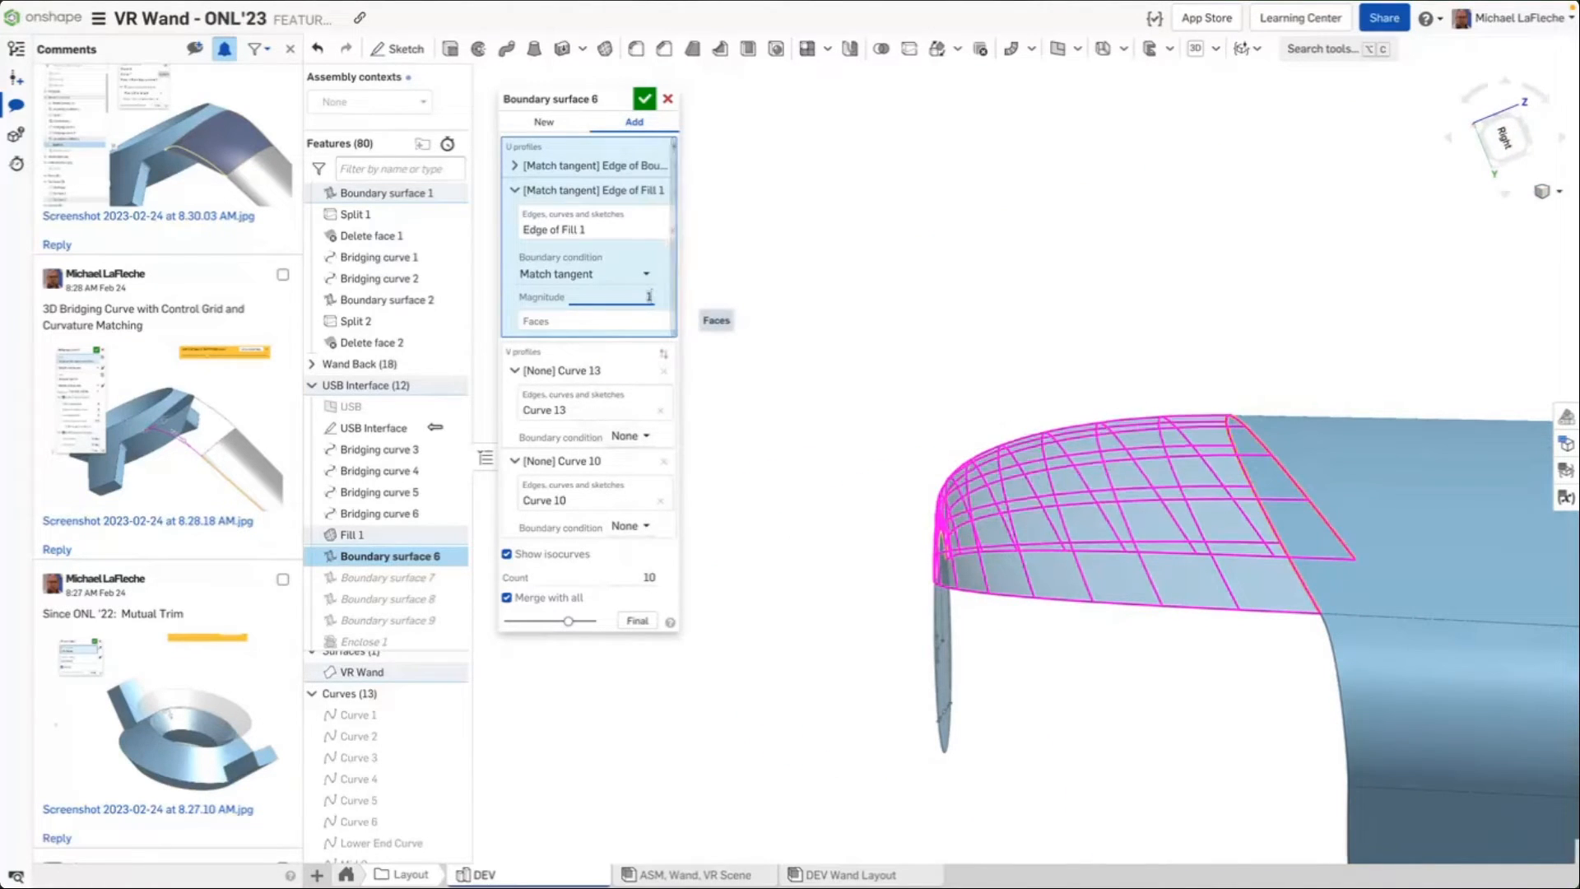
pyautogui.press('BackSpace')
pyautogui.write('3')
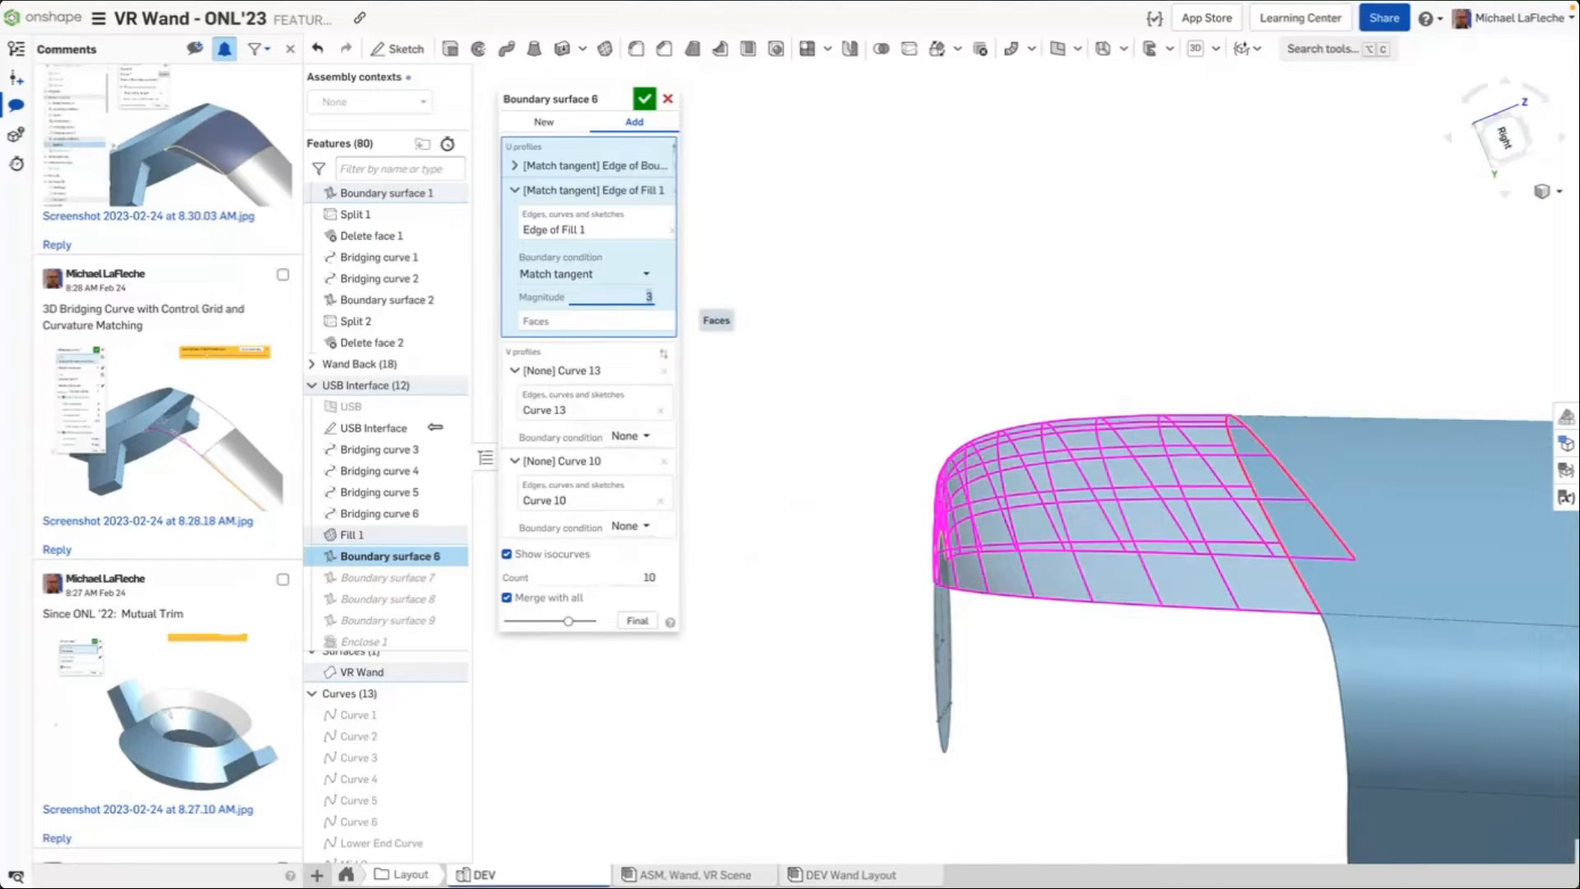
pyautogui.press('BackSpace')
pyautogui.write('4')
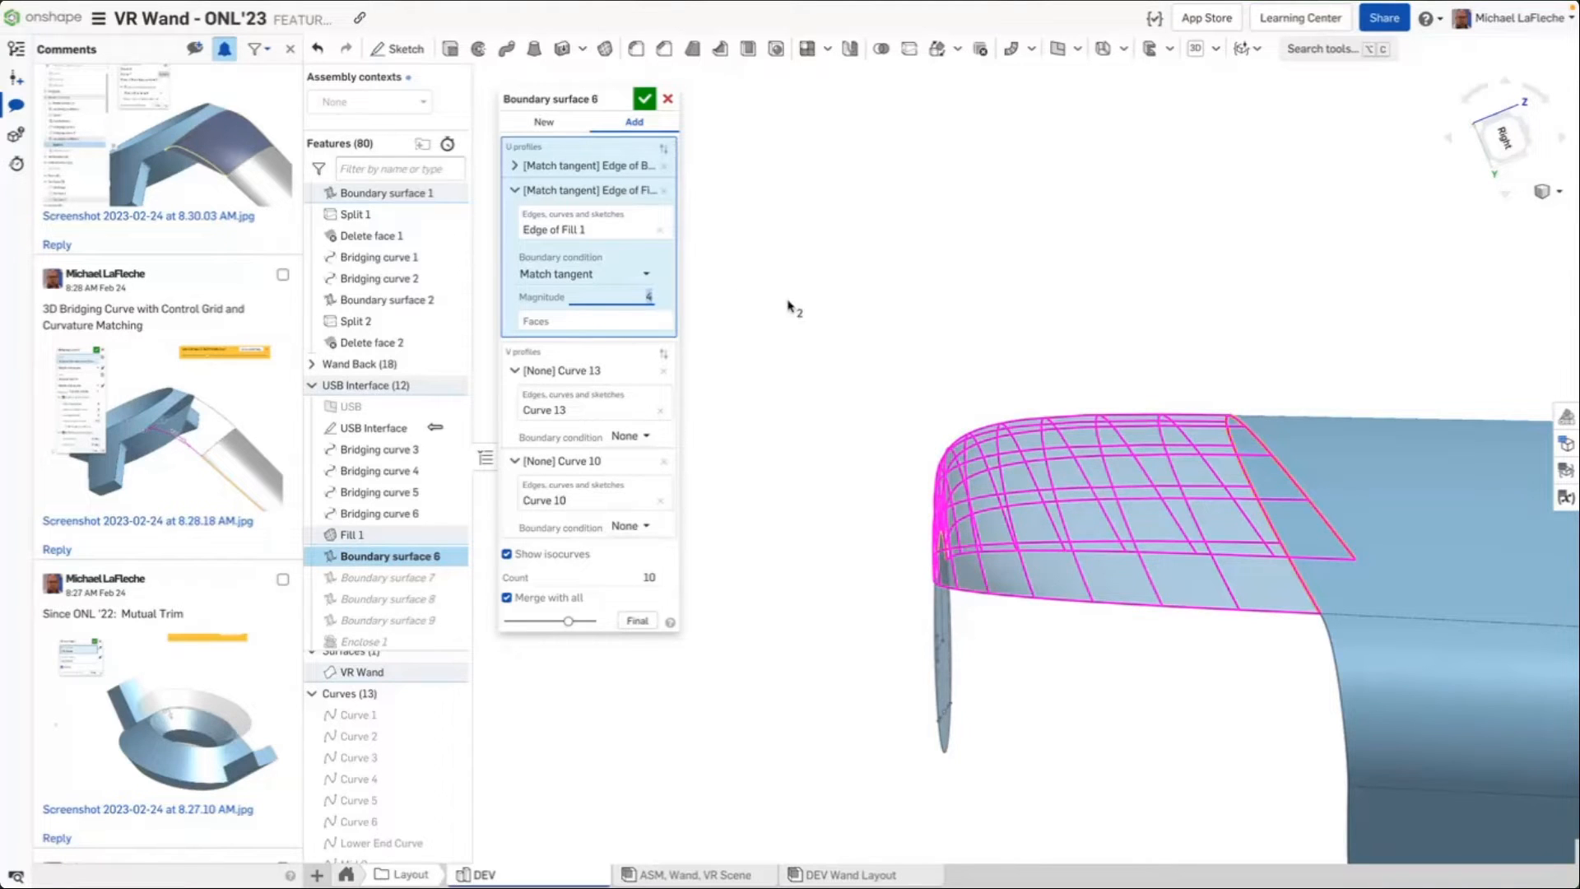
pyautogui.moveTo(795, 309); pyautogui.dragTo(983, 309, button='right')
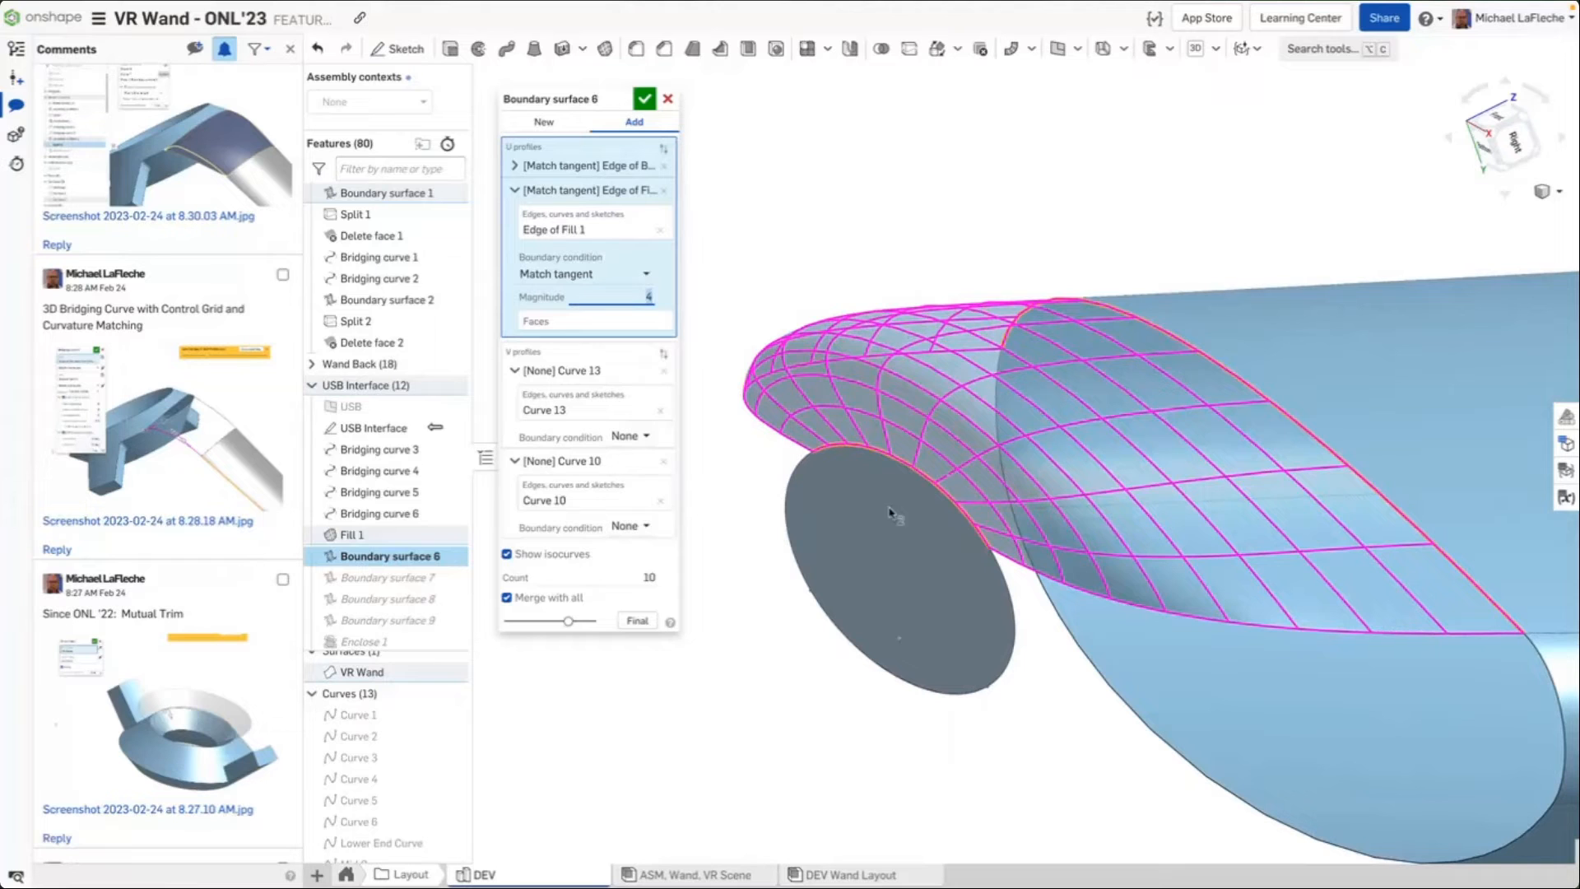
pyautogui.moveTo(893, 434); pyautogui.dragTo(925, 497, button='right')
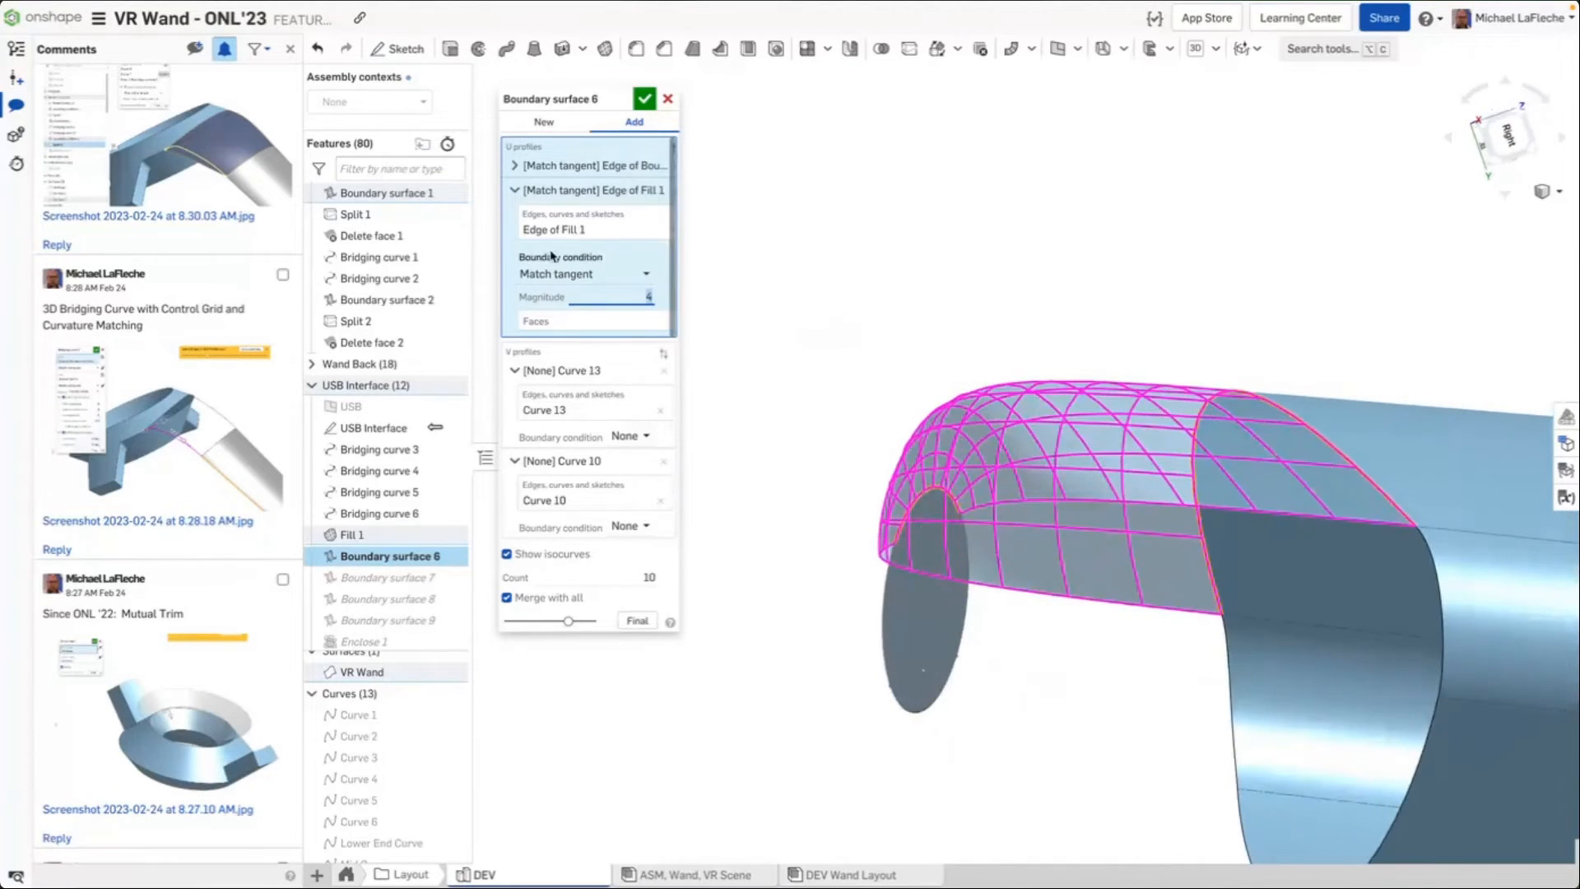
pyautogui.click(668, 100)
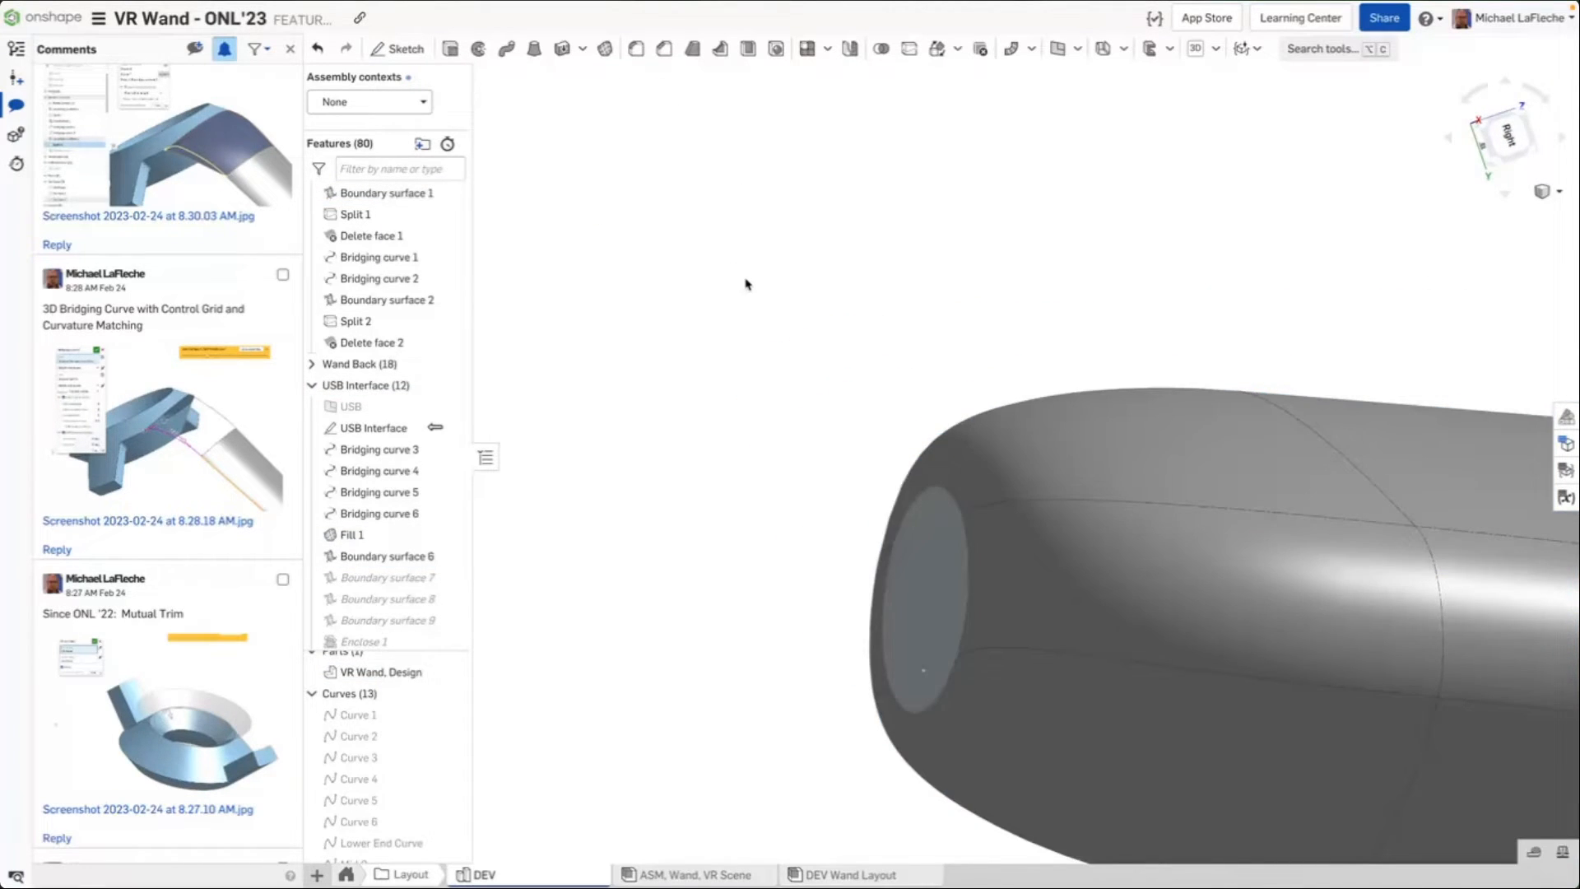
# Select Enclose 1 and roll the rollback bar to the end of the feature list
pyautogui.moveTo(747, 280); pyautogui.dragTo(761, 323, button='right')
pyautogui.scroll(-5, 1146, 660)
pyautogui.moveTo(1147, 659); pyautogui.dragTo(1107, 694, button='right')
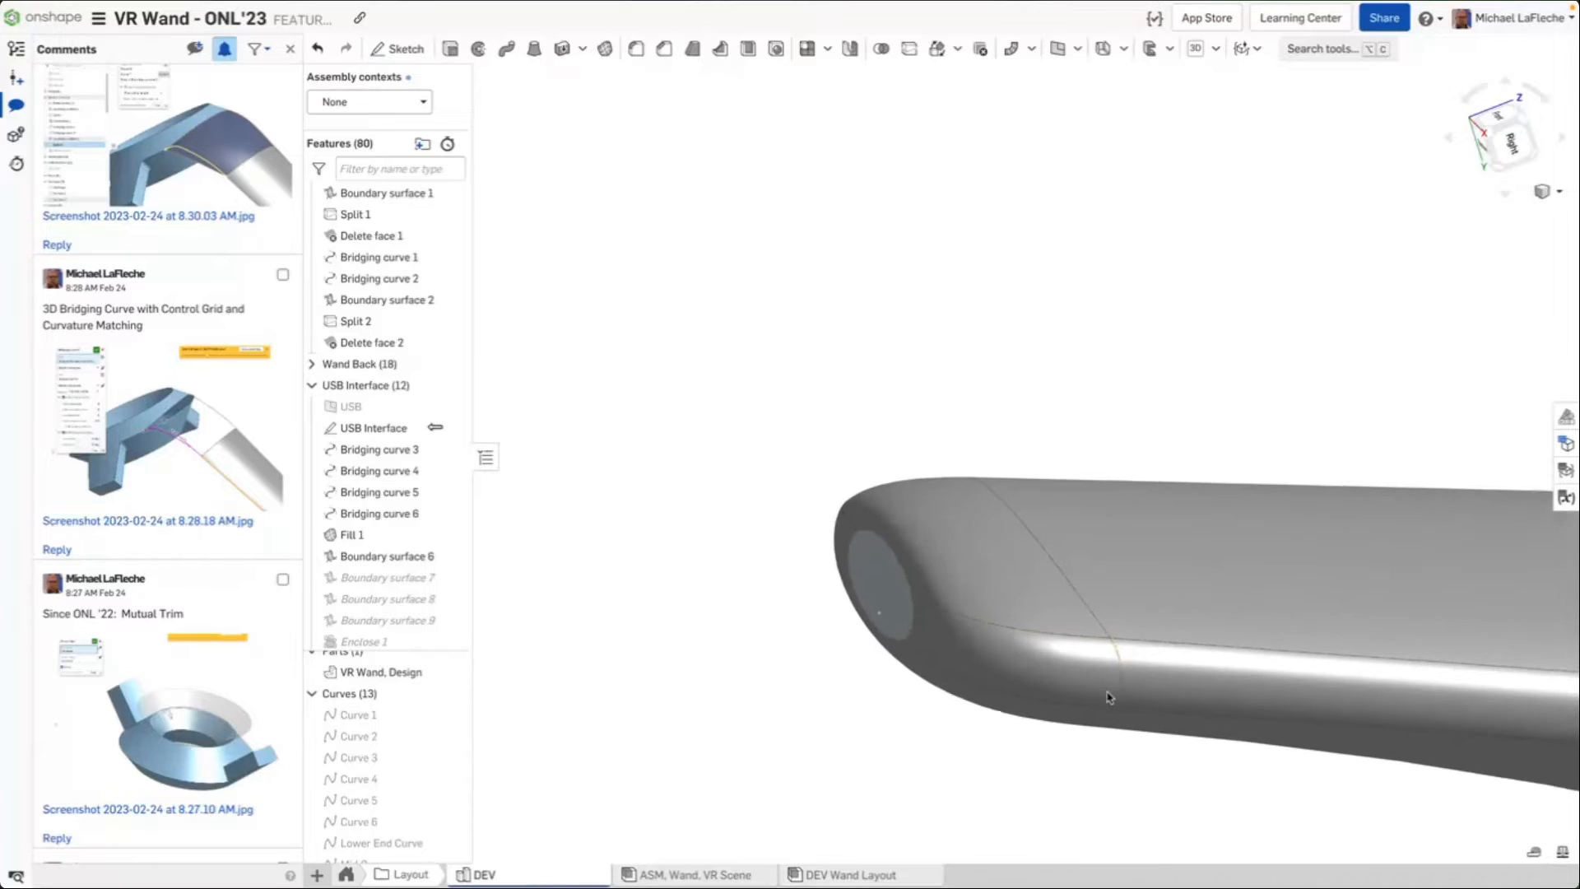
pyautogui.scroll(-1, 381, 432)
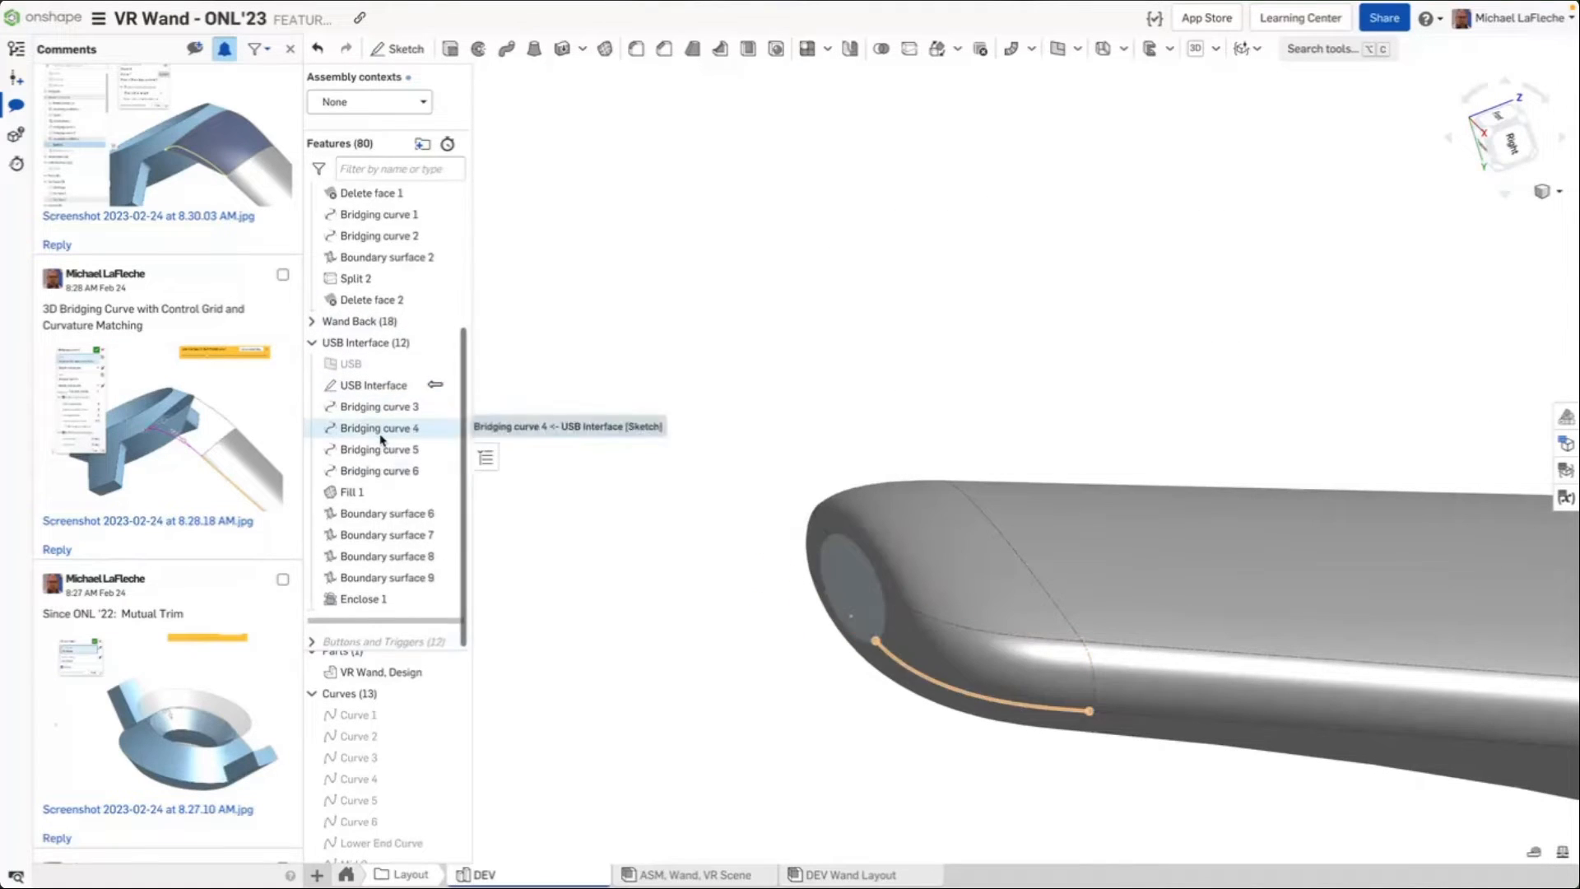
pyautogui.click(378, 599)
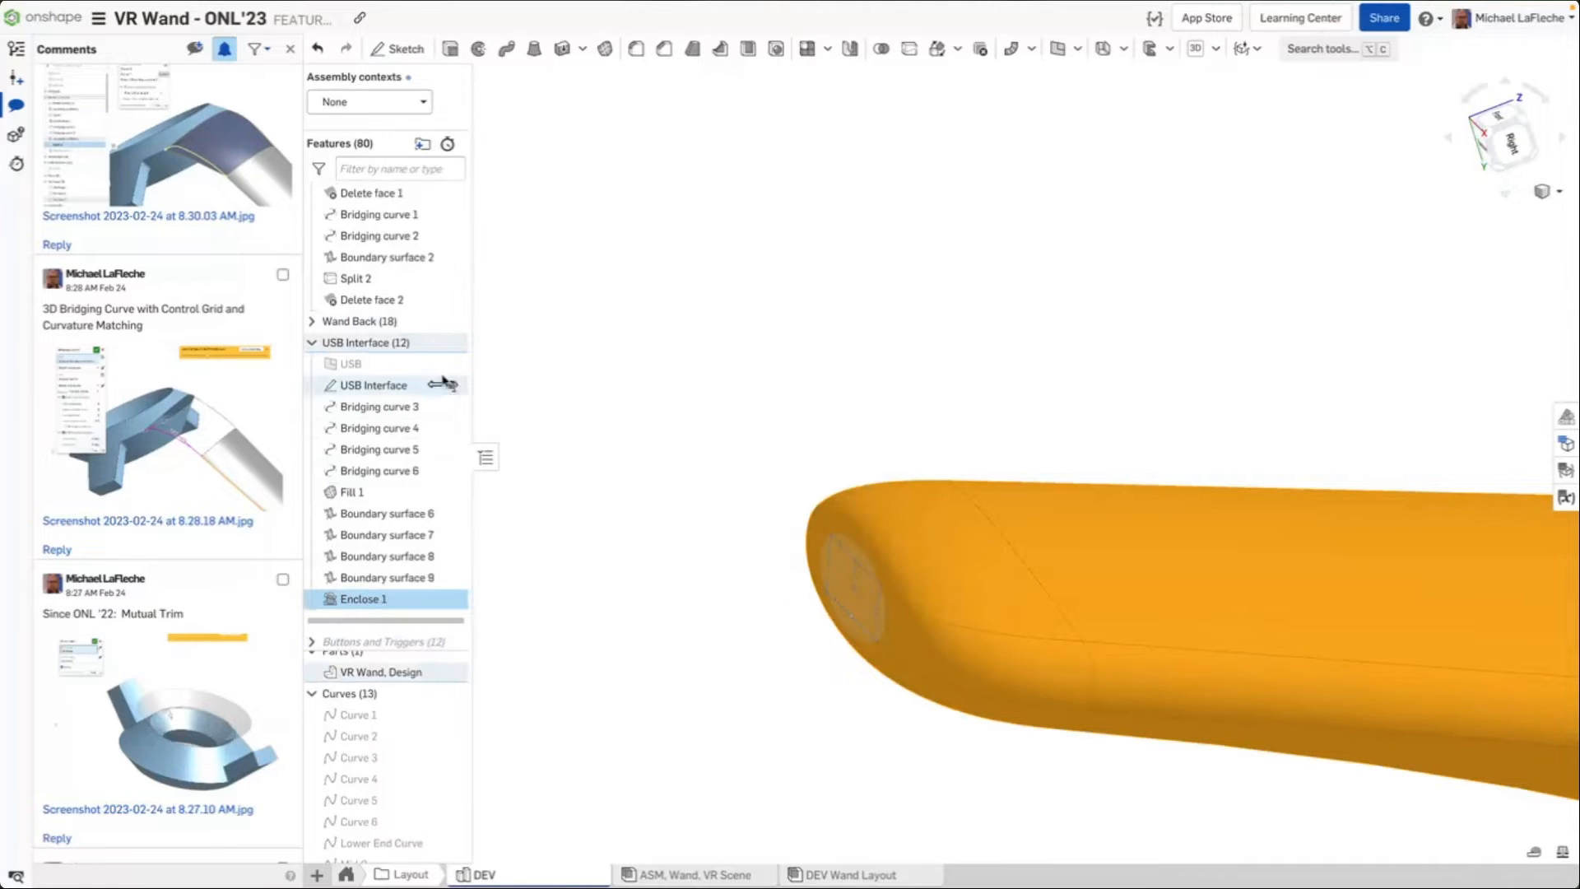
pyautogui.rightClick(461, 627)
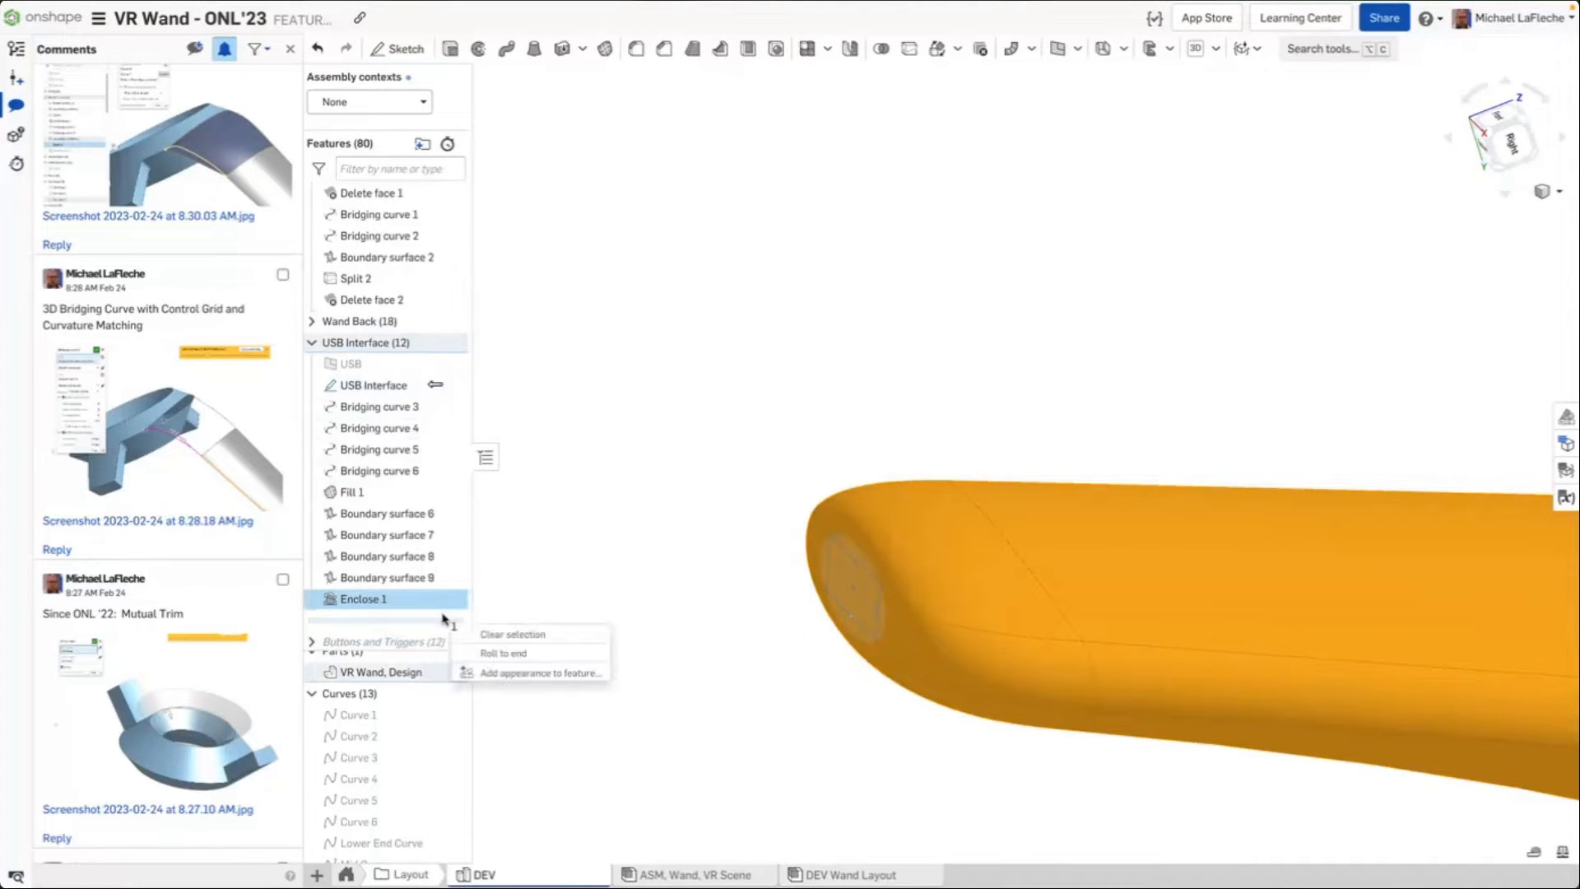
pyautogui.click(501, 652)
# Examine the complete wand model from several angles
pyautogui.scroll(10, 132, 339)
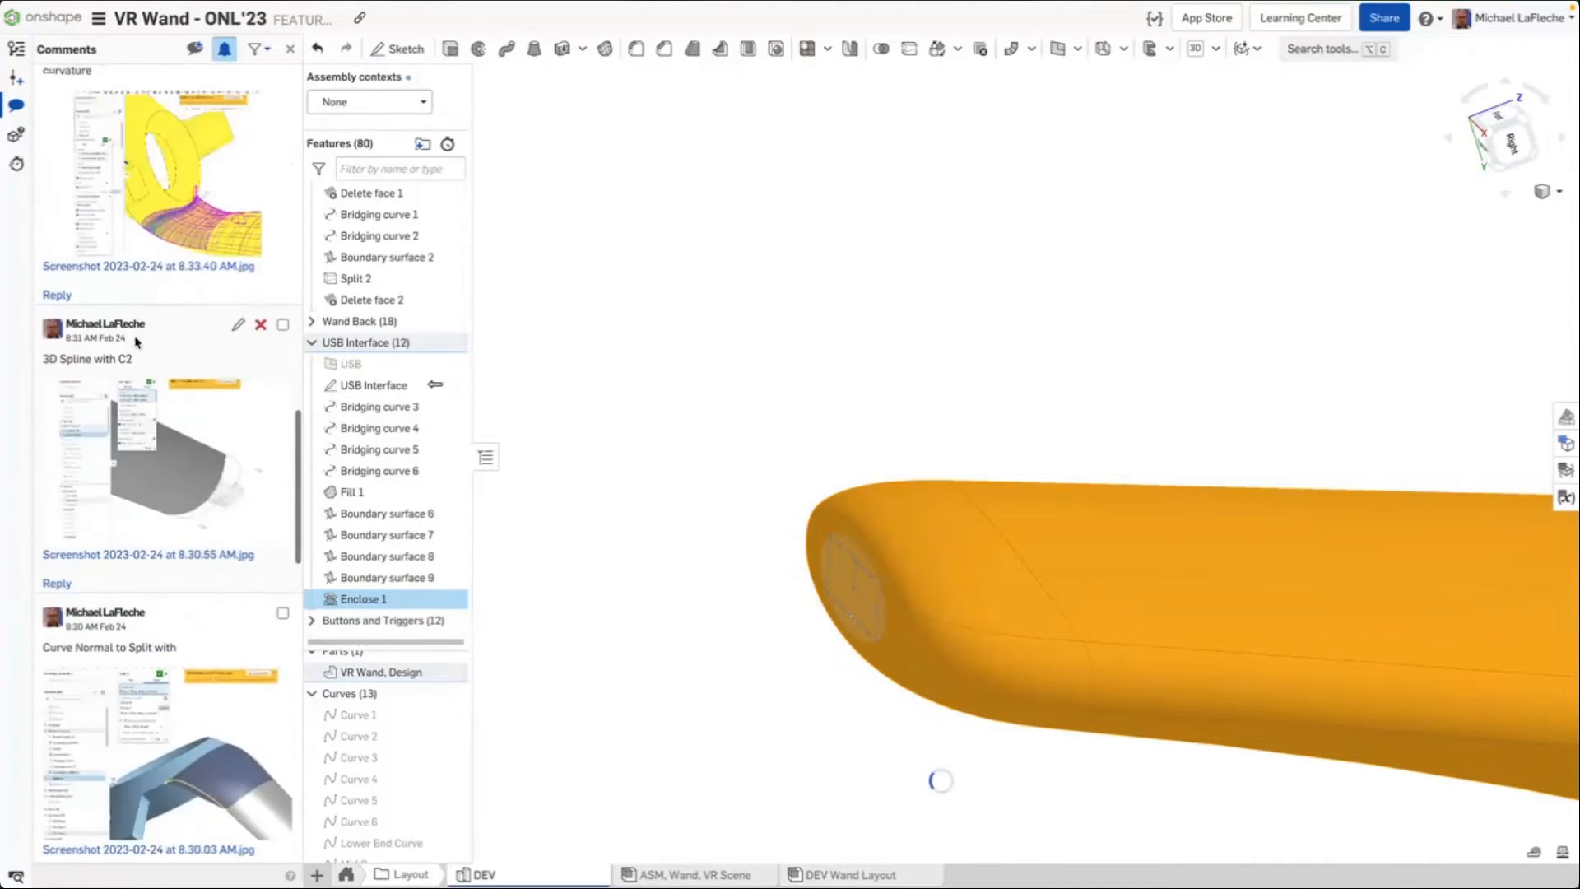
pyautogui.click(1176, 270)
pyautogui.scroll(-5, 1174, 268)
pyautogui.moveTo(1273, 222); pyautogui.dragTo(837, 353, button='middle')
pyautogui.moveTo(837, 353); pyautogui.dragTo(1095, 436, button='right')
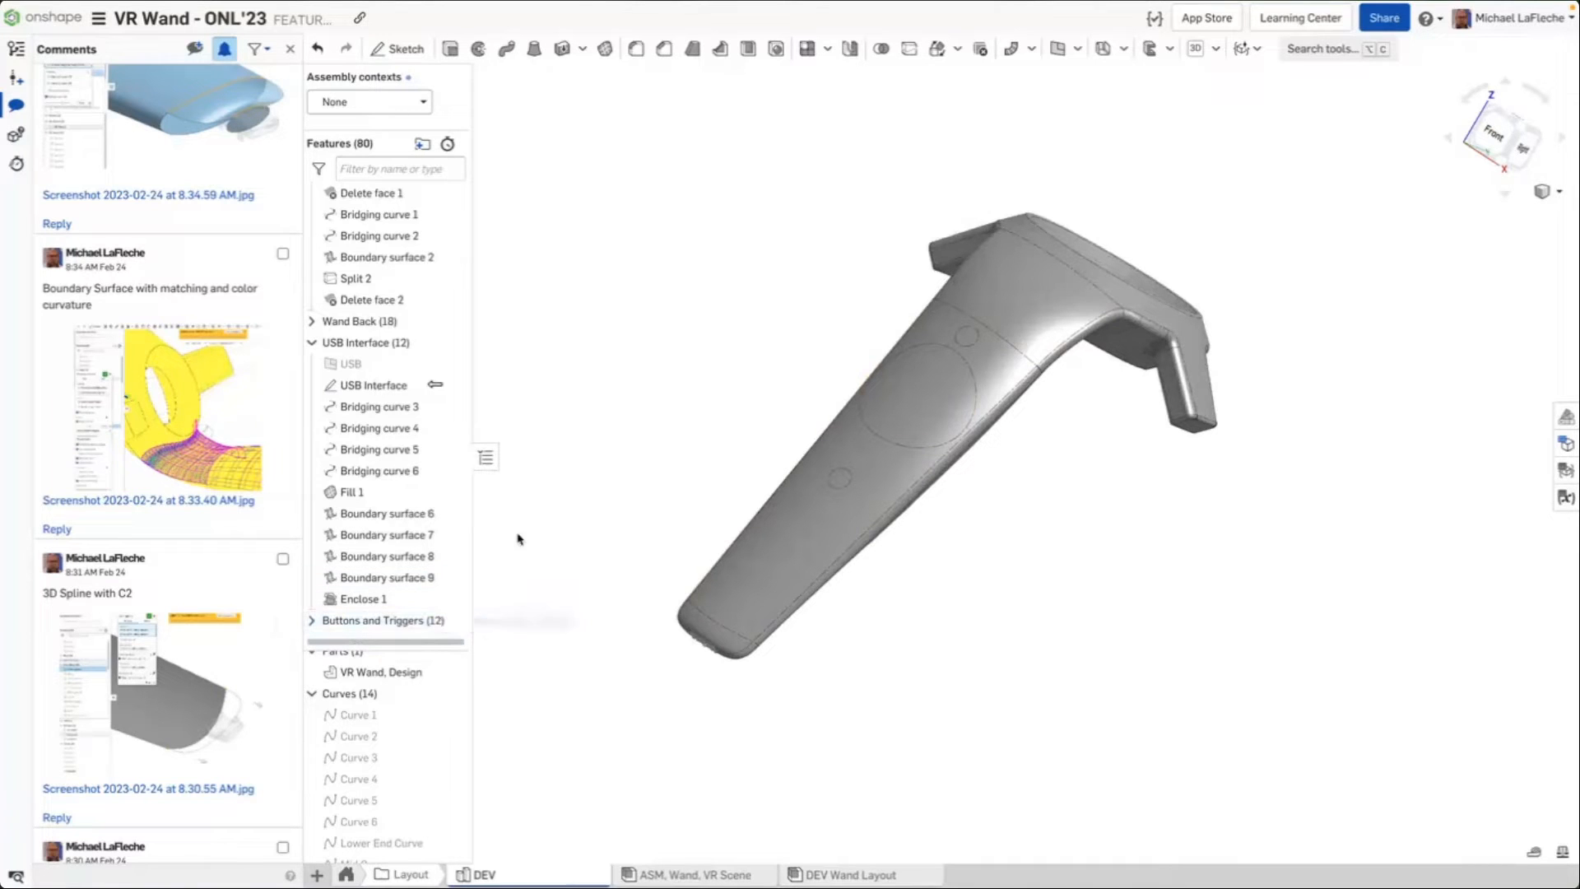
pyautogui.click(343, 875)
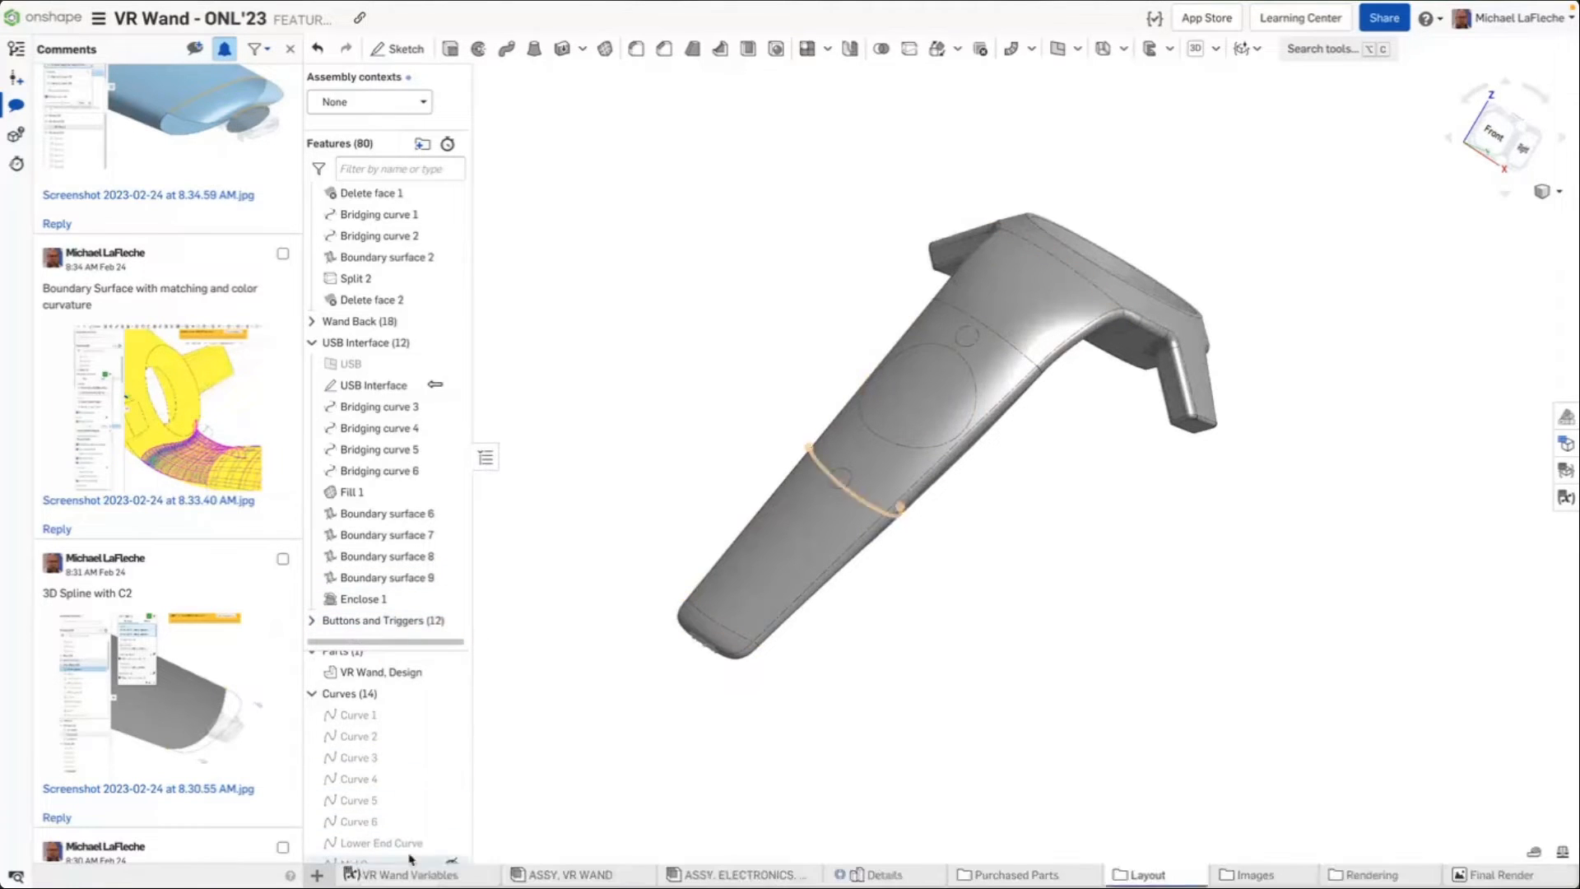
pyautogui.moveTo(609, 458); pyautogui.dragTo(1152, 485, button='right')
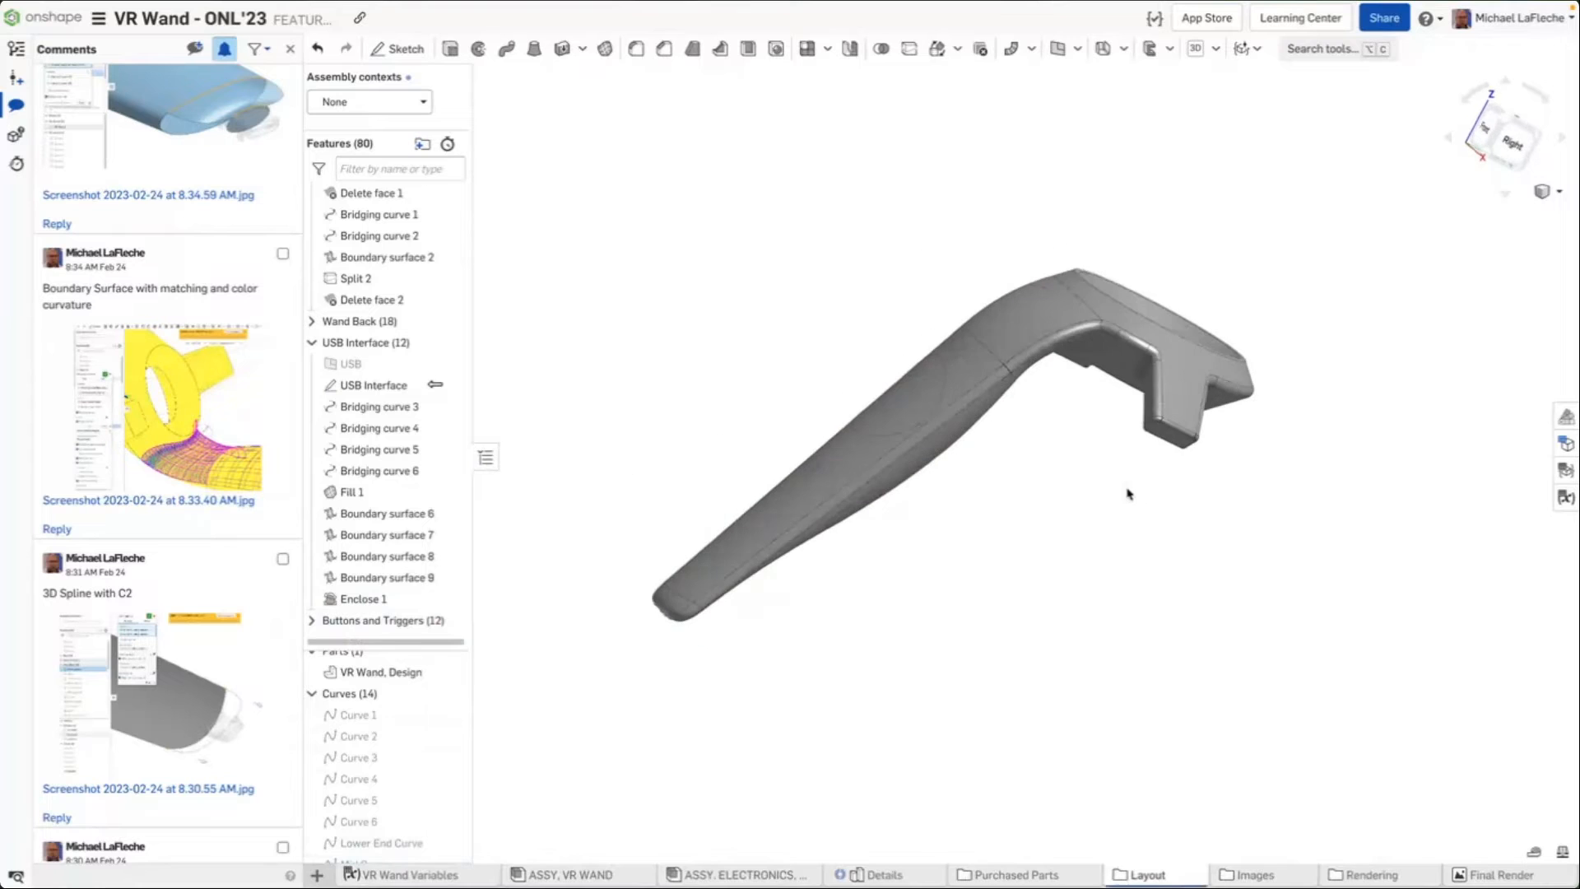
pyautogui.moveTo(983, 420); pyautogui.dragTo(886, 356, button='right')
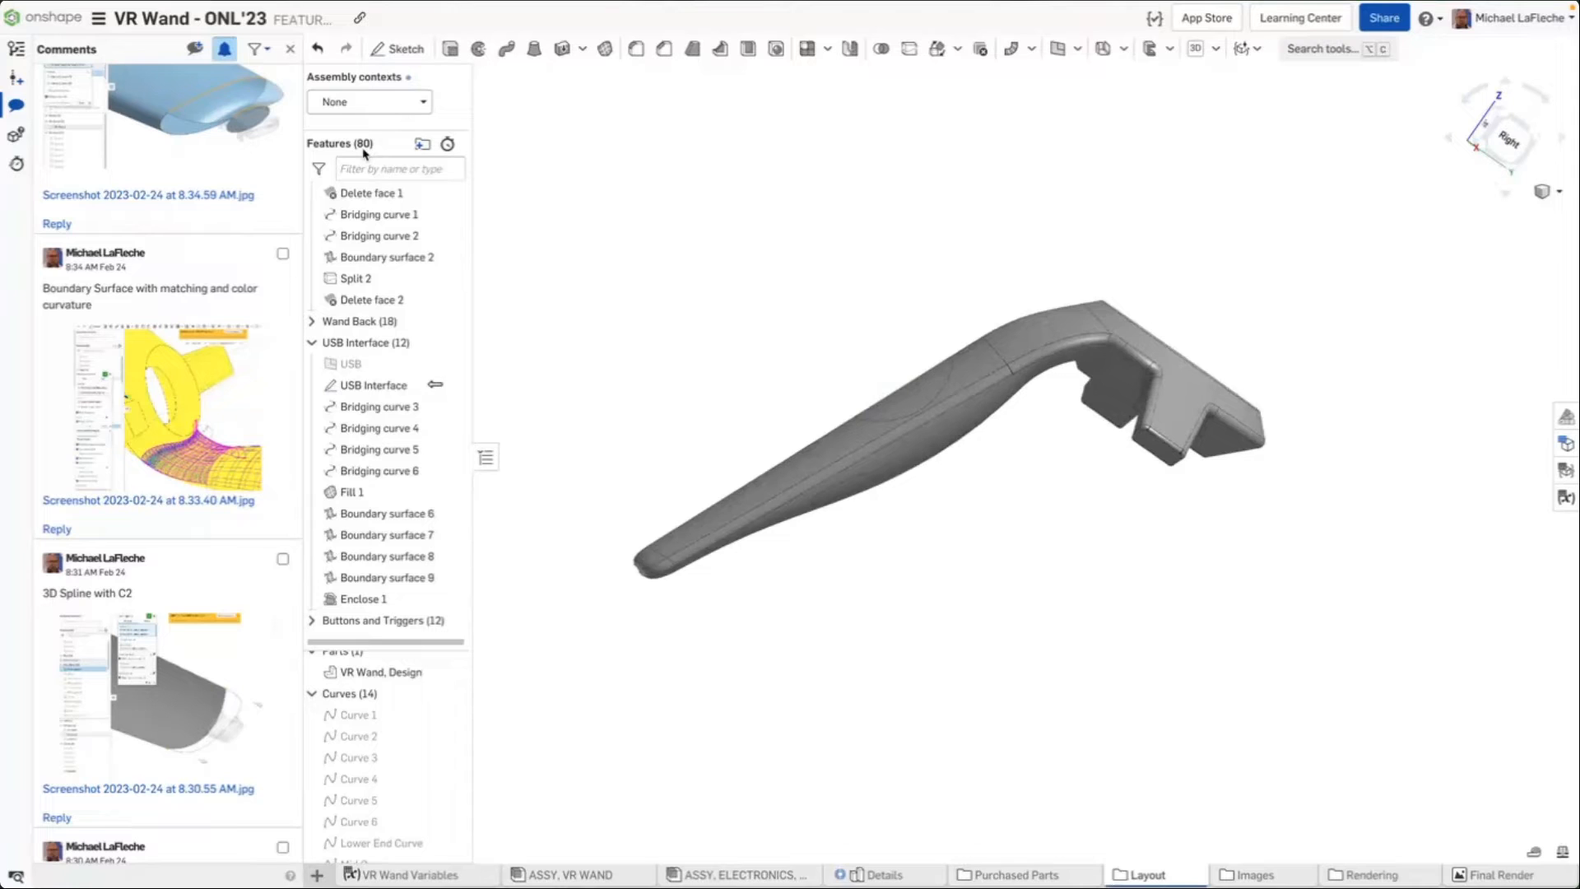
pyautogui.moveTo(785, 319); pyautogui.dragTo(974, 735, button='right')
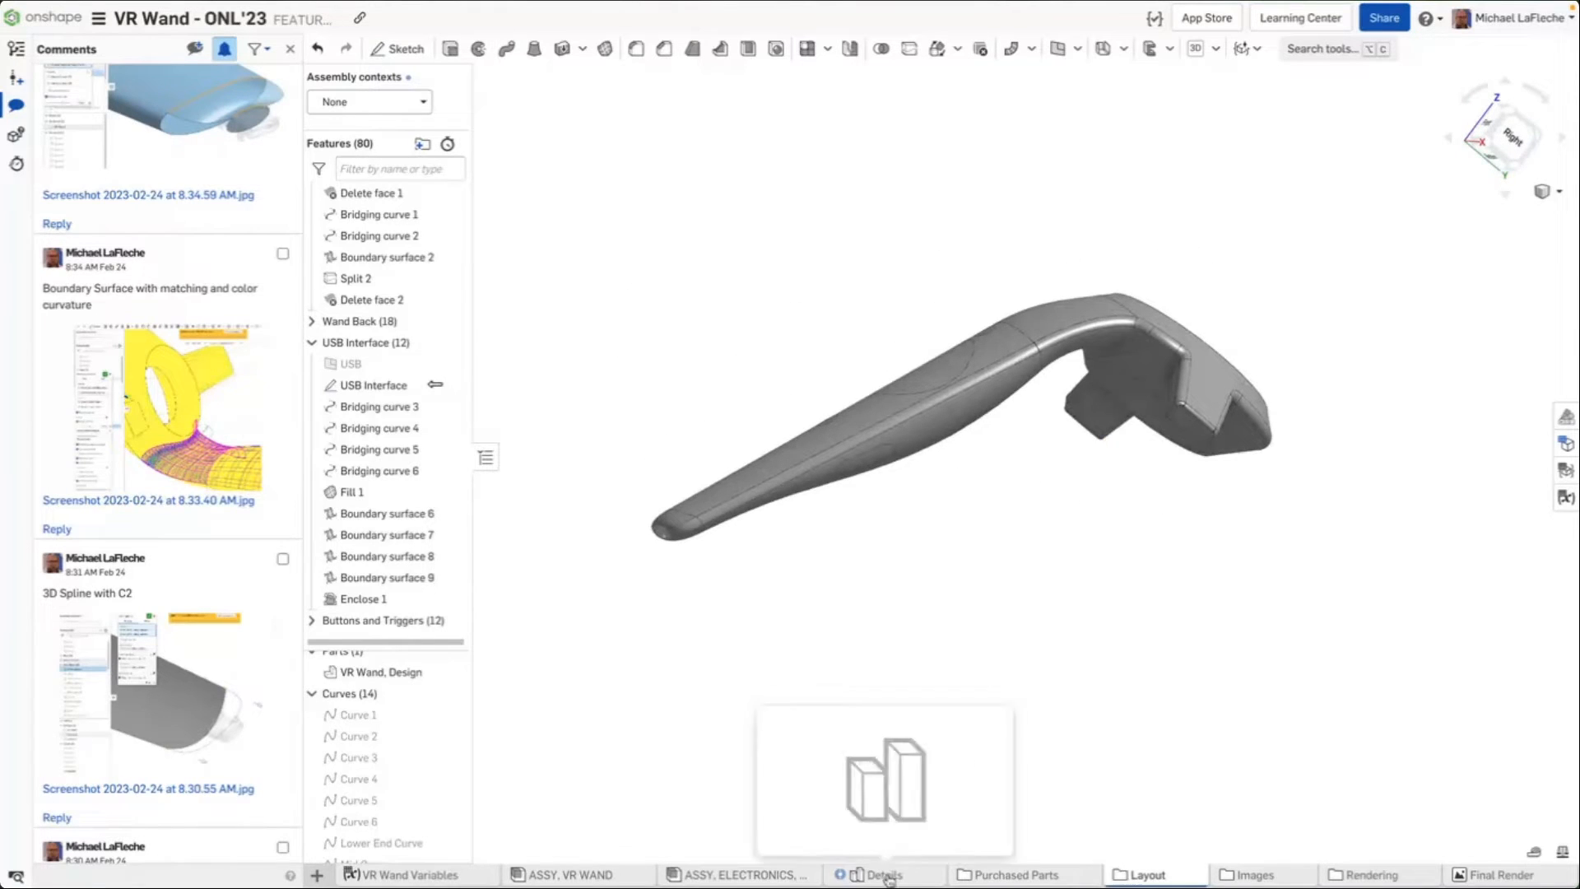
# Open the Details Part Studio tab
pyautogui.click(1146, 872)
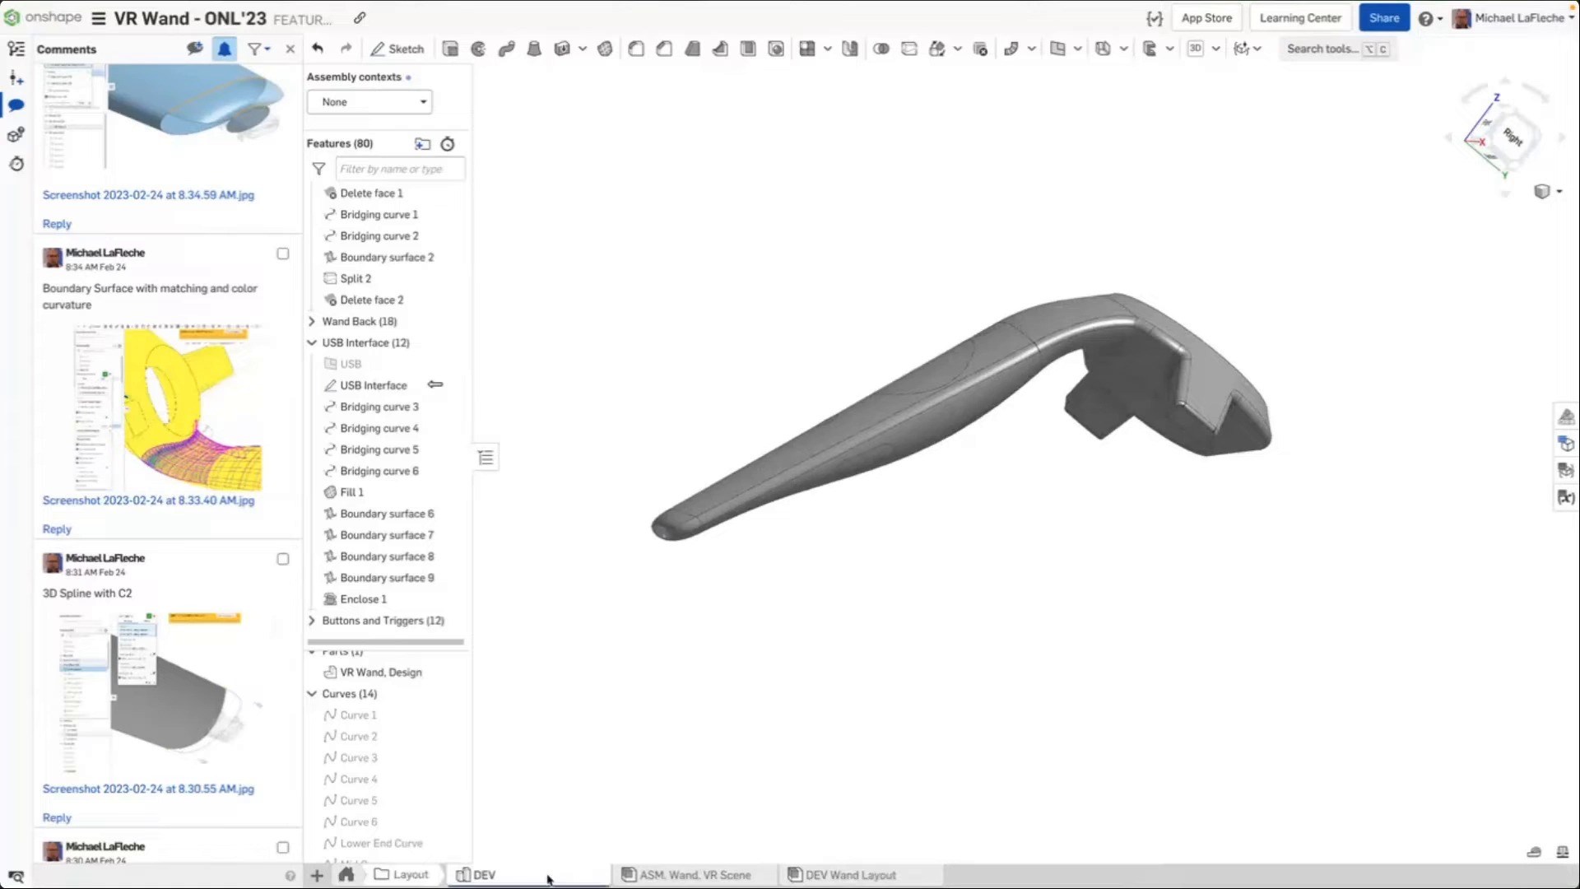
pyautogui.click(350, 874)
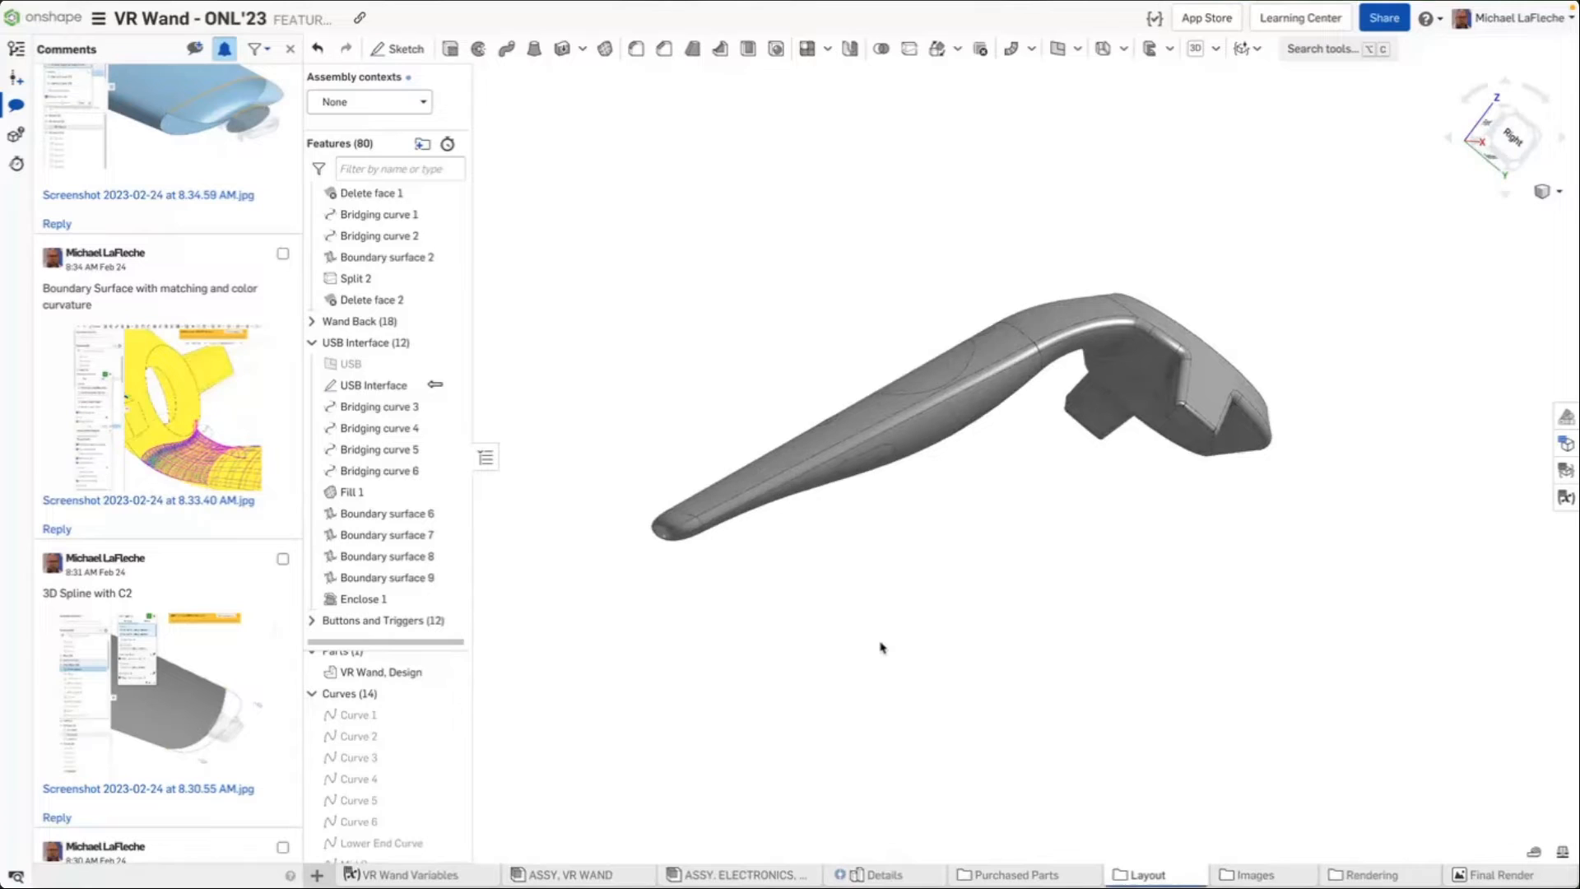
pyautogui.click(899, 878)
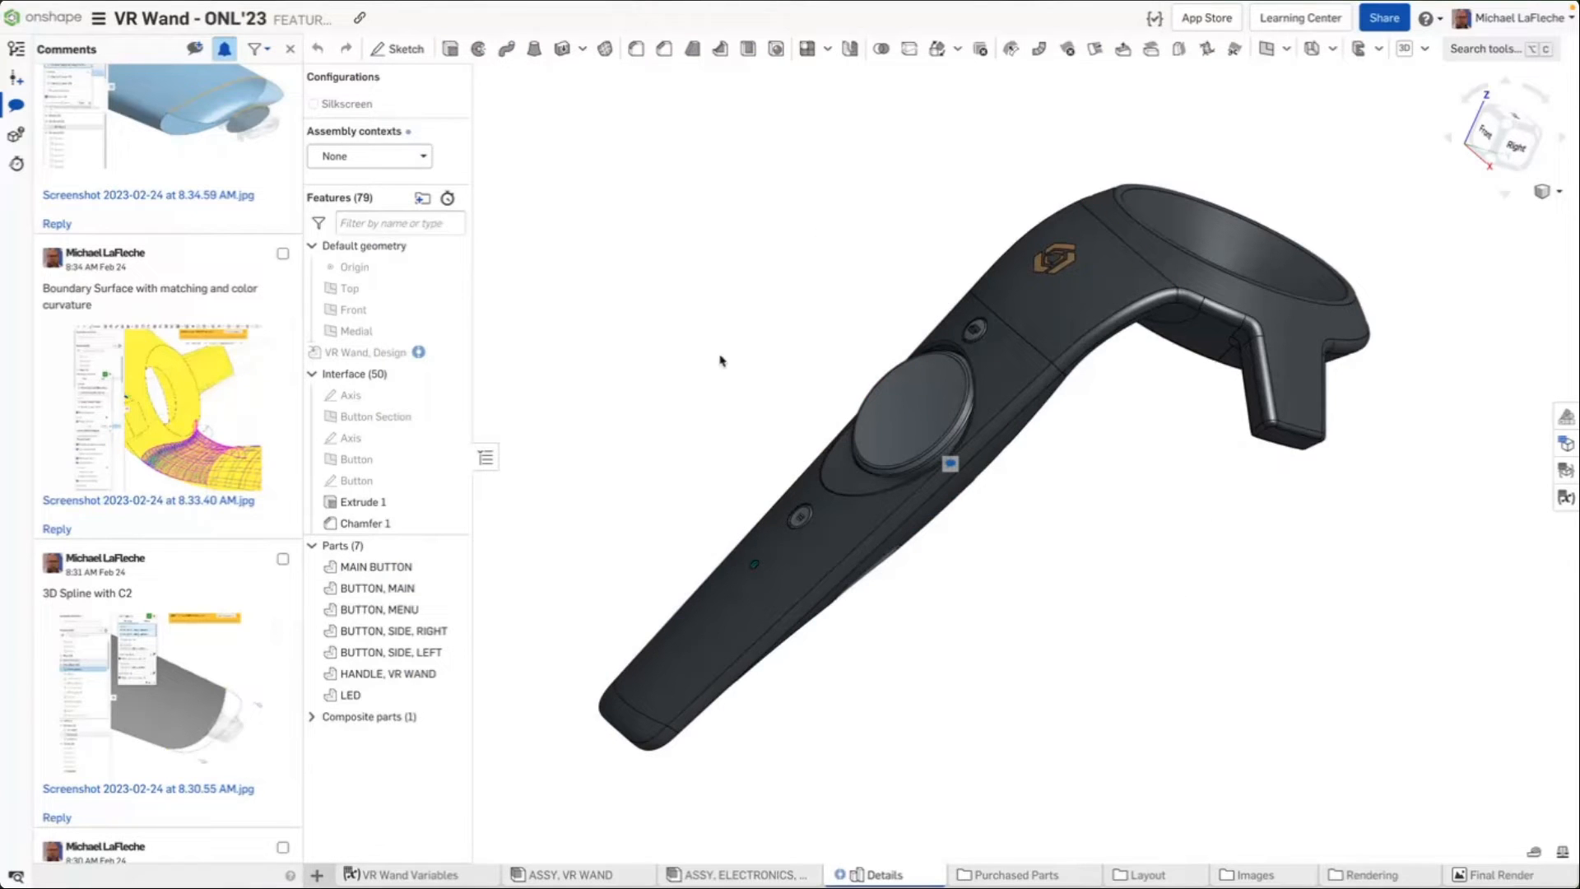
# Open the comment pinned on the handle's main button area, then open the Versions and history panel
pyautogui.click(372, 356)
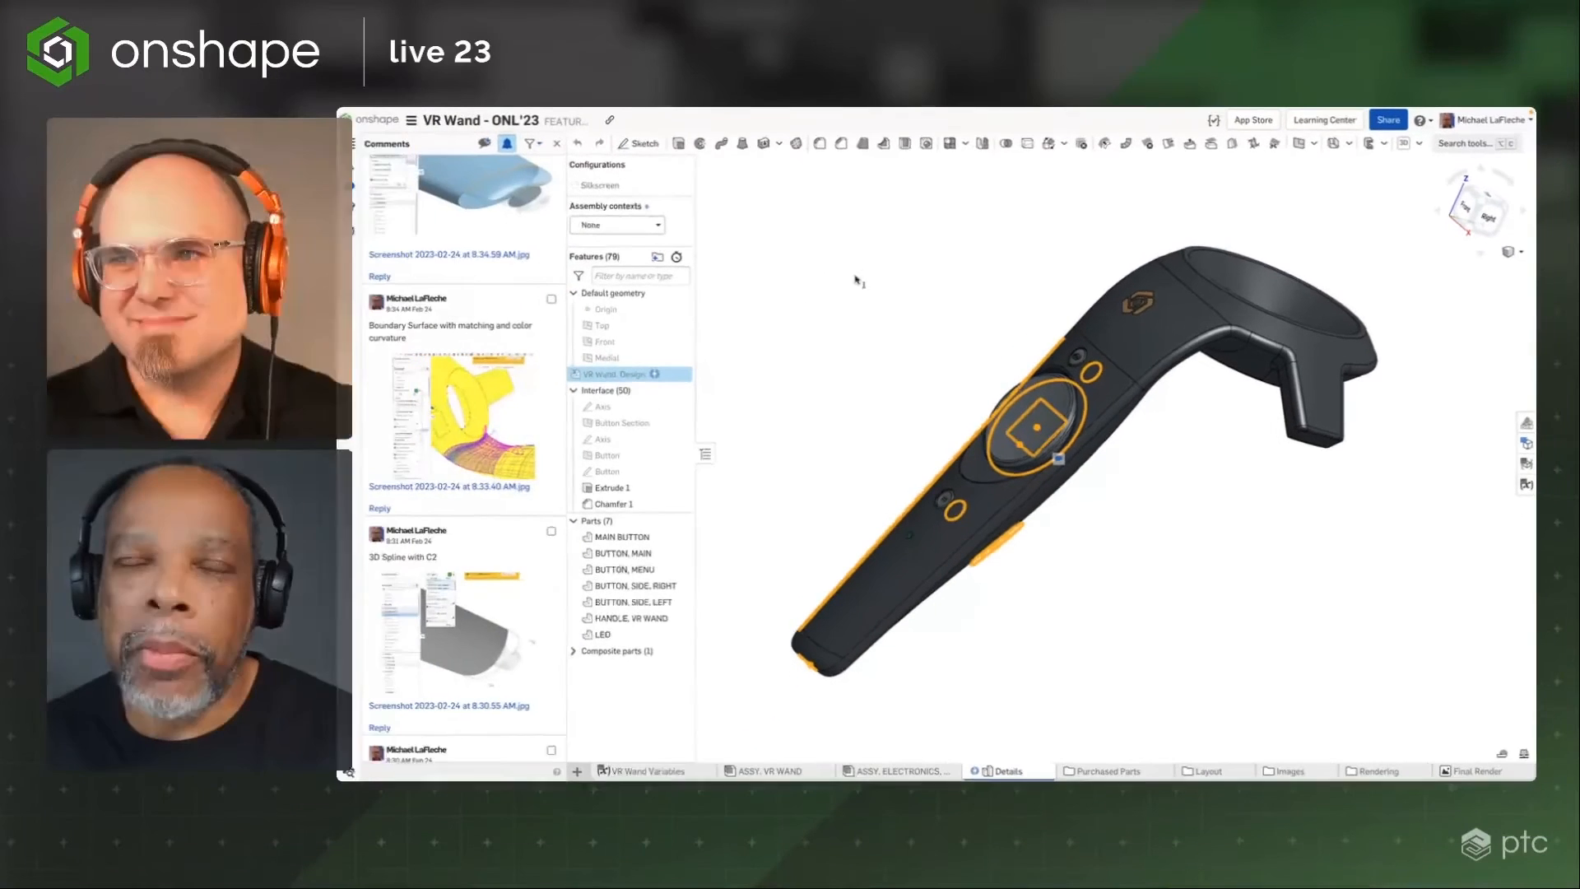
pyautogui.moveTo(874, 285); pyautogui.dragTo(1106, 487, button='right')
pyautogui.click(889, 324)
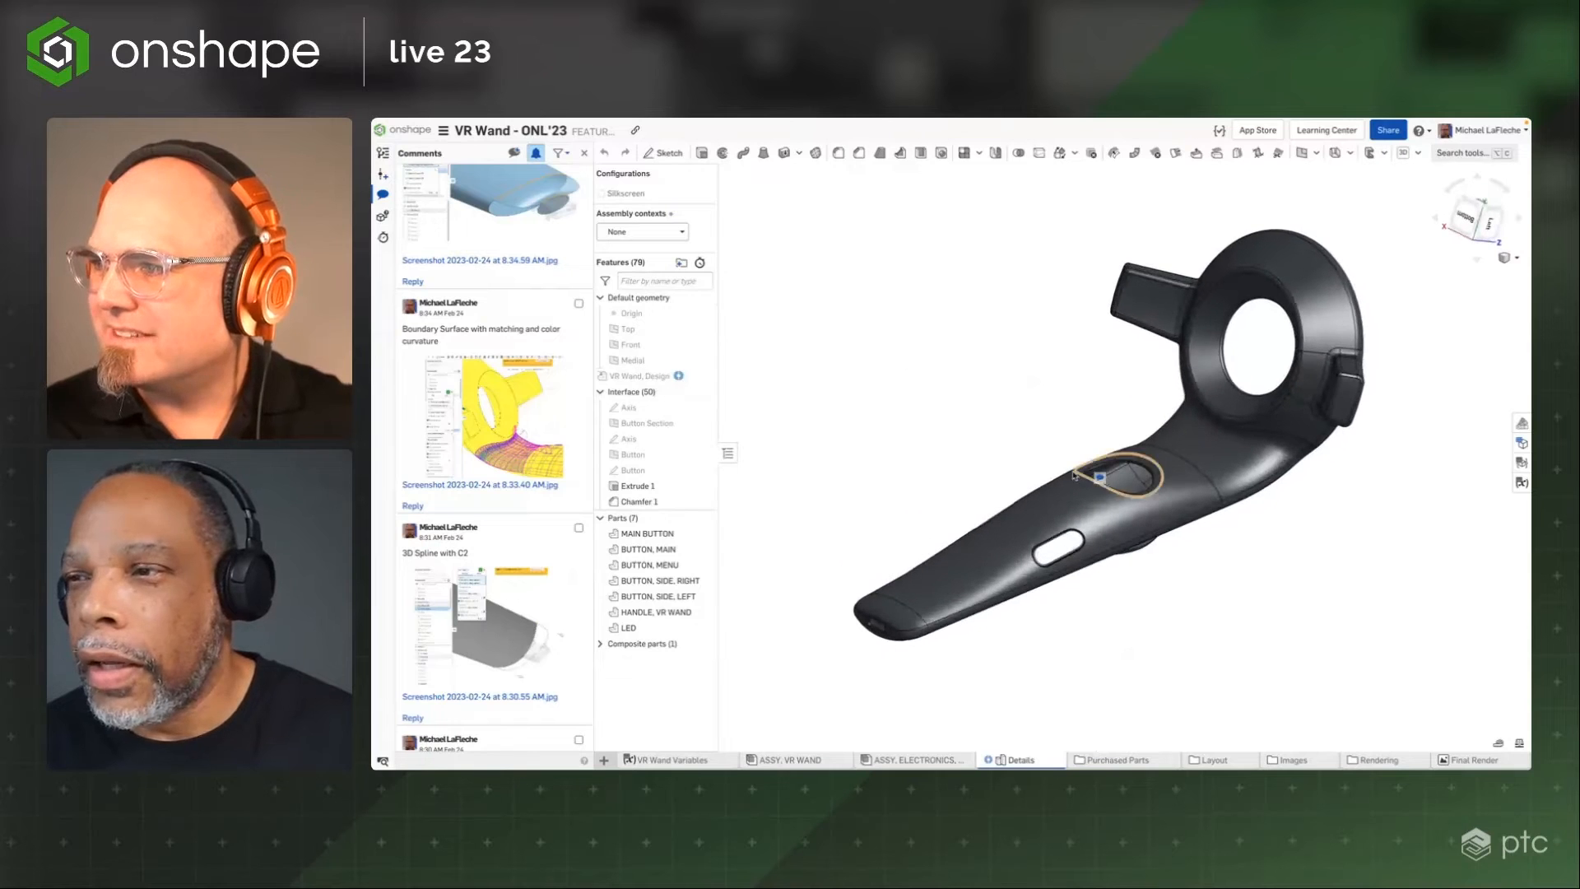
pyautogui.click(1100, 478)
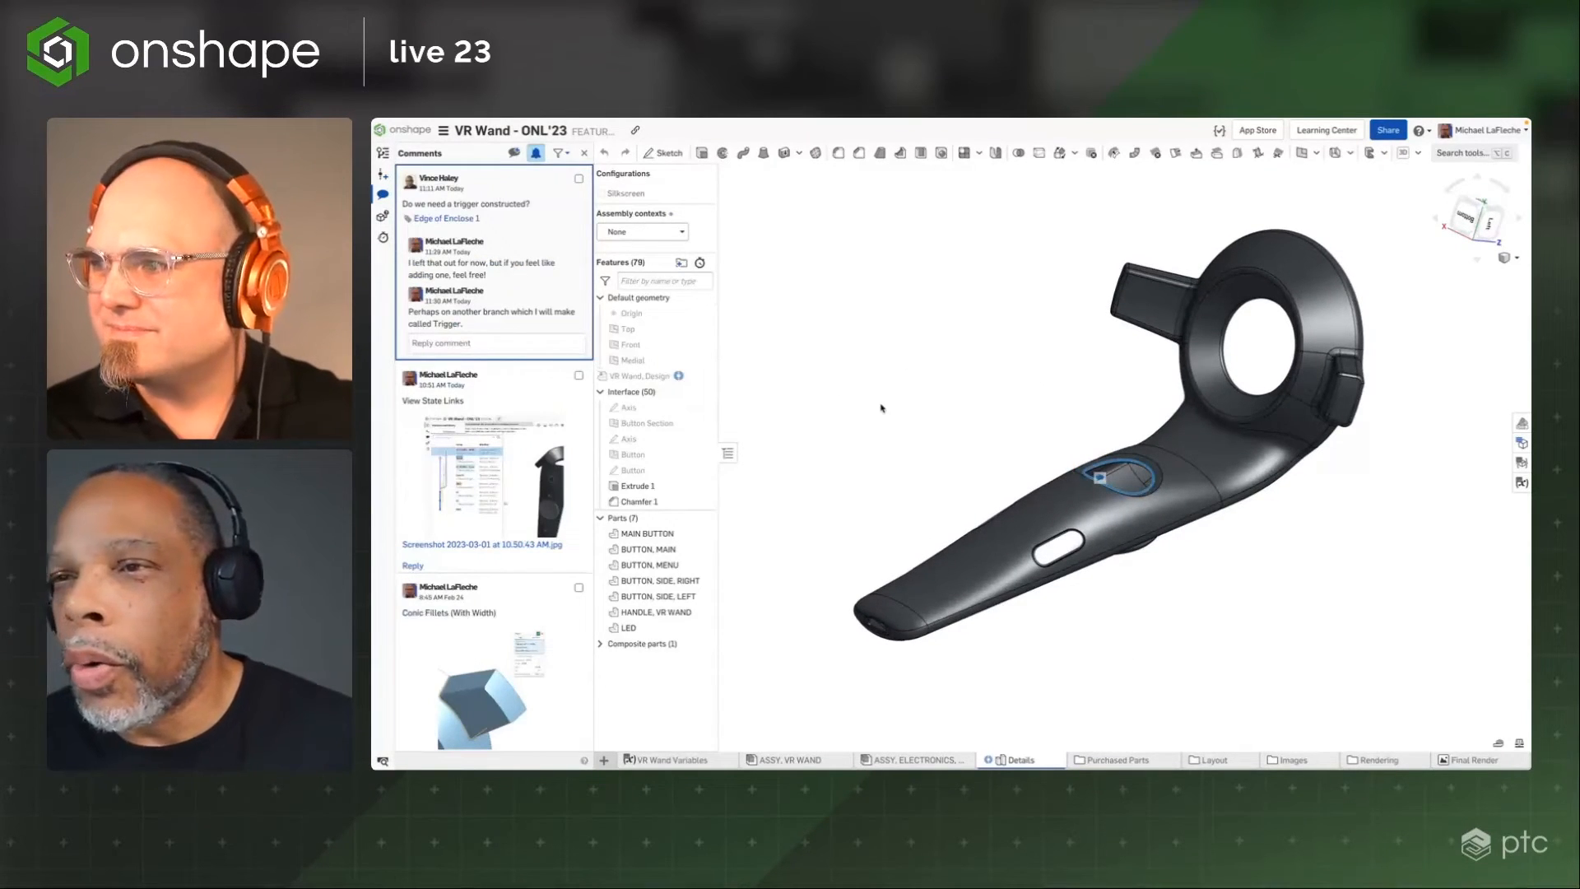
pyautogui.scroll(1, 882, 407)
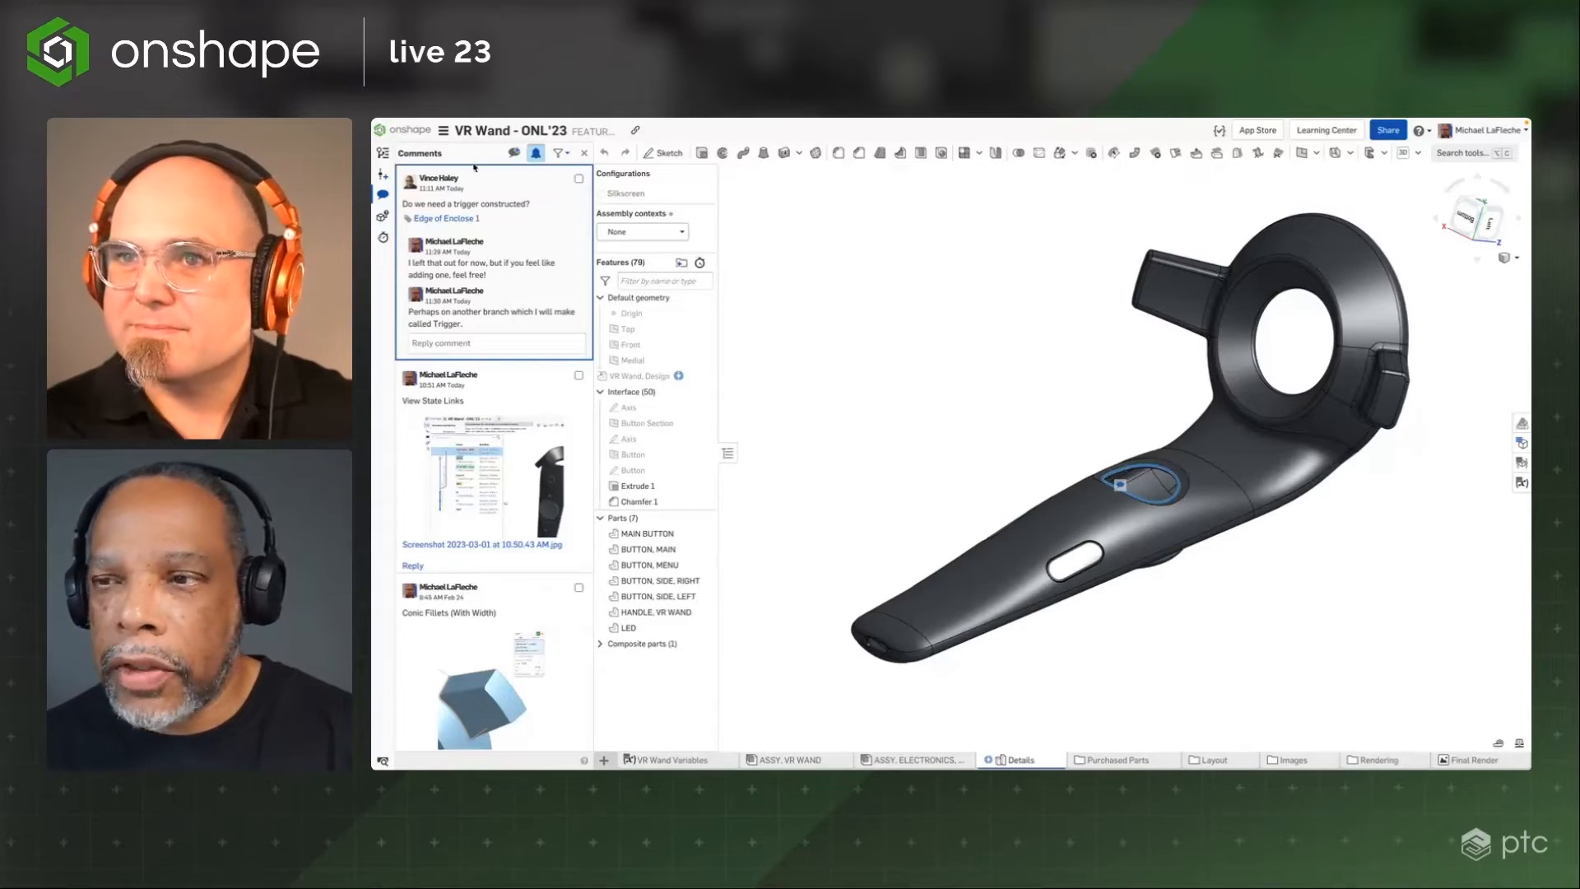
pyautogui.hotkey('alt', 'h')
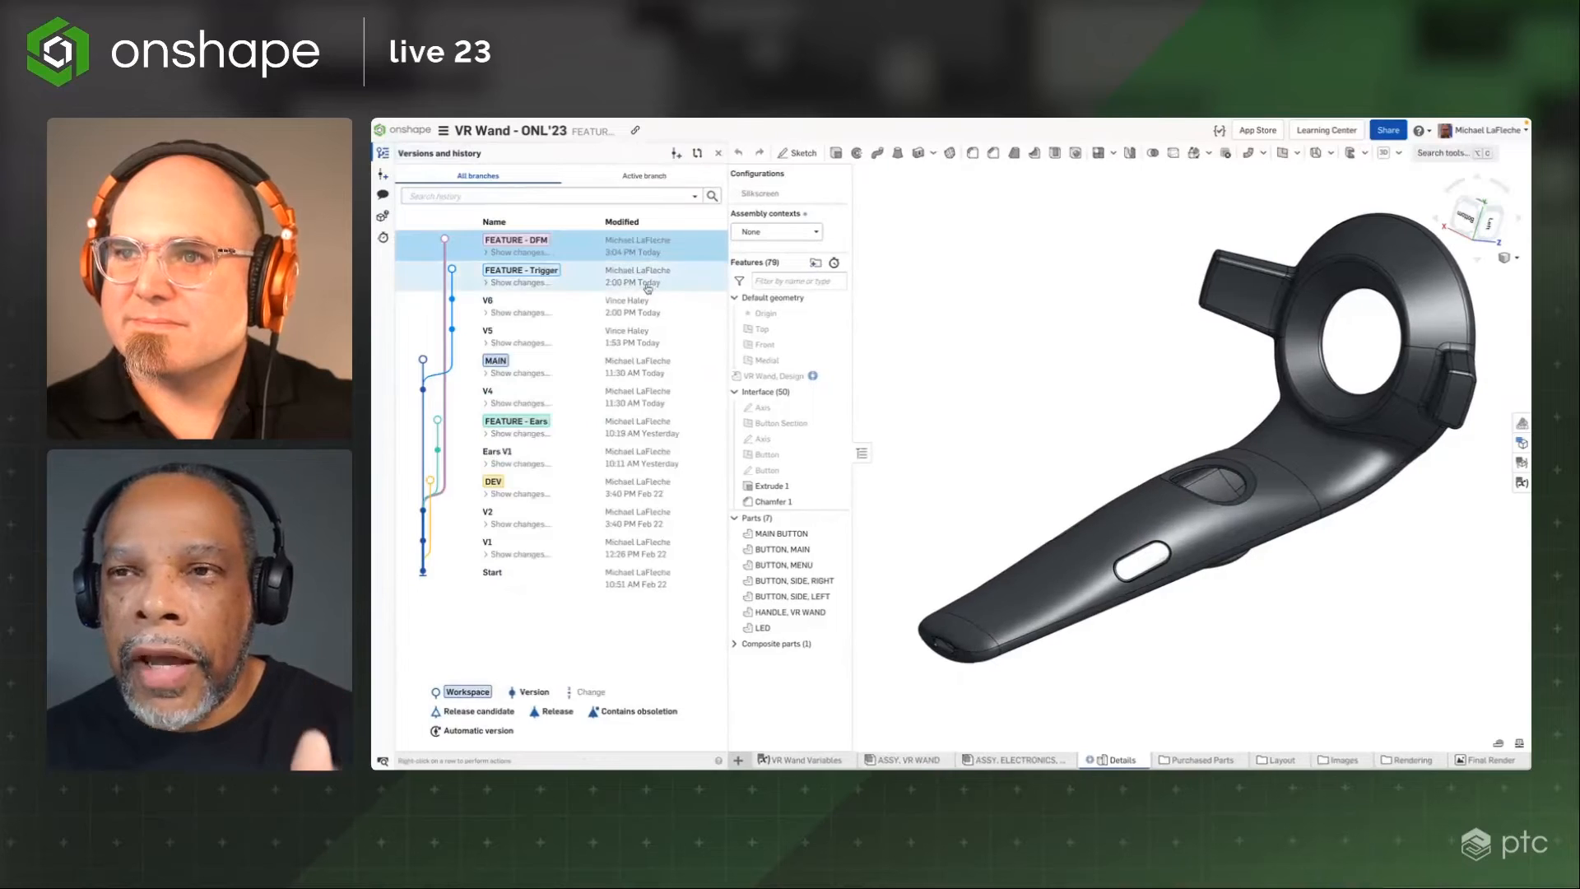
# Switch to the FEATURE - Trigger branch in the version history and zoom in on the trigger
pyautogui.click(647, 287)
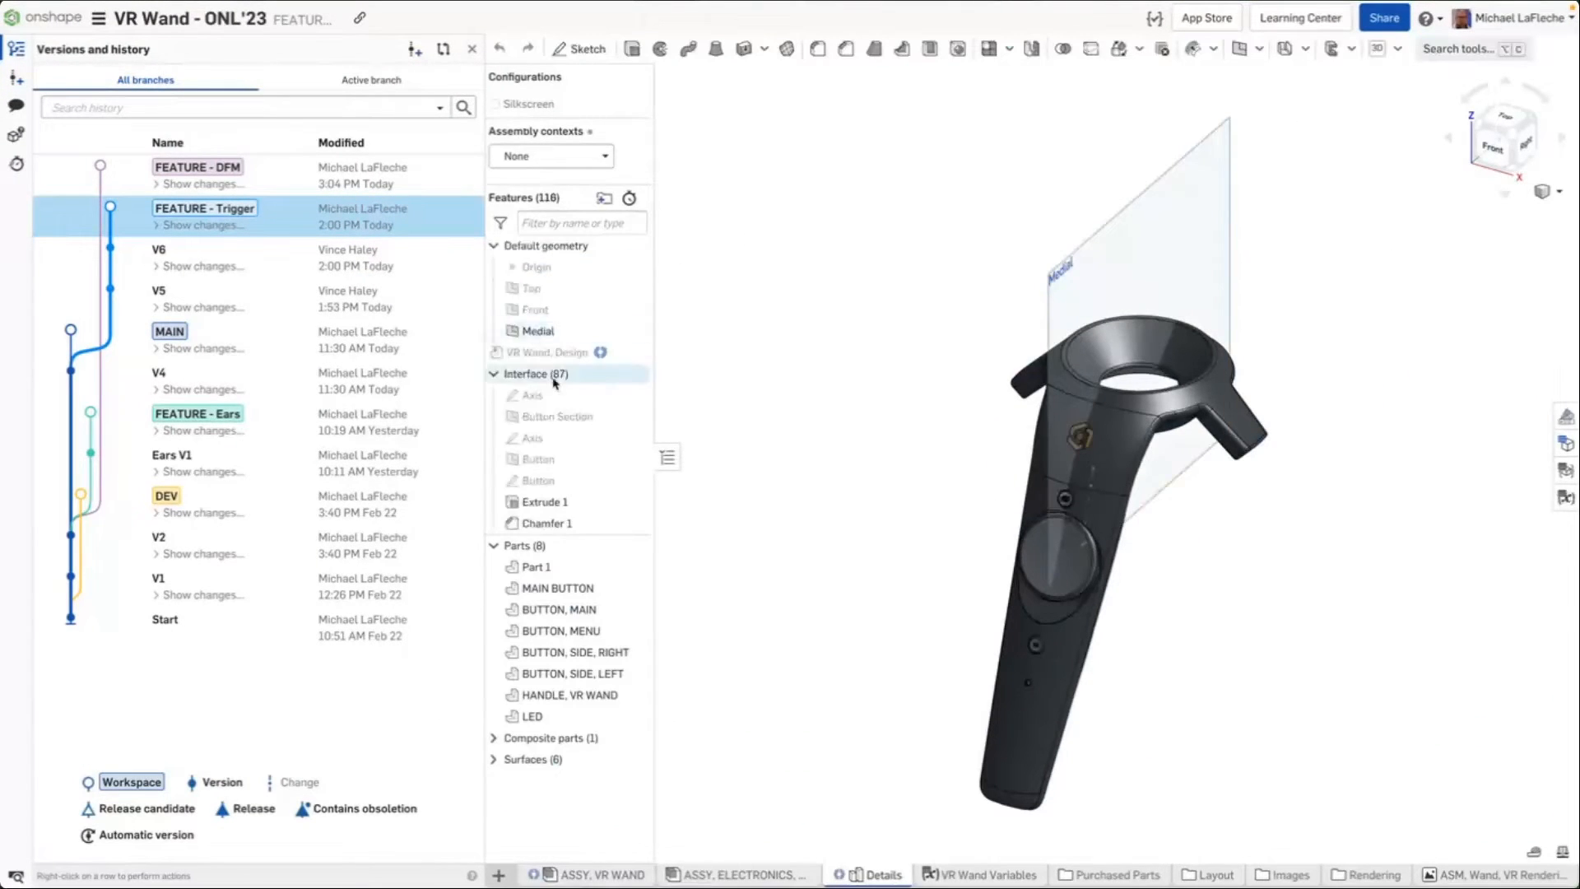
pyautogui.scroll(-11, 556, 390)
pyautogui.moveTo(966, 490); pyautogui.dragTo(805, 311, button='right')
pyautogui.scroll(8, 1091, 526)
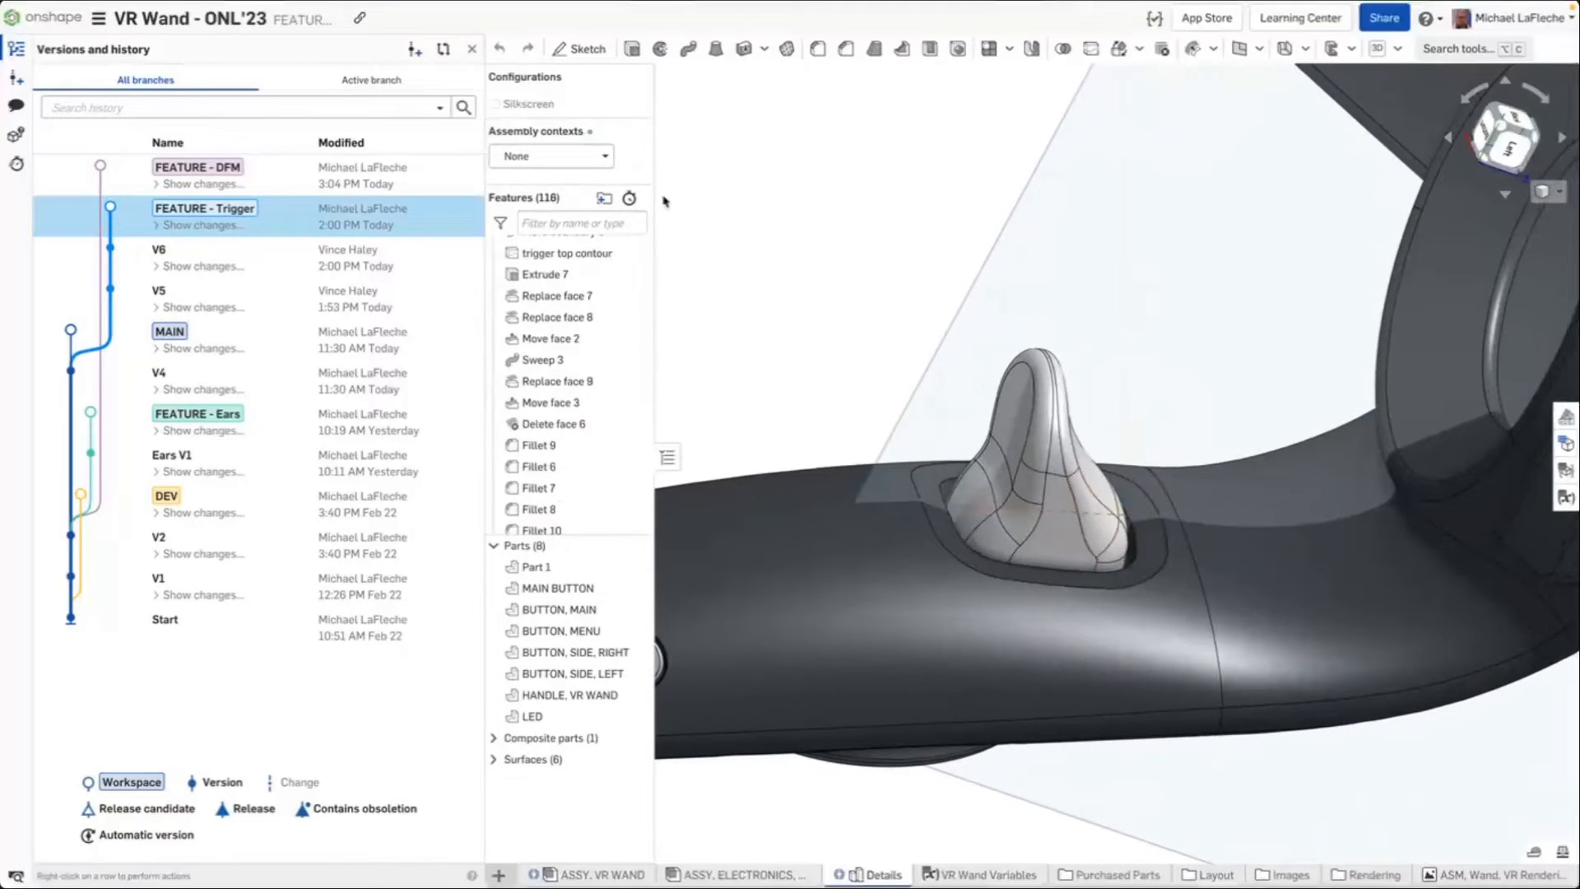
pyautogui.moveTo(485, 72); pyautogui.dragTo(370, 73)
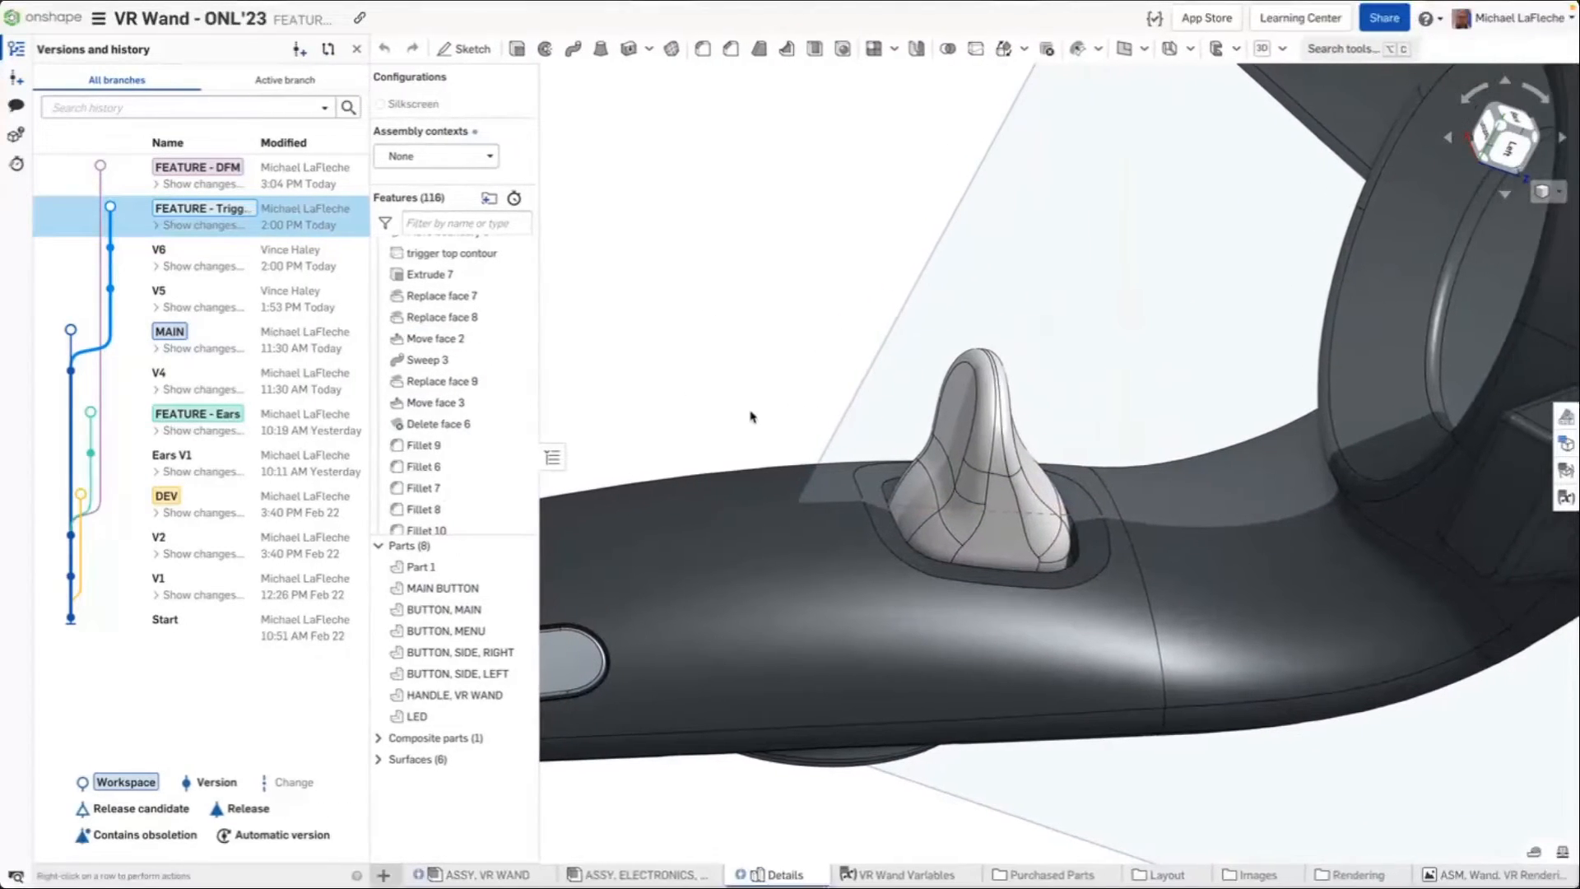
pyautogui.moveTo(1046, 395); pyautogui.dragTo(1093, 334, button='middle')
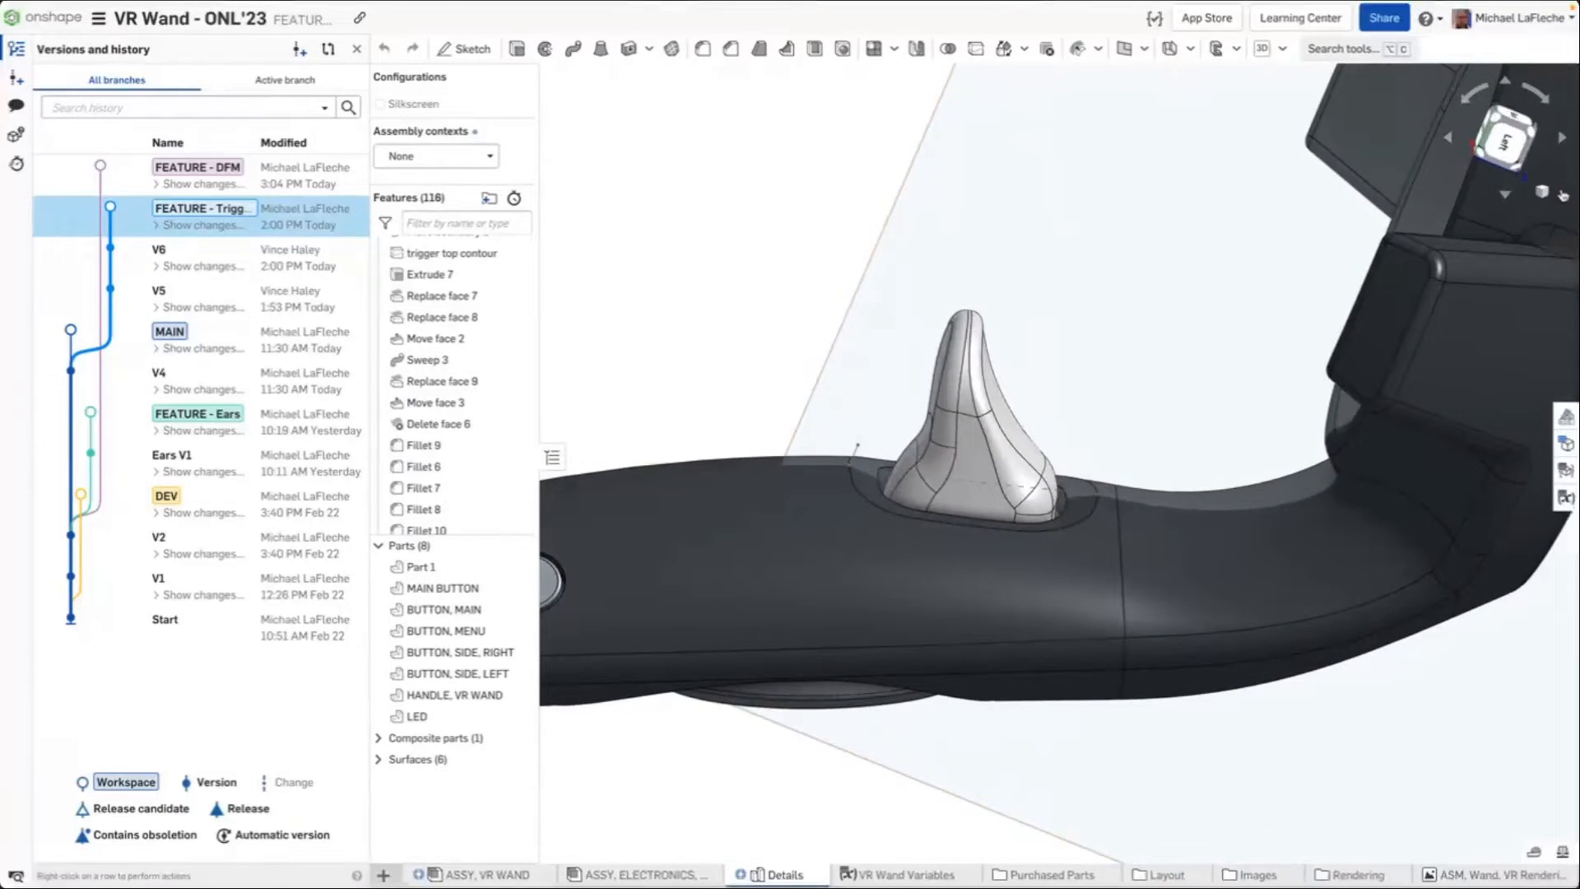
pyautogui.click(1547, 191)
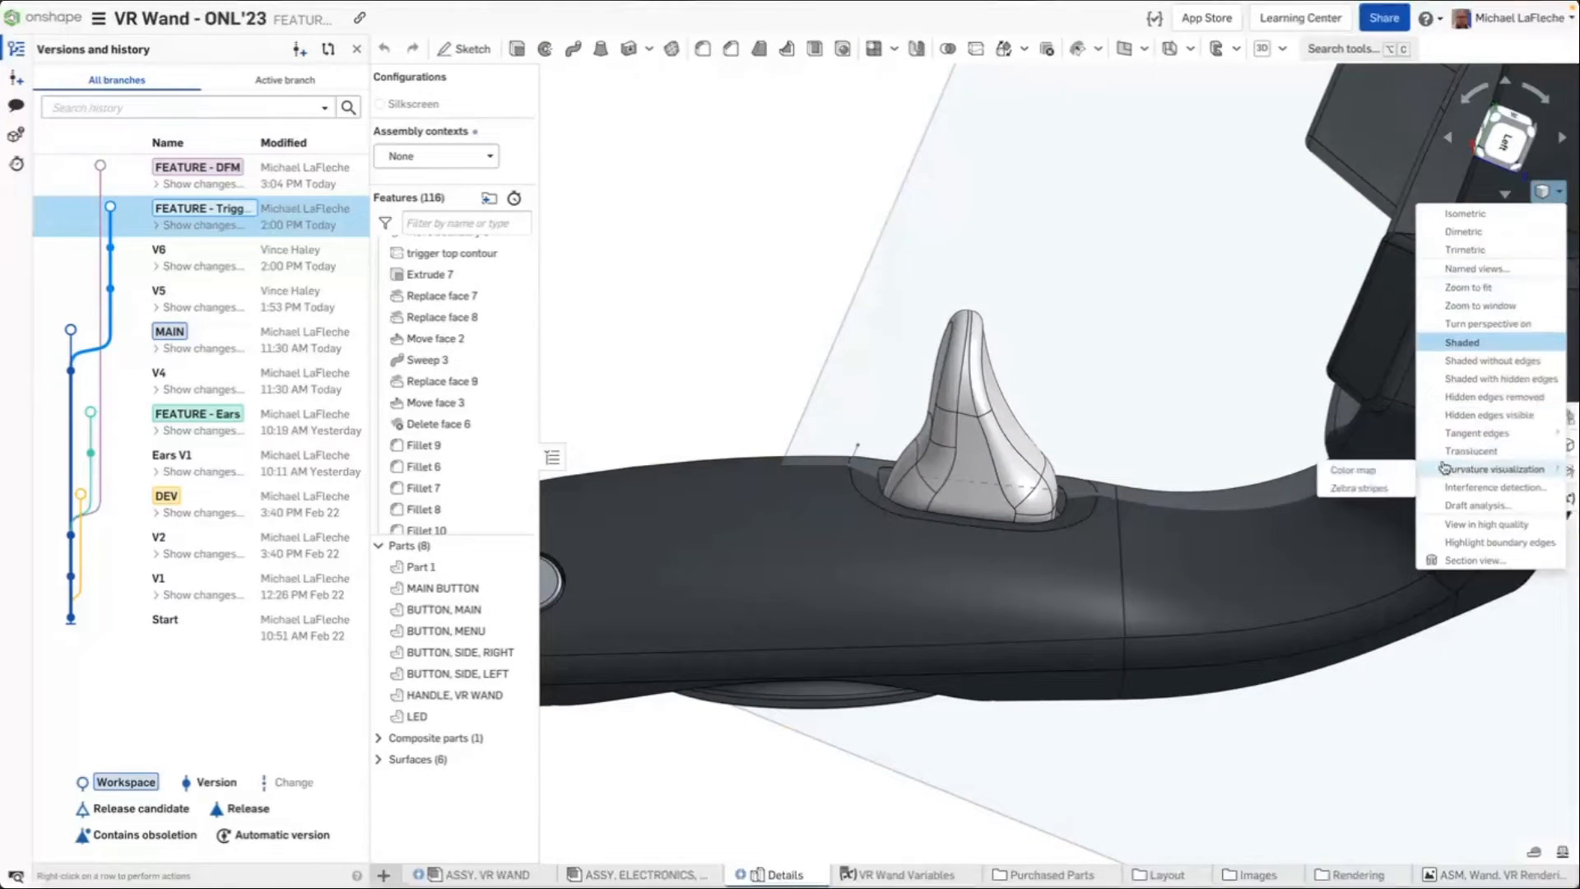
pyautogui.moveTo(1482, 434)
pyautogui.click(1349, 451)
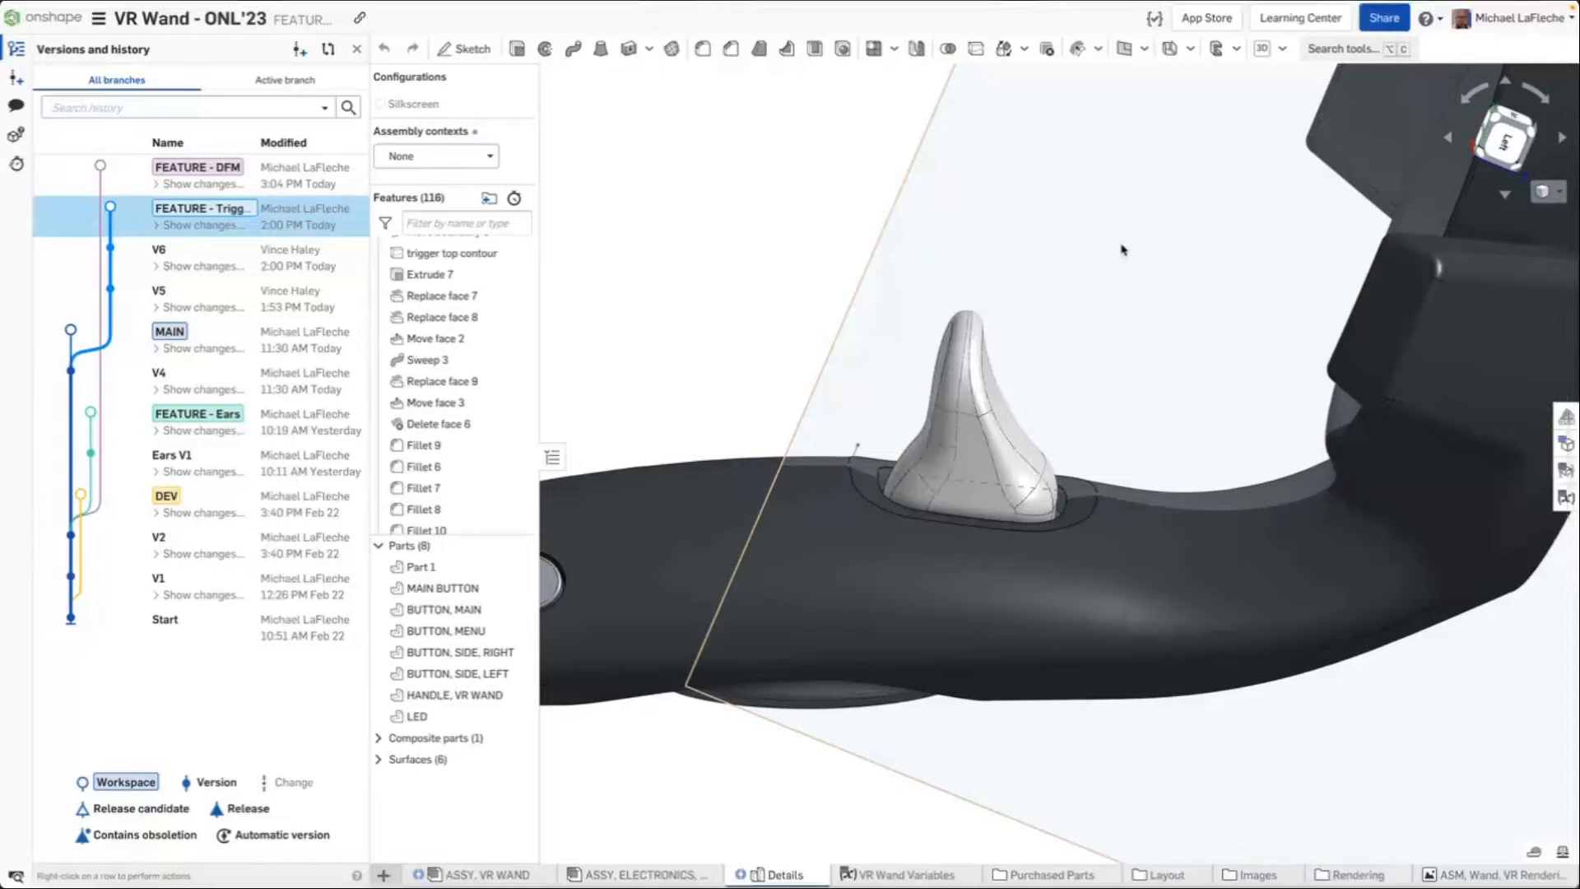
# Browse the trigger's features in the feature list and the feature filter options, selecting a trigger face
pyautogui.scroll(-10, 451, 432)
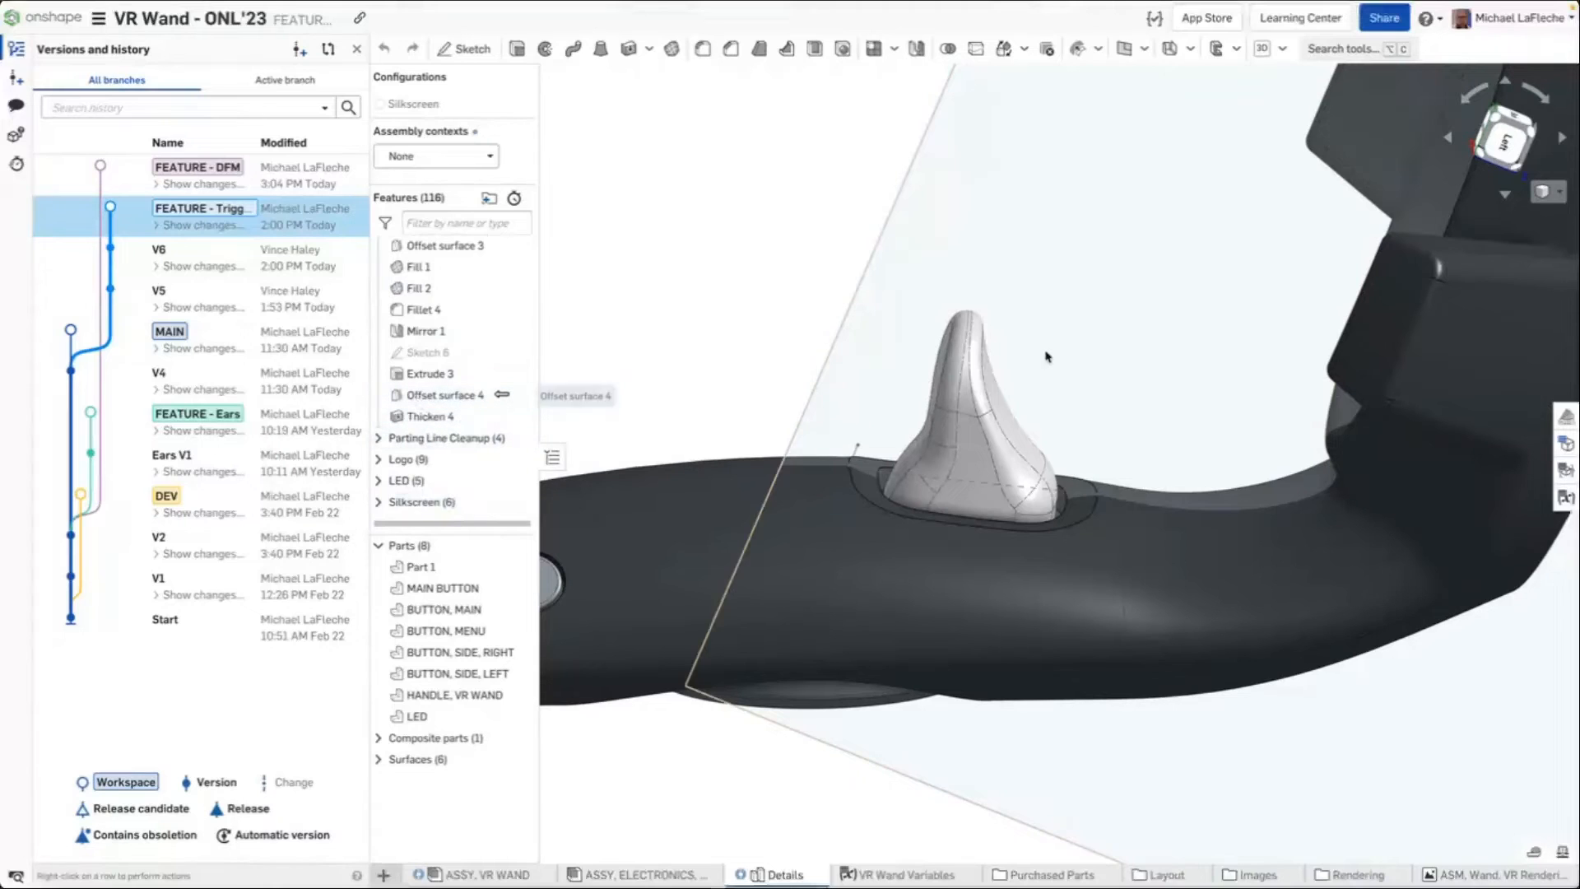
pyautogui.scroll(10, 511, 272)
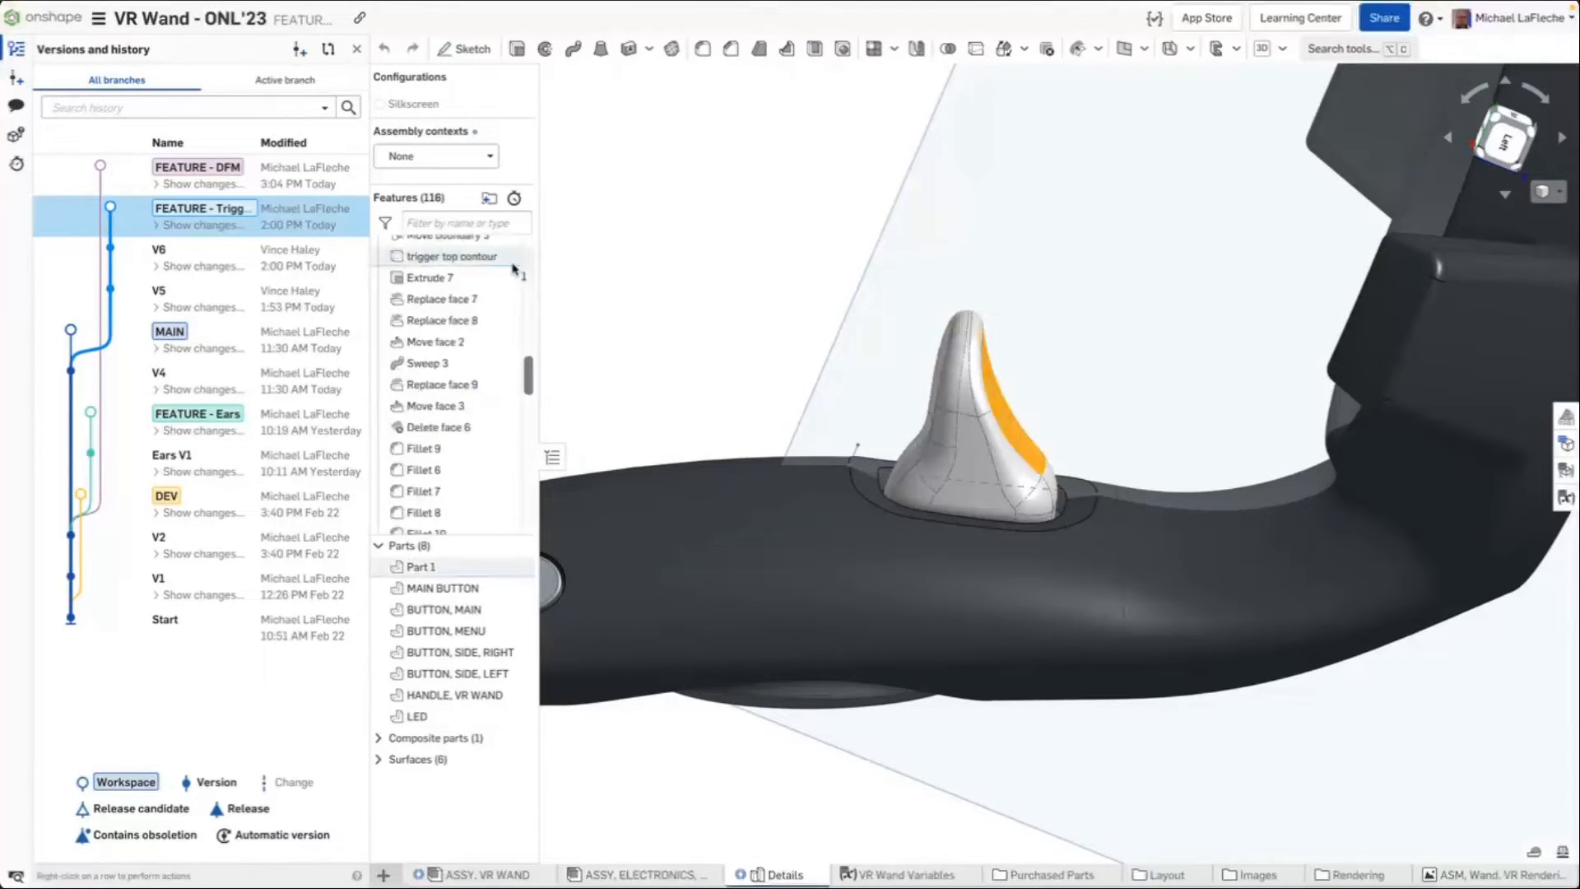
pyautogui.scroll(4, 502, 280)
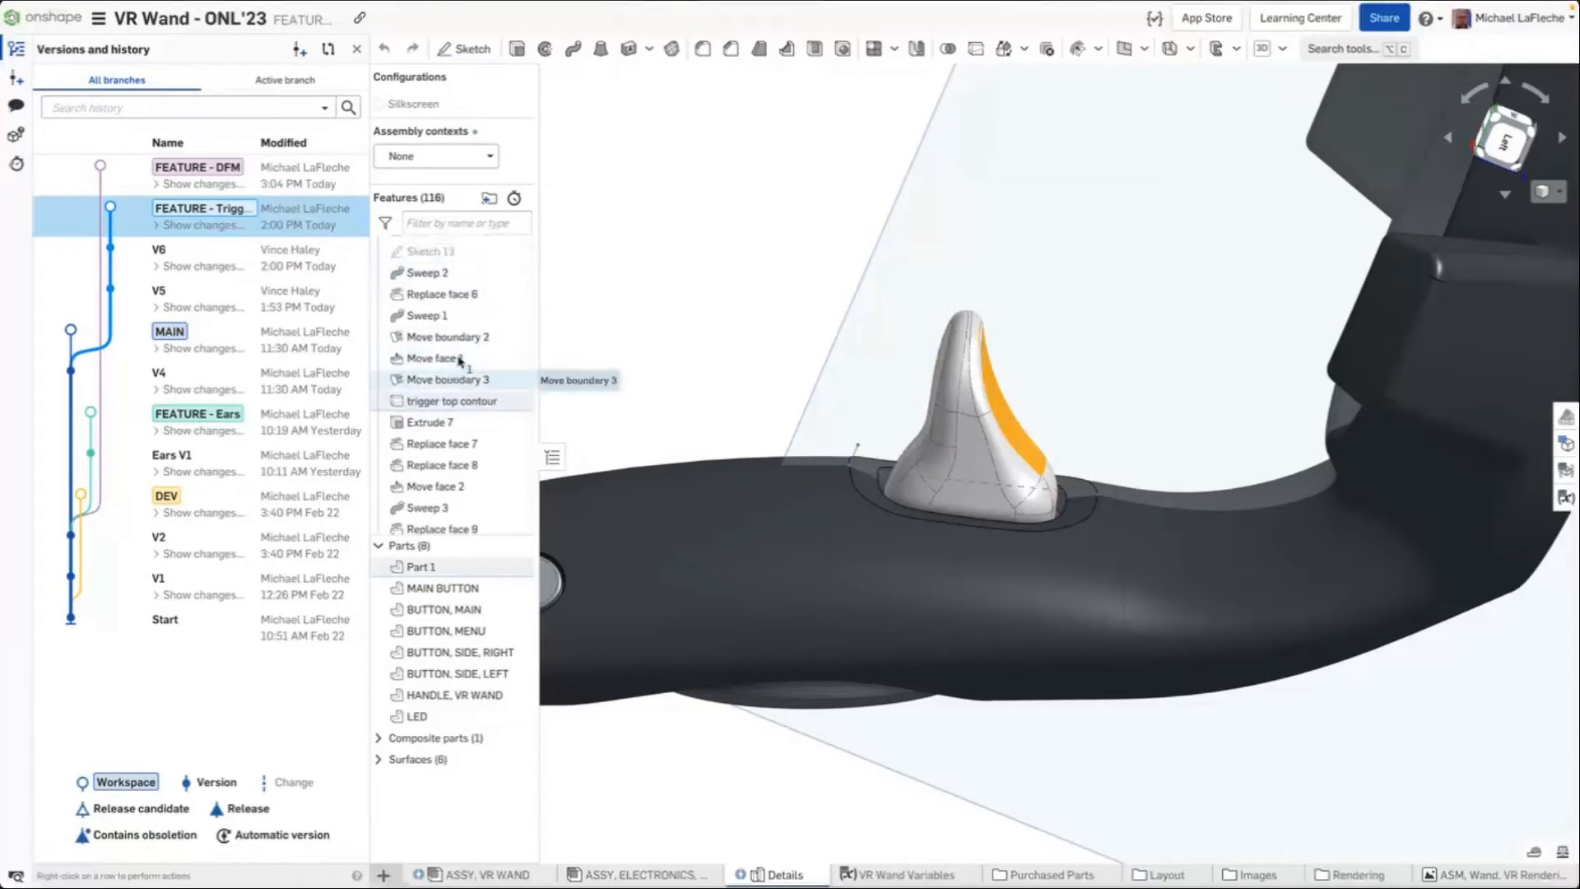
pyautogui.click(386, 224)
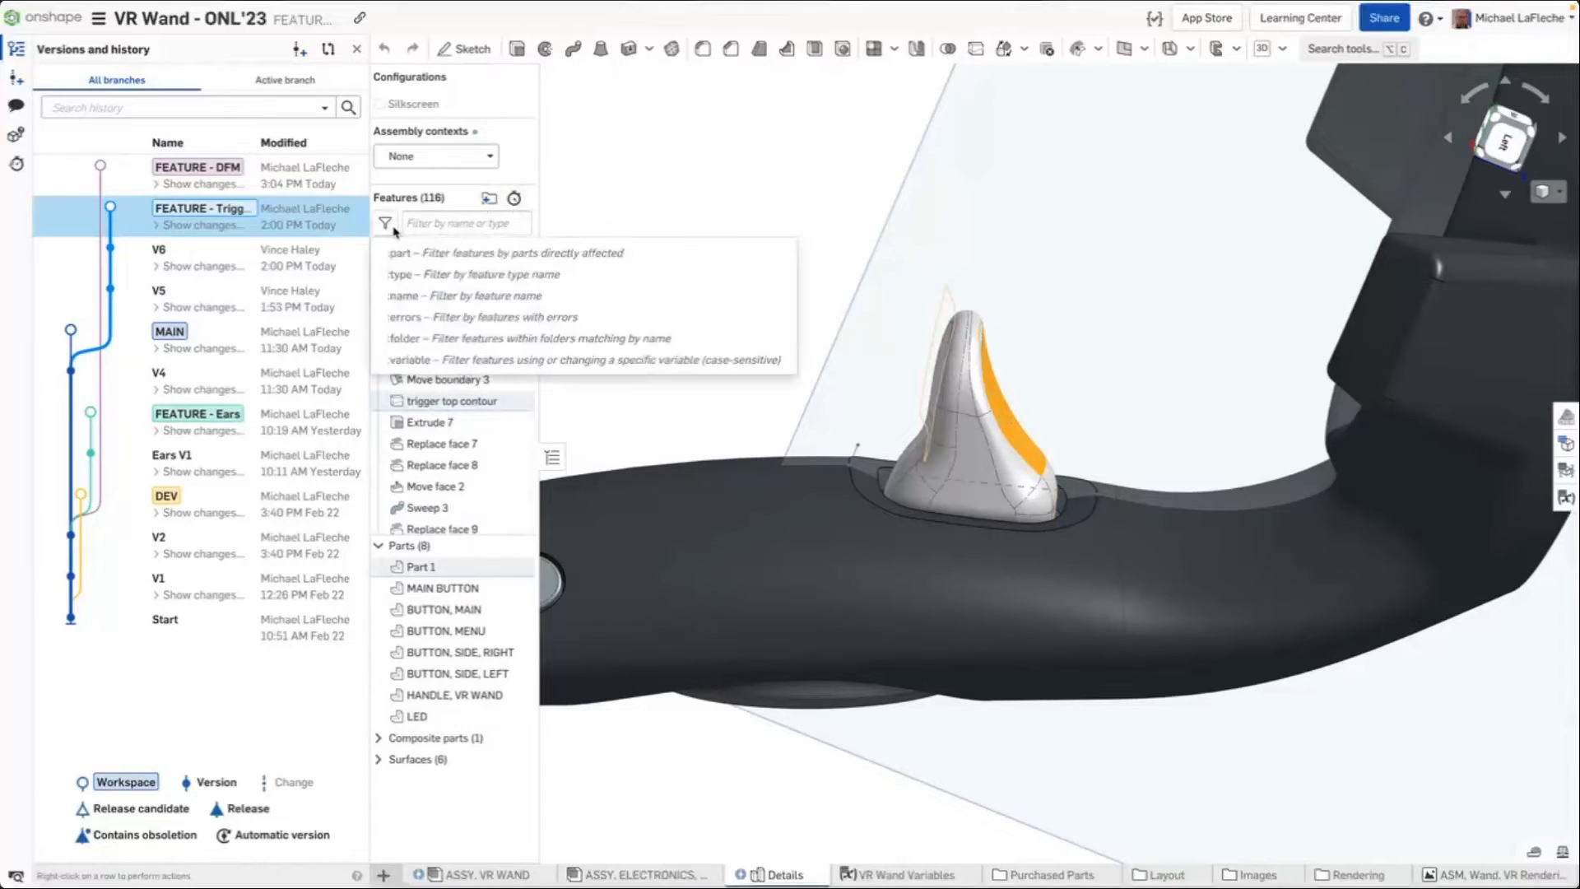
pyautogui.click(856, 177)
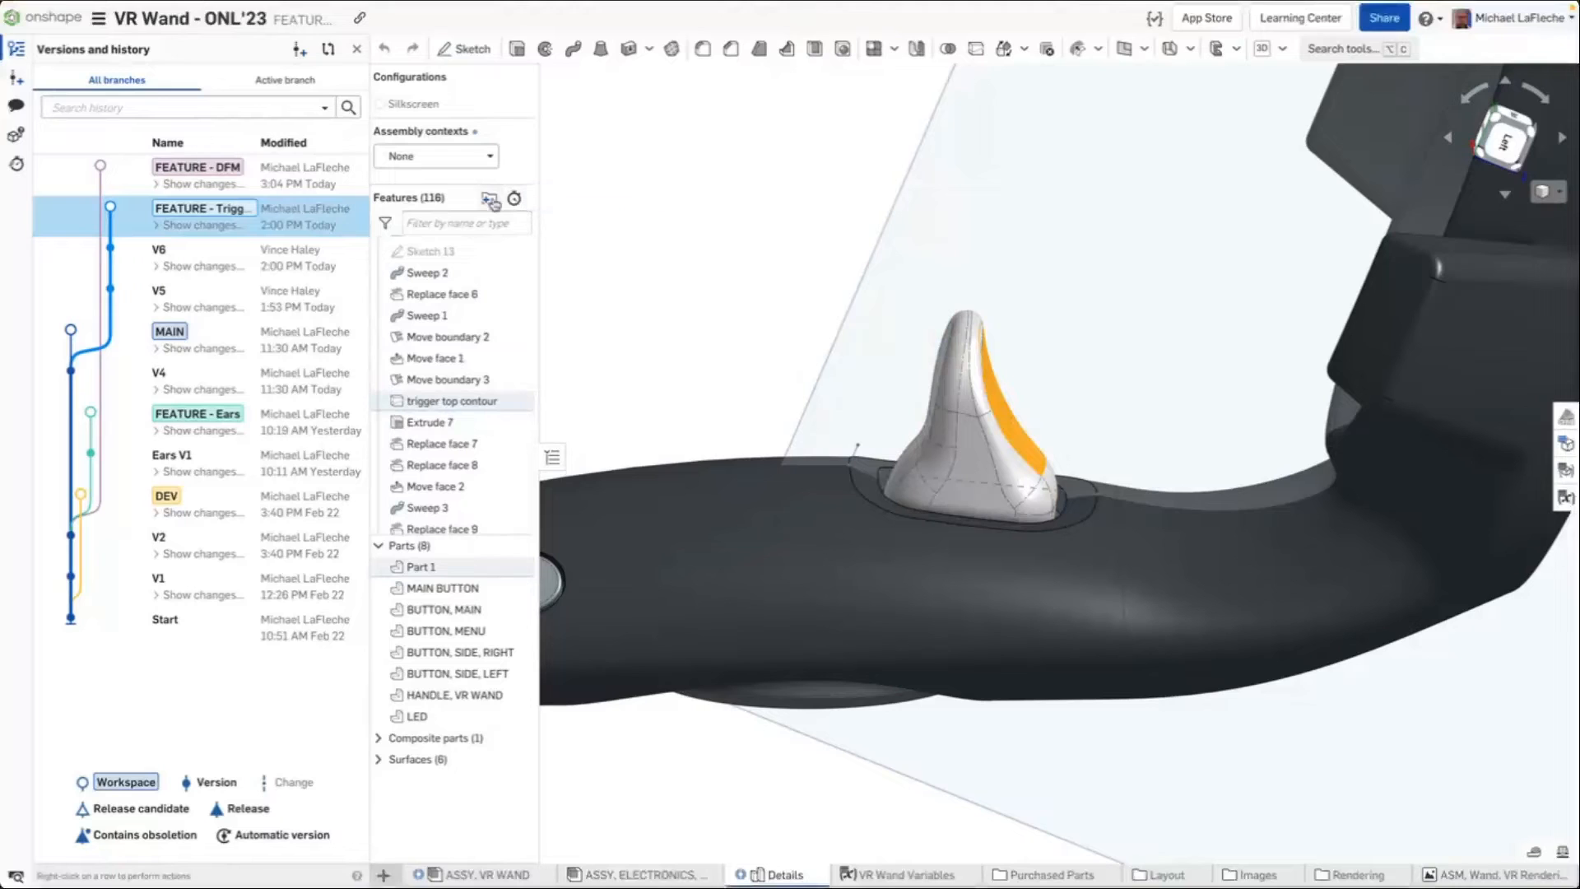
pyautogui.click(452, 222)
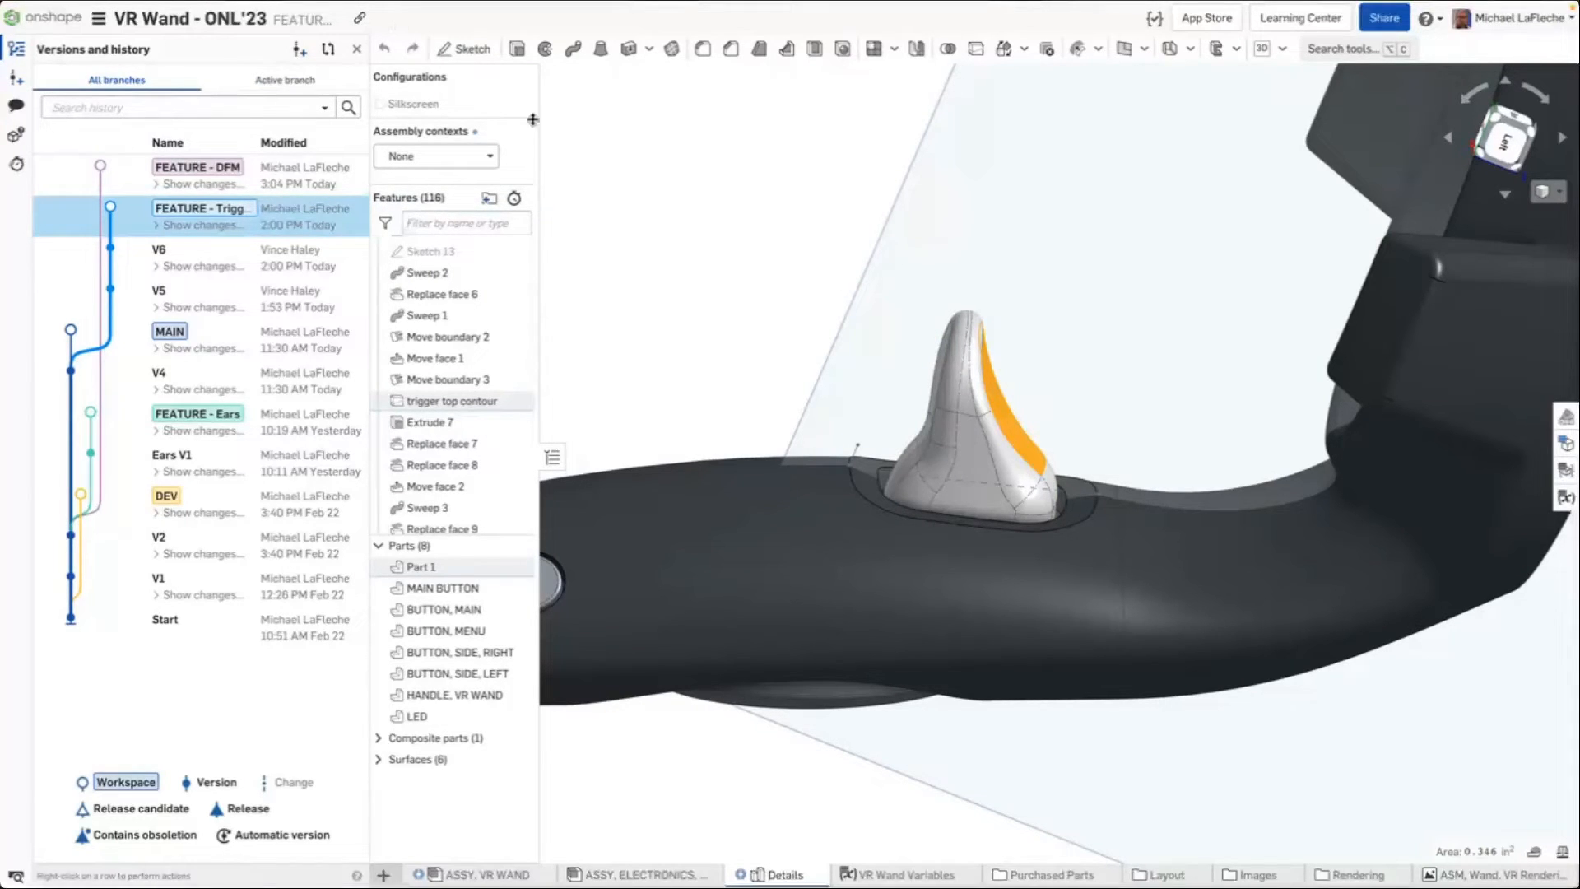
pyautogui.click(767, 258)
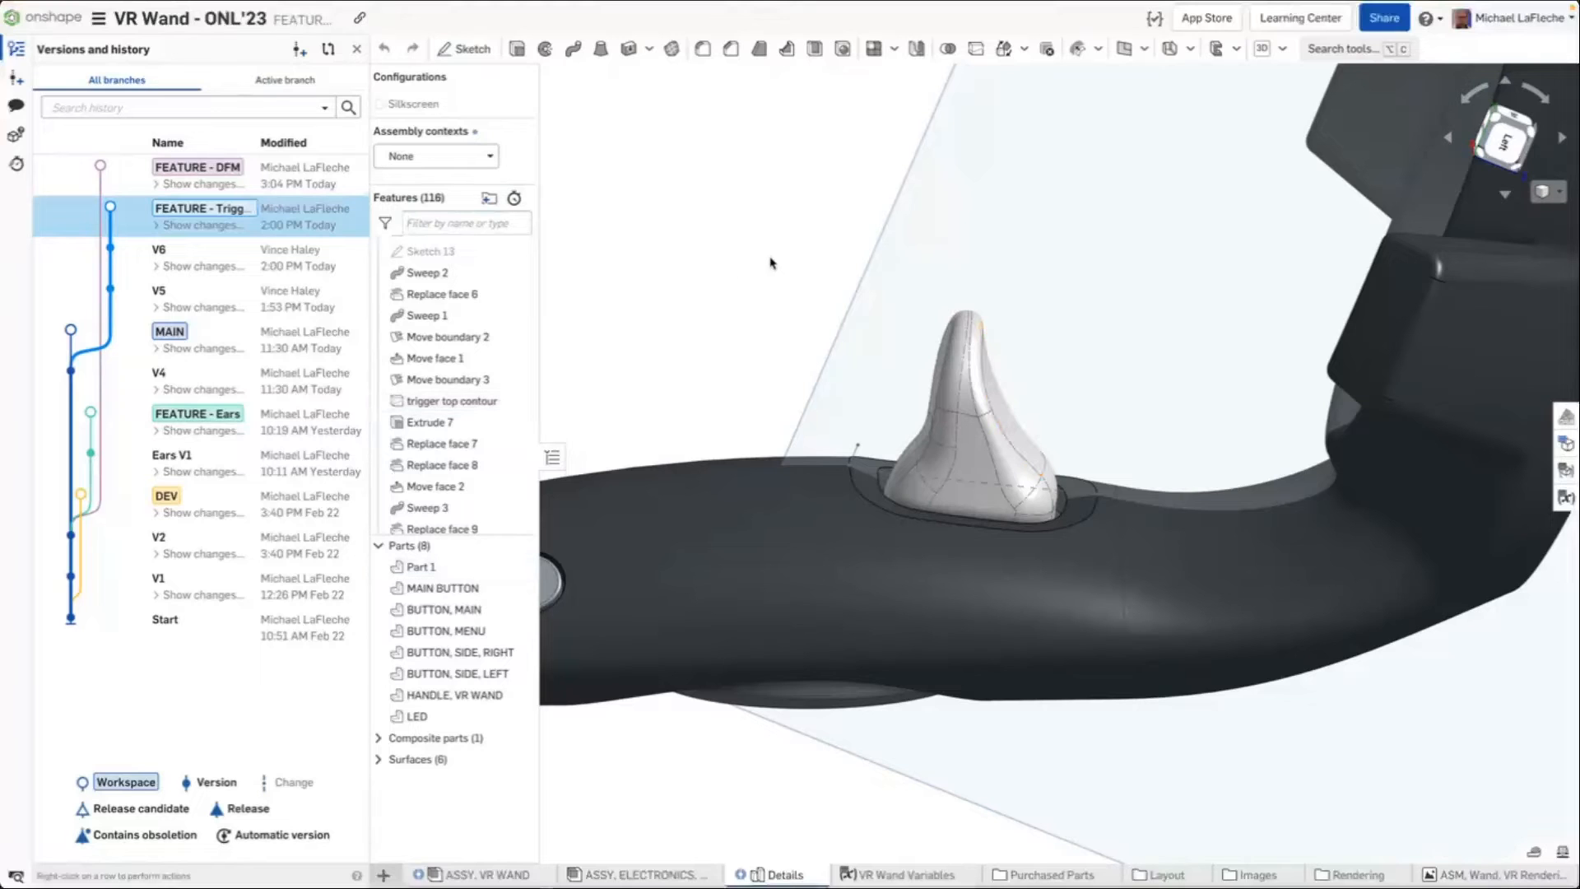
pyautogui.moveTo(793, 260); pyautogui.dragTo(766, 278, button='right')
pyautogui.click(1091, 406)
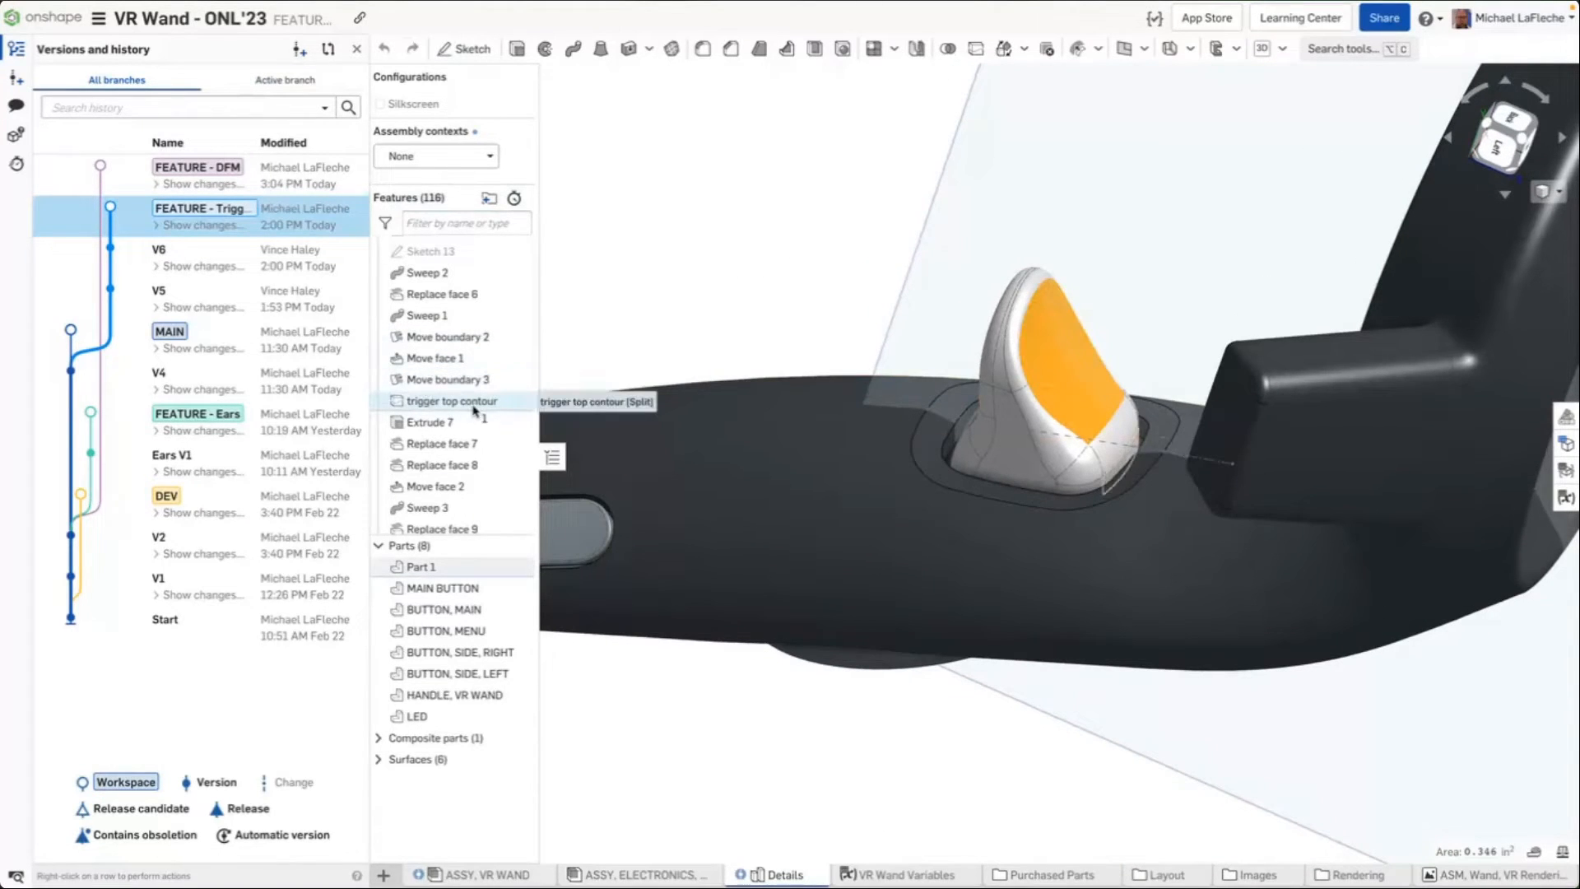
# Open Sketch 13 for editing, inspect its profile around the trigger, and close the sketch
pyautogui.doubleClick(488, 259)
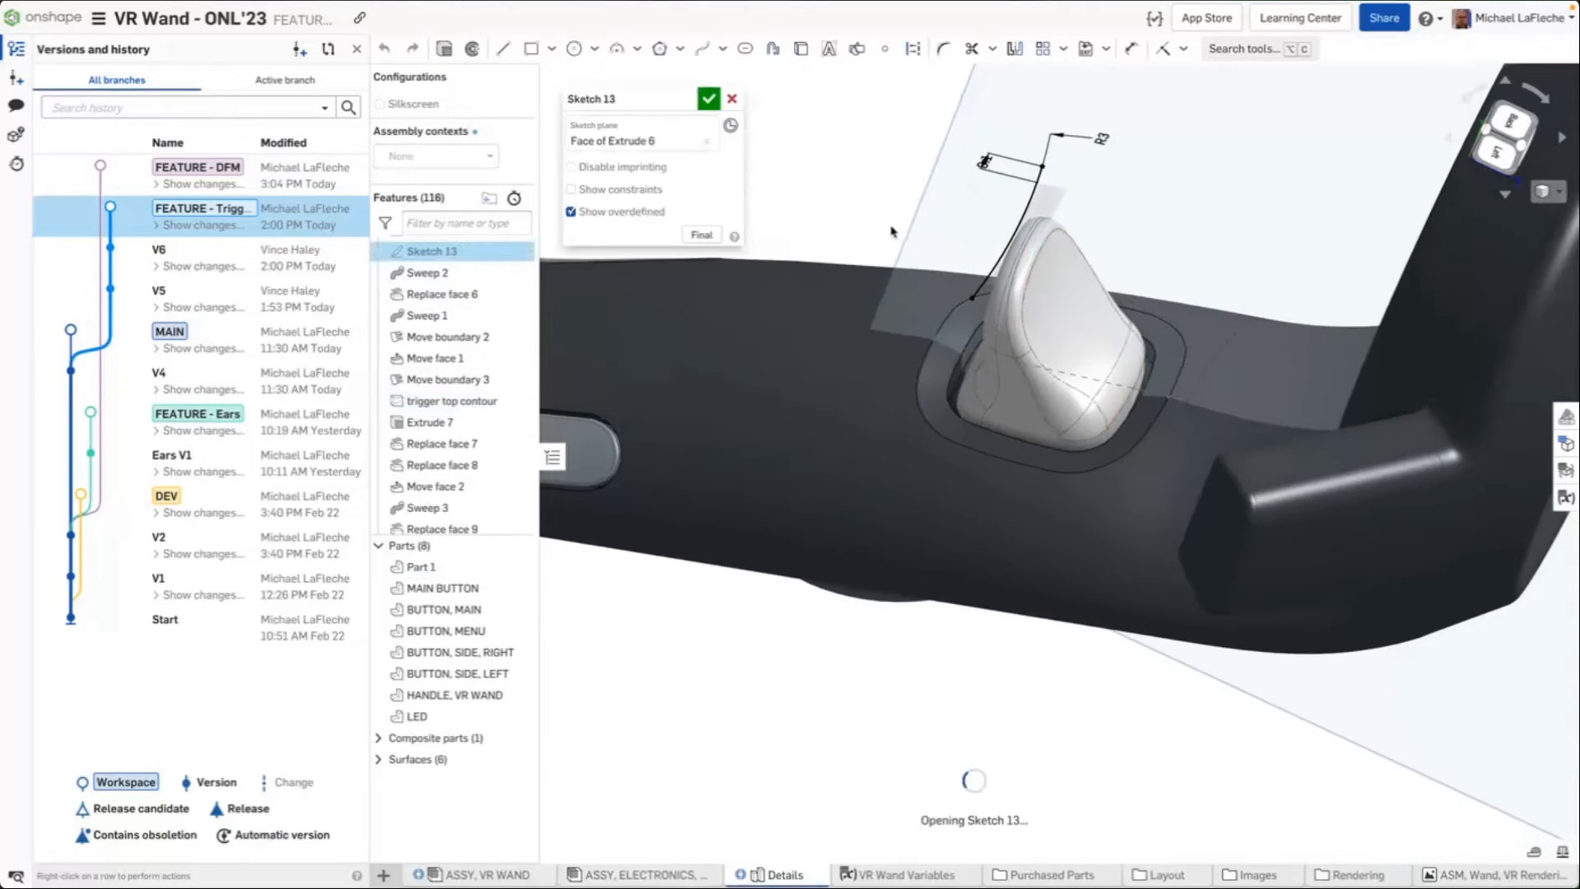
pyautogui.moveTo(1072, 227); pyautogui.dragTo(969, 384, button='right')
pyautogui.scroll(4, 935, 483)
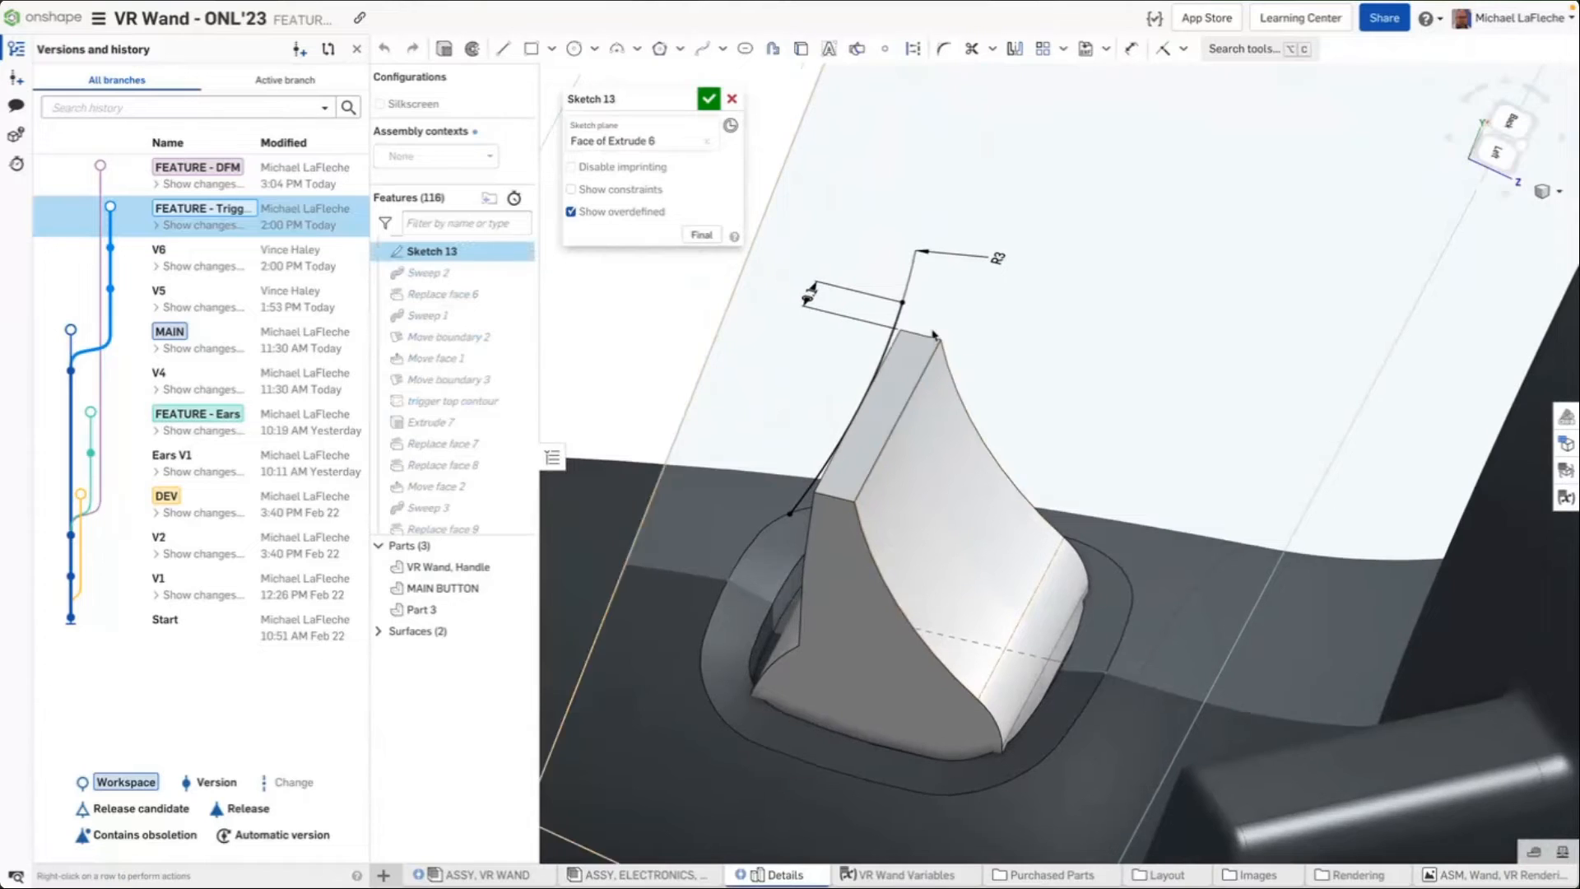
pyautogui.moveTo(885, 353)
pyautogui.mouseDown(button='right')
pyautogui.moveTo(980, 329)
pyautogui.moveTo(941, 320)
pyautogui.mouseUp(button='right')
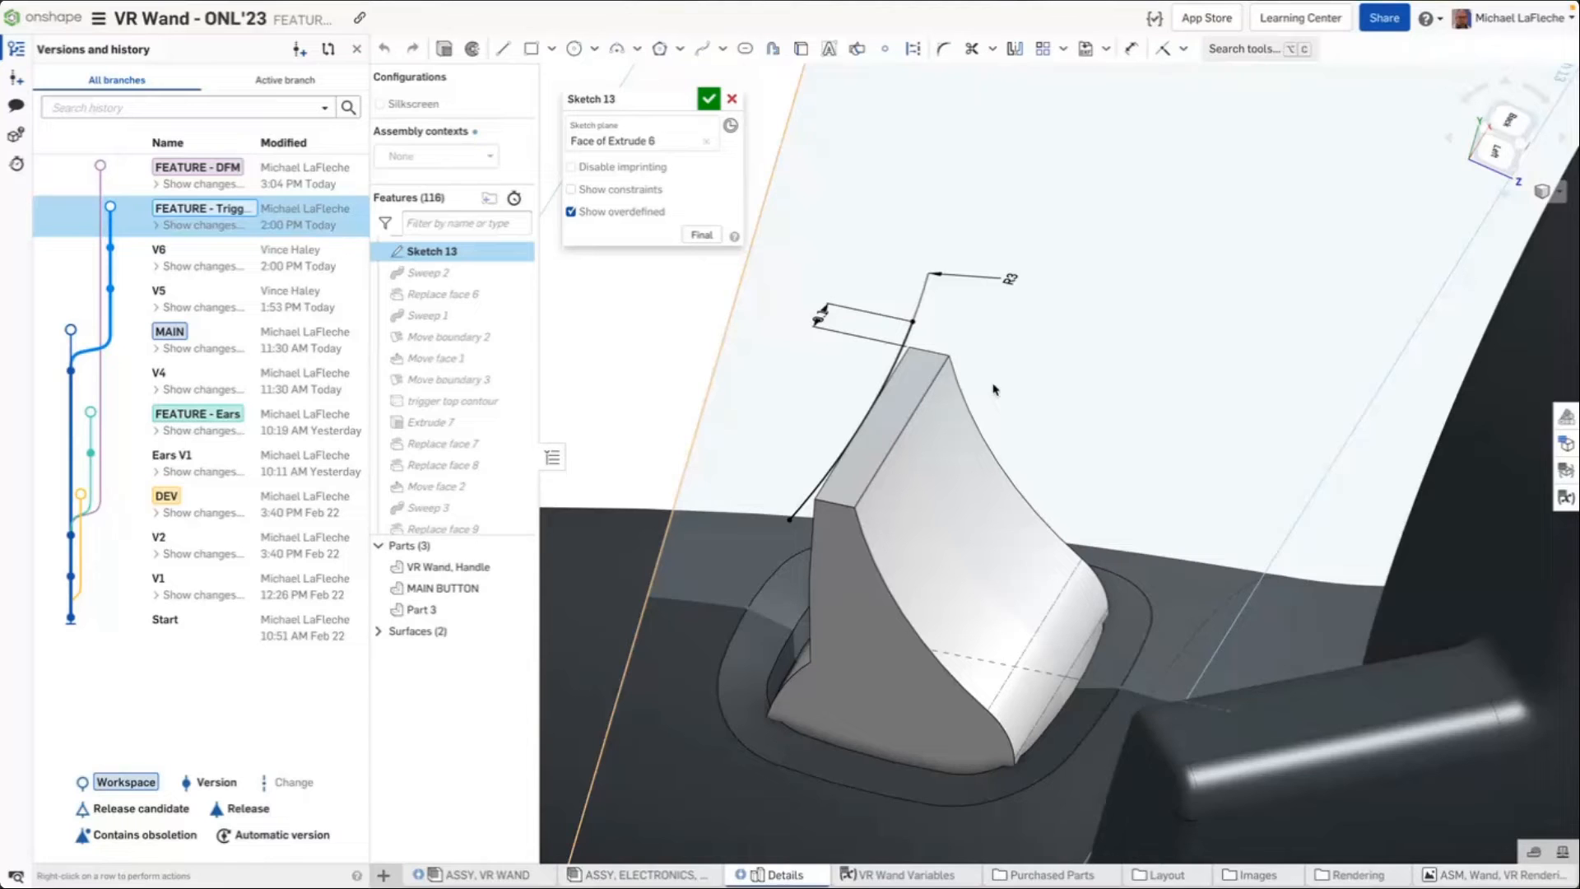
pyautogui.moveTo(1044, 238)
pyautogui.mouseDown(button='right')
pyautogui.moveTo(1055, 208)
pyautogui.moveTo(1051, 222)
pyautogui.mouseUp(button='right')
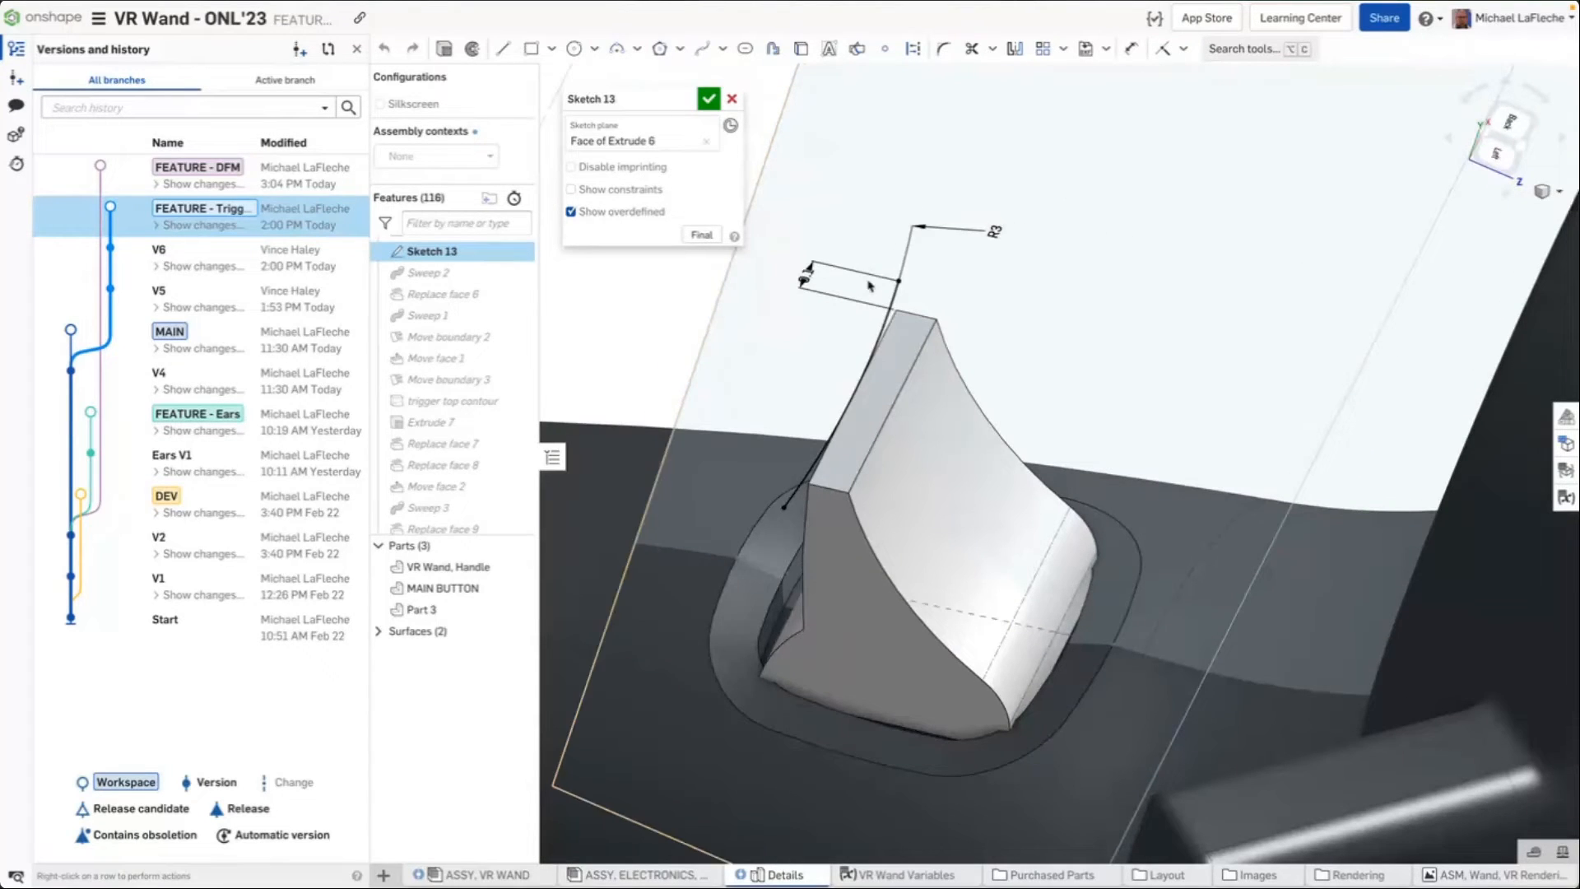
pyautogui.click(708, 100)
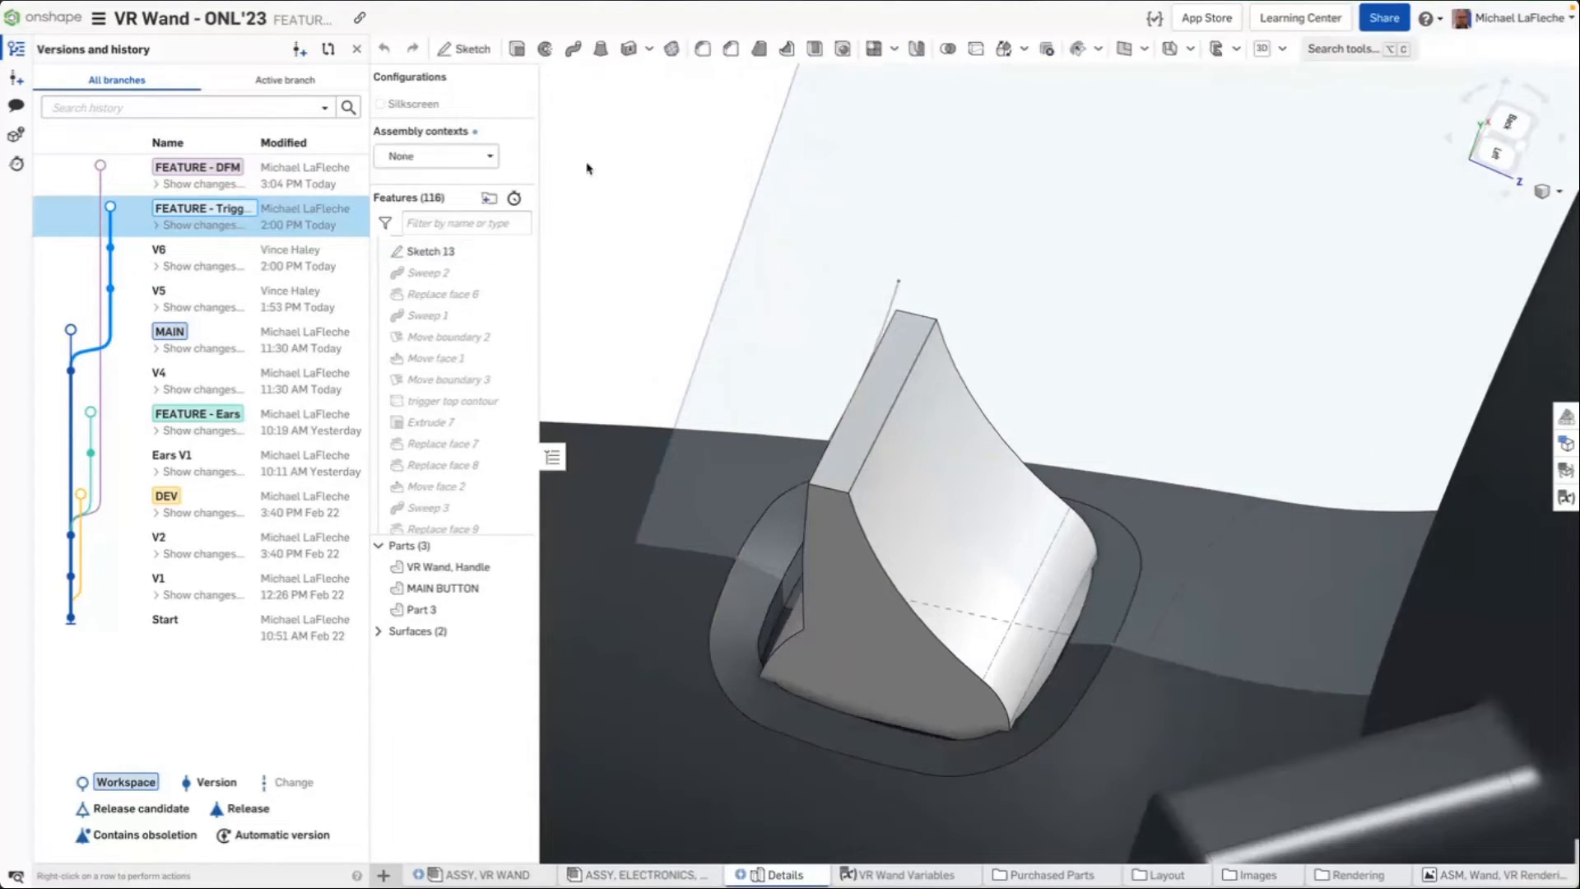
# Open the Sweep 2 and Replace face 6 feature definitions to inspect how the trigger face is built
pyautogui.doubleClick(437, 275)
pyautogui.moveTo(871, 211)
pyautogui.mouseDown(button='right')
pyautogui.moveTo(968, 215)
pyautogui.moveTo(861, 195)
pyautogui.mouseUp(button='right')
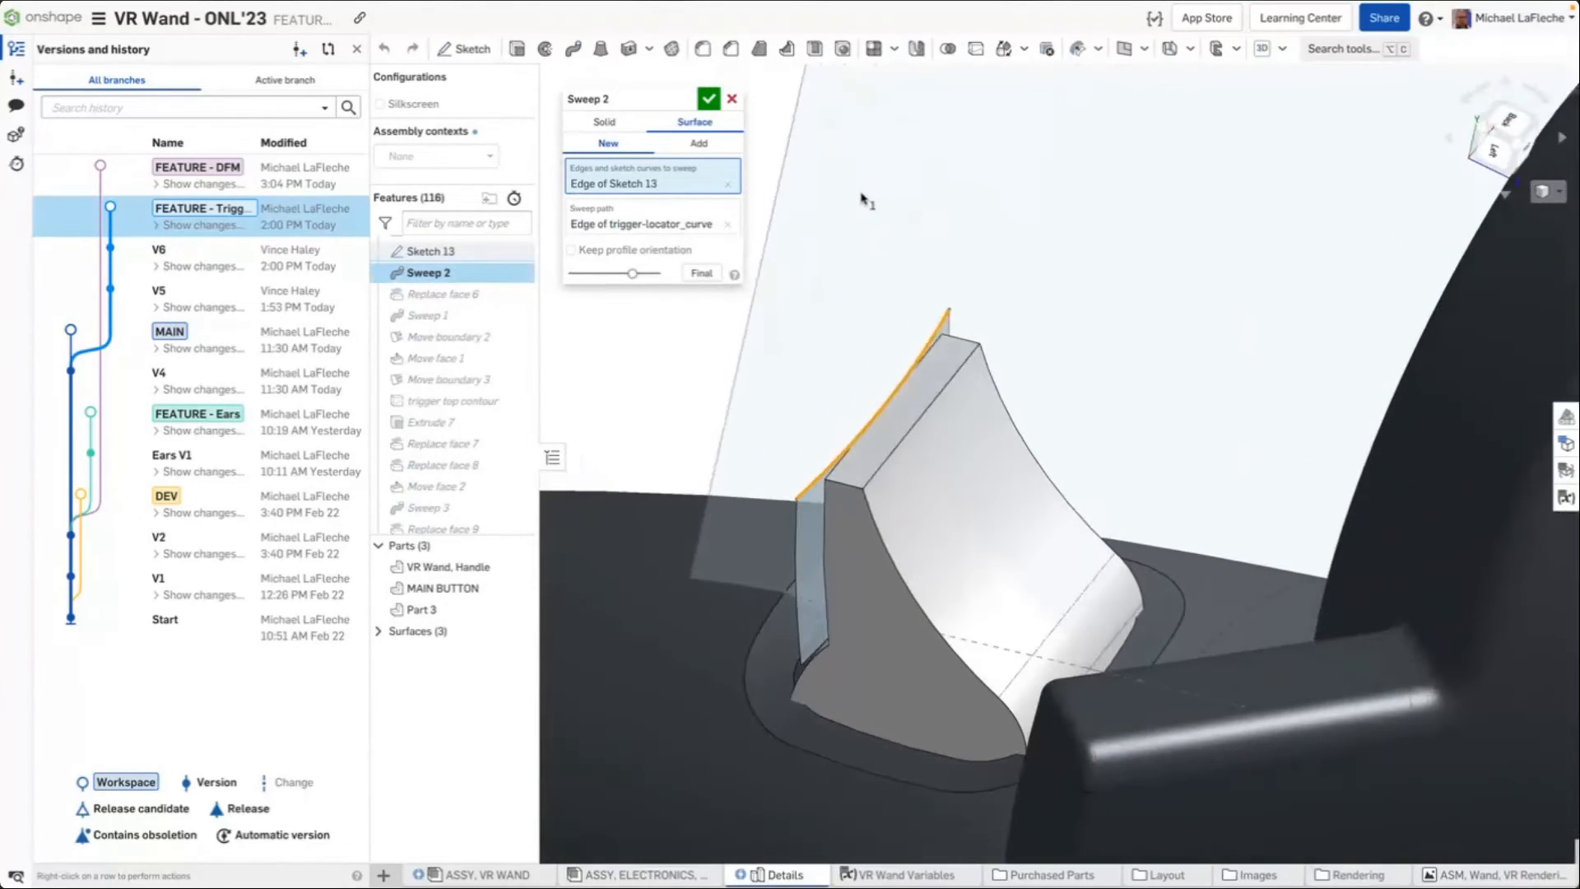
pyautogui.doubleClick(440, 294)
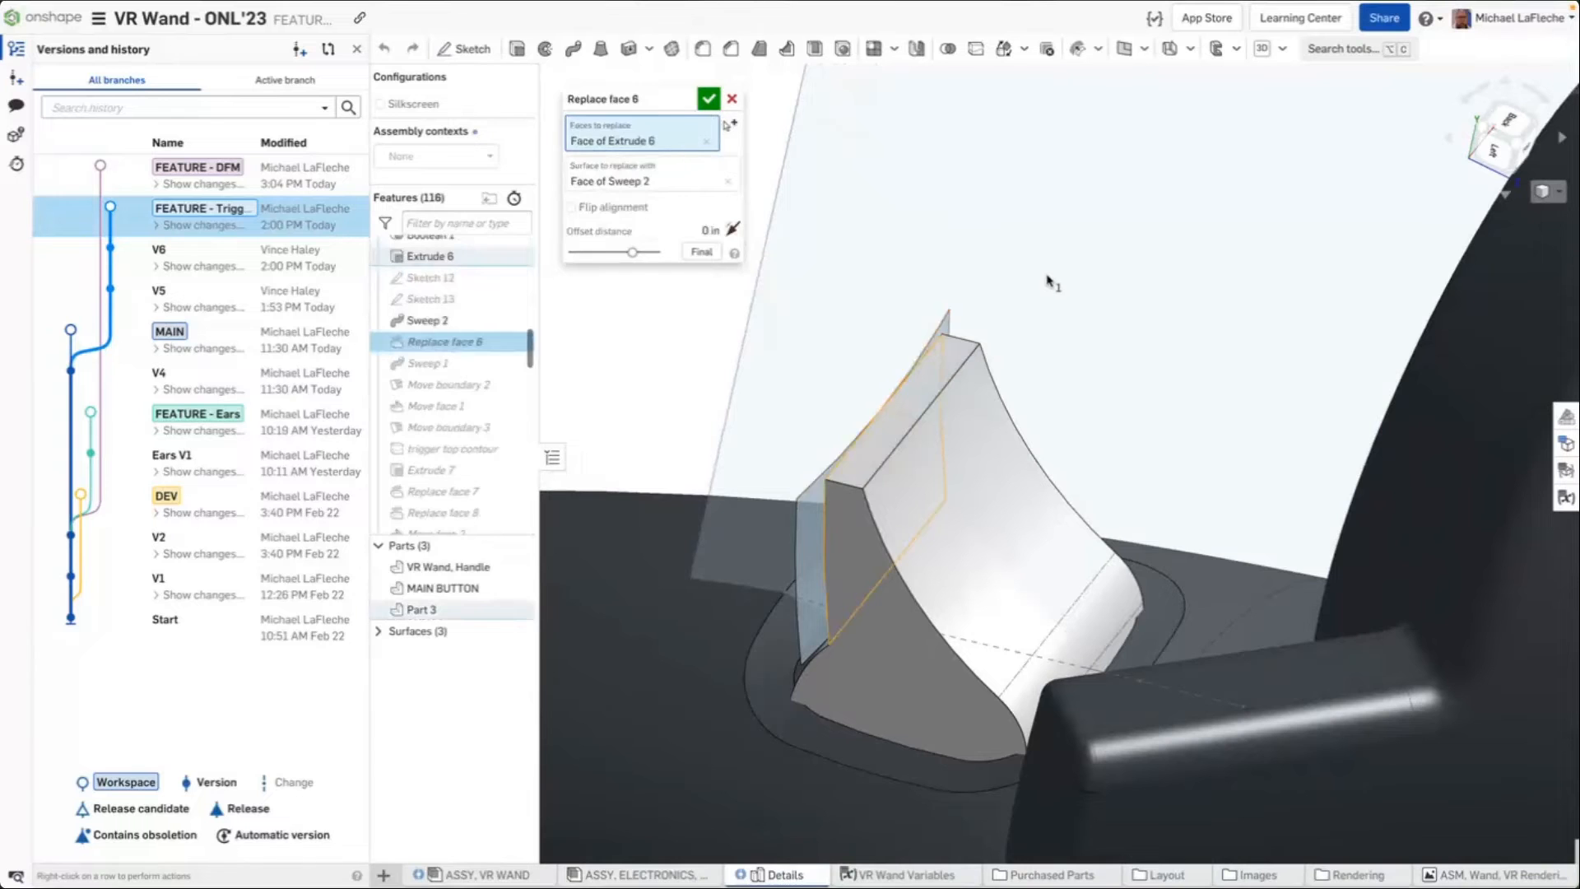
pyautogui.moveTo(1049, 280); pyautogui.dragTo(1027, 498, button='right')
pyautogui.moveTo(1138, 442); pyautogui.dragTo(1075, 440, button='right')
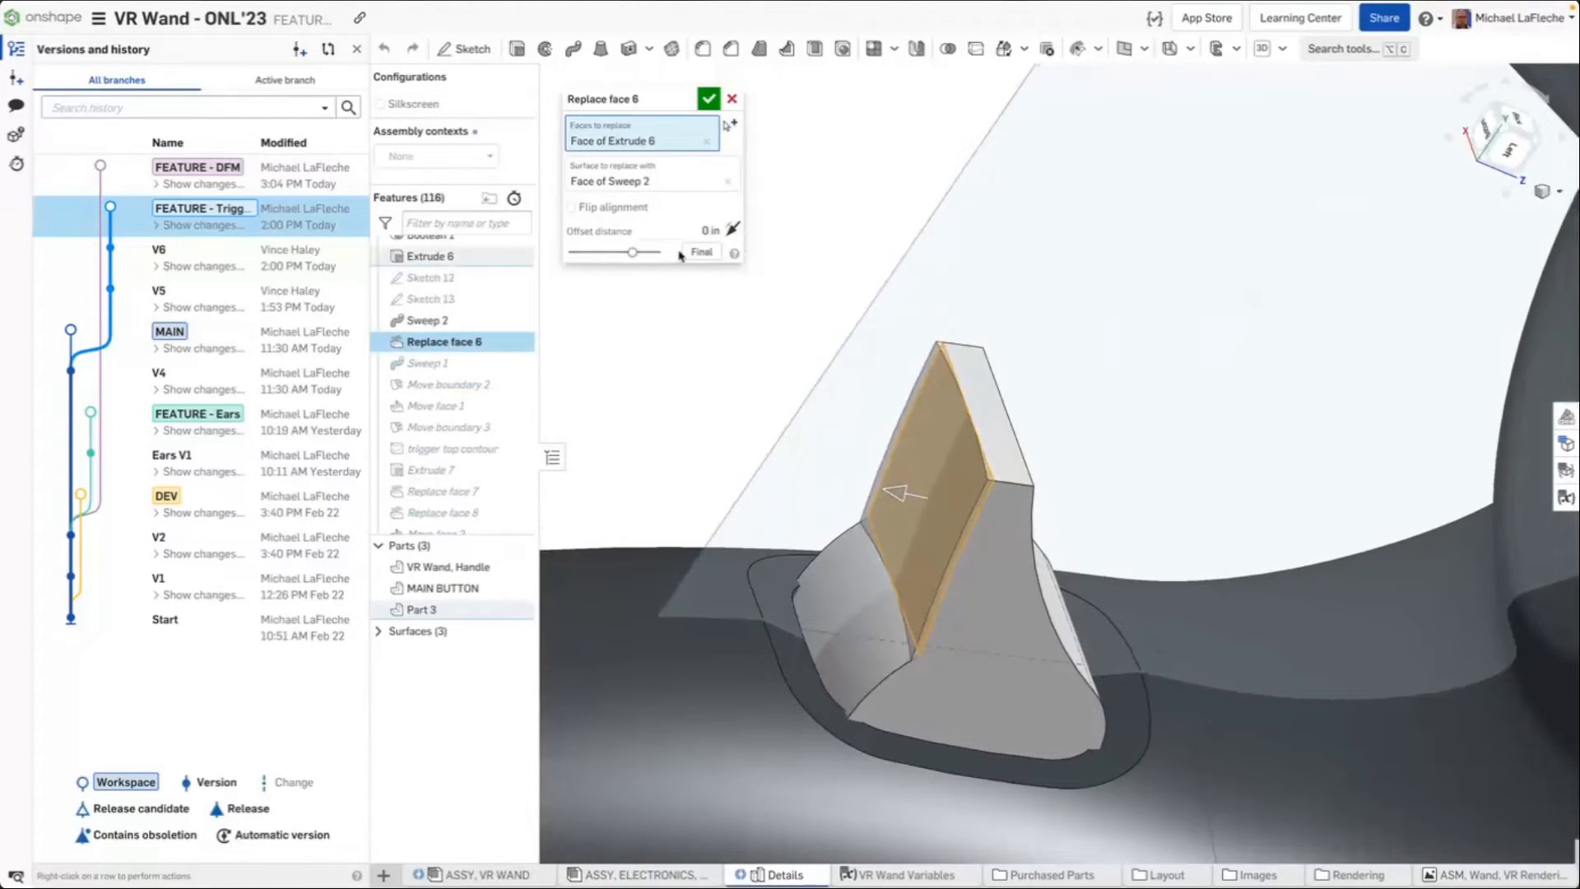
# Open the Sweep 1 definition, browse the later trigger features, and close the dialog
pyautogui.doubleClick(486, 365)
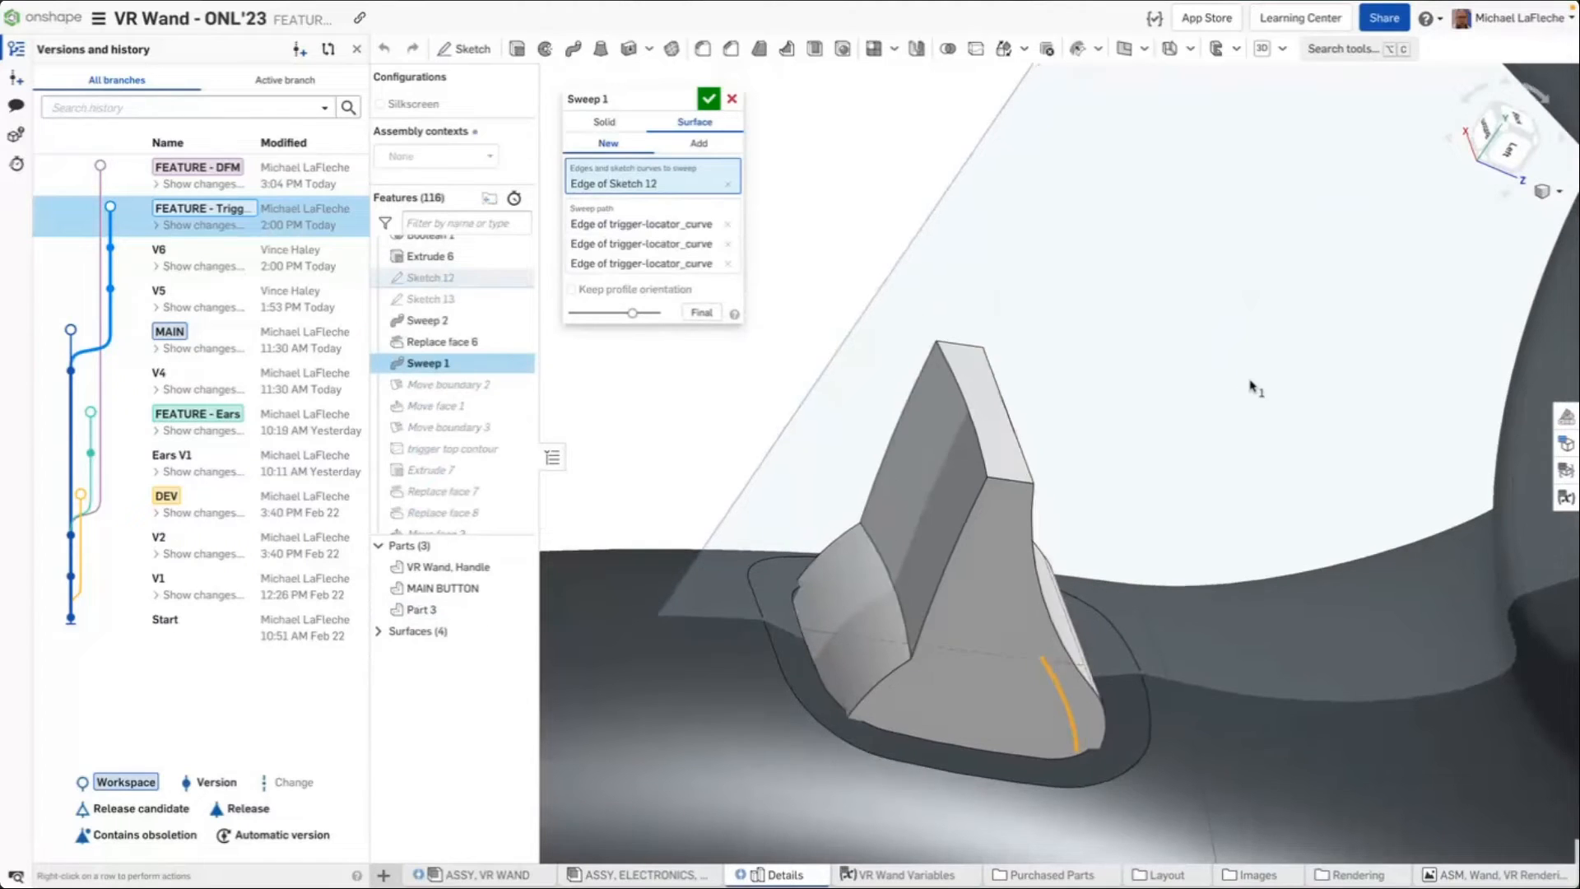
pyautogui.moveTo(1152, 395); pyautogui.dragTo(1212, 395, button='right')
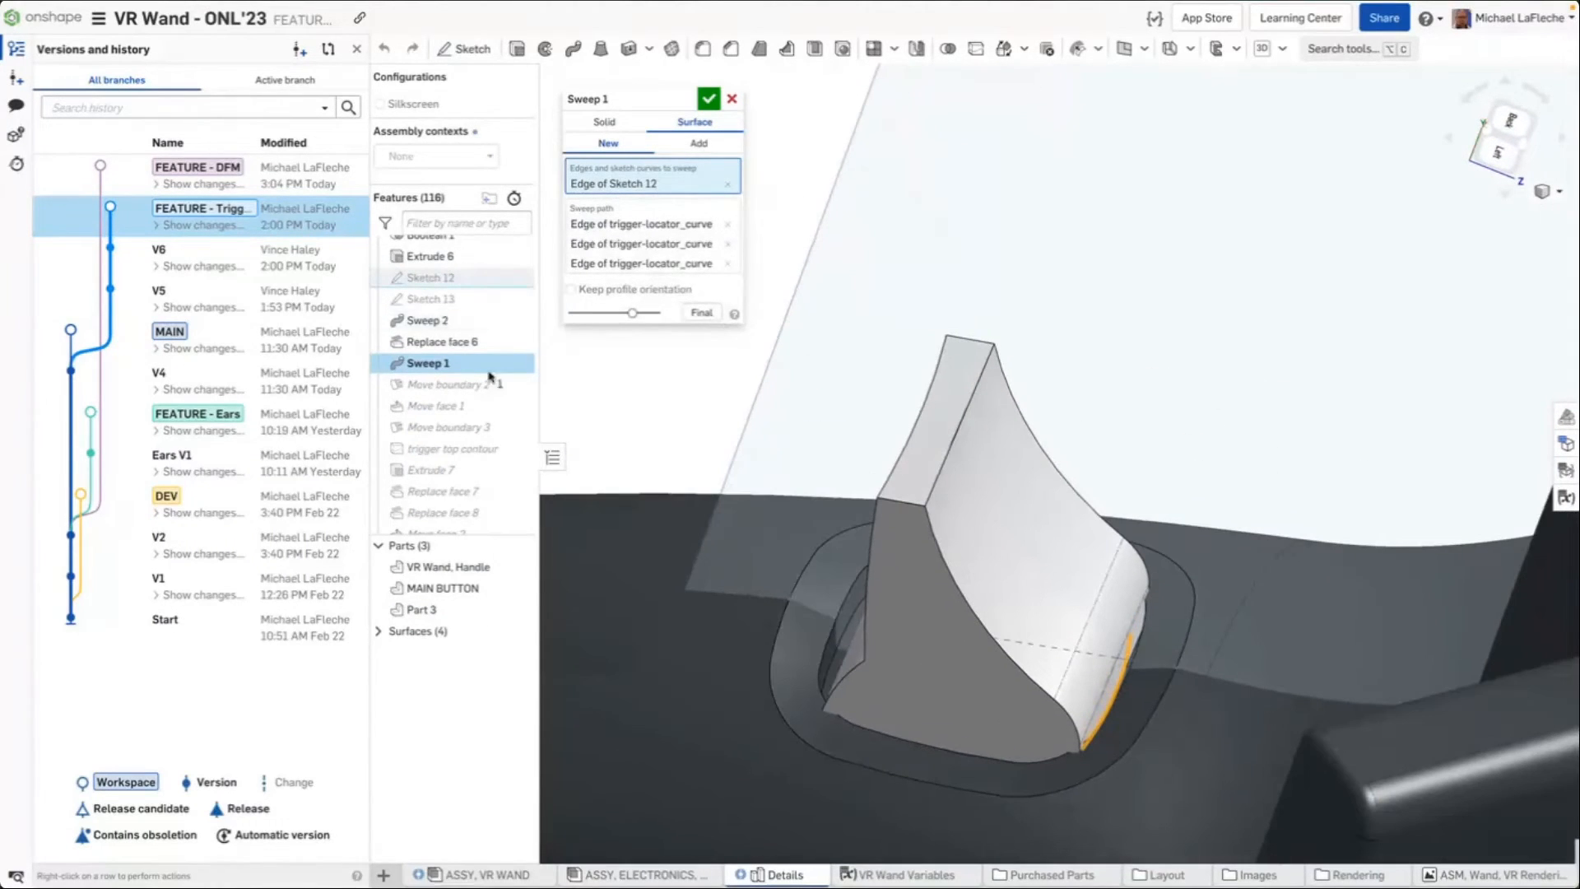
pyautogui.scroll(-6, 452, 469)
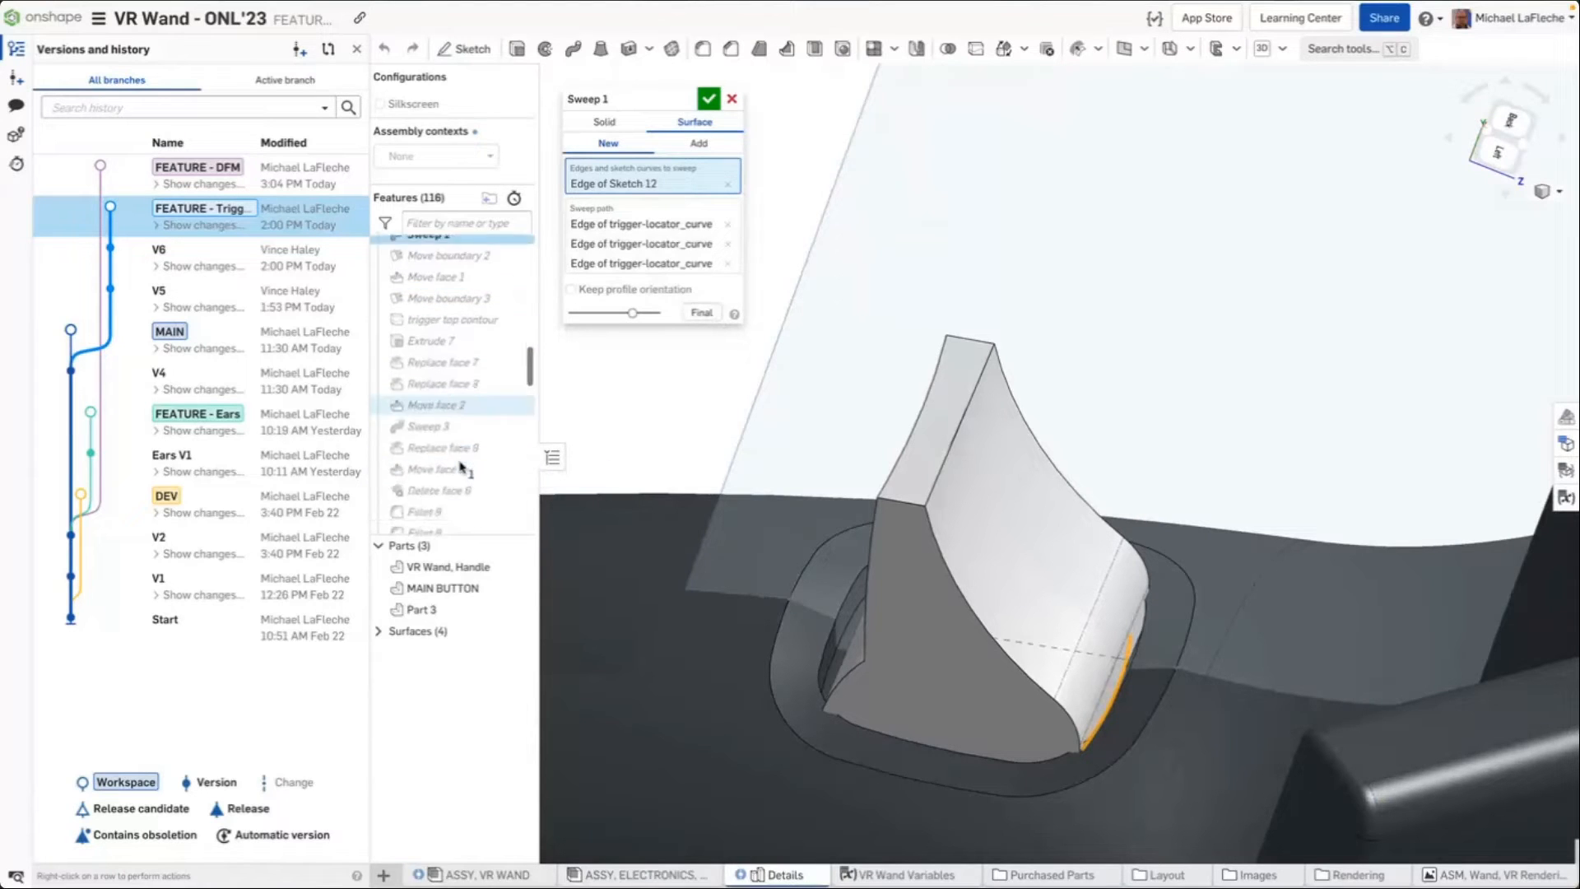
pyautogui.scroll(-6, 459, 461)
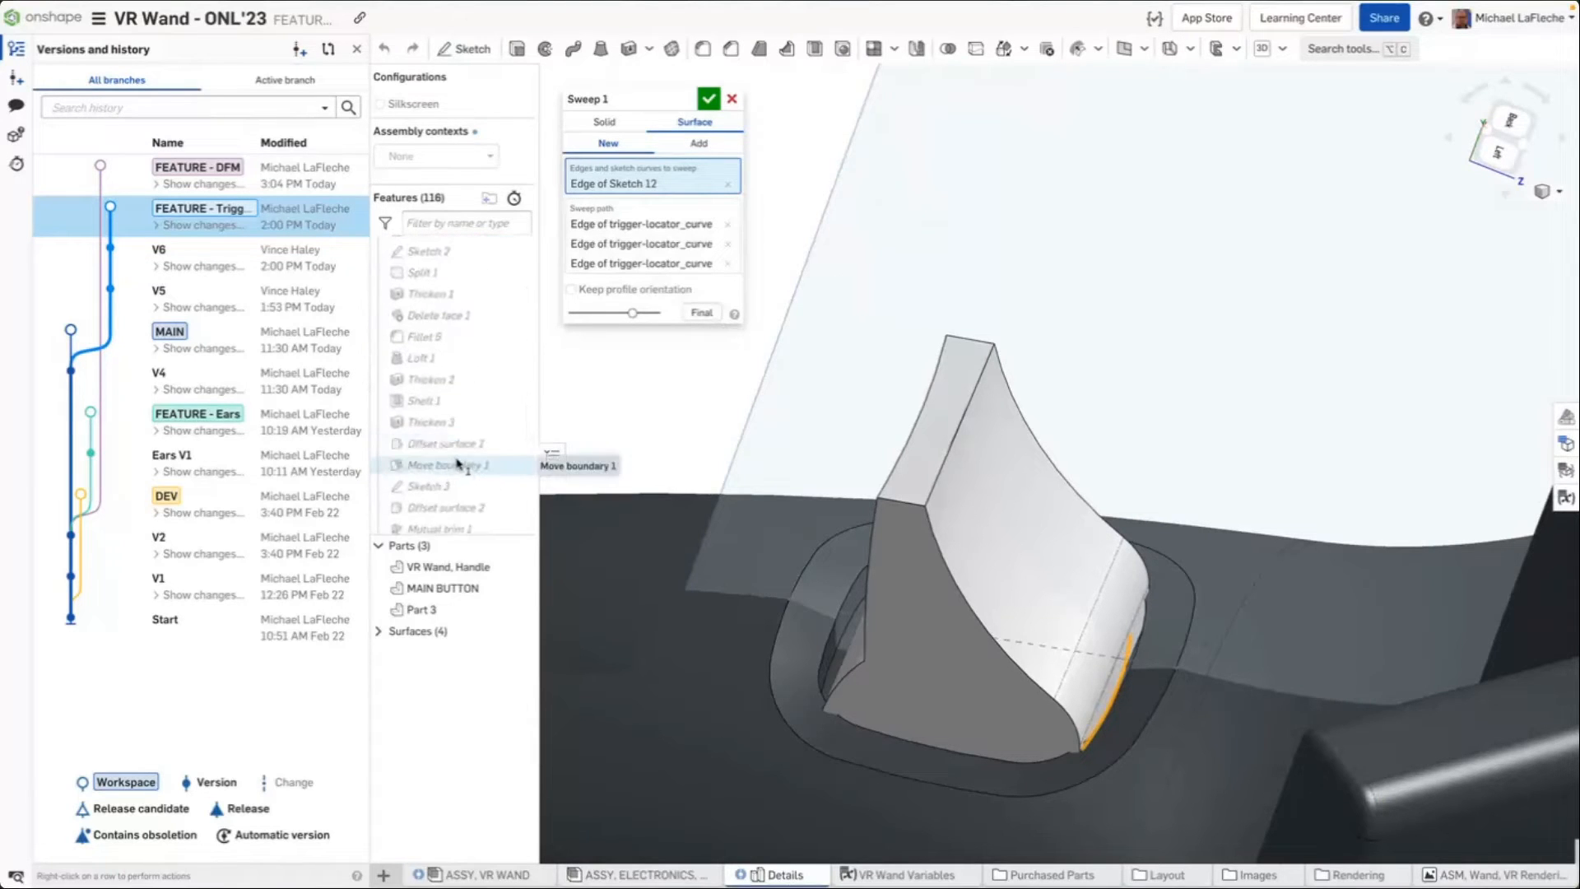
pyautogui.click(731, 99)
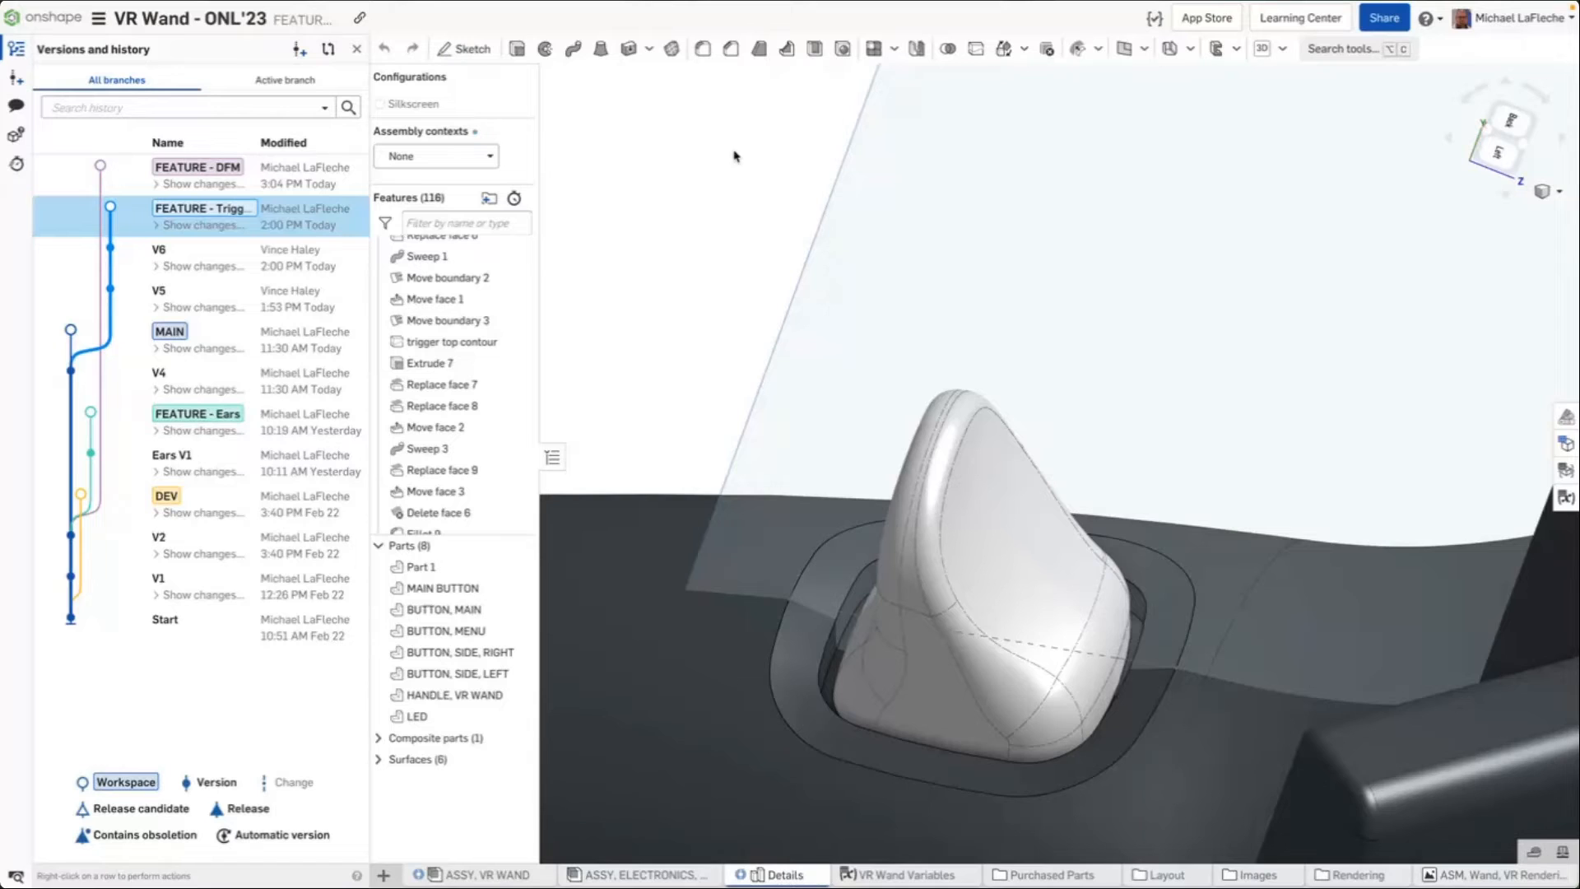
# Open the Appearances panel, inspect the main and menu buttons up close, and close the panel
pyautogui.scroll(-5, 732, 269)
pyautogui.scroll(2, 893, 417)
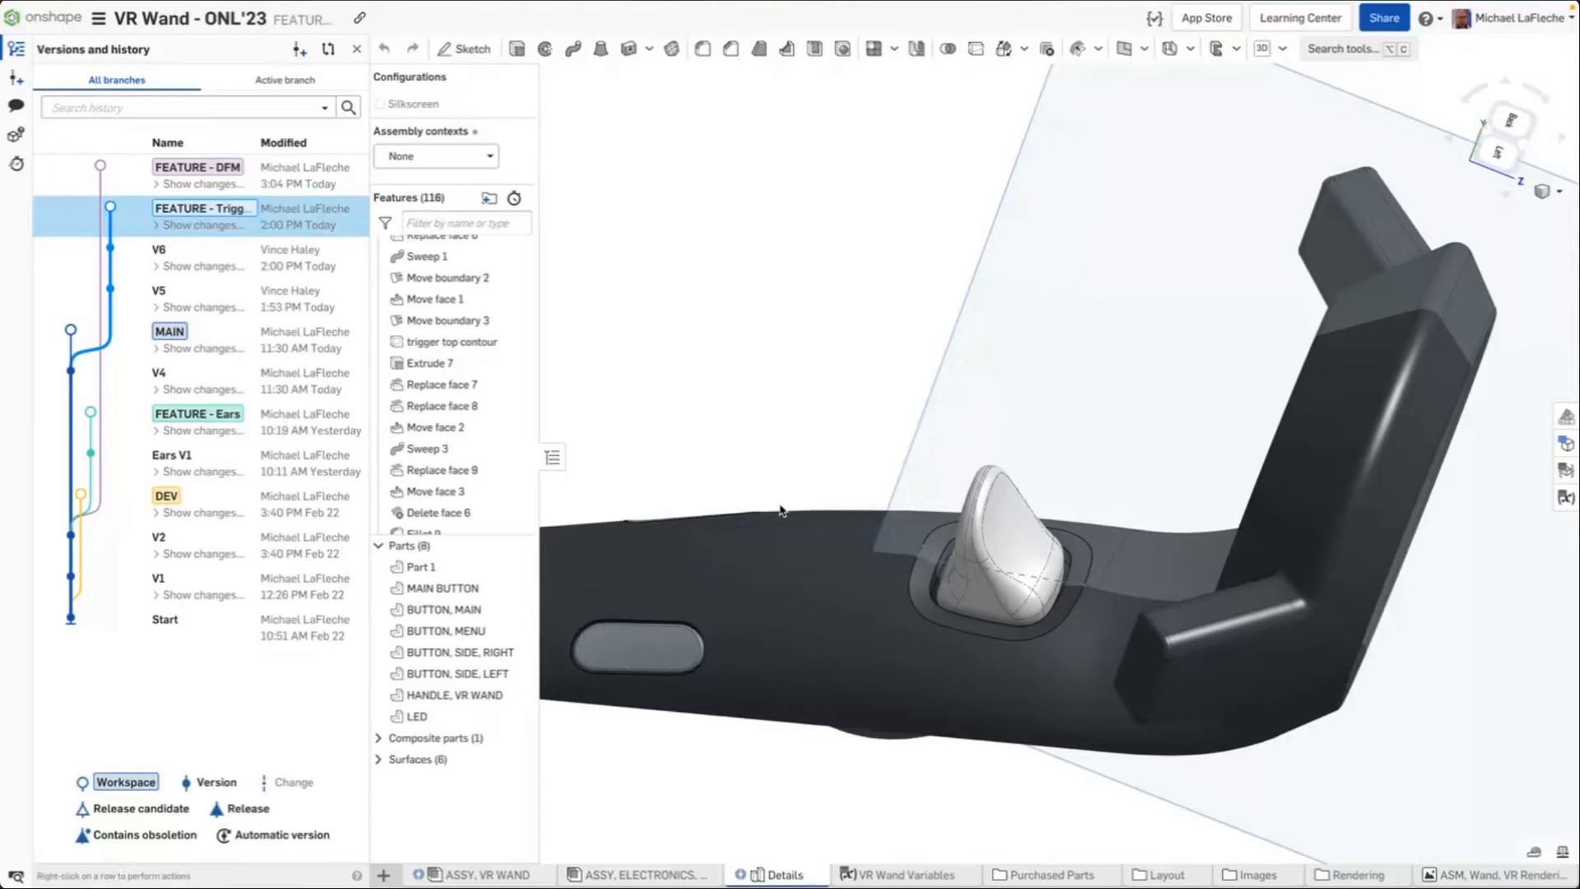
pyautogui.moveTo(938, 156); pyautogui.dragTo(1202, 518, button='right')
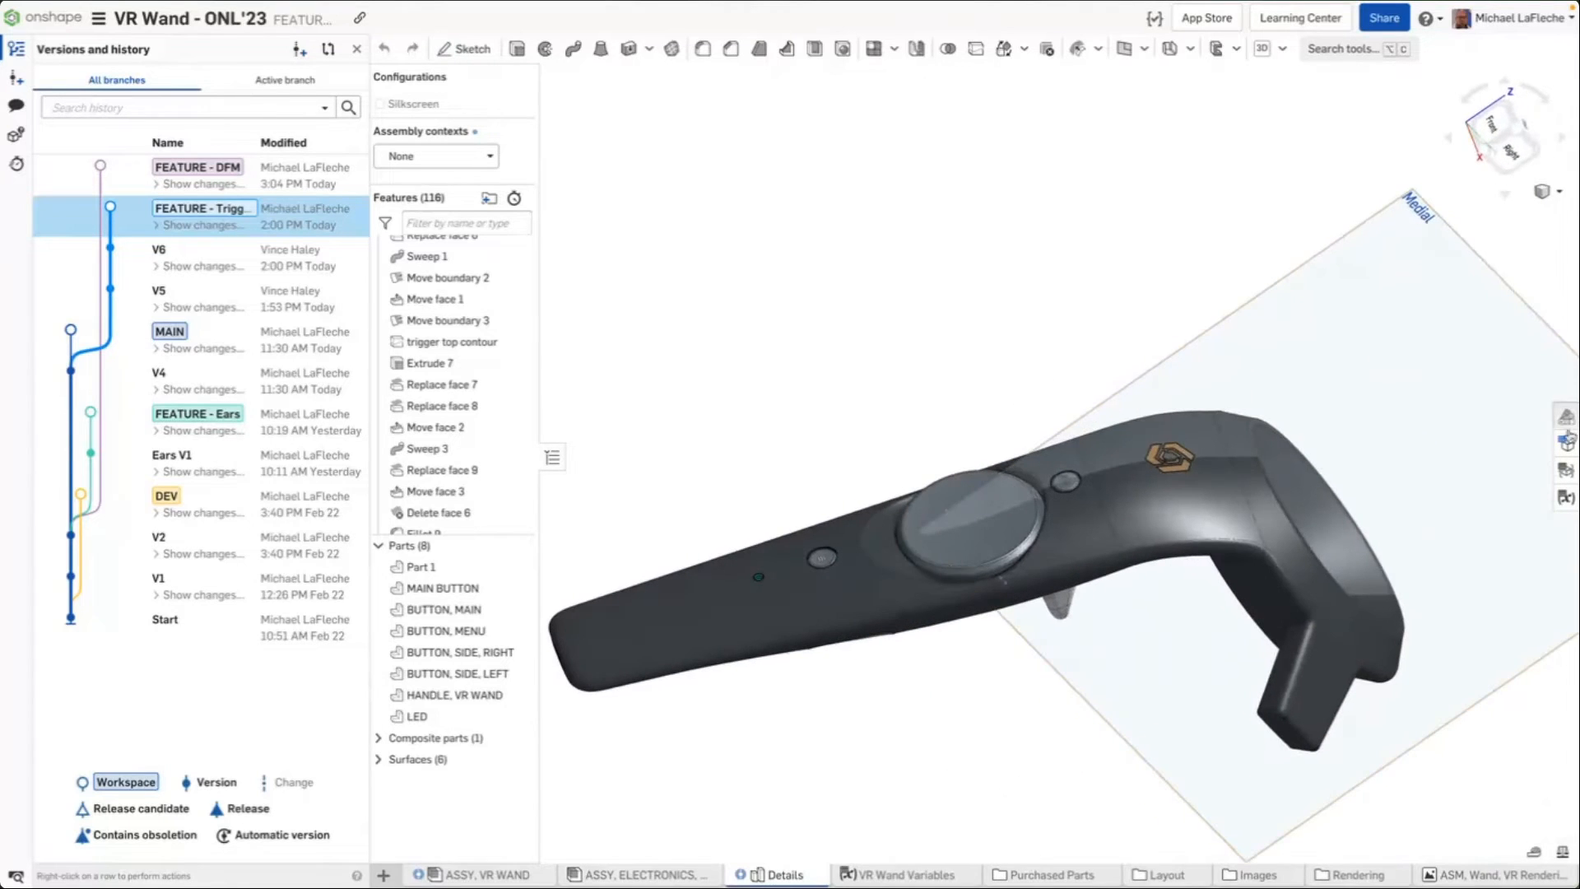
pyautogui.click(1566, 416)
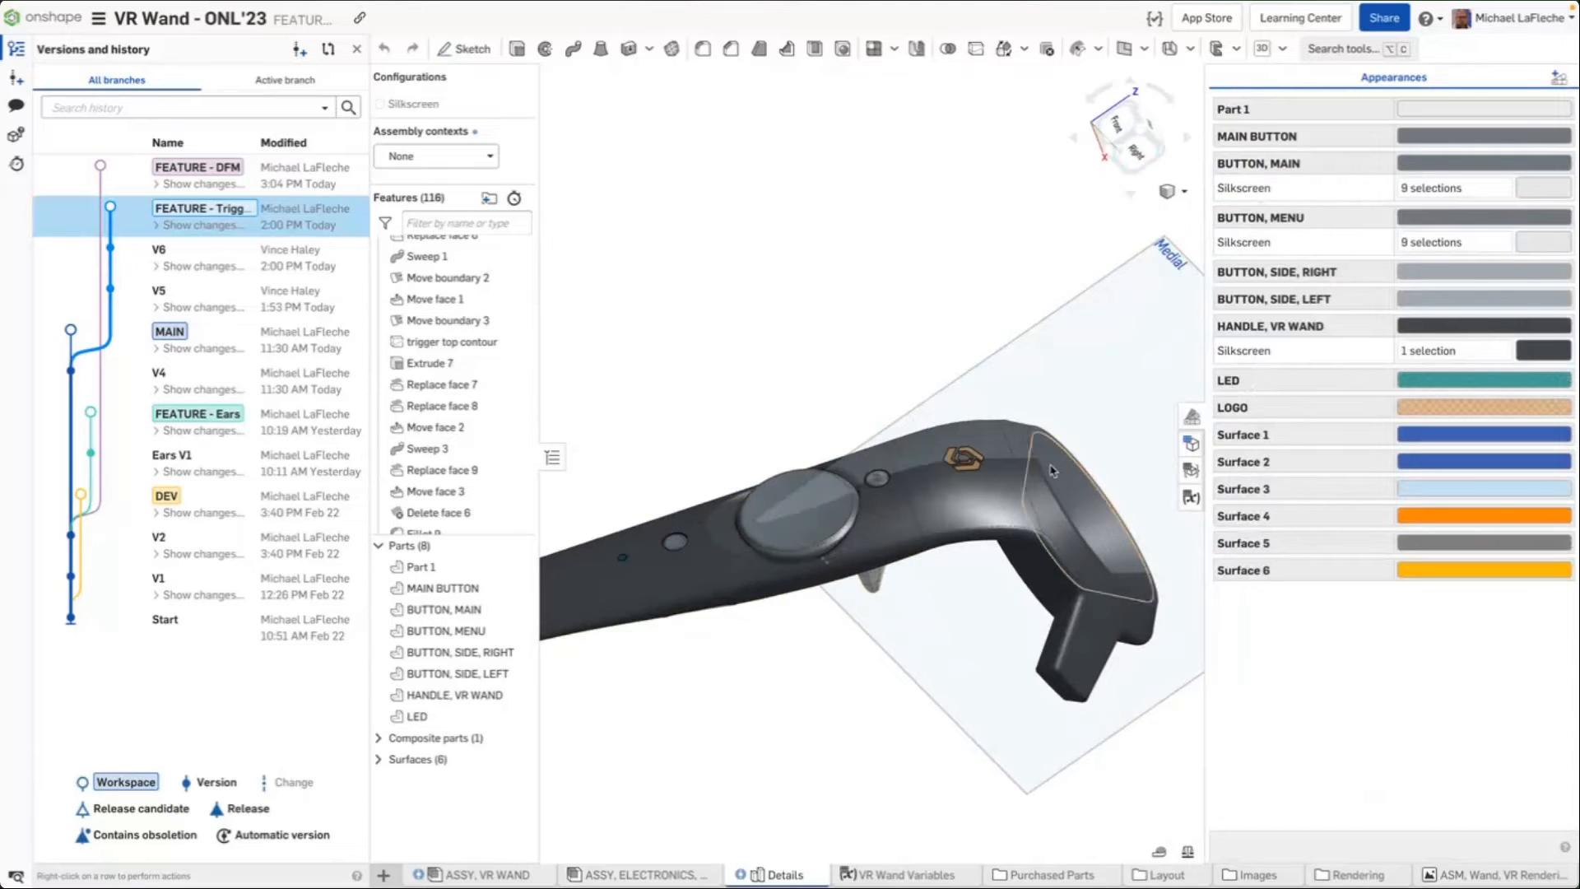
pyautogui.scroll(5, 680, 545)
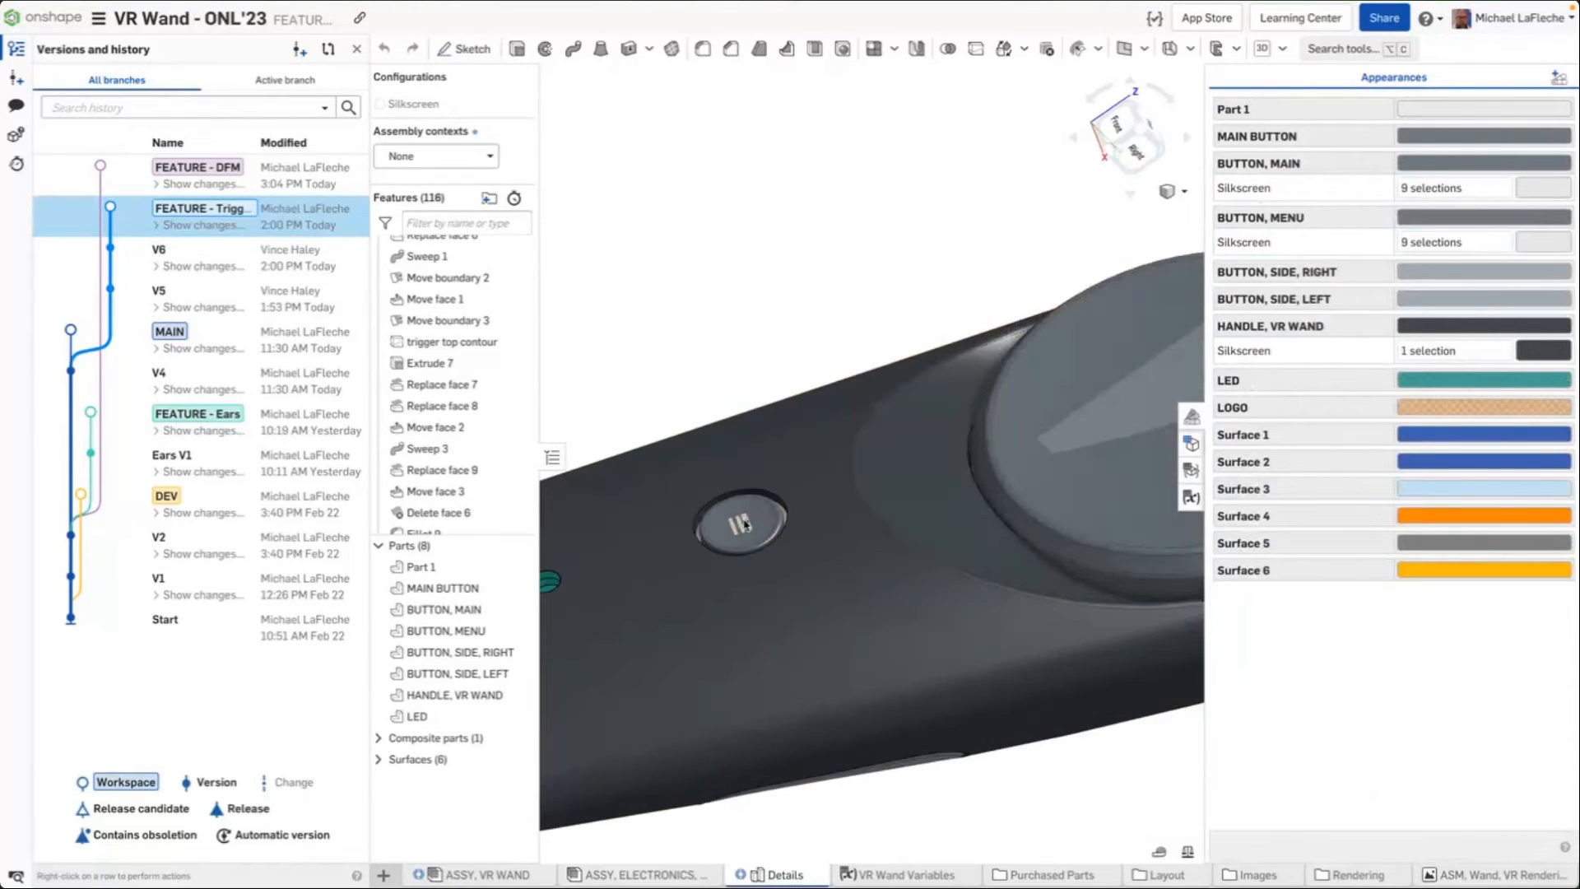
pyautogui.moveTo(1029, 493); pyautogui.dragTo(553, 629, button='middle')
pyautogui.moveTo(1015, 462); pyautogui.dragTo(564, 634, button='middle')
pyautogui.moveTo(736, 692); pyautogui.dragTo(1158, 521, button='middle')
pyautogui.moveTo(963, 469); pyautogui.dragTo(1269, 362, button='middle')
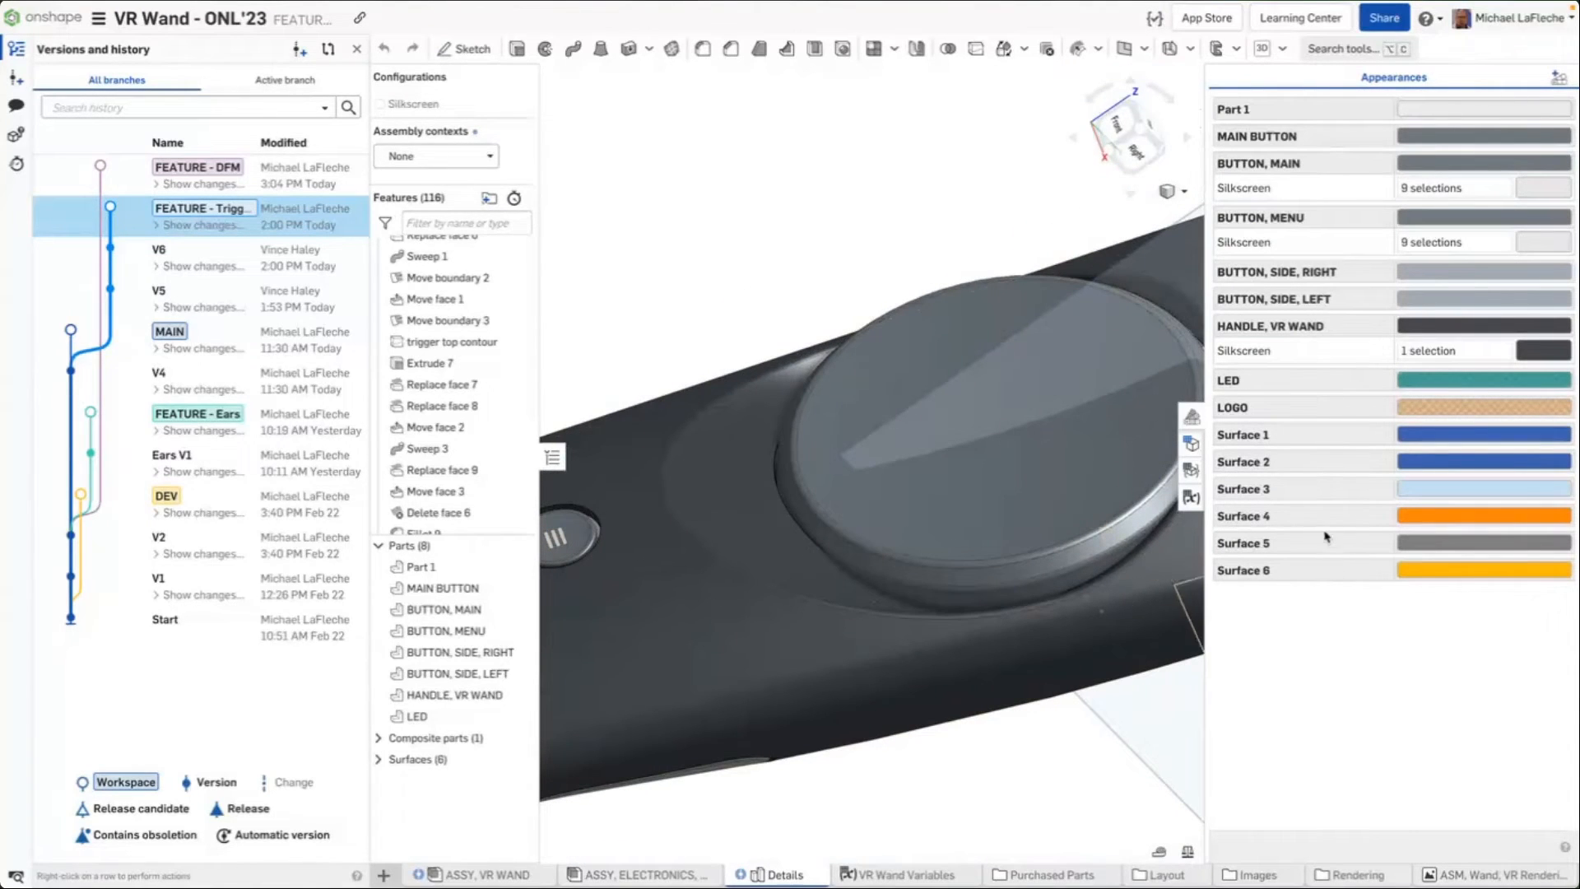
pyautogui.click(1192, 439)
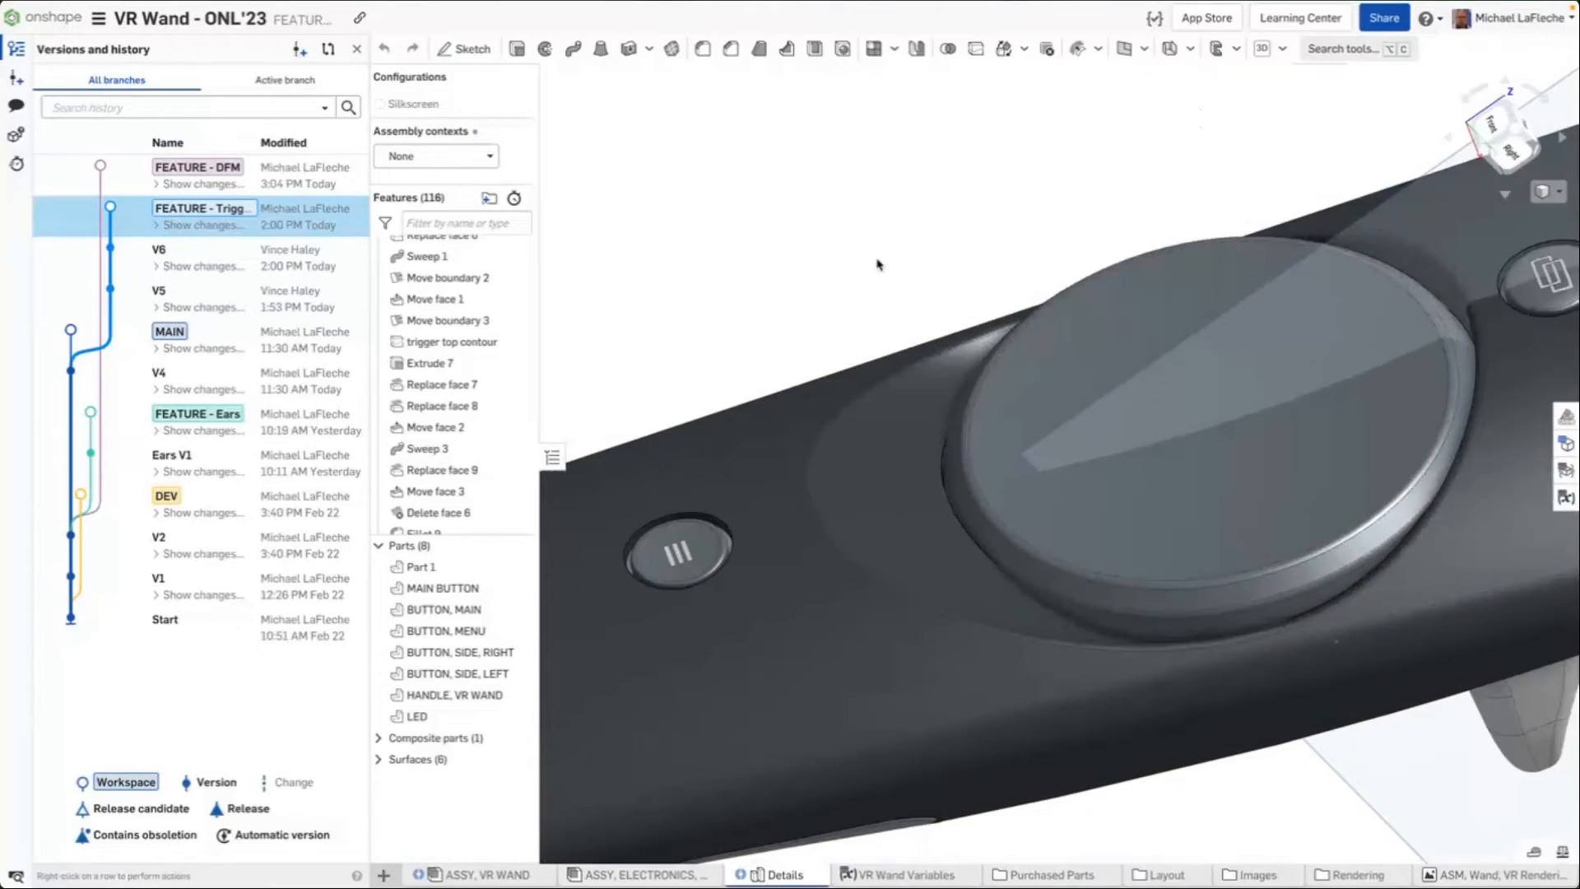
# Open the VR Wand Variables tab
pyautogui.scroll(-3, 882, 270)
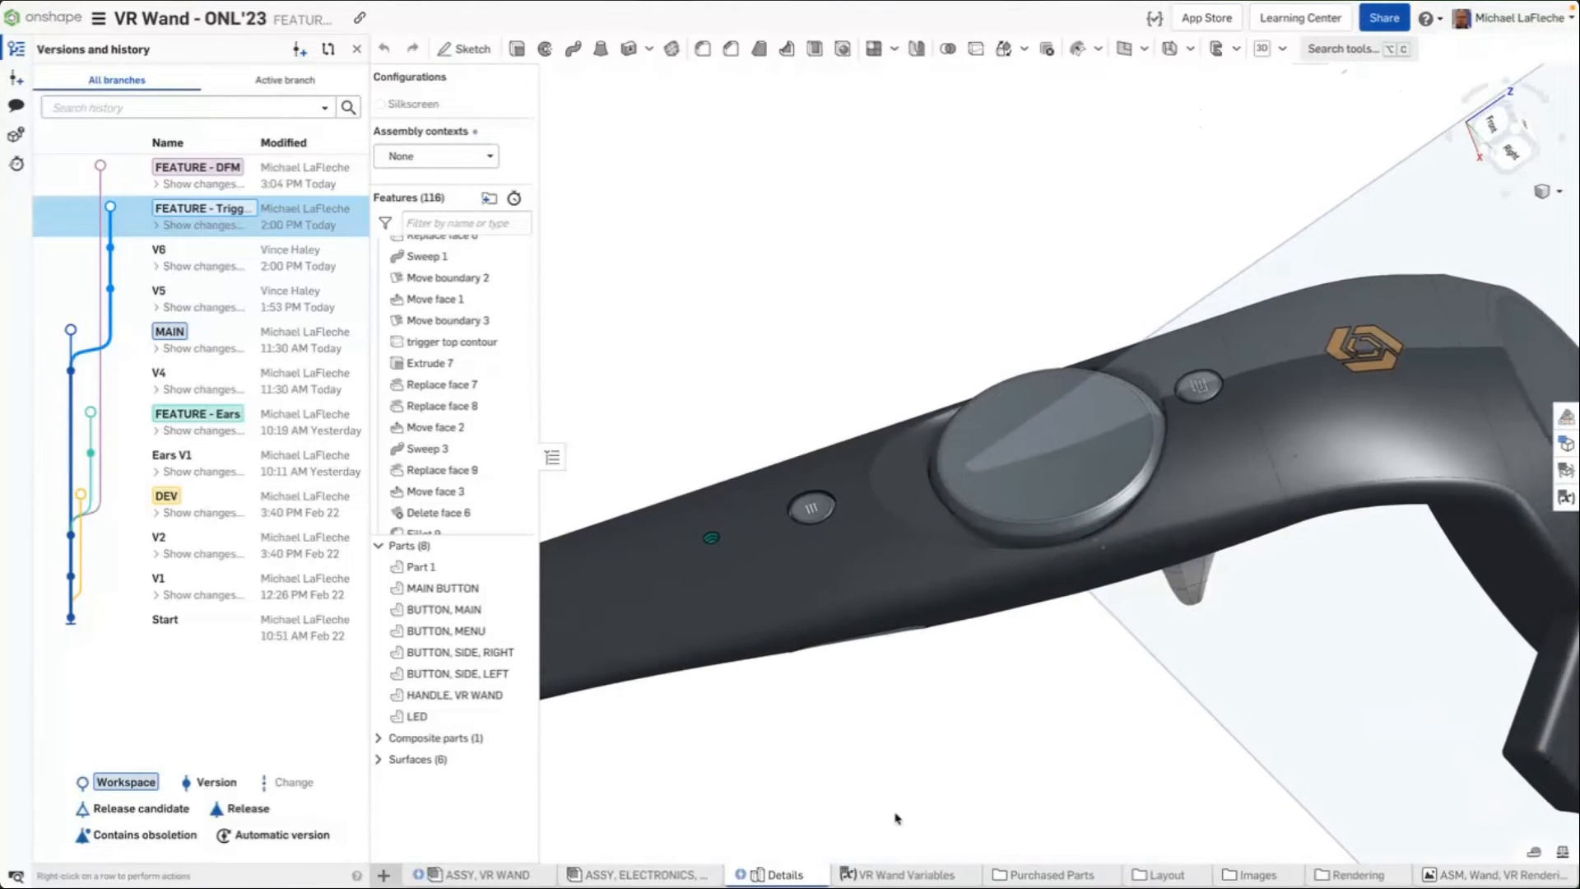
pyautogui.click(888, 875)
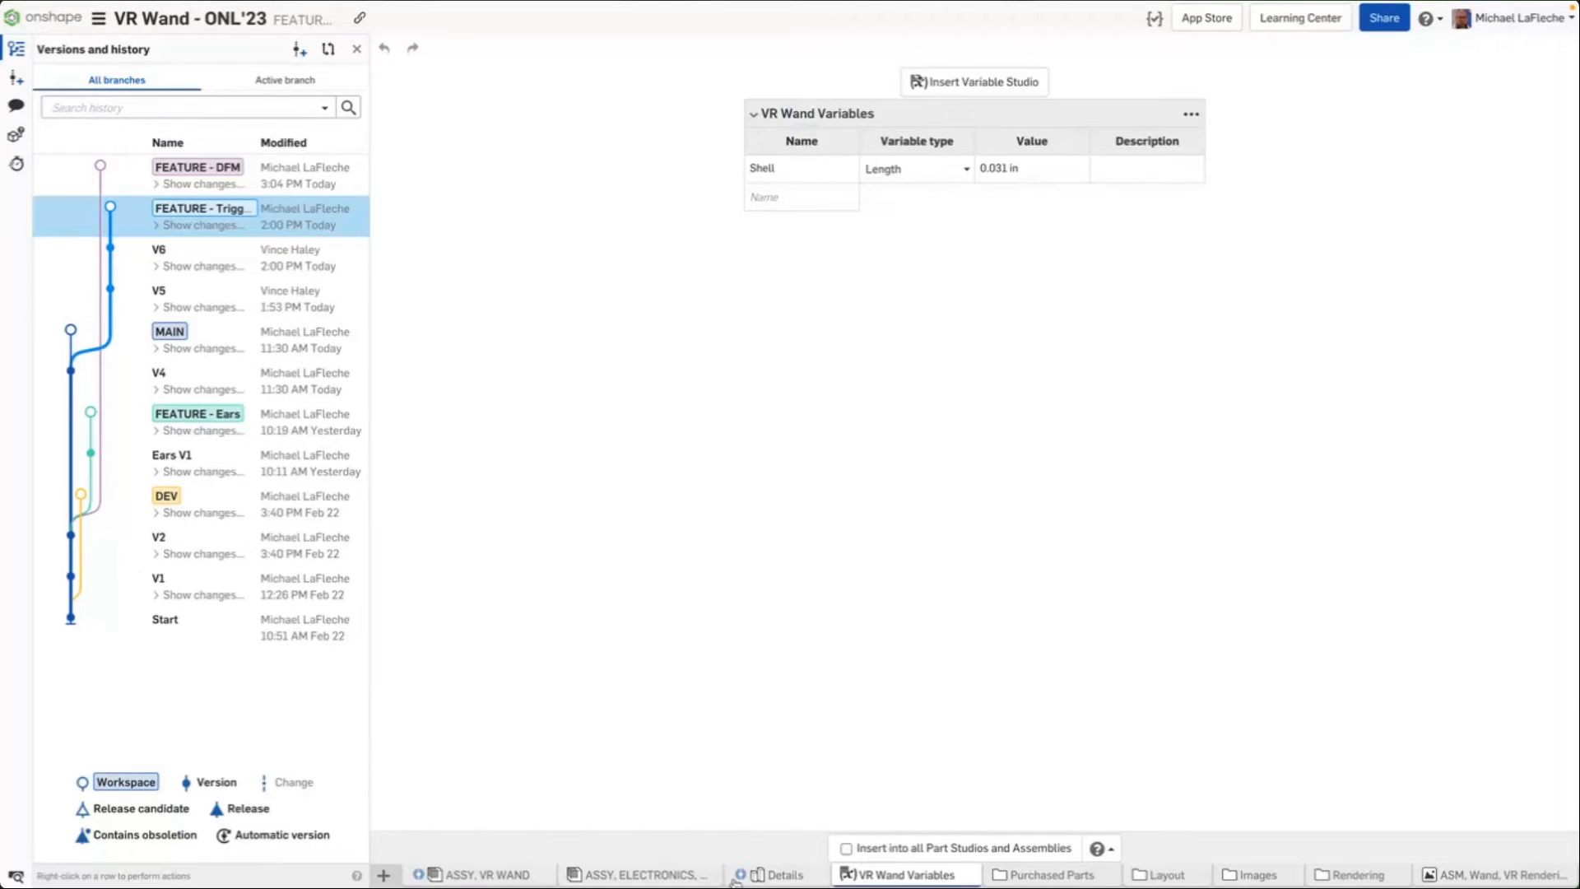
# Open the ASM, Wand, VR Rendering tab and close the Versions and history panel
pyautogui.click(1491, 875)
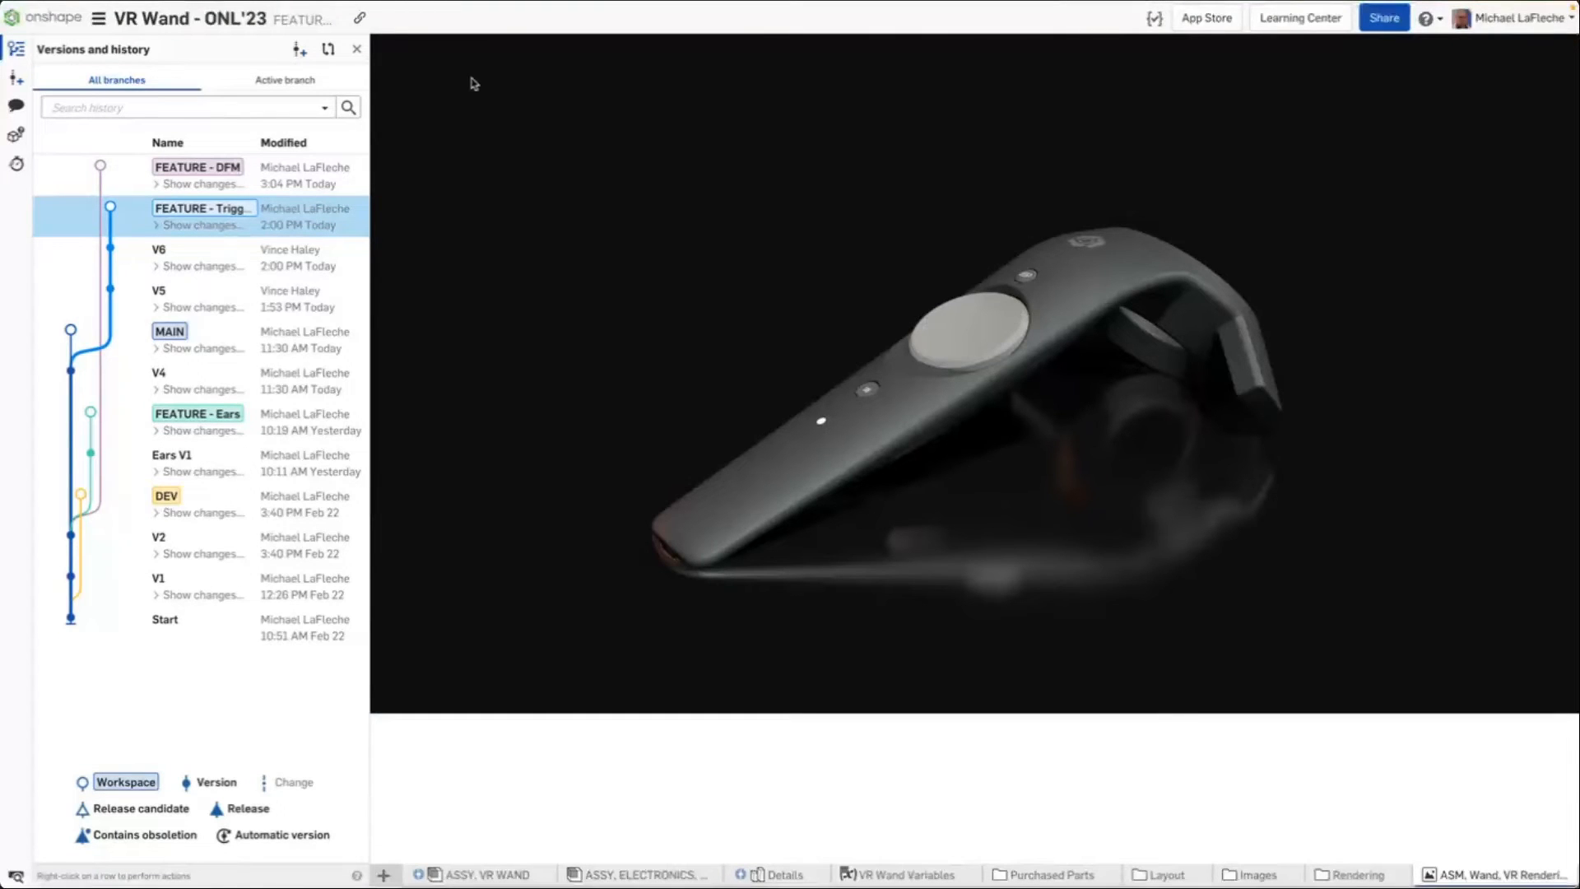
pyautogui.click(356, 48)
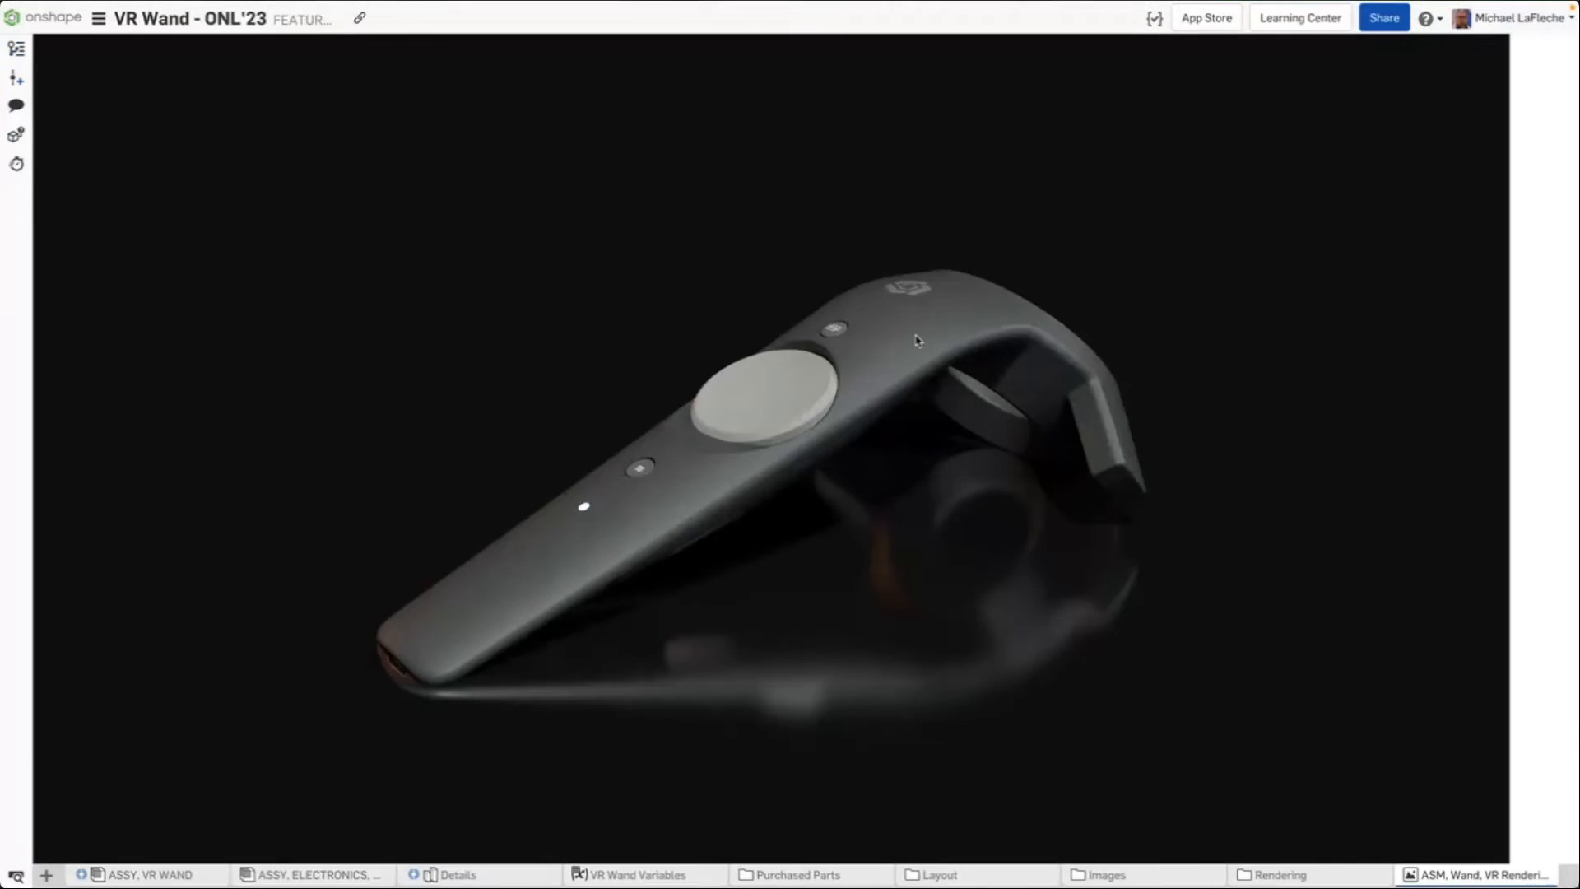
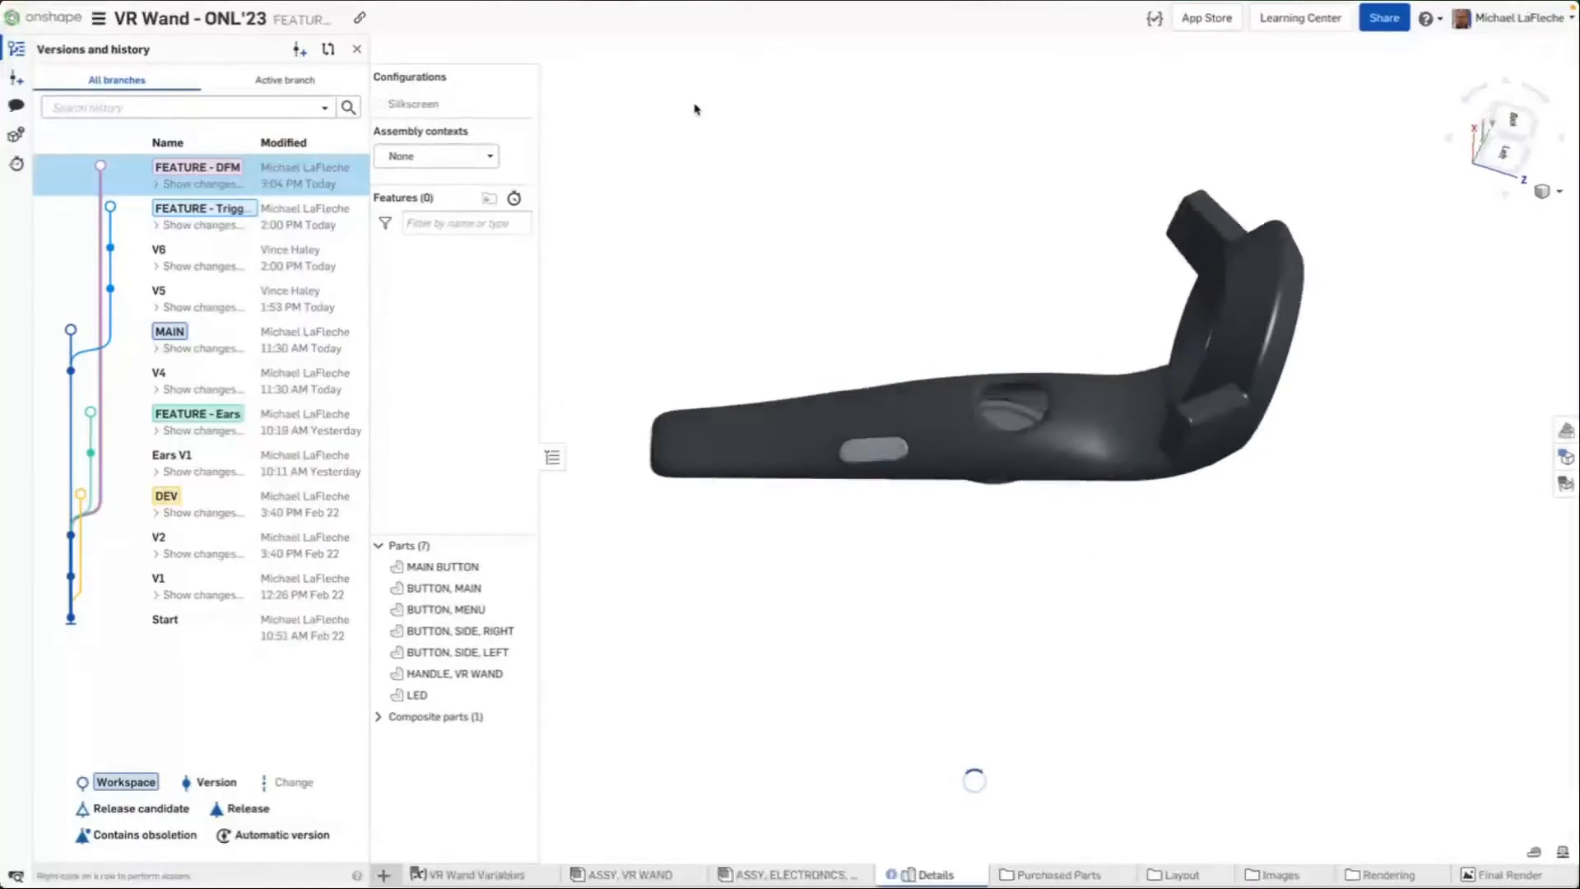
# Open the DEV Part Studio and inspect a face of the wand's front surface
pyautogui.click(1157, 876)
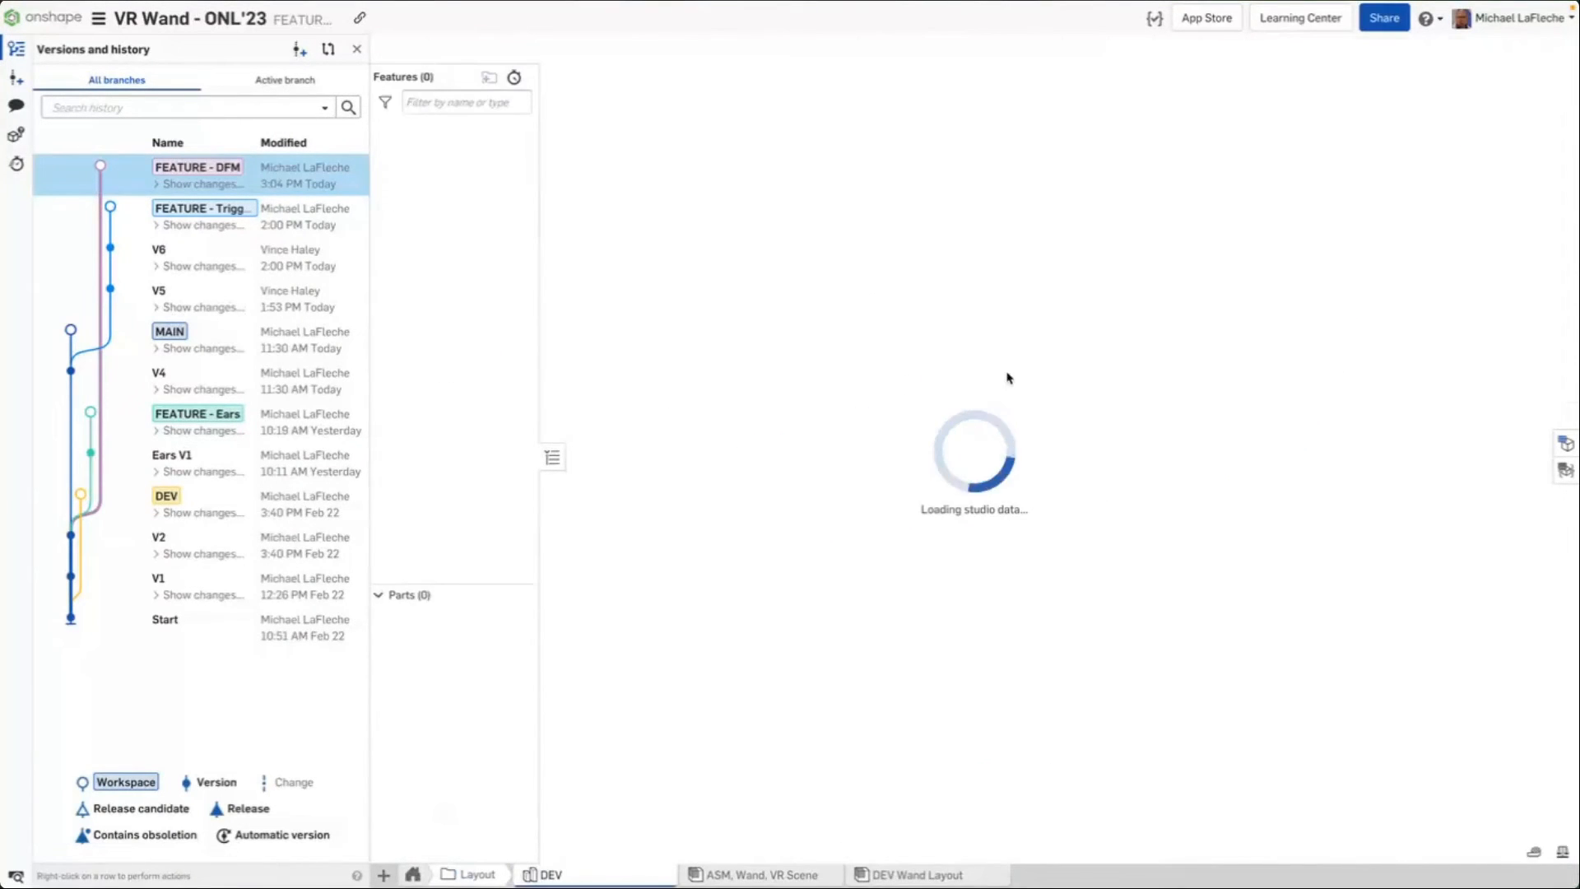
pyautogui.moveTo(899, 416); pyautogui.dragTo(936, 204, button='right')
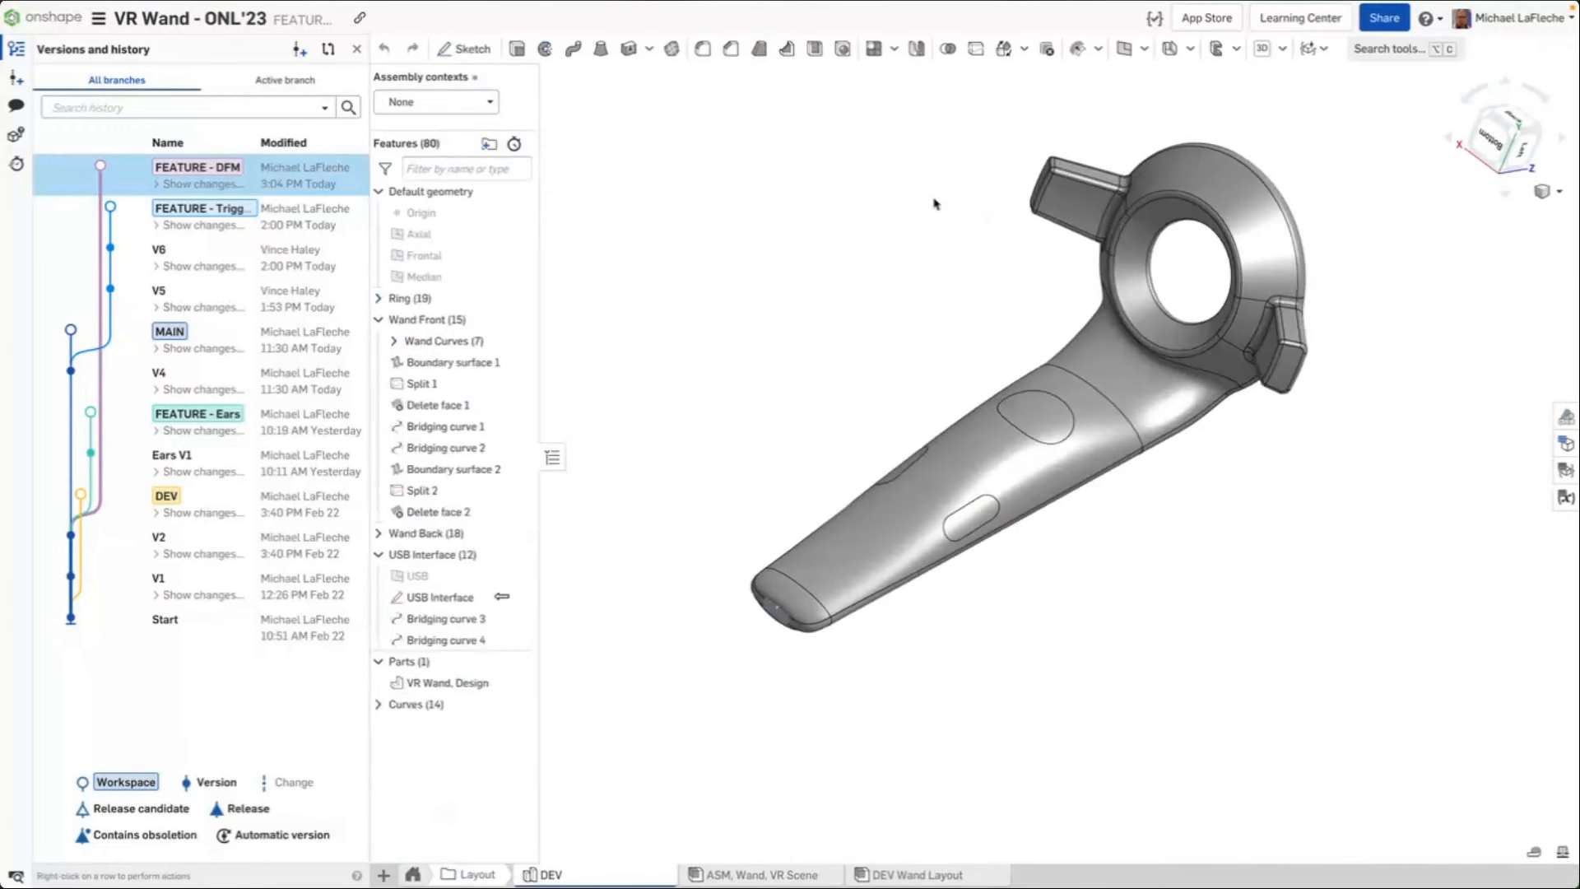
pyautogui.scroll(5, 952, 531)
pyautogui.click(892, 456)
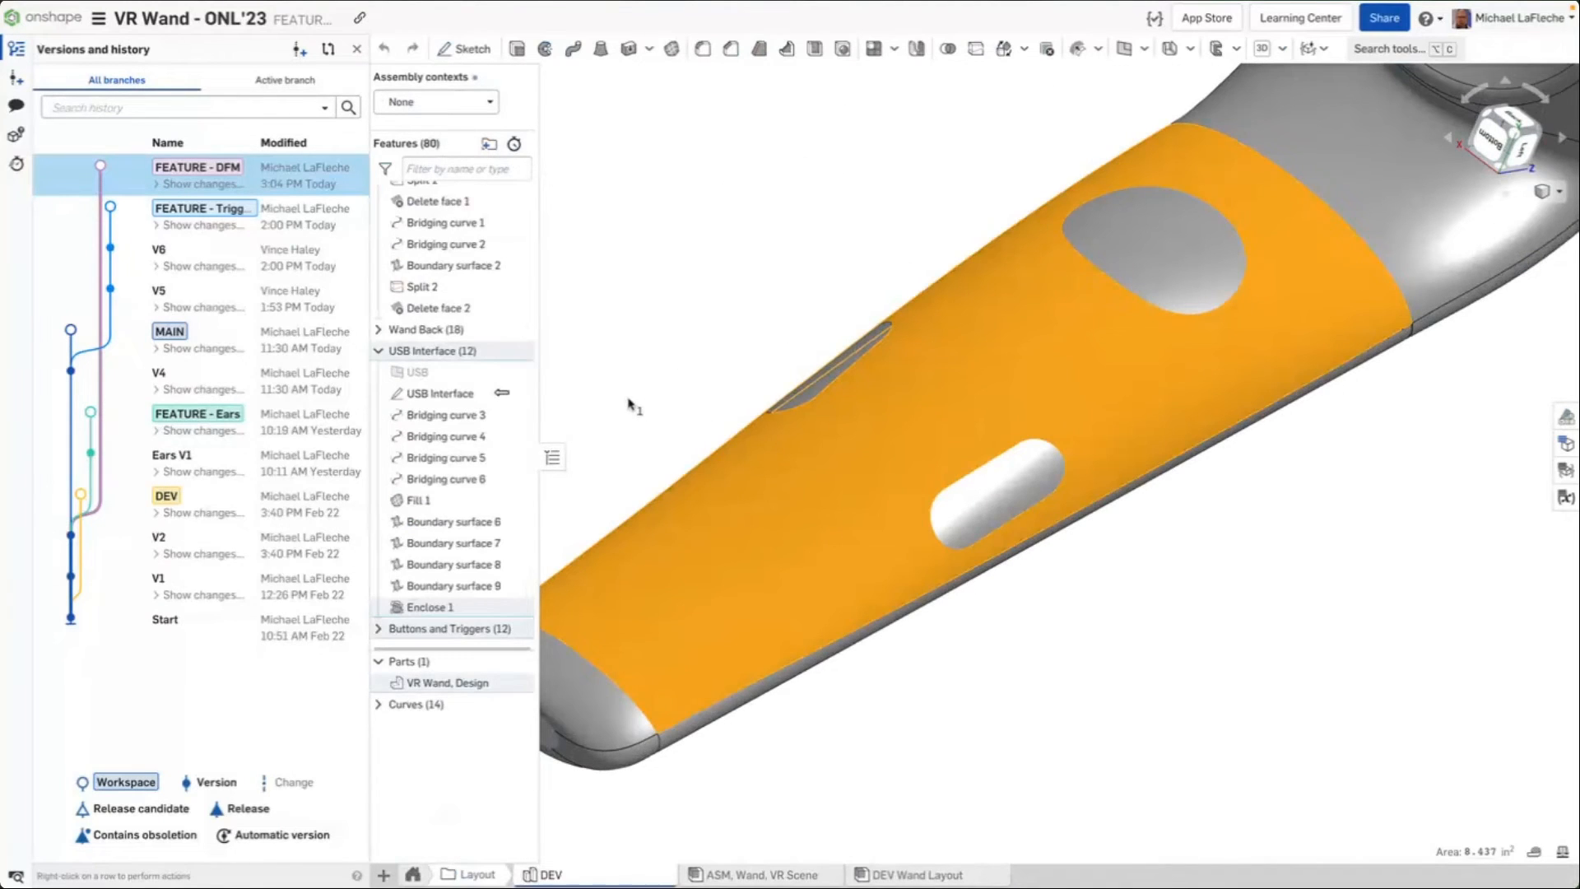
pyautogui.click(630, 405)
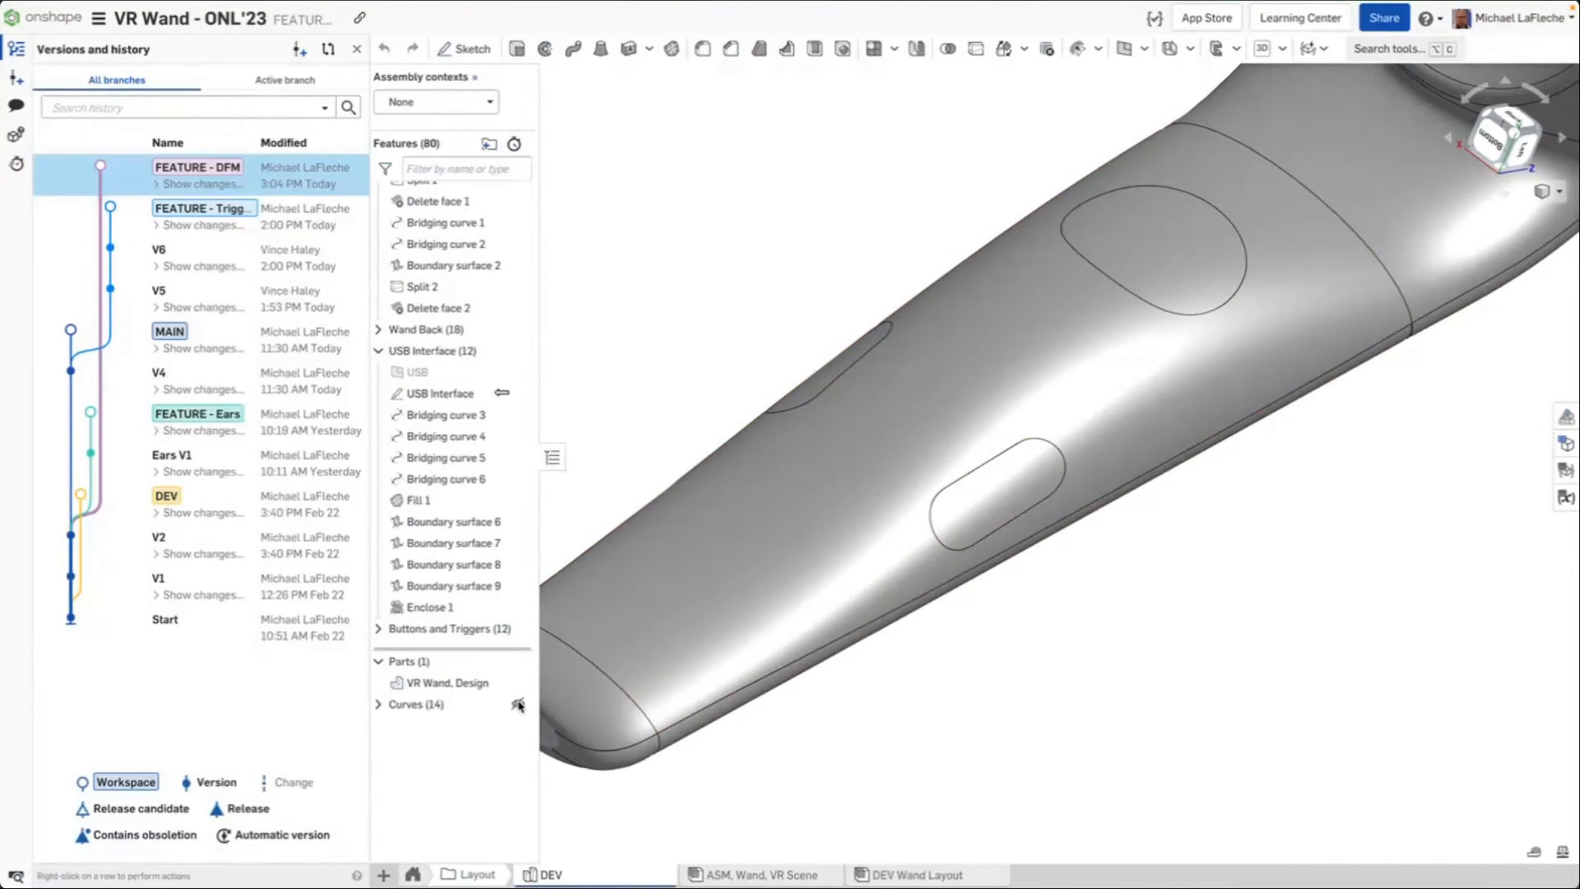
# Roll the feature list back to before the USB Interface features, expand the Wand Back folder and fit the view
pyautogui.rightClick(455, 483)
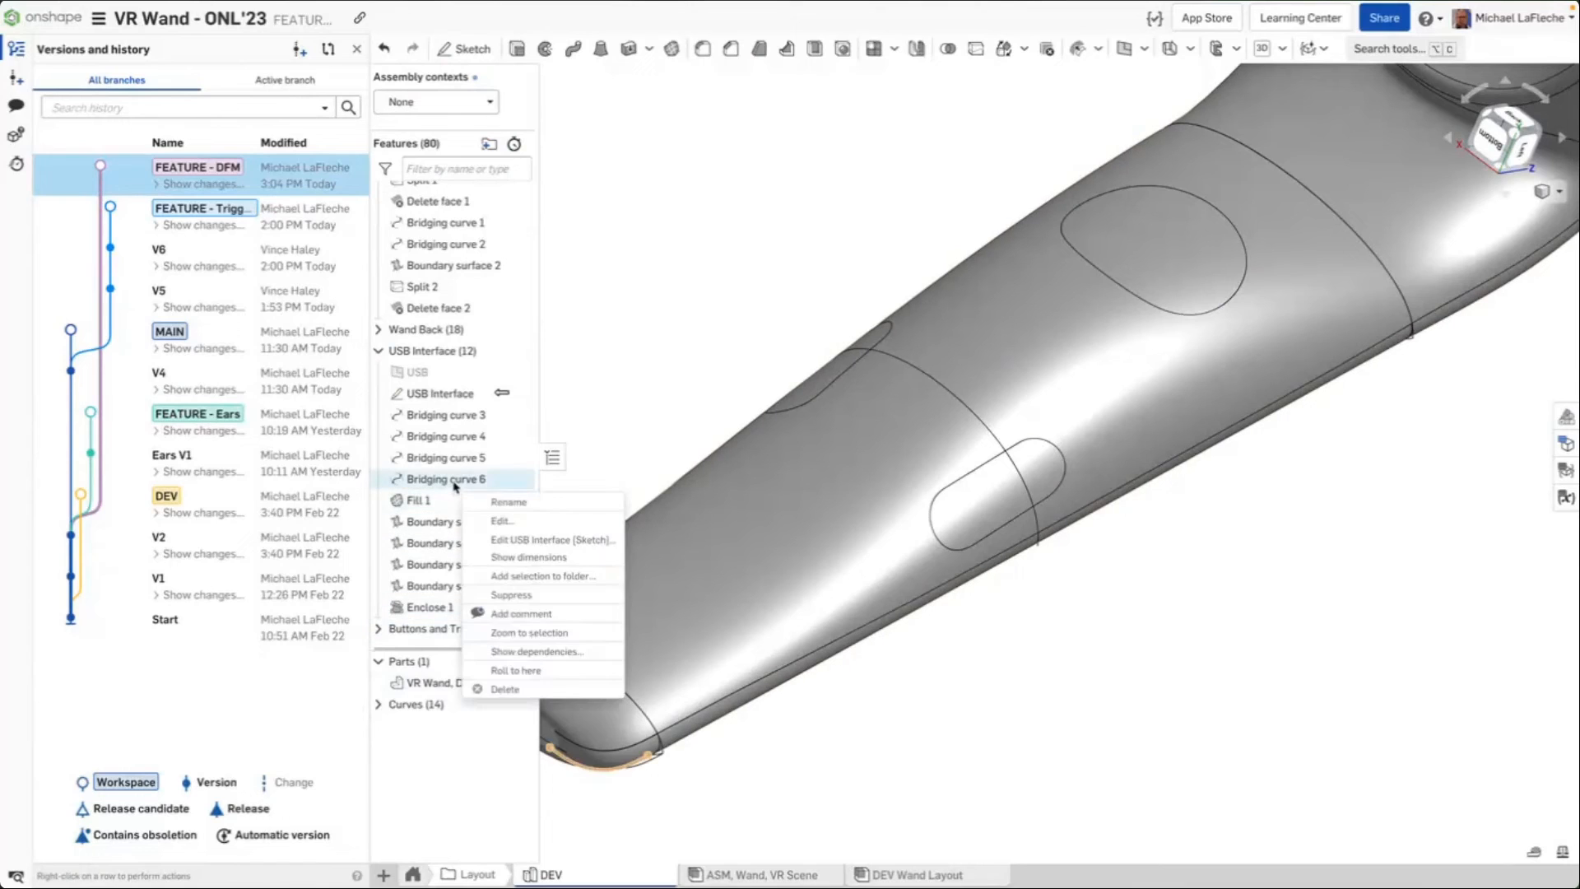
pyautogui.rightClick(444, 354)
pyautogui.click(503, 396)
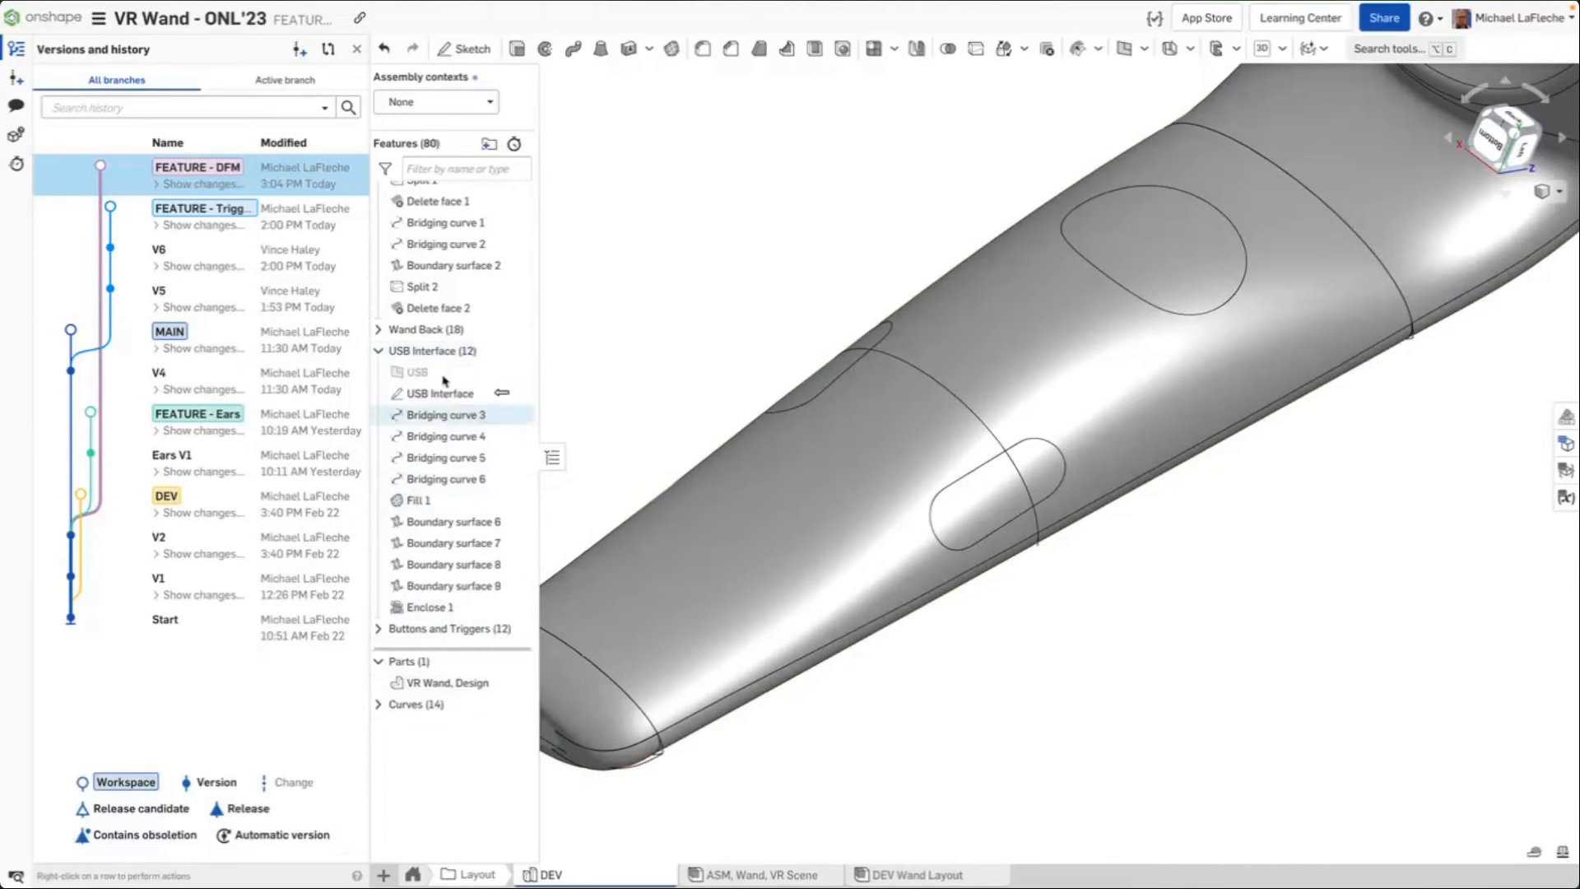
pyautogui.click(379, 329)
pyautogui.press('f')
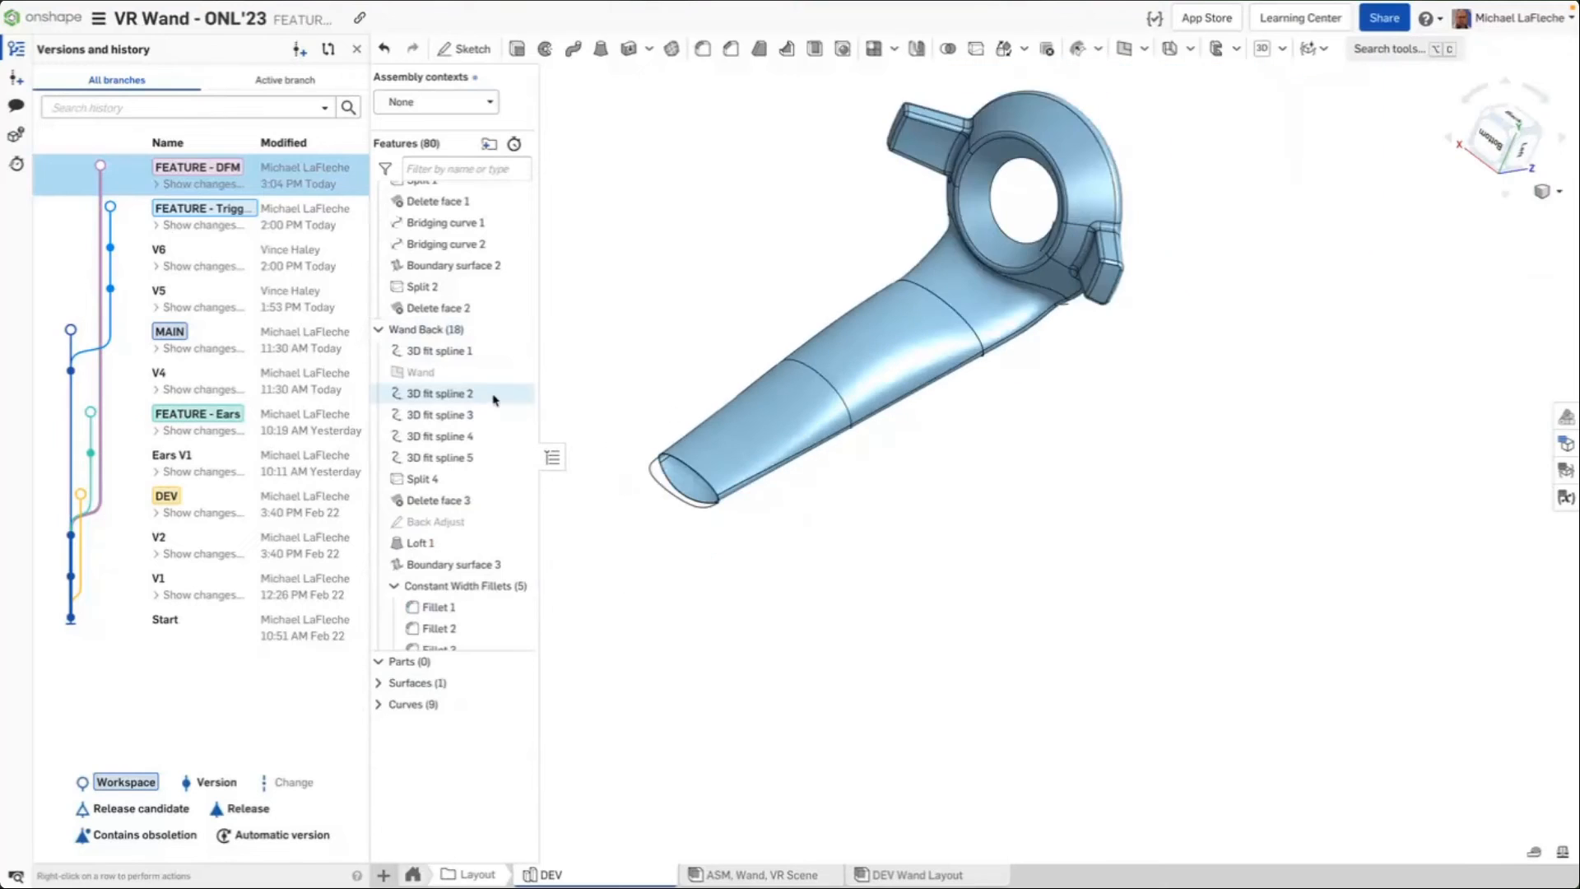
# Edit the Back Adjust sketch and drag its spline control point to reshape the wand's back
pyautogui.moveTo(998, 528)
pyautogui.mouseDown(button='right')
pyautogui.moveTo(888, 275)
pyautogui.moveTo(977, 265)
pyautogui.moveTo(1009, 520)
pyautogui.mouseUp(button='right')
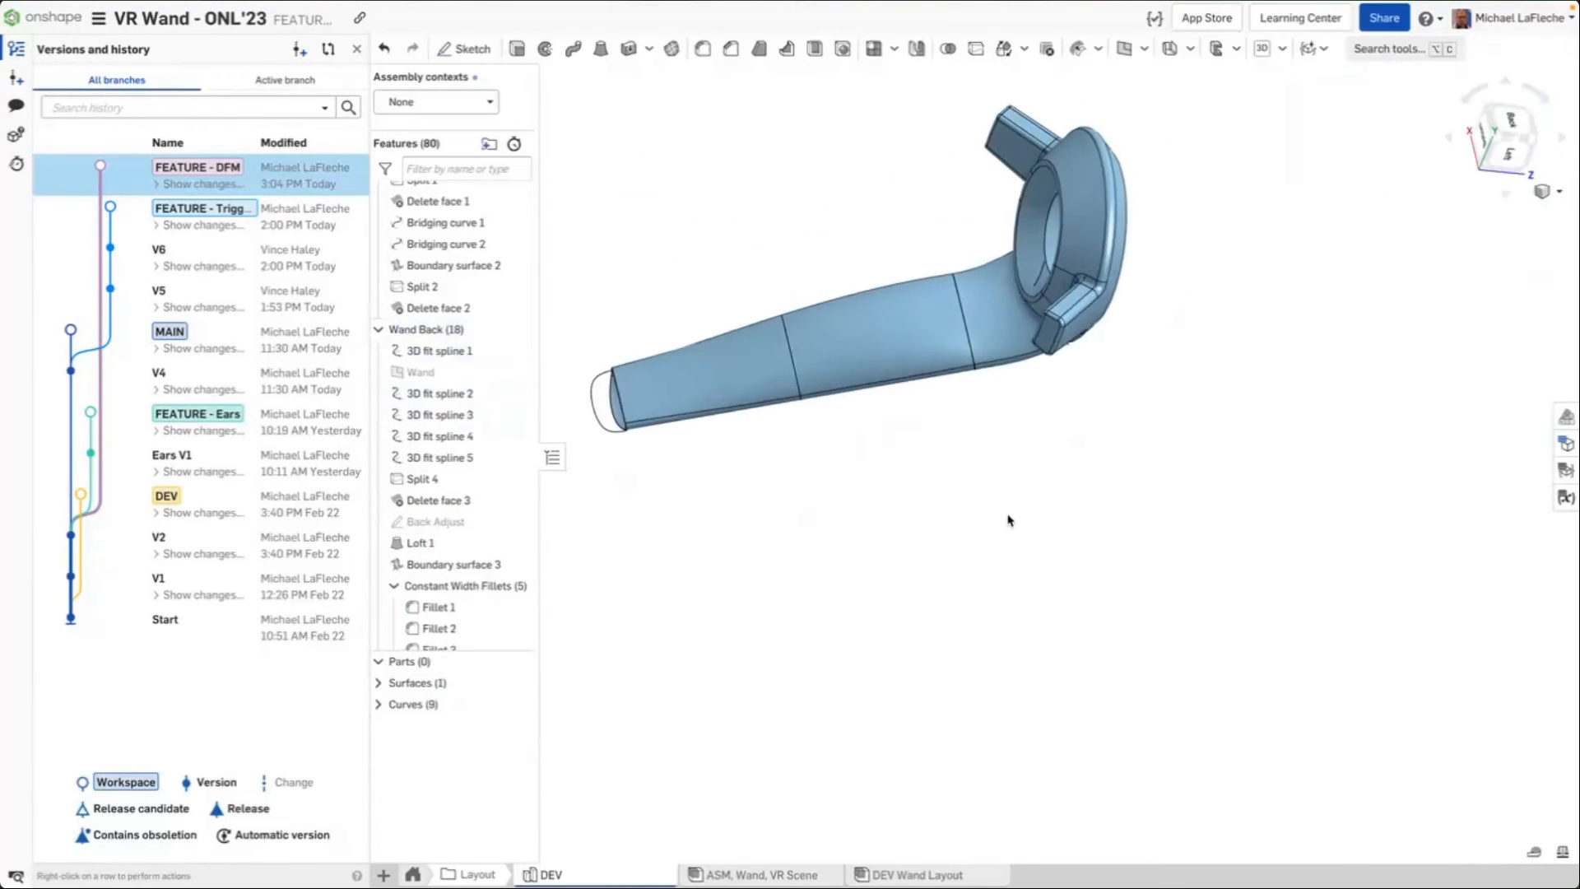
pyautogui.moveTo(678, 282); pyautogui.dragTo(758, 365, button='middle')
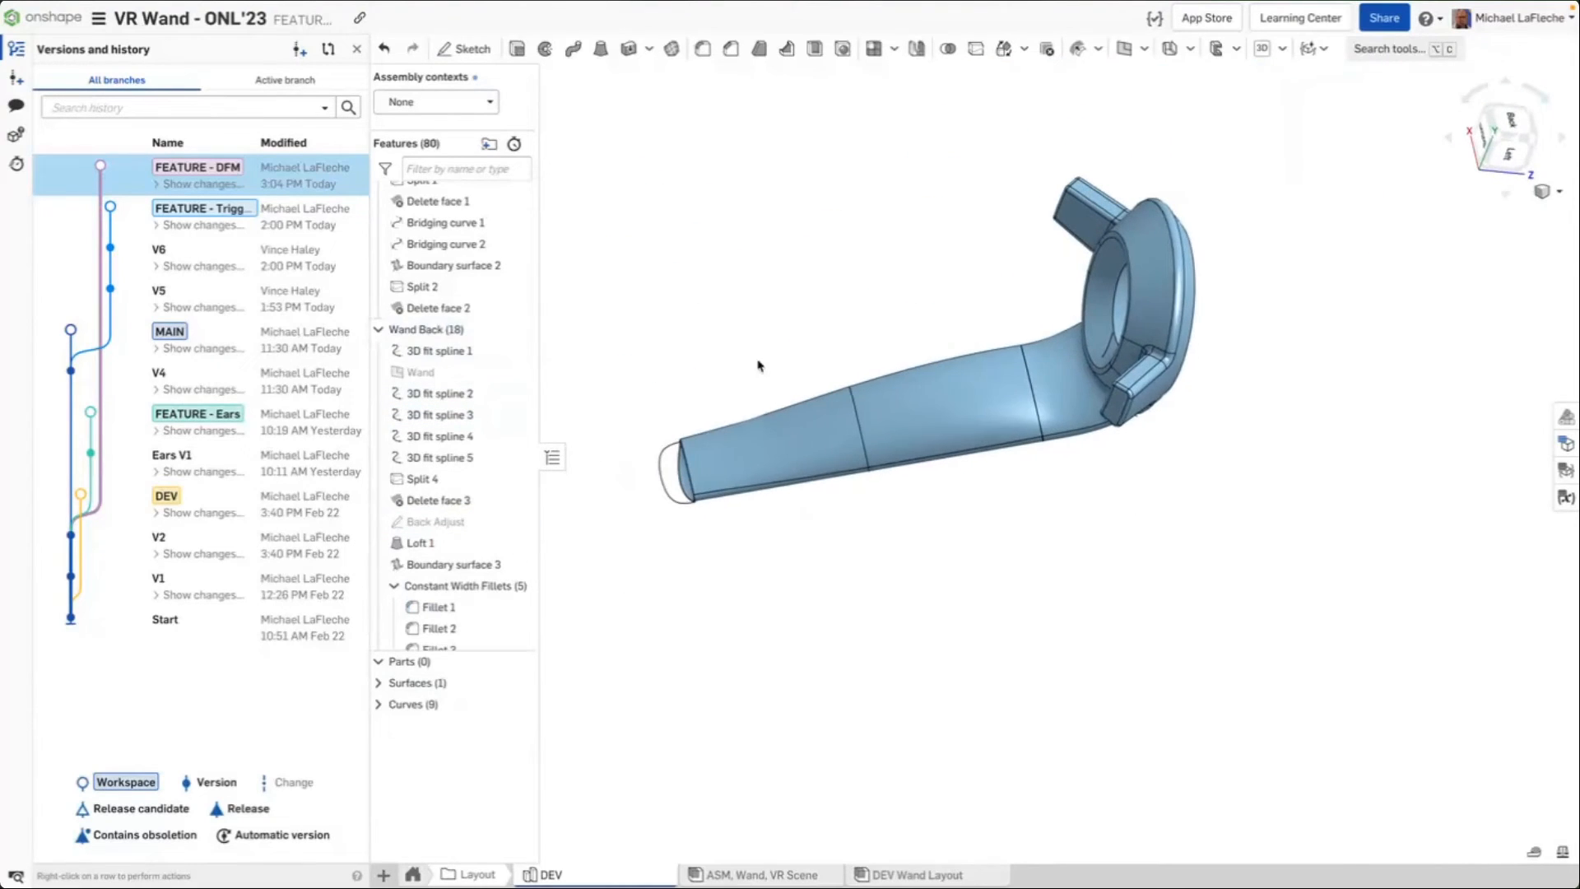
pyautogui.doubleClick(452, 524)
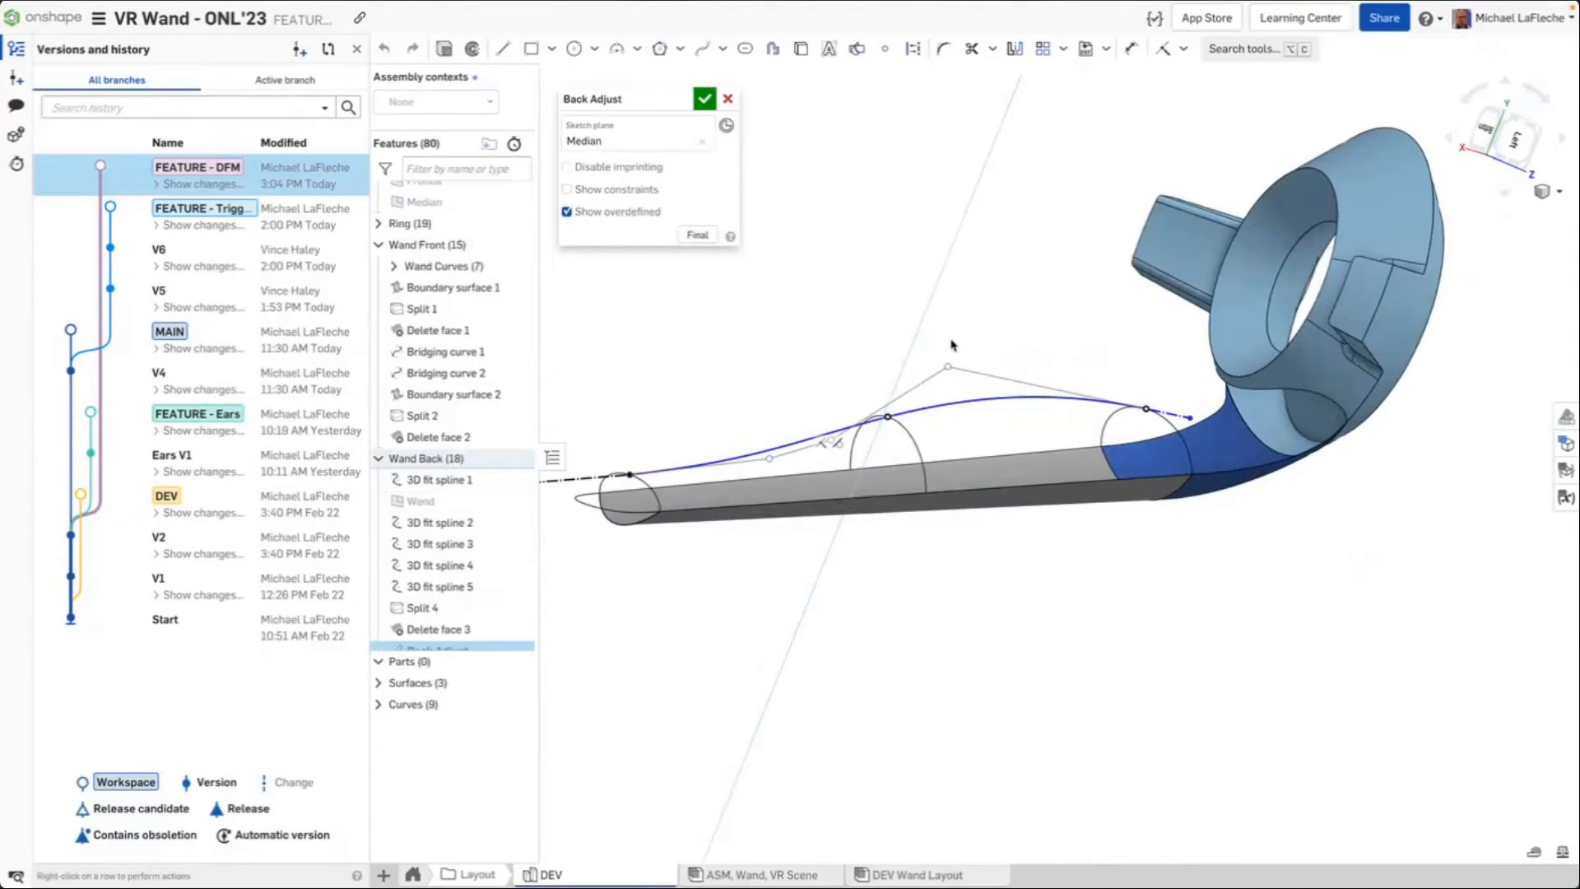
pyautogui.moveTo(950, 340); pyautogui.dragTo(912, 332, button='right')
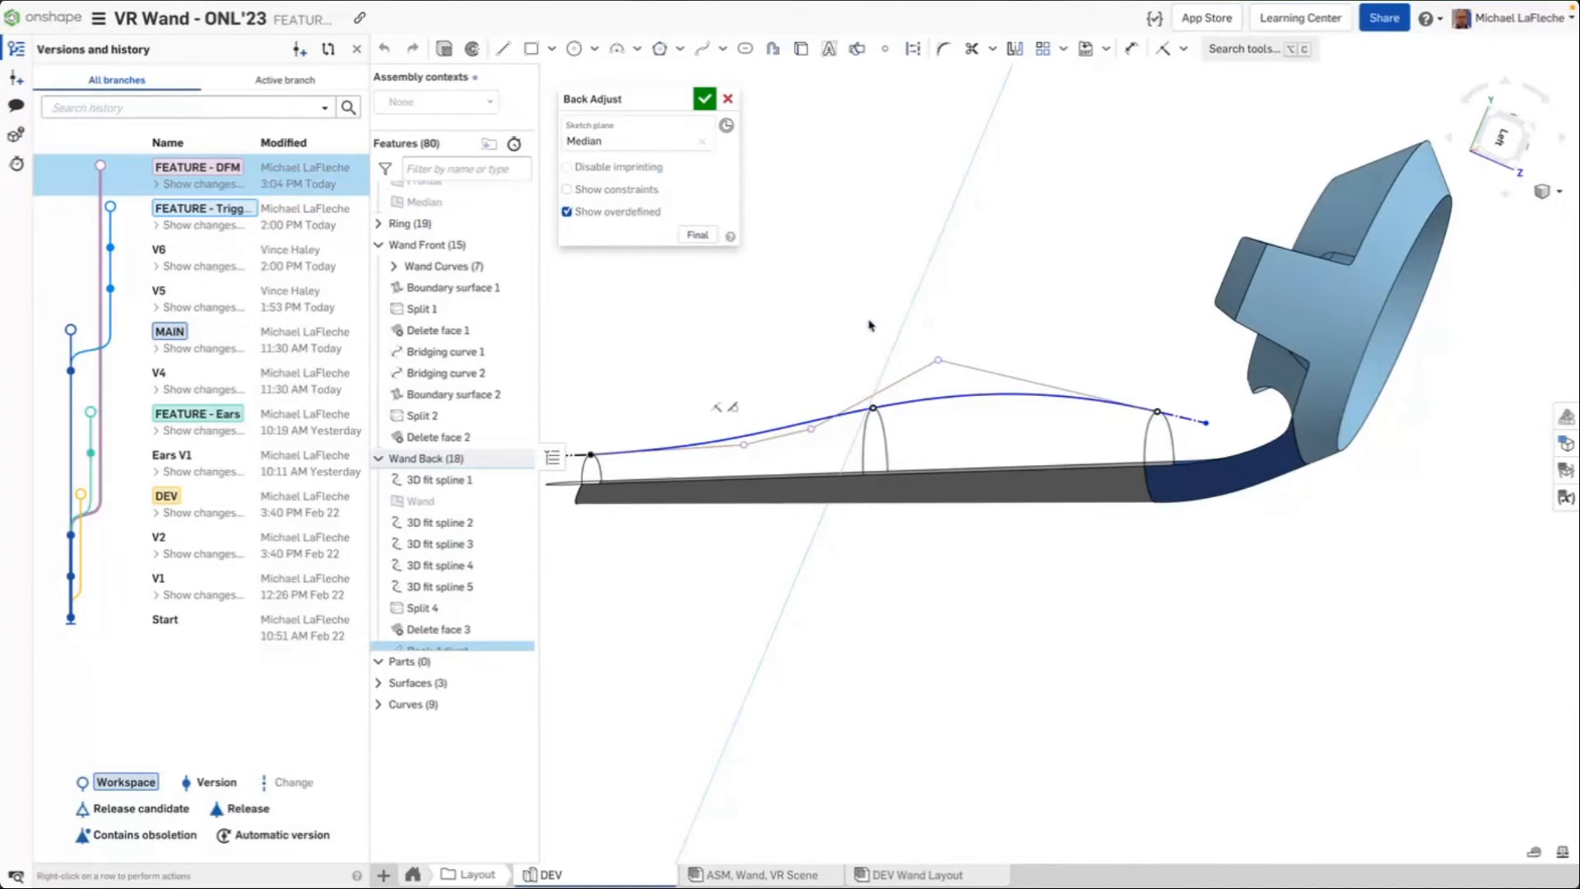
pyautogui.moveTo(869, 325); pyautogui.dragTo(673, 596, button='right')
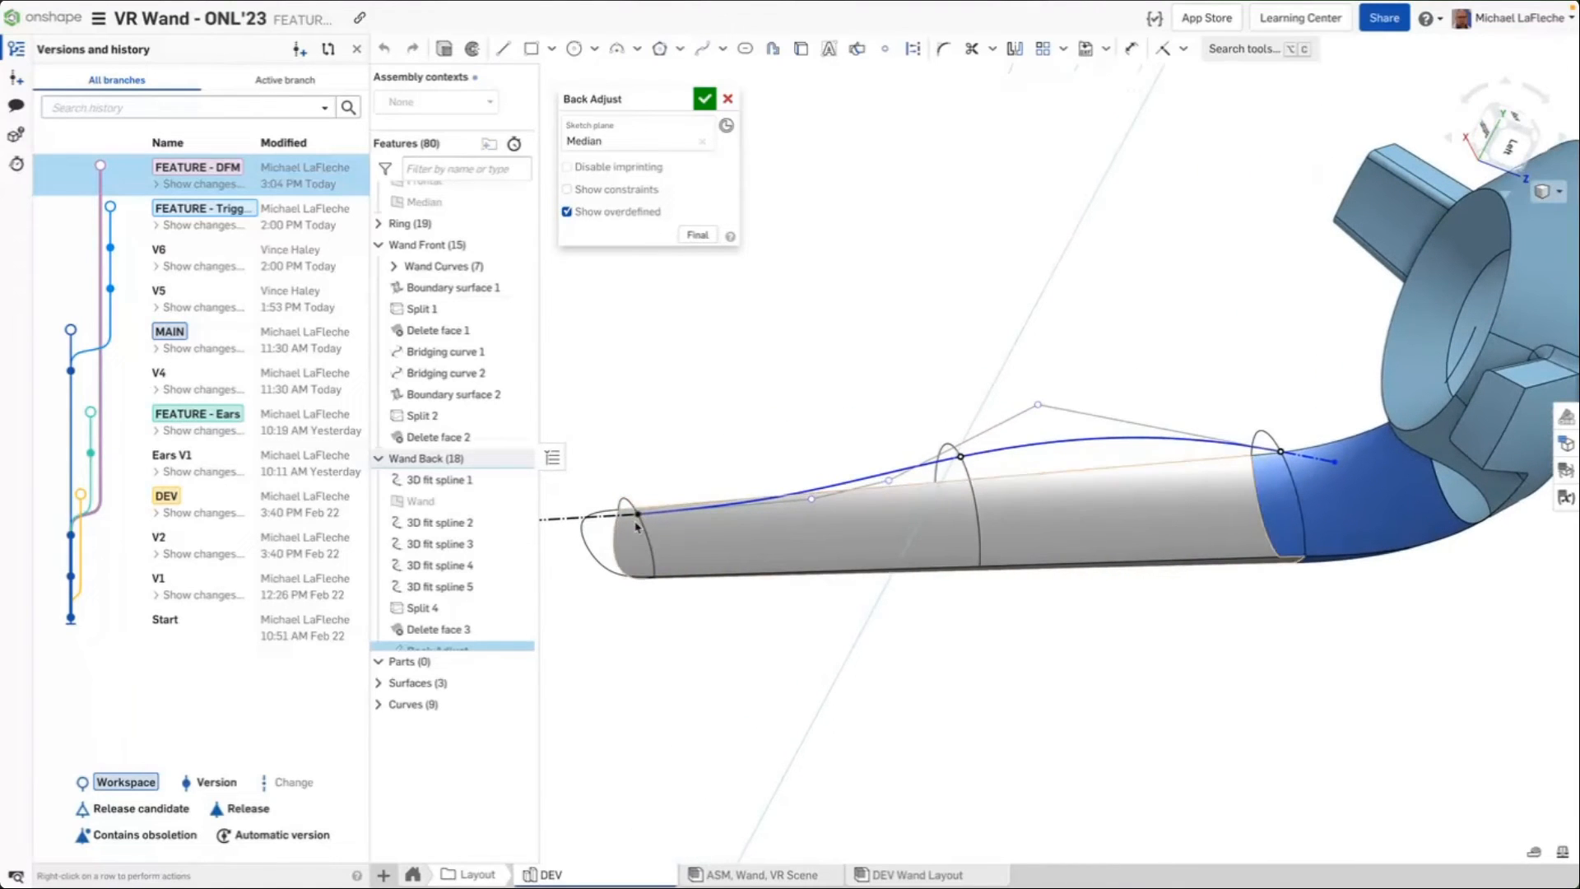
pyautogui.moveTo(707, 439); pyautogui.dragTo(724, 472, button='middle')
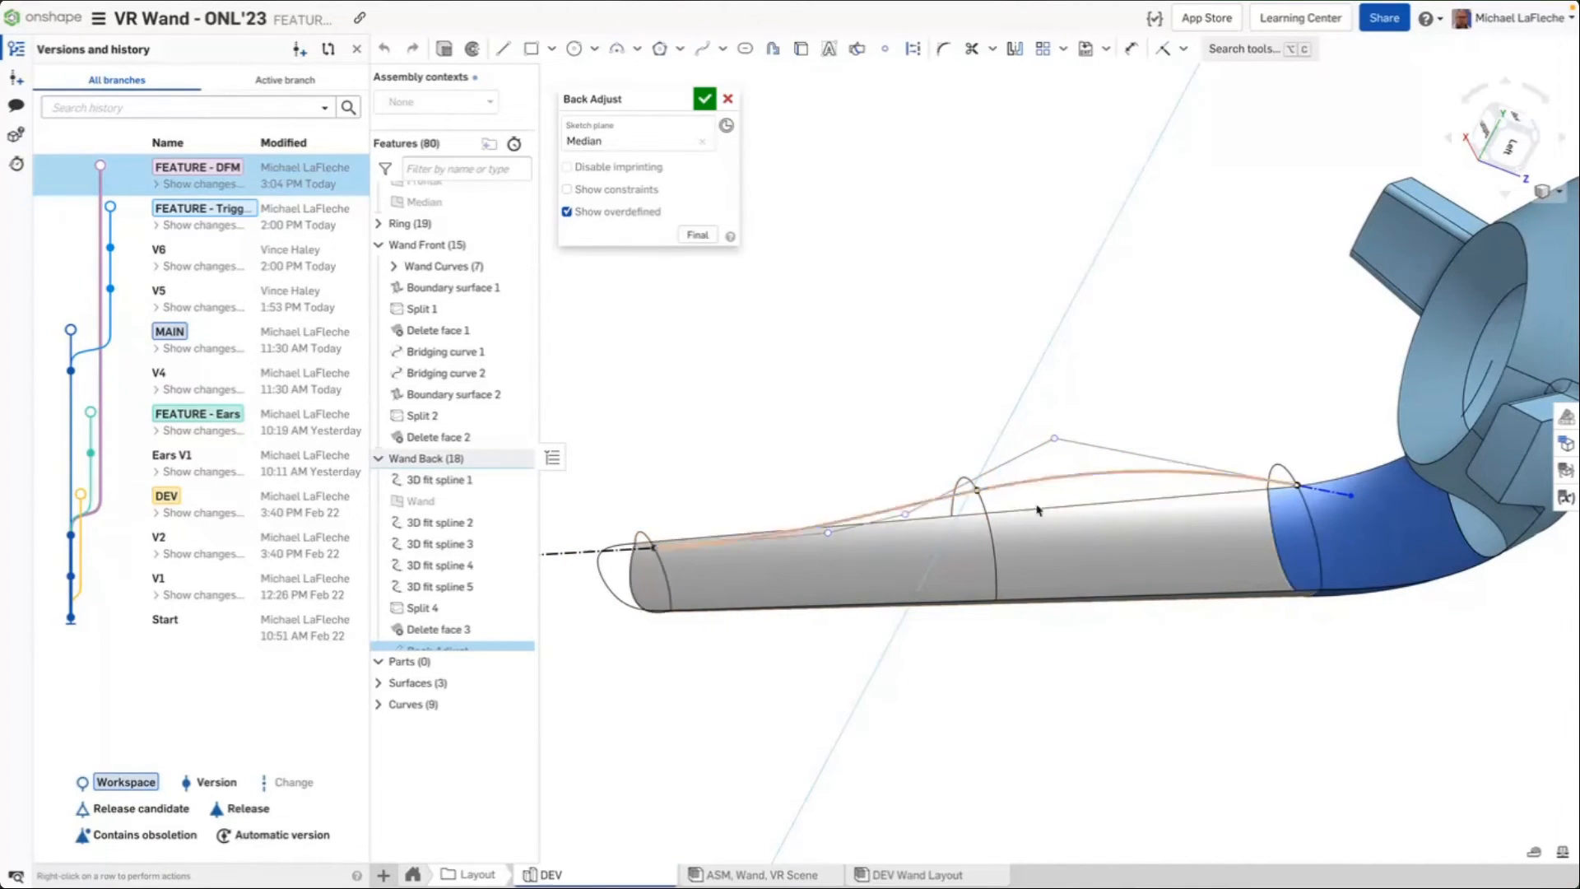
pyautogui.moveTo(1053, 402); pyautogui.dragTo(1035, 372, button='right')
pyautogui.moveTo(1054, 422); pyautogui.dragTo(1055, 416)
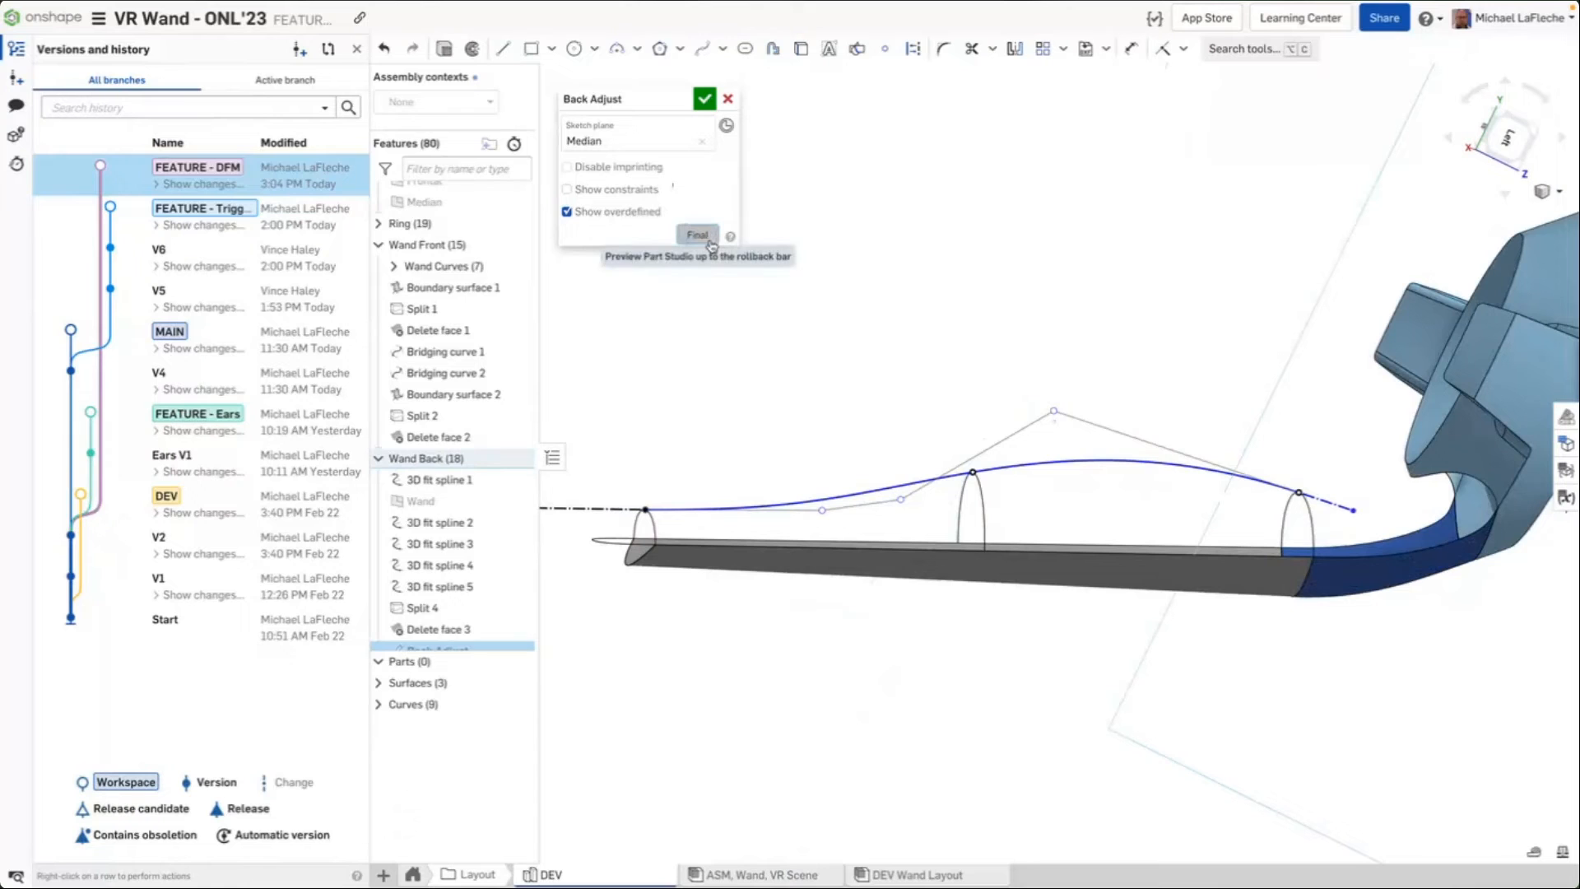
# Turn on zebra stripes and drag the Back Adjust spline point again to check surface smoothness
pyautogui.scroll(-3, 461, 444)
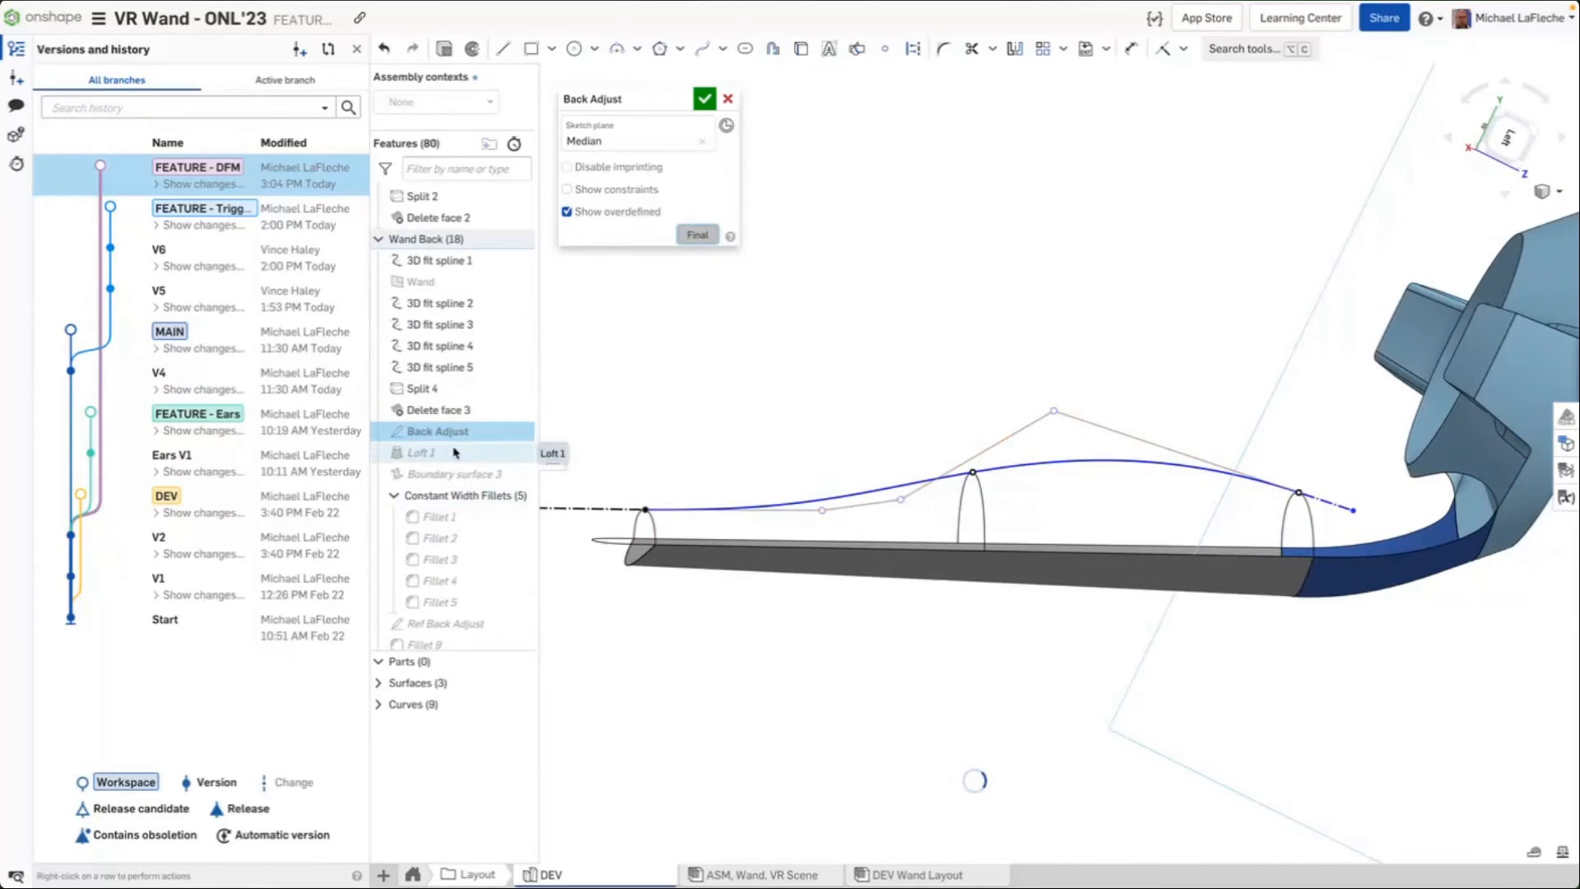
pyautogui.scroll(-4, 455, 452)
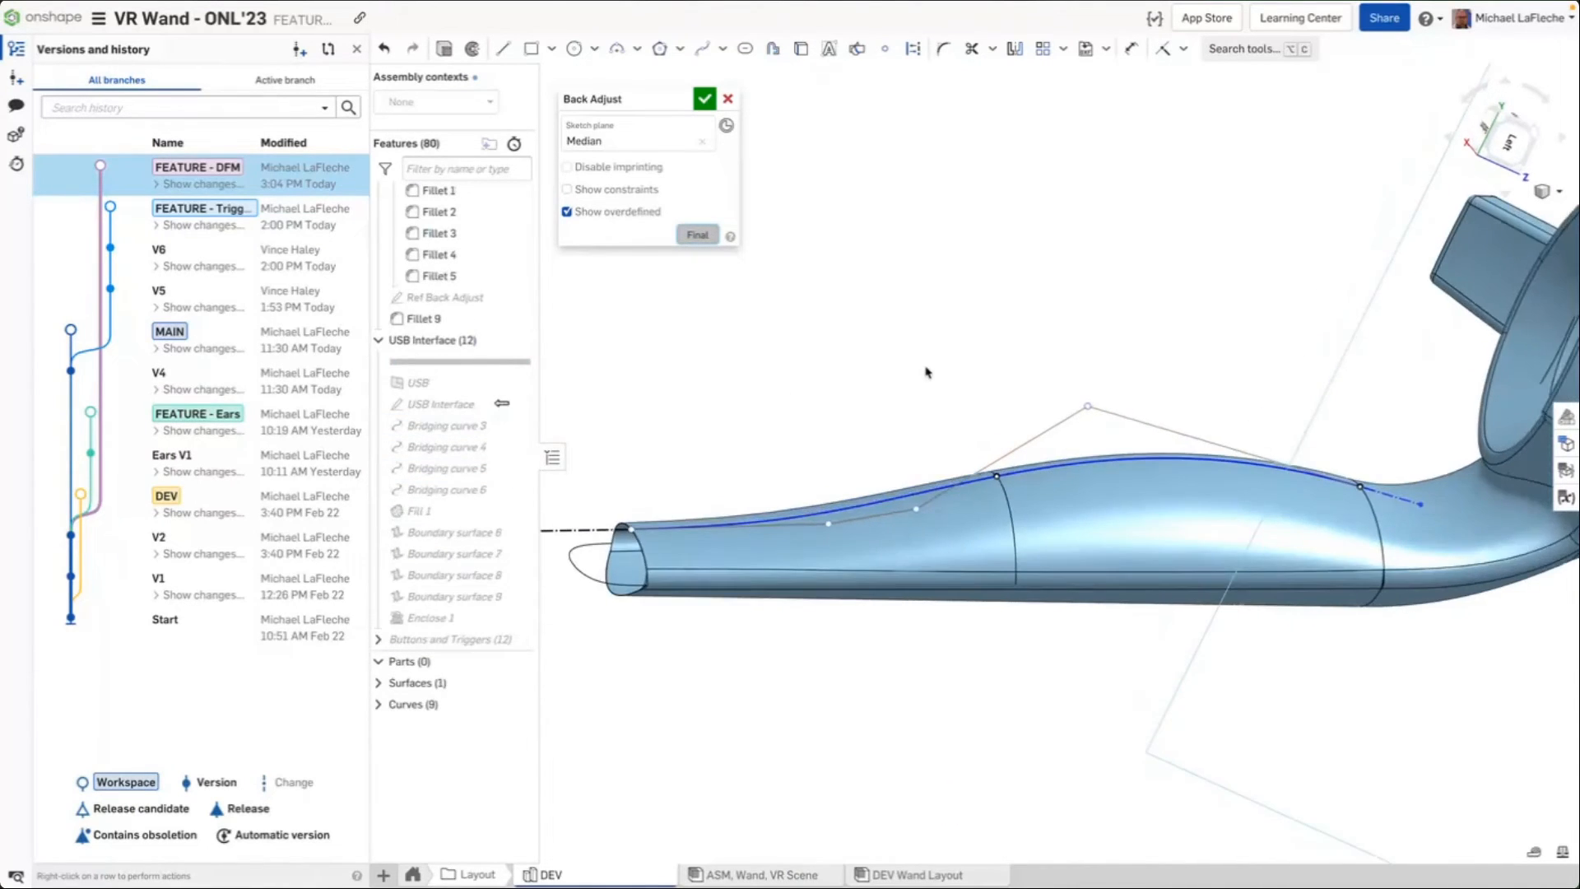
pyautogui.moveTo(1091, 407); pyautogui.dragTo(1095, 410)
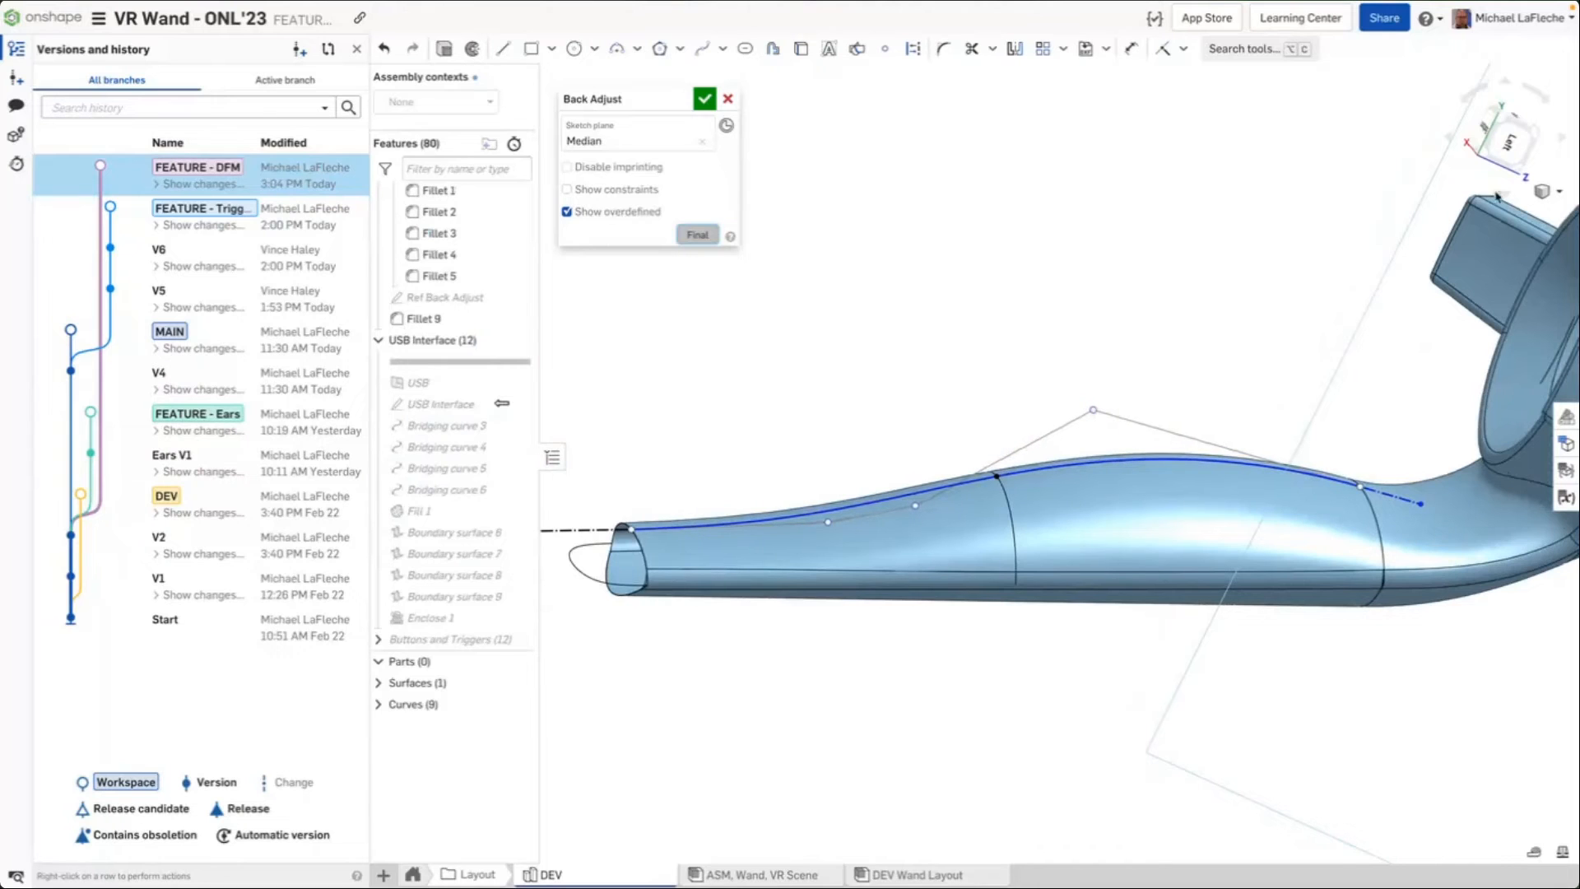
pyautogui.click(1556, 195)
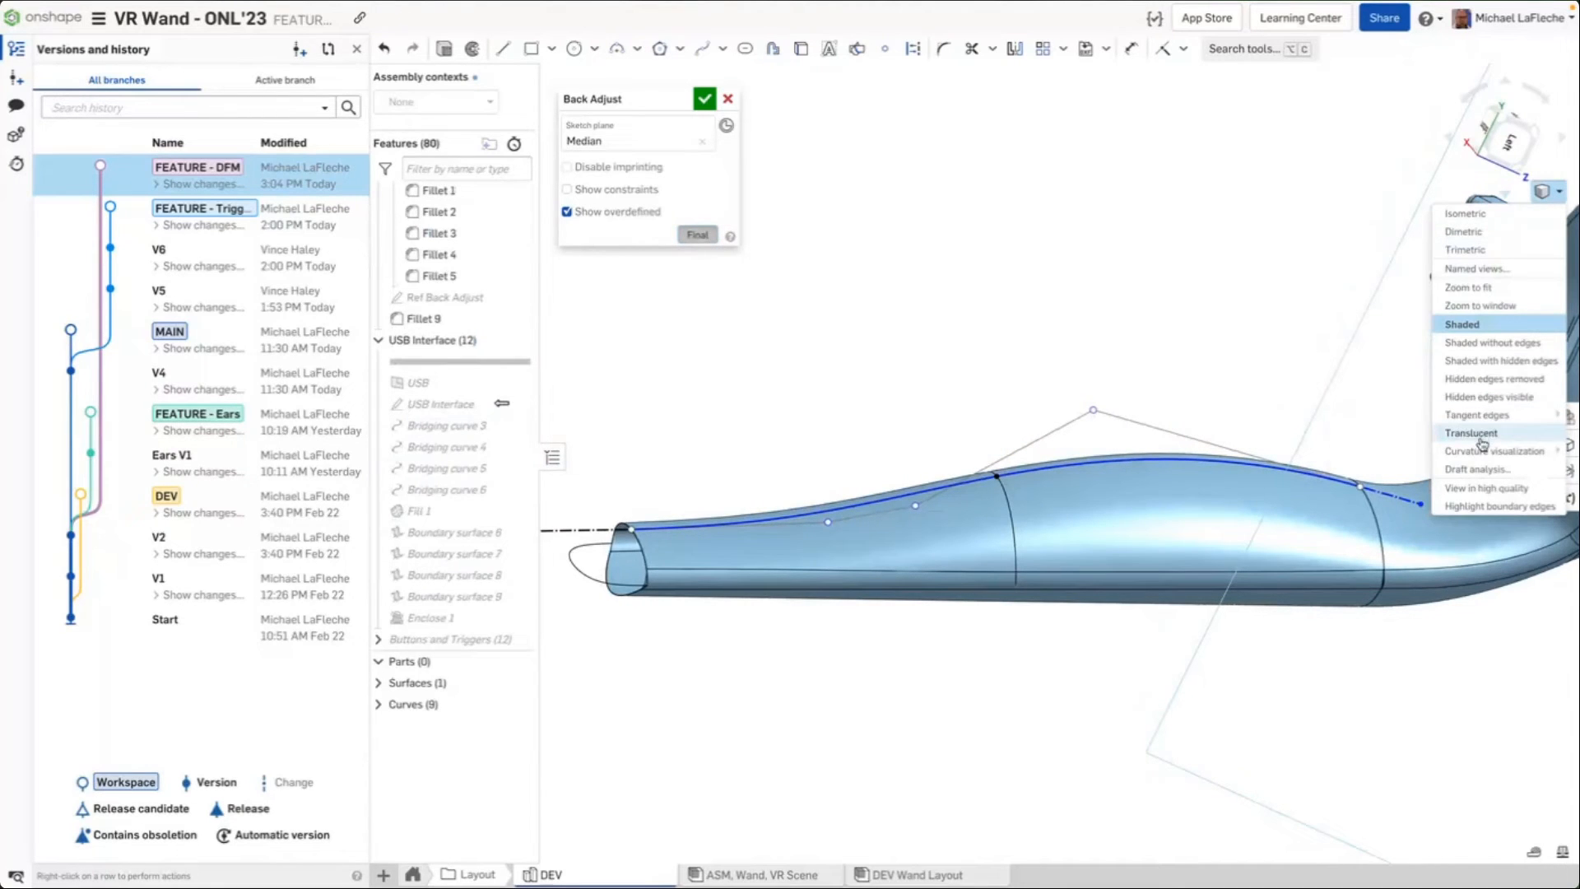
pyautogui.click(1363, 453)
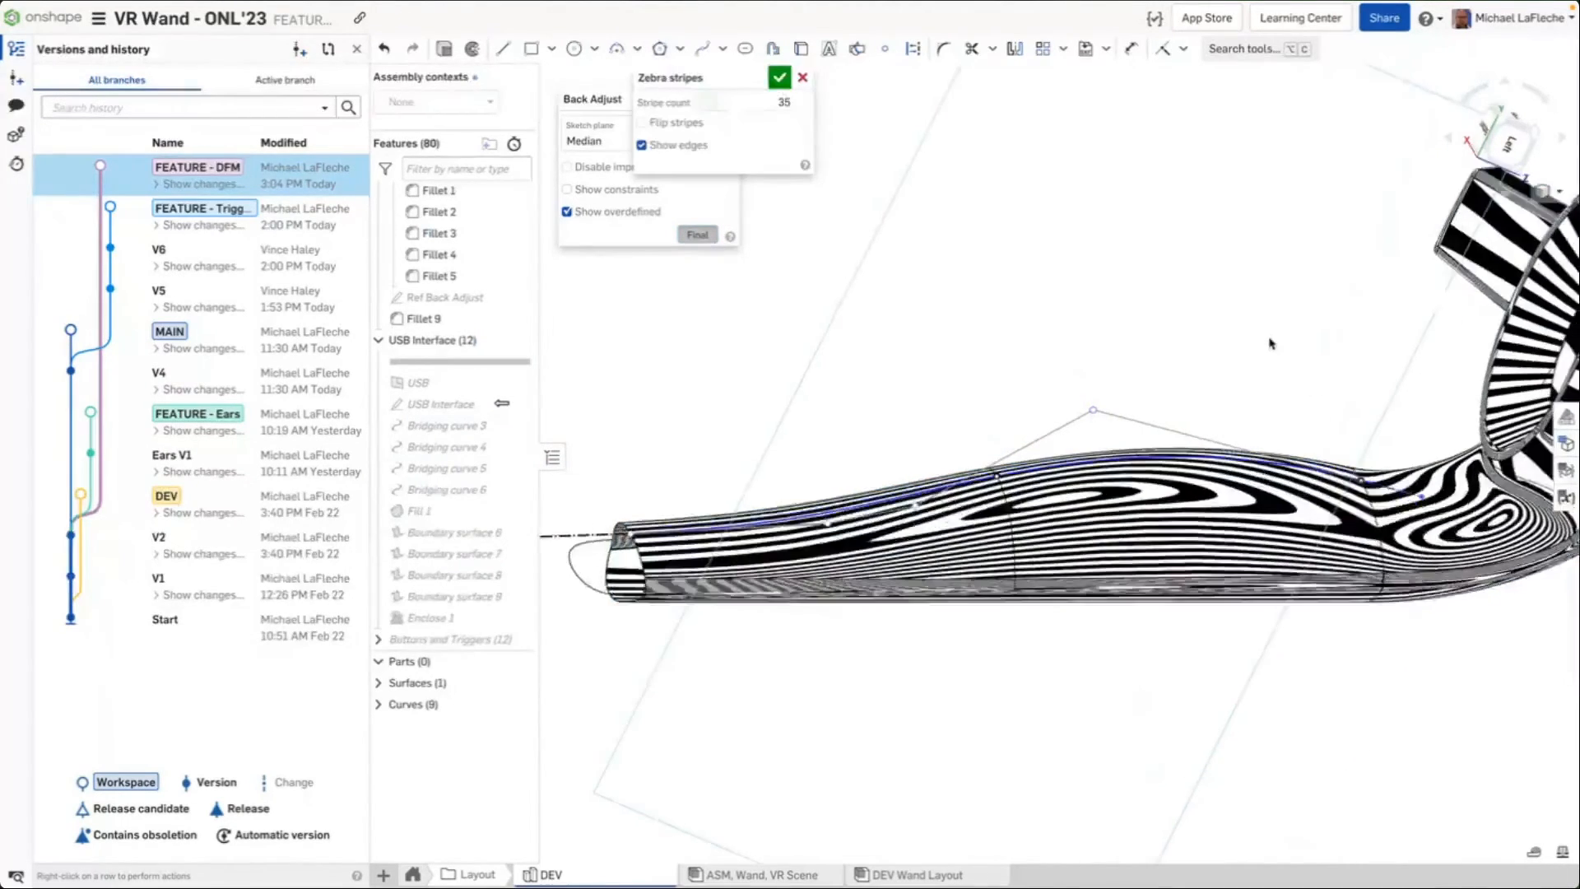
pyautogui.moveTo(1270, 339); pyautogui.dragTo(1234, 359, button='right')
pyautogui.moveTo(1097, 413); pyautogui.dragTo(1102, 420)
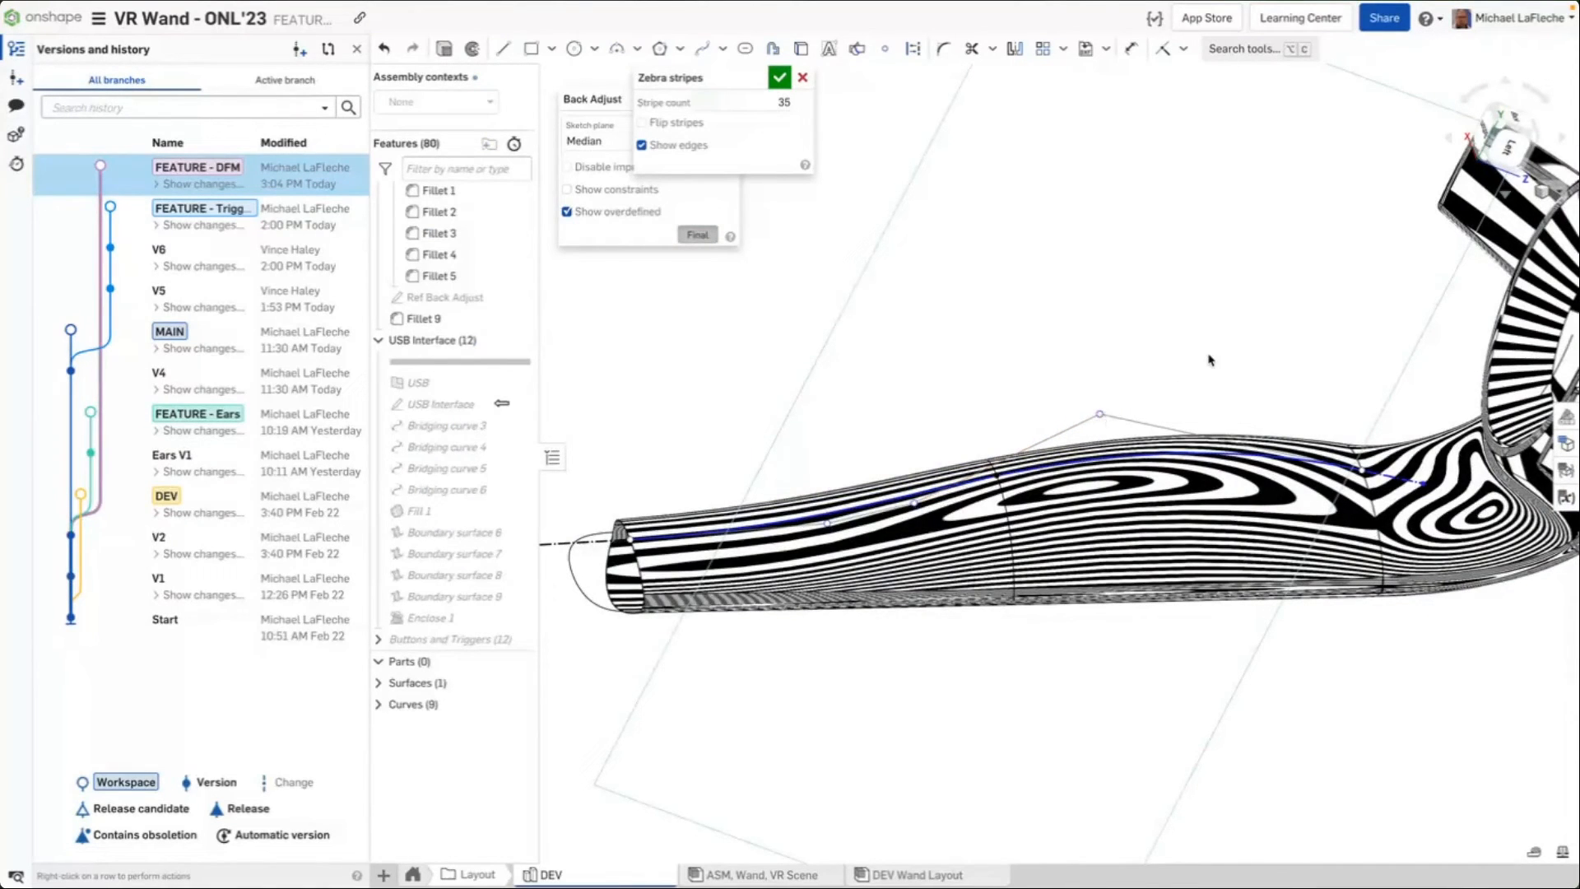
# Switch the display from zebra stripes to the curvature map
pyautogui.rightClick(1556, 179)
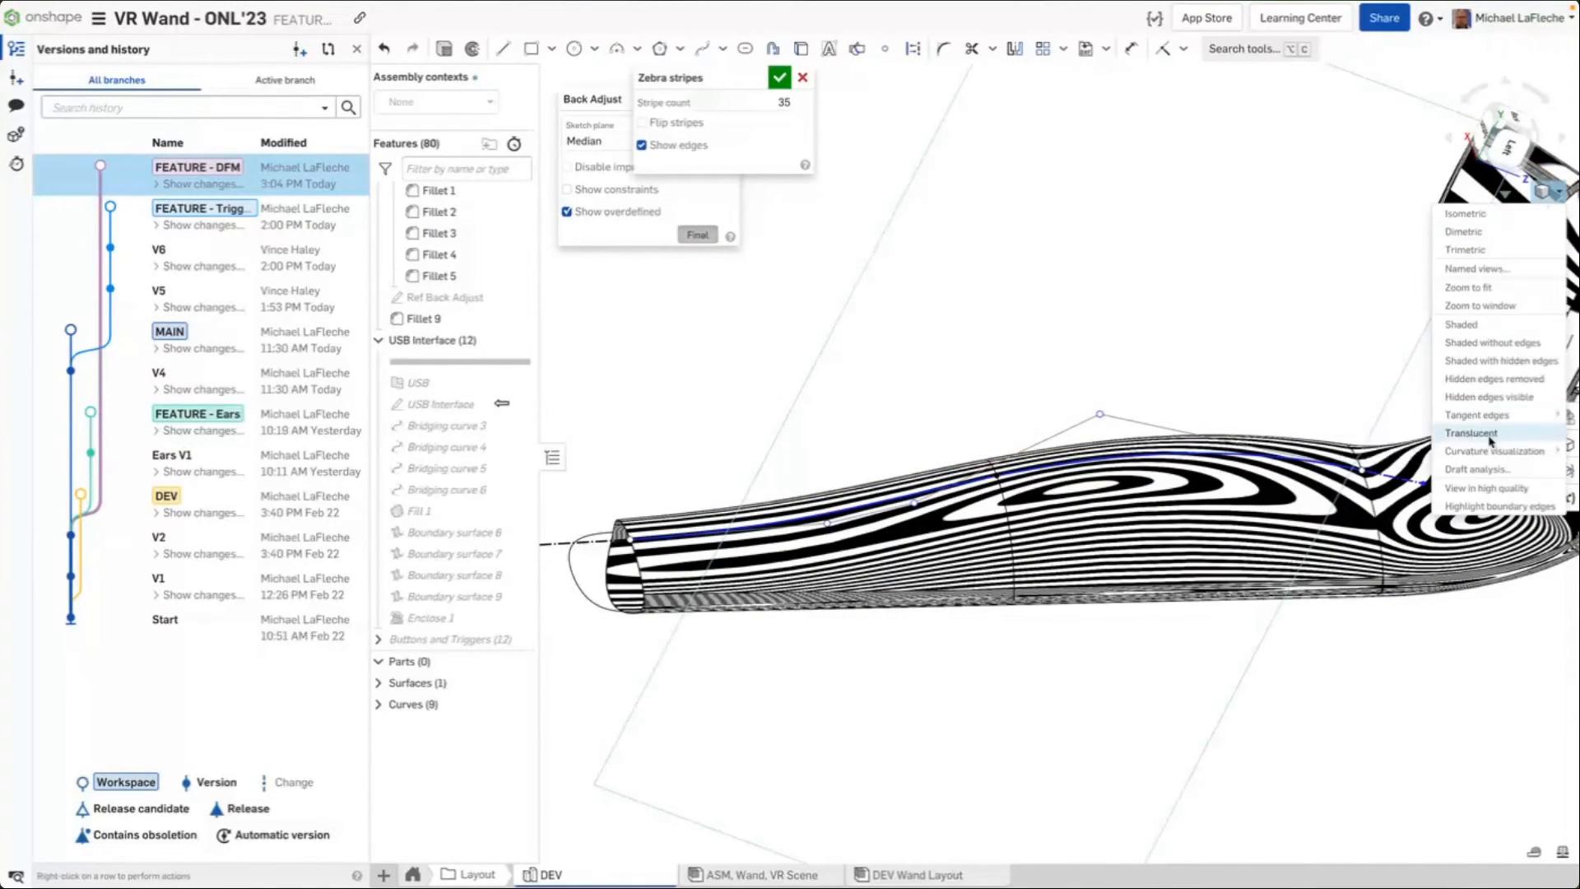
pyautogui.moveTo(1486, 445)
pyautogui.click(1371, 458)
pyautogui.click(1550, 191)
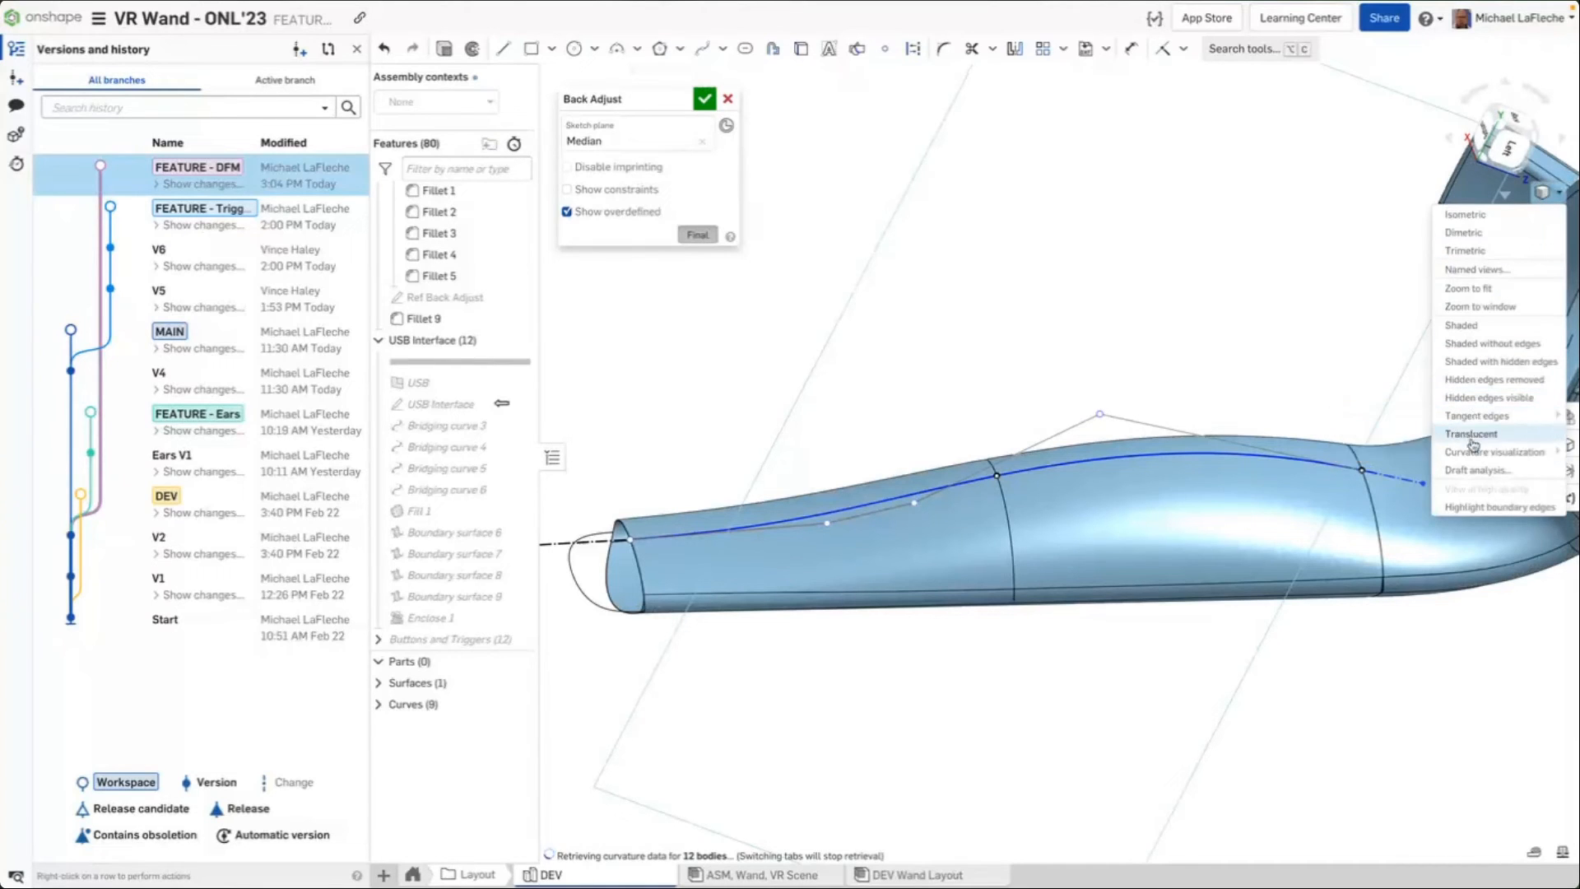
pyautogui.moveTo(1469, 458)
pyautogui.click(1380, 457)
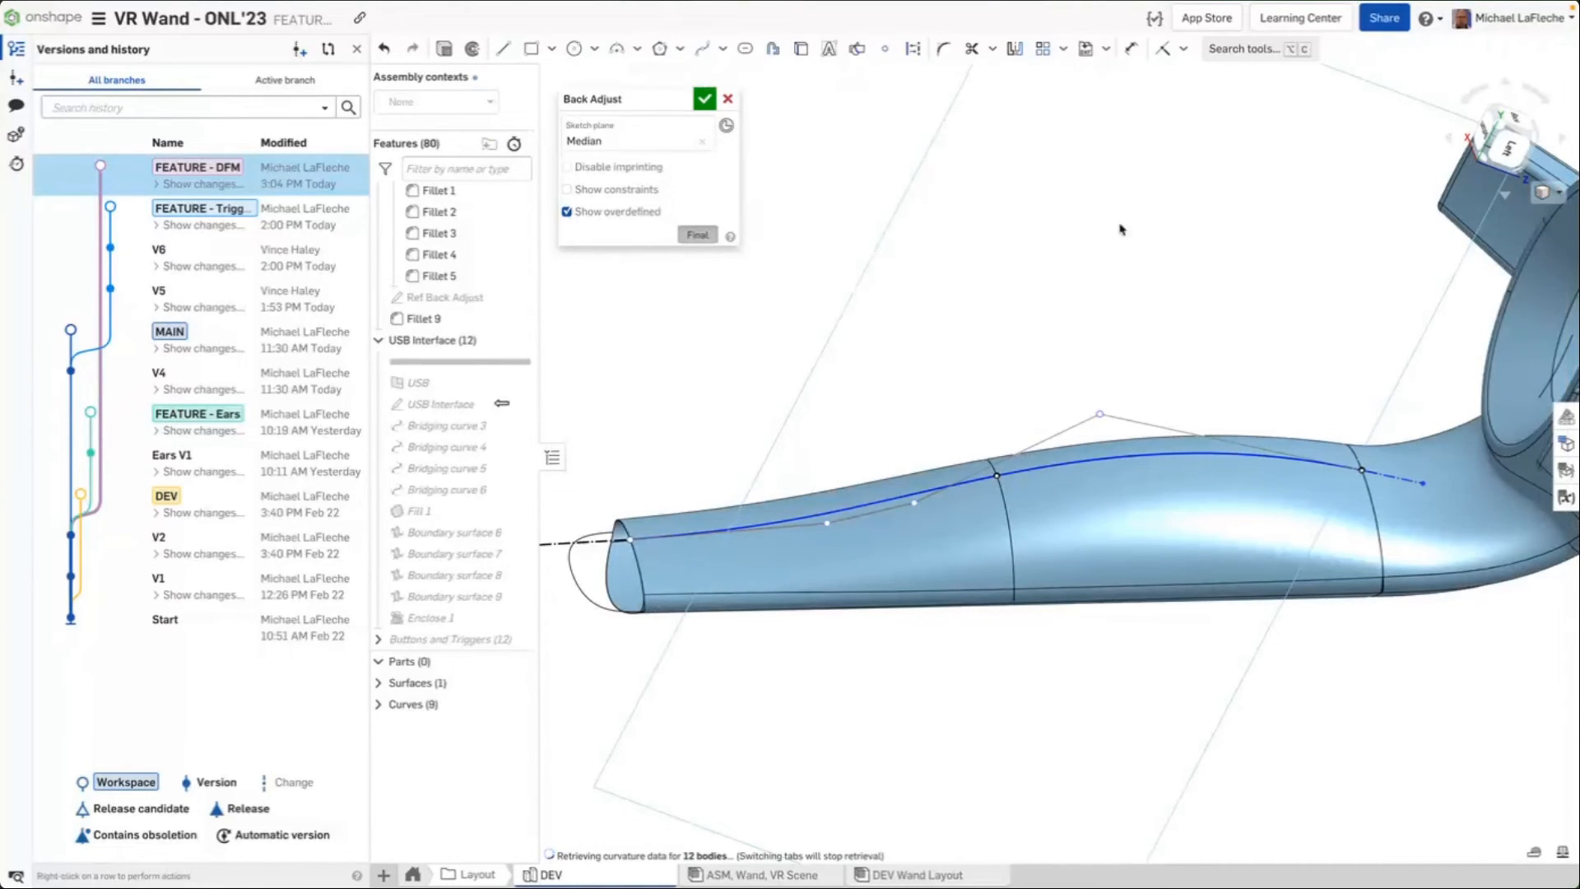
pyautogui.moveTo(1119, 230)
pyautogui.mouseDown(button='right')
pyautogui.moveTo(1111, 269)
pyautogui.moveTo(1115, 256)
pyautogui.mouseUp(button='right')
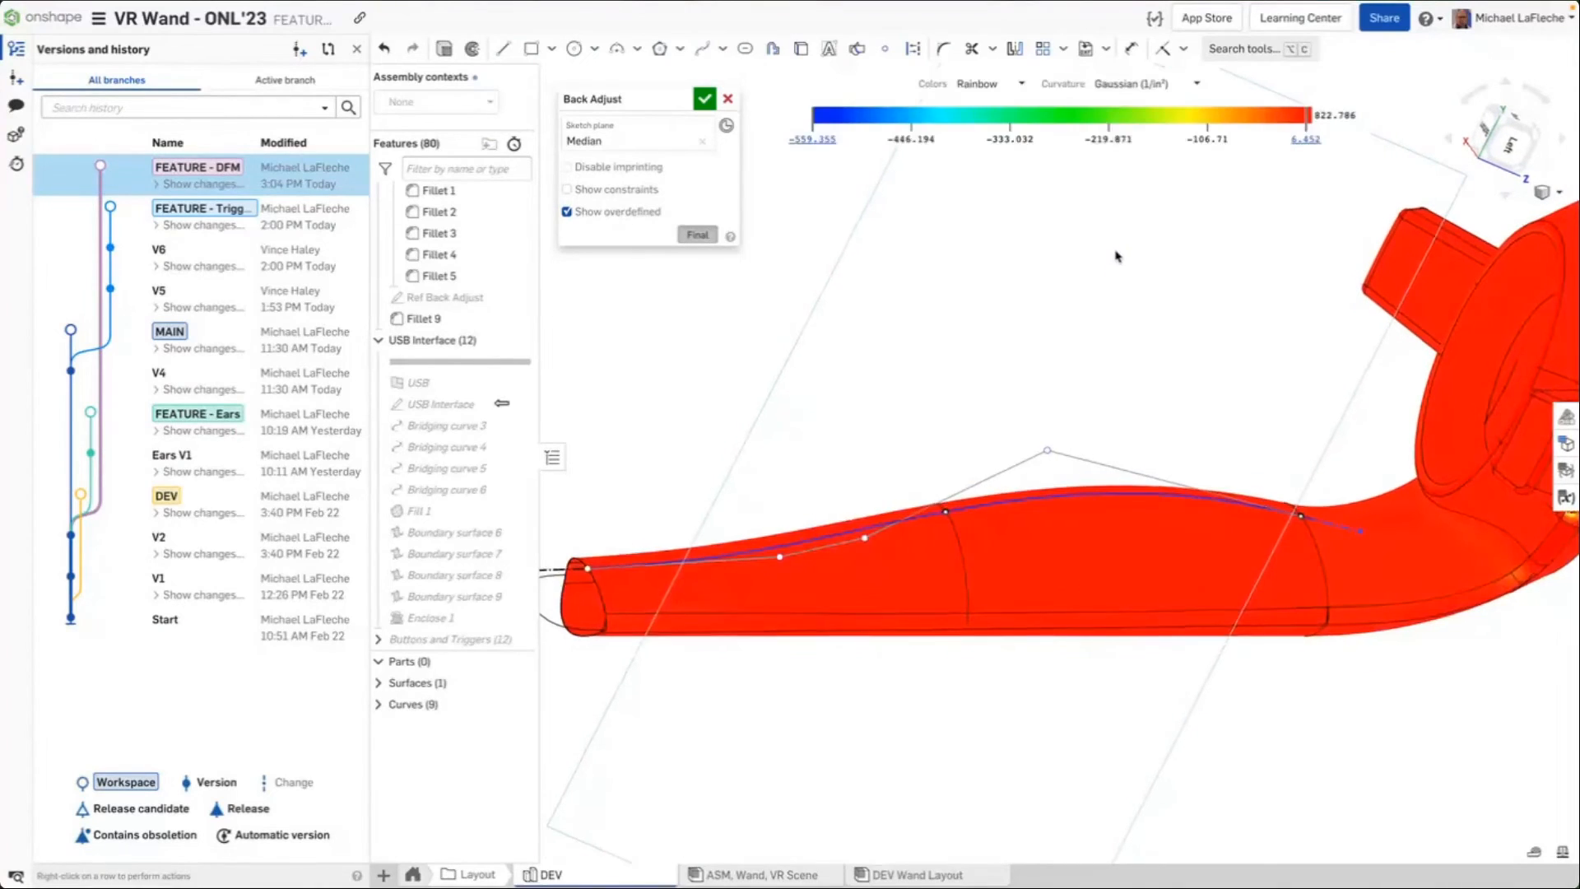
# Narrow the curvature map's colour scale range
pyautogui.moveTo(1309, 115)
pyautogui.mouseDown()
pyautogui.moveTo(866, 115)
pyautogui.moveTo(1397, 104)
pyautogui.mouseUp()
pyautogui.moveTo(990, 123); pyautogui.dragTo(1168, 125)
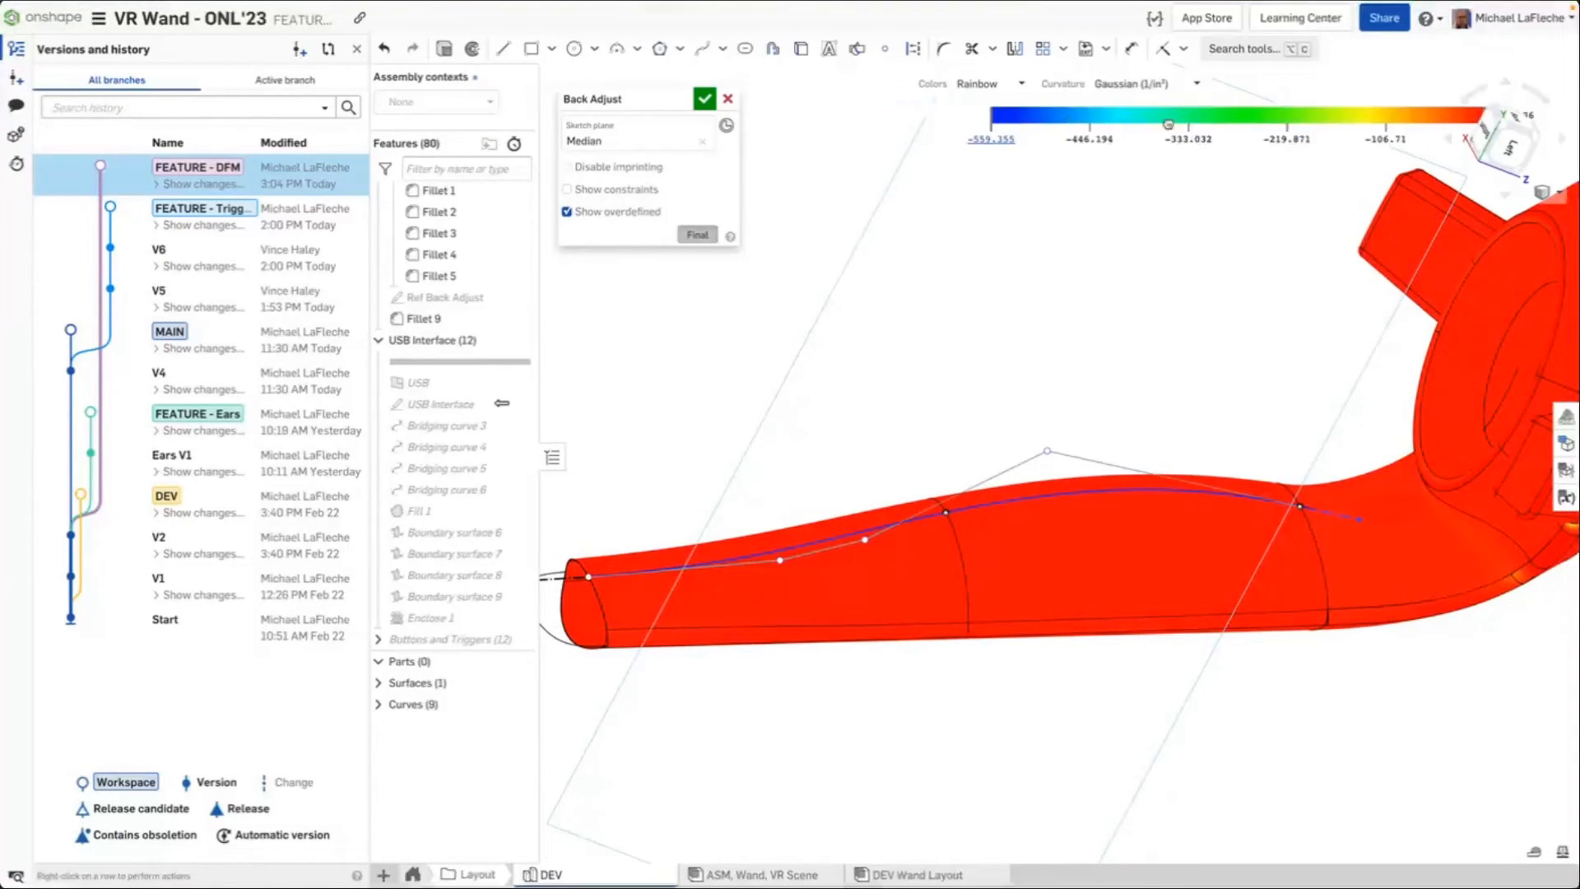
pyautogui.moveTo(994, 118); pyautogui.dragTo(1432, 115)
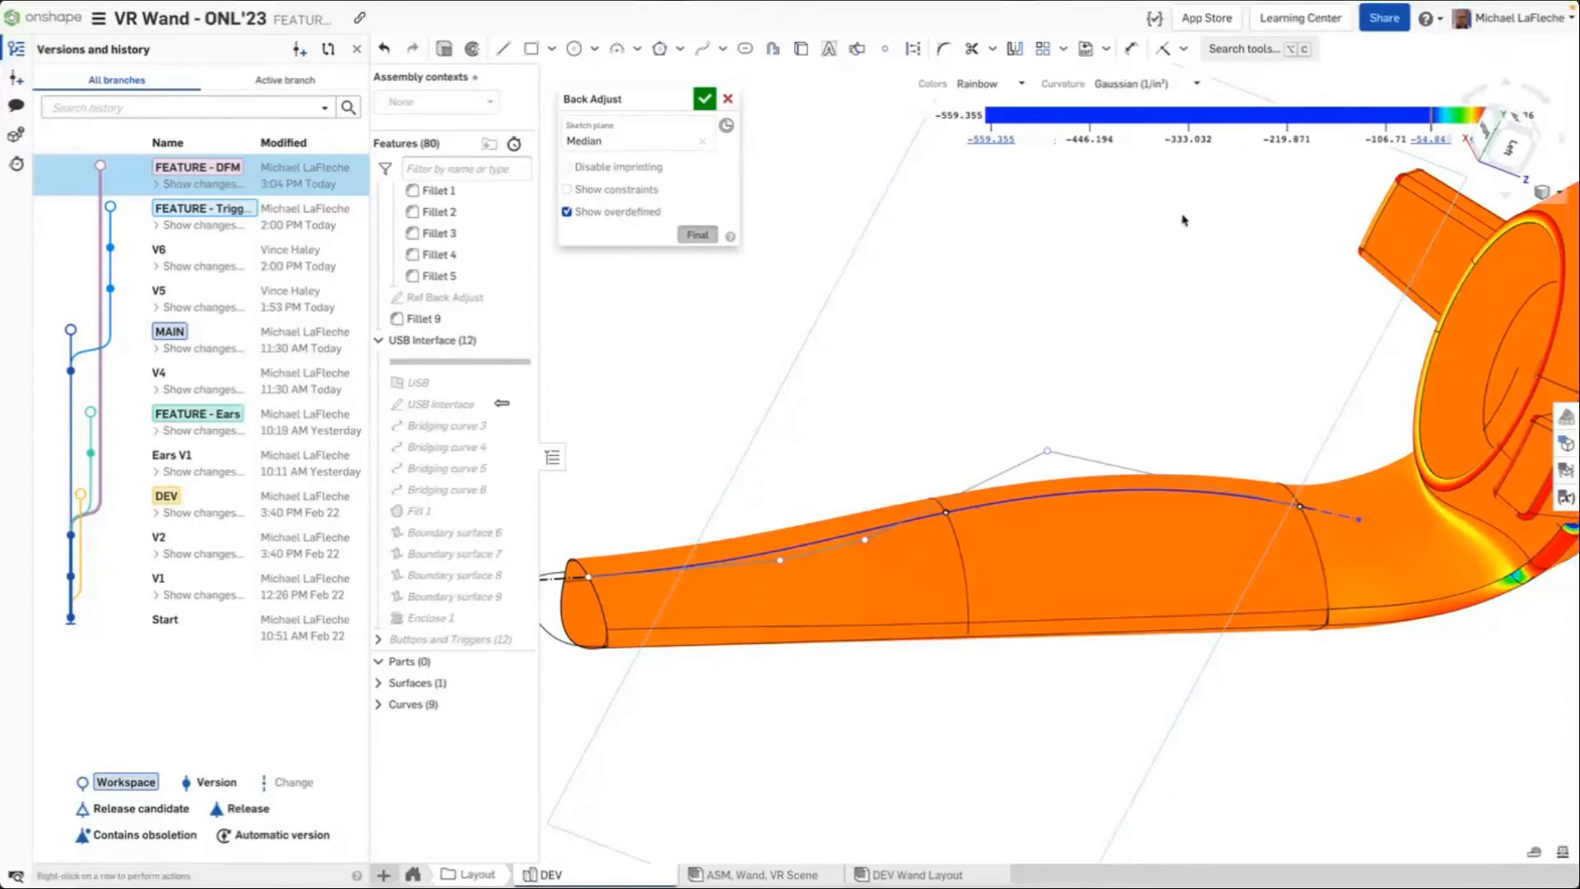
# Cancel the Back Adjust sketch edit
pyautogui.moveTo(1182, 220); pyautogui.dragTo(1103, 250, button='middle')
pyautogui.moveTo(1104, 250); pyautogui.dragTo(1072, 263, button='right')
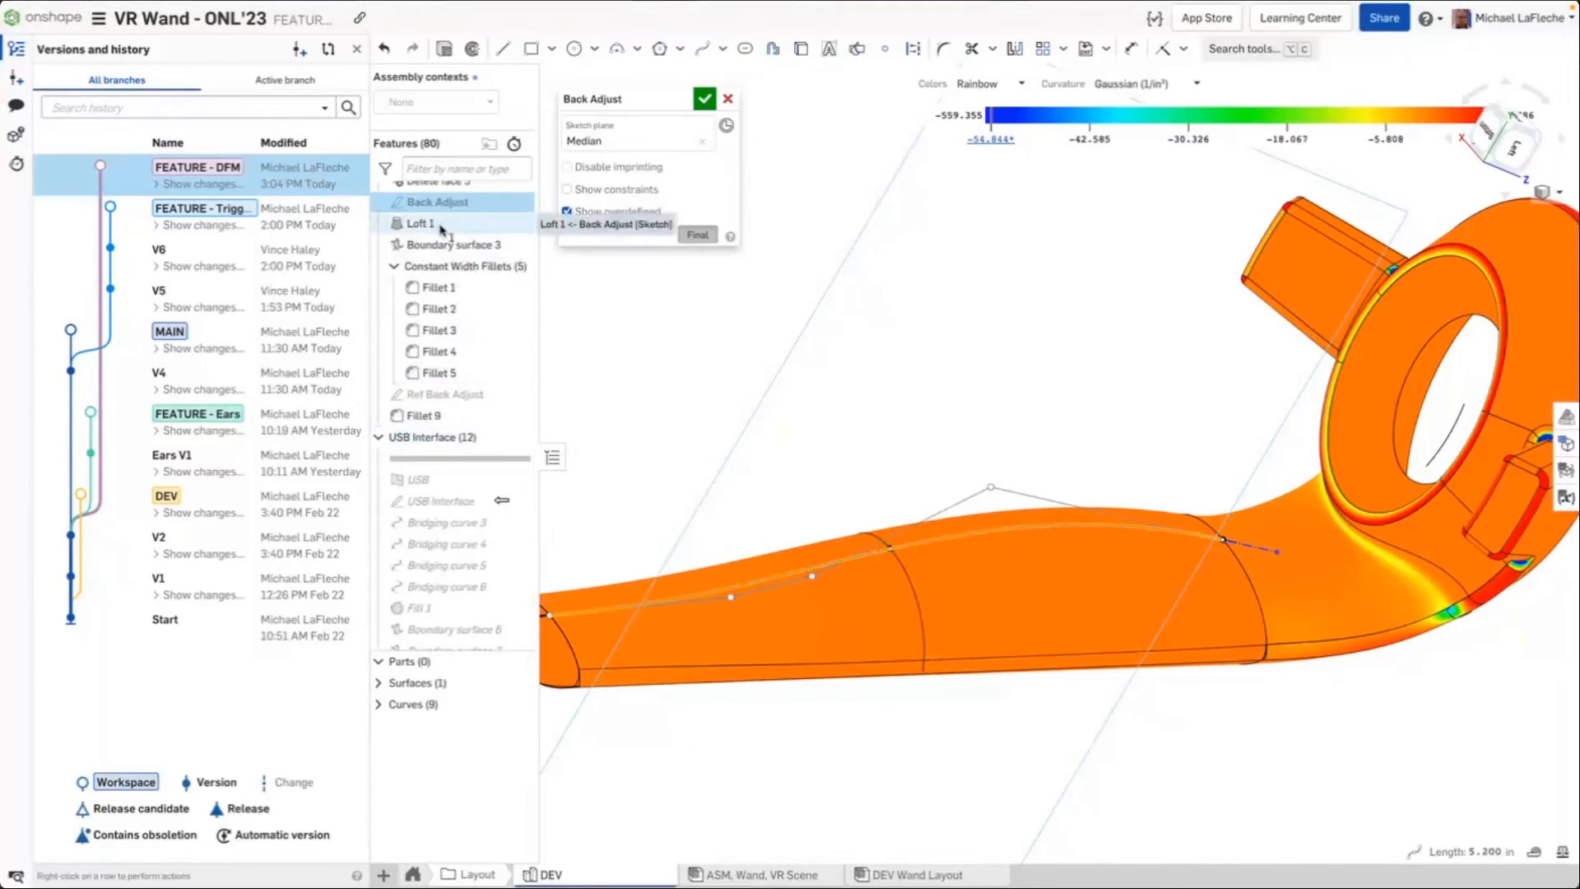
pyautogui.click(727, 99)
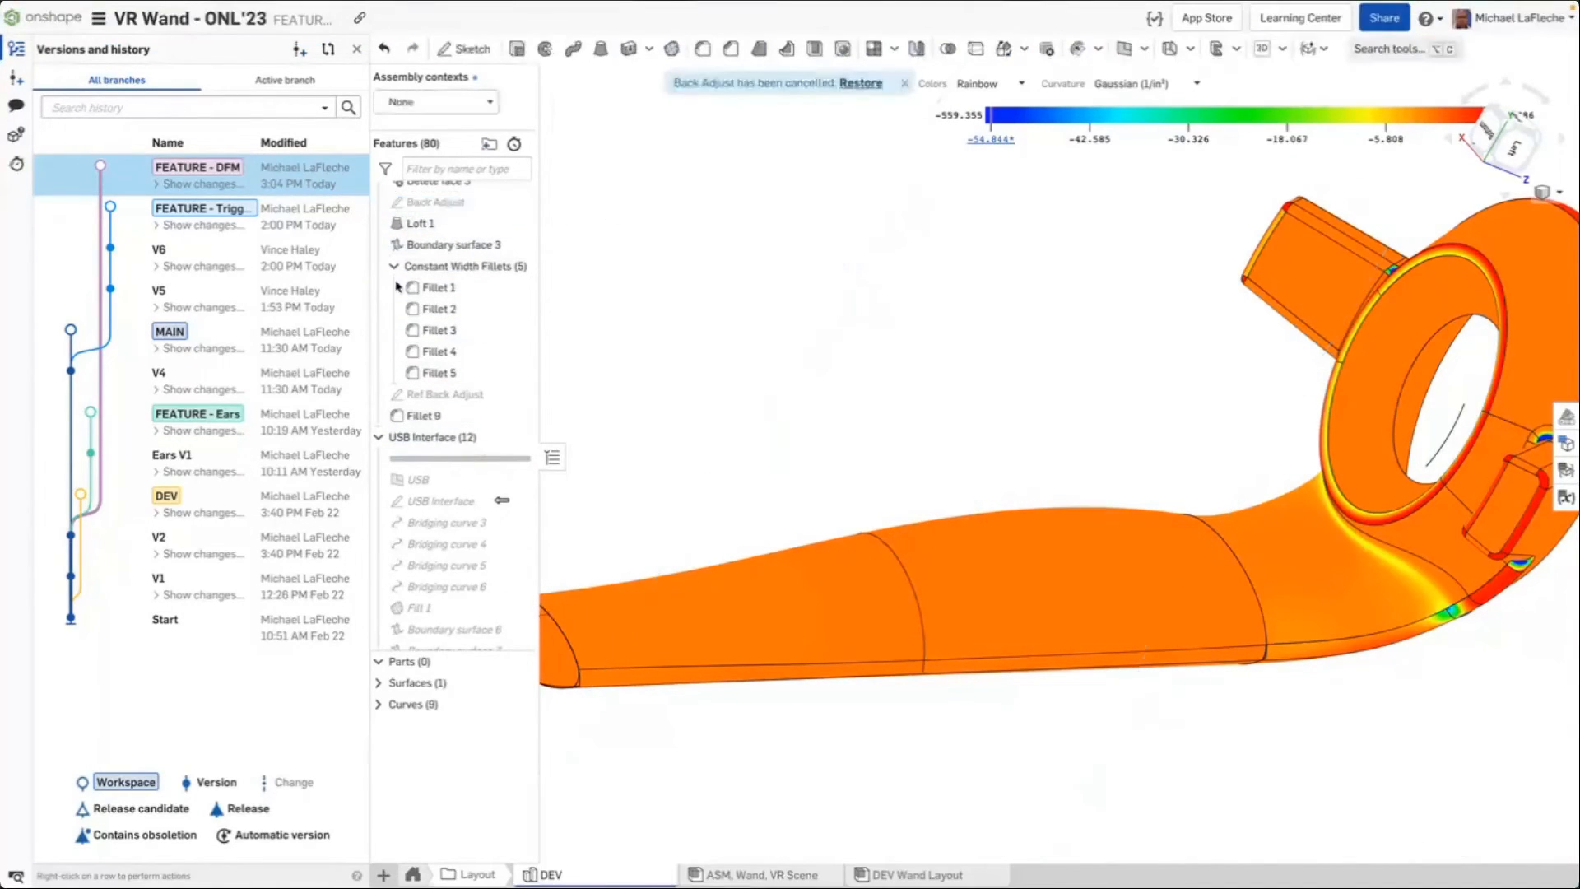
# Open Loft 1 and toggle its isocurve display off and on to examine the loft surface
pyautogui.doubleClick(415, 223)
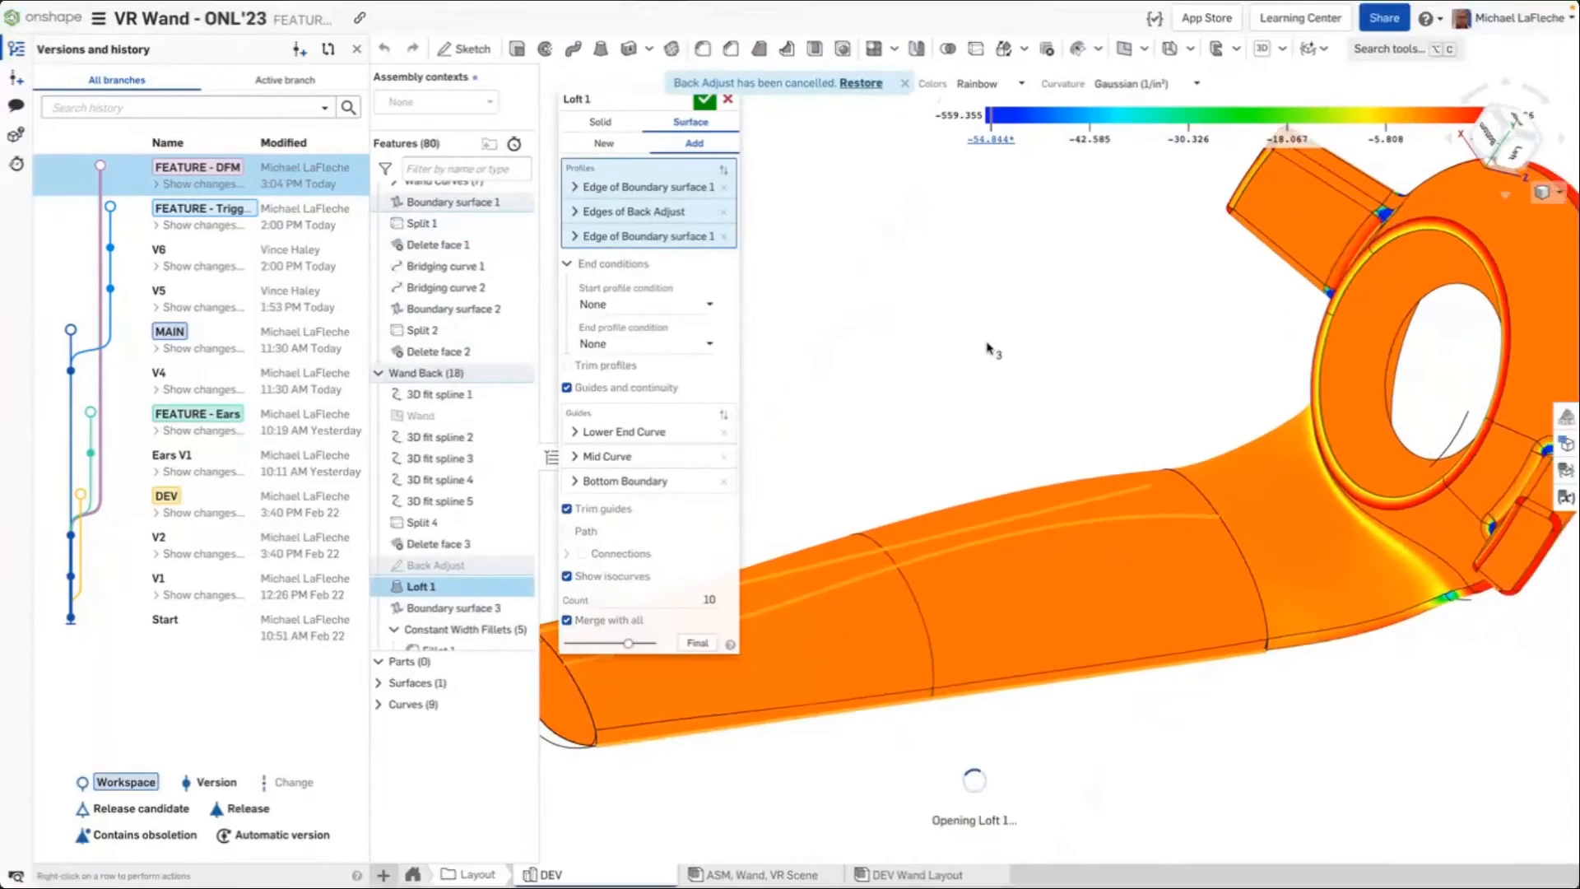
pyautogui.moveTo(986, 343); pyautogui.dragTo(1122, 303, button='middle')
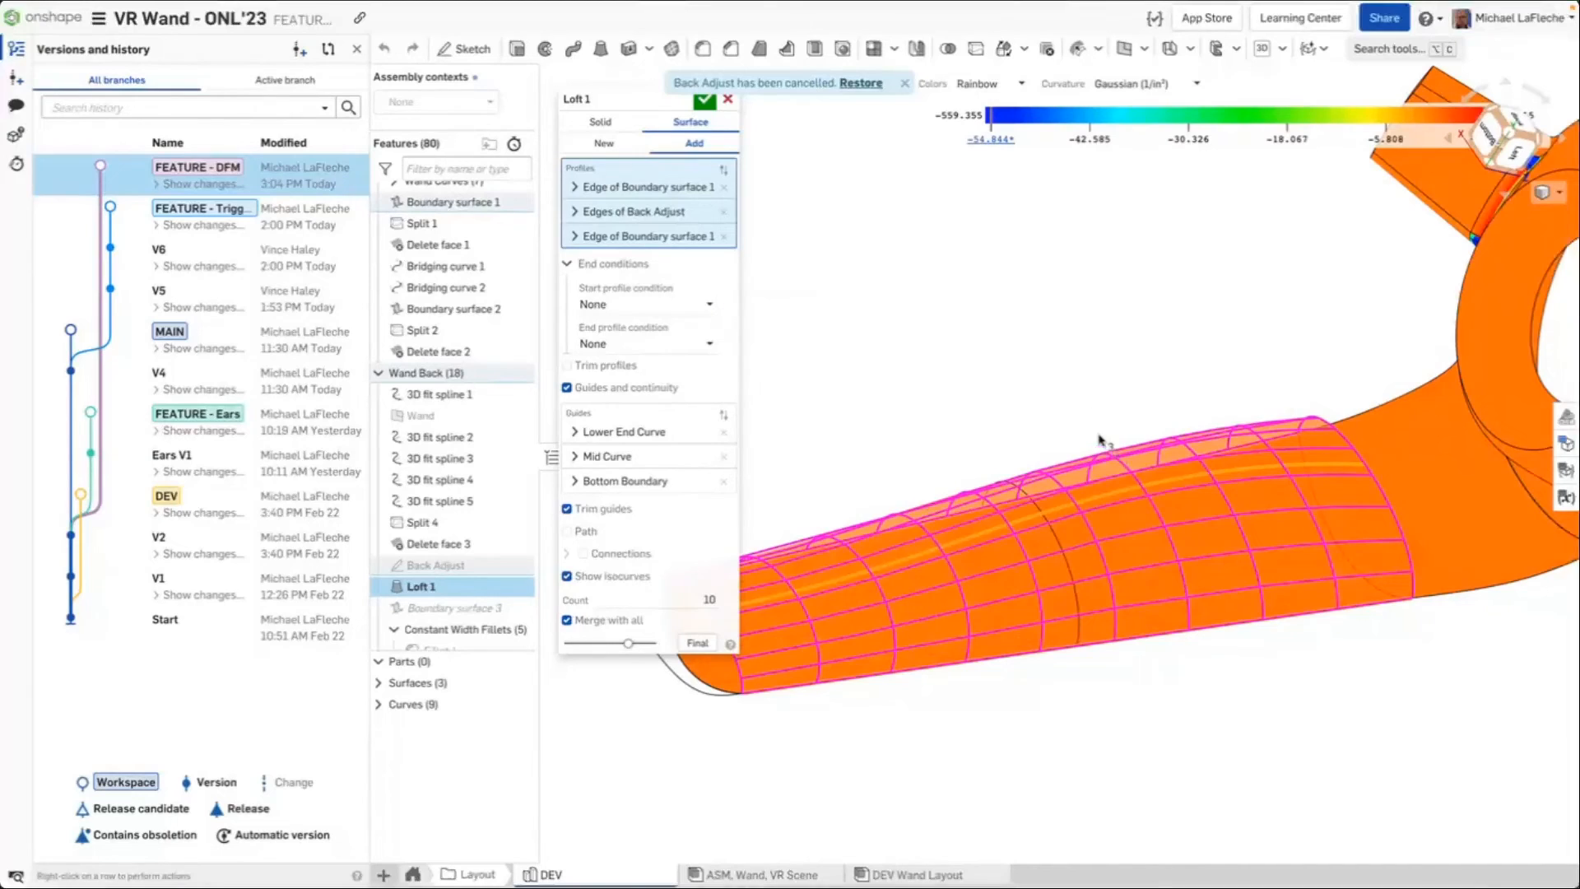
pyautogui.moveTo(1107, 444)
pyautogui.mouseDown(button='right')
pyautogui.moveTo(1133, 425)
pyautogui.moveTo(1076, 449)
pyautogui.mouseUp(button='right')
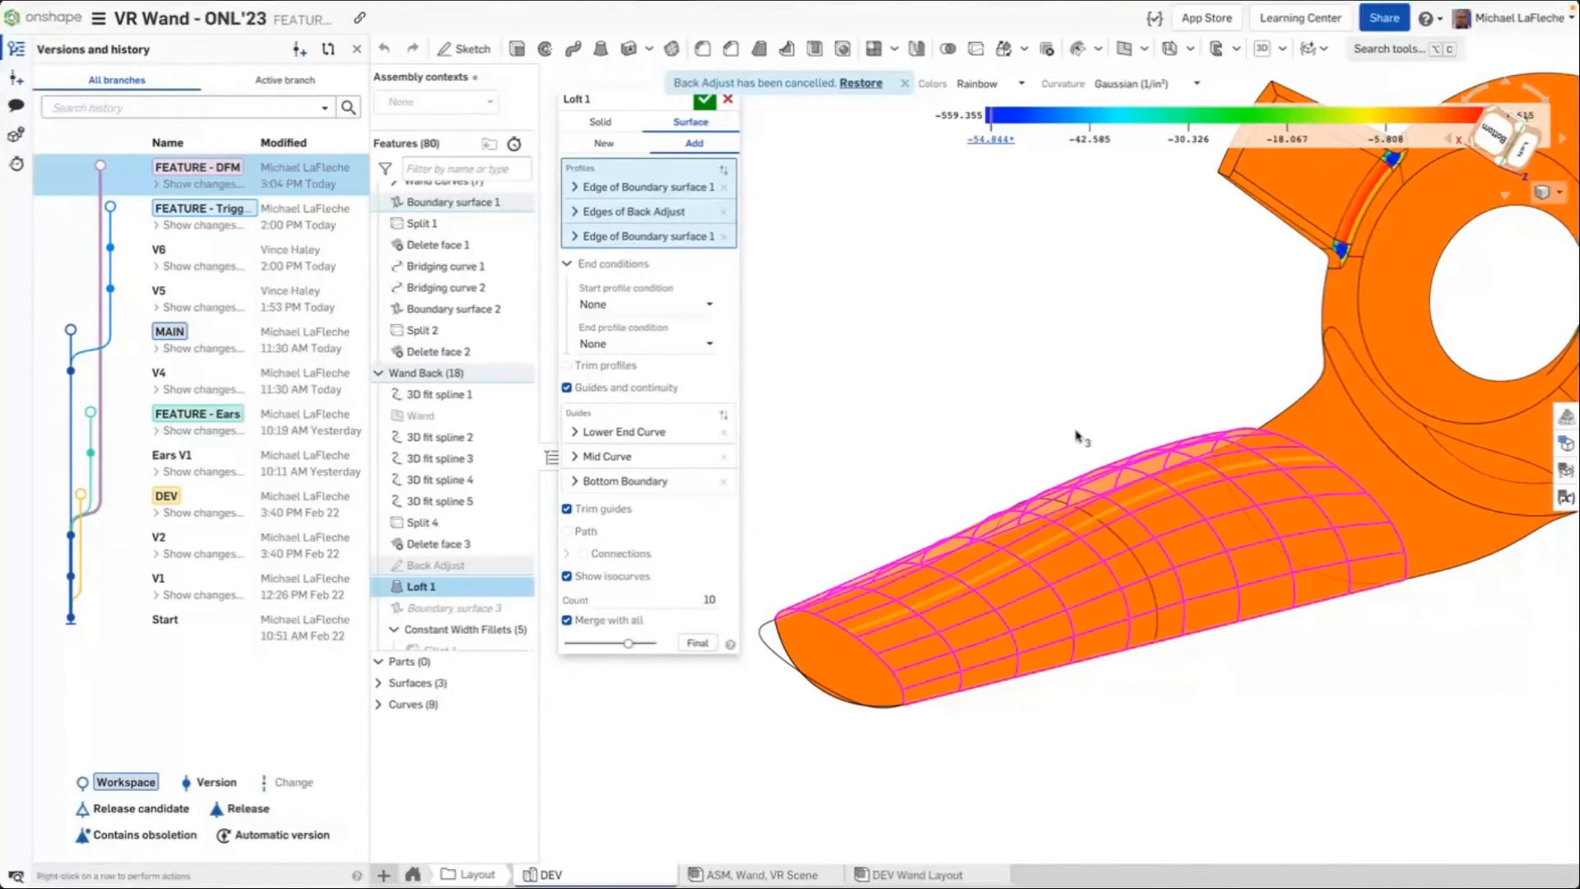
pyautogui.moveTo(1092, 416); pyautogui.dragTo(1005, 374, button='right')
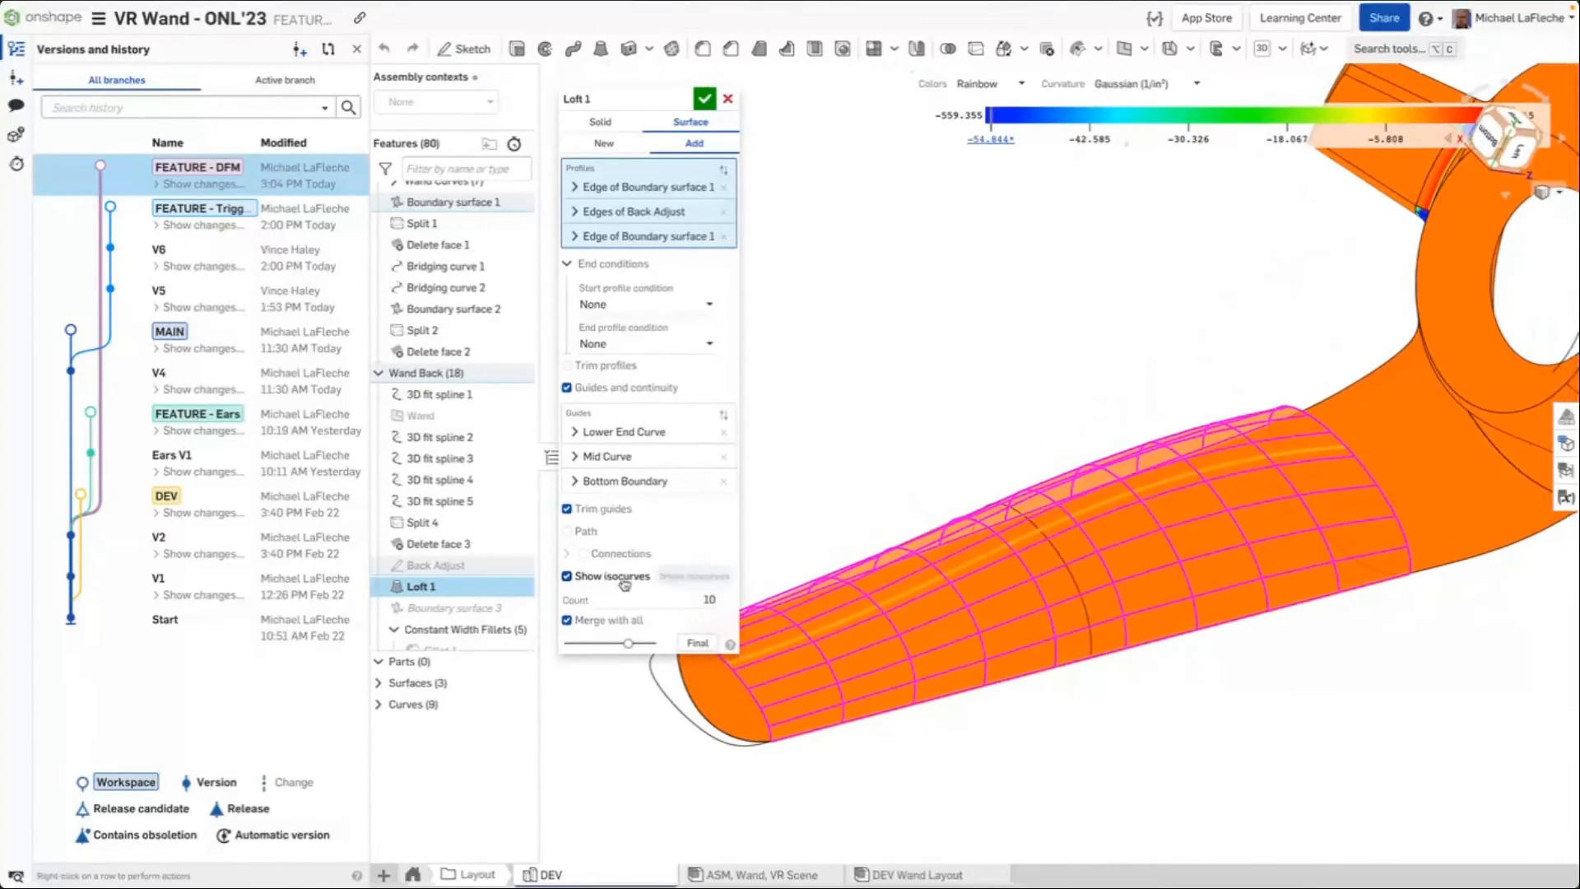
pyautogui.click(566, 576)
pyautogui.click(566, 576)
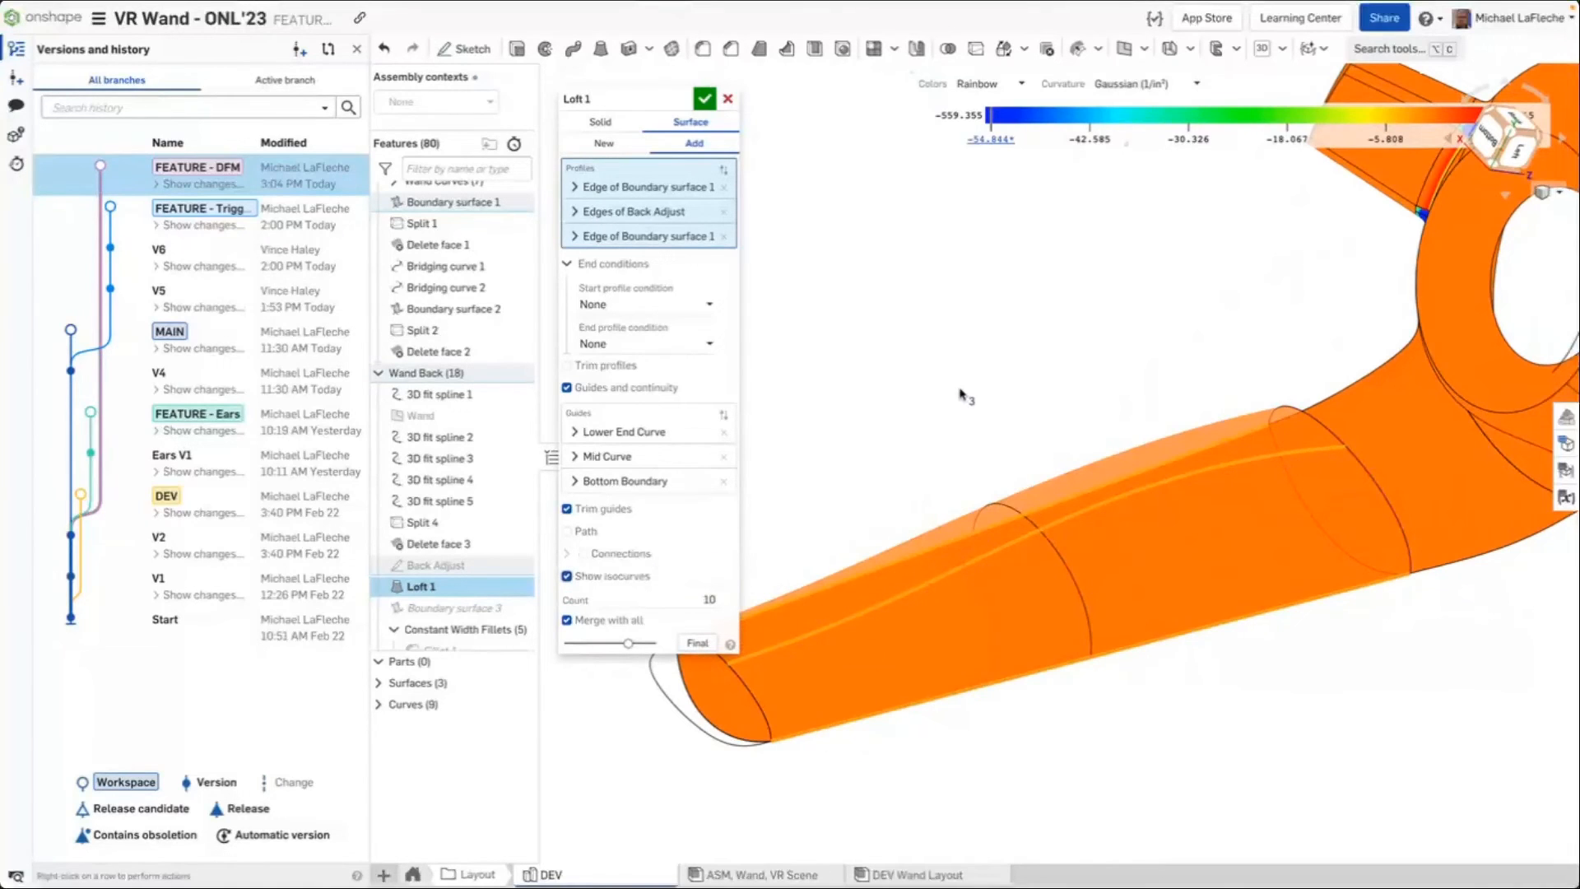
# Expand the Edges of Back Adjust and Edge of Boundary surface 1 profiles in Loft 1
pyautogui.moveTo(1008, 368); pyautogui.dragTo(951, 375, button='right')
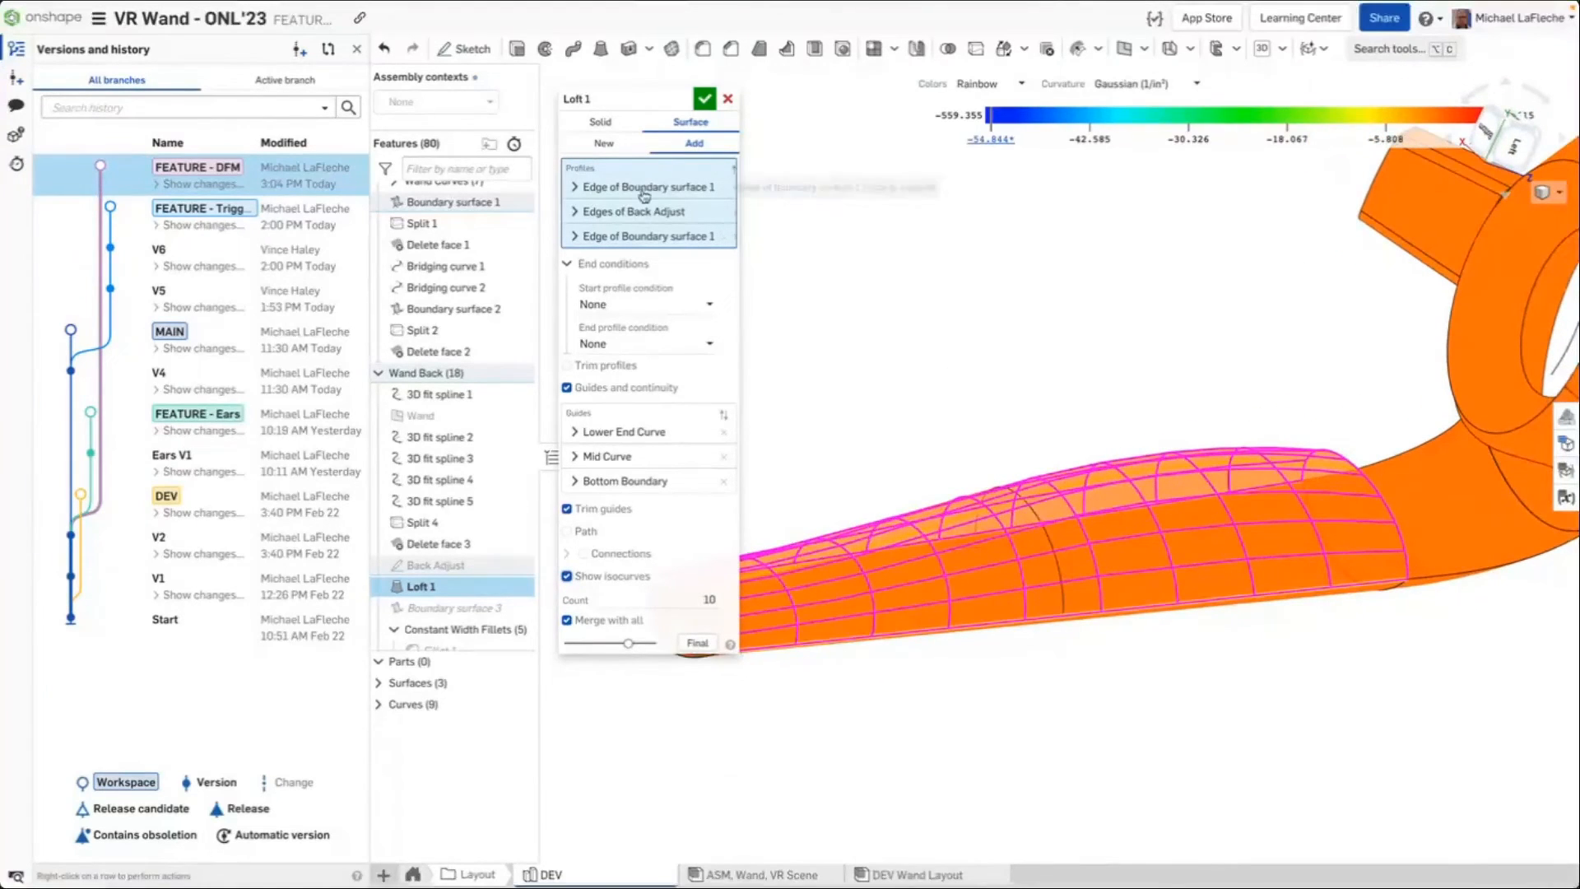
pyautogui.click(647, 235)
pyautogui.click(643, 214)
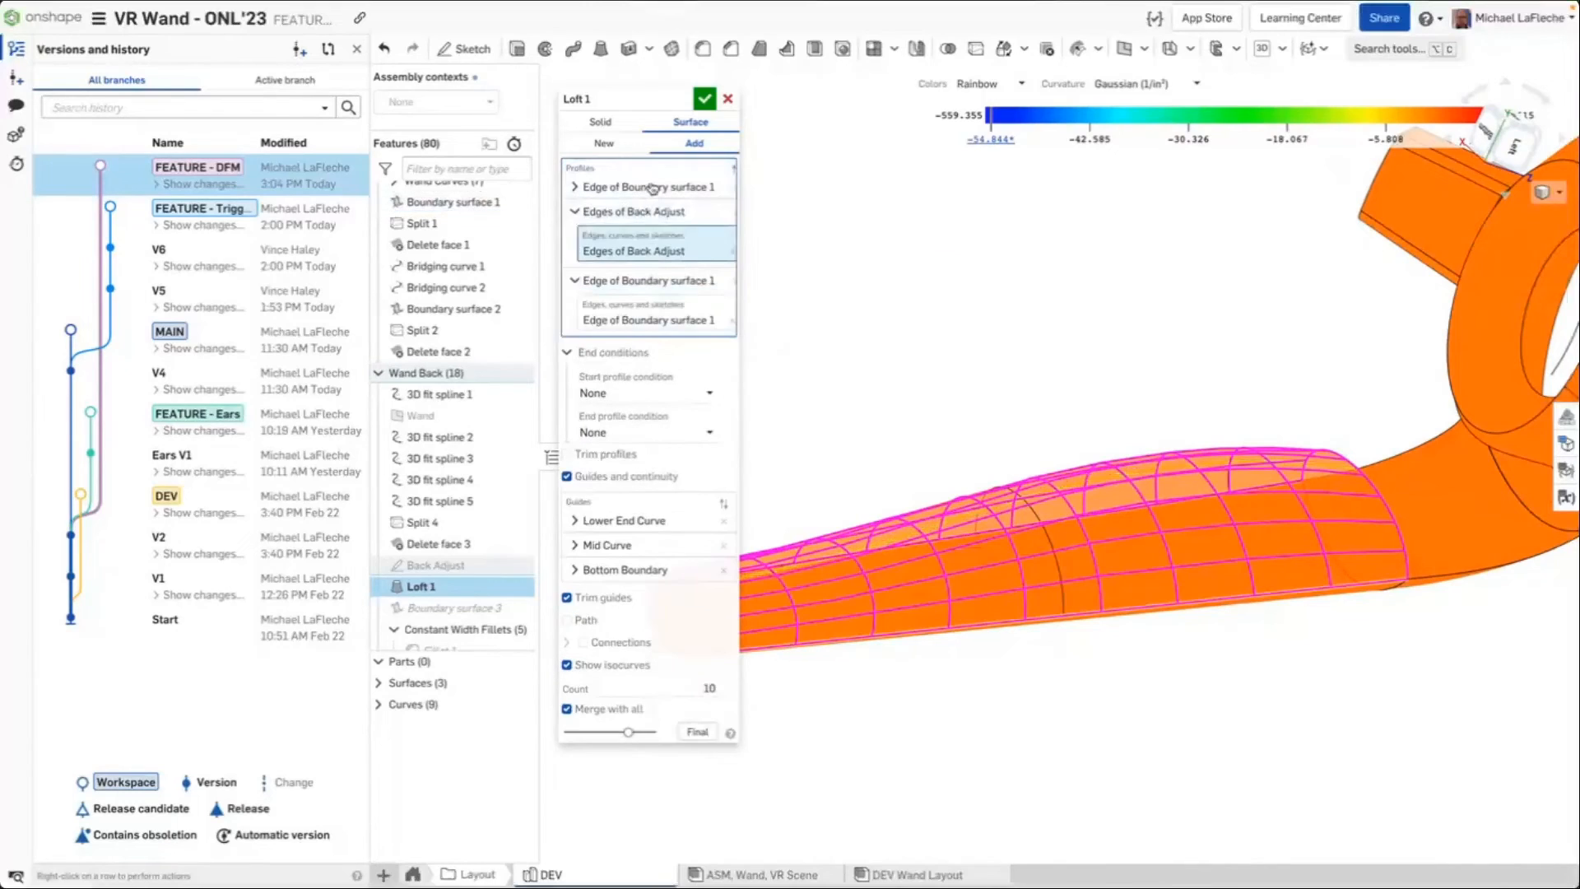
# Expand the first profile and the Lower End Curve, Mid Curve and Bottom Boundary guides of Loft 1, examine the loft, and close it
pyautogui.click(642, 187)
pyautogui.click(627, 564)
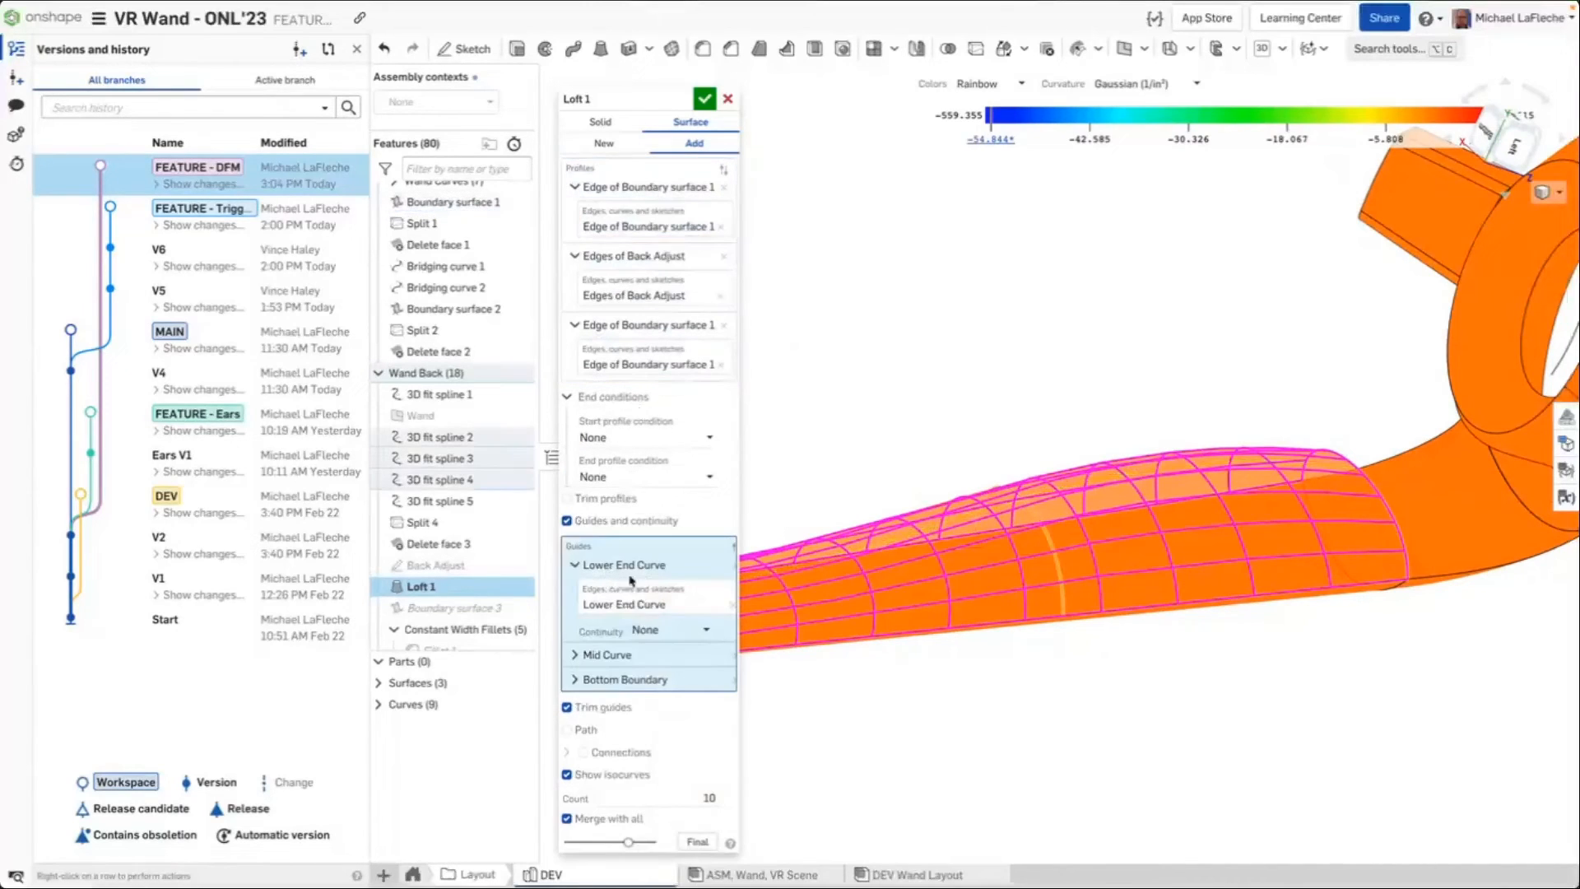
pyautogui.click(638, 655)
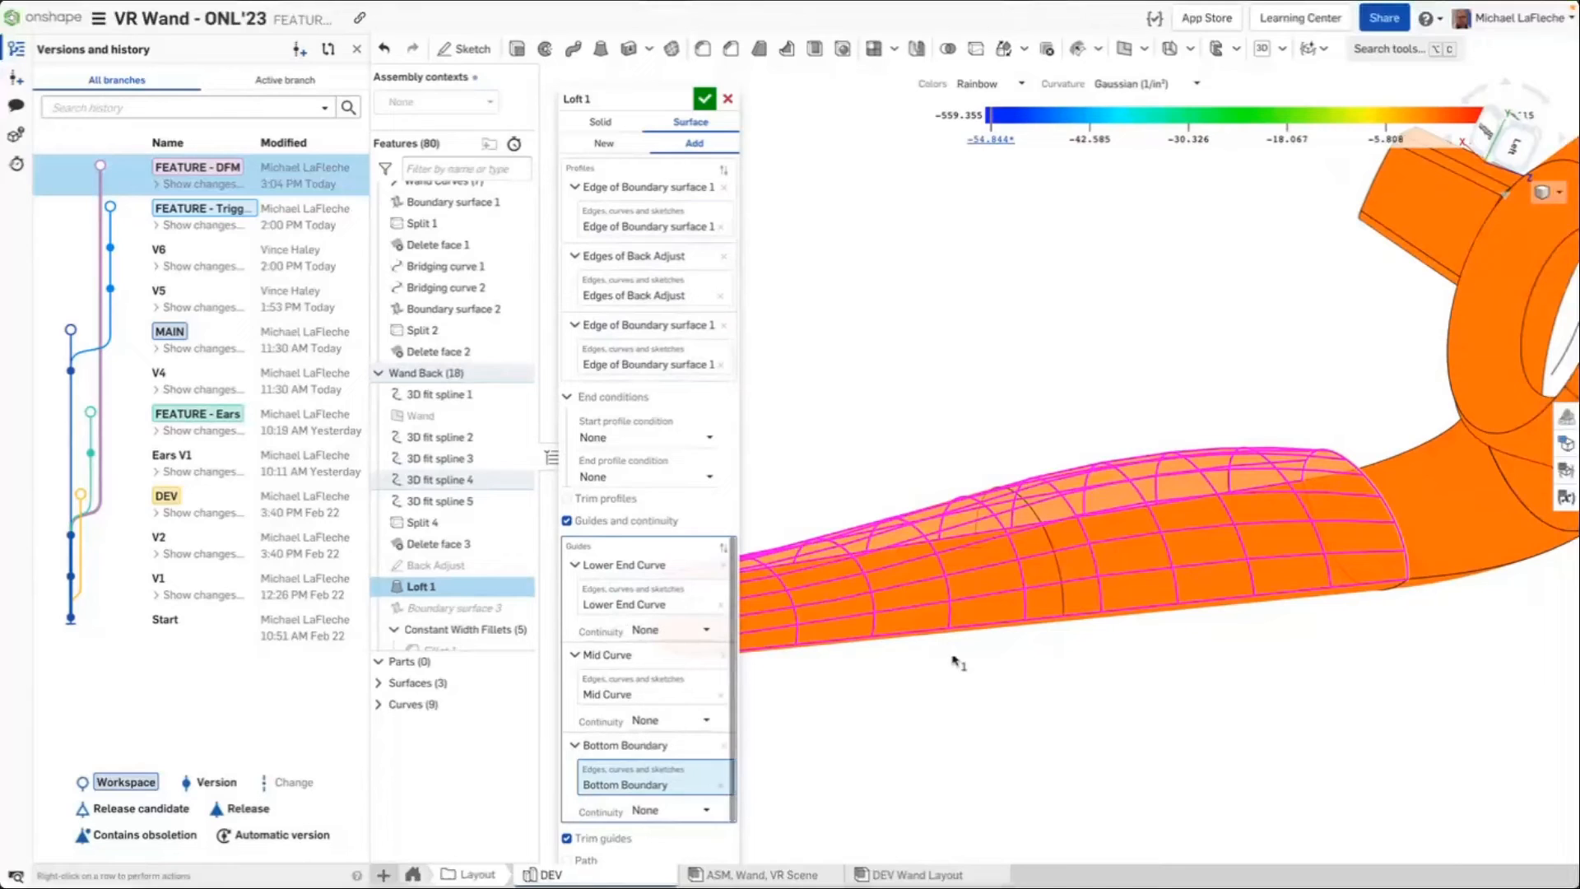
pyautogui.moveTo(955, 661); pyautogui.dragTo(1122, 645, button='middle')
pyautogui.moveTo(1122, 645); pyautogui.dragTo(1114, 658, button='right')
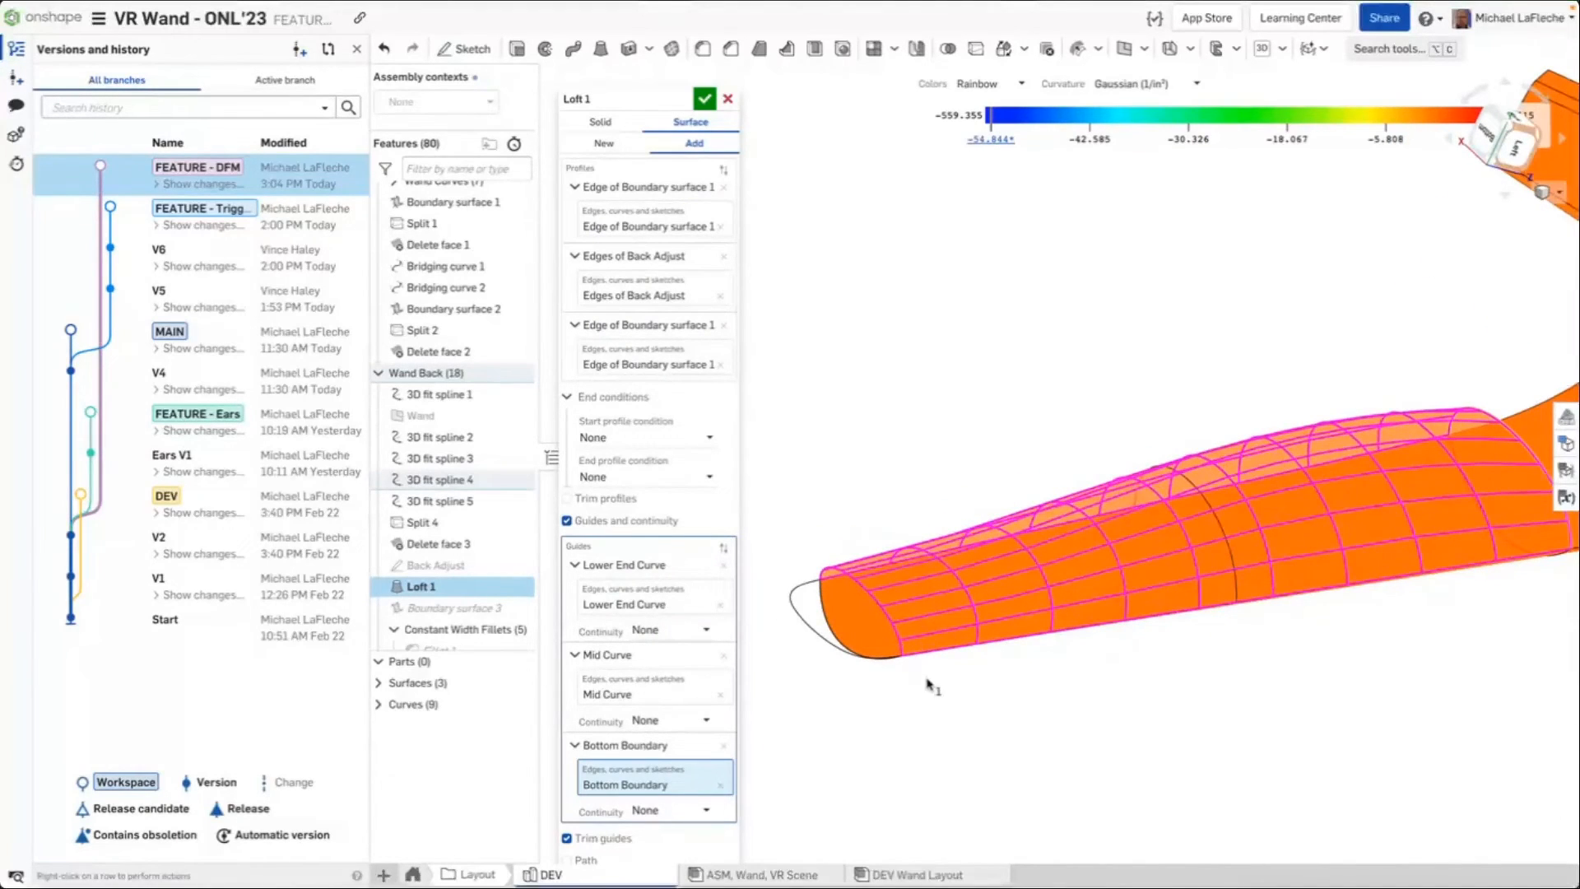
pyautogui.moveTo(1314, 406); pyautogui.dragTo(1136, 417, button='right')
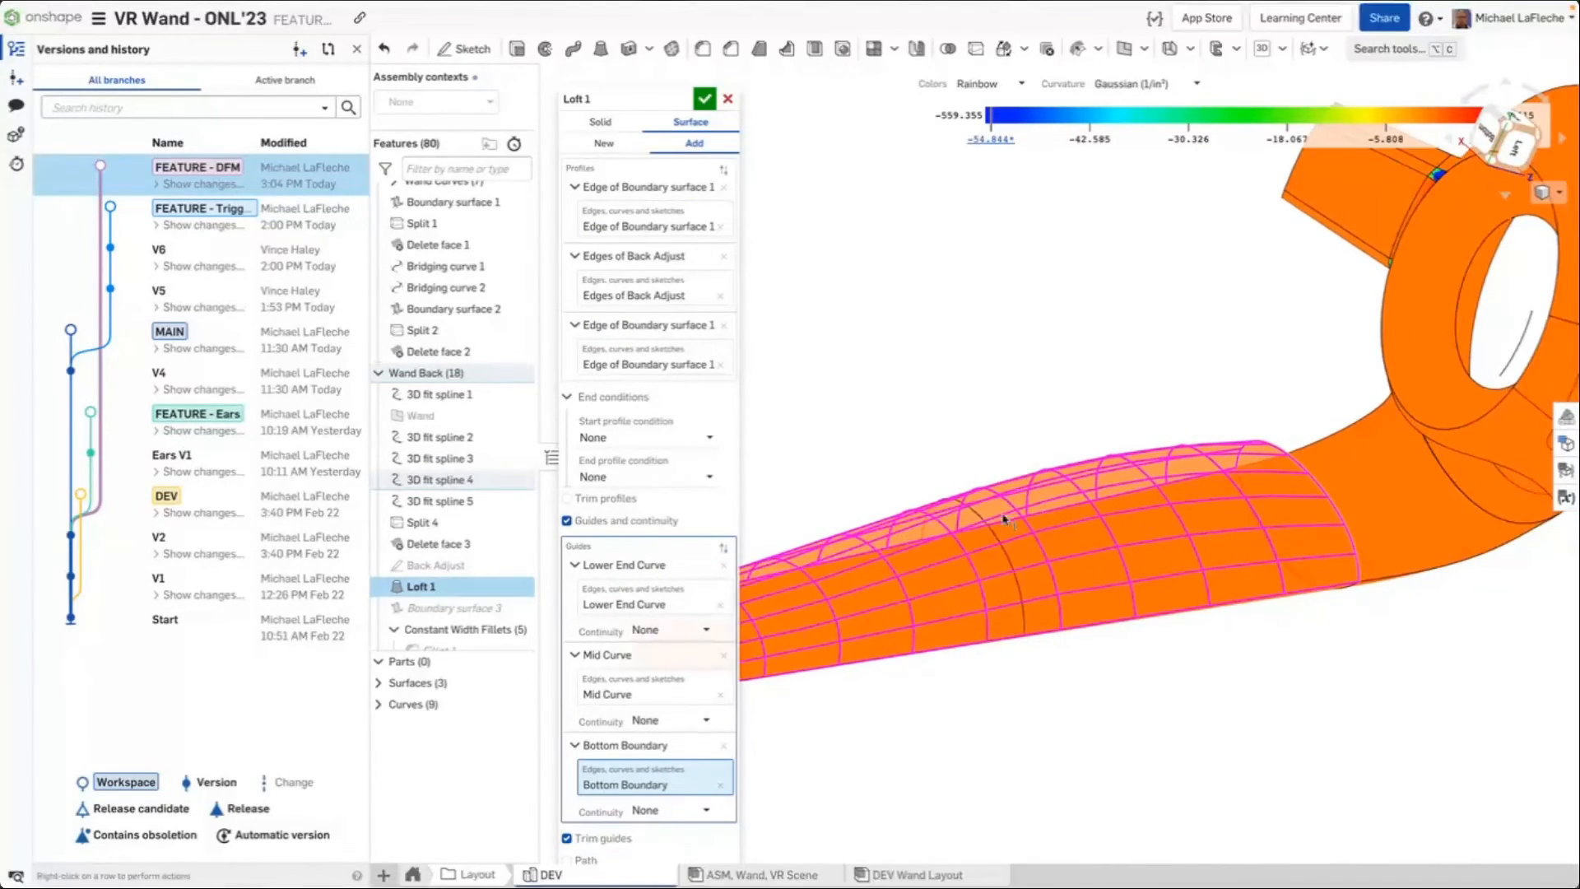
pyautogui.moveTo(1004, 518); pyautogui.dragTo(1266, 375, button='right')
pyautogui.click(728, 101)
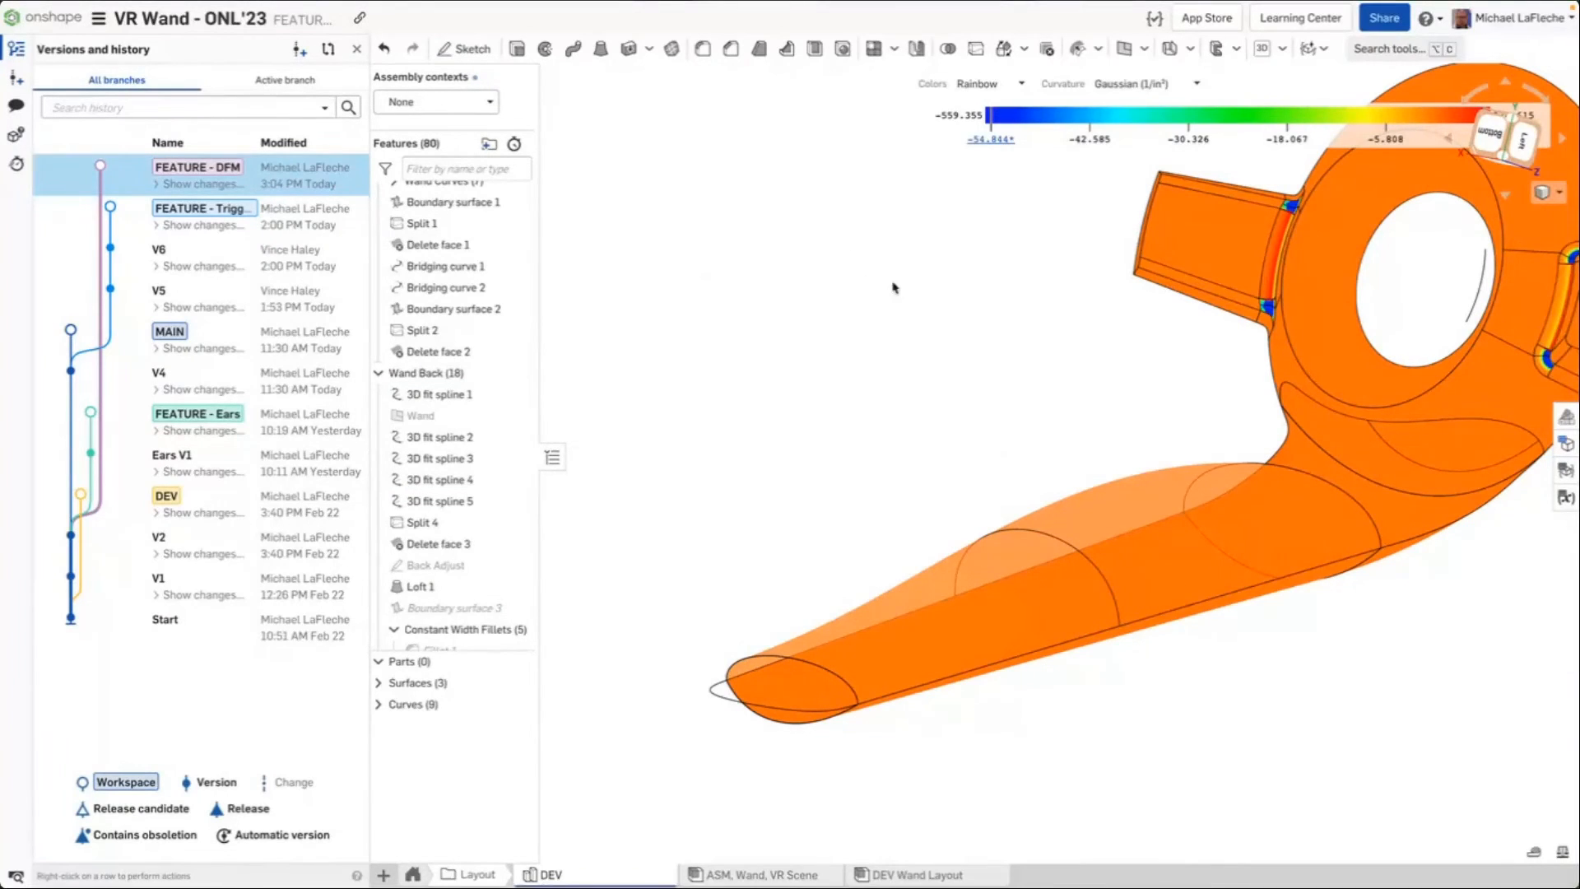
# Switch the view display back to Shaded, turning off the curvature map
pyautogui.moveTo(922, 292); pyautogui.dragTo(803, 328, button='middle')
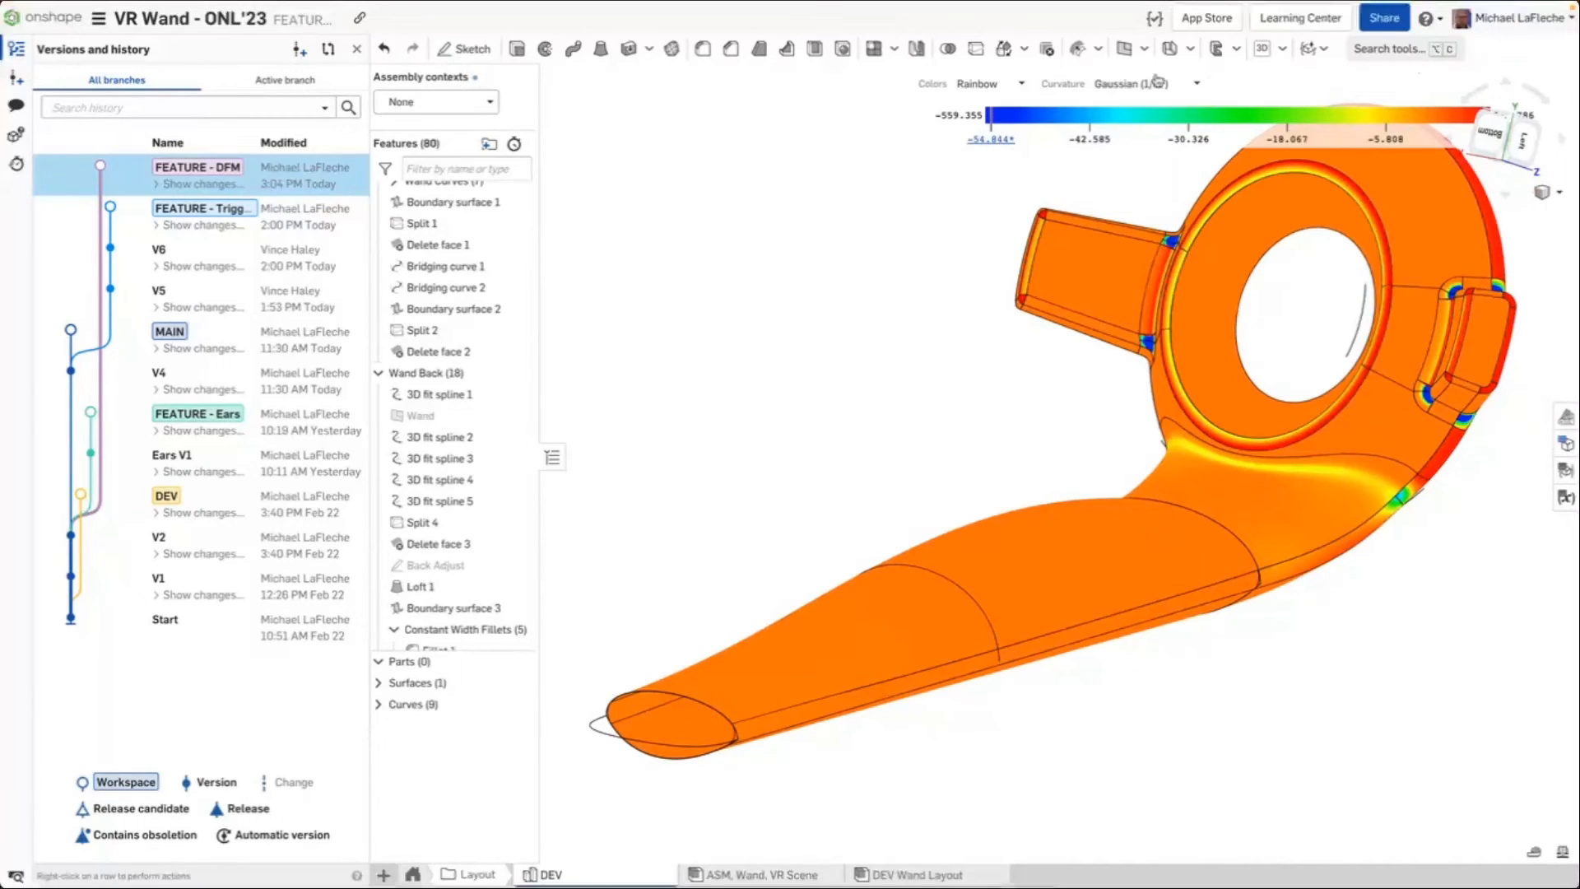
pyautogui.click(1542, 201)
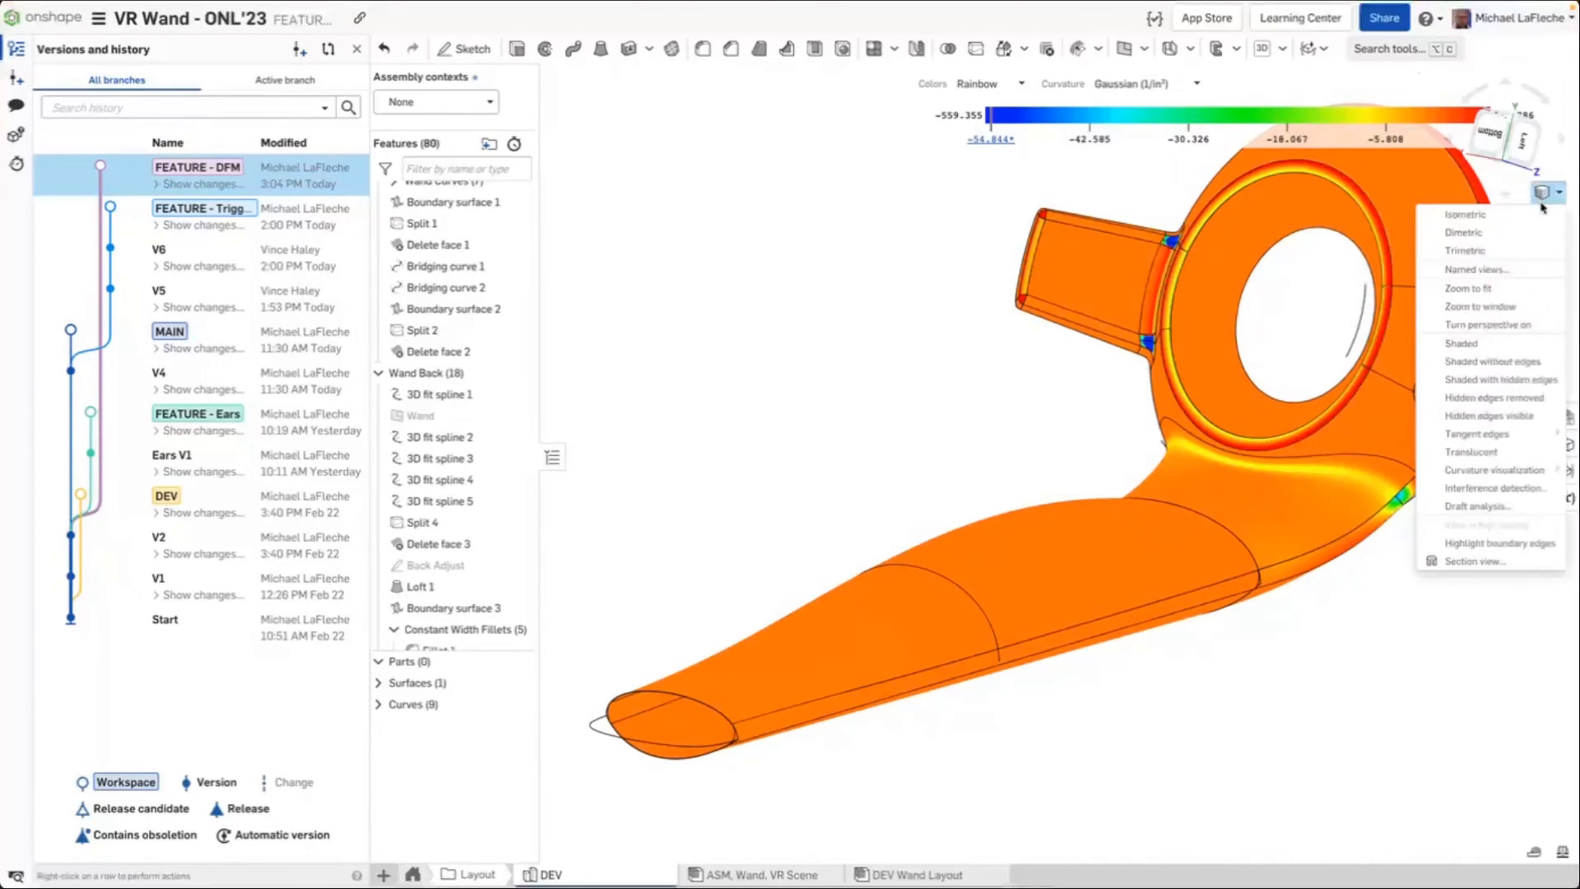
pyautogui.click(1456, 344)
# Start a Draft analysis using the Wand plane as mold split direction and the VR Wand part as entity to check
pyautogui.moveTo(1068, 338)
pyautogui.mouseDown(button='right')
pyautogui.moveTo(1061, 121)
pyautogui.moveTo(1041, 147)
pyautogui.mouseUp(button='right')
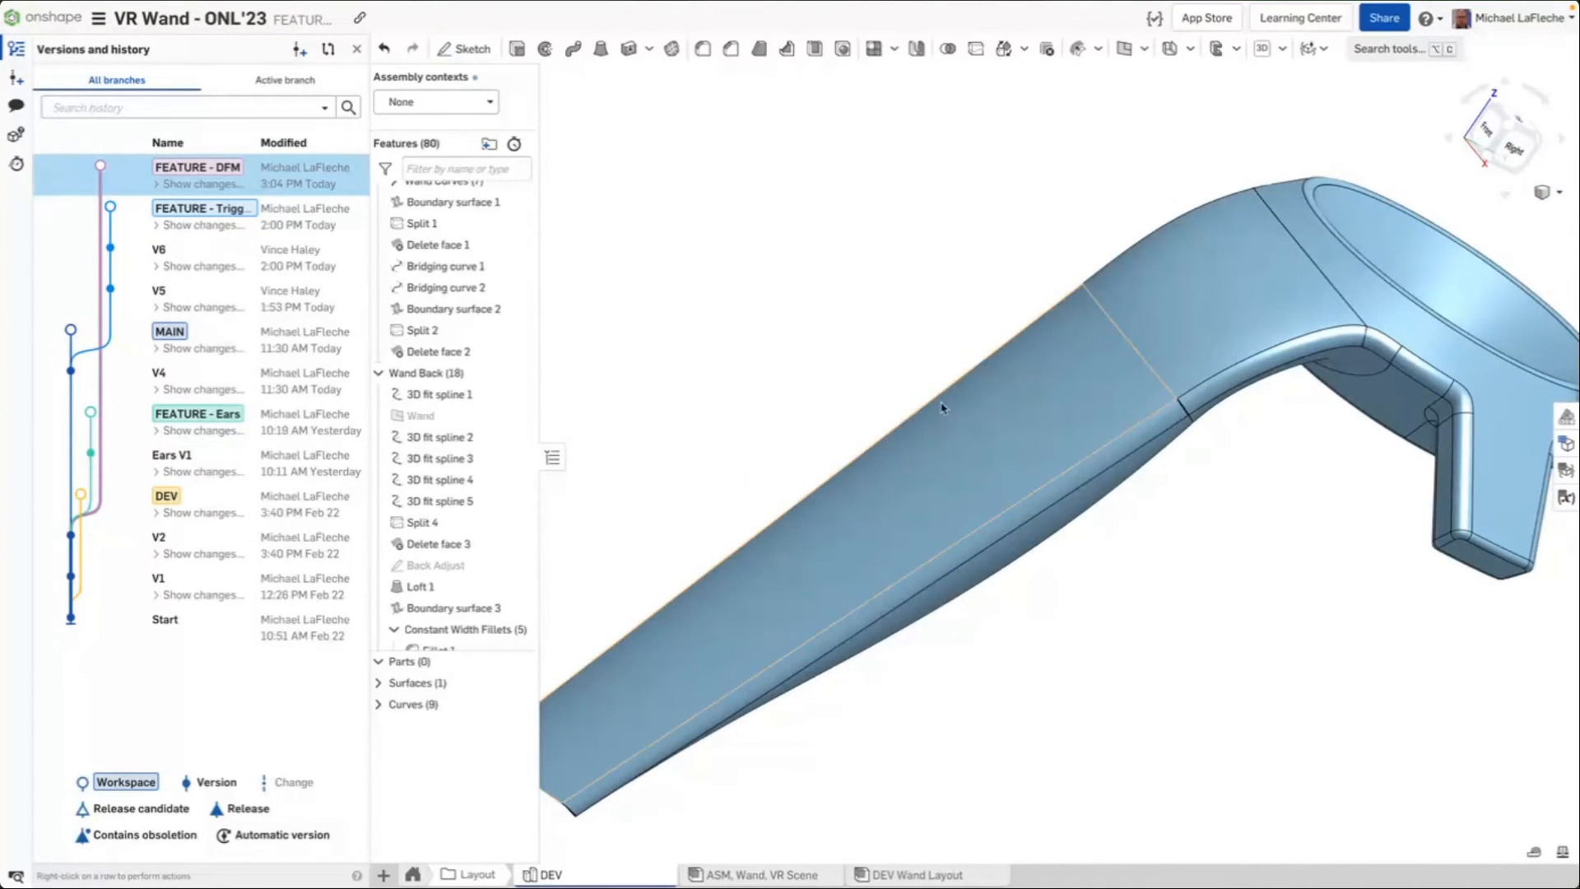
pyautogui.scroll(-2, 938, 405)
pyautogui.moveTo(530, 856)
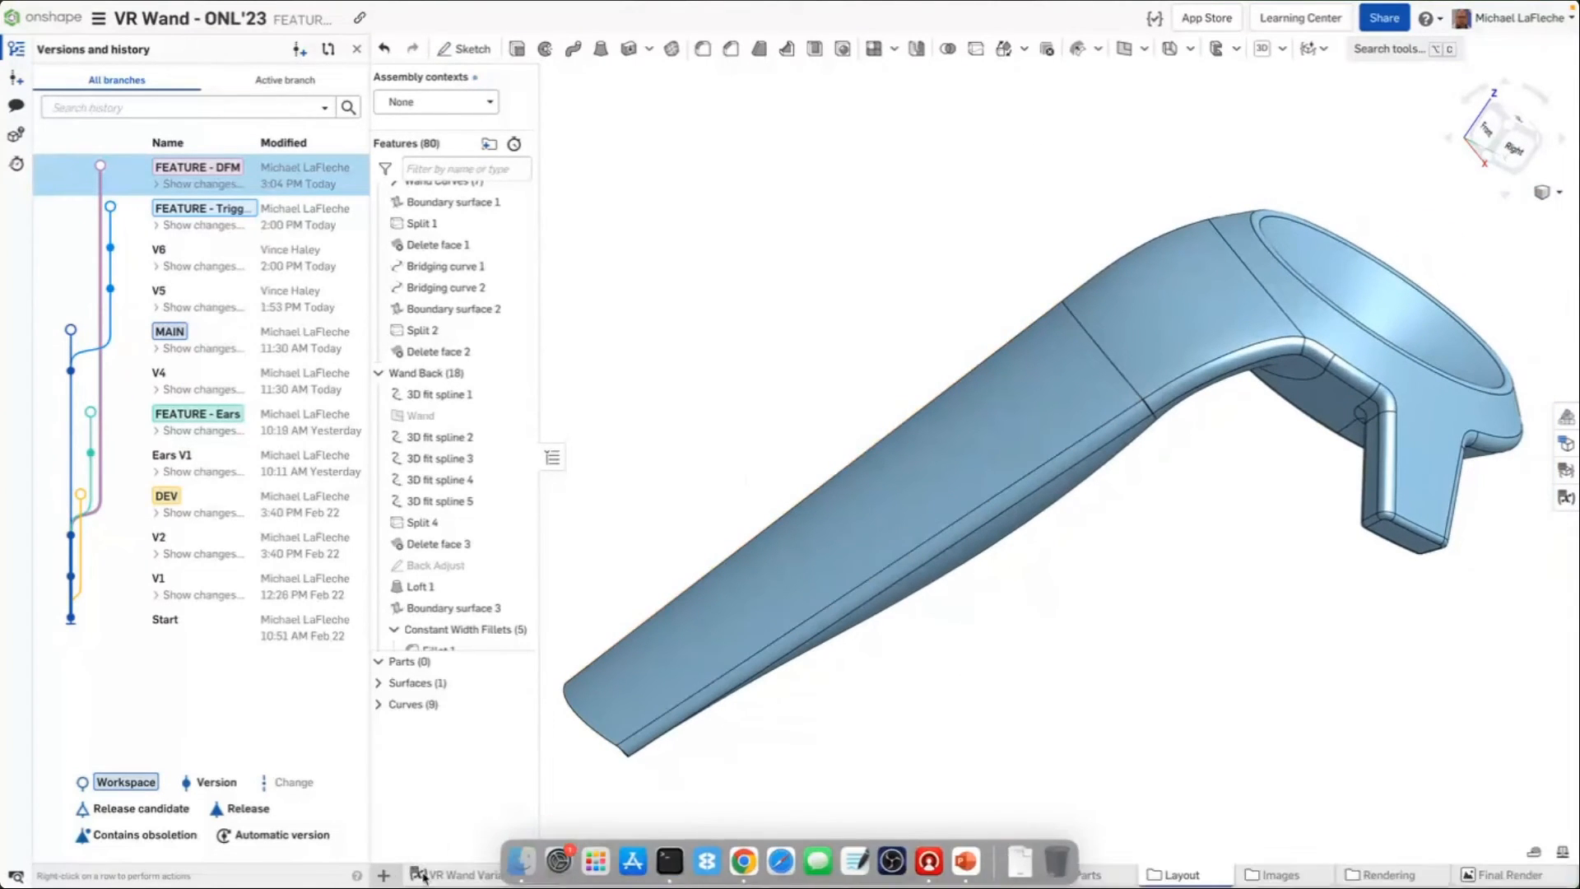
pyautogui.click(1547, 191)
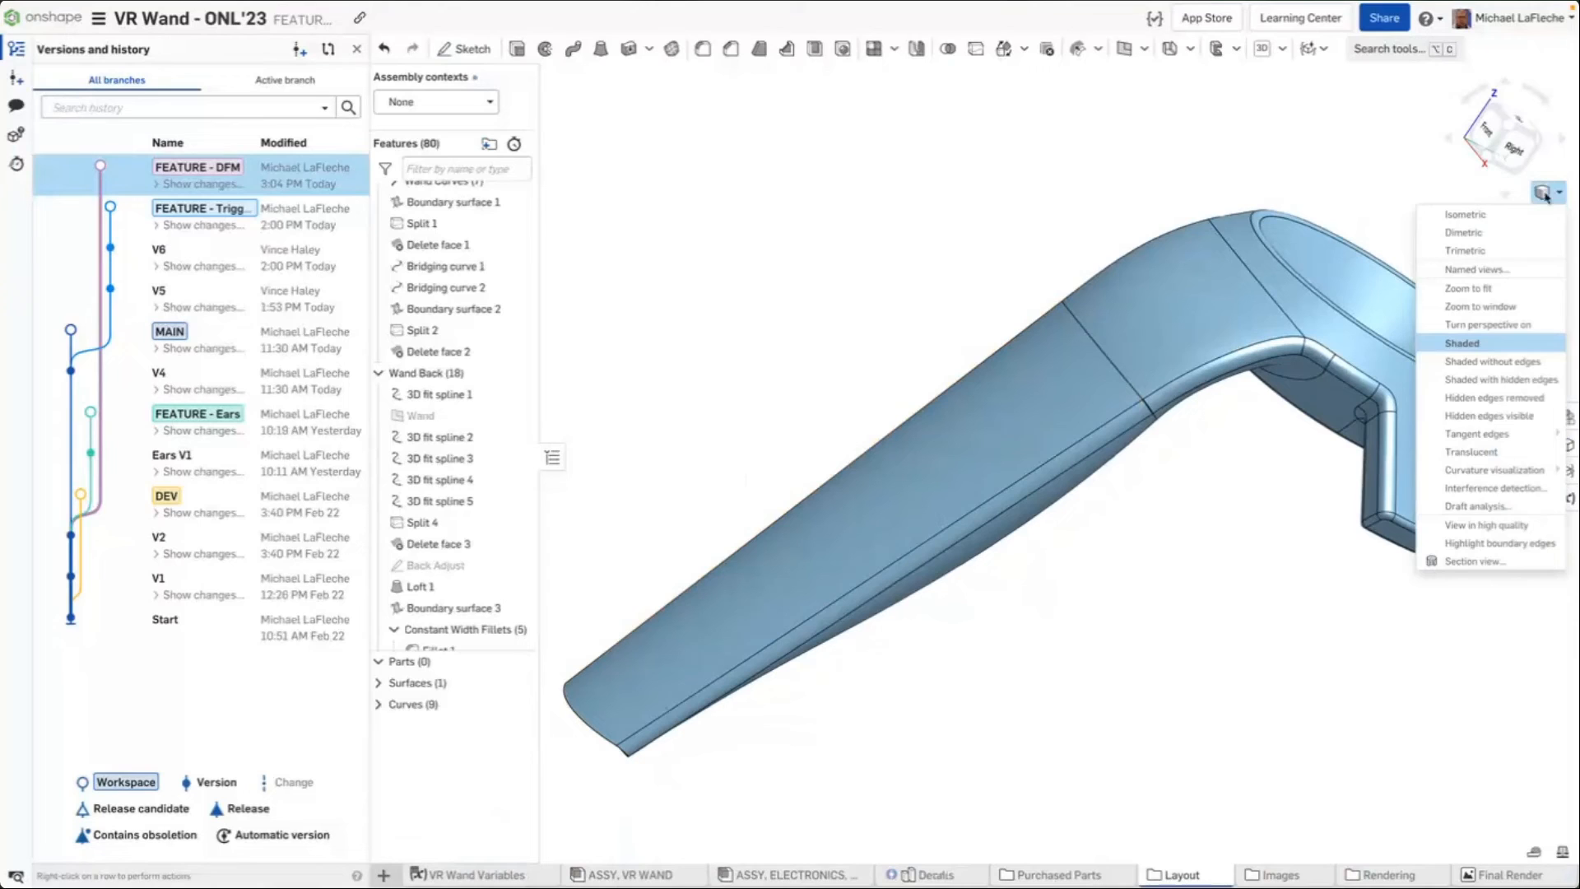
pyautogui.click(1491, 515)
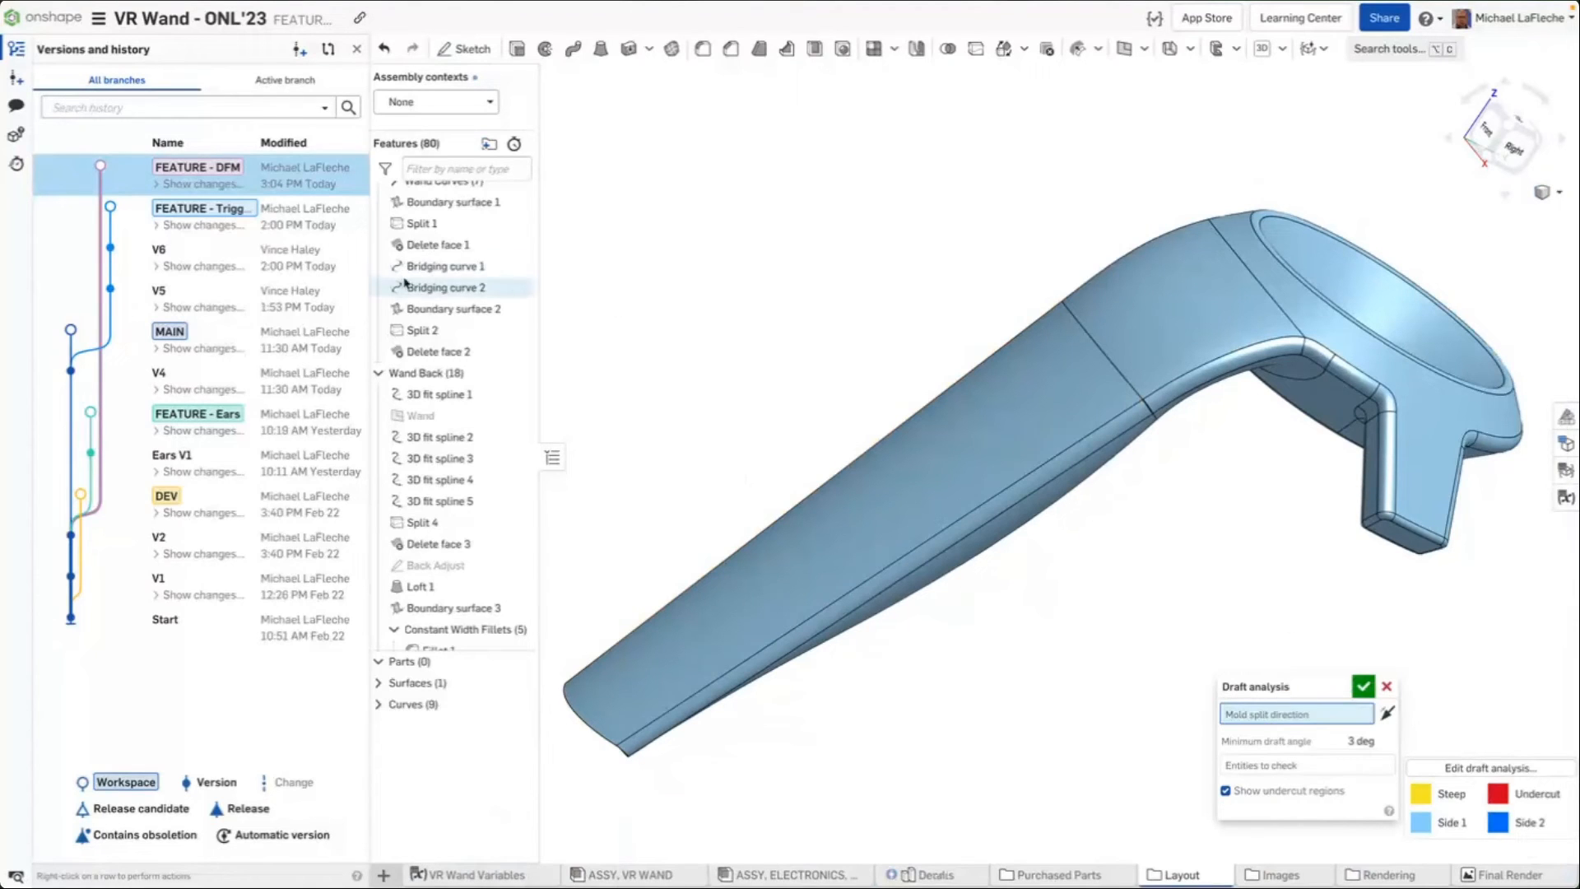
pyautogui.scroll(-6, 461, 280)
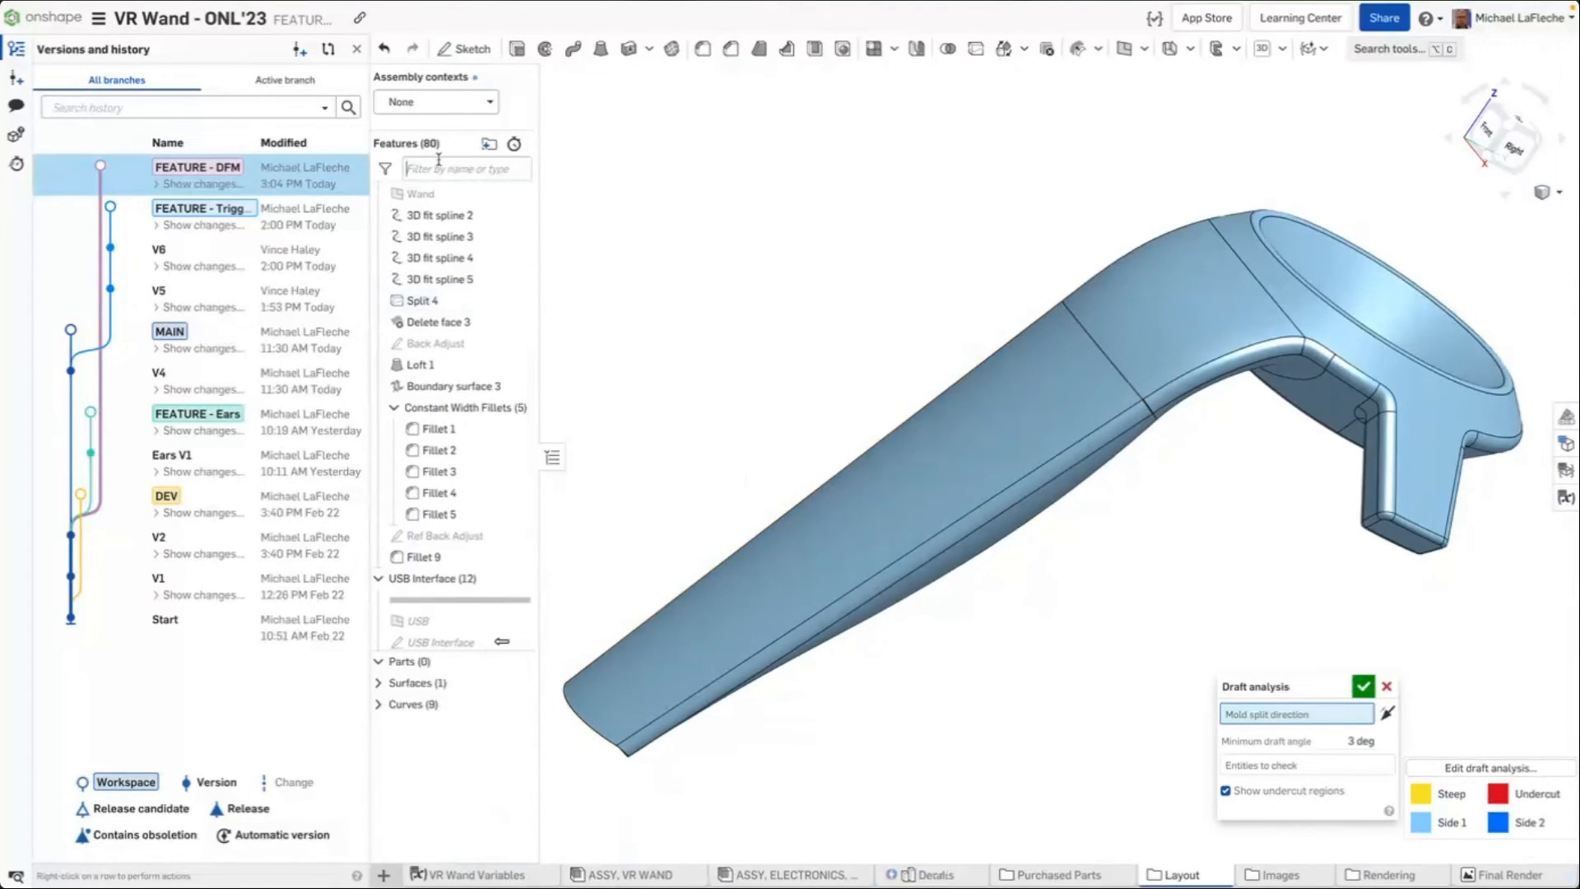
pyautogui.write('plane')
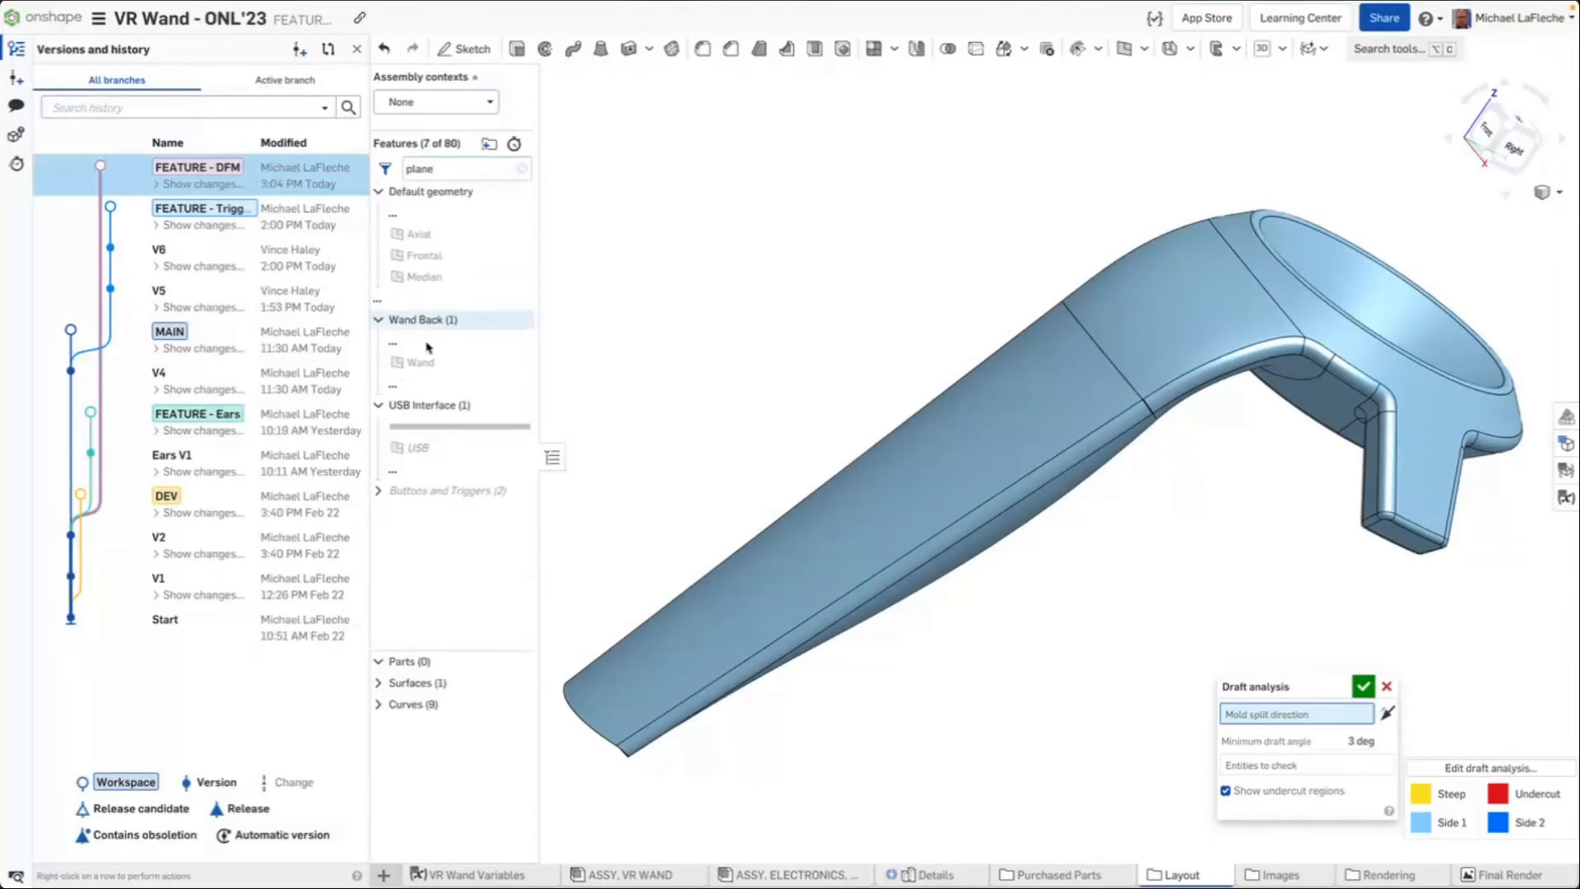
pyautogui.click(405, 359)
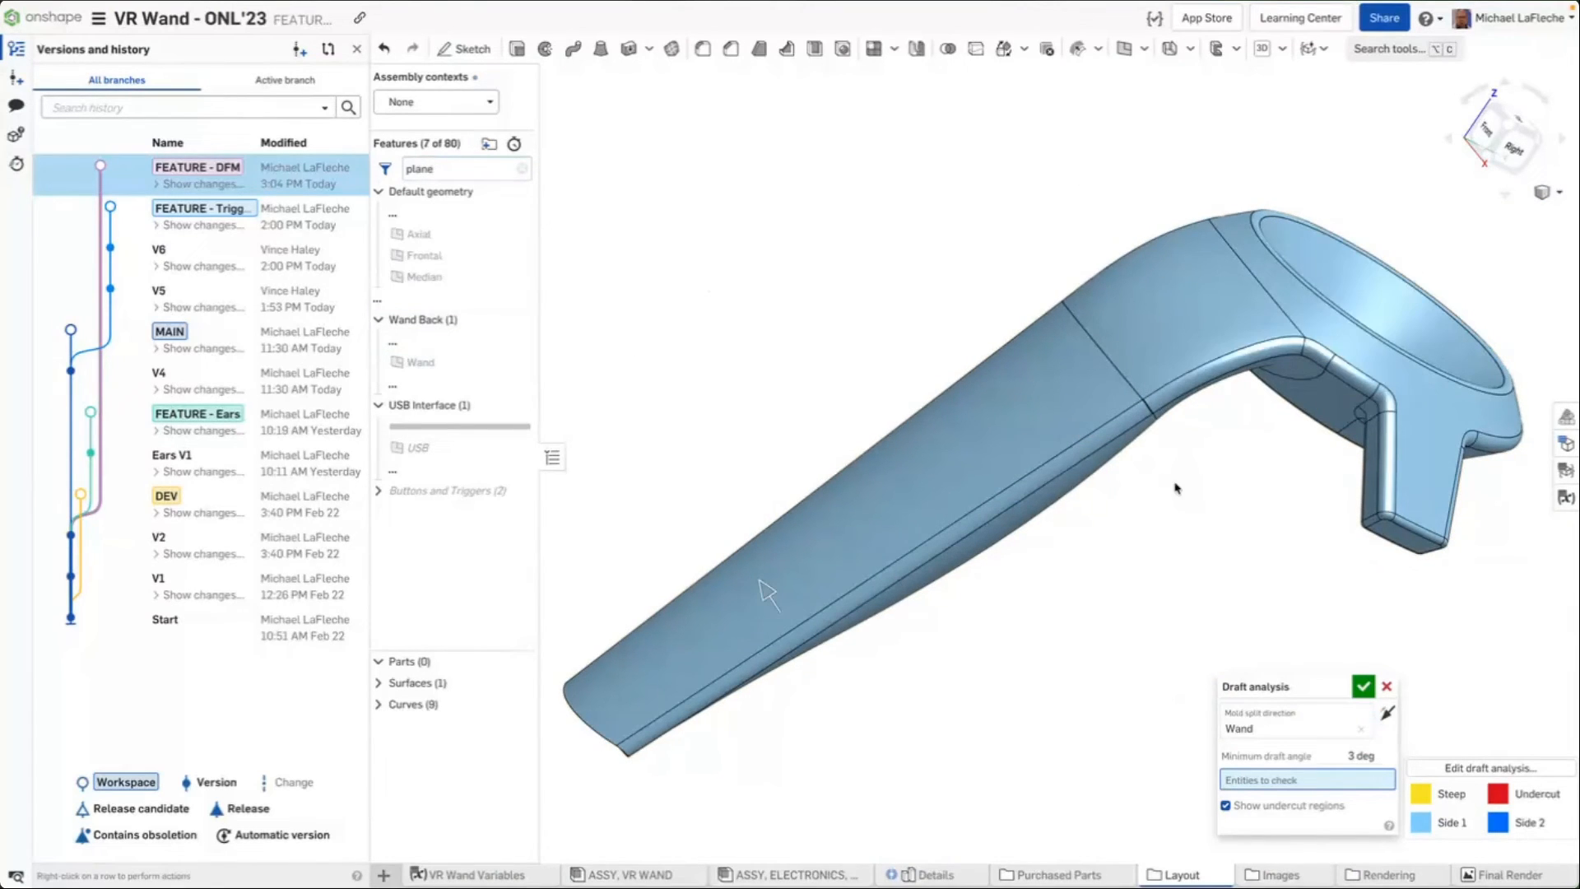
pyautogui.click(892, 490)
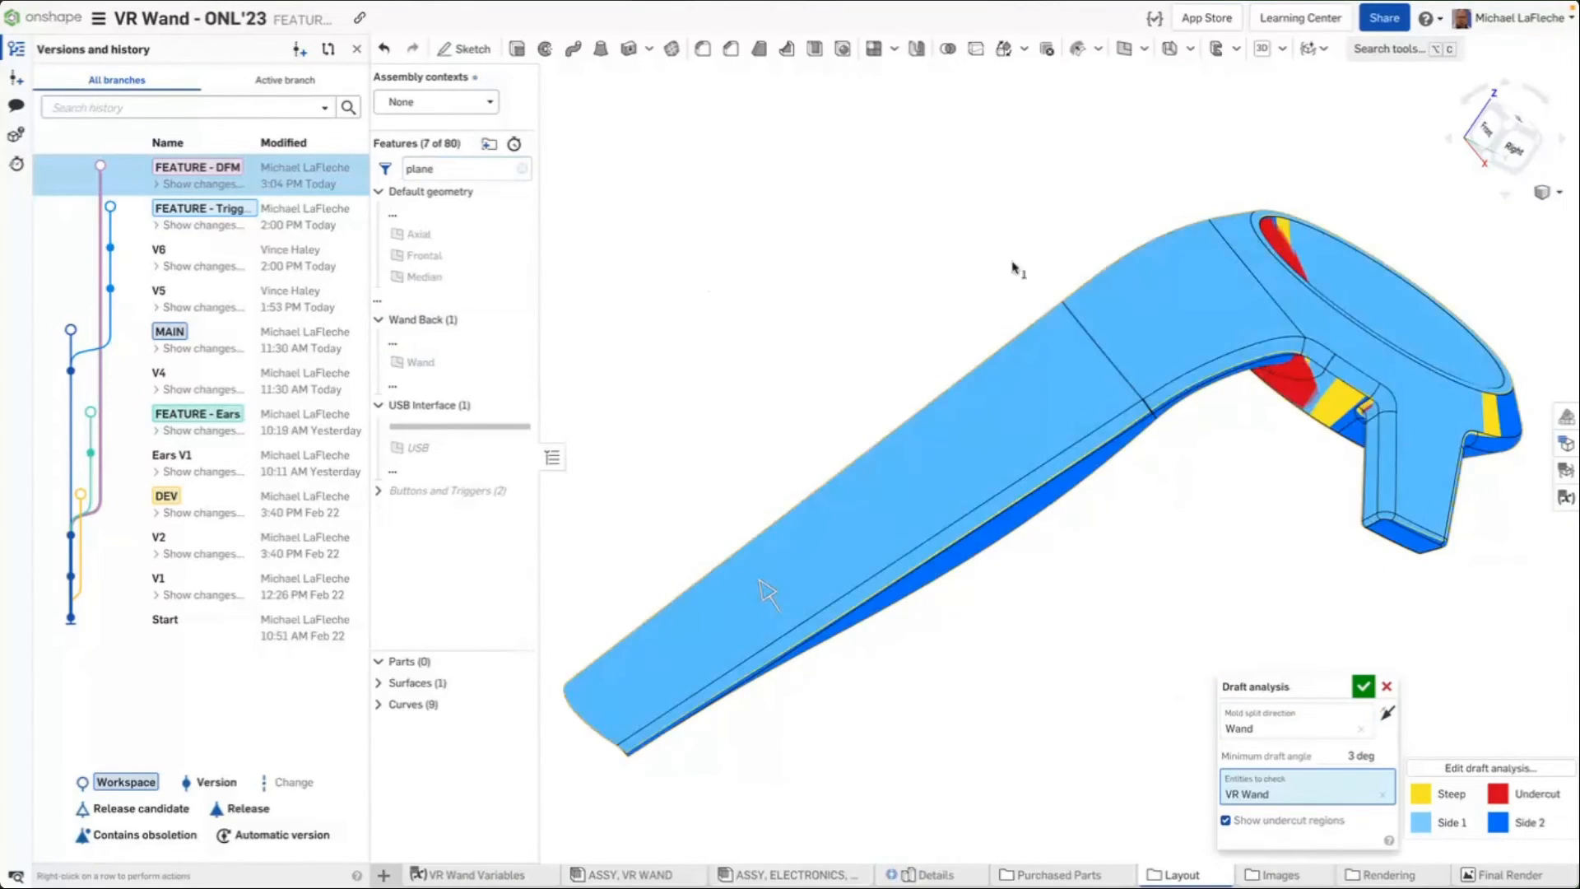
# Examine the draft angles along the wand's side faces and under the ring
pyautogui.moveTo(1018, 268); pyautogui.dragTo(1073, 244, button='right')
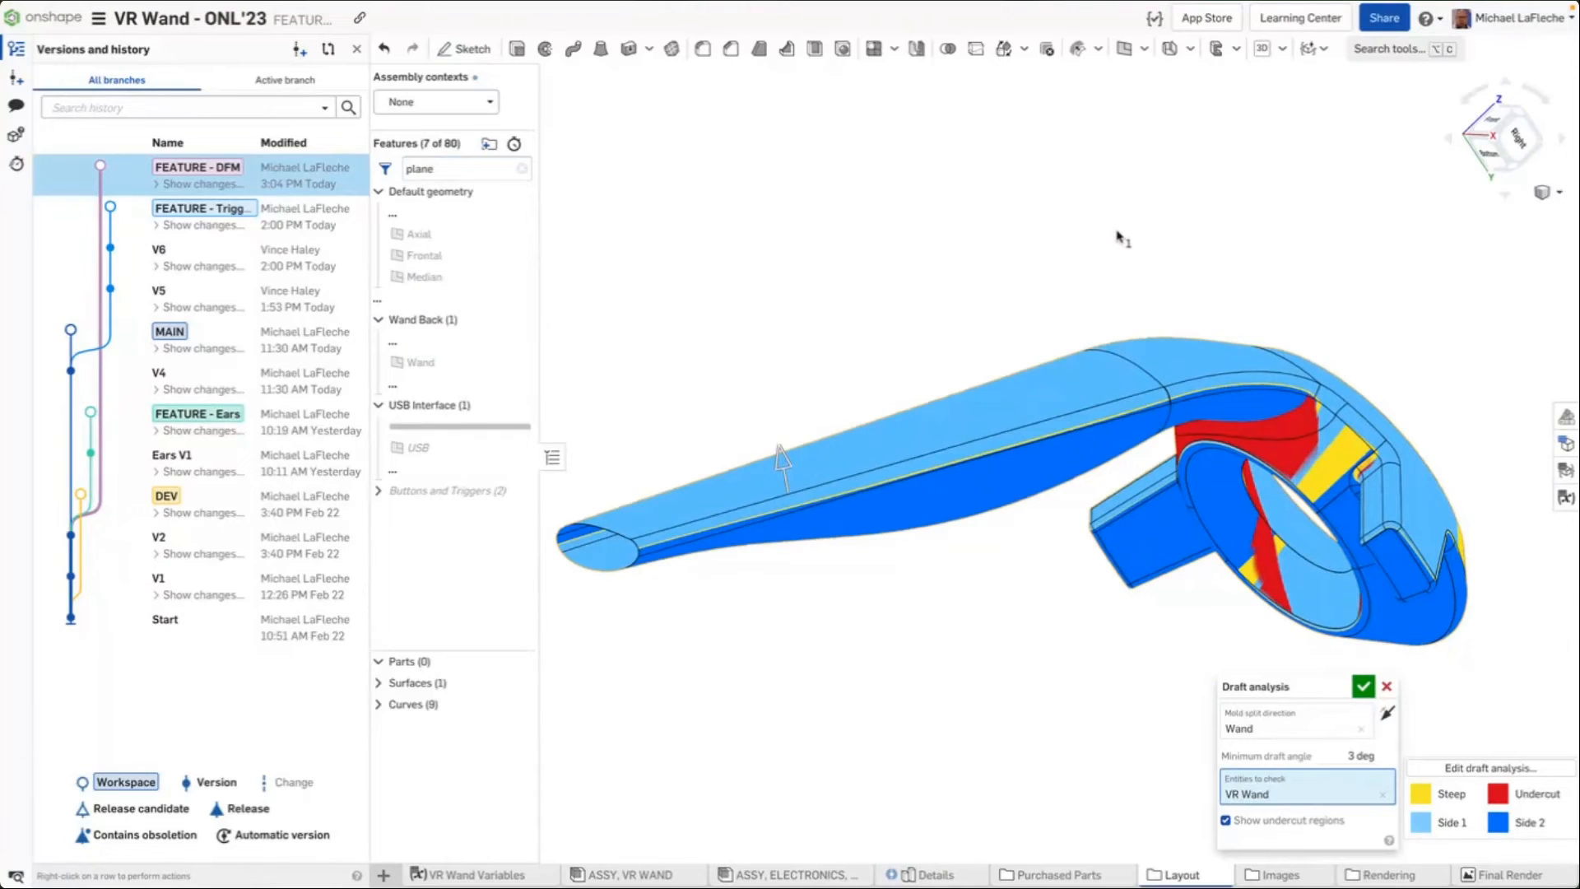
pyautogui.scroll(5, 729, 519)
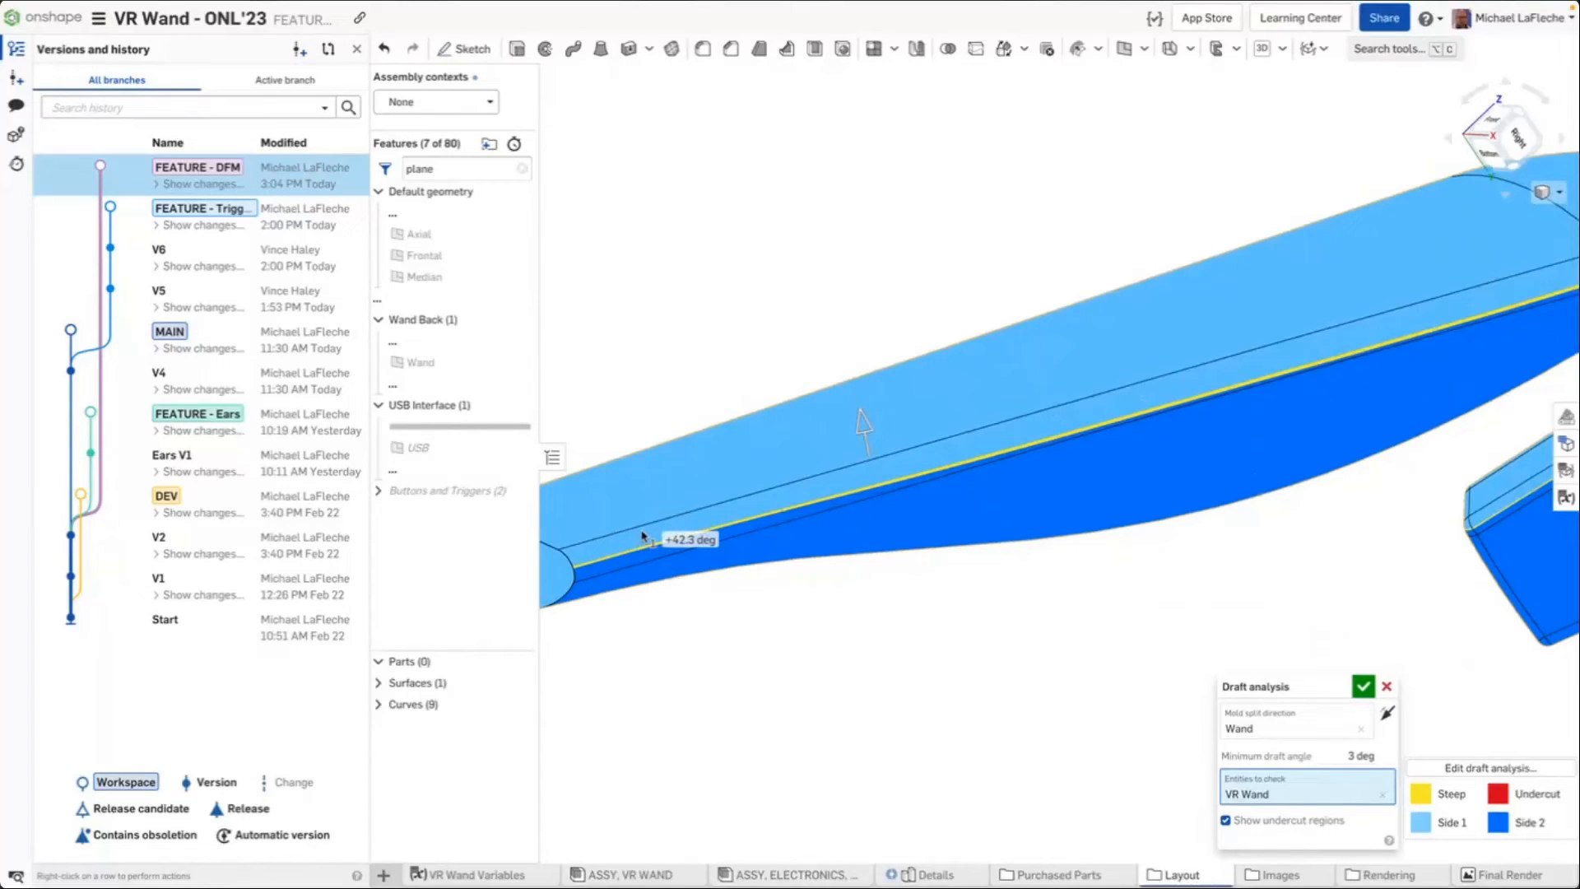
pyautogui.scroll(-2, 671, 542)
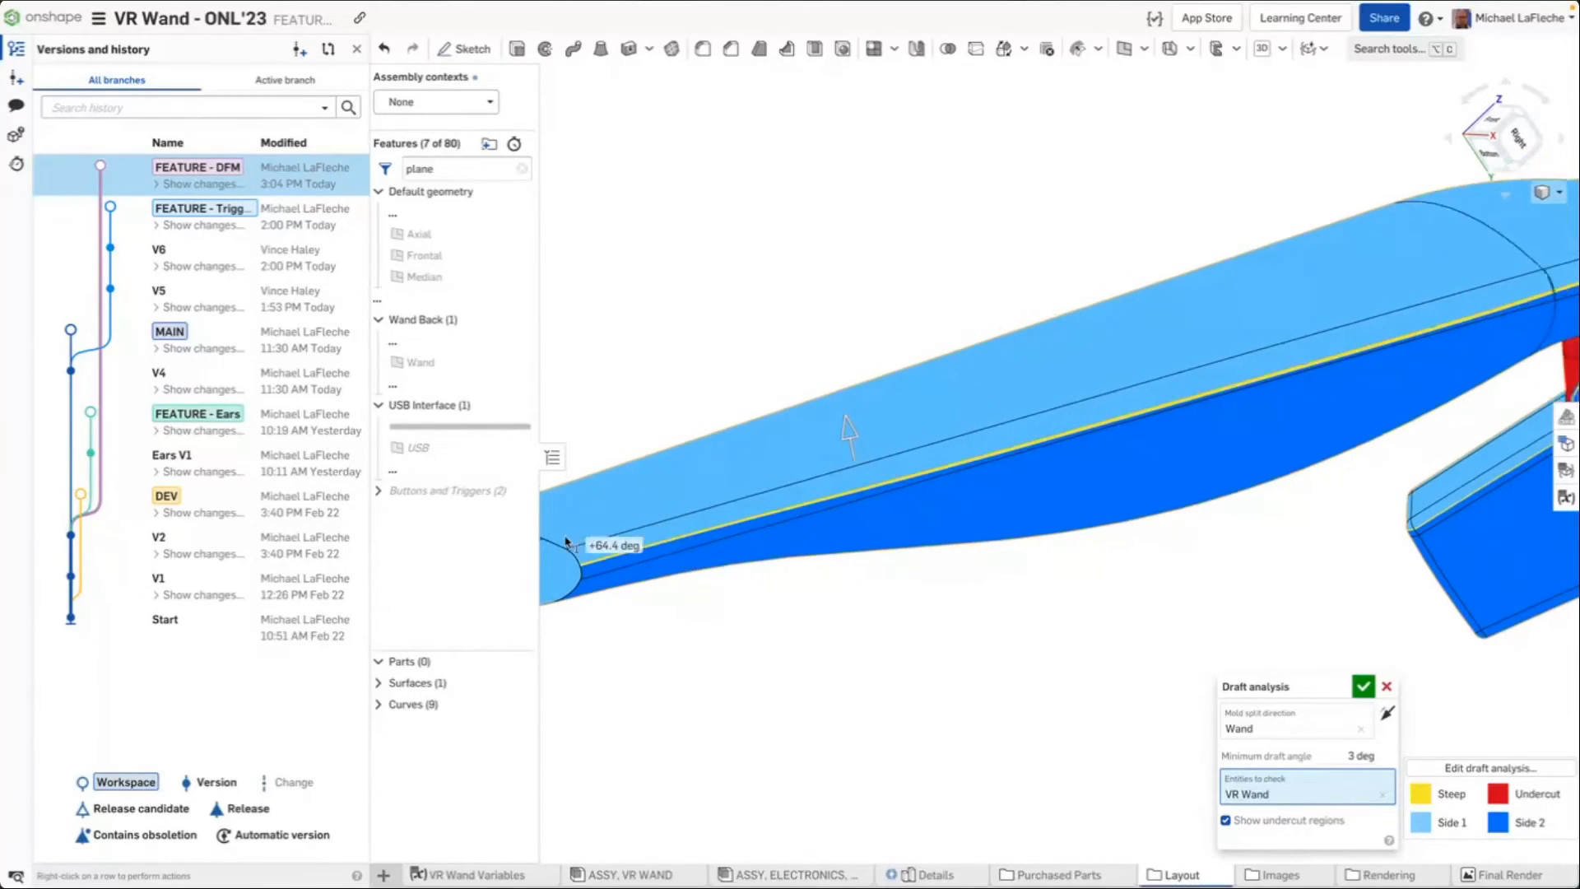
pyautogui.scroll(-1, 638, 559)
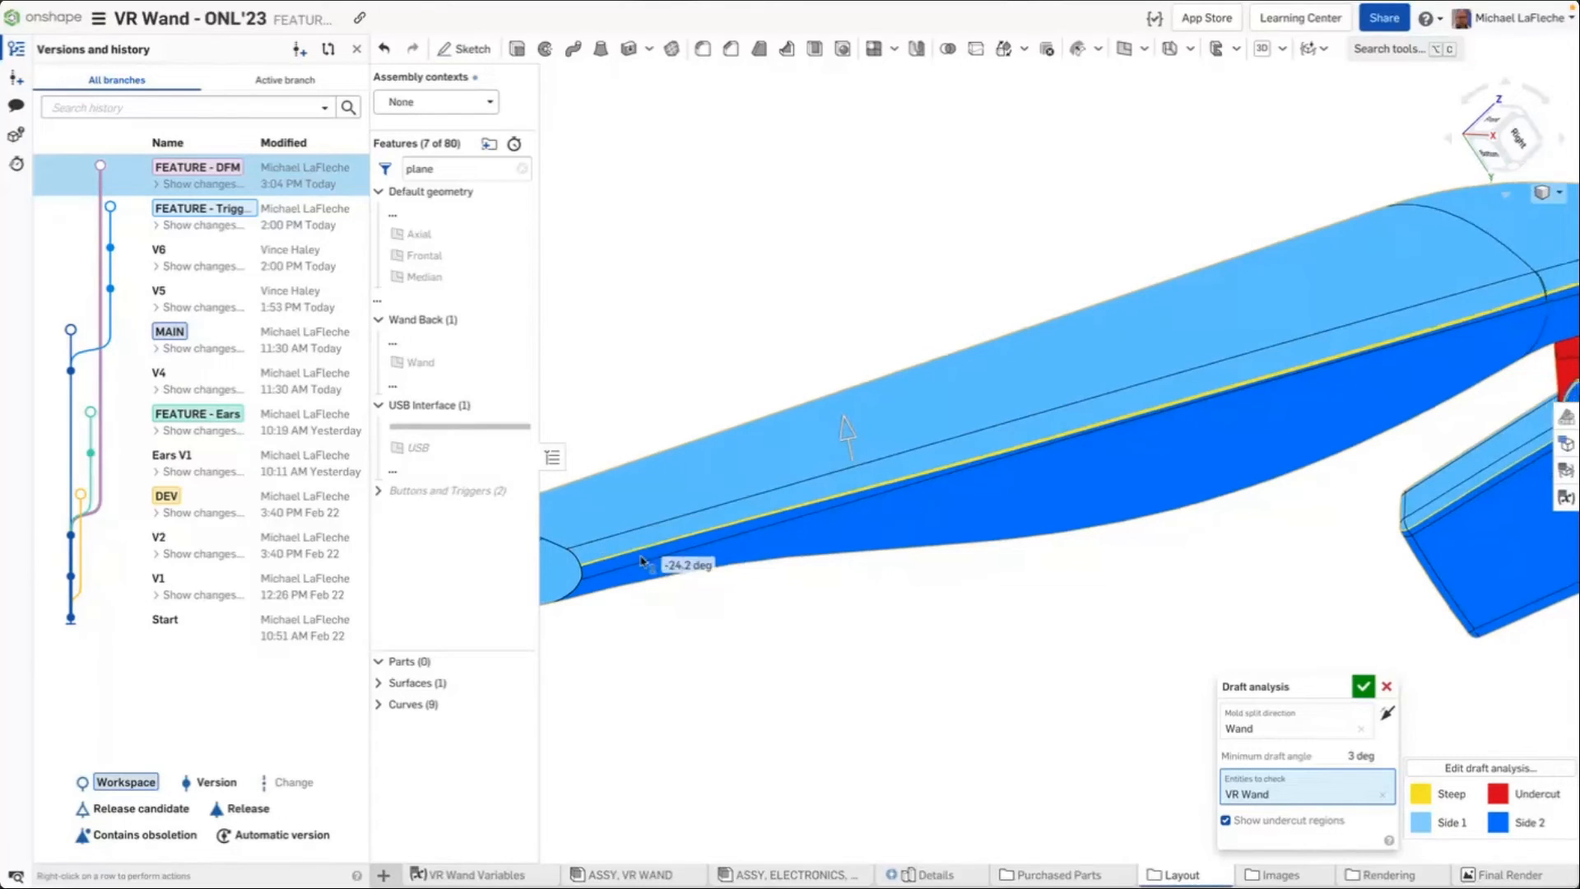
pyautogui.scroll(-1, 642, 562)
pyautogui.moveTo(1029, 481); pyautogui.dragTo(863, 589, button='middle')
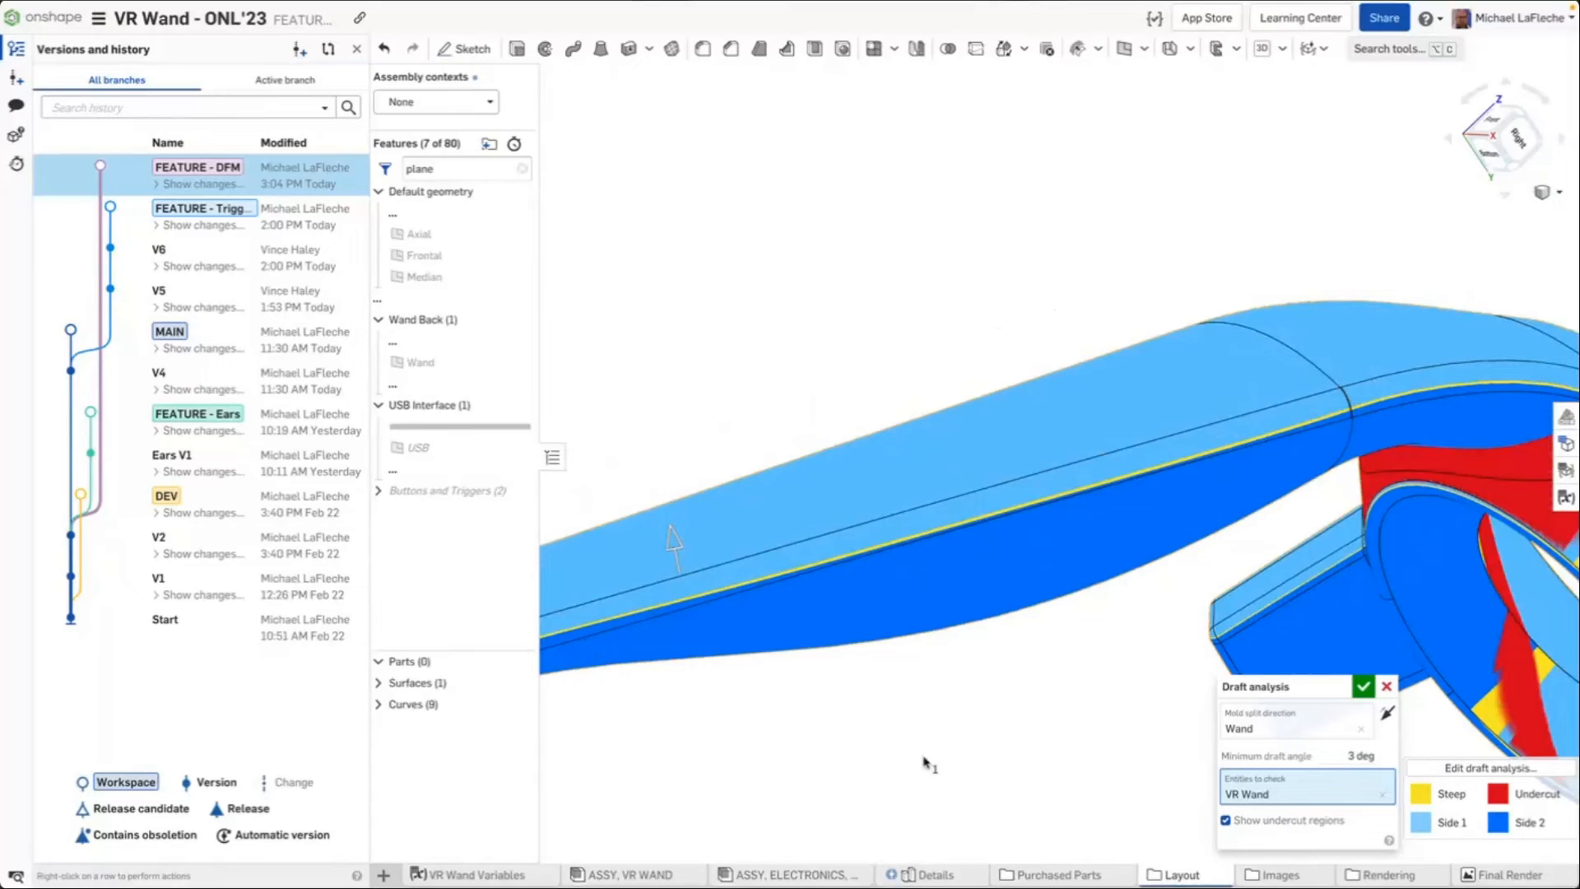
pyautogui.scroll(-1, 741, 502)
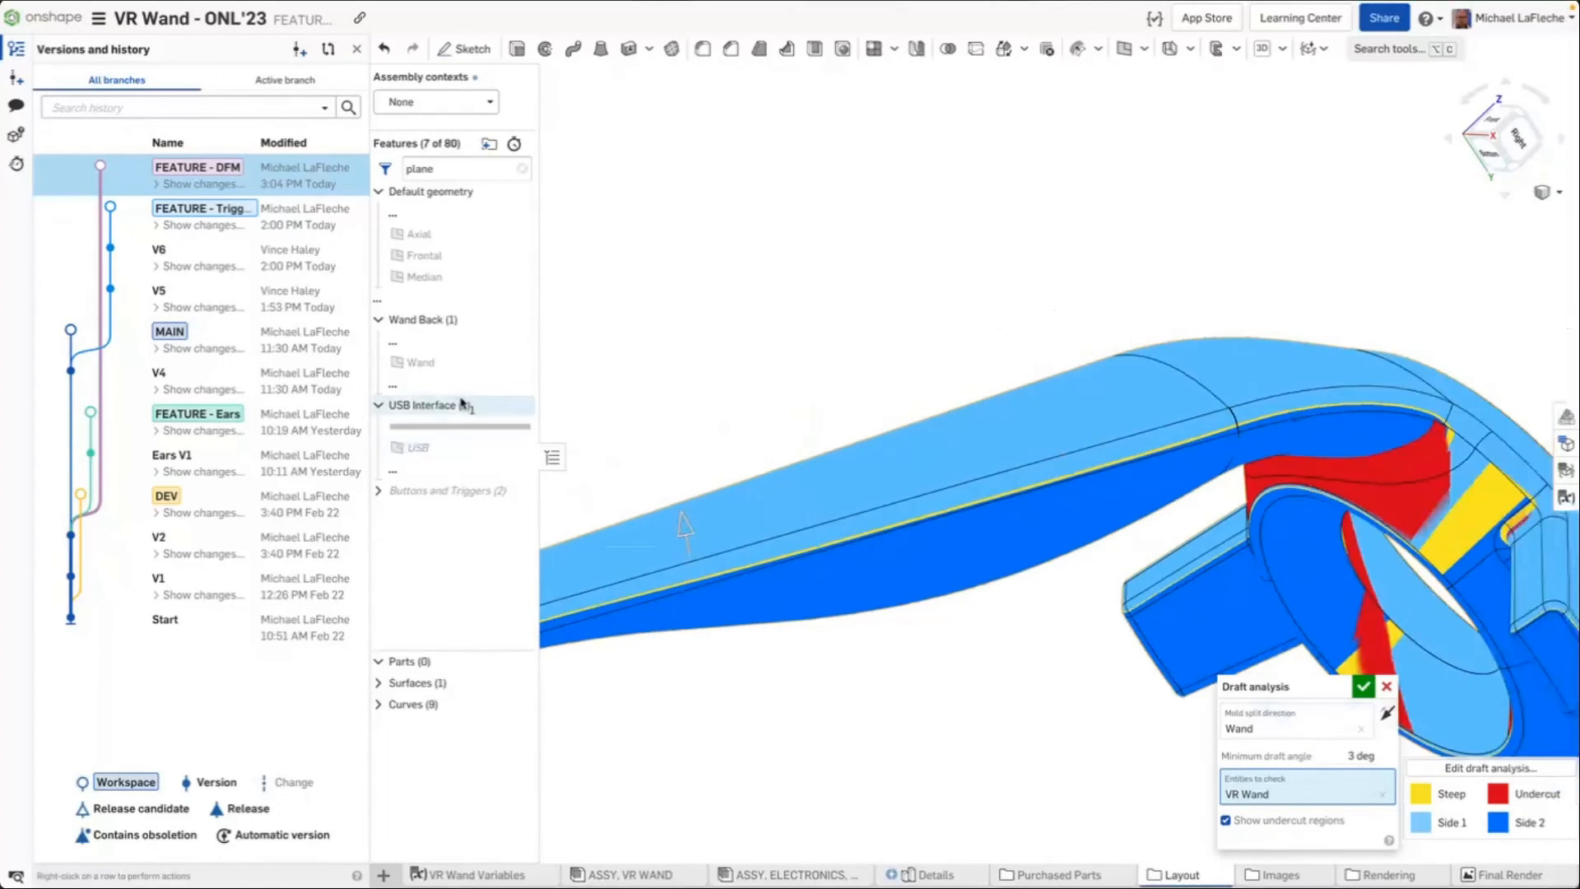
# Clear the feature filter, scroll the feature list to the USB Interface features, and view the whole wand
pyautogui.click(522, 169)
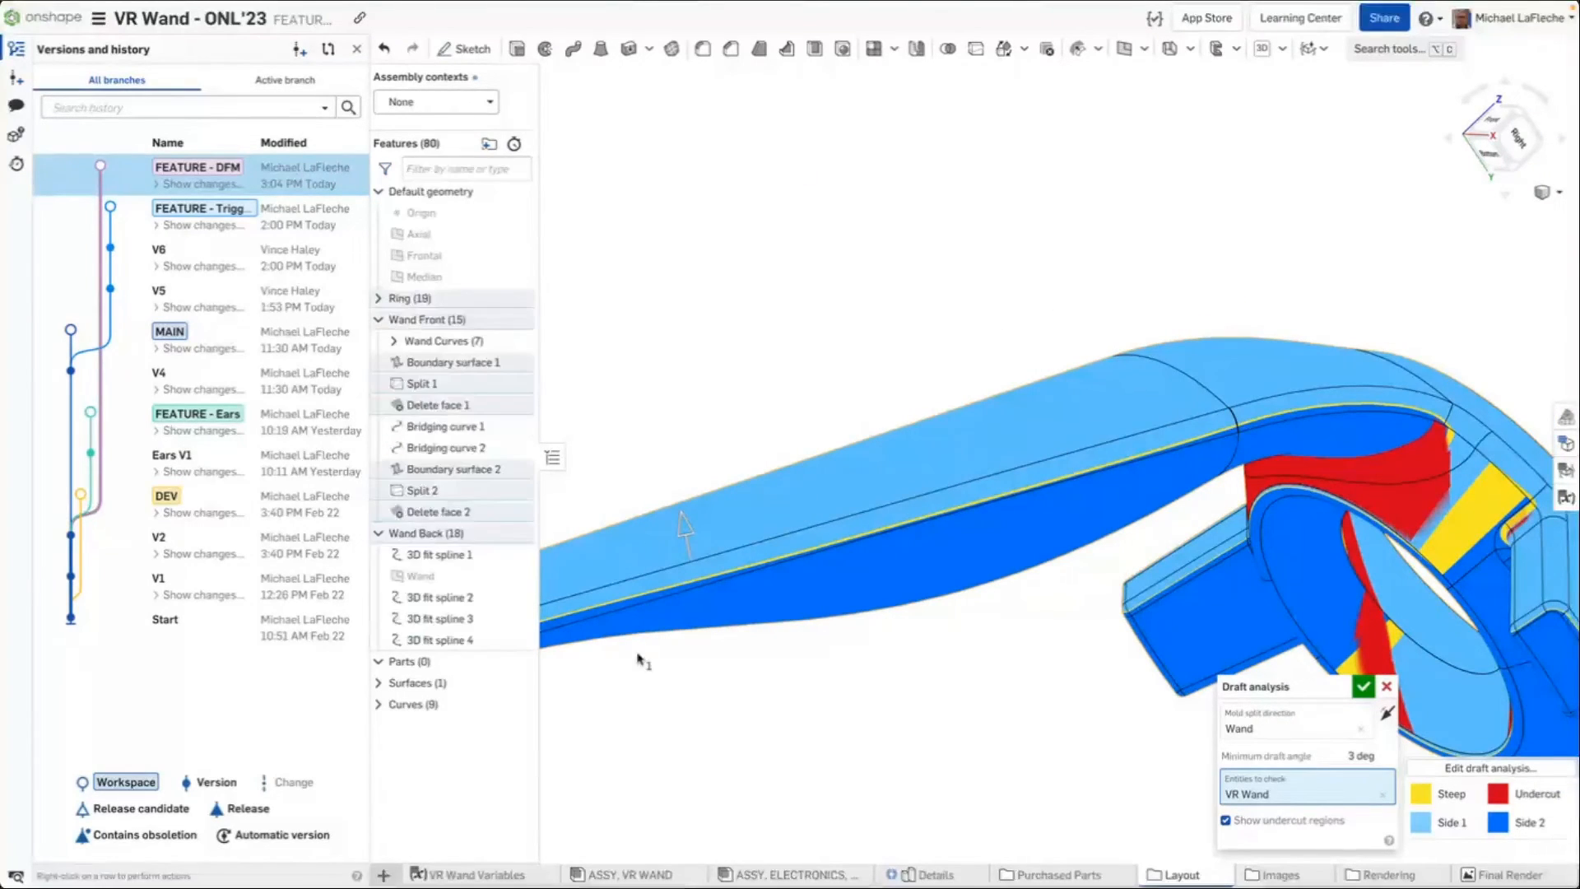
pyautogui.scroll(-5, 485, 531)
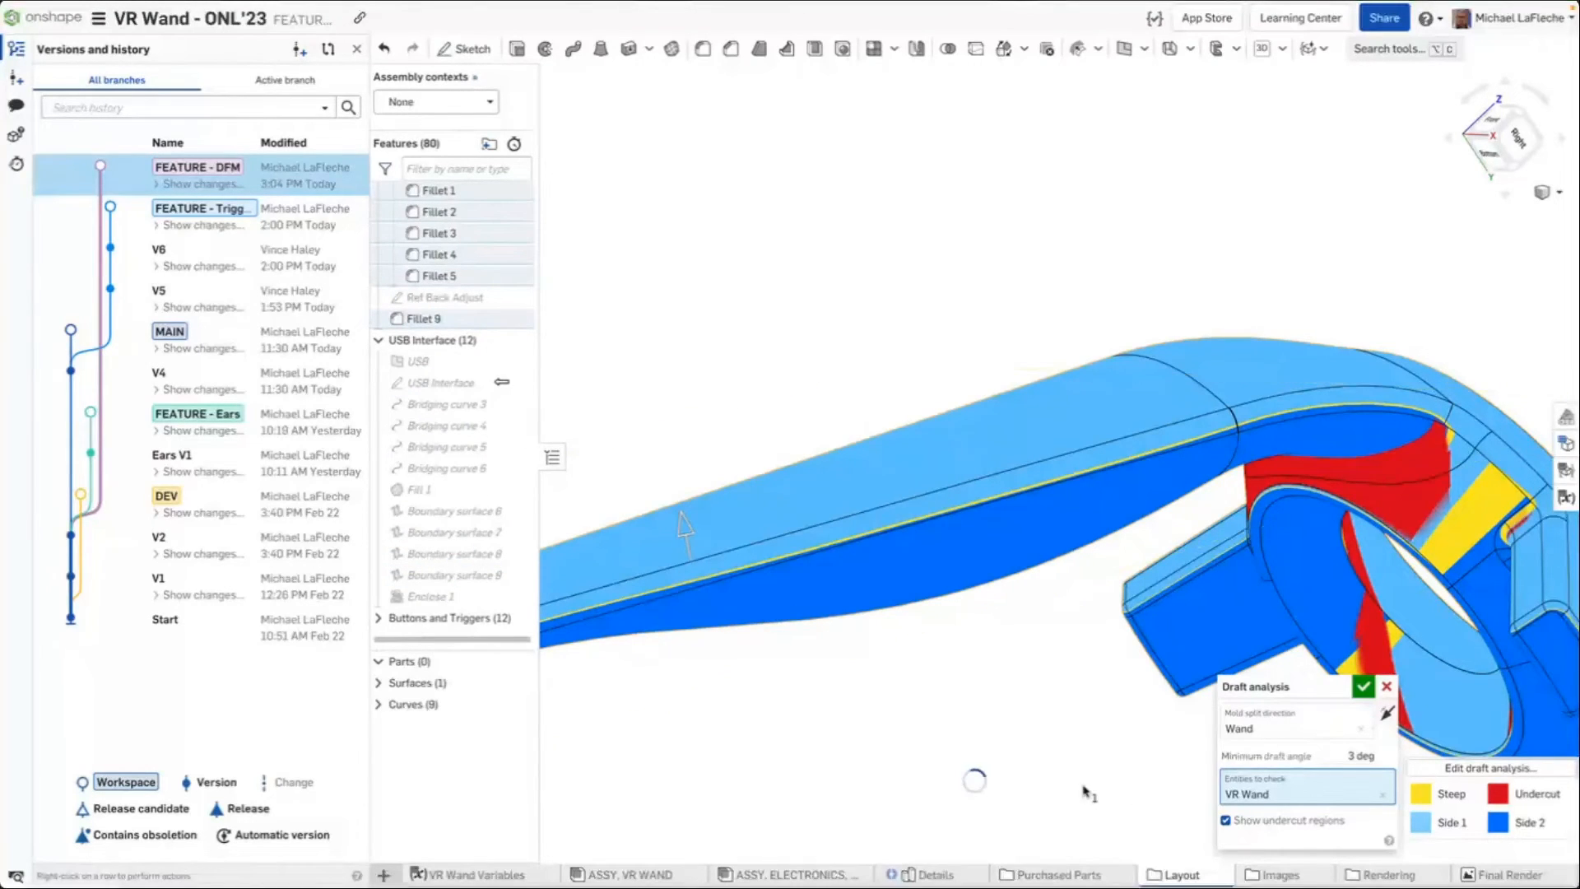
pyautogui.scroll(-5, 996, 740)
pyautogui.moveTo(880, 331); pyautogui.dragTo(891, 292, button='right')
pyautogui.moveTo(1209, 558); pyautogui.dragTo(1166, 344, button='middle')
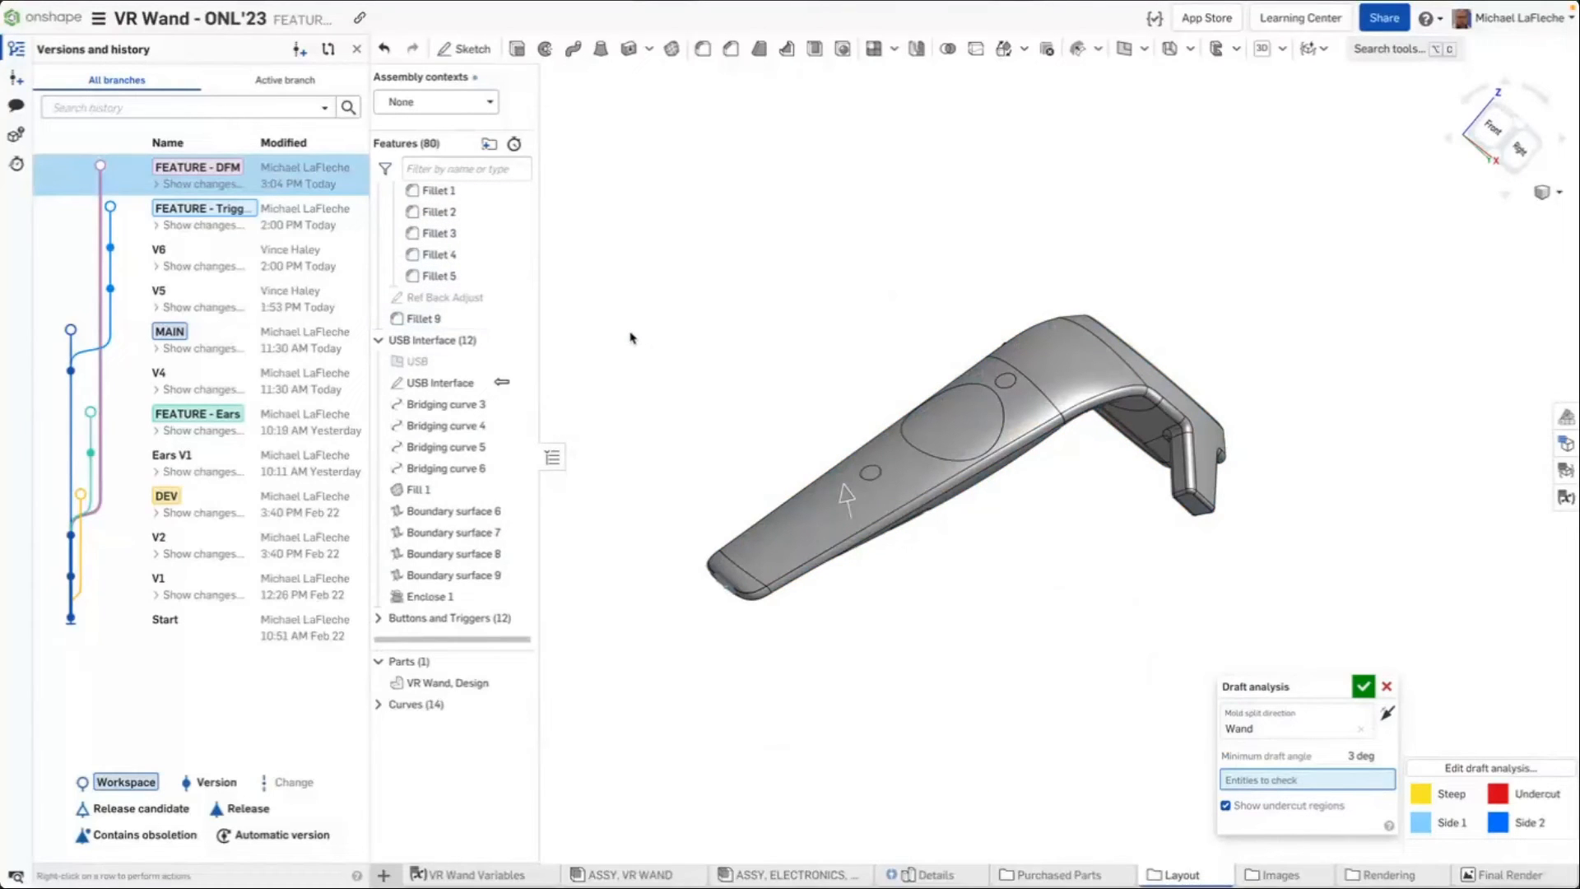